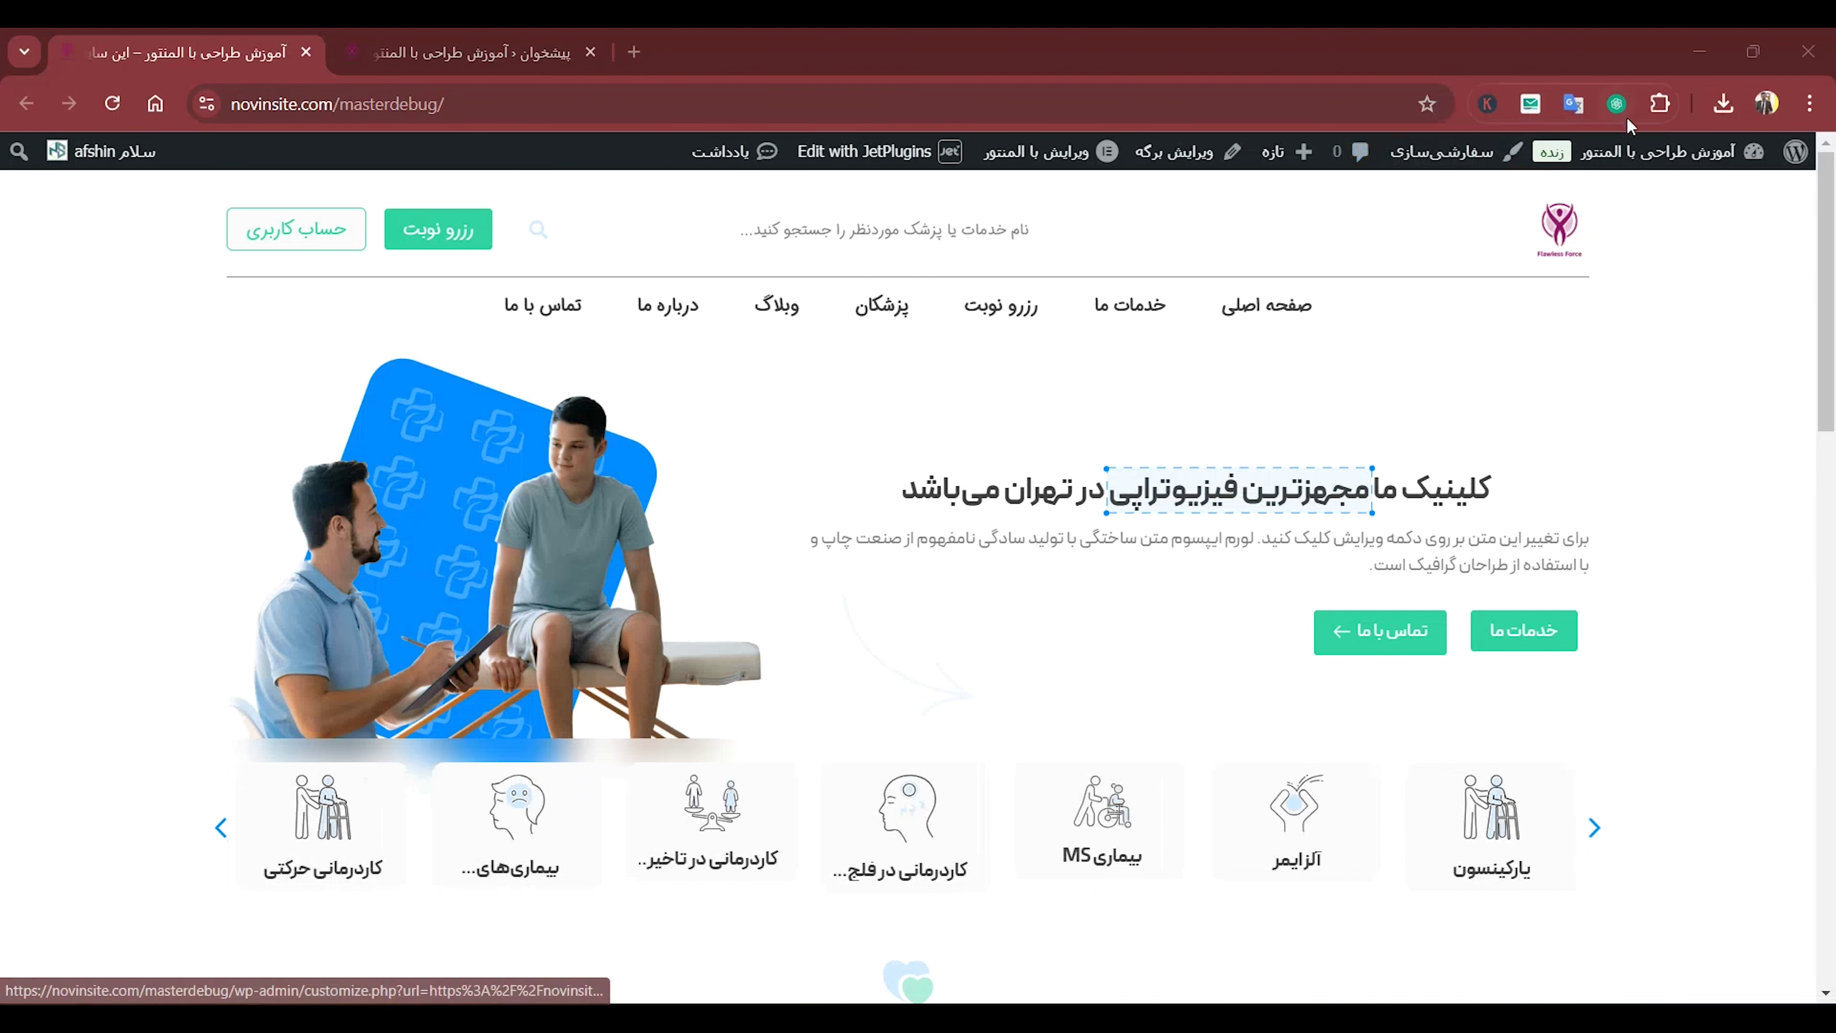
# Open JetEngine's Listings/Components page from the WordPress dashboard.
pyautogui.click(1631, 153)
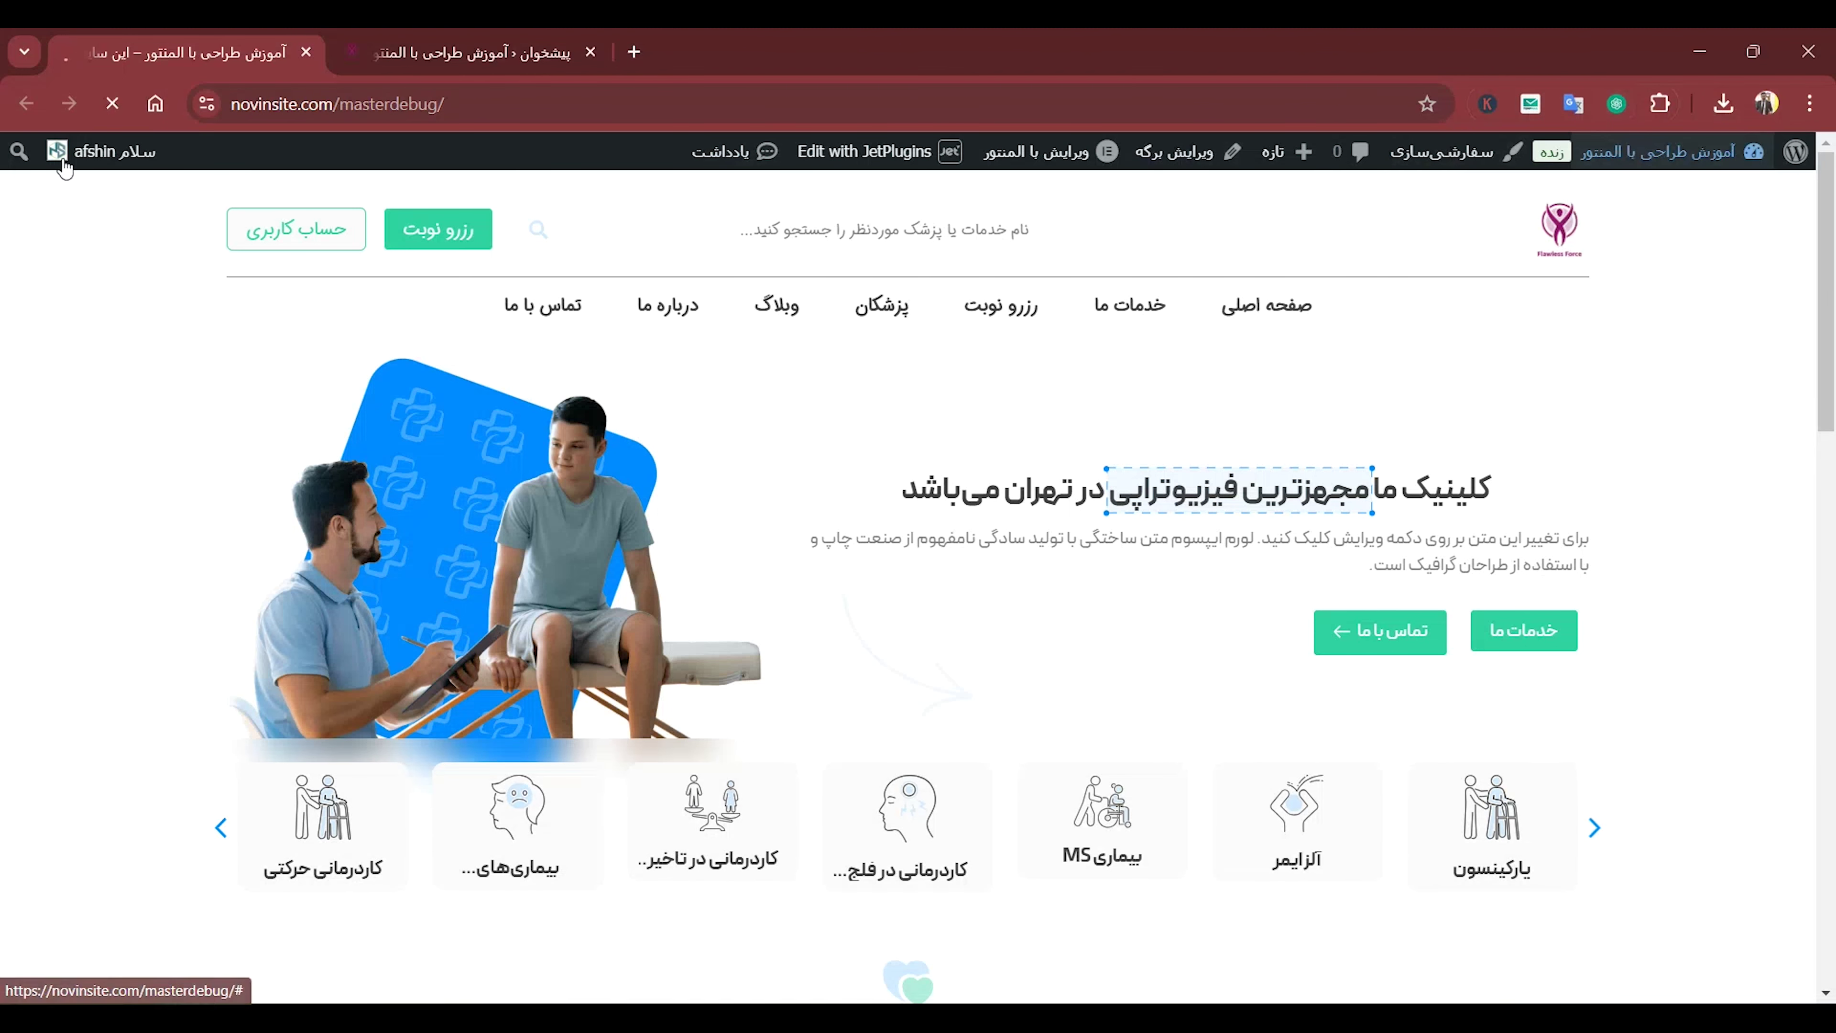
pyautogui.click(423, 45)
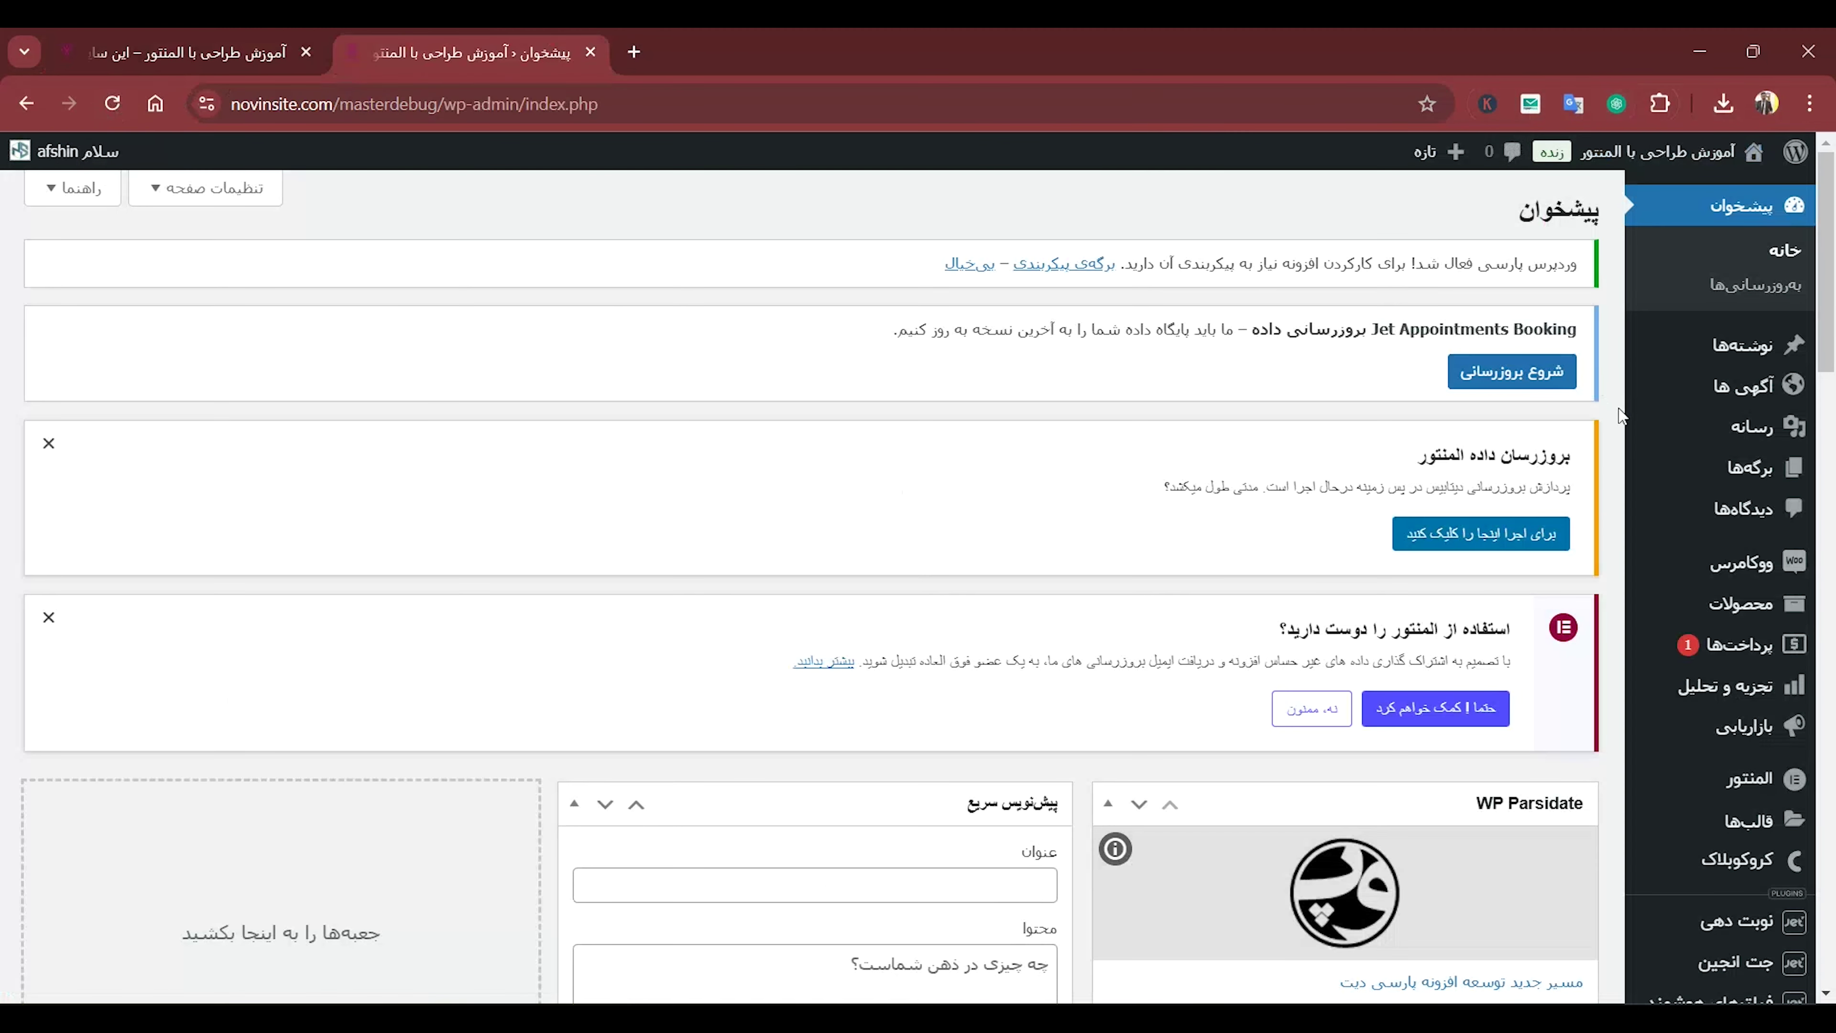
pyautogui.scroll(-3, 1750, 477)
pyautogui.moveTo(1757, 585)
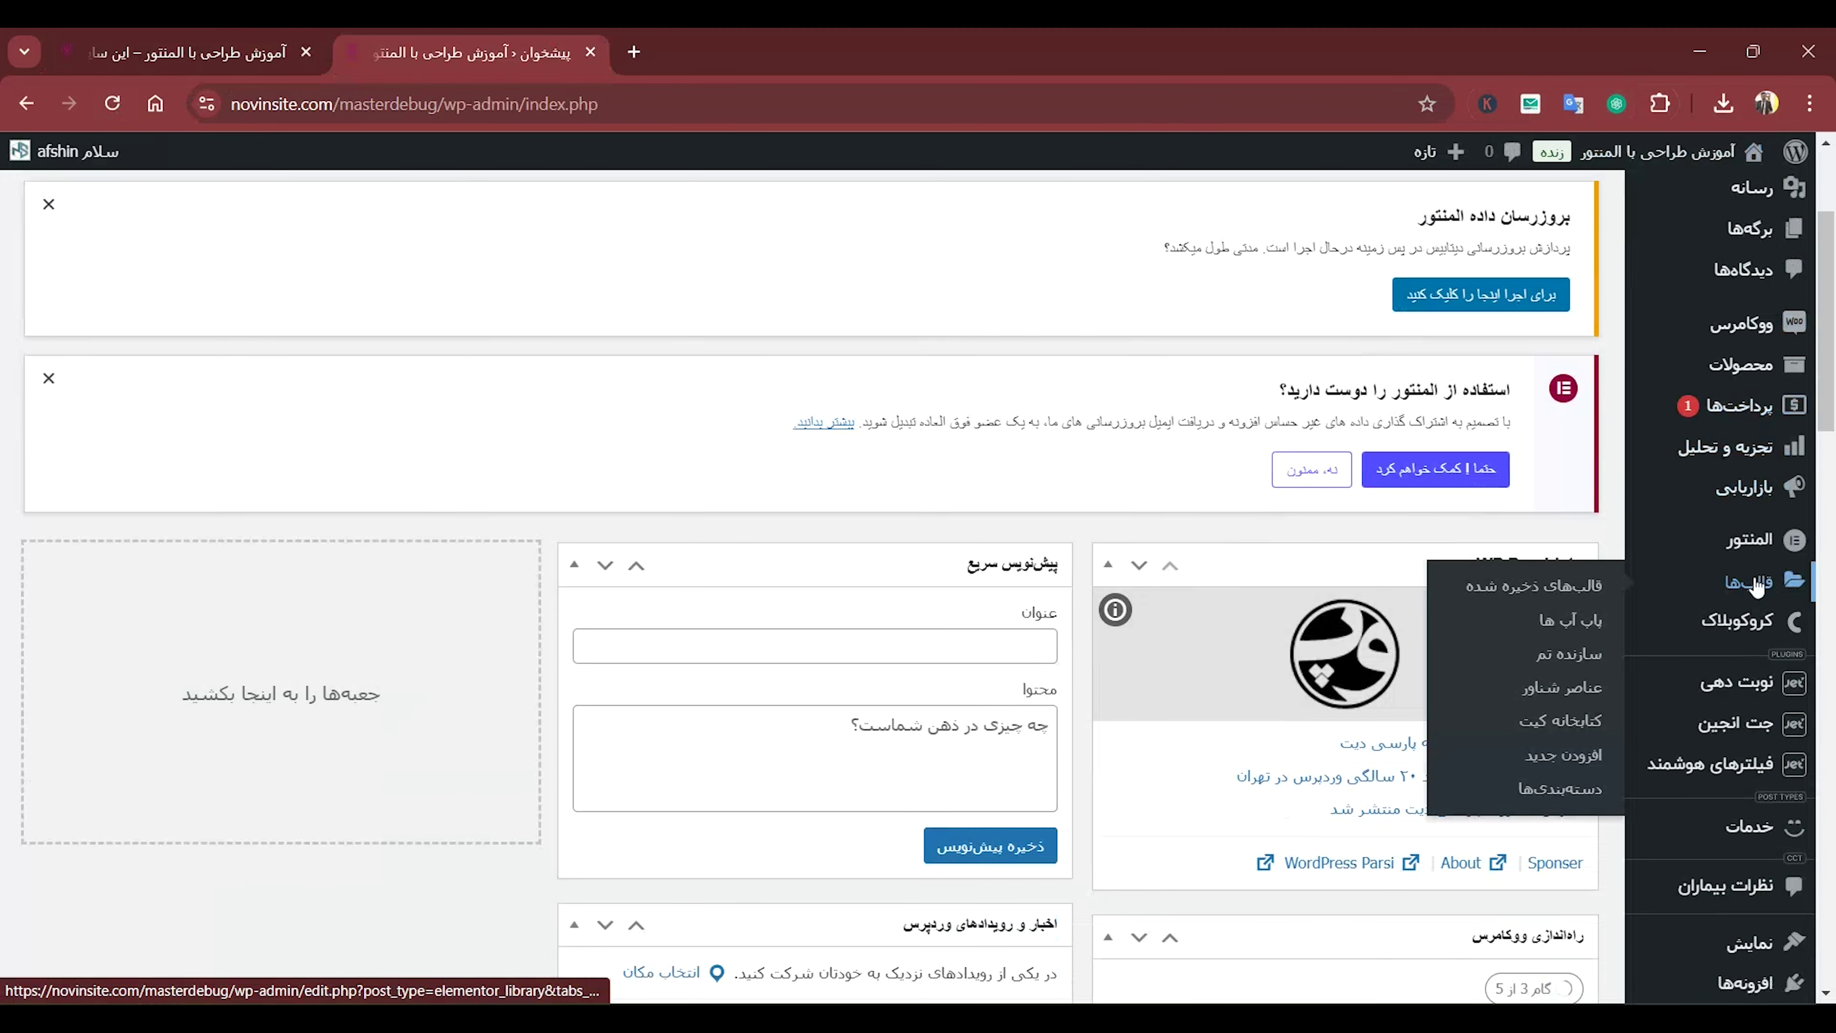
pyautogui.moveTo(1727, 729)
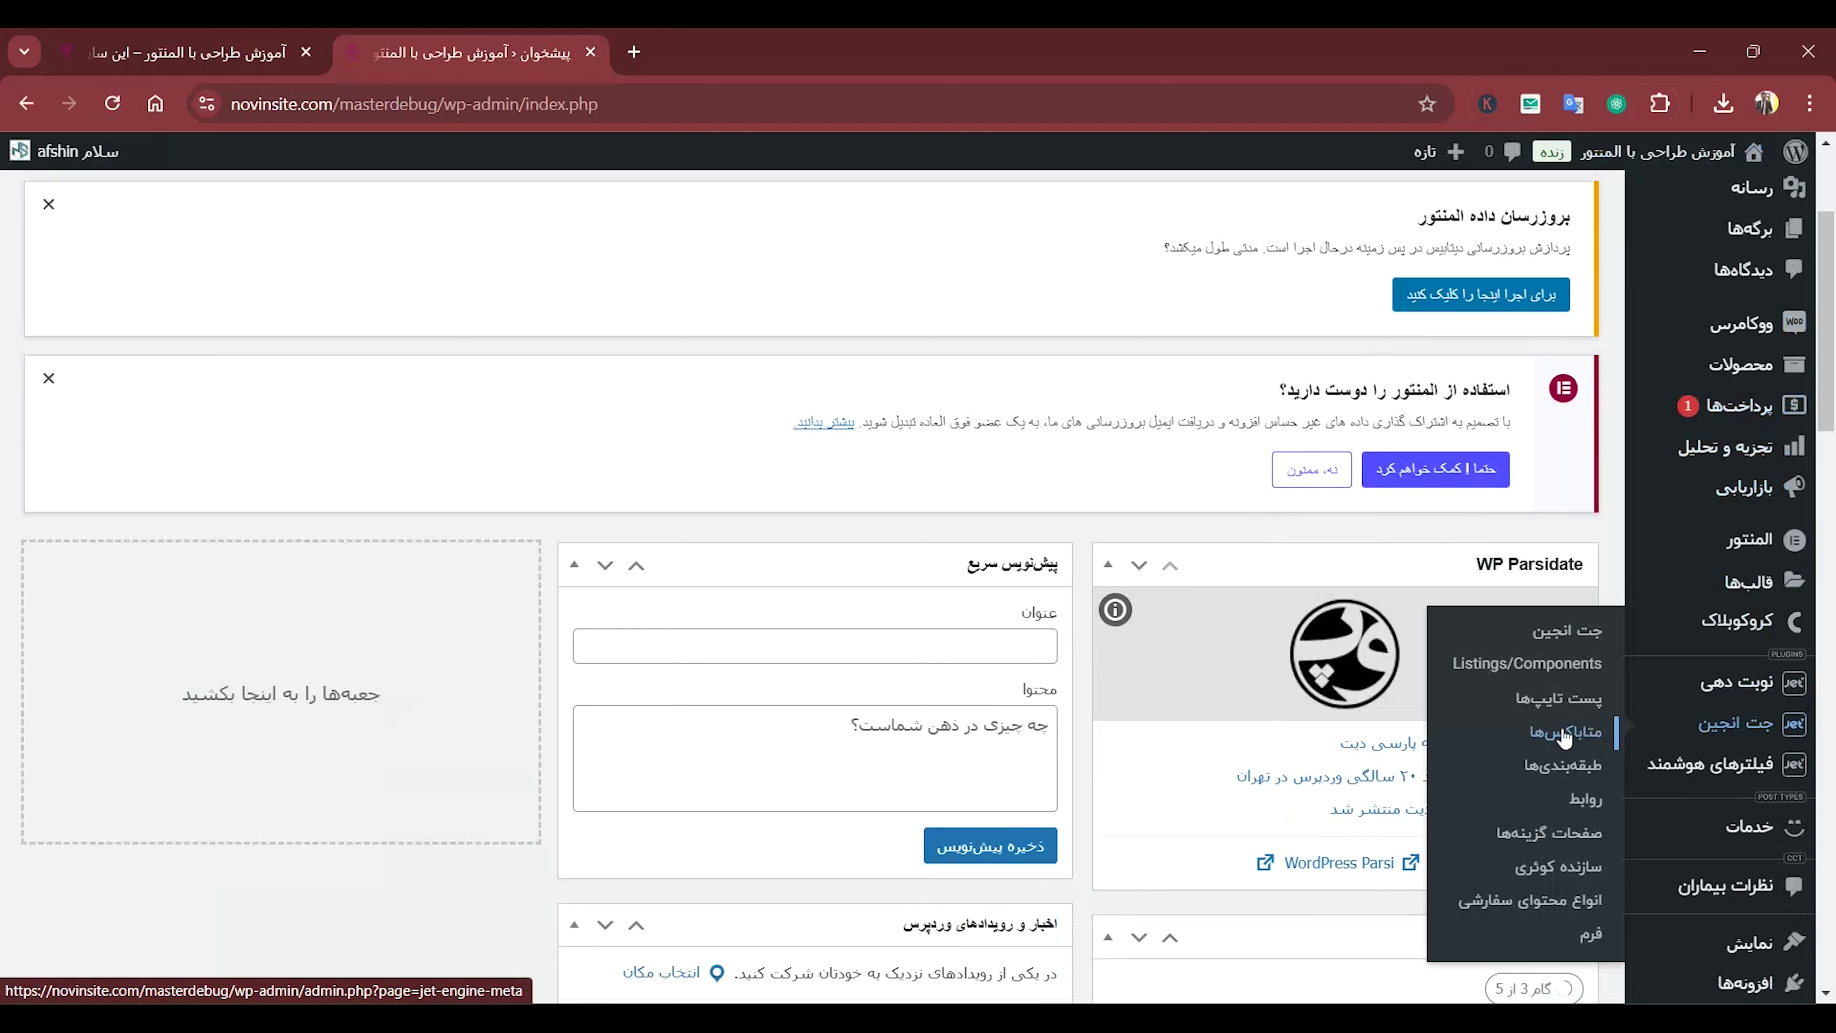
pyautogui.click(1561, 671)
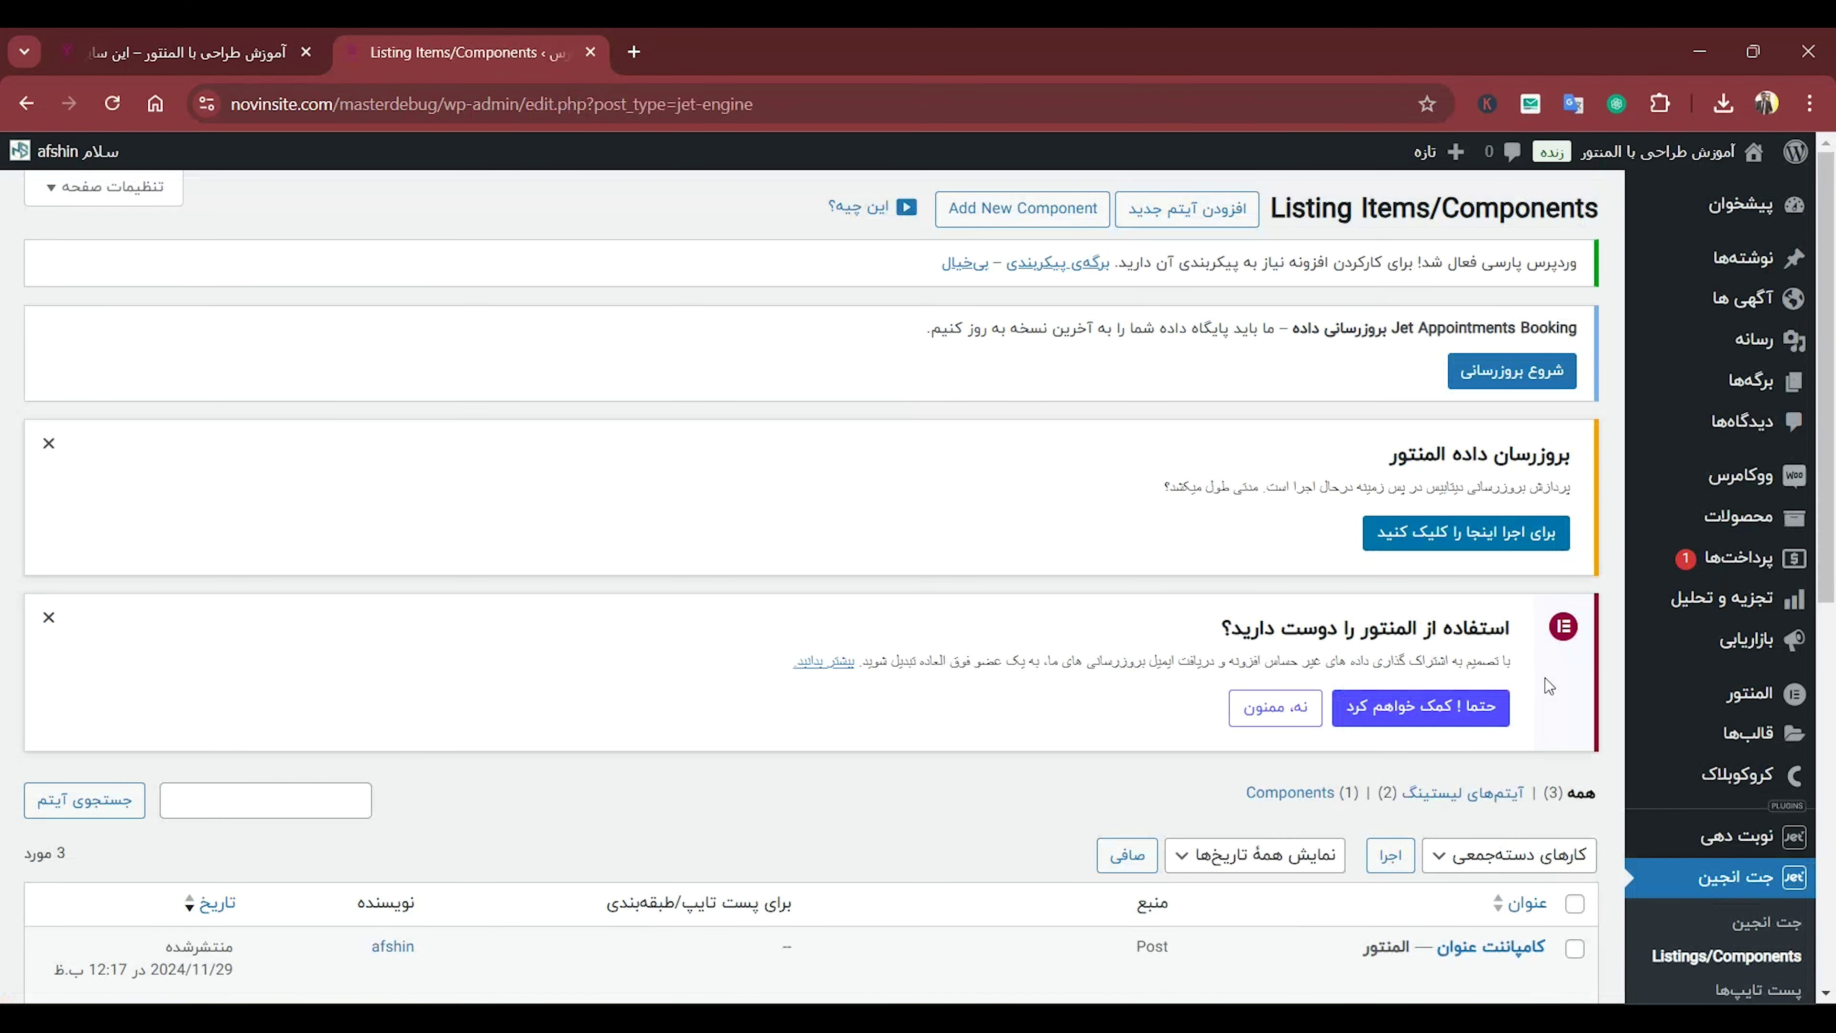
# Start a new listing item with source "نوع محتوای سفارشی" and content type "نظرات بیماران".
pyautogui.click(1197, 209)
pyautogui.click(1145, 421)
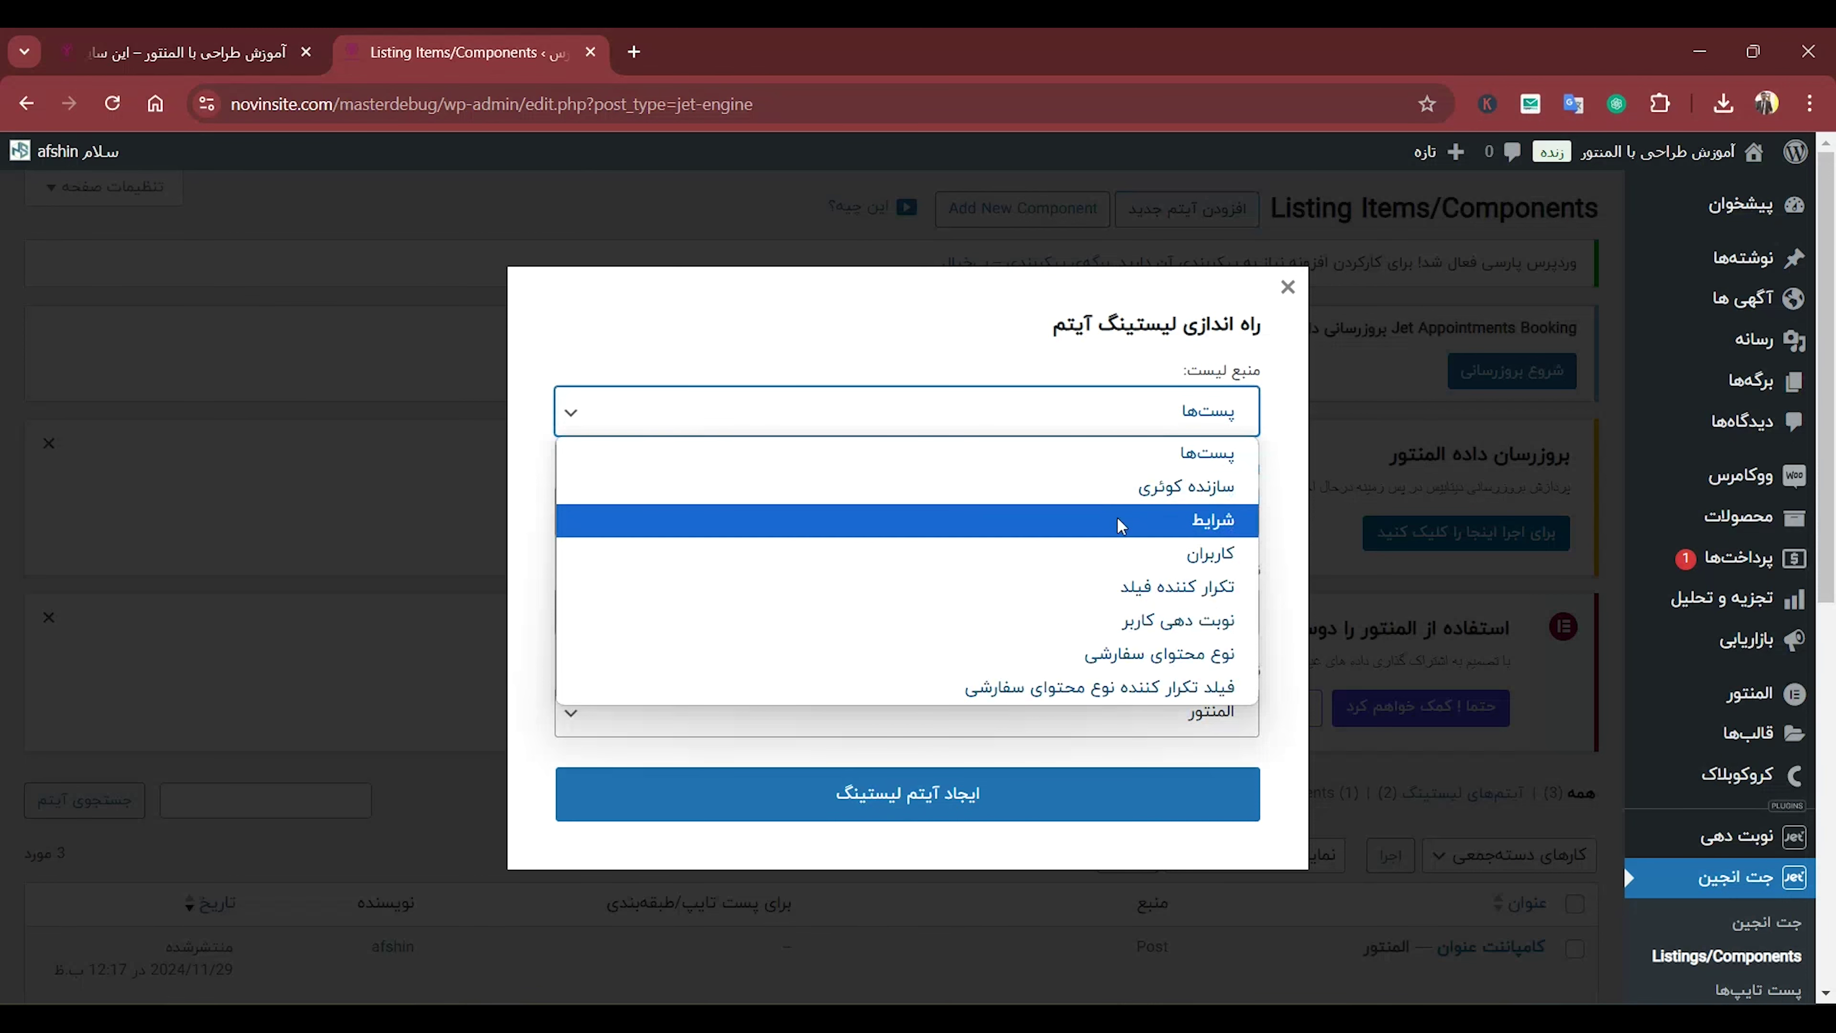
pyautogui.click(1140, 667)
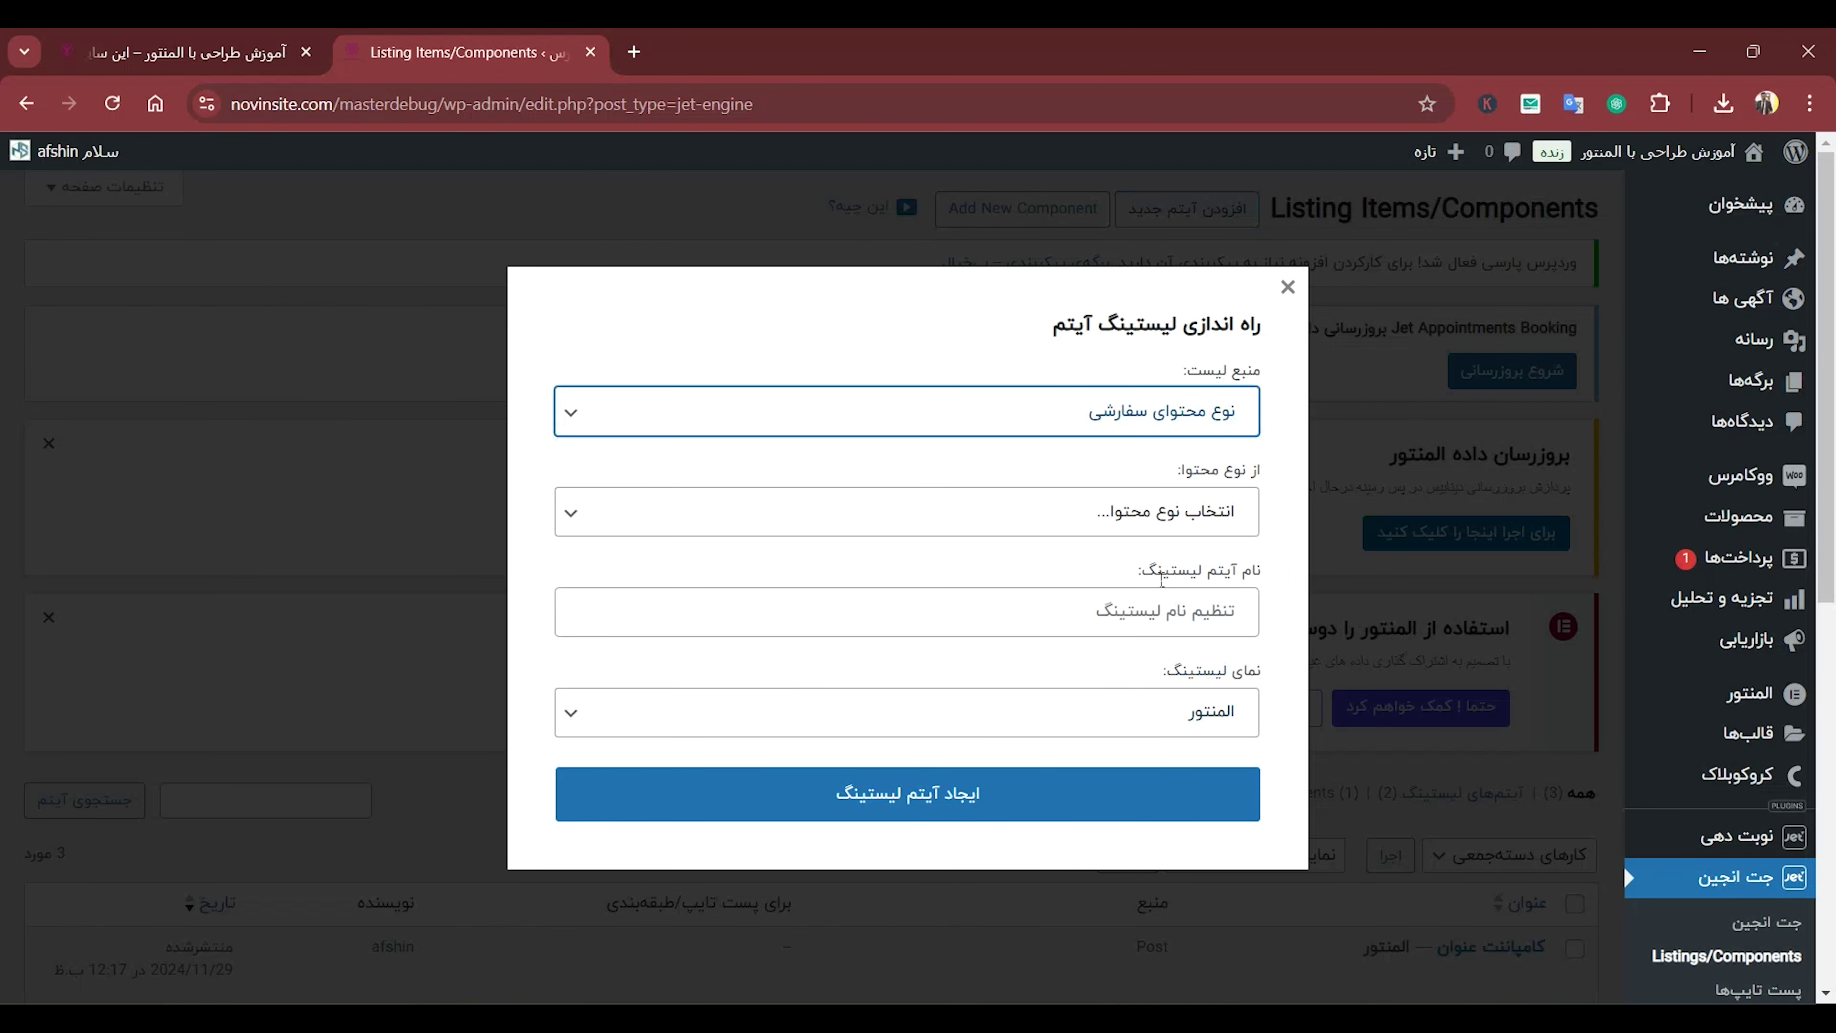
pyautogui.click(1167, 512)
pyautogui.click(1173, 588)
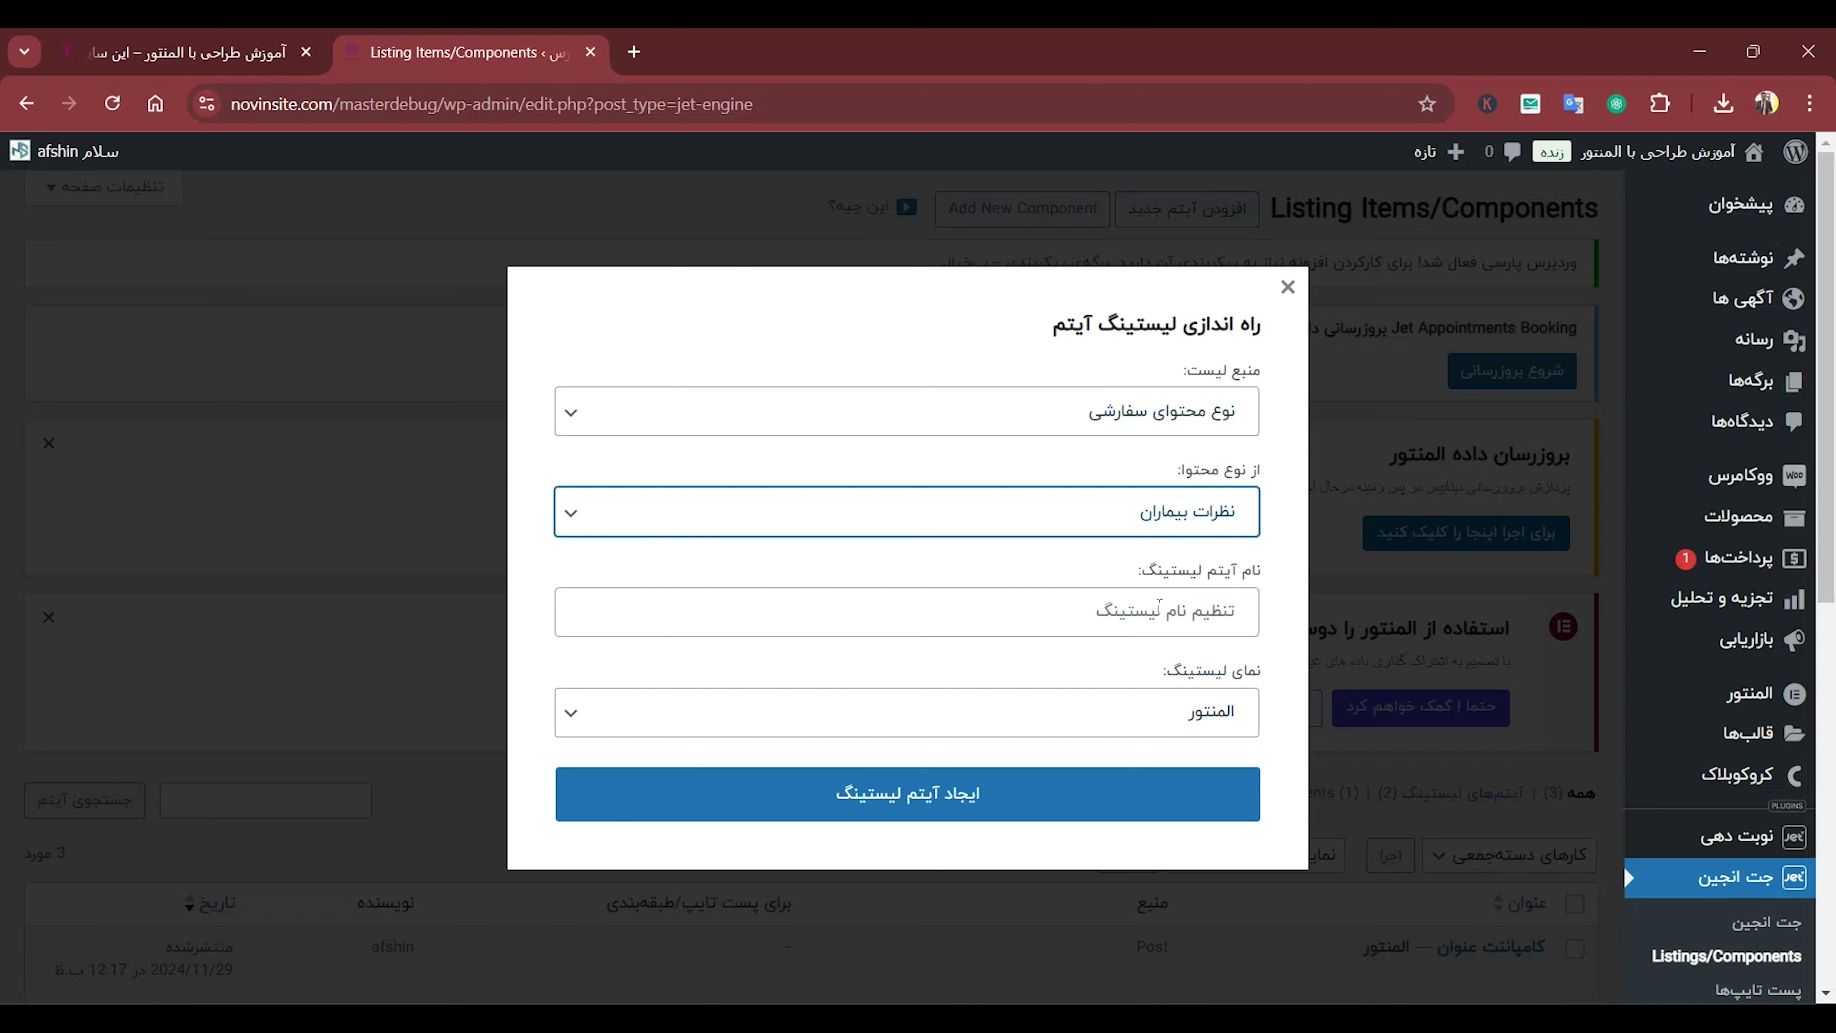
# Name the listing item "نظرات بزرگ" and create it with the Elementor view.
pyautogui.click(1157, 610)
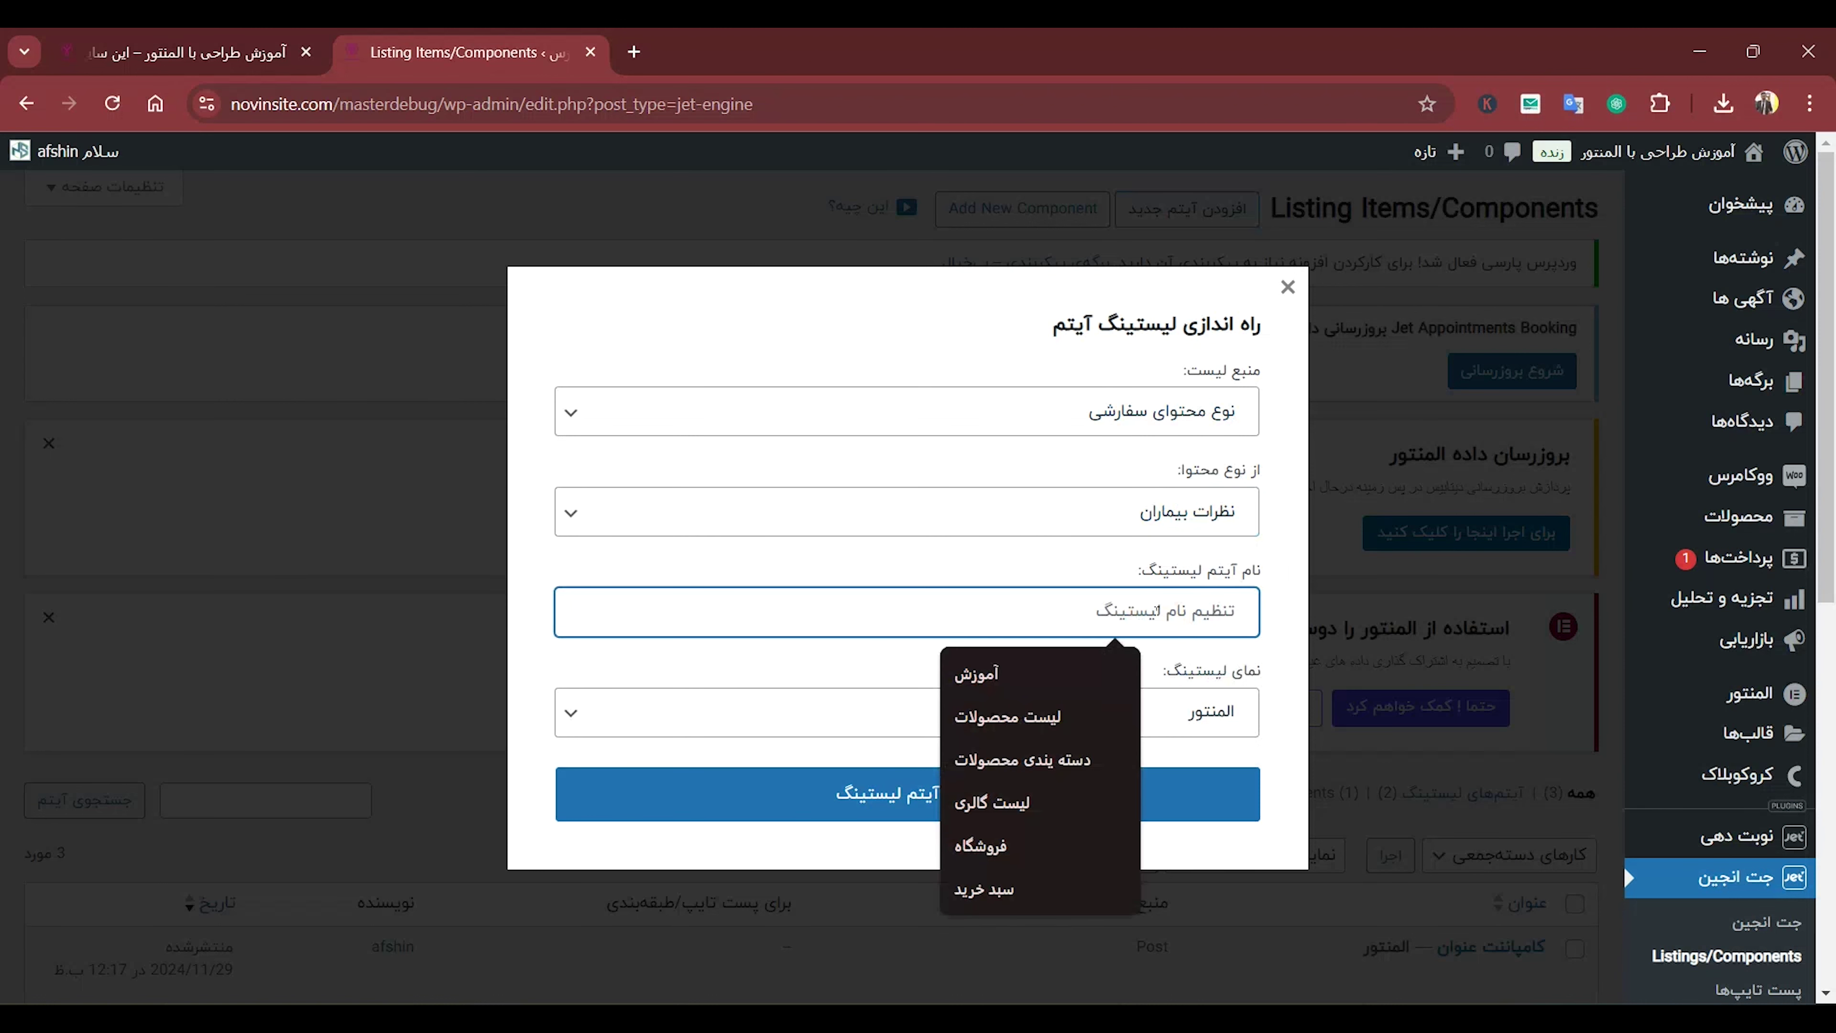
pyautogui.write('kzvh')
pyautogui.hotkey('ctrl', 'a')
pyautogui.write('ن')
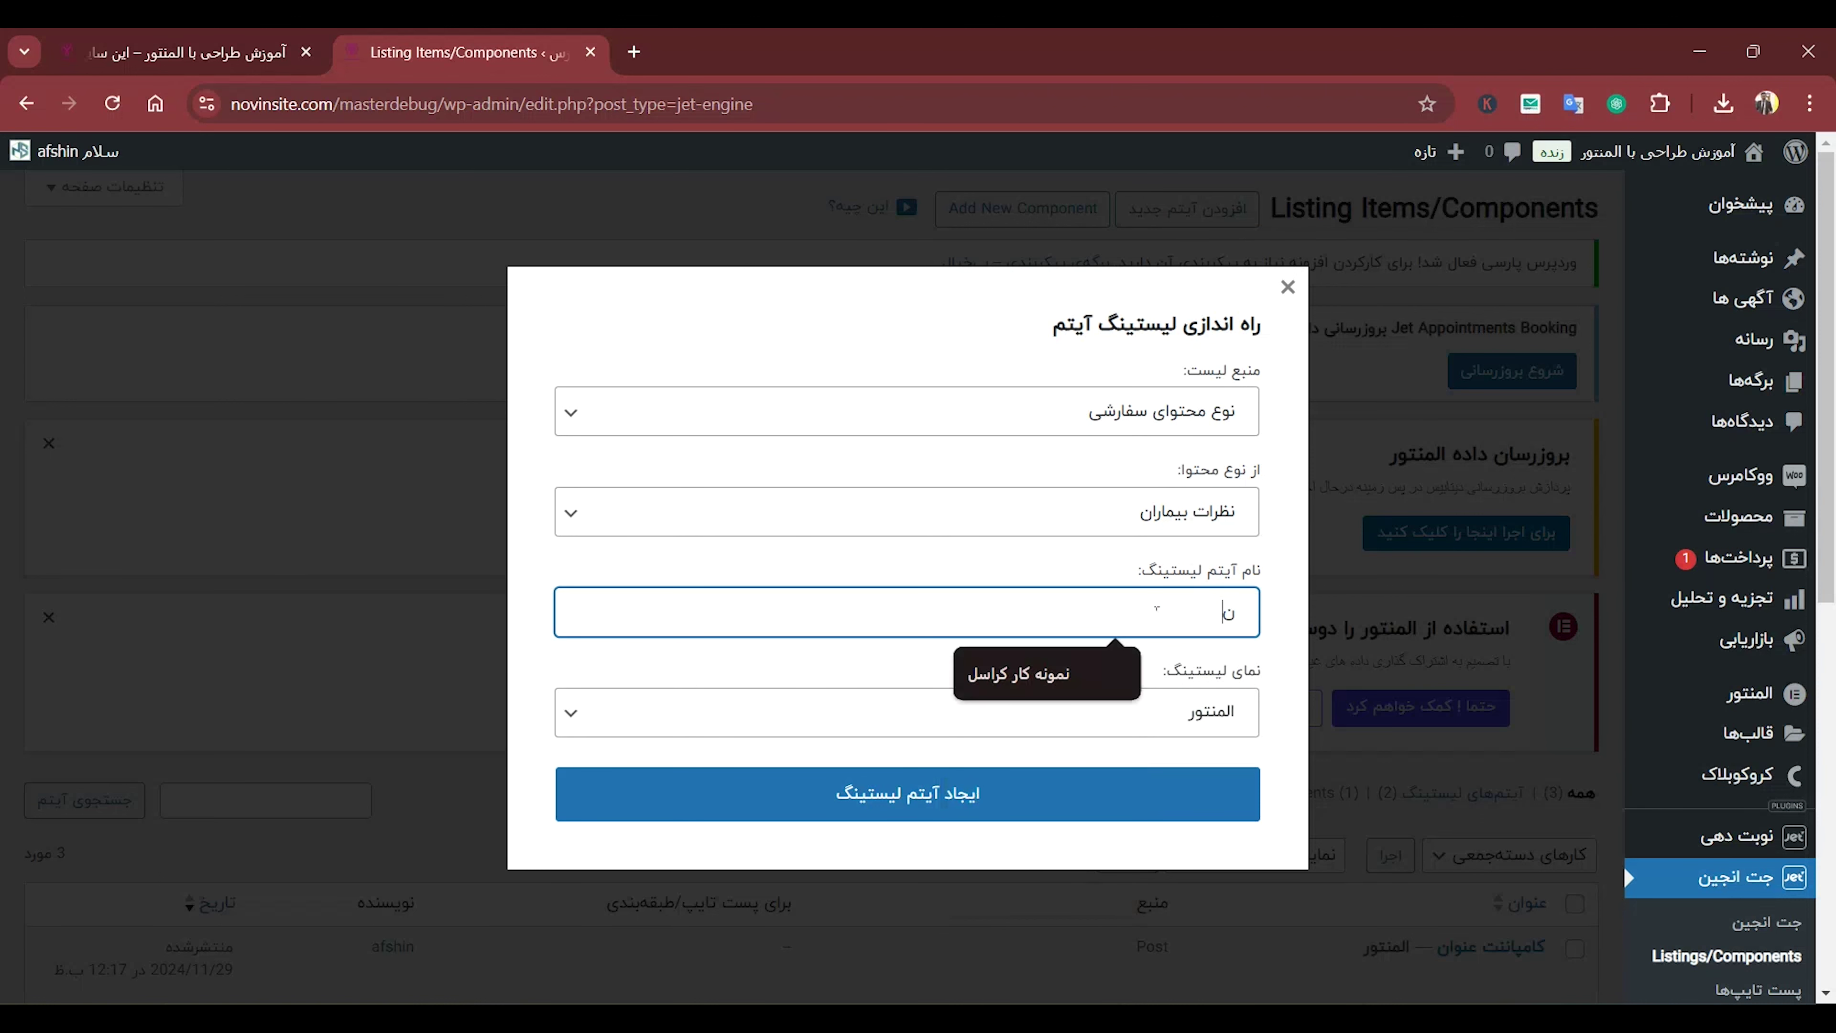
pyautogui.write('ظرات')
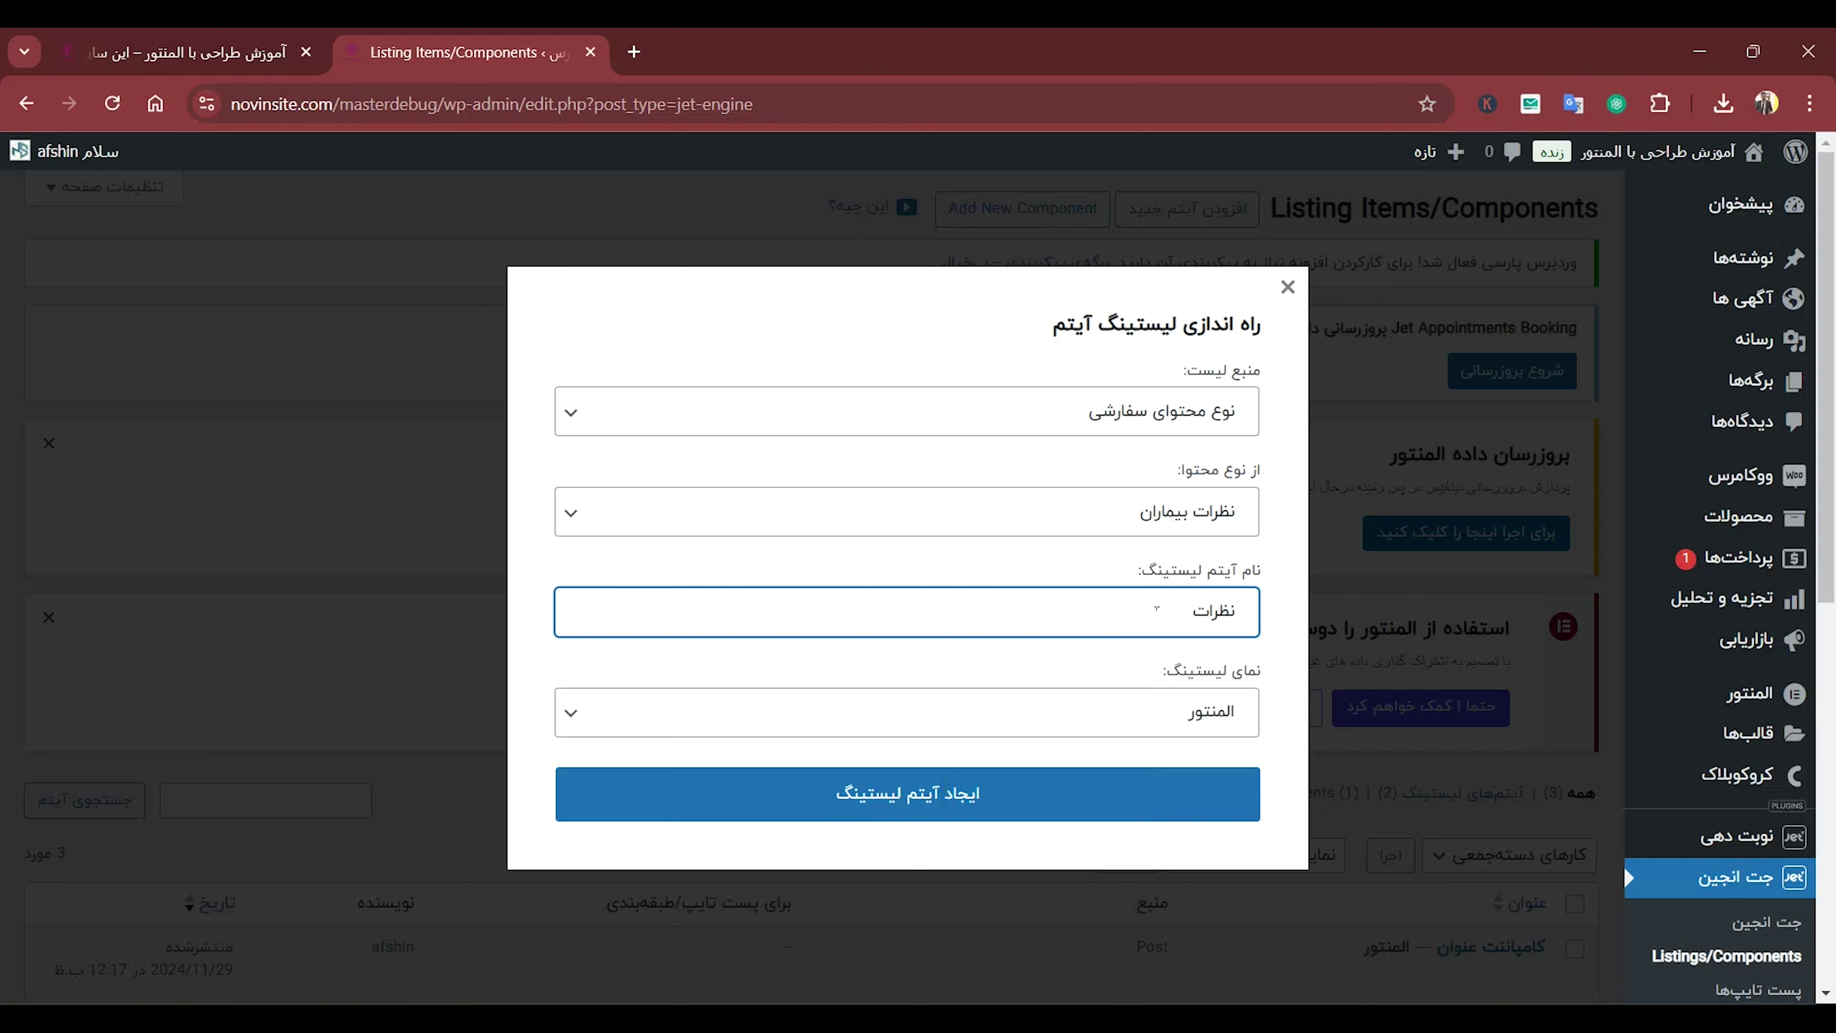
pyautogui.write('بزرگ')
pyautogui.click(920, 793)
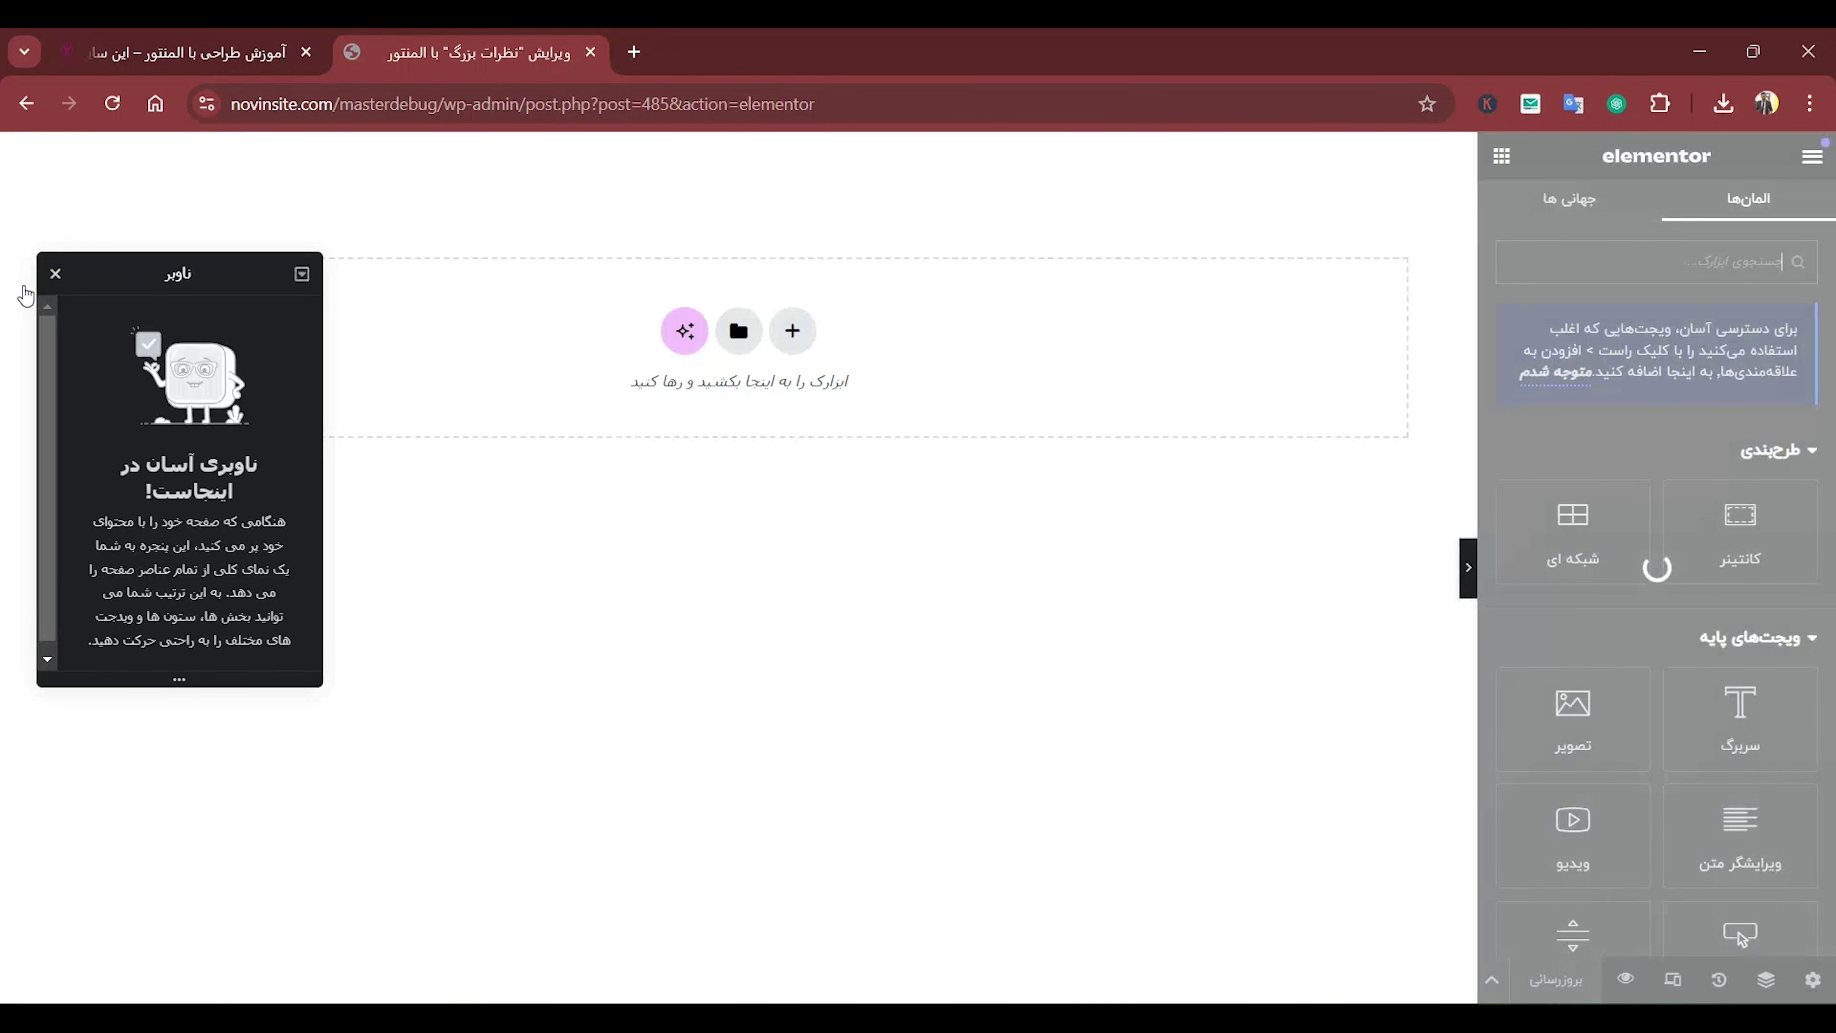
# Close the navigator and narrow the listing's preview width to about 420 in its list settings.
pyautogui.click(55, 274)
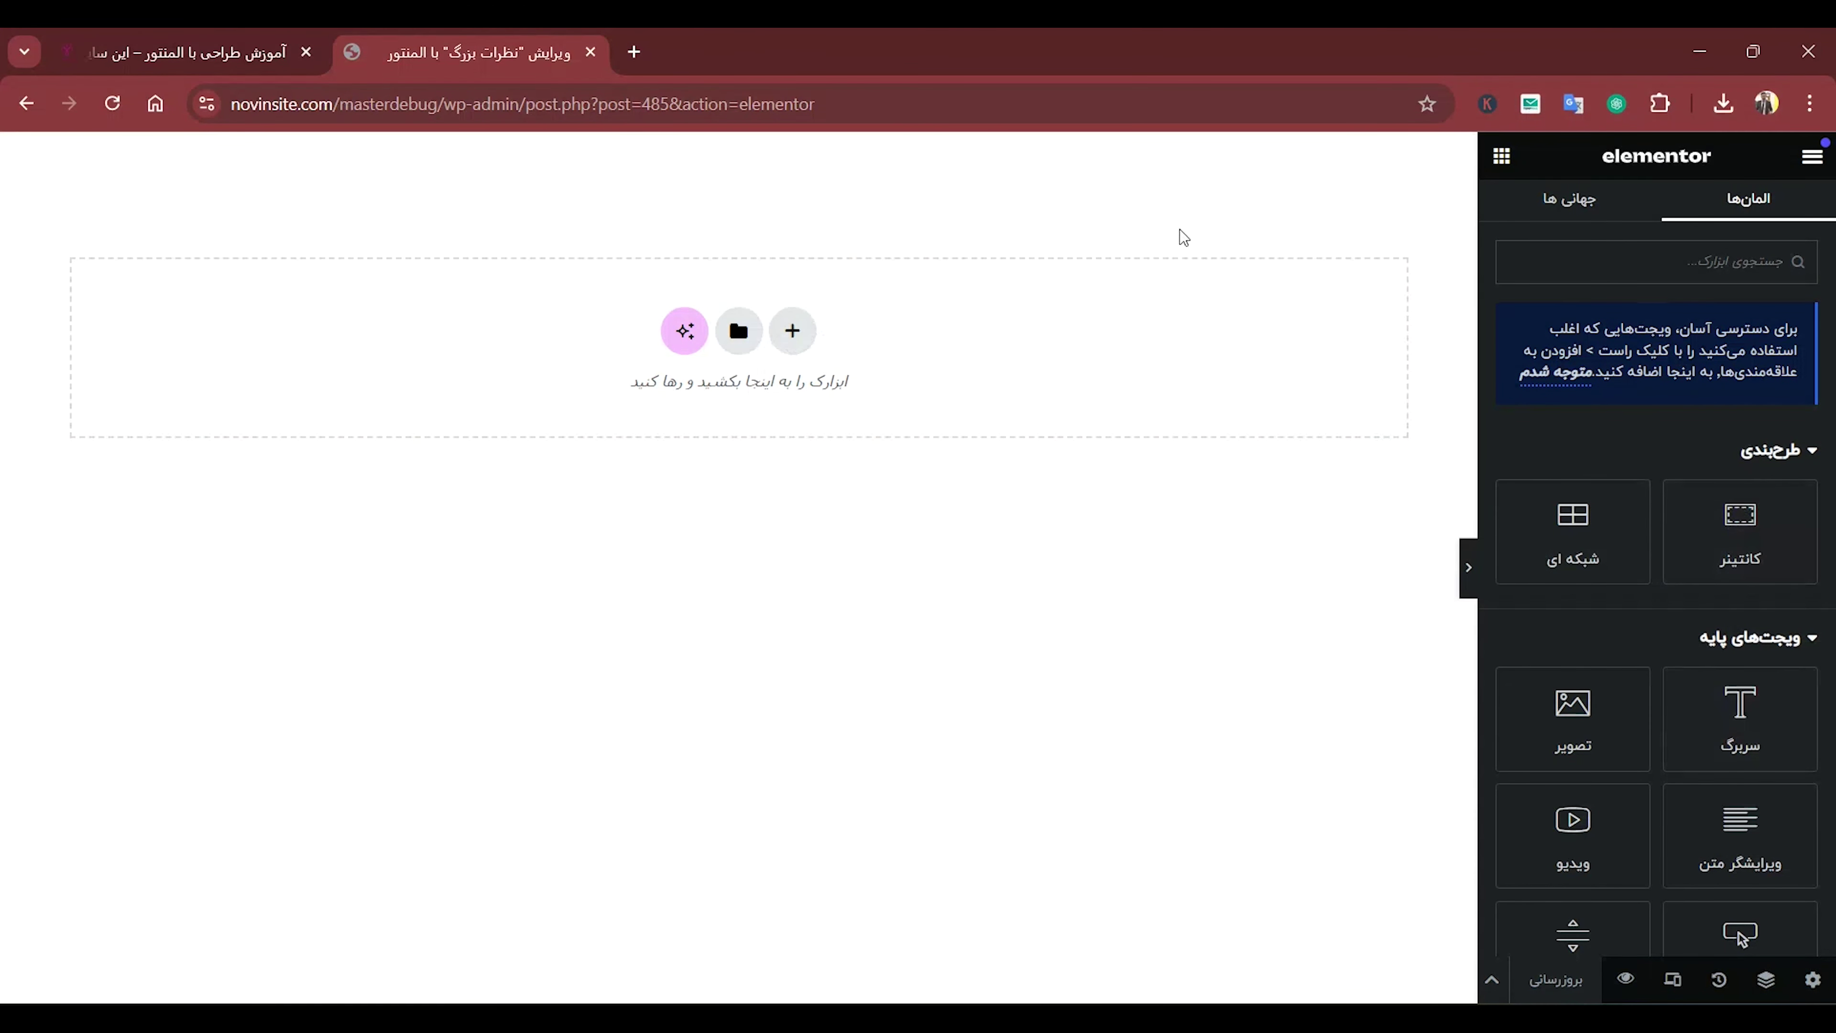
pyautogui.click(1823, 945)
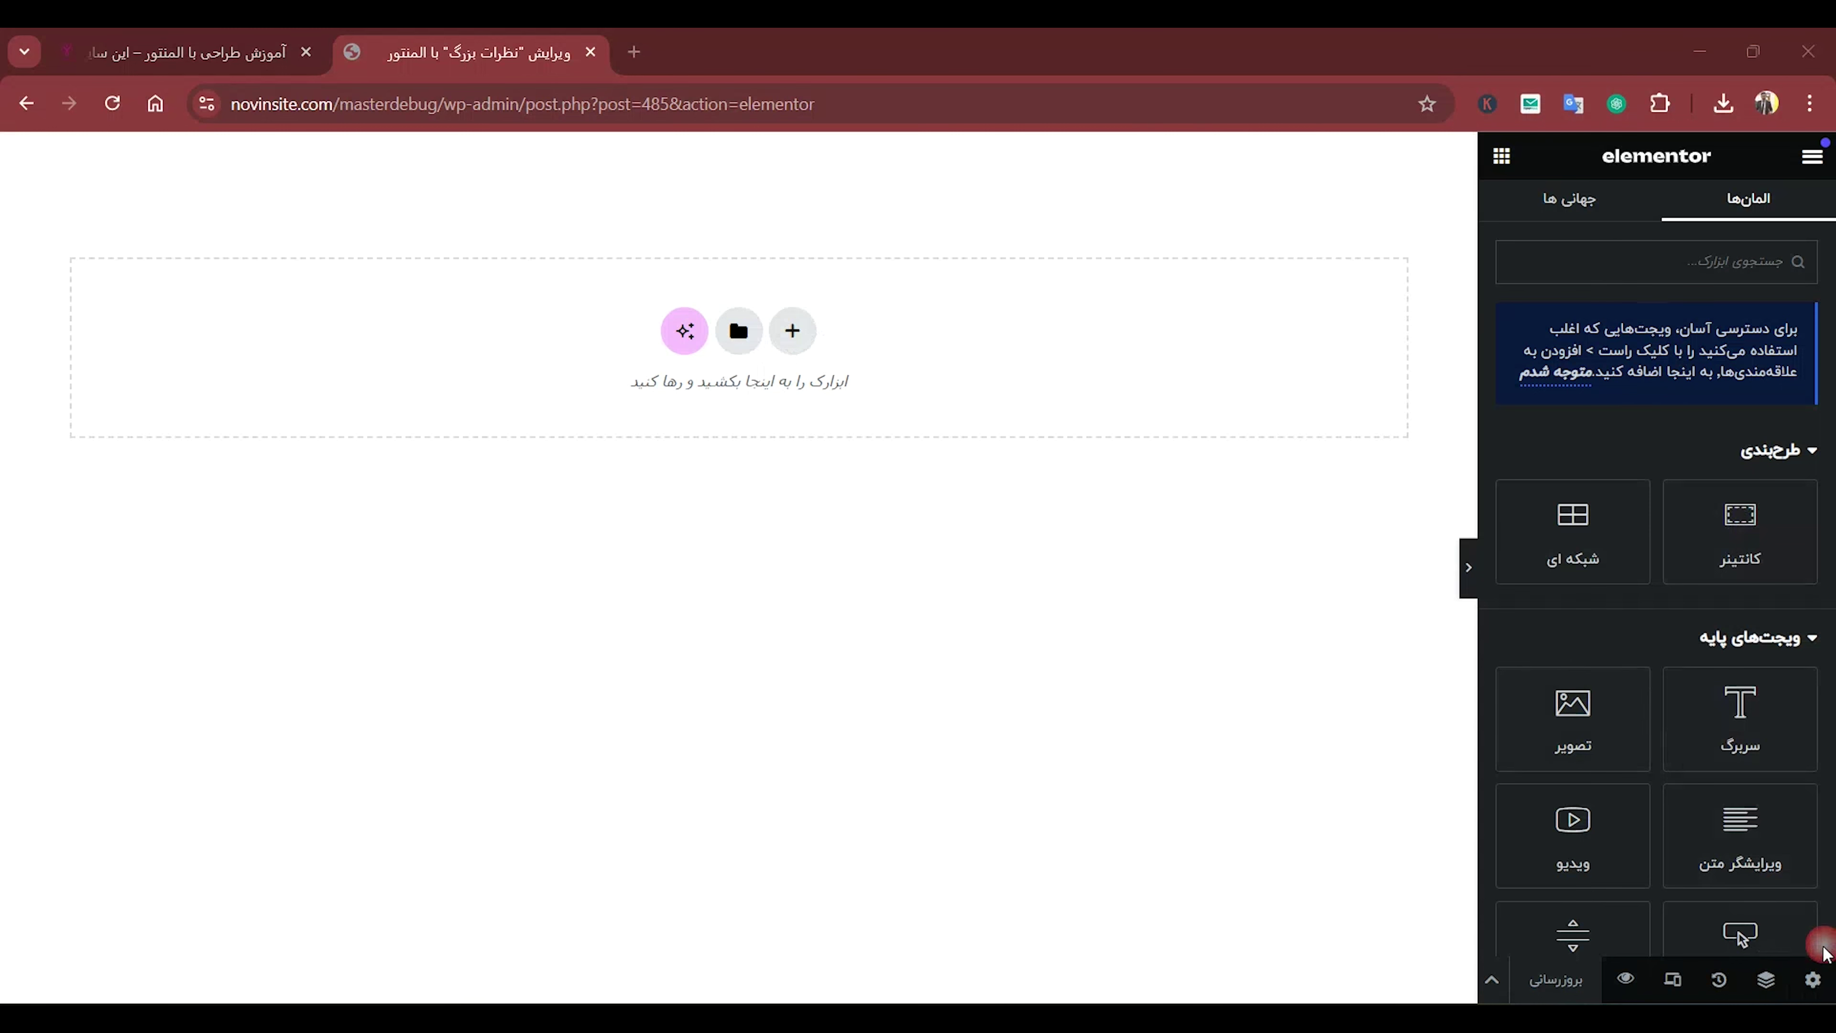
pyautogui.click(1812, 979)
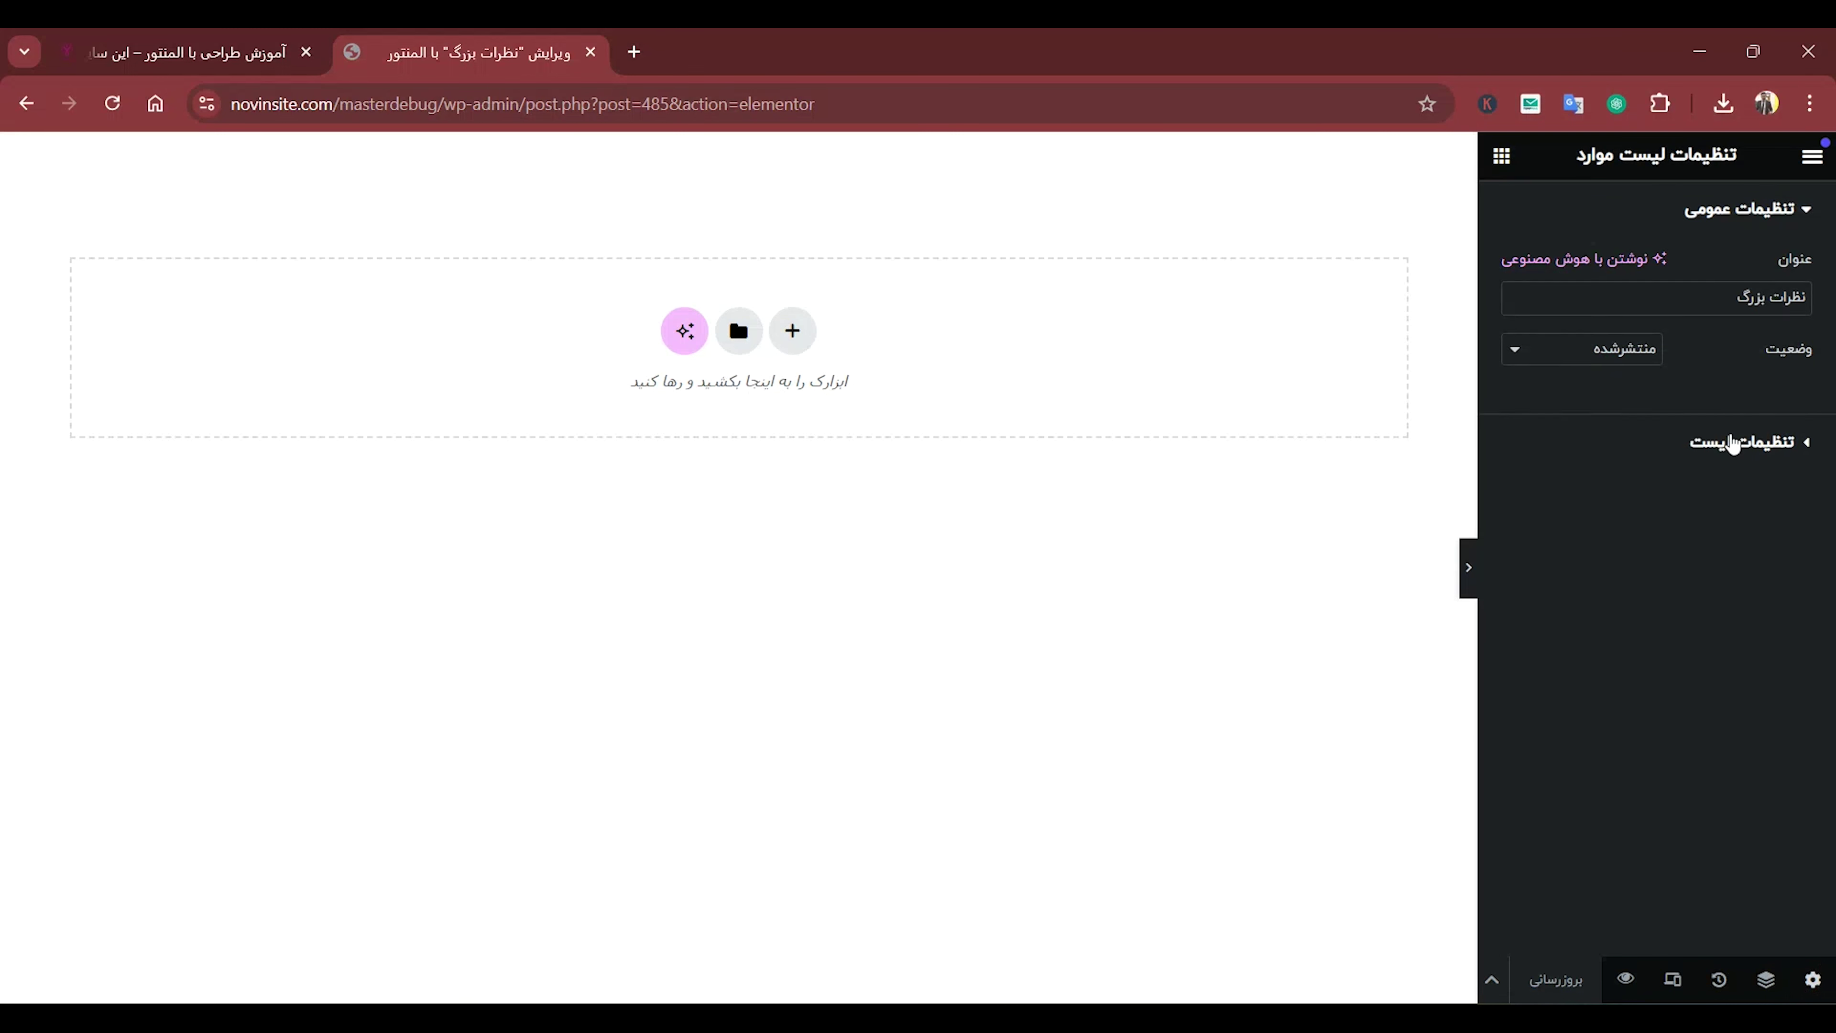
pyautogui.click(1733, 443)
pyautogui.moveTo(1591, 604); pyautogui.dragTo(1617, 606)
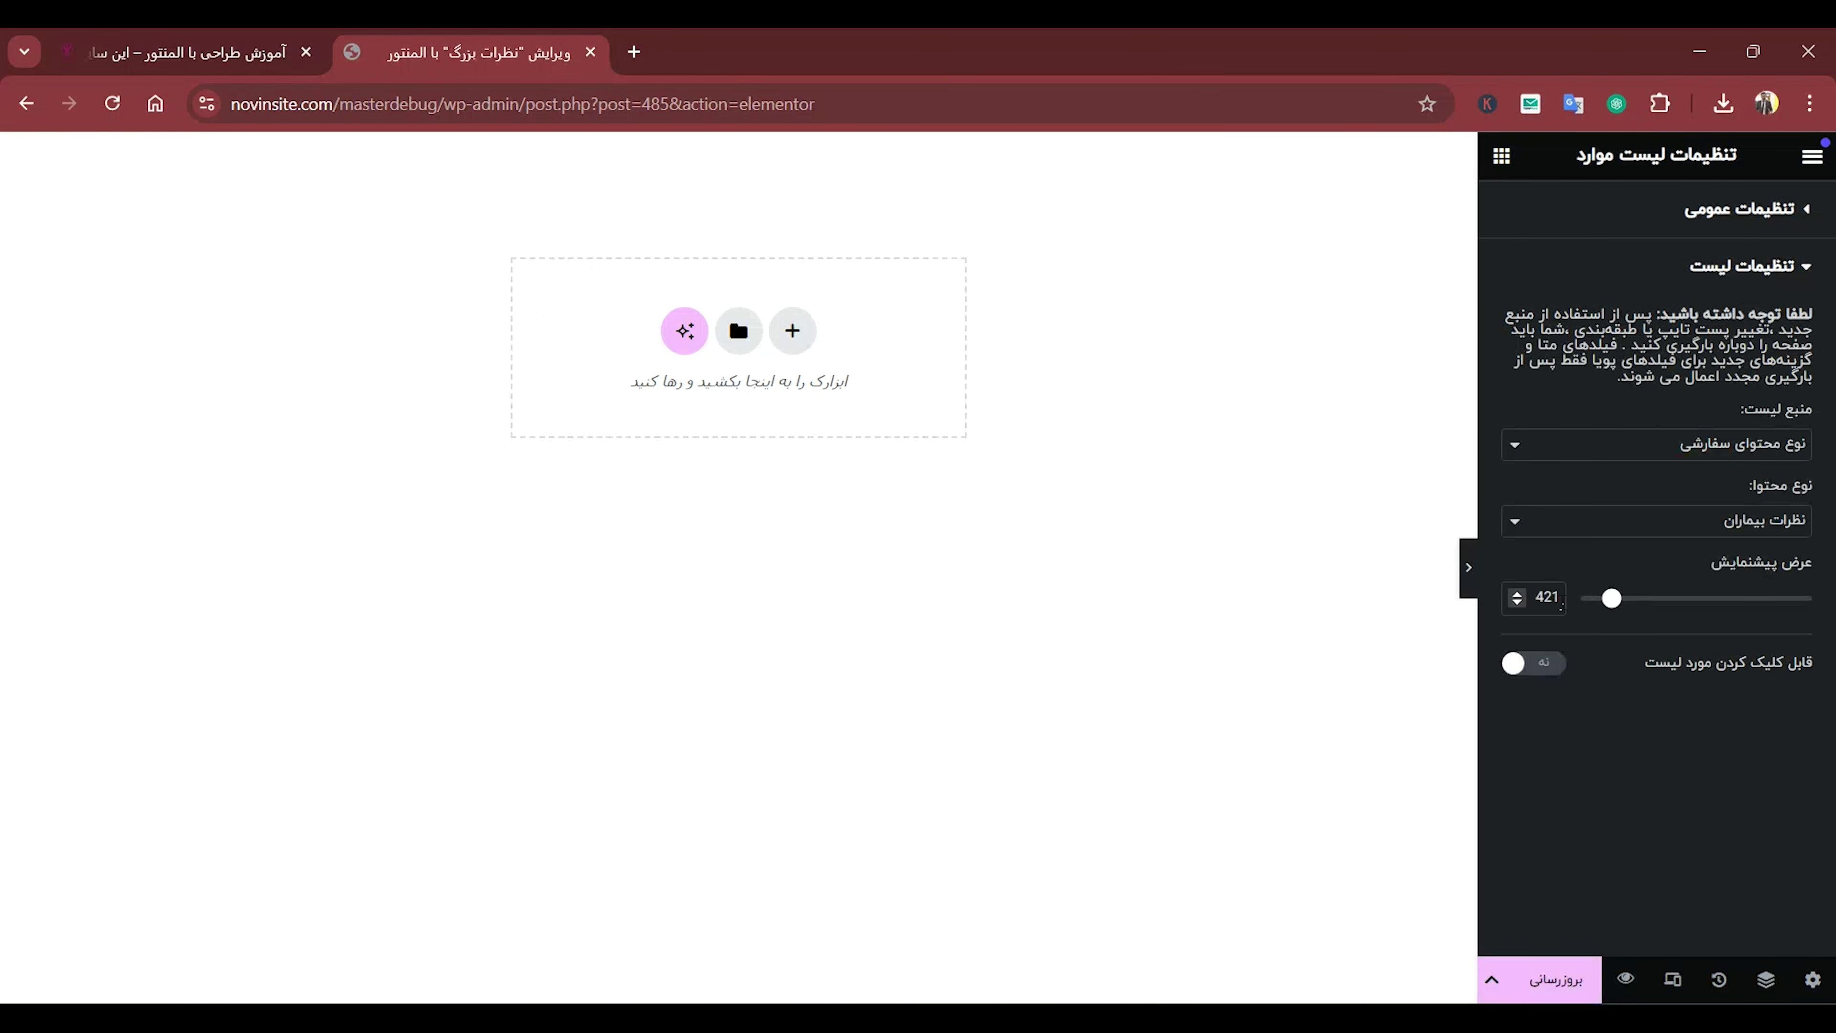
pyautogui.click(1517, 594)
pyautogui.click(1517, 593)
pyautogui.click(1690, 216)
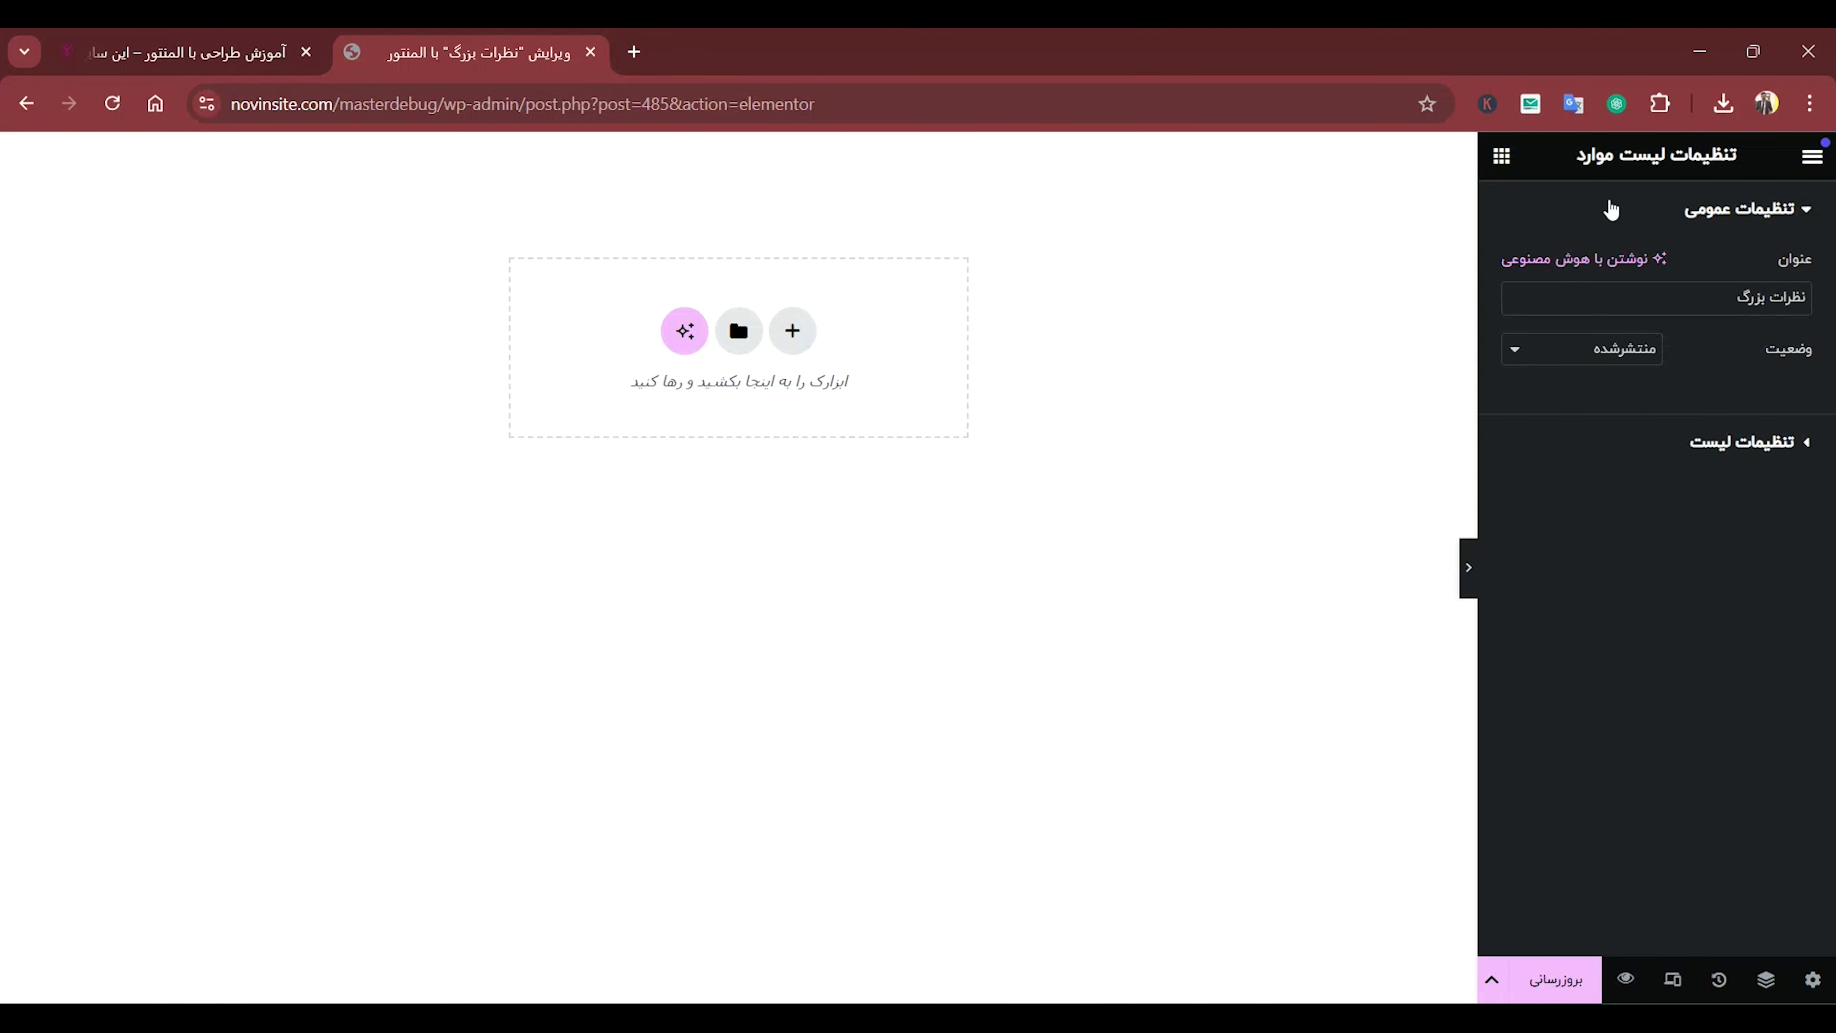
# Add a single-column flexbox container to the empty listing template.
pyautogui.click(1502, 155)
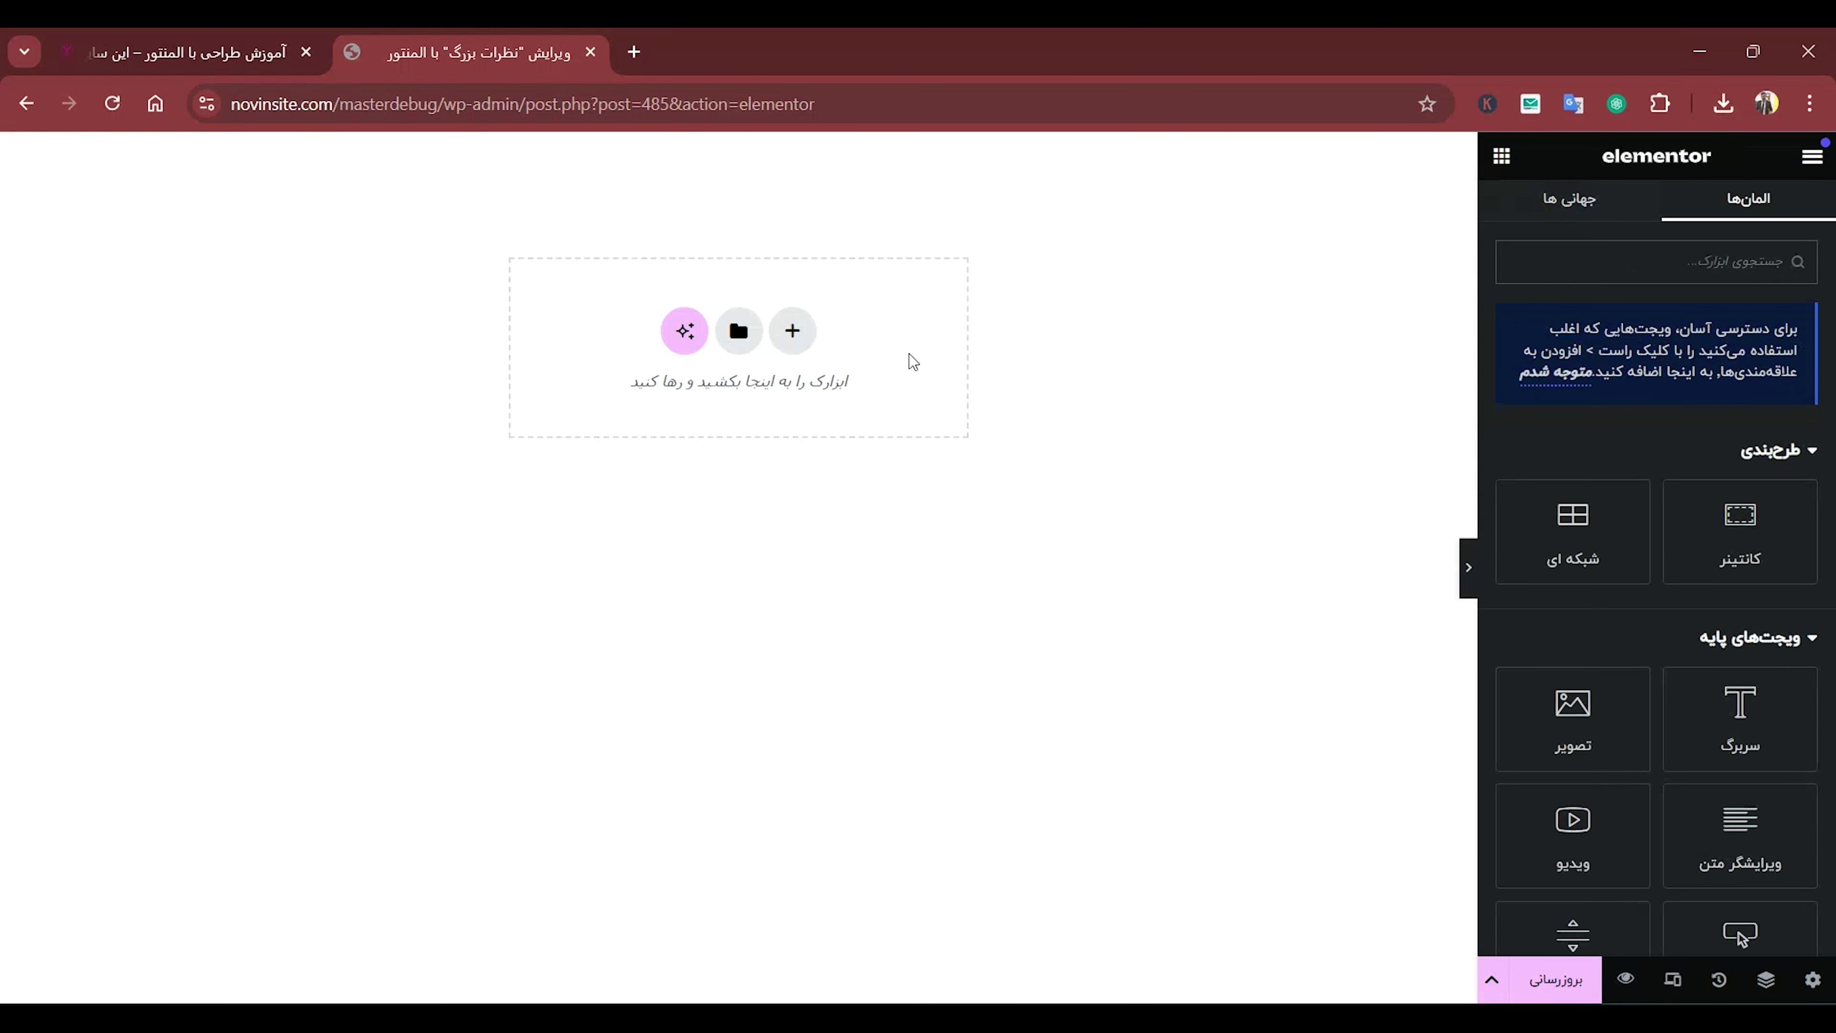
pyautogui.click(806, 335)
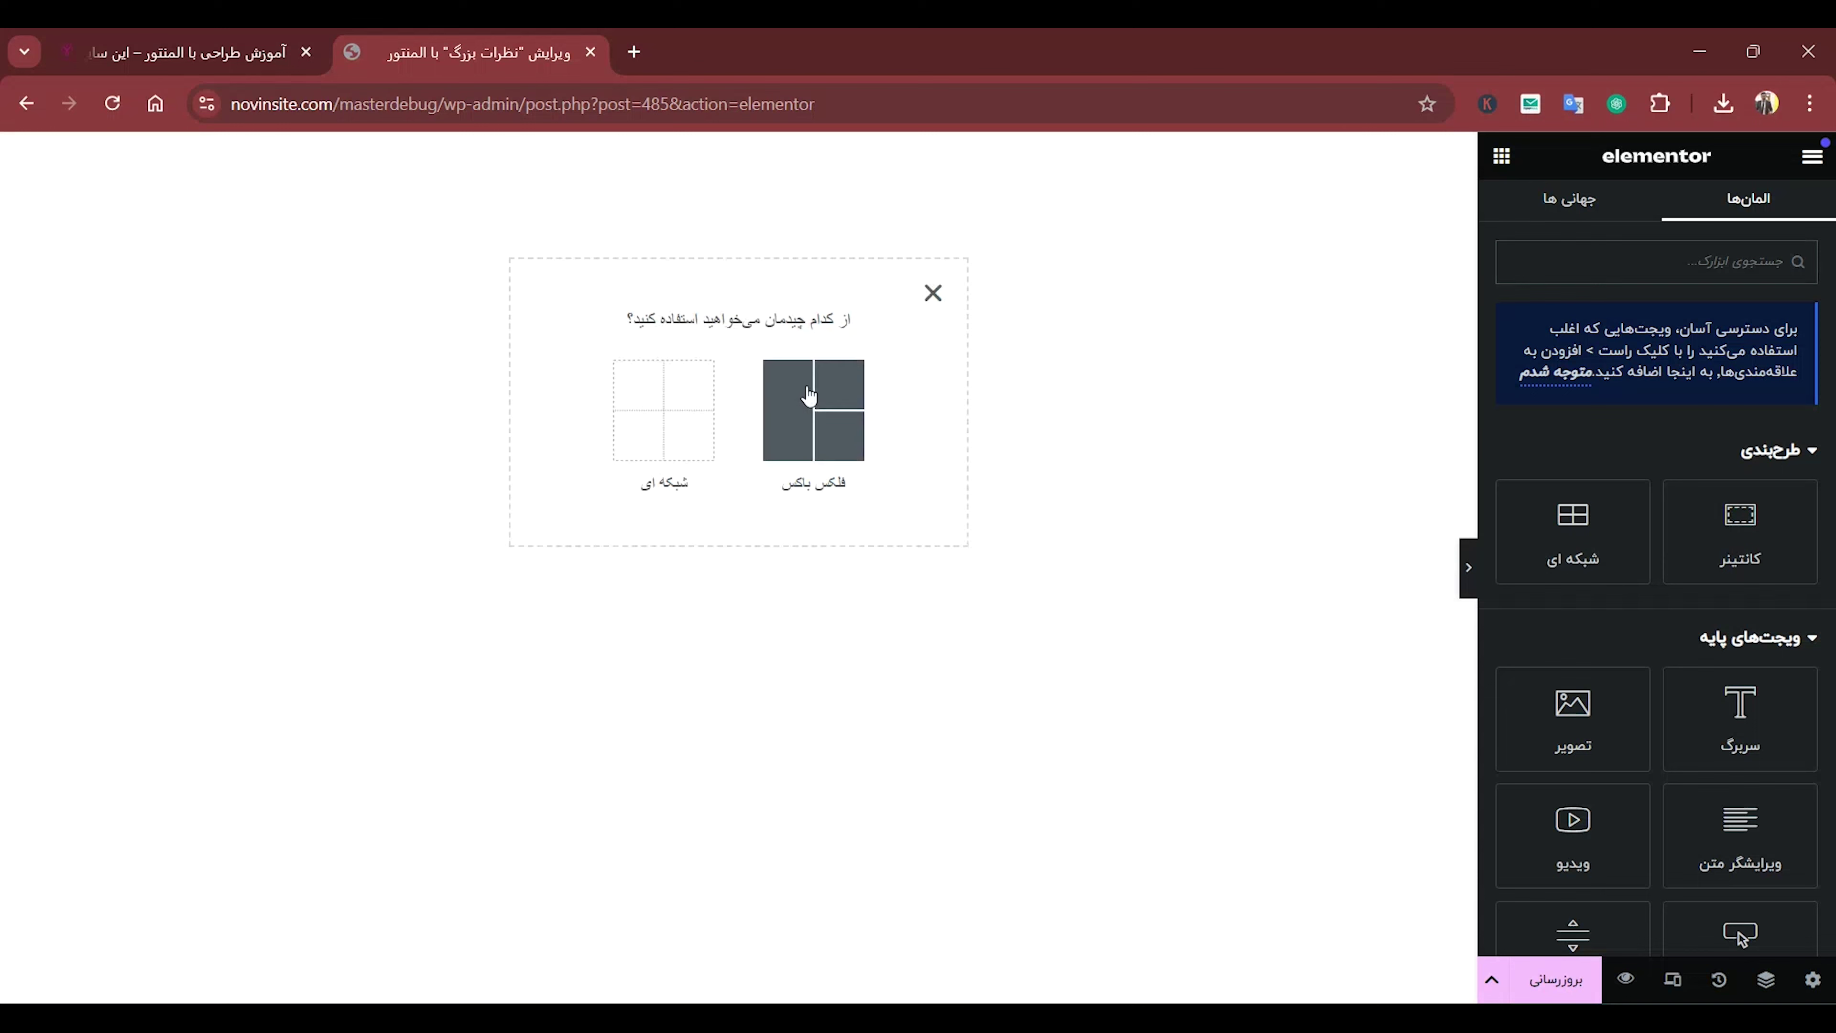
pyautogui.click(808, 402)
pyautogui.click(849, 405)
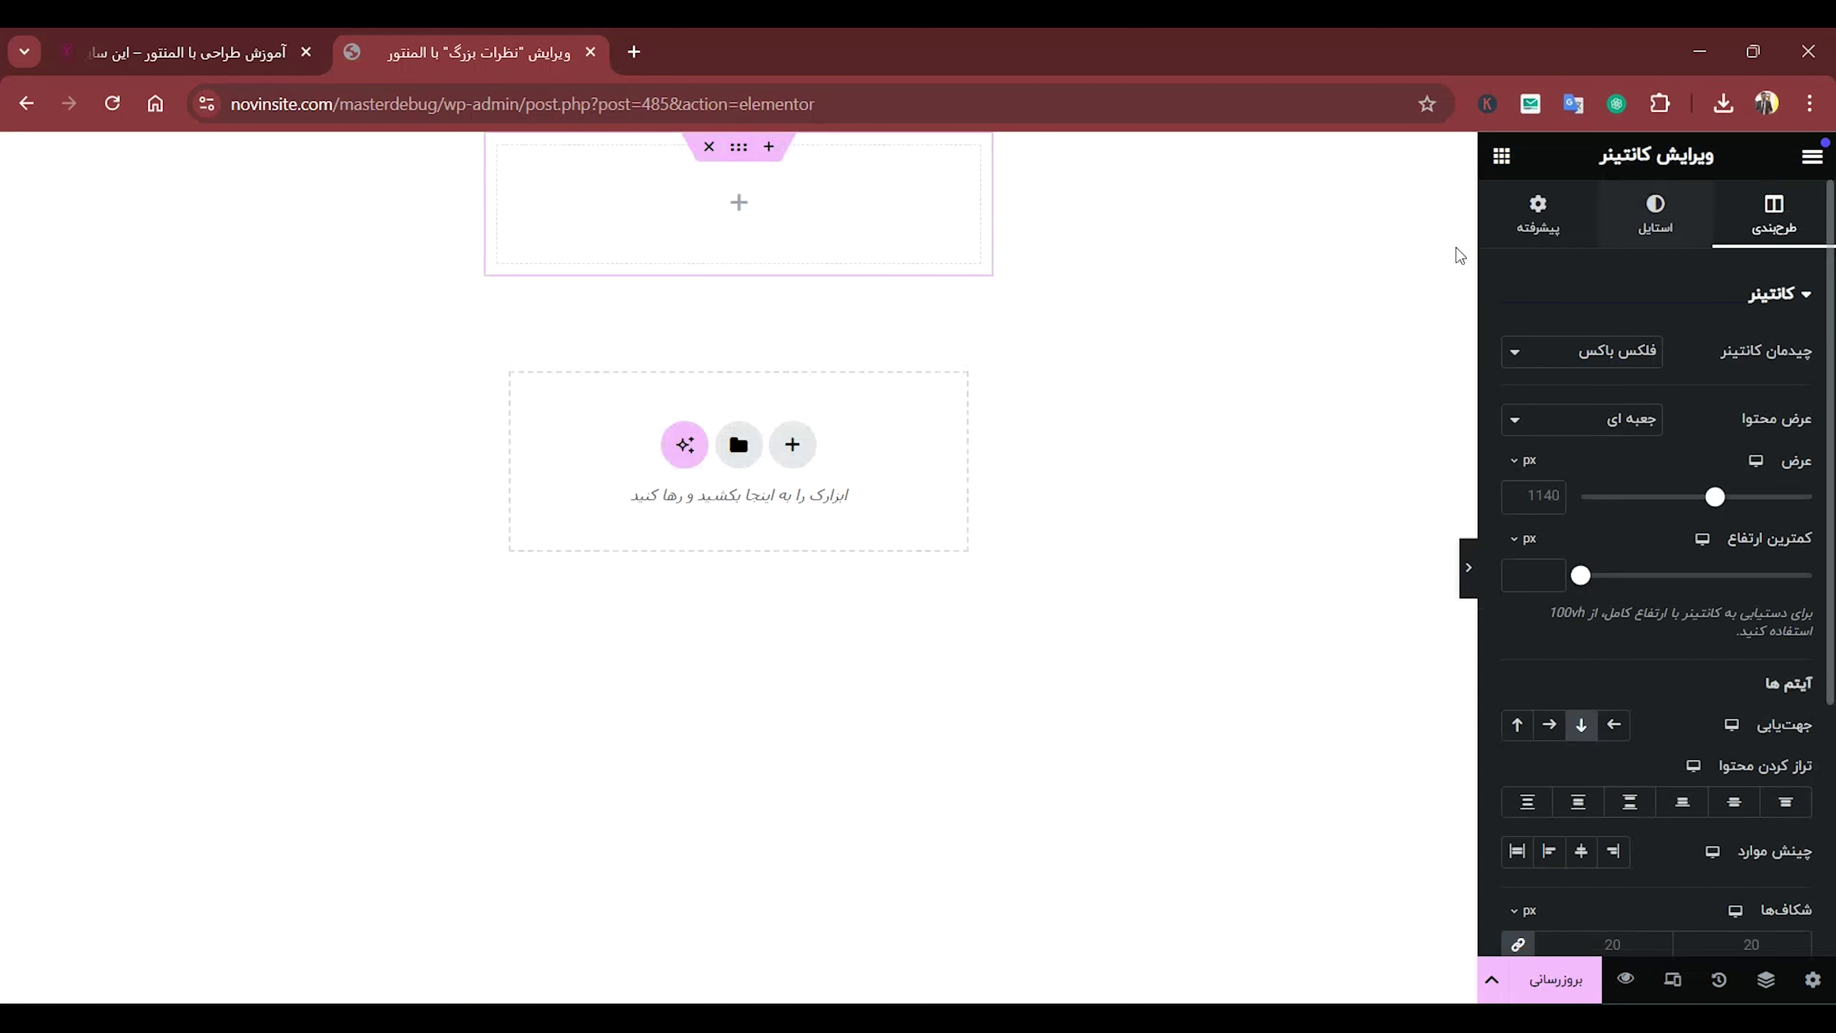
# Give the container a classic background using the global light blue color #F0F8FF.
pyautogui.click(1652, 217)
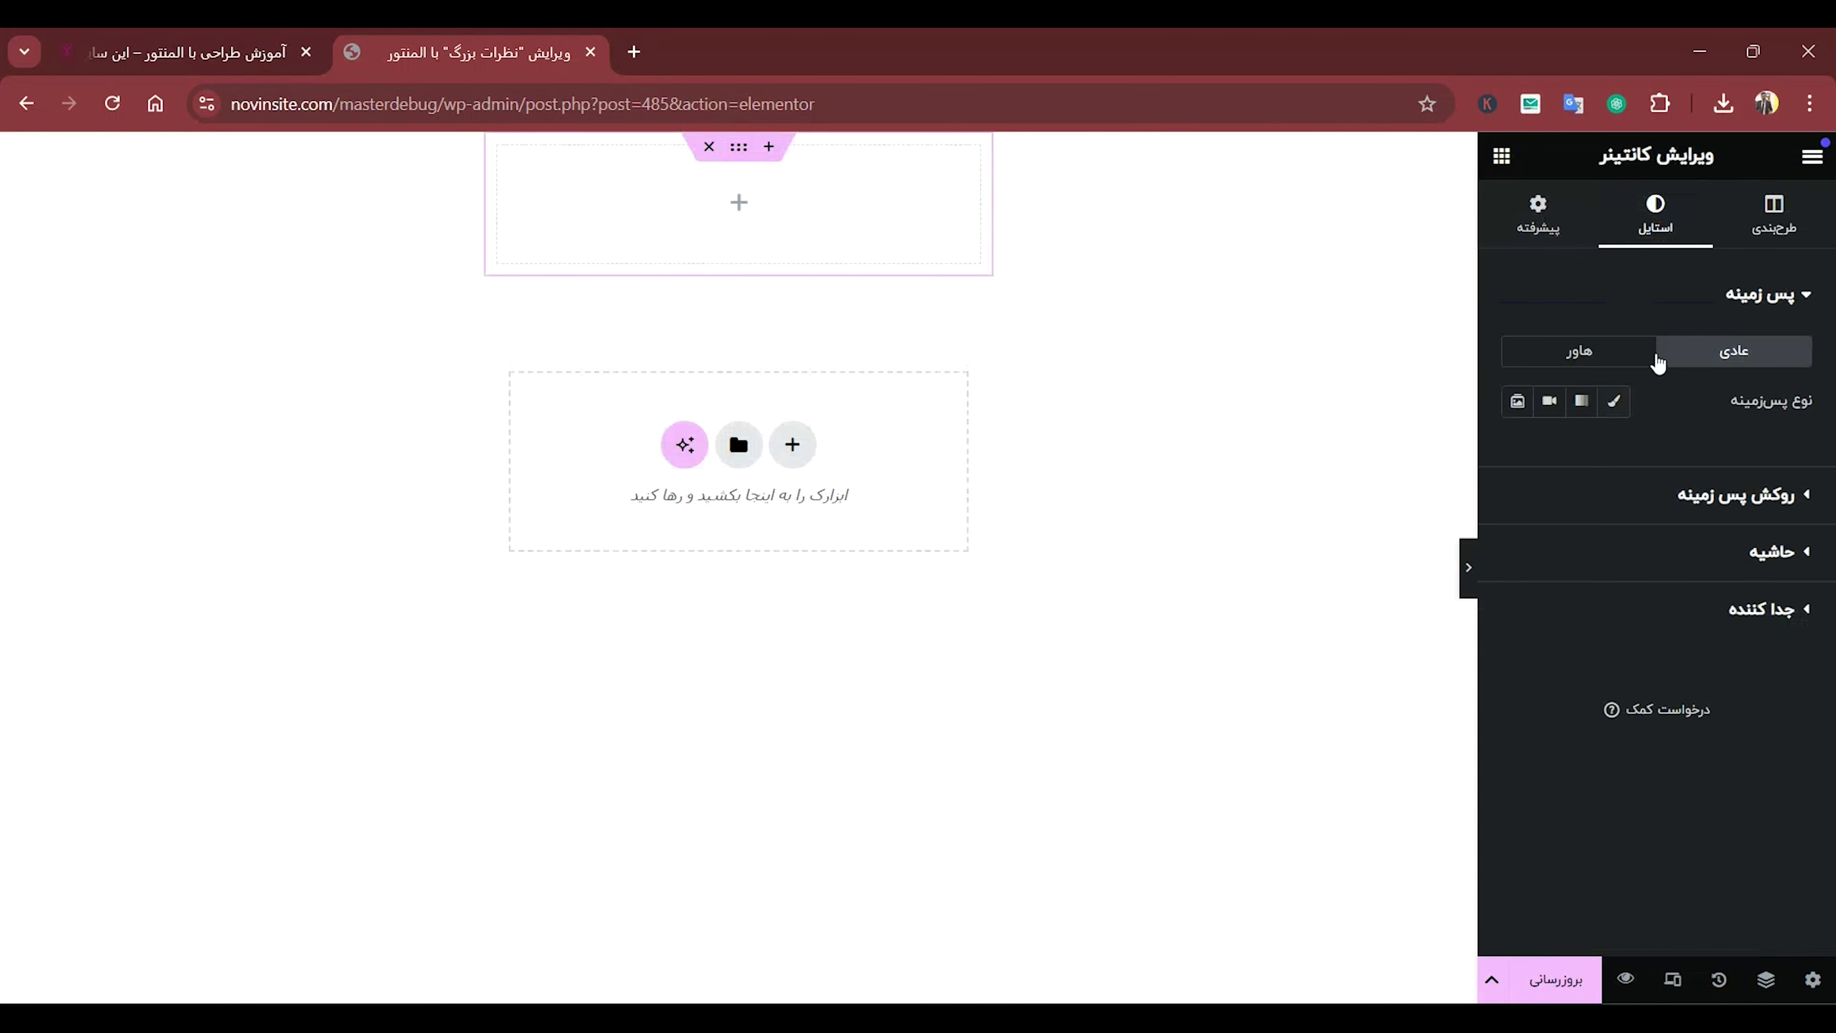
pyautogui.click(1610, 409)
pyautogui.click(1549, 452)
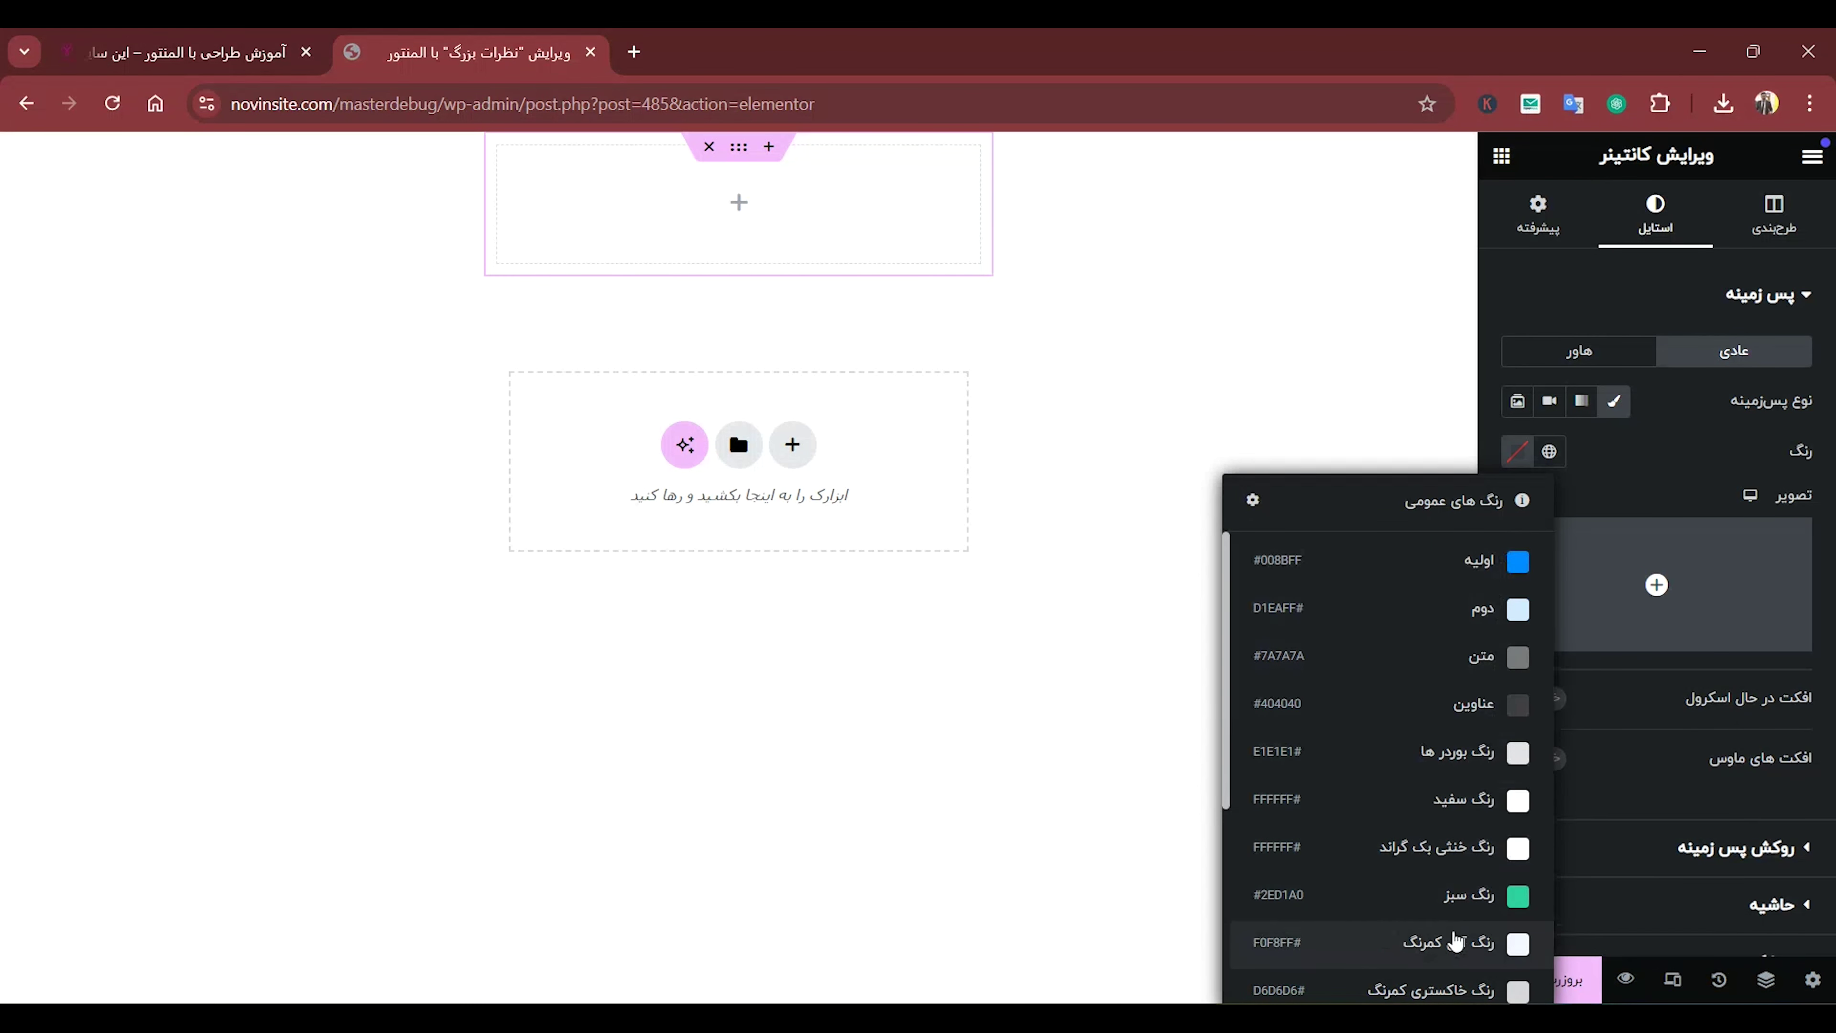
pyautogui.click(1455, 942)
# Set the container's border radius to 15 px.
pyautogui.scroll(-2, 1672, 478)
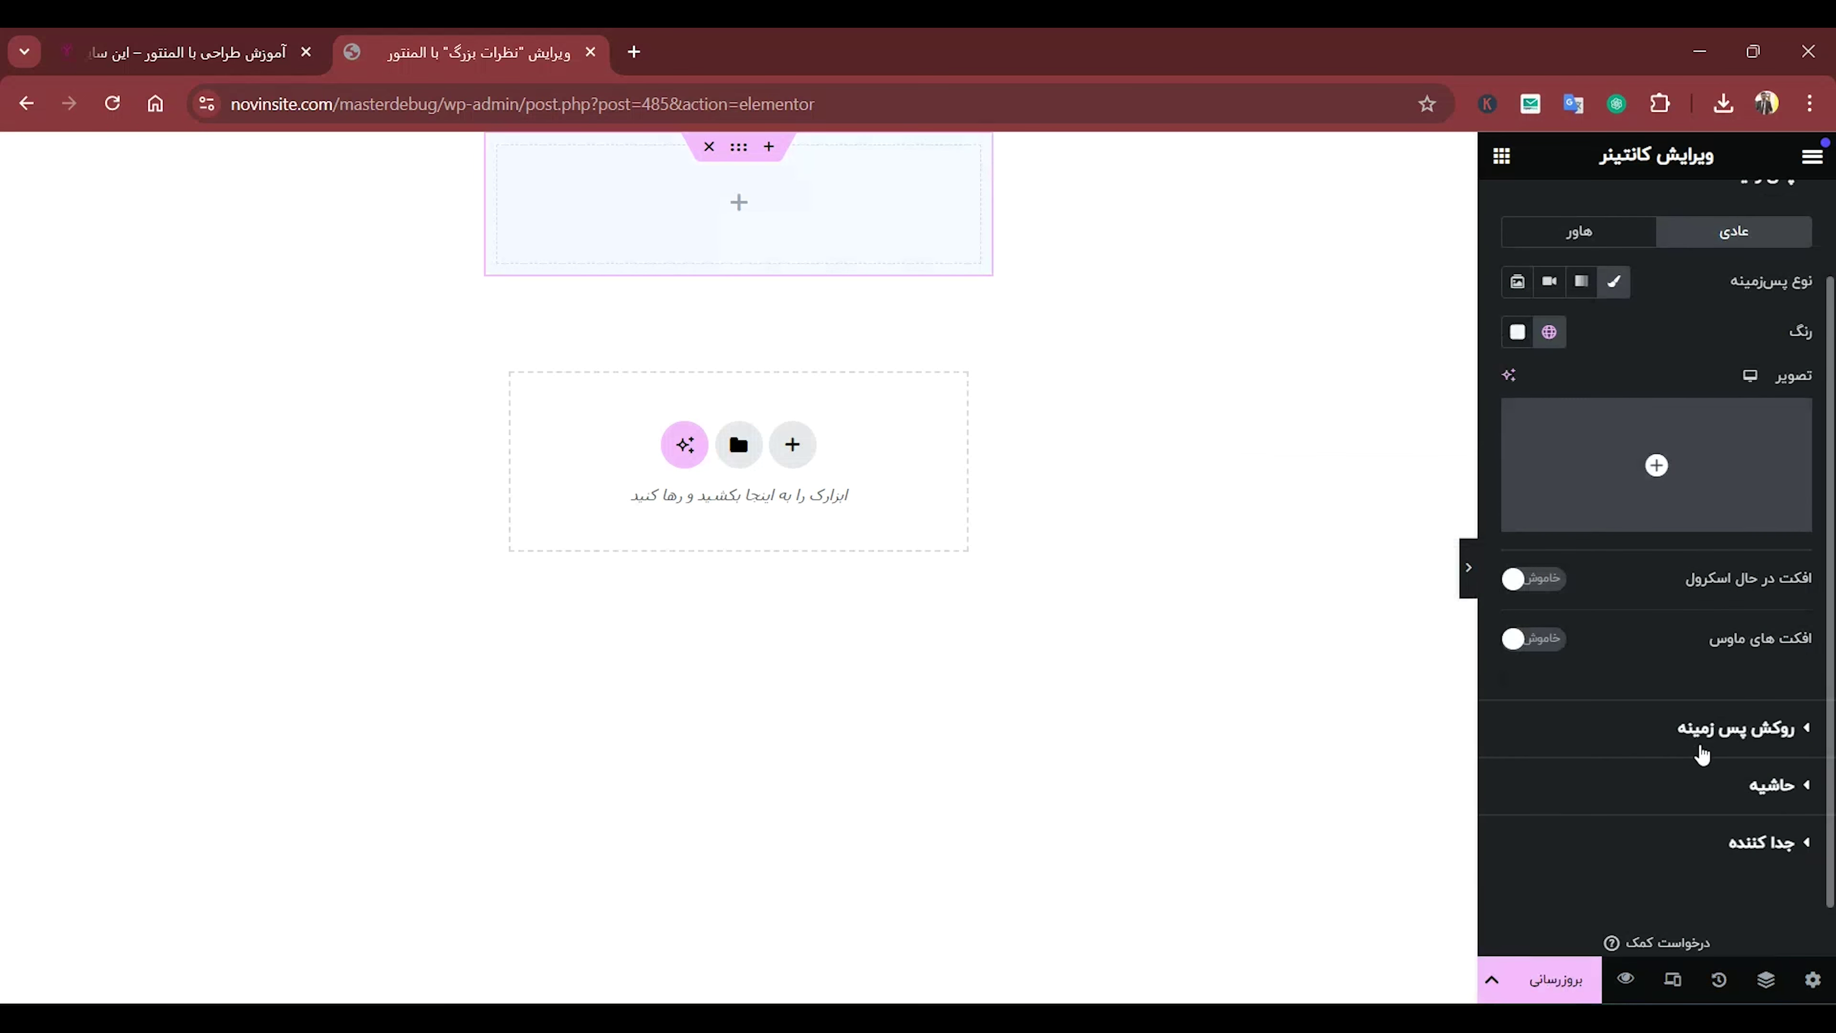
pyautogui.click(1703, 785)
pyautogui.click(1567, 596)
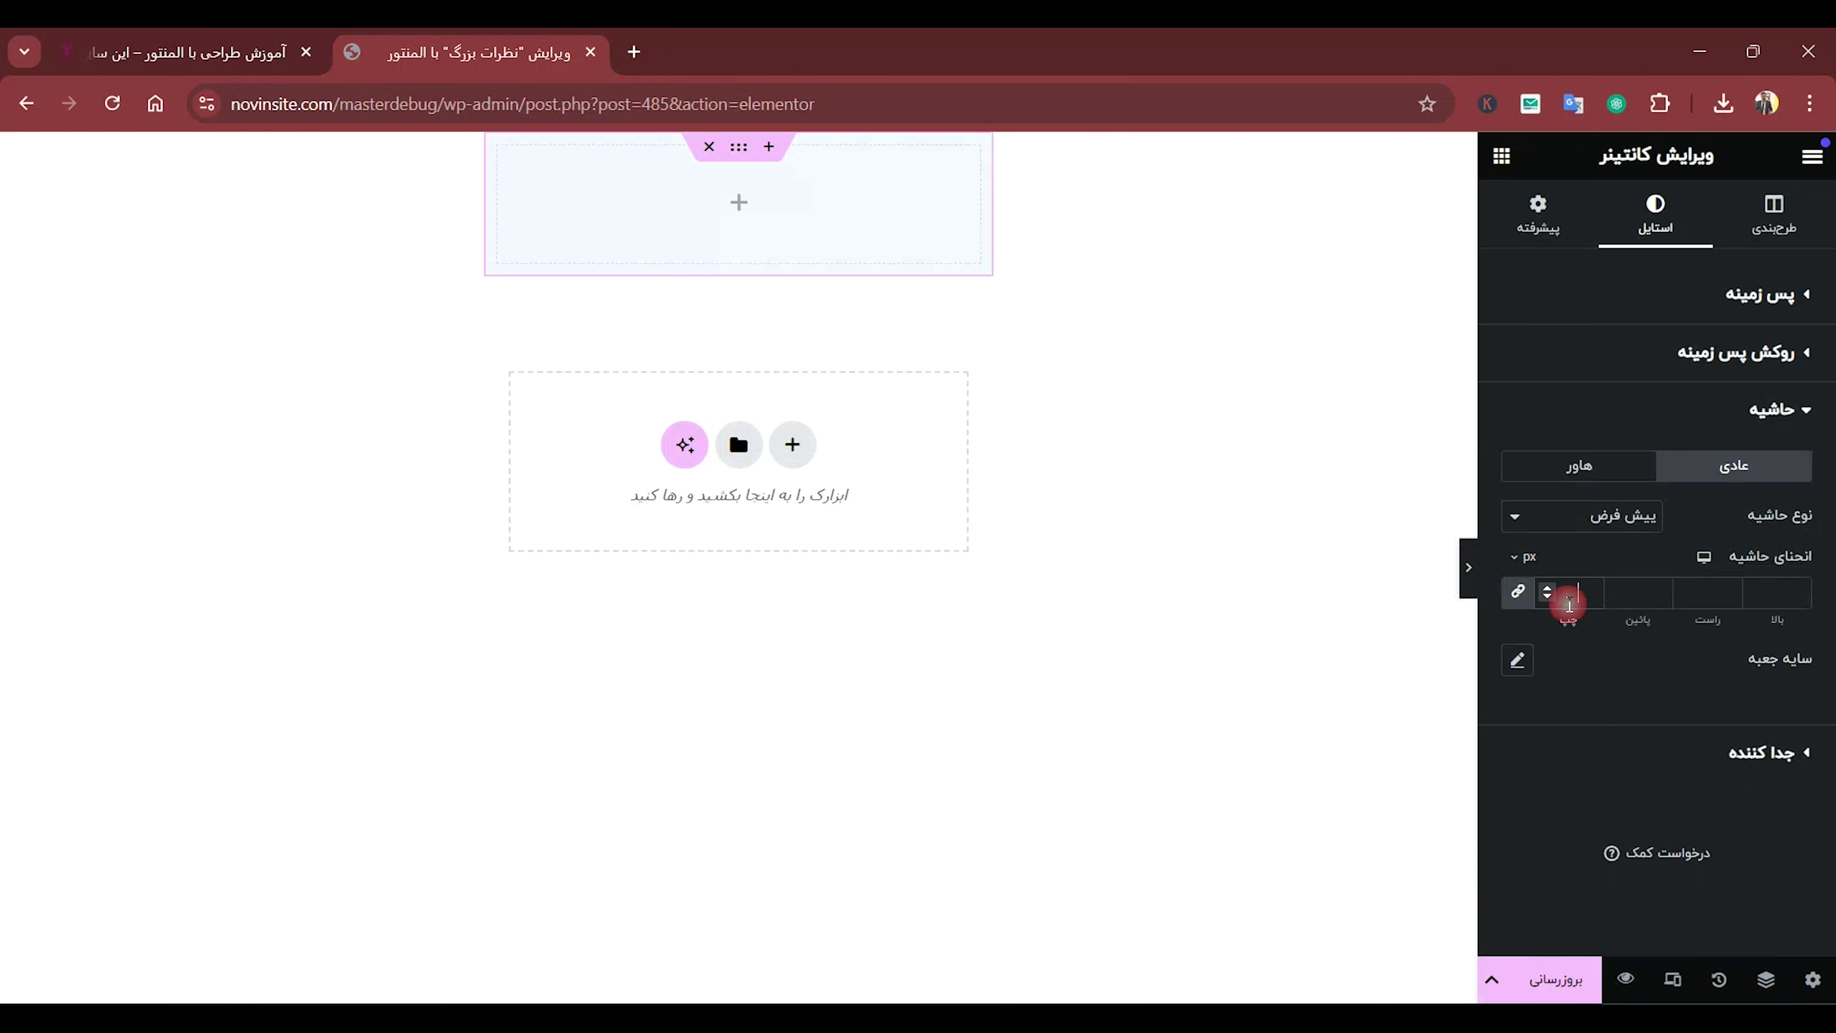
pyautogui.write('15')
# Set the container's top margin to 1 rem with the other sides at 0, and its padding to 1 px on all sides.
pyautogui.click(1531, 217)
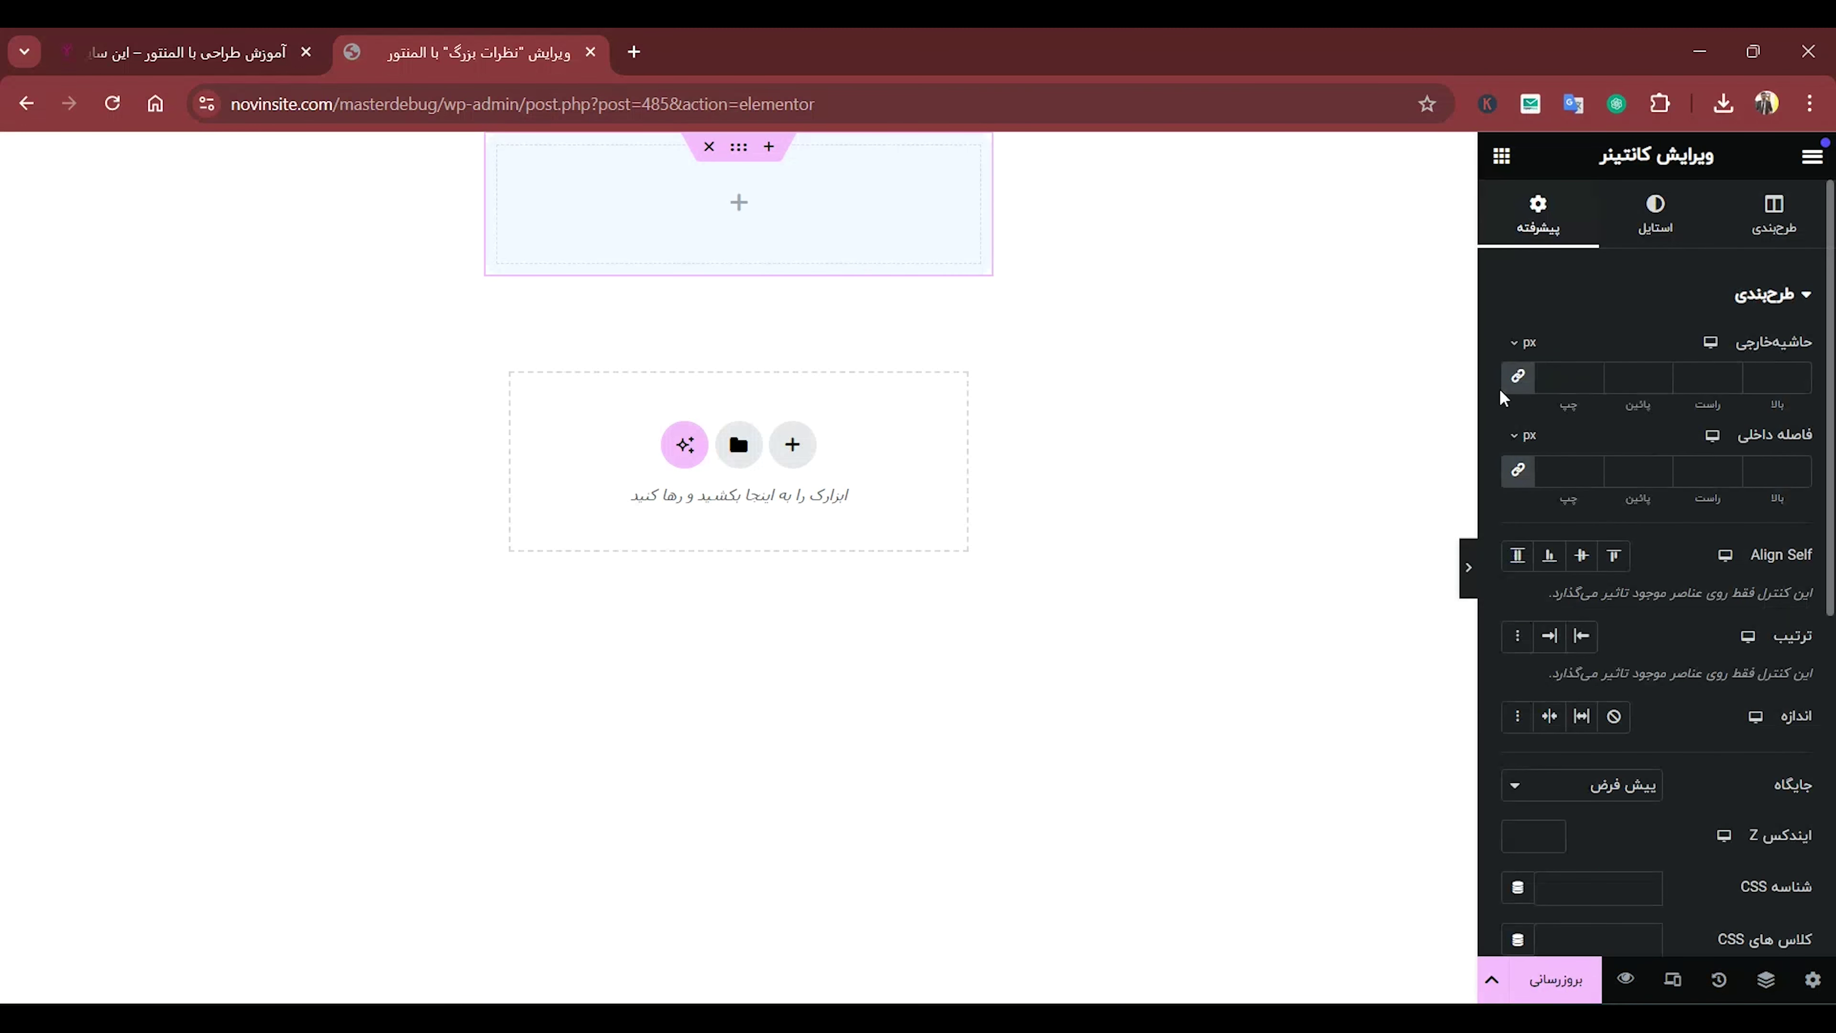
pyautogui.click(1525, 343)
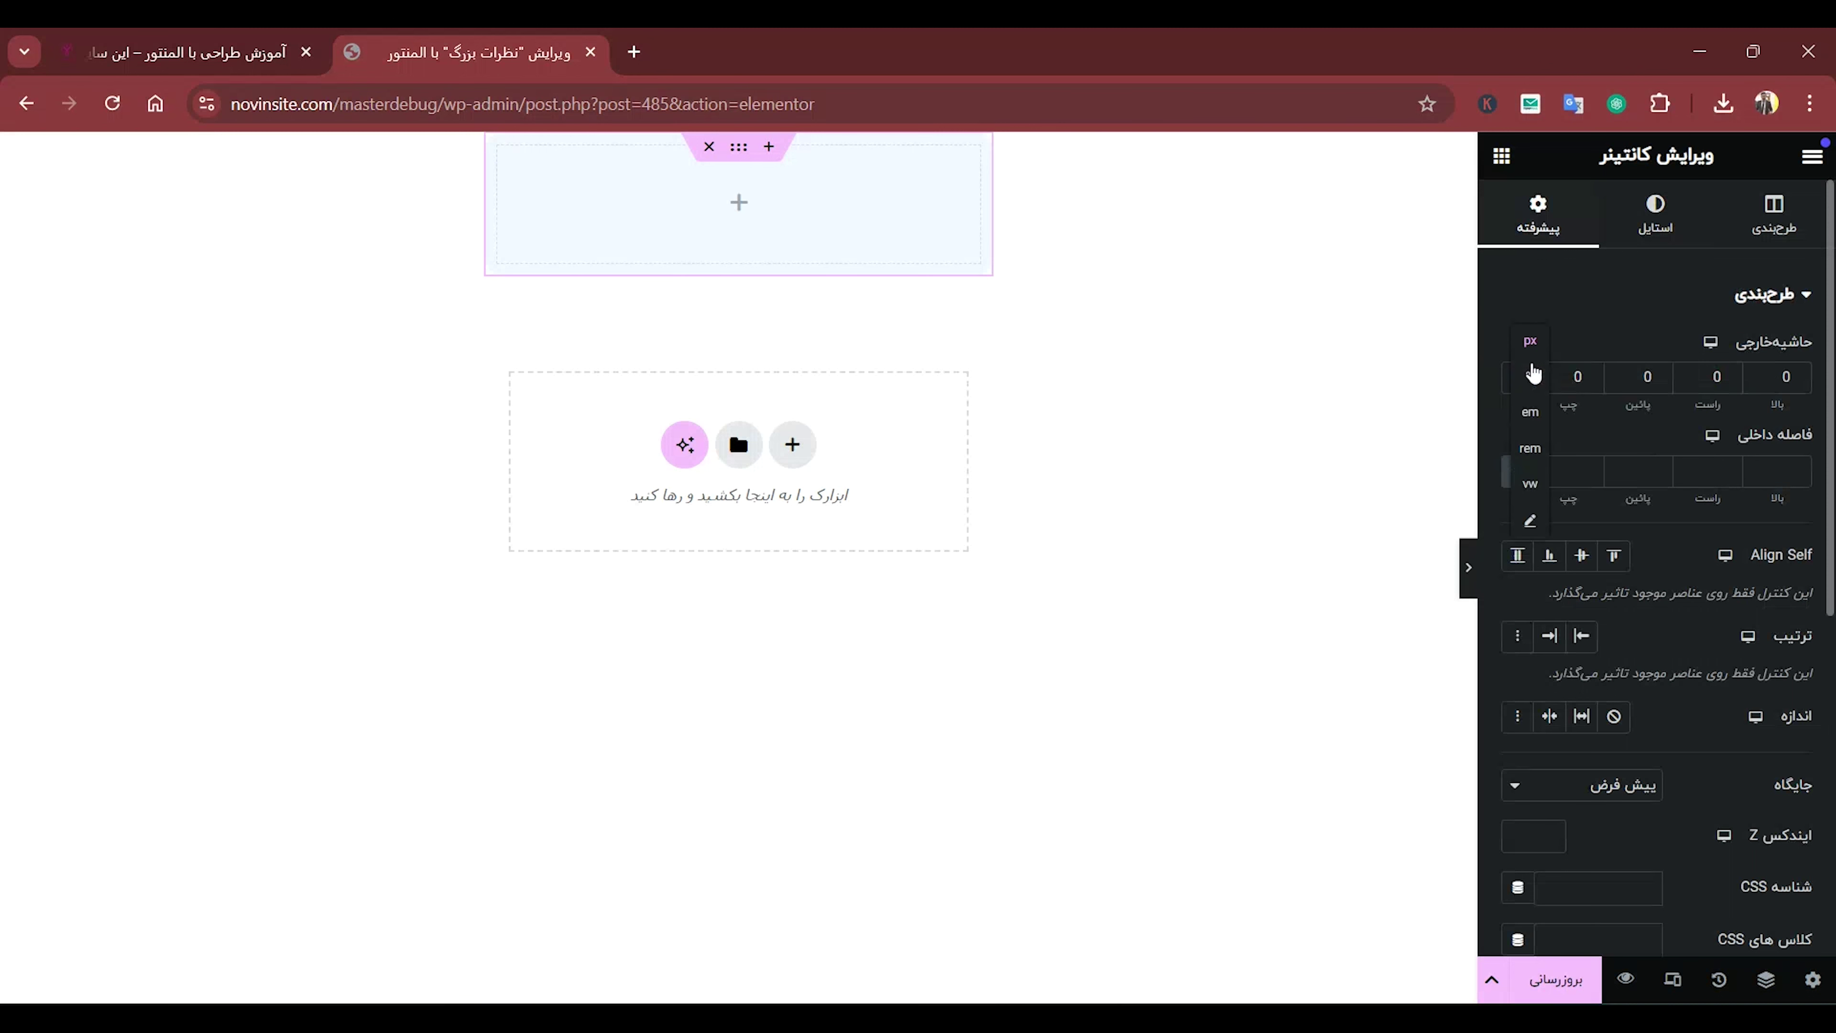
pyautogui.click(1530, 448)
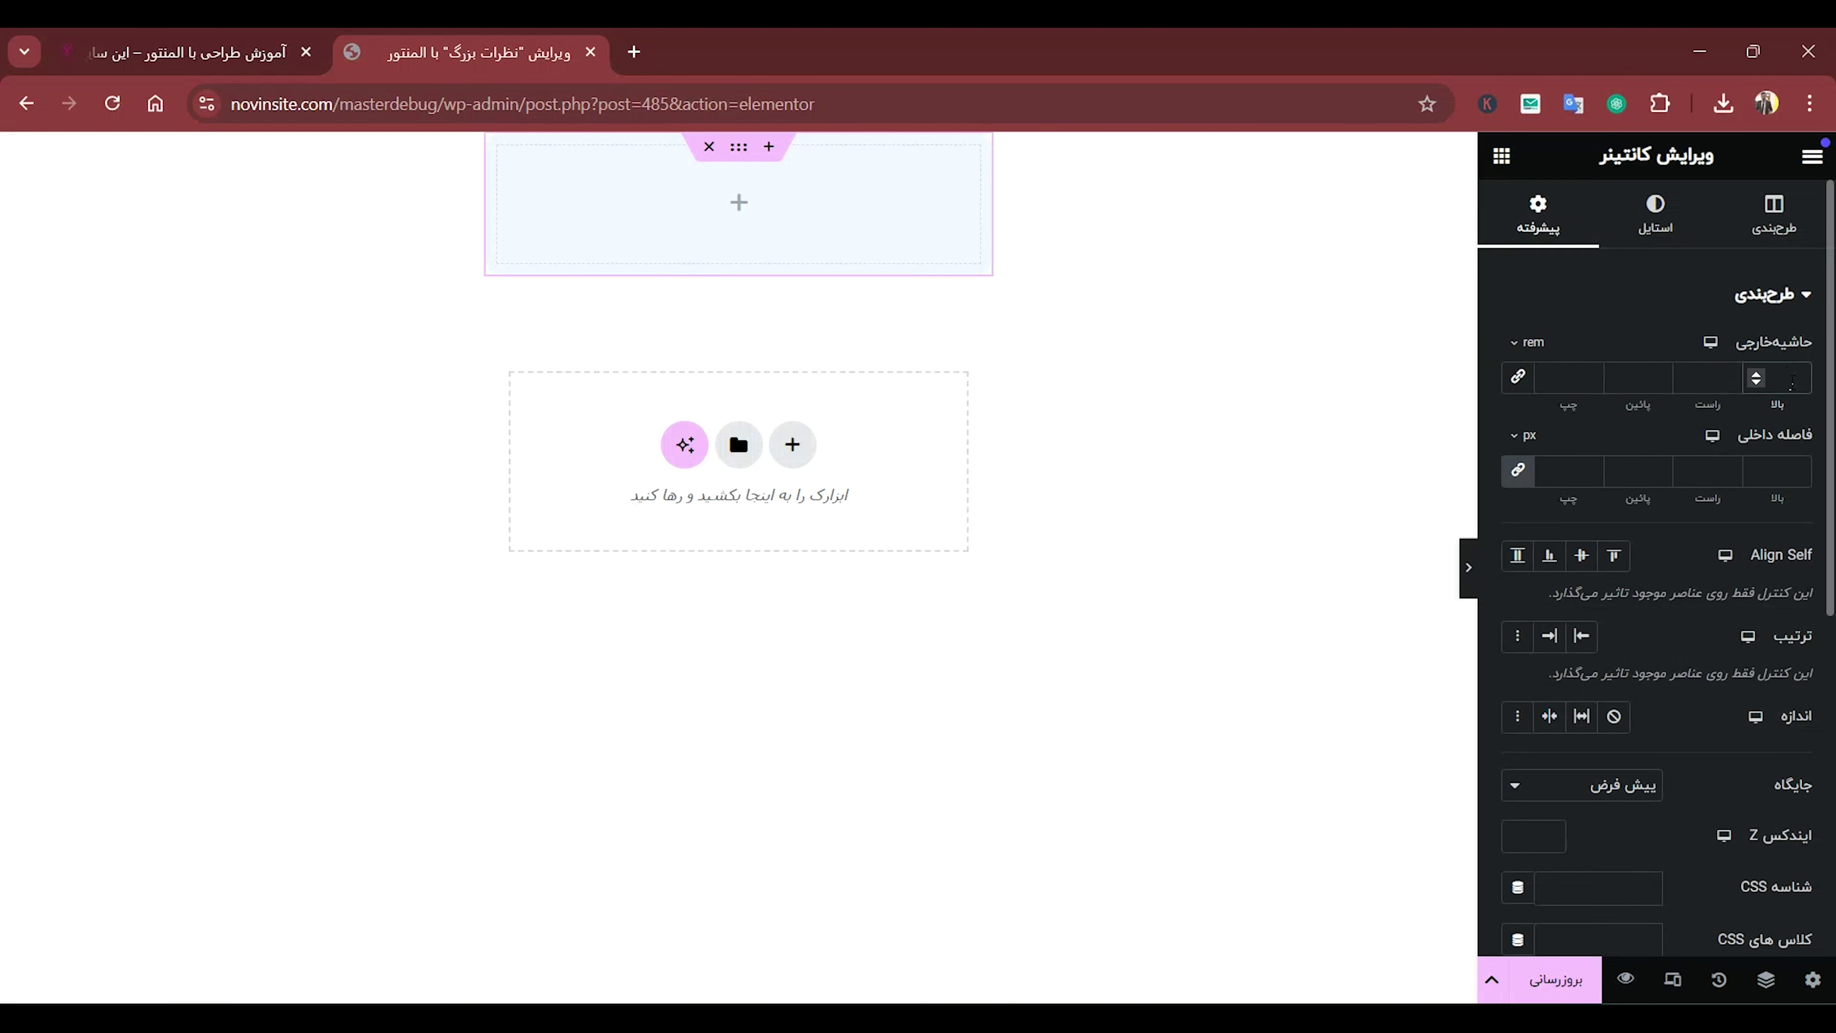
pyautogui.click(1791, 384)
pyautogui.write('1')
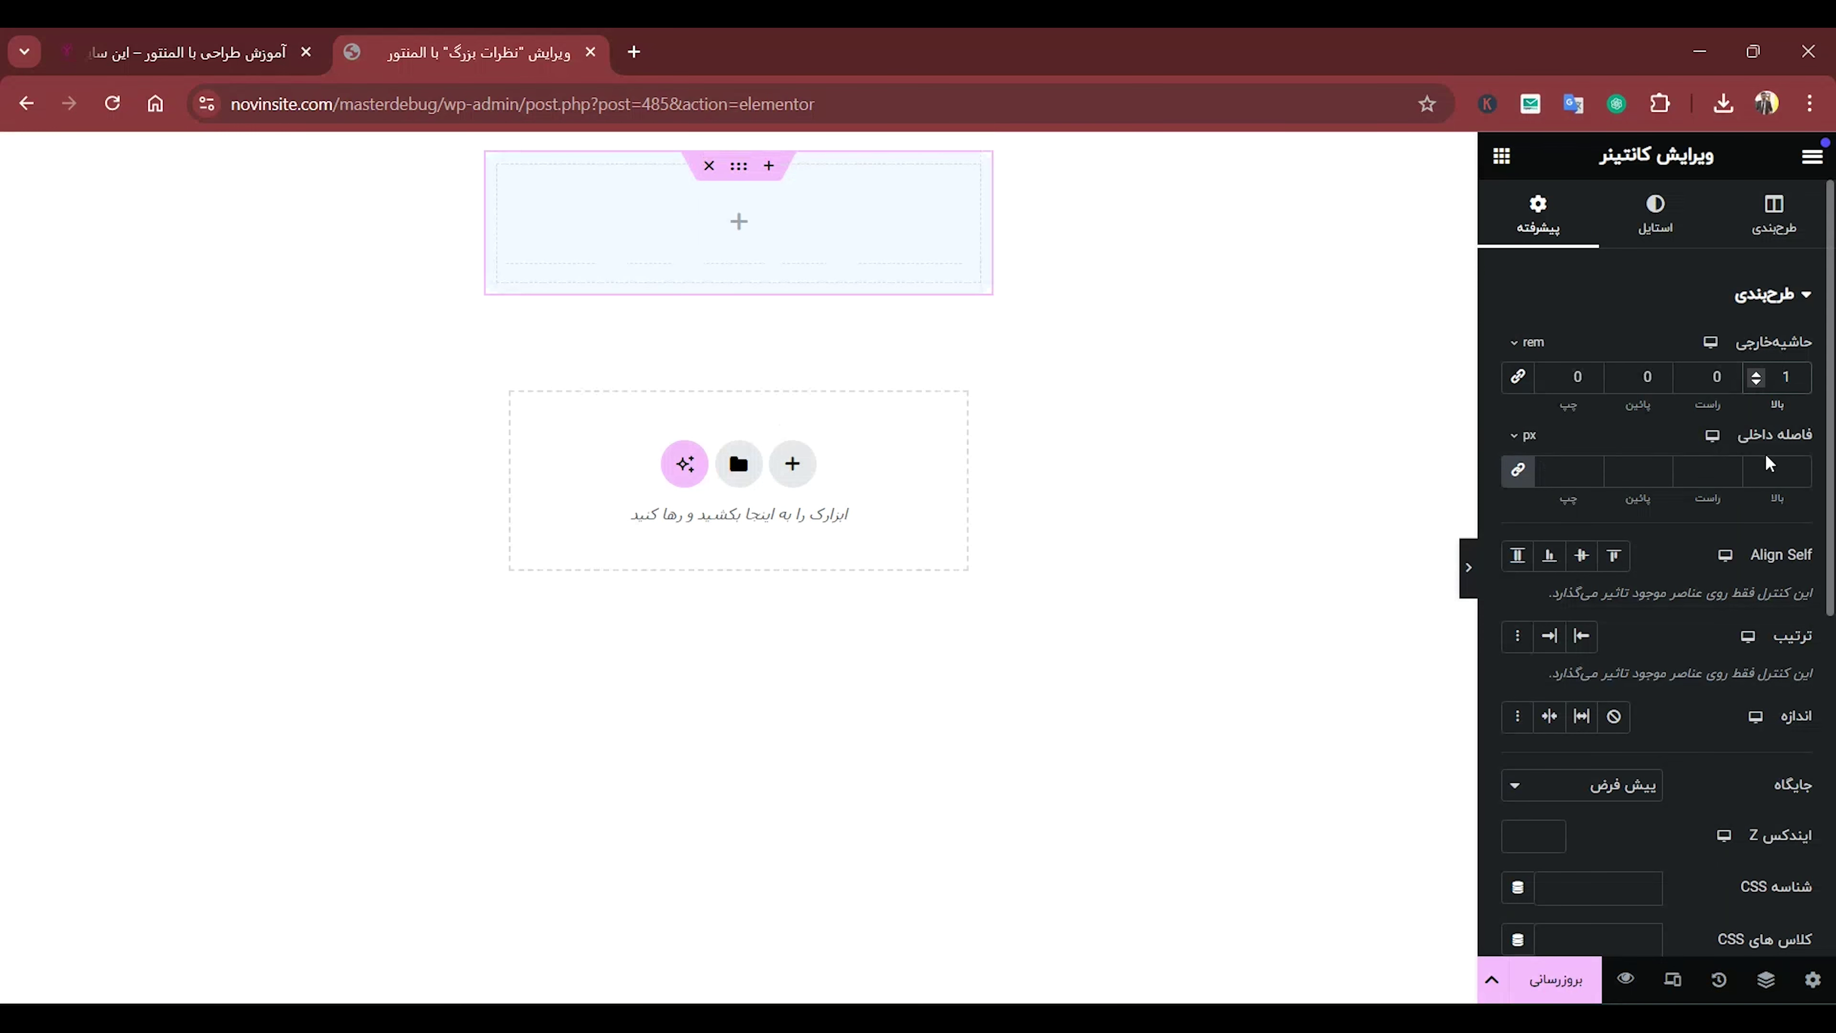
pyautogui.click(1780, 471)
pyautogui.write('1')
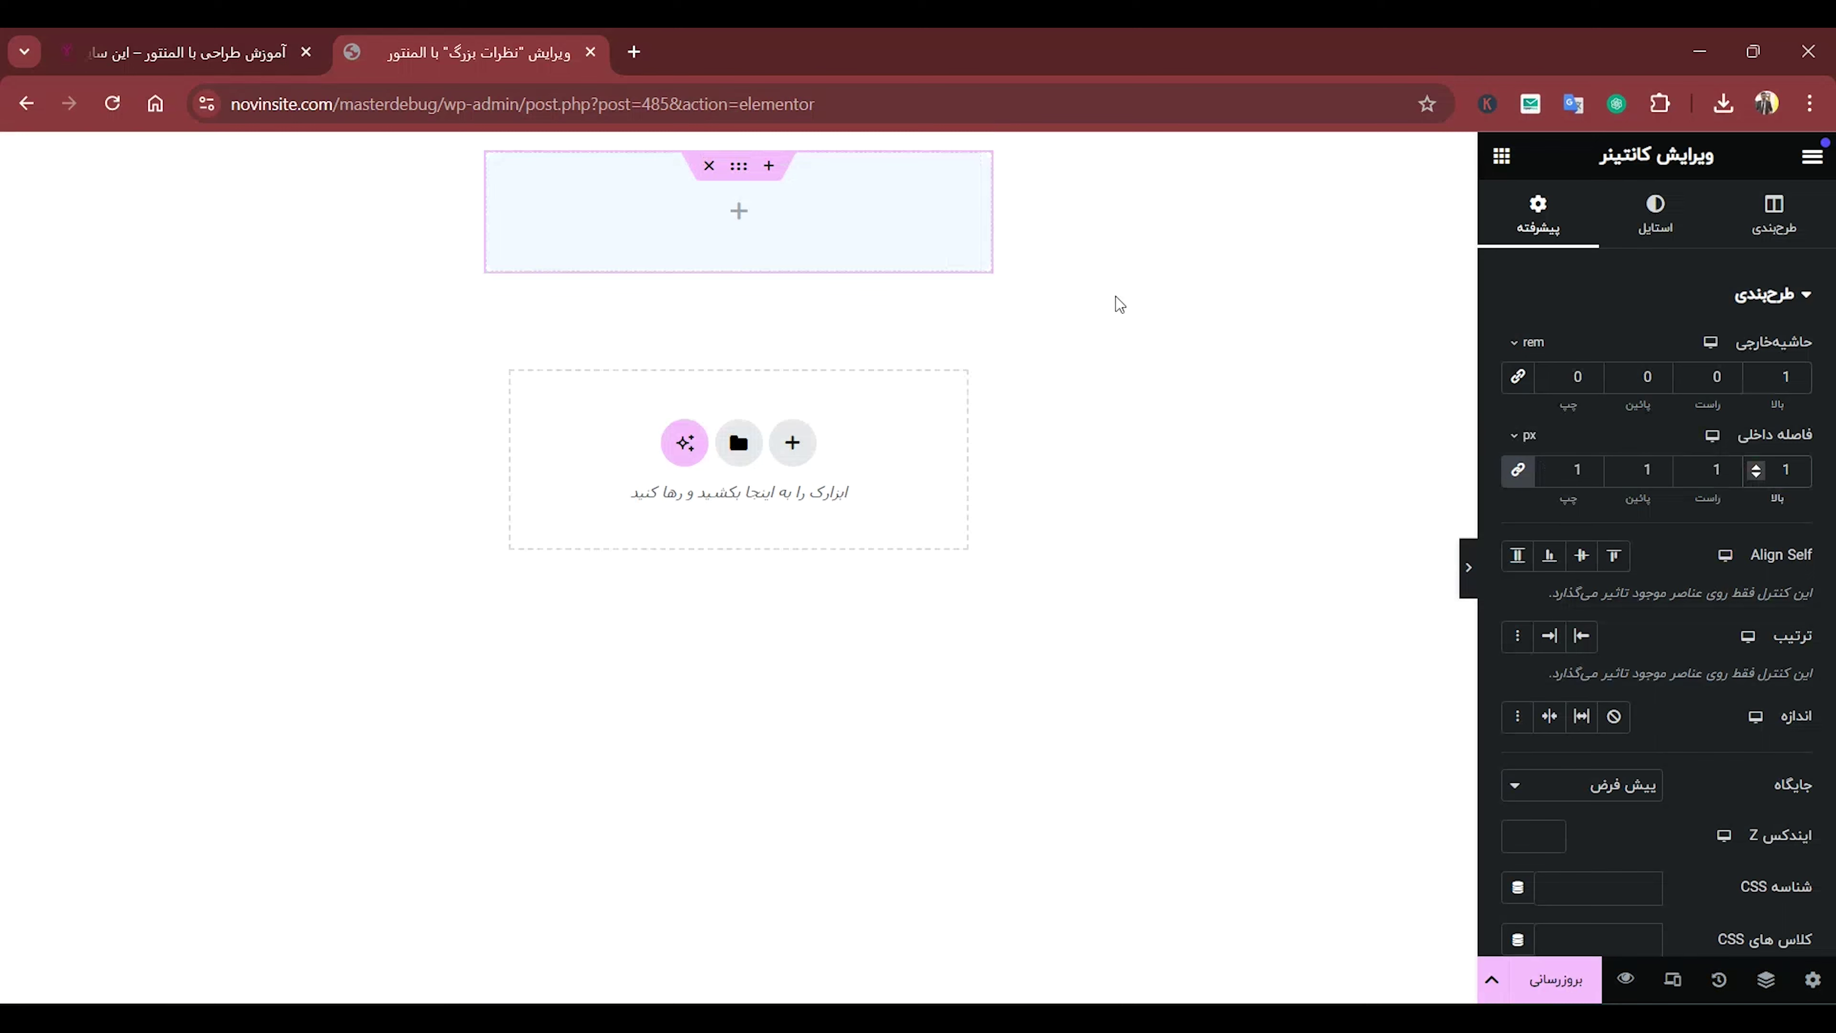
# Copy the selector:hover and selector:not(:hover) rules under #first_contaner in code.txt into the container's custom CSS.
pyautogui.scroll(-3, 1655, 709)
pyautogui.scroll(-5, 1633, 710)
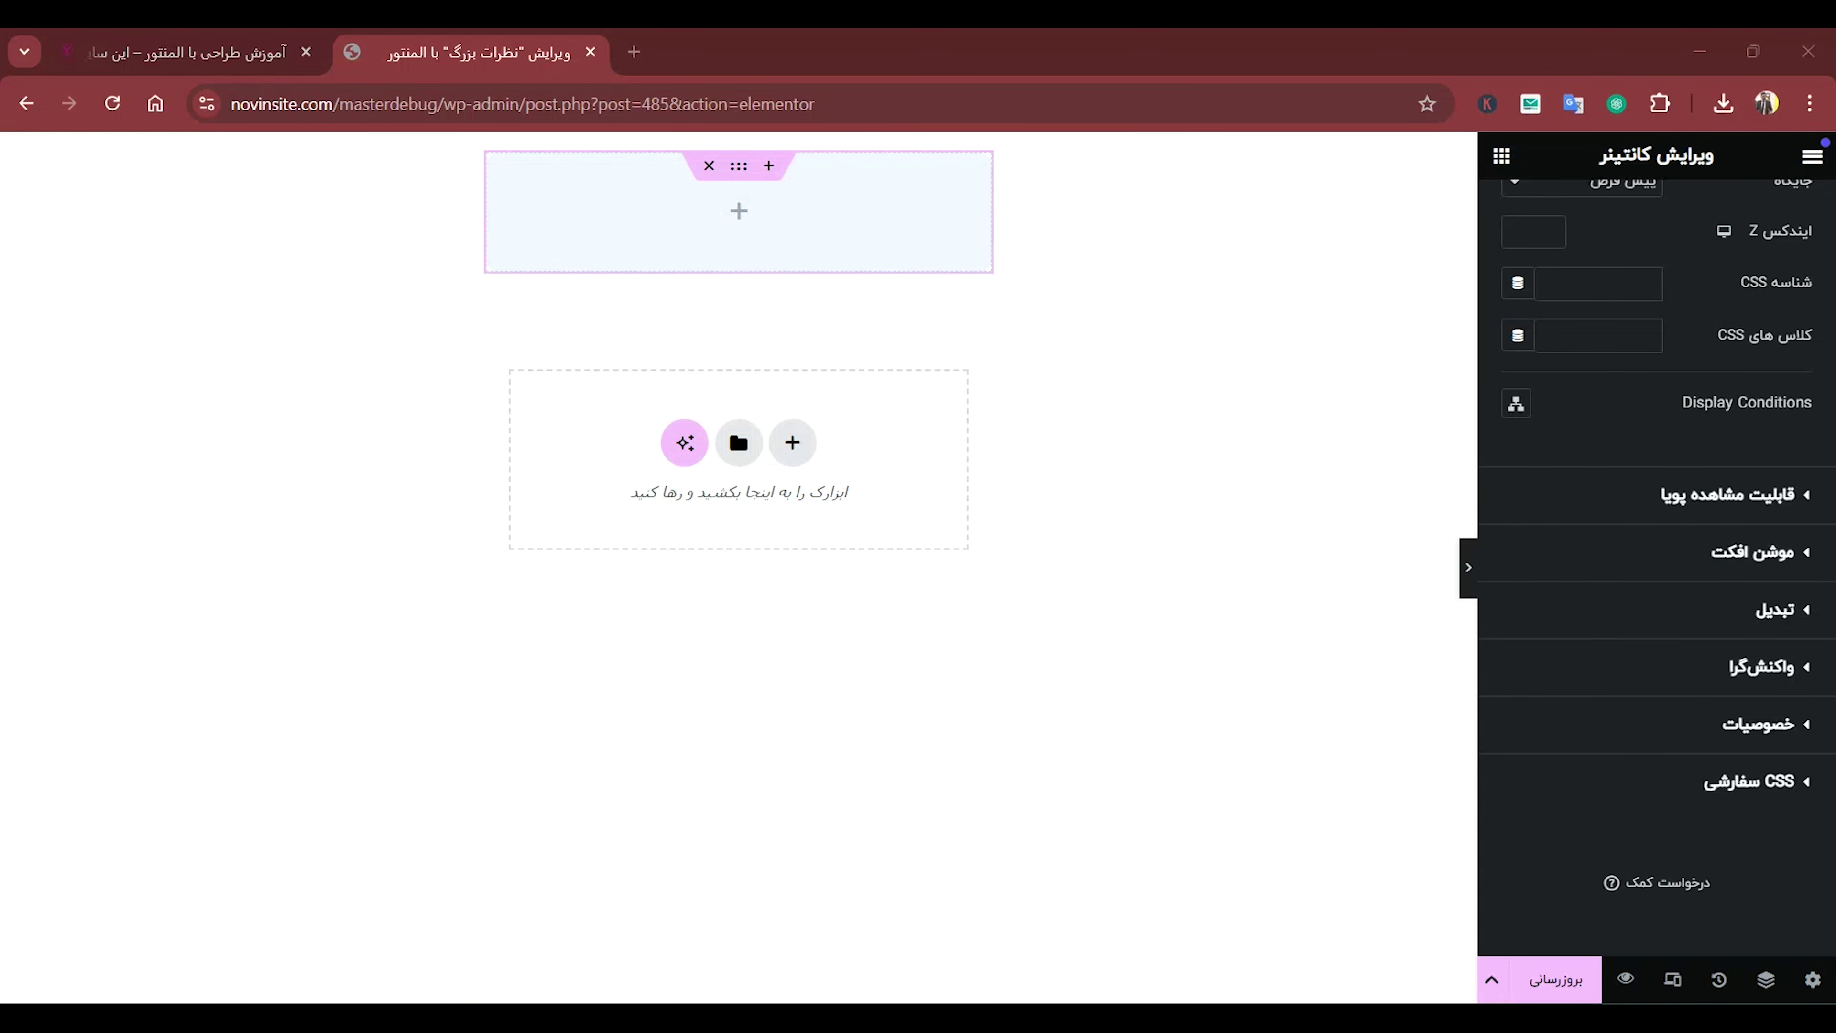
pyautogui.hotkey('alt', 'Tab')
pyautogui.moveTo(186, 273); pyautogui.dragTo(229, 441)
pyautogui.hotkey('ctrl', 'c')
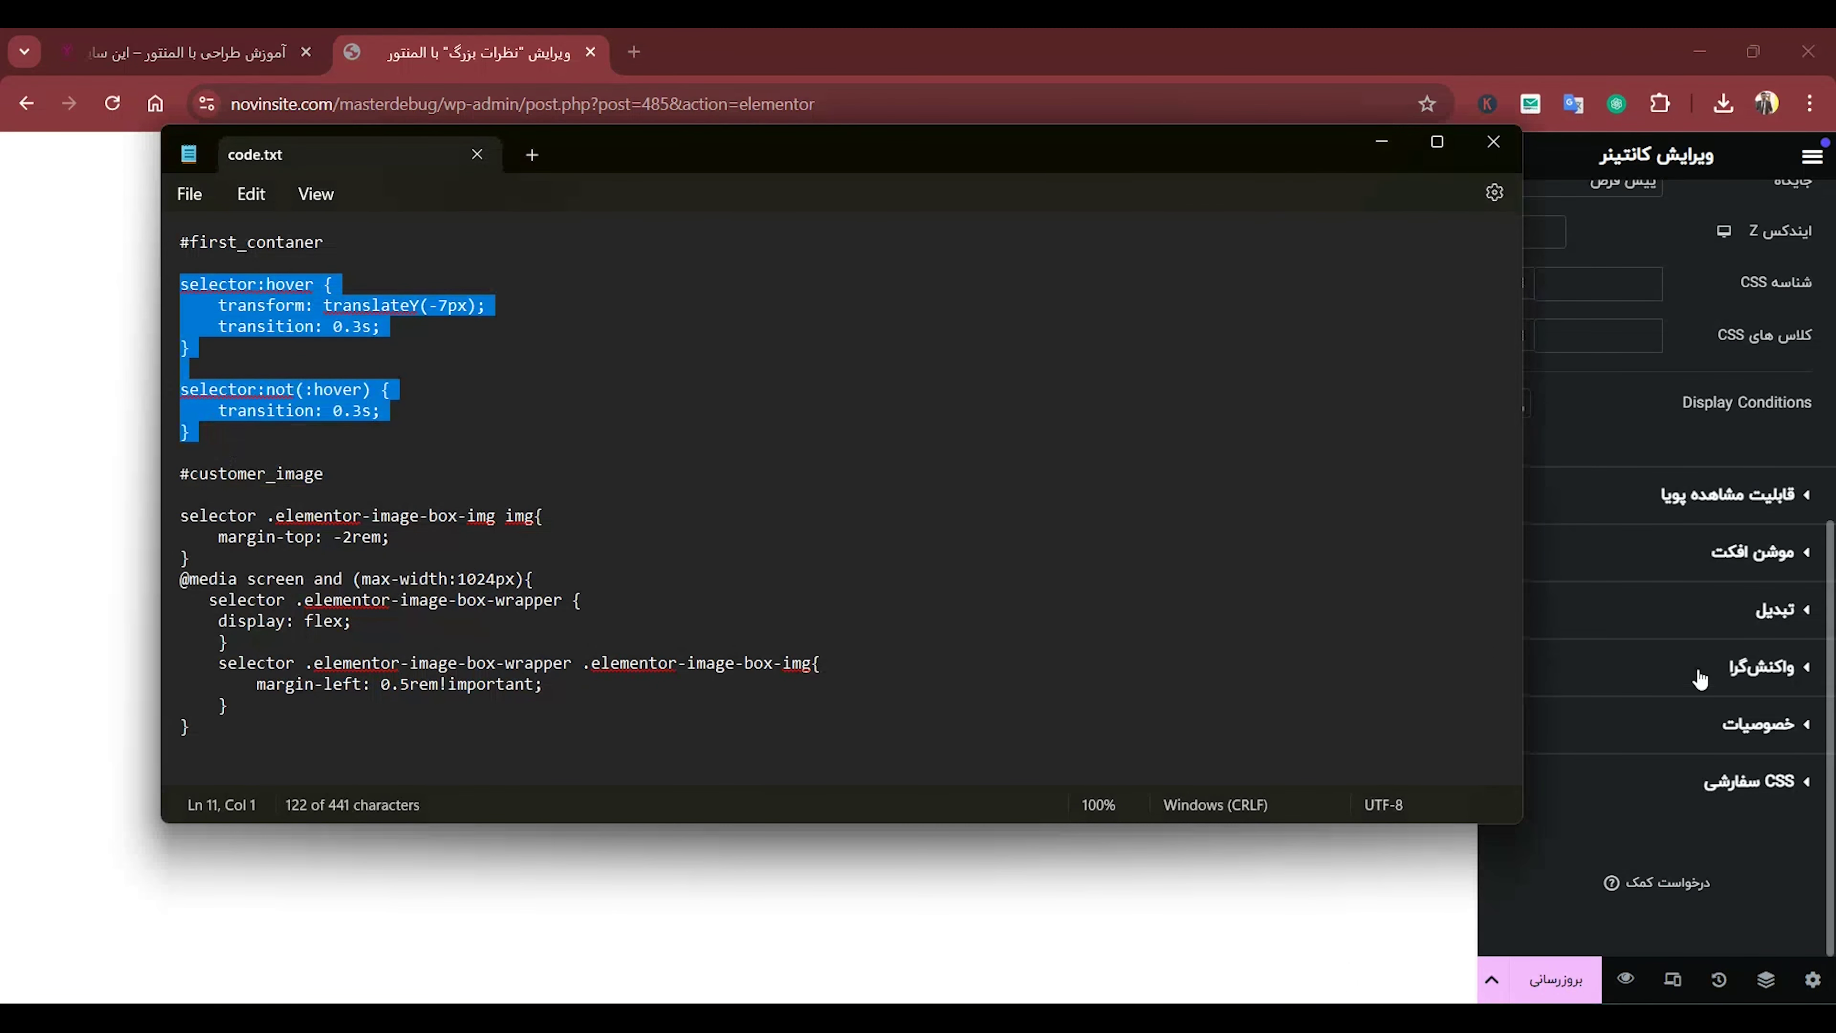
pyautogui.click(1750, 781)
pyautogui.click(1685, 754)
pyautogui.hotkey('ctrl', 'v')
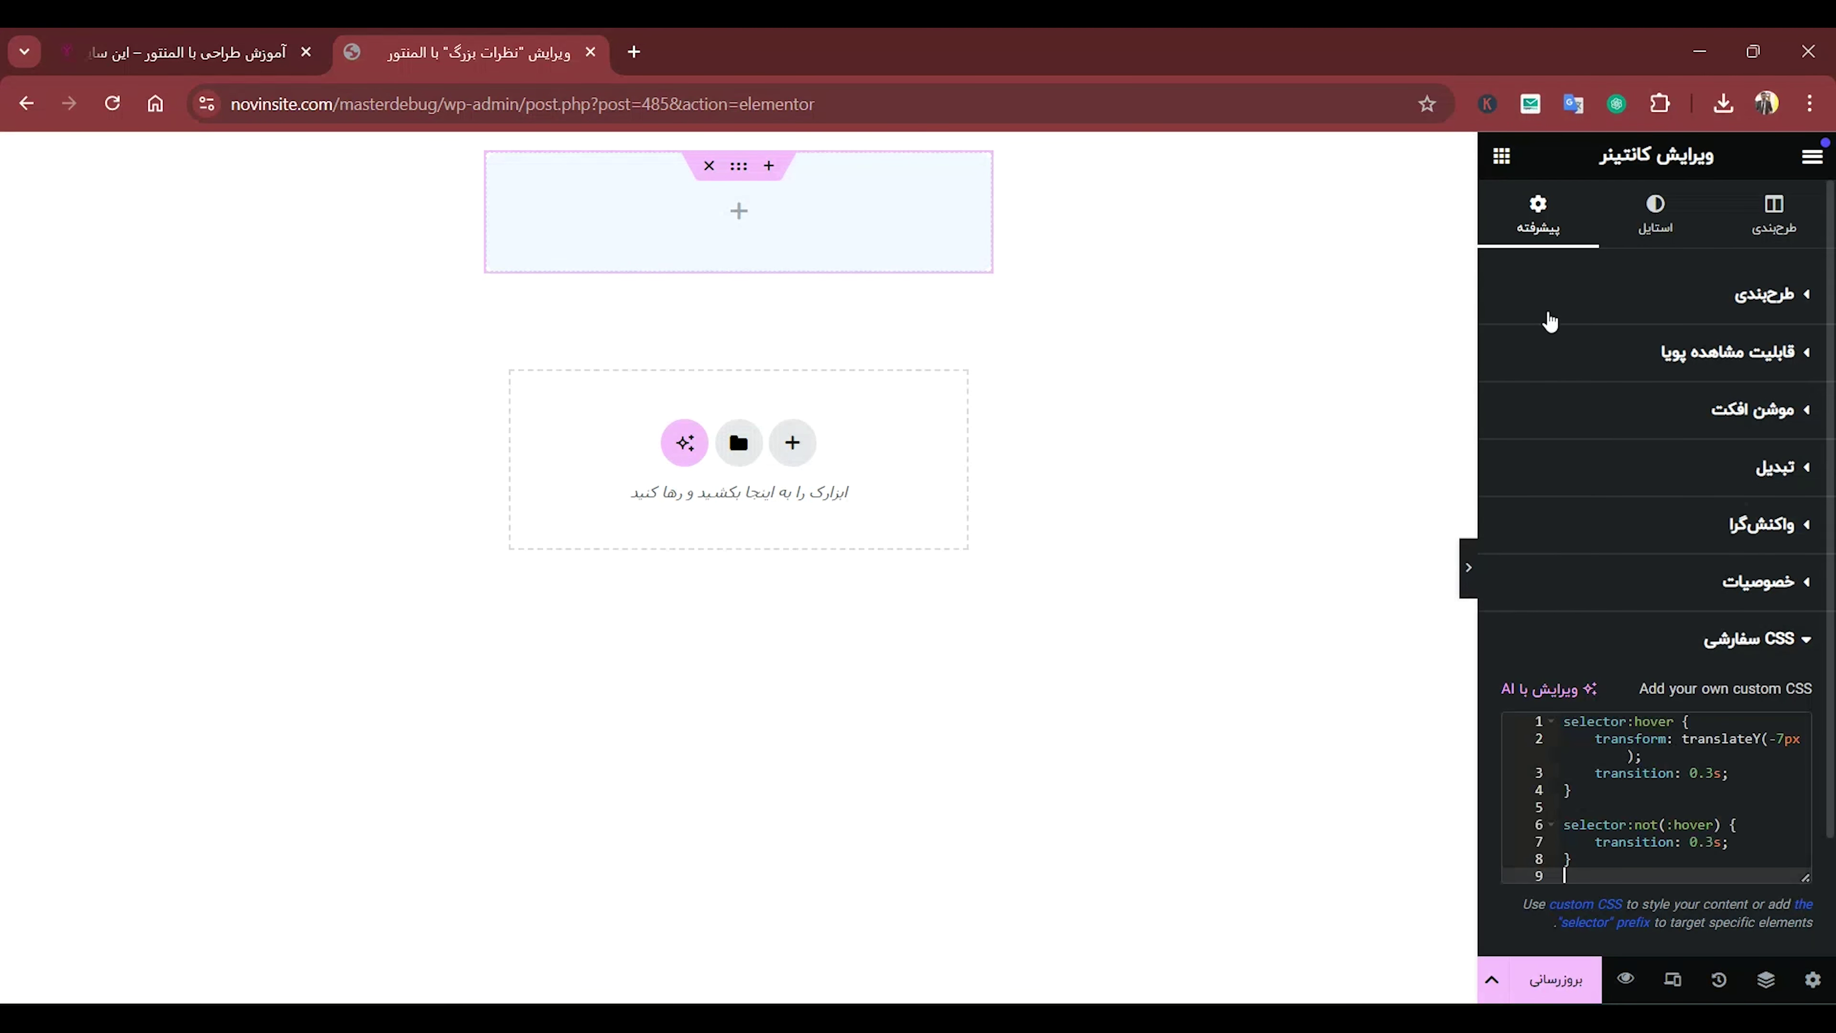
pyautogui.scroll(-2, 1746, 324)
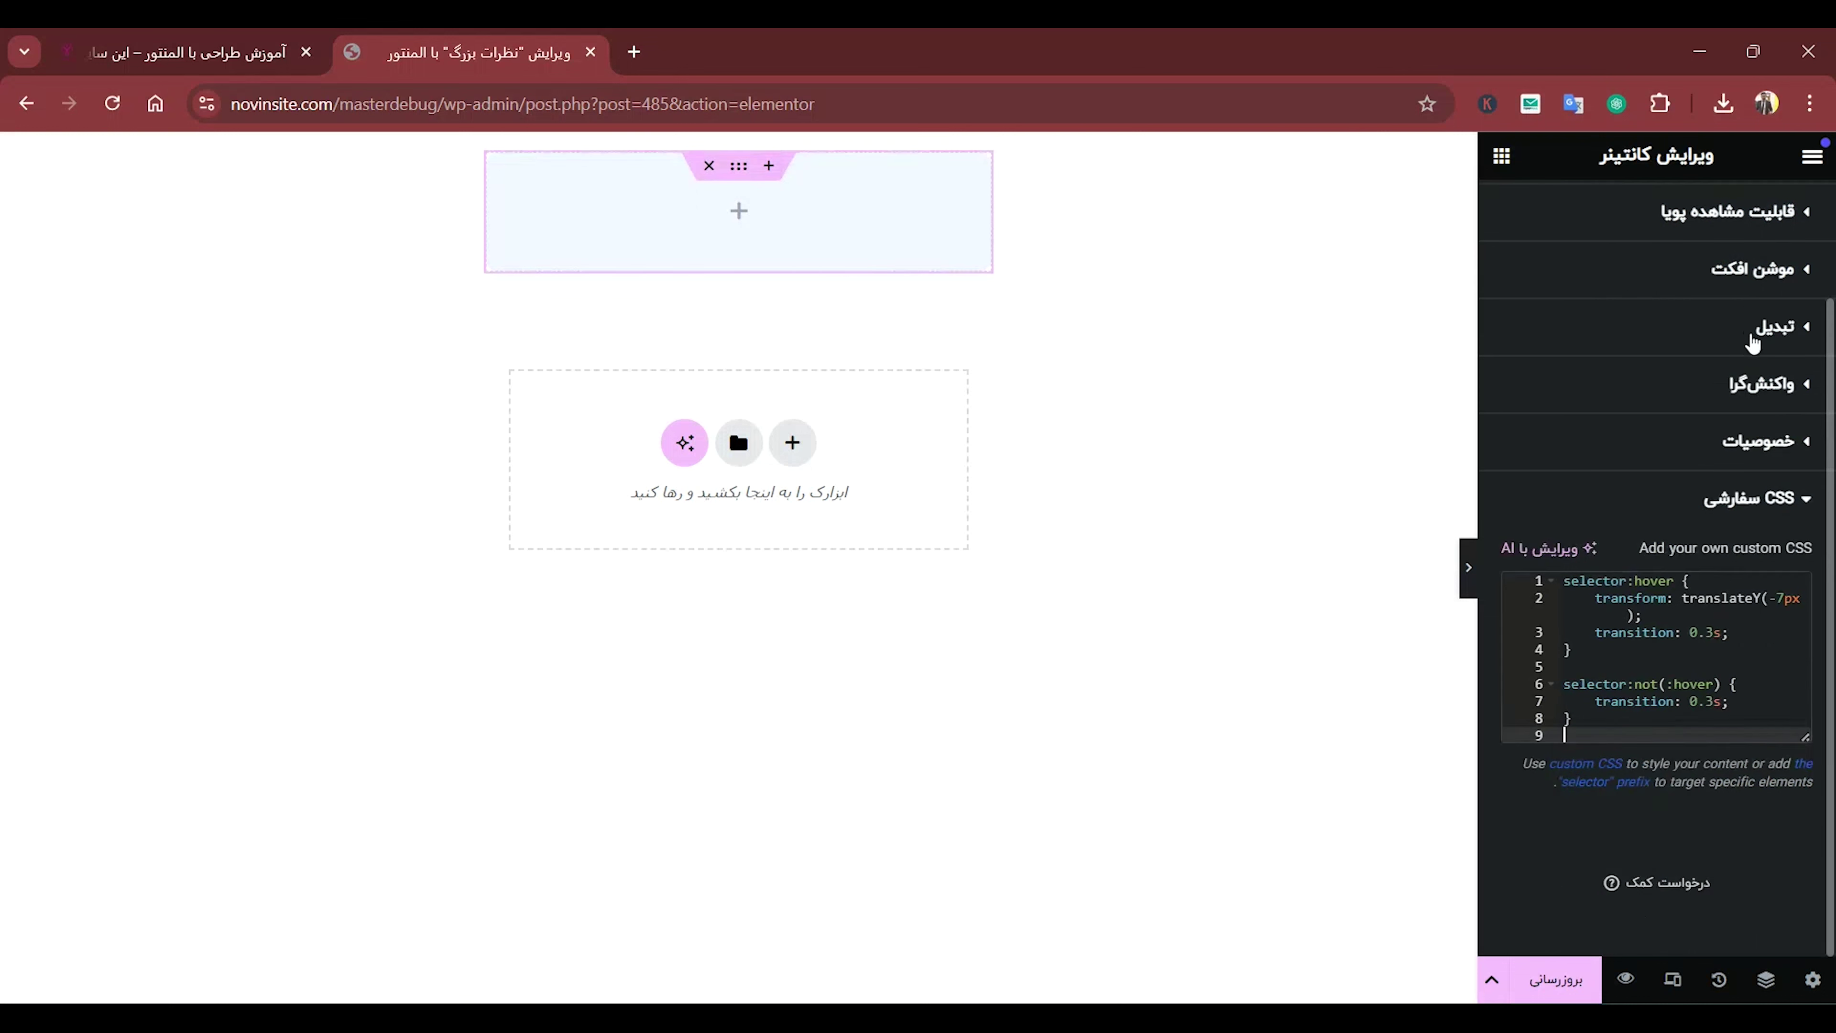
# Set the container's column and row gaps to 10 px.
pyautogui.scroll(2, 1725, 274)
pyautogui.click(1765, 217)
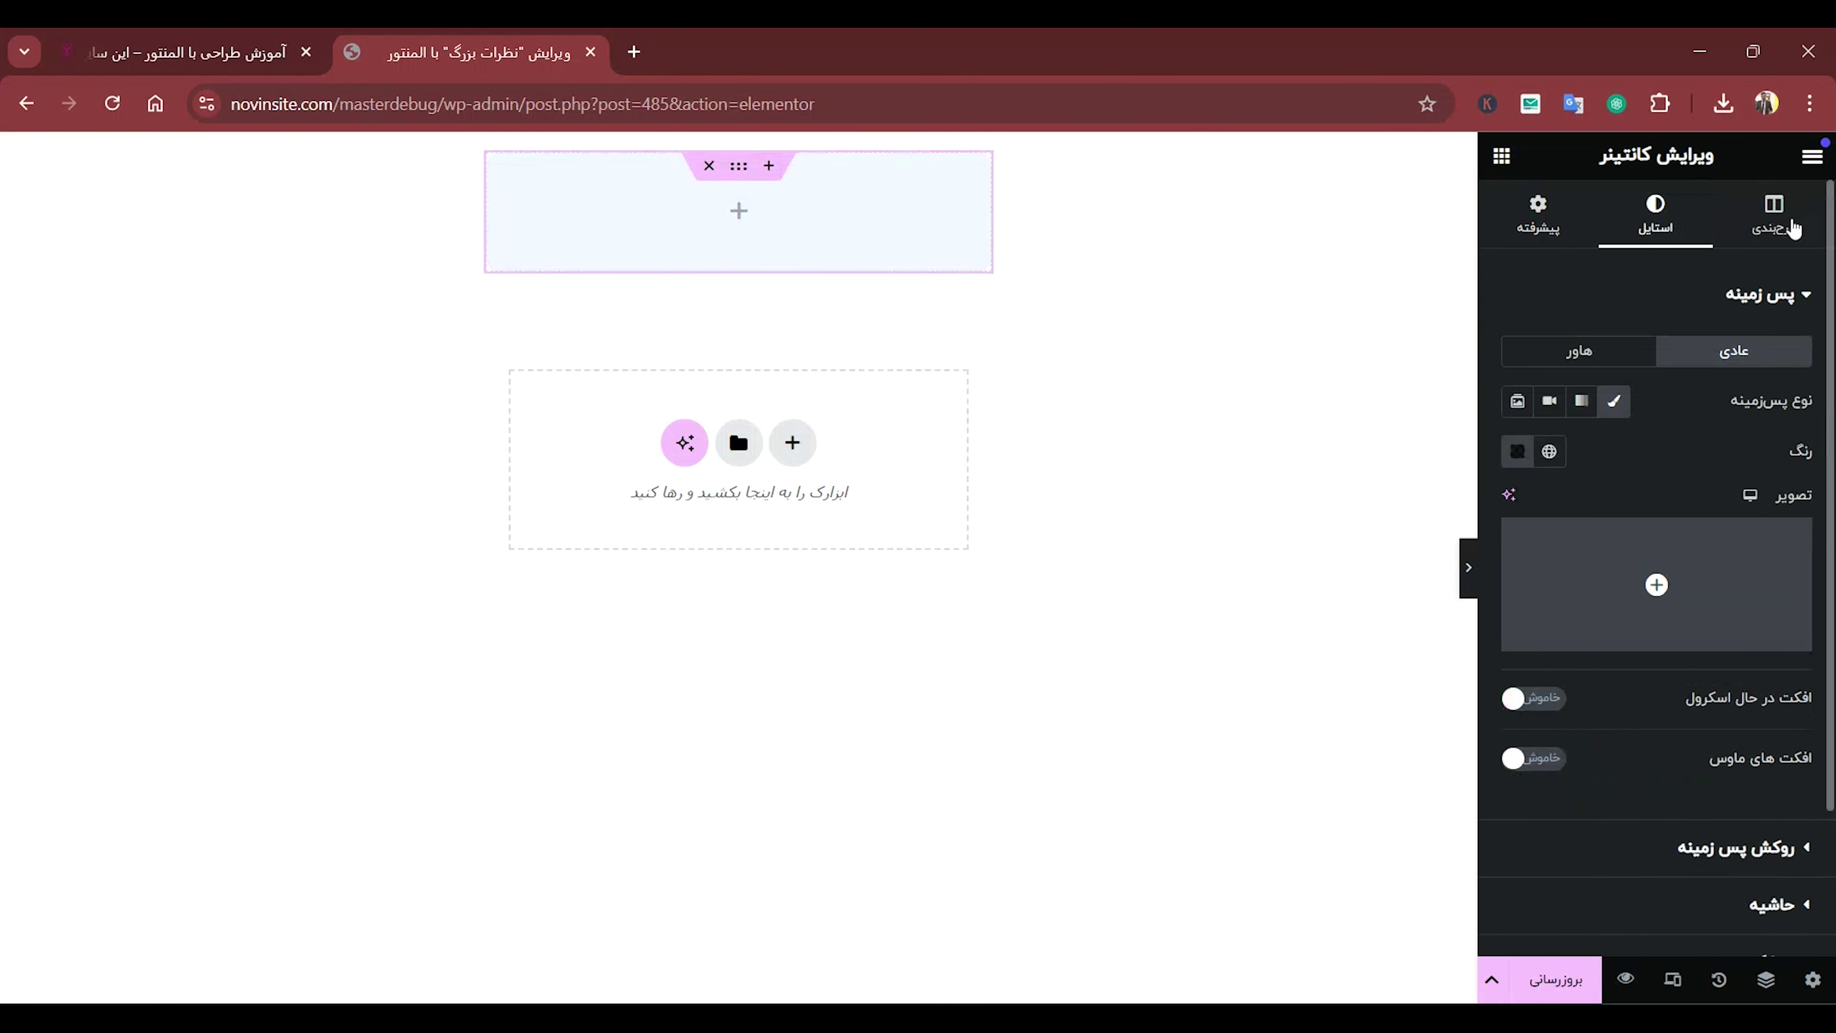
pyautogui.click(1771, 224)
pyautogui.scroll(-2, 1637, 829)
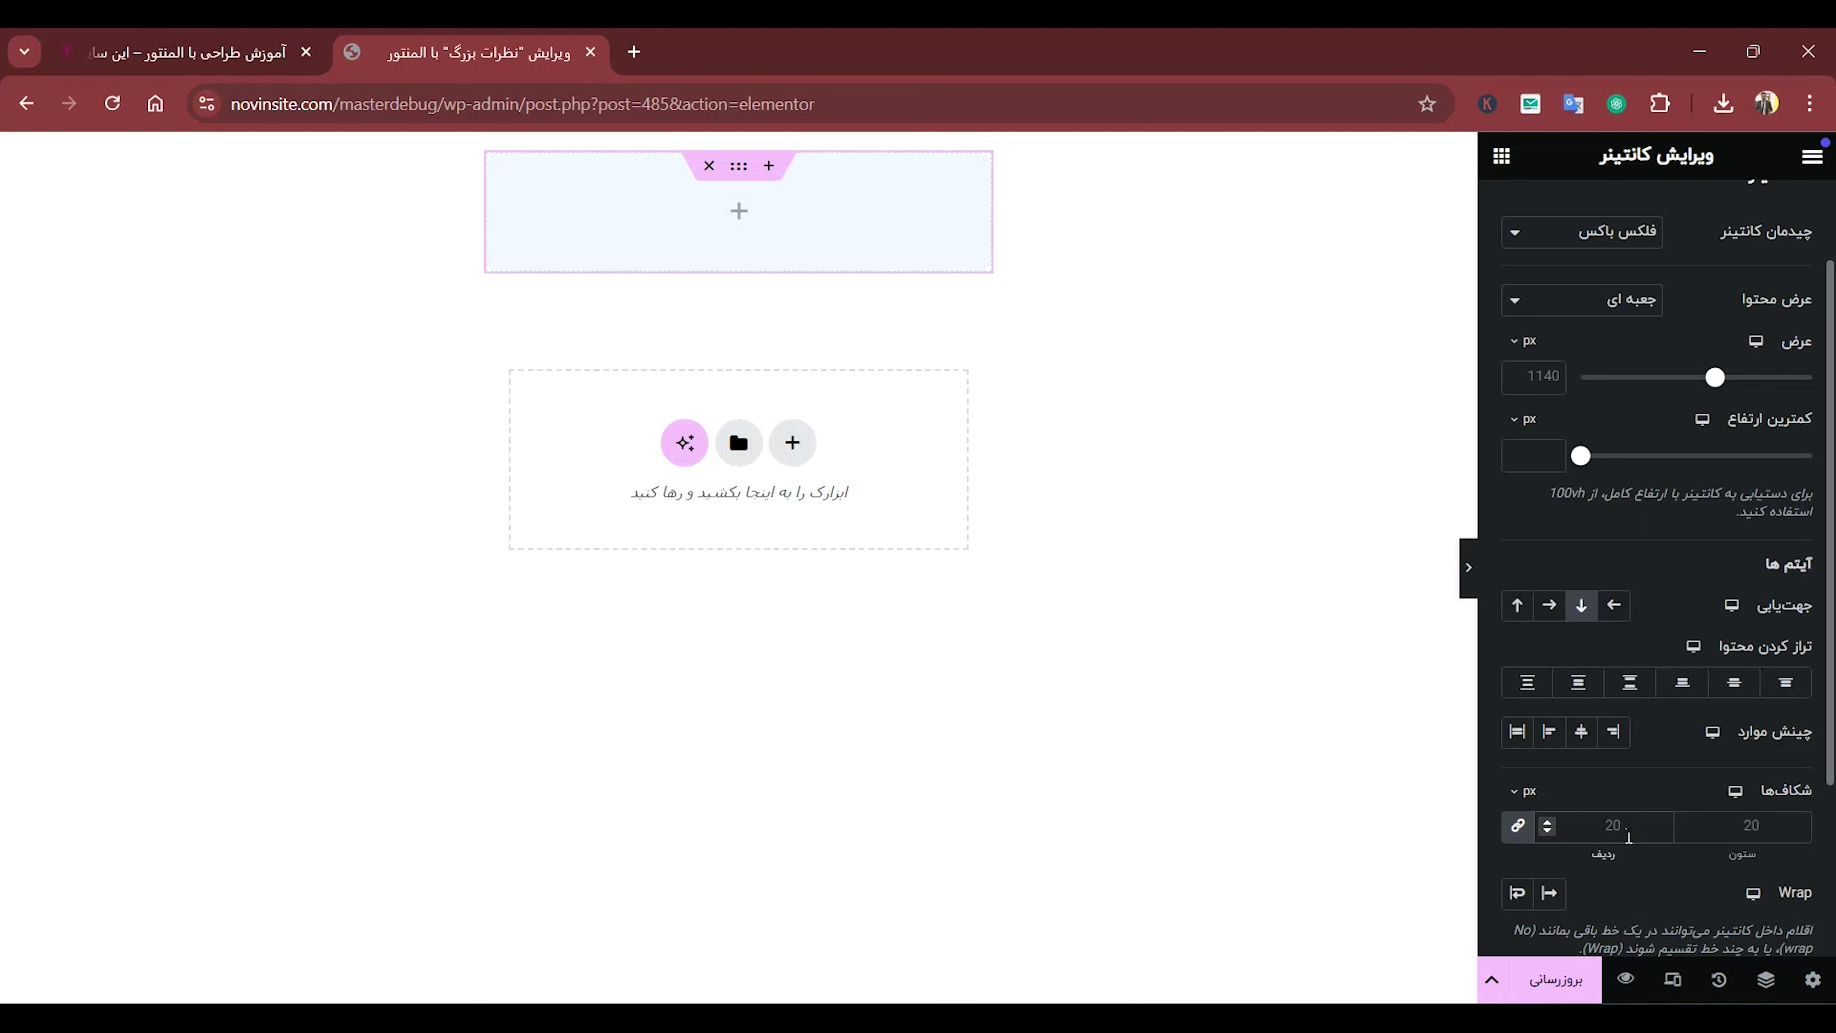
pyautogui.click(1629, 837)
pyautogui.write('10')
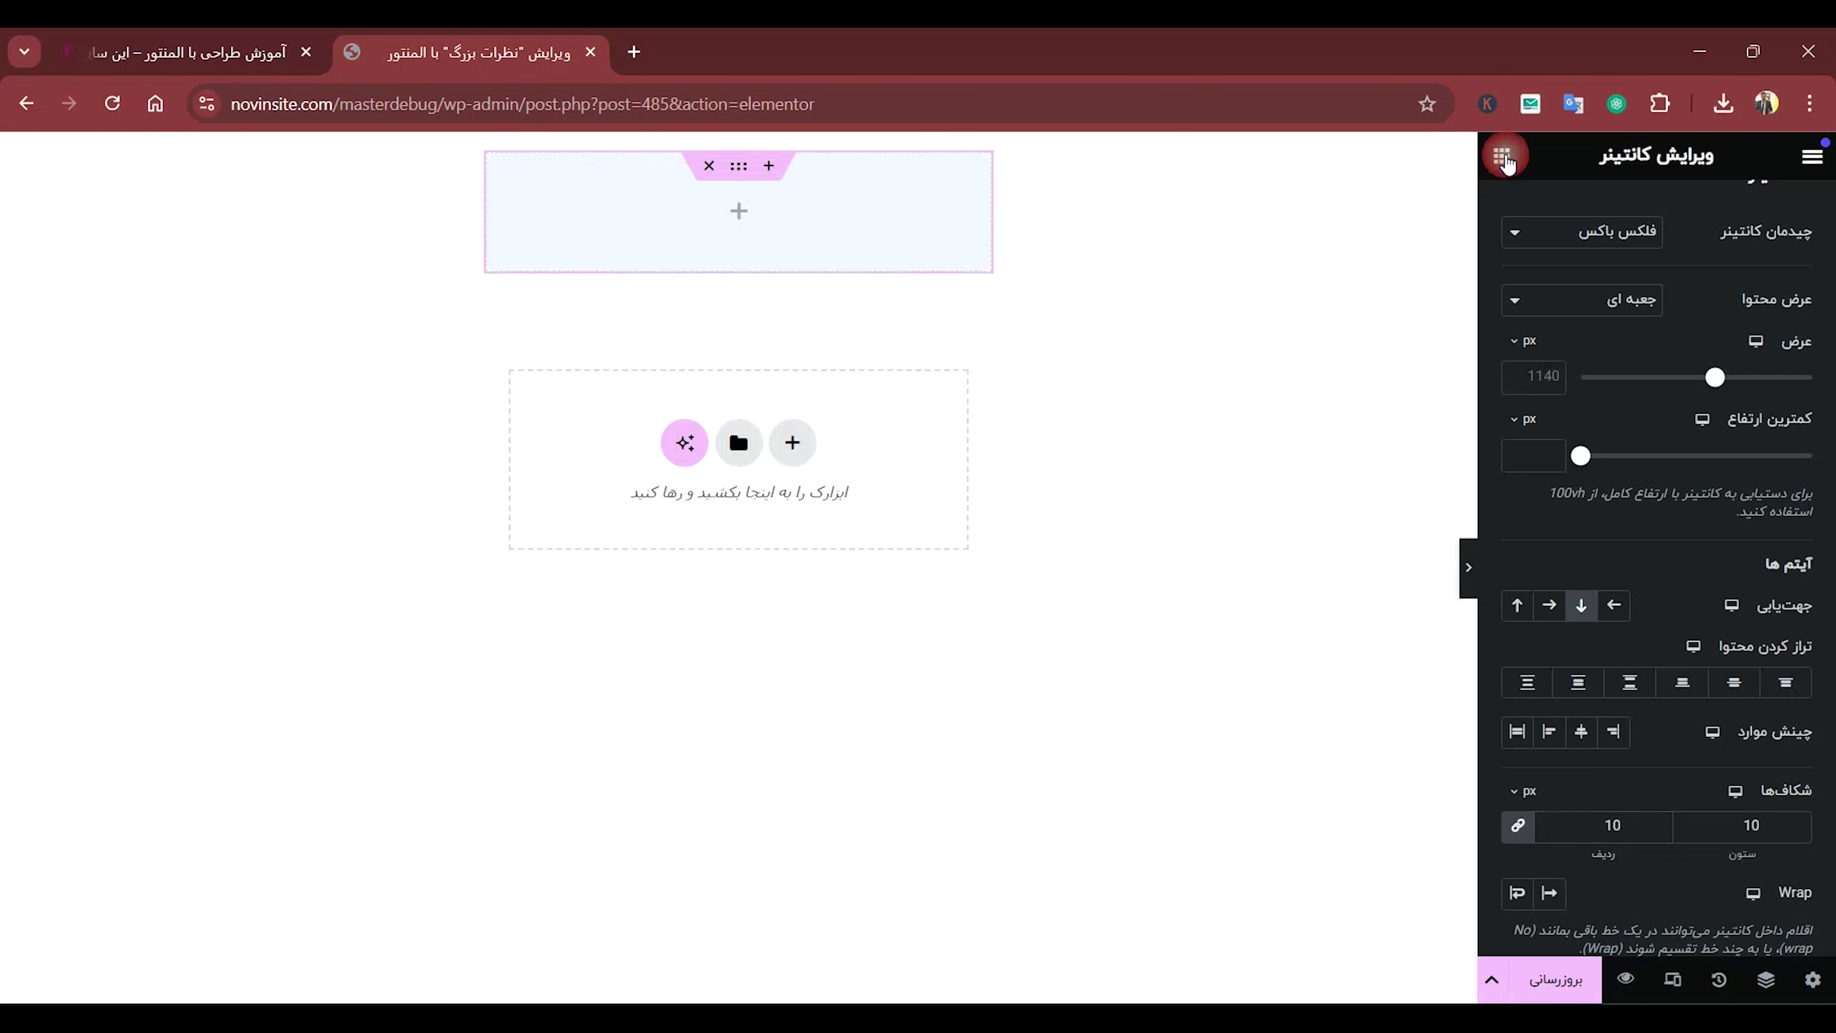
# Add a nested container inside the light blue container.
pyautogui.click(1501, 155)
pyautogui.scroll(-2, 1713, 629)
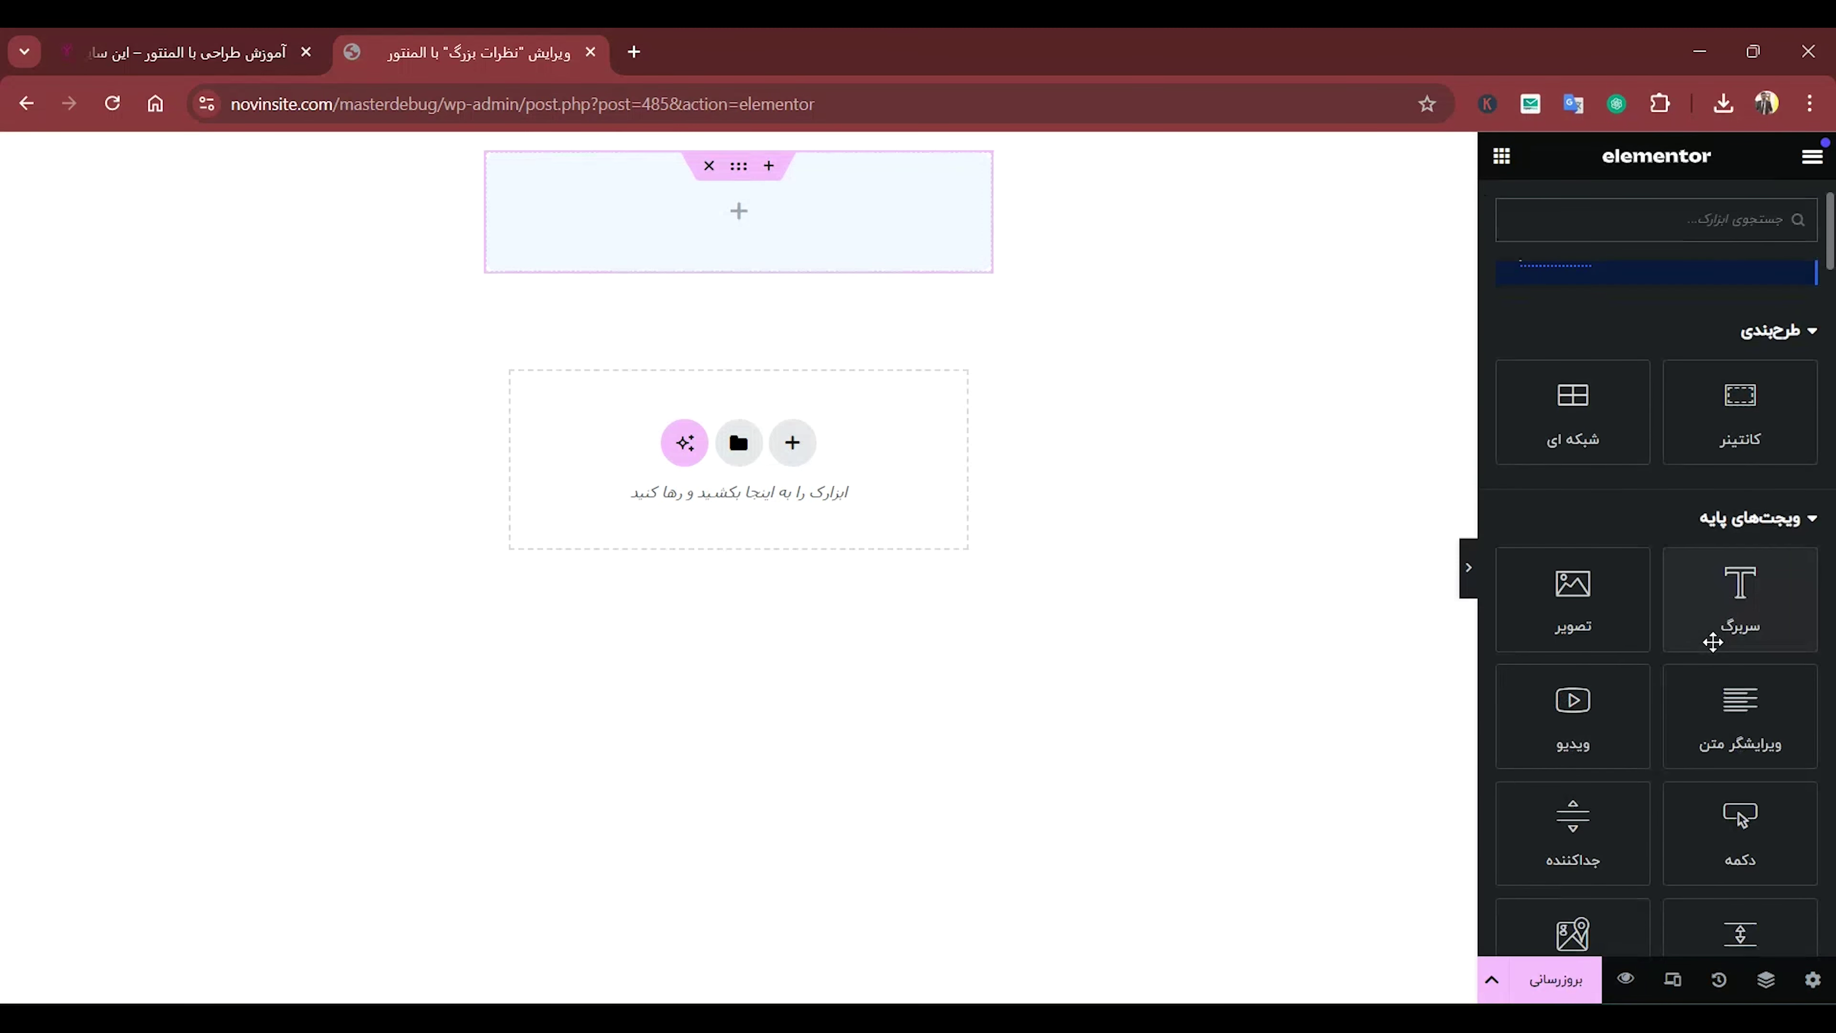
pyautogui.moveTo(1751, 419); pyautogui.dragTo(759, 259)
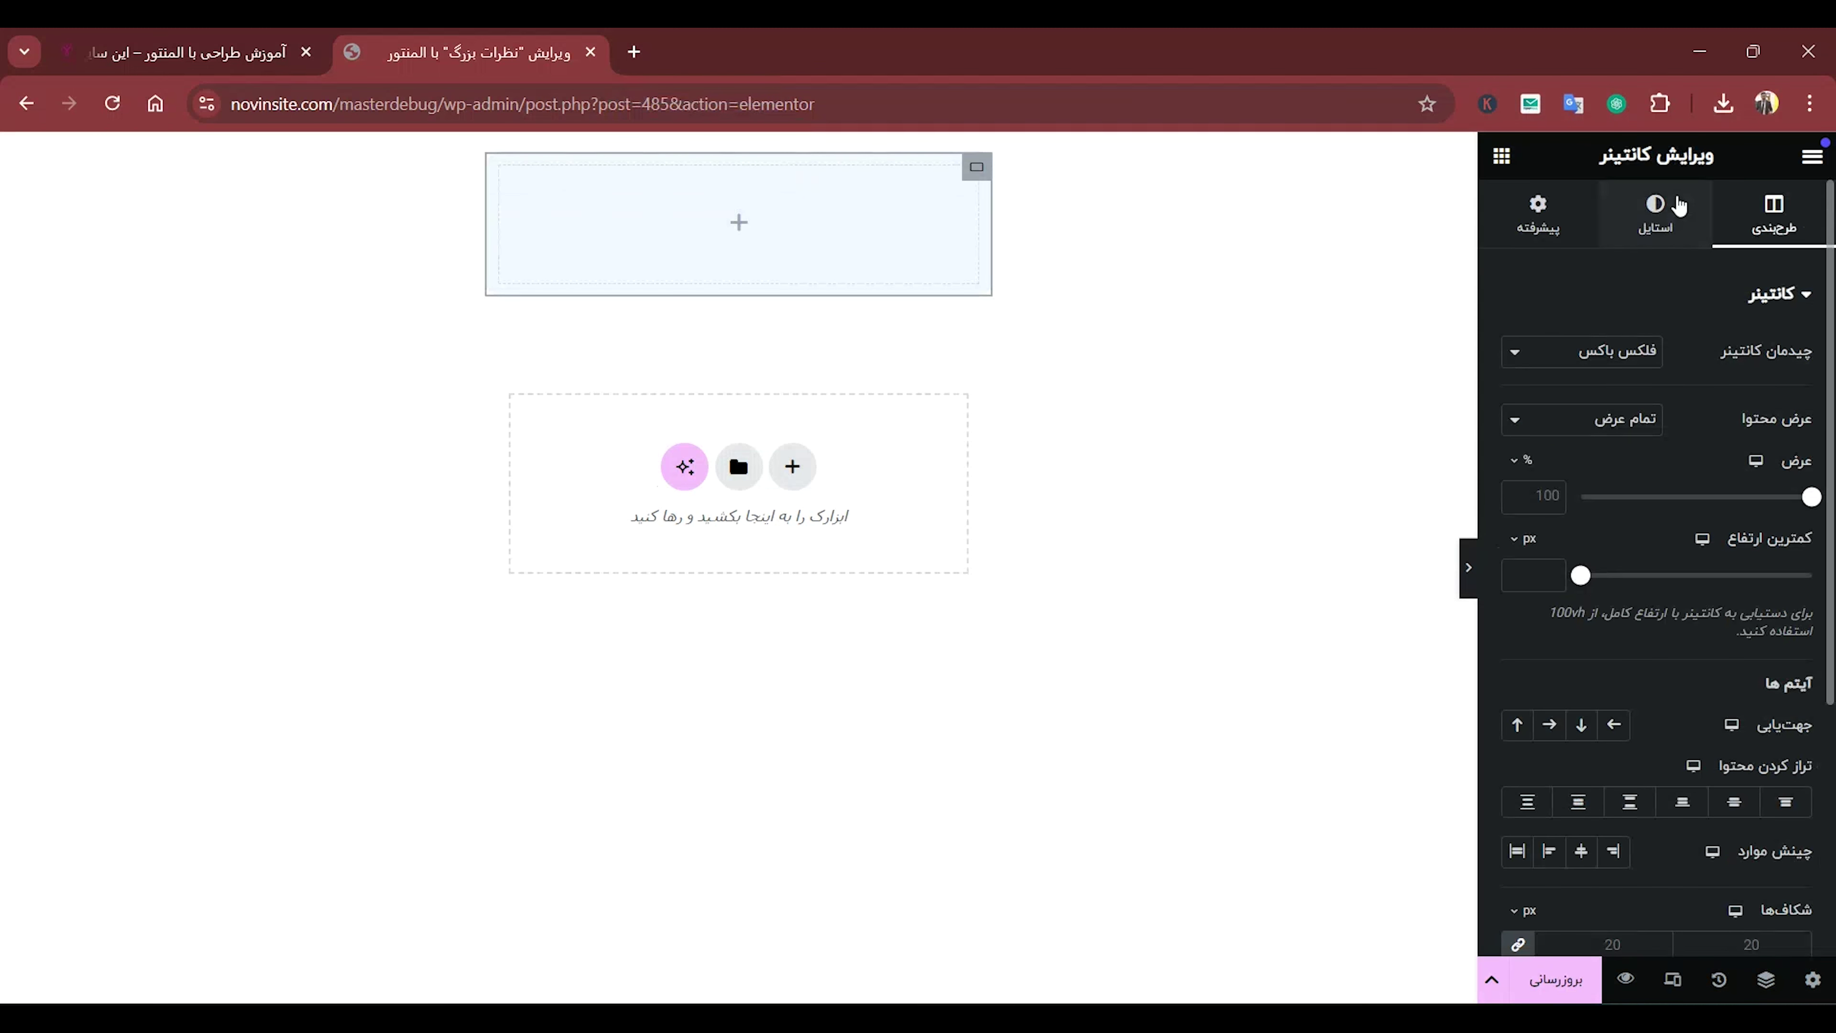
# Find the image box widget (کادر تصویر) by searching for "تص" and place it in the inner container.
pyautogui.click(1501, 155)
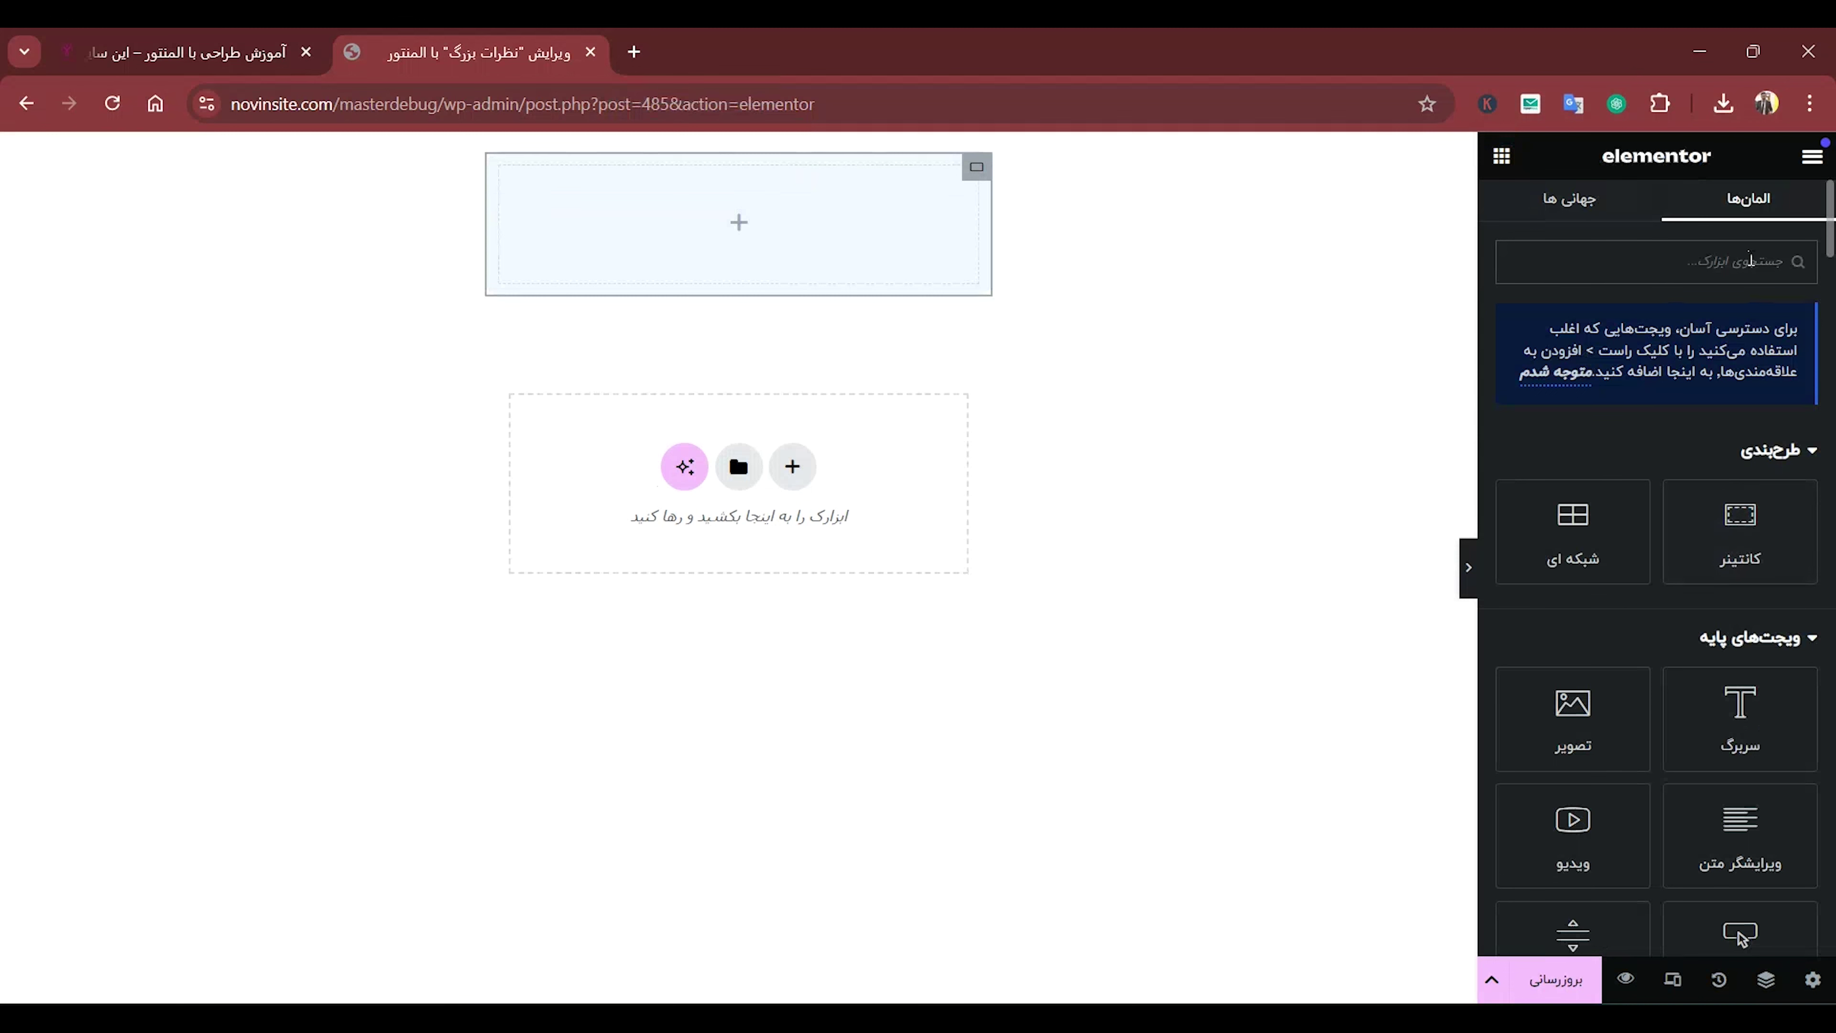
pyautogui.write('تص')
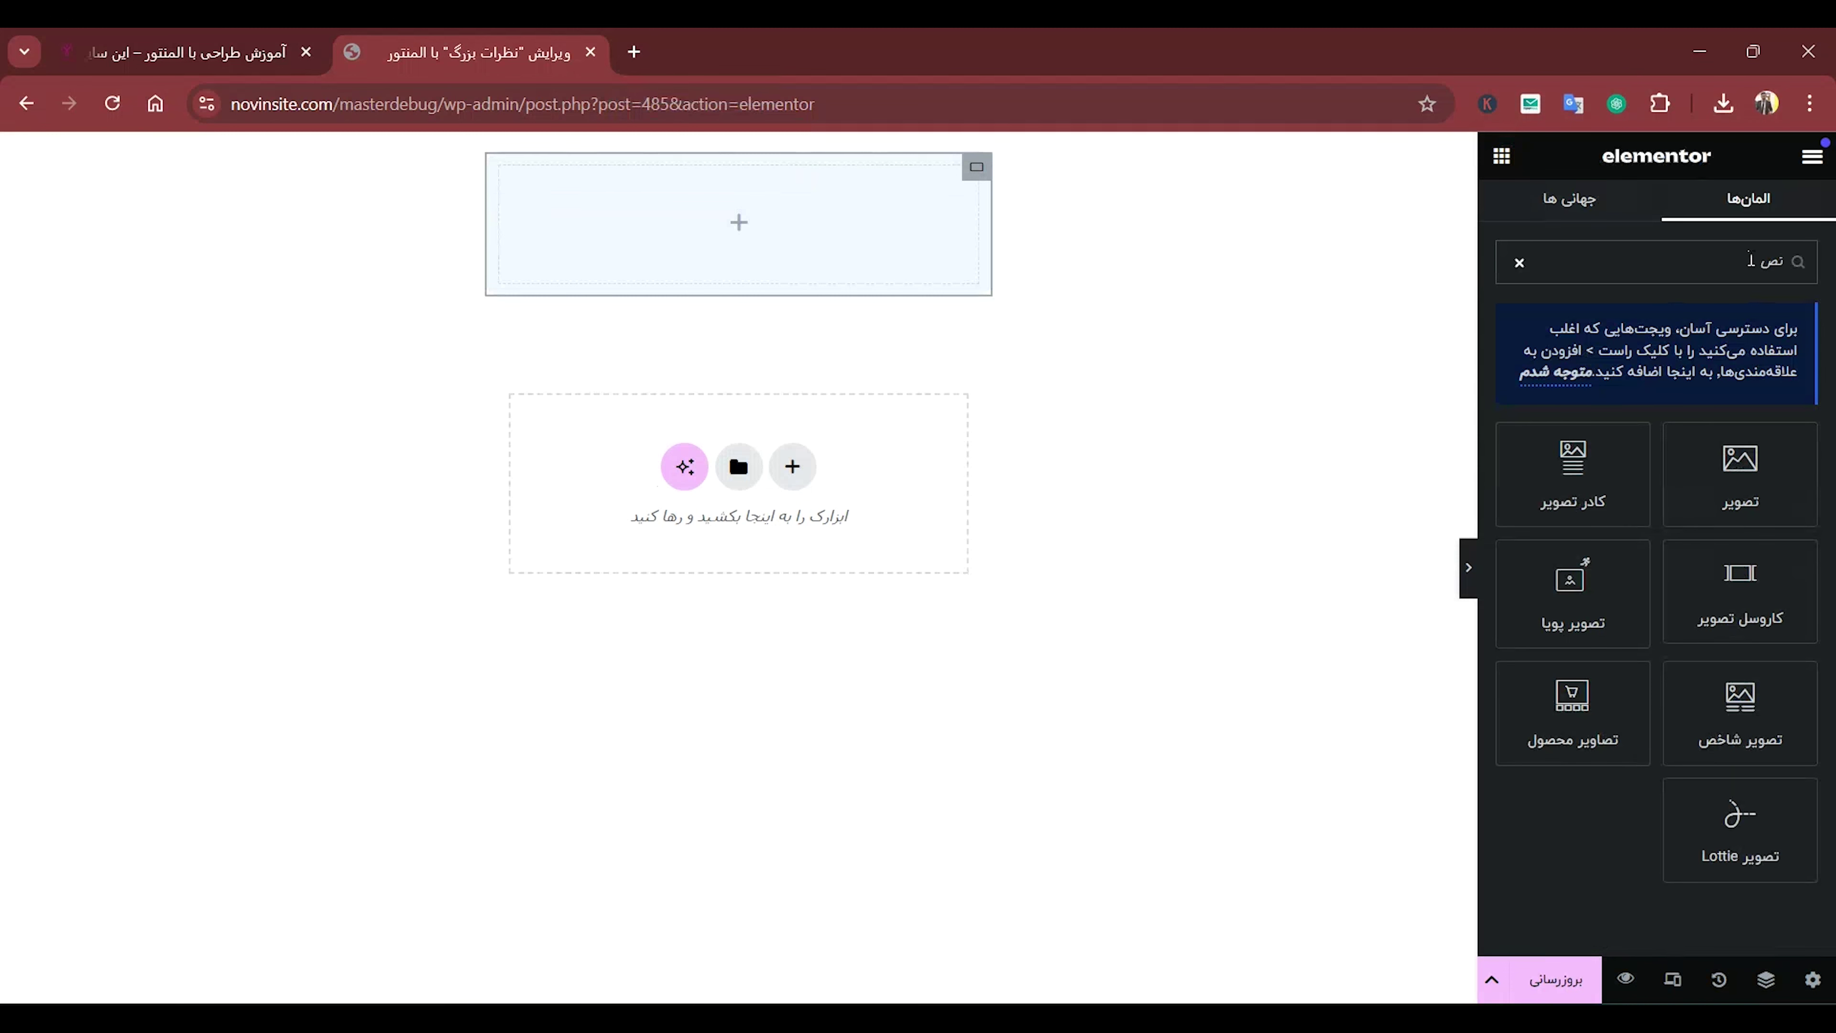
pyautogui.moveTo(1573, 466); pyautogui.dragTo(860, 248)
# Set the inner container's direction to row, justify its content with space between (فاصله بینابینی) and align its items to the centre (وسط).
pyautogui.click(976, 163)
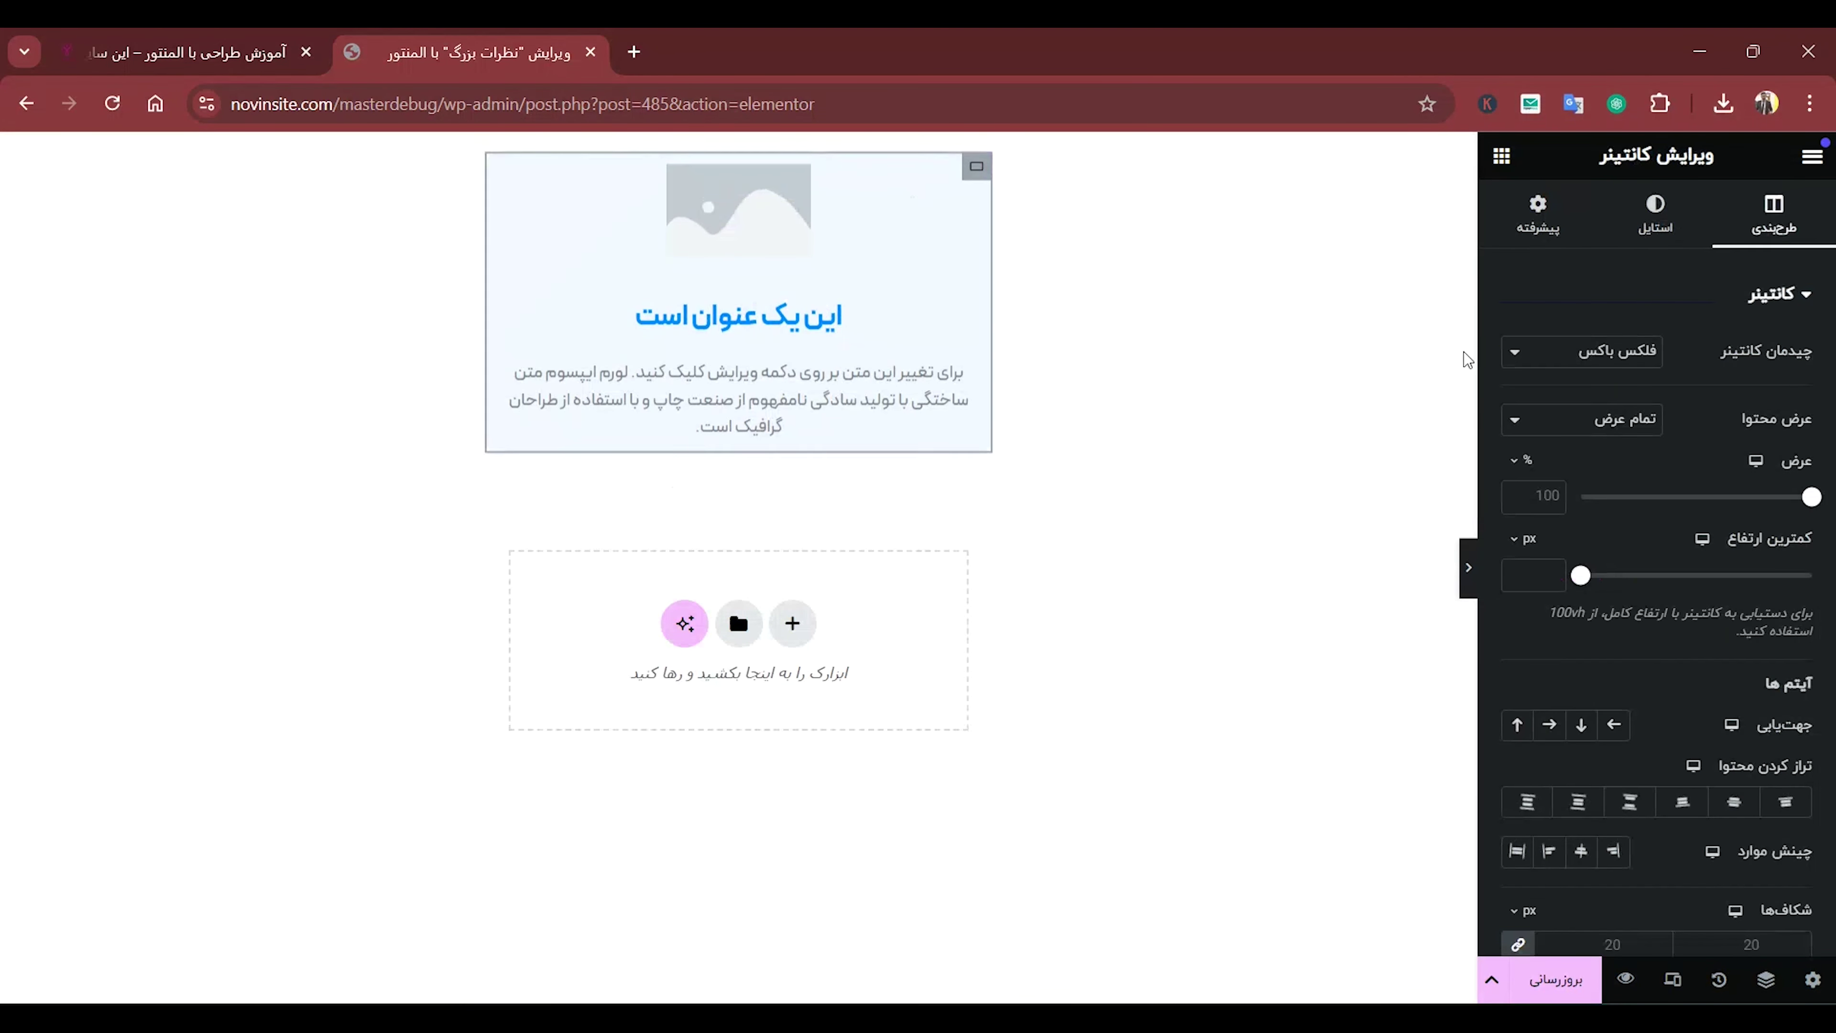
pyautogui.click(1612, 724)
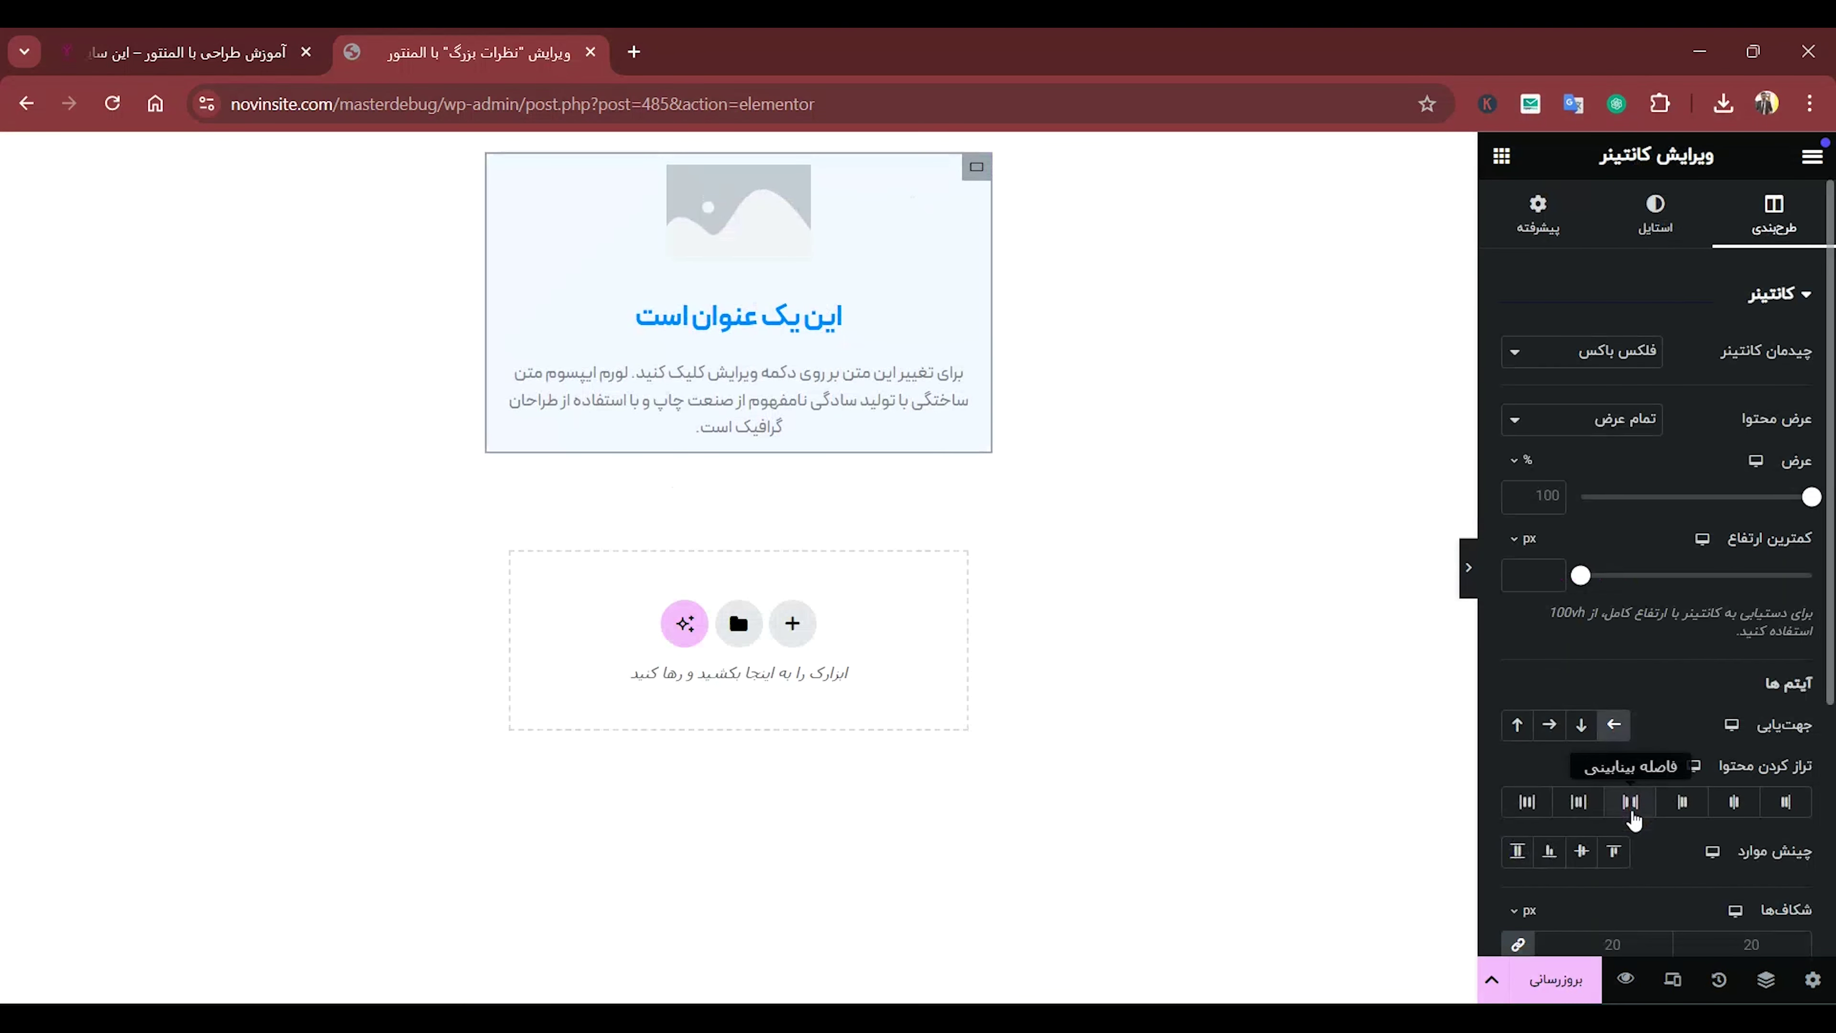
pyautogui.click(1633, 817)
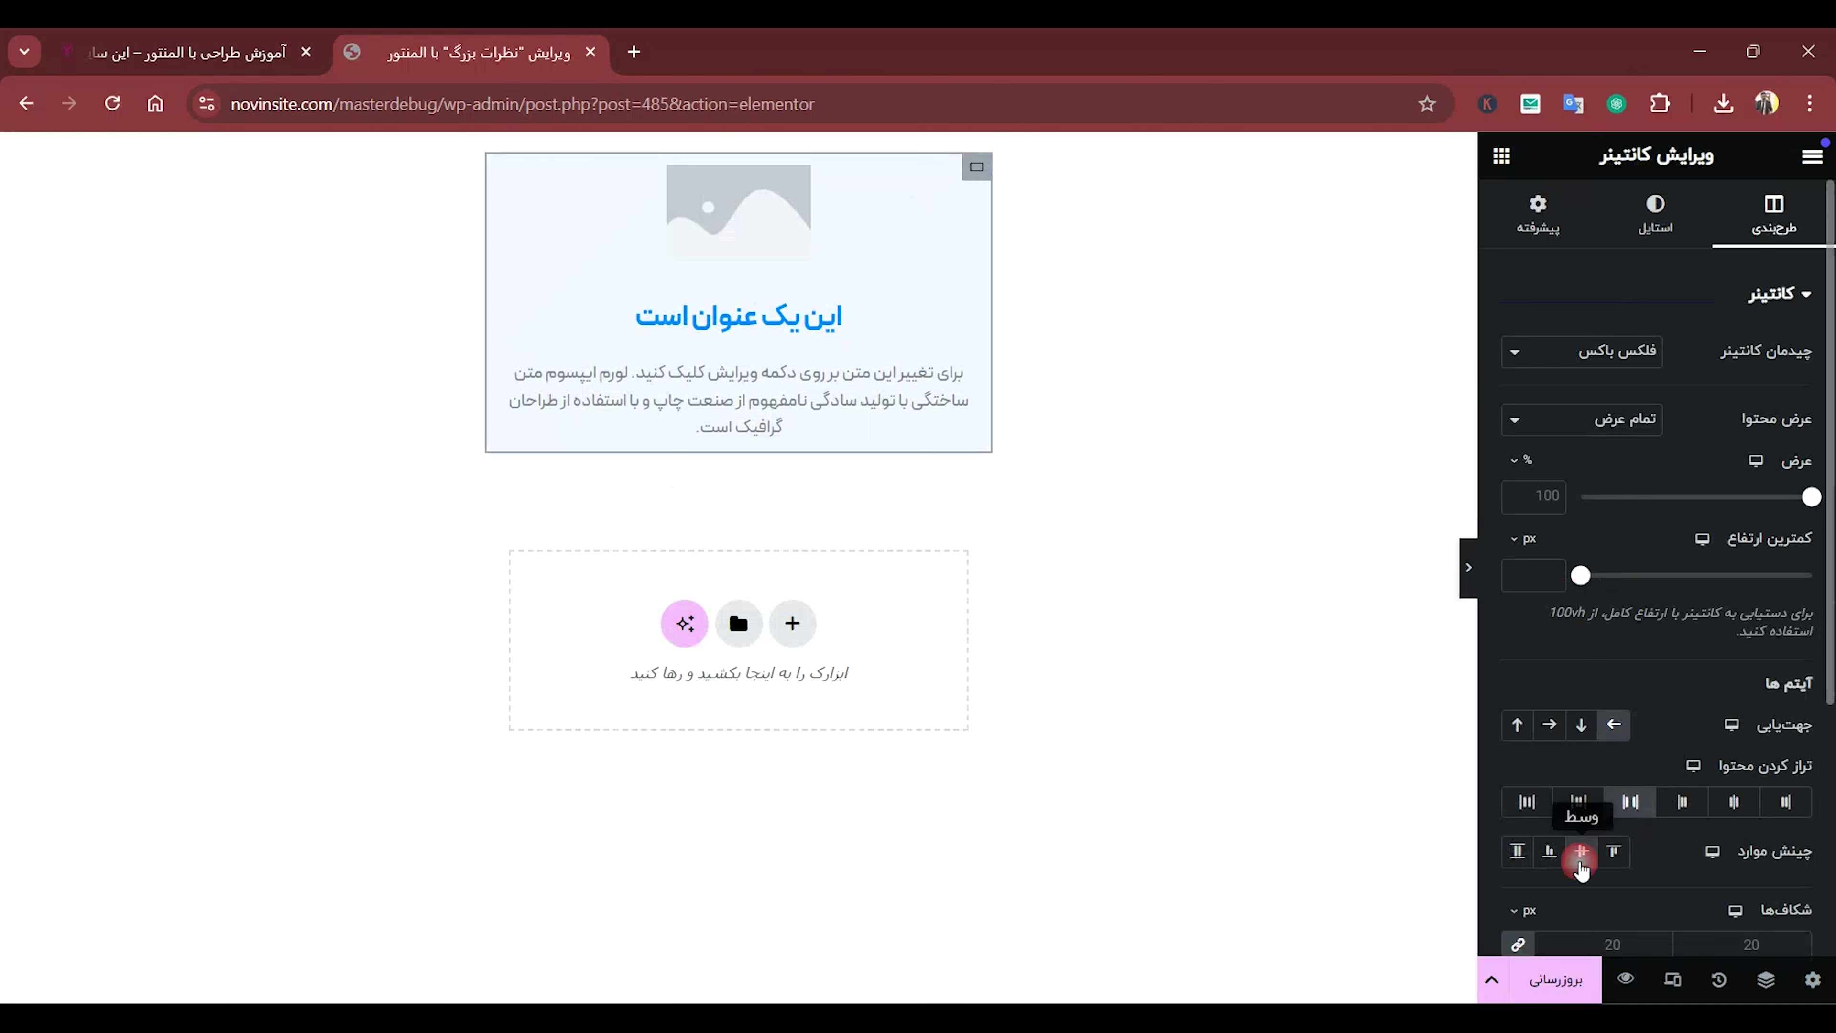
pyautogui.click(1582, 853)
# Link the image box's picture to the dynamic tag تصویر نوع محتوای سفارشی, using the field تصویر بیمار.
pyautogui.click(510, 174)
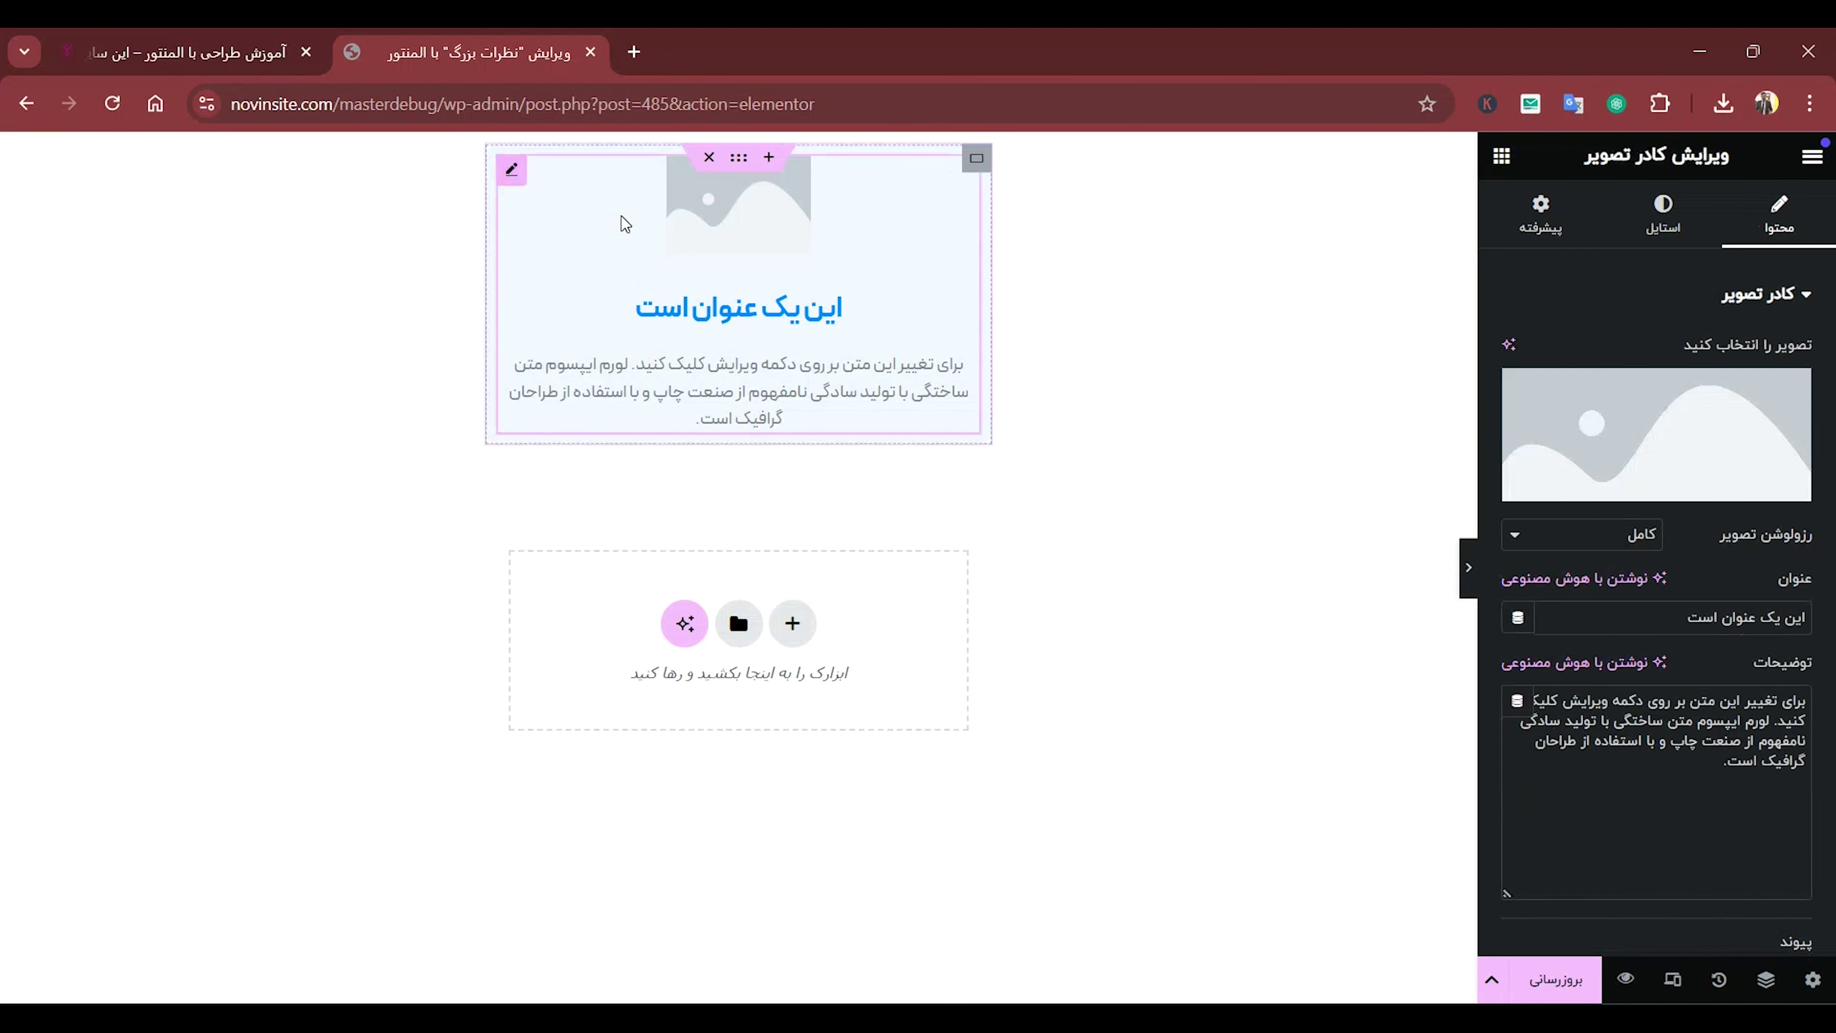
pyautogui.click(1516, 485)
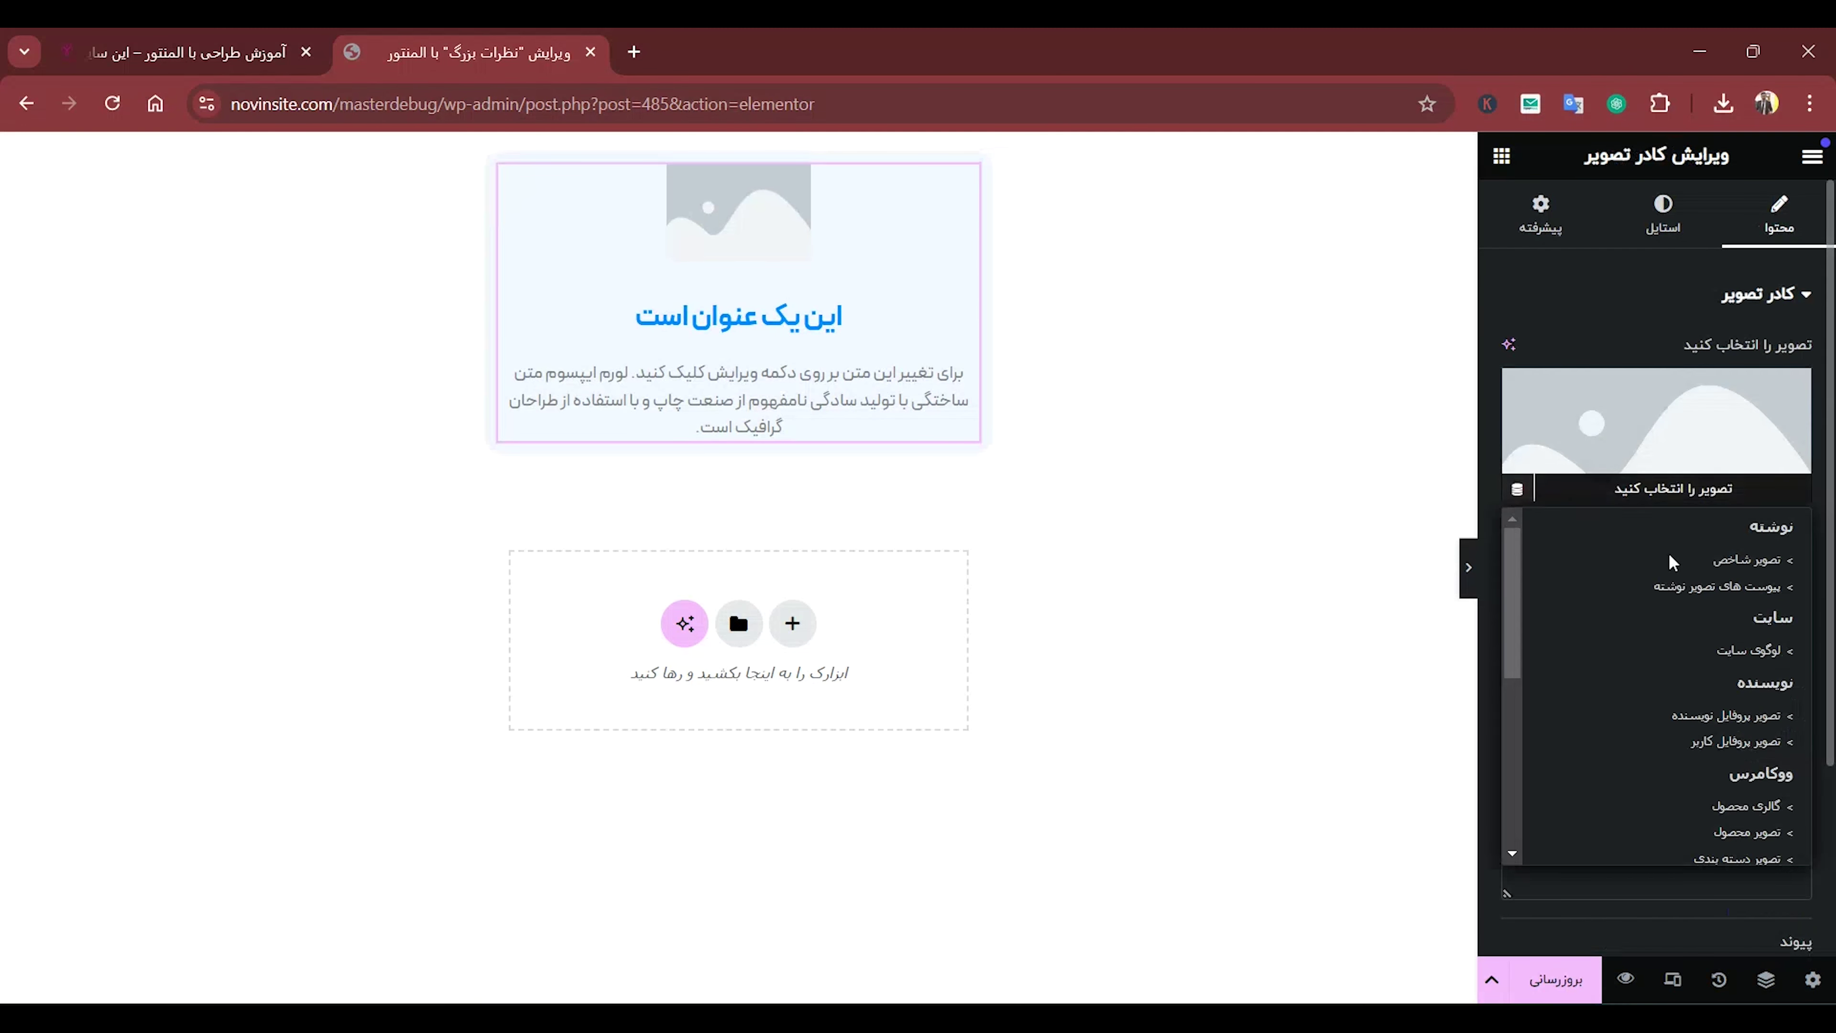
pyautogui.scroll(-5, 1684, 629)
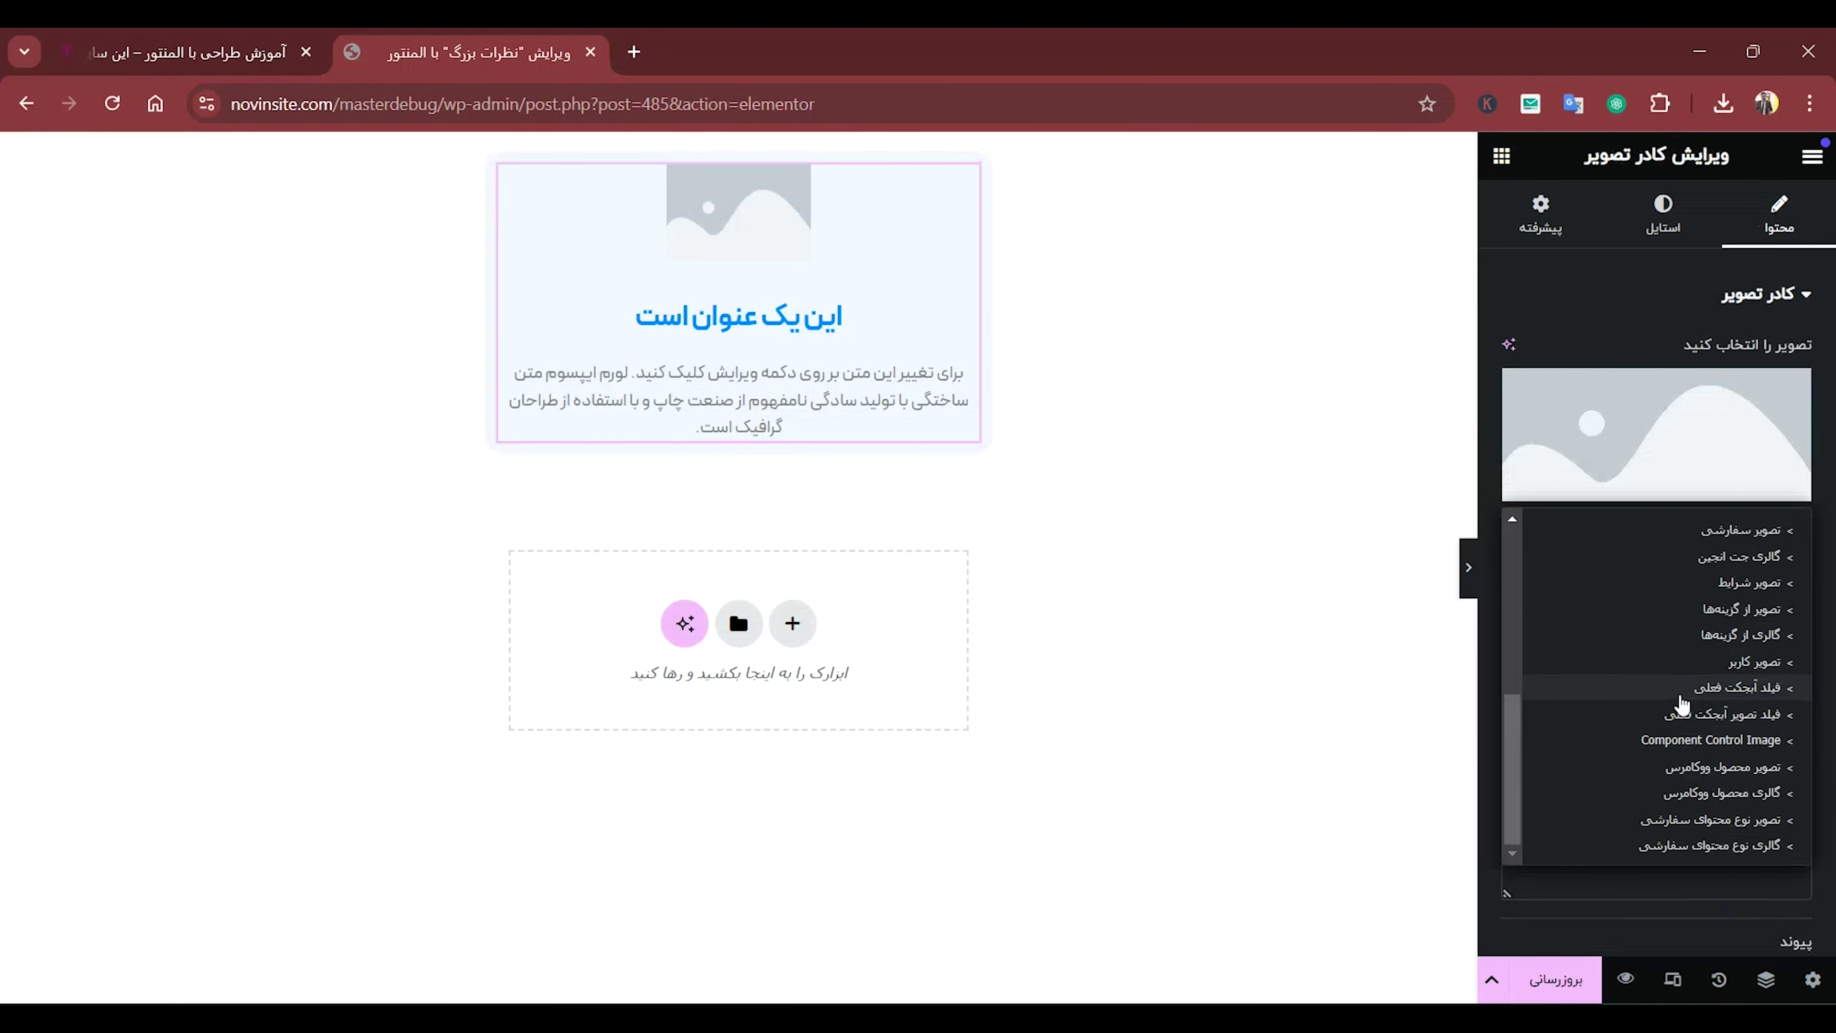
pyautogui.scroll(3, 1685, 705)
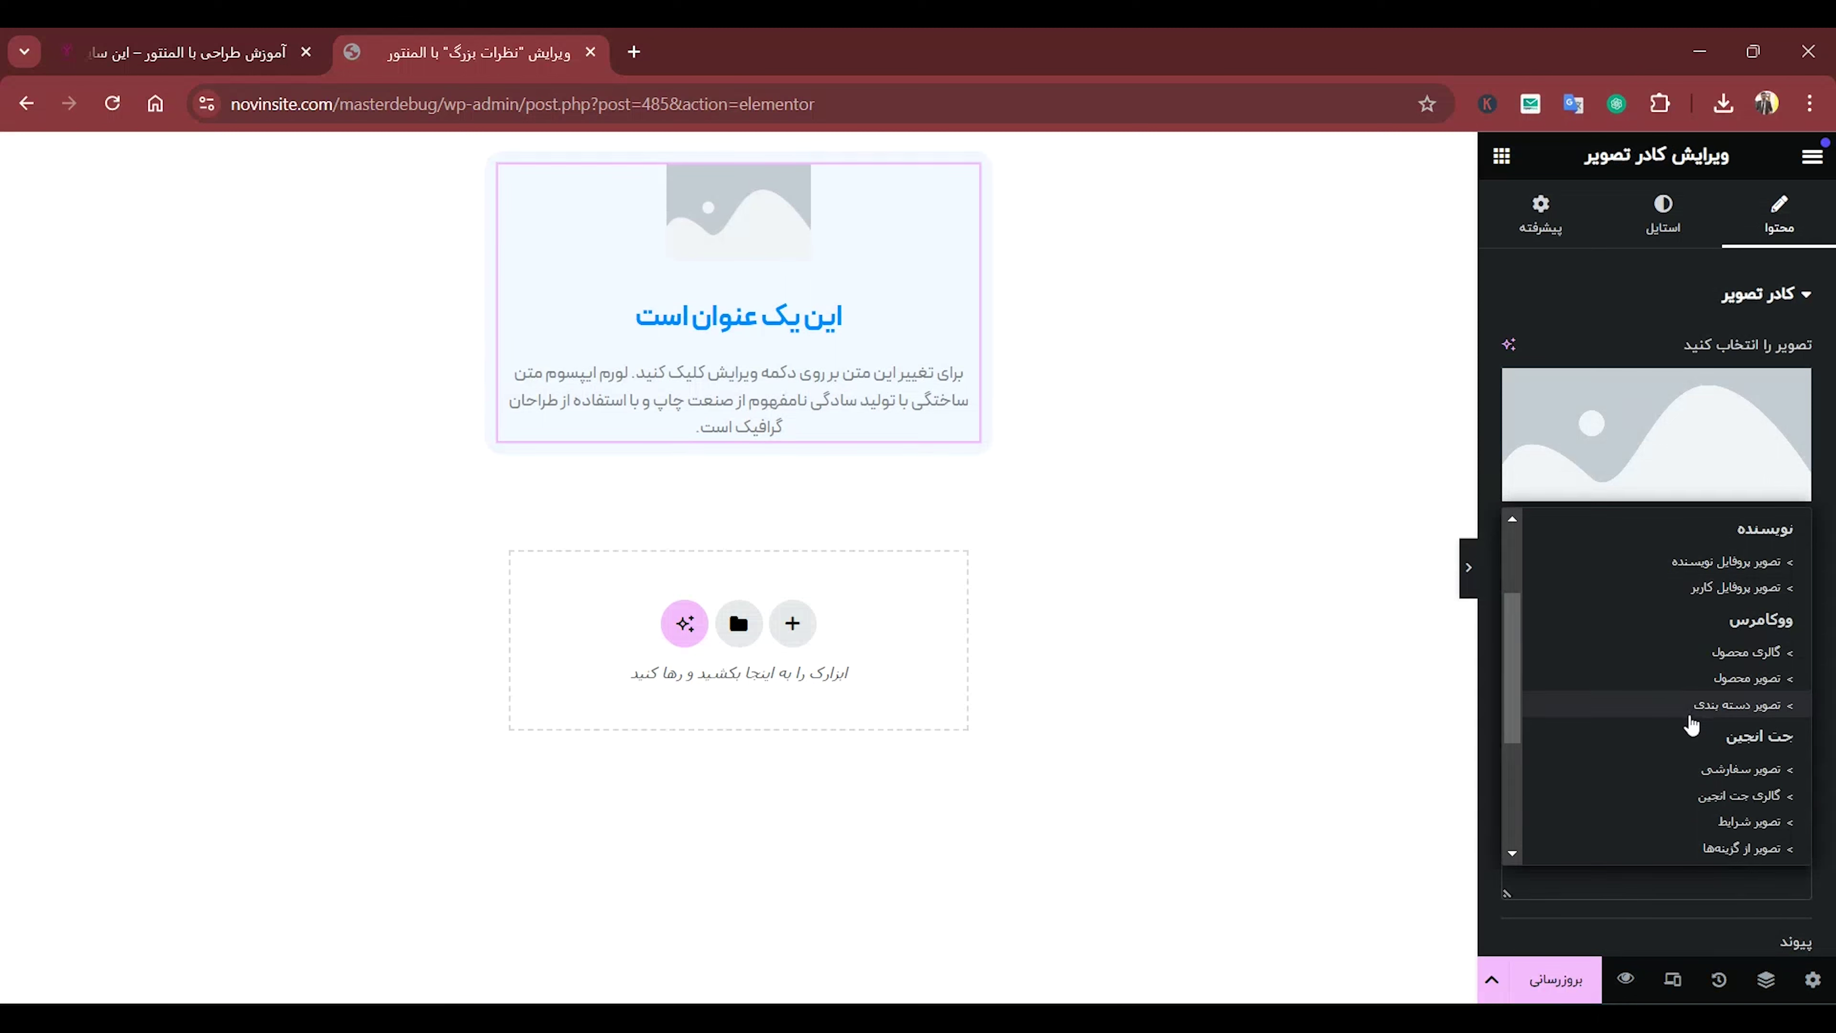
pyautogui.scroll(-3, 1686, 738)
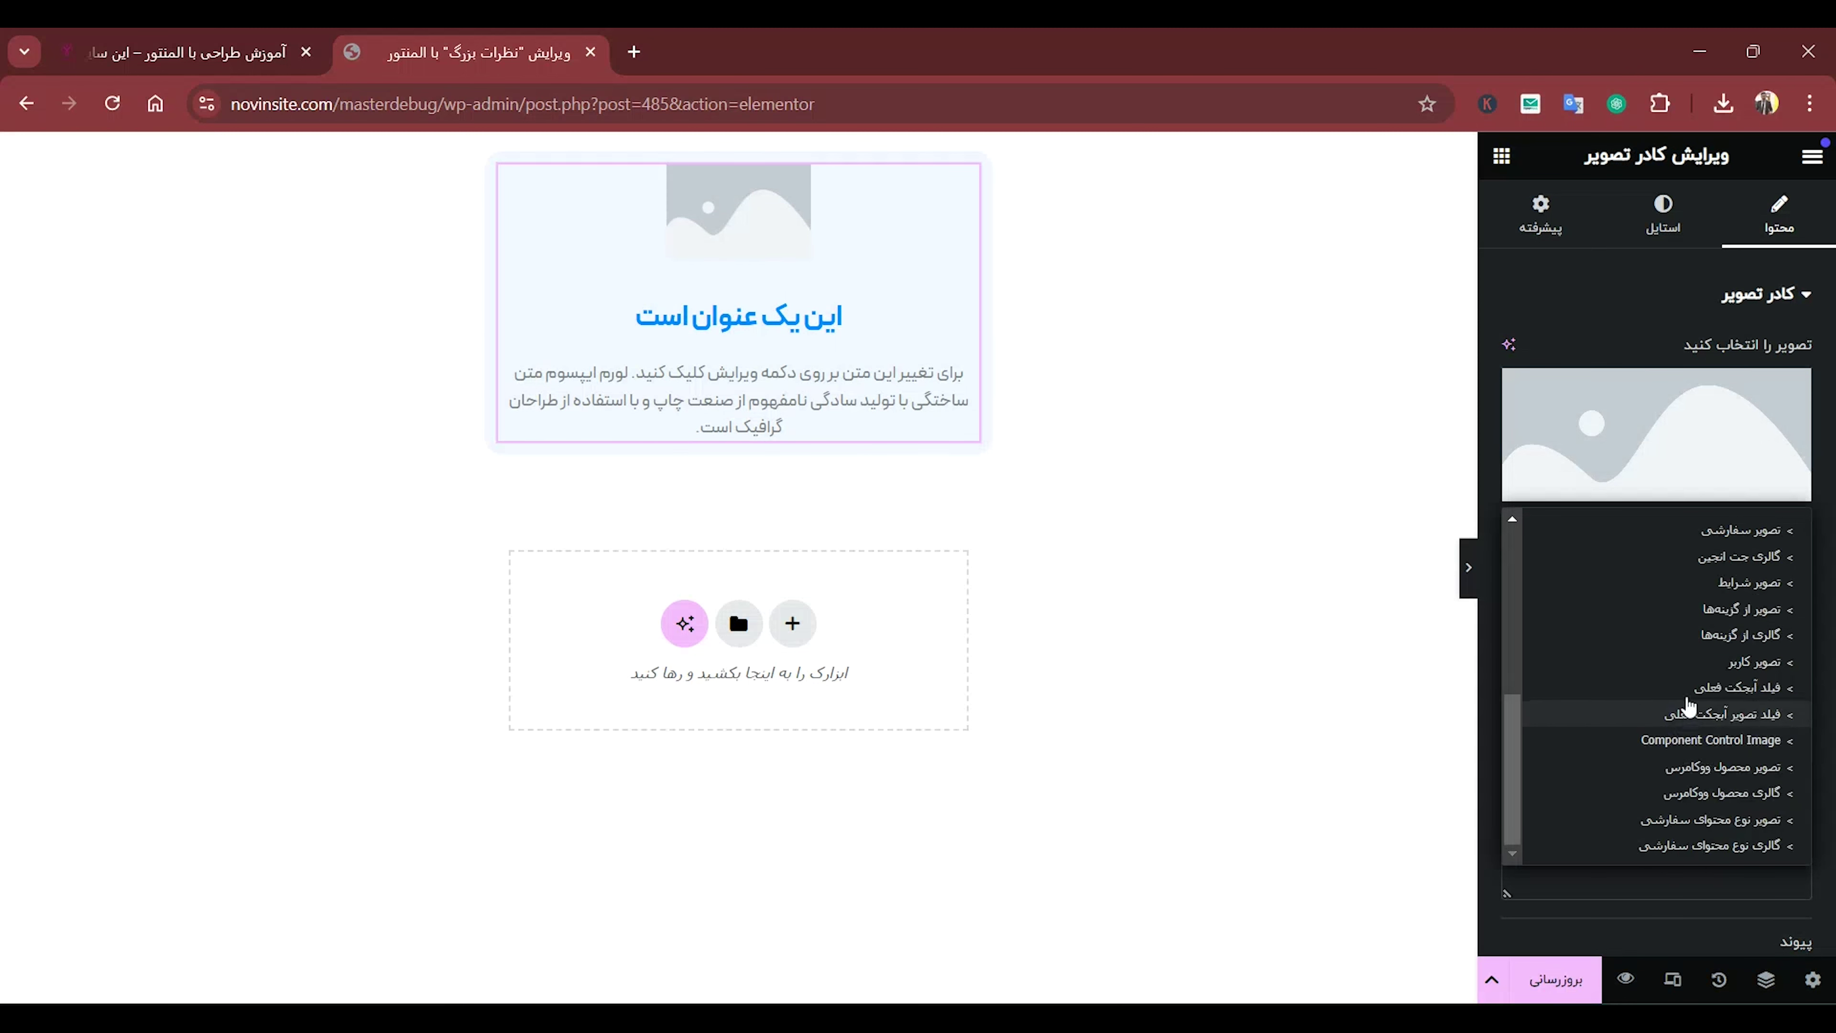
pyautogui.scroll(1, 1695, 628)
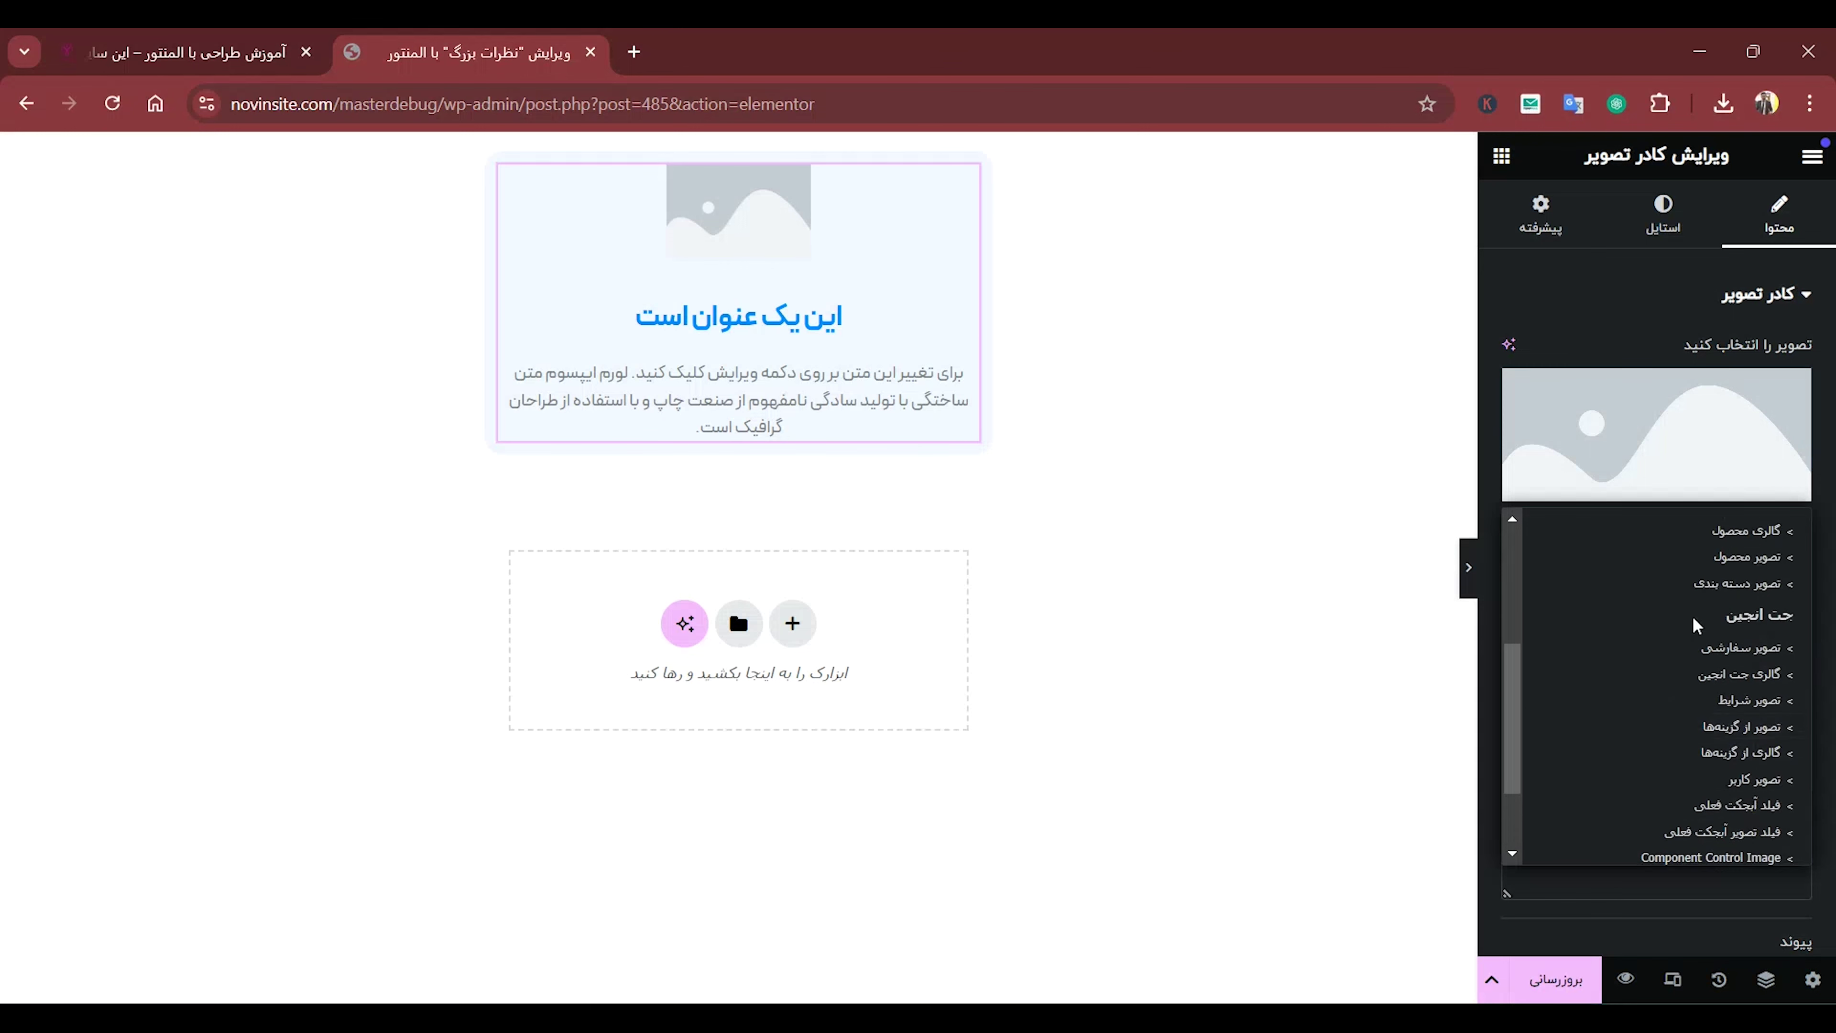
pyautogui.scroll(-1, 1703, 647)
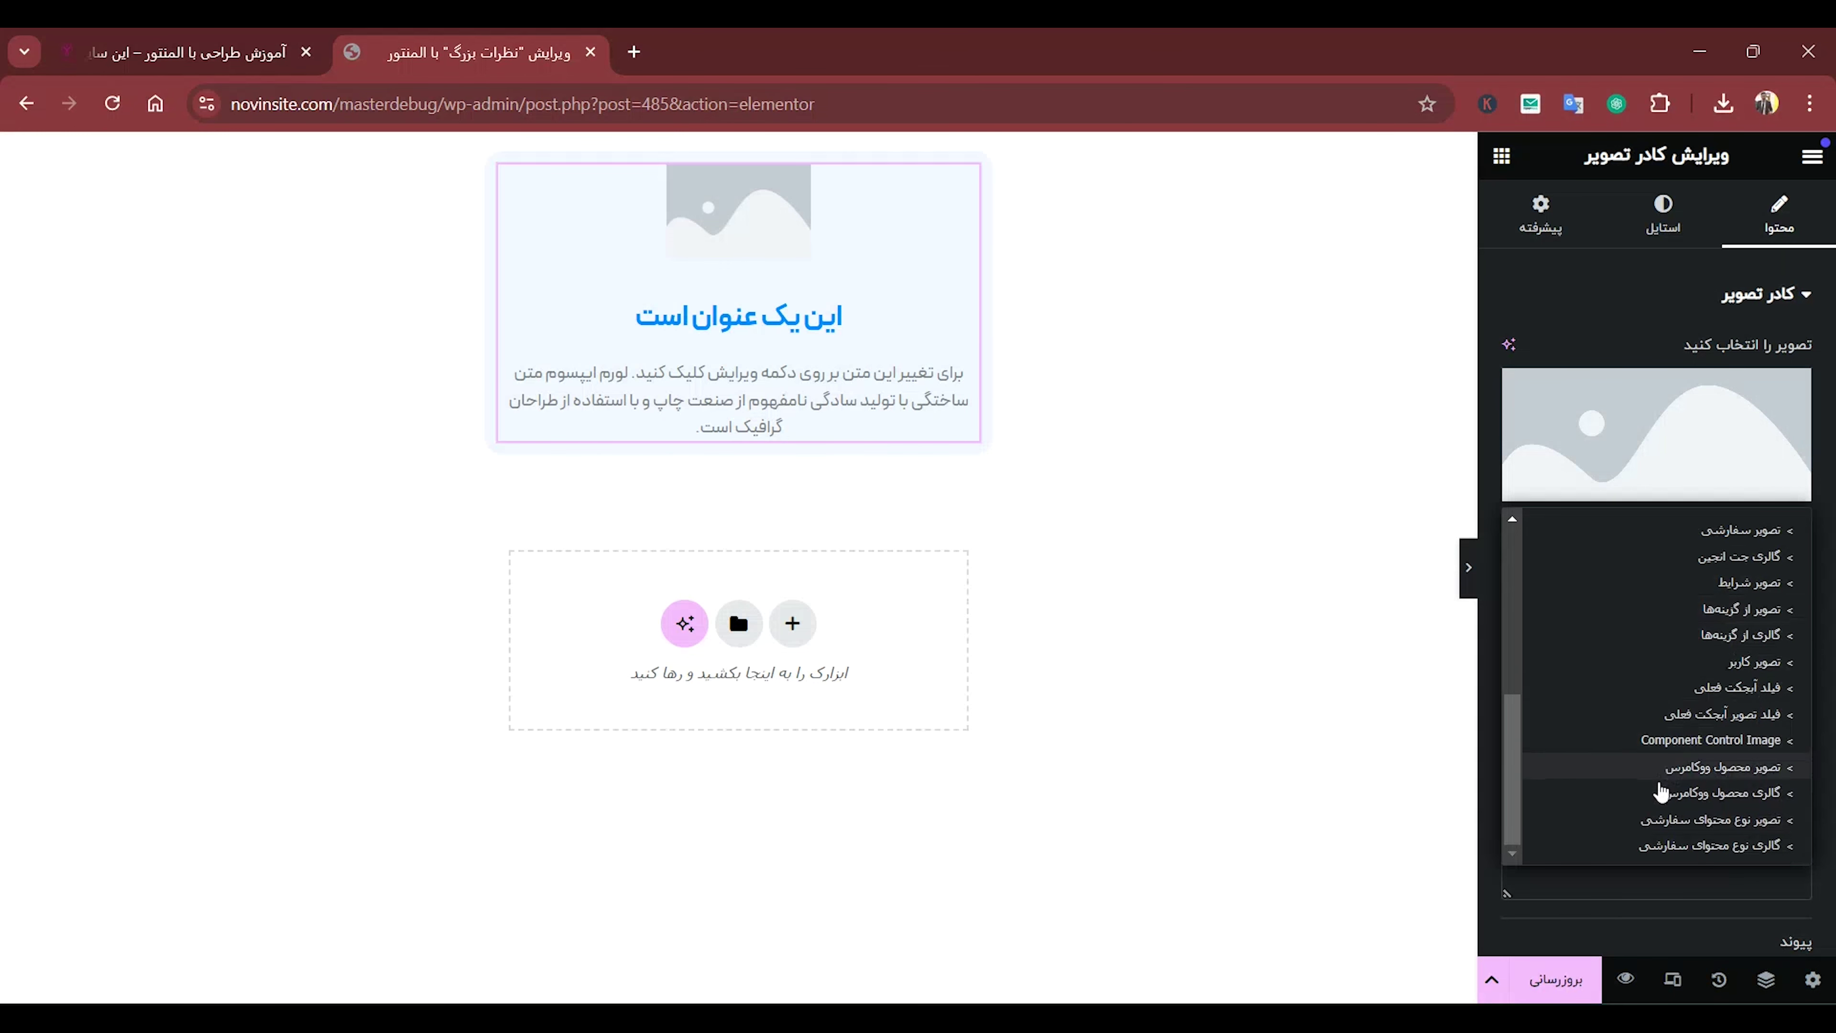
pyautogui.click(1674, 821)
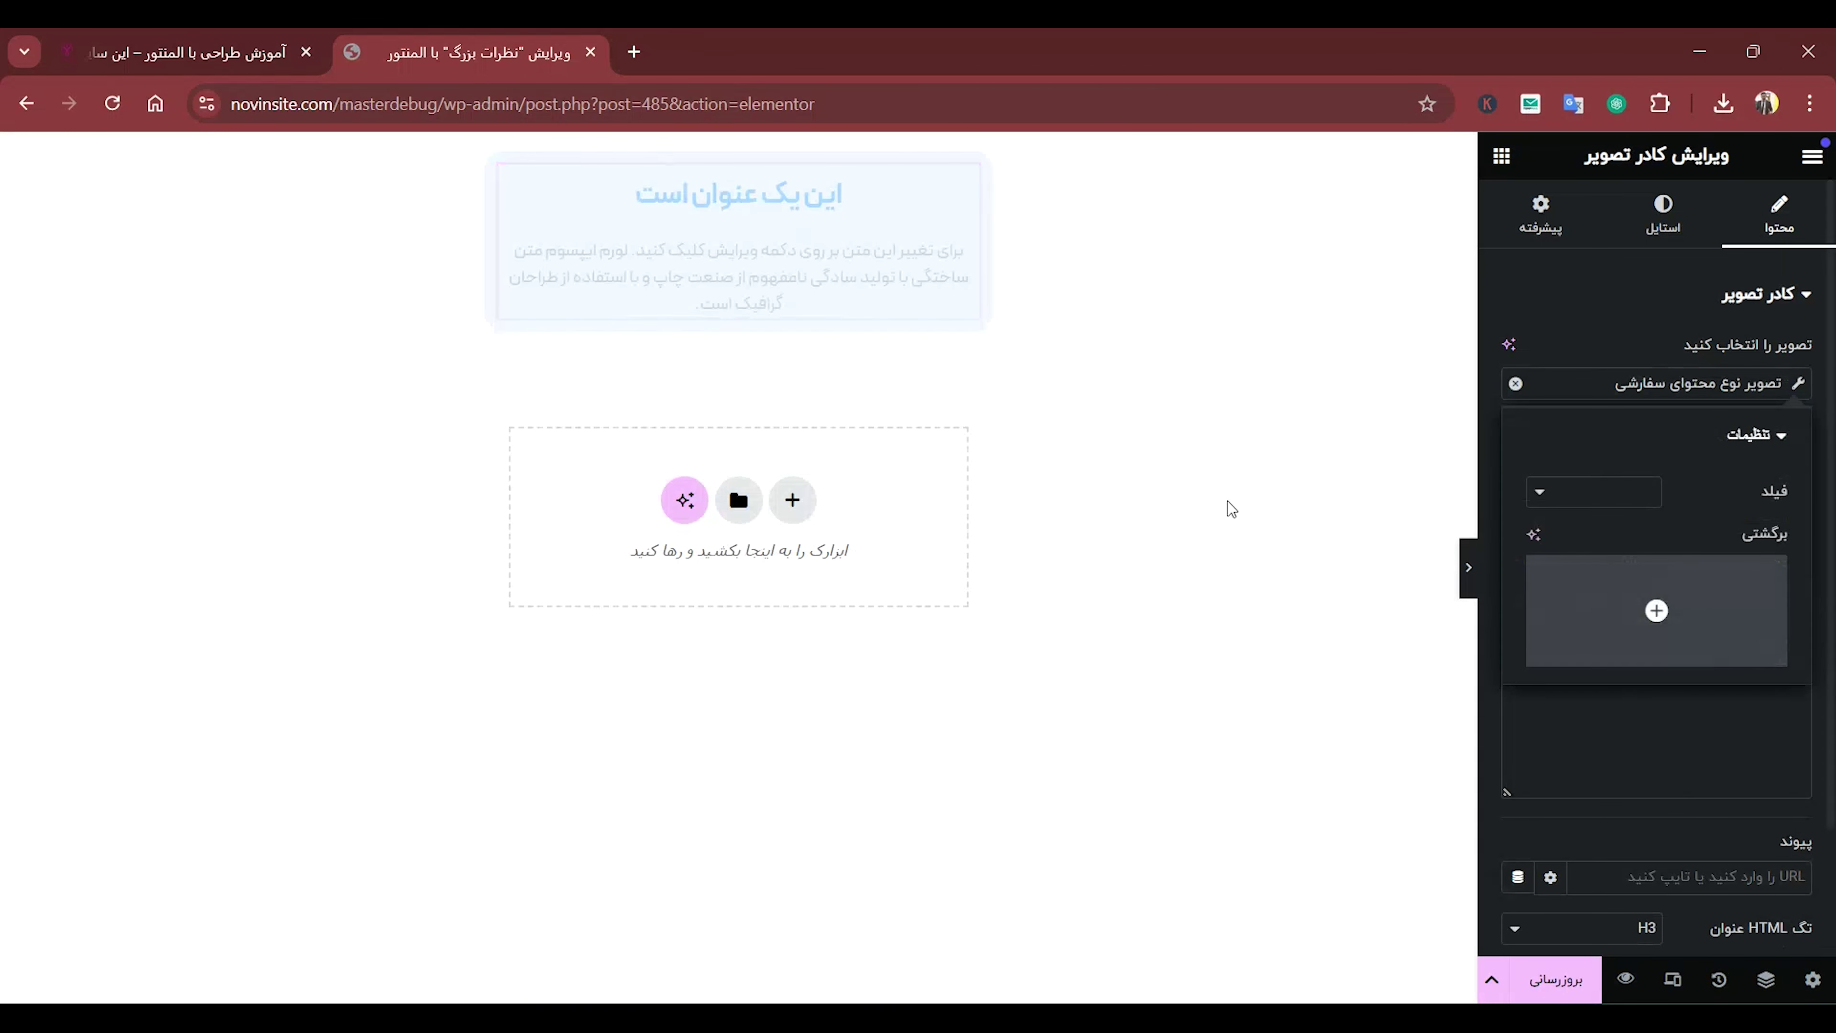
pyautogui.click(1597, 498)
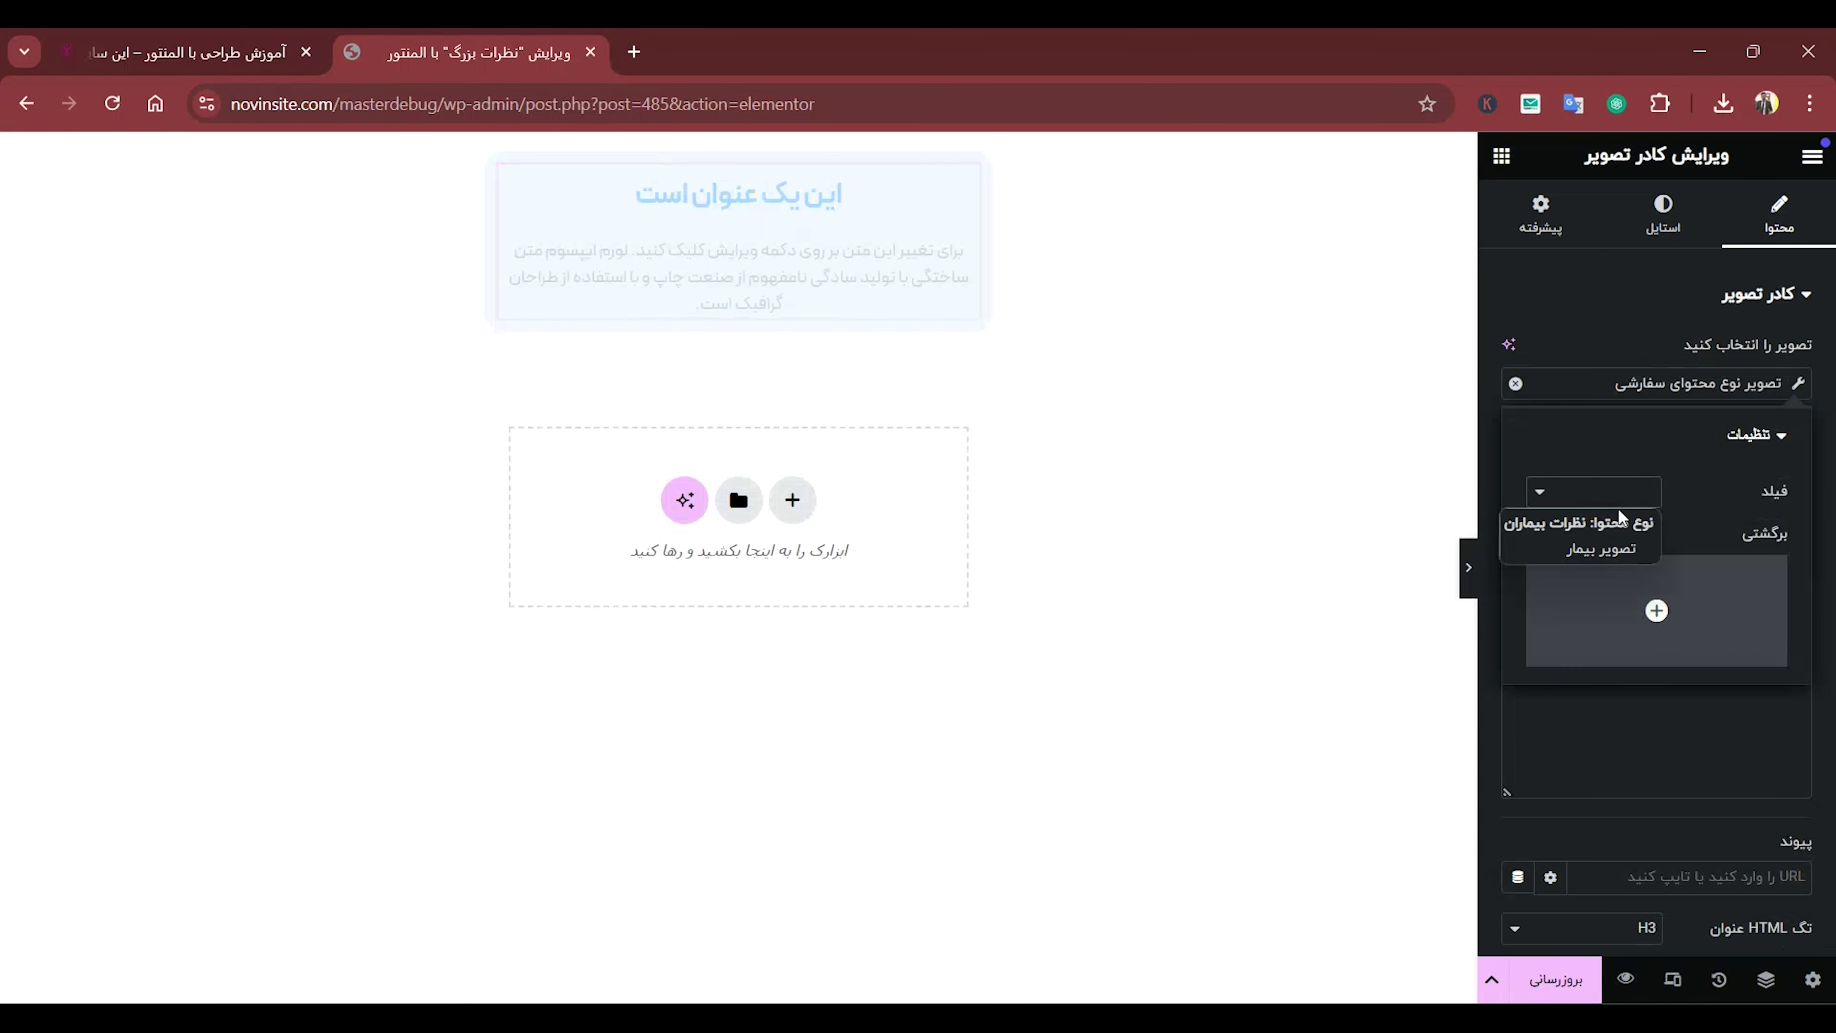
pyautogui.click(1590, 550)
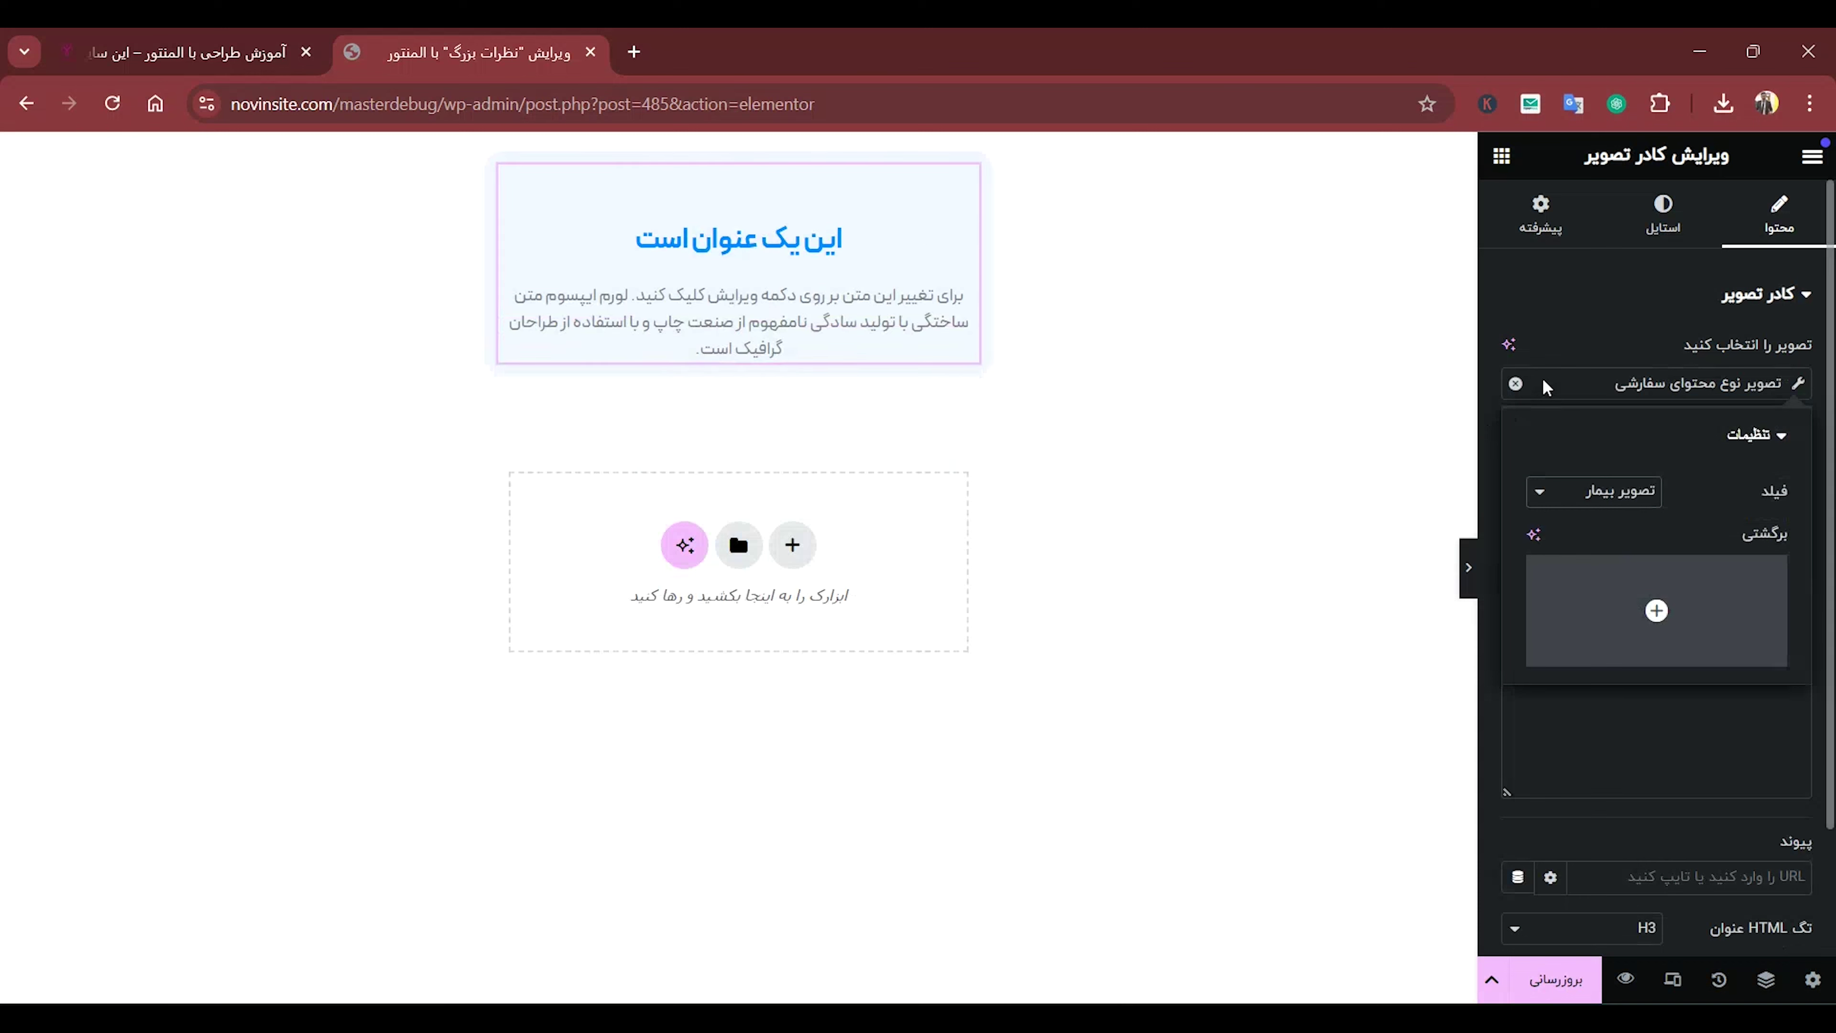
pyautogui.click(1597, 316)
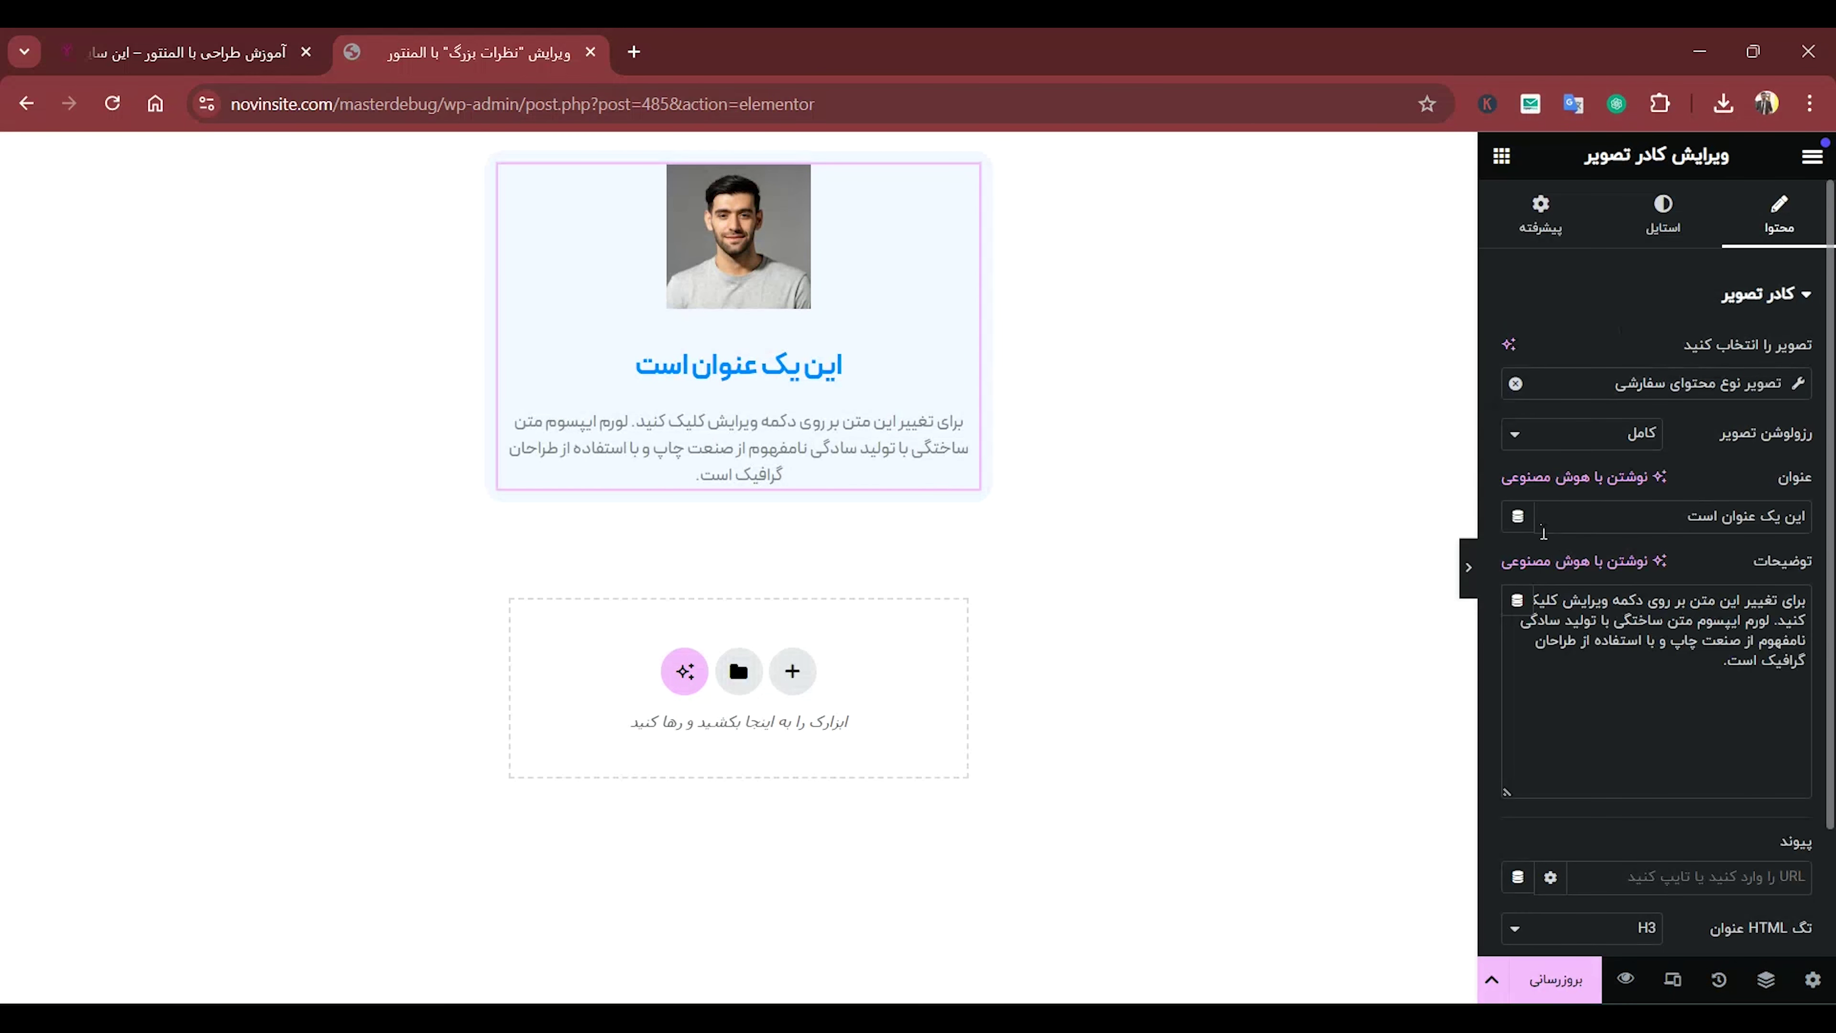
# Link the image box's title to the dynamic tag فیلد نوع محتوای سفارشی, using the field نام بیمار.
pyautogui.click(1517, 515)
pyautogui.scroll(-3, 1688, 626)
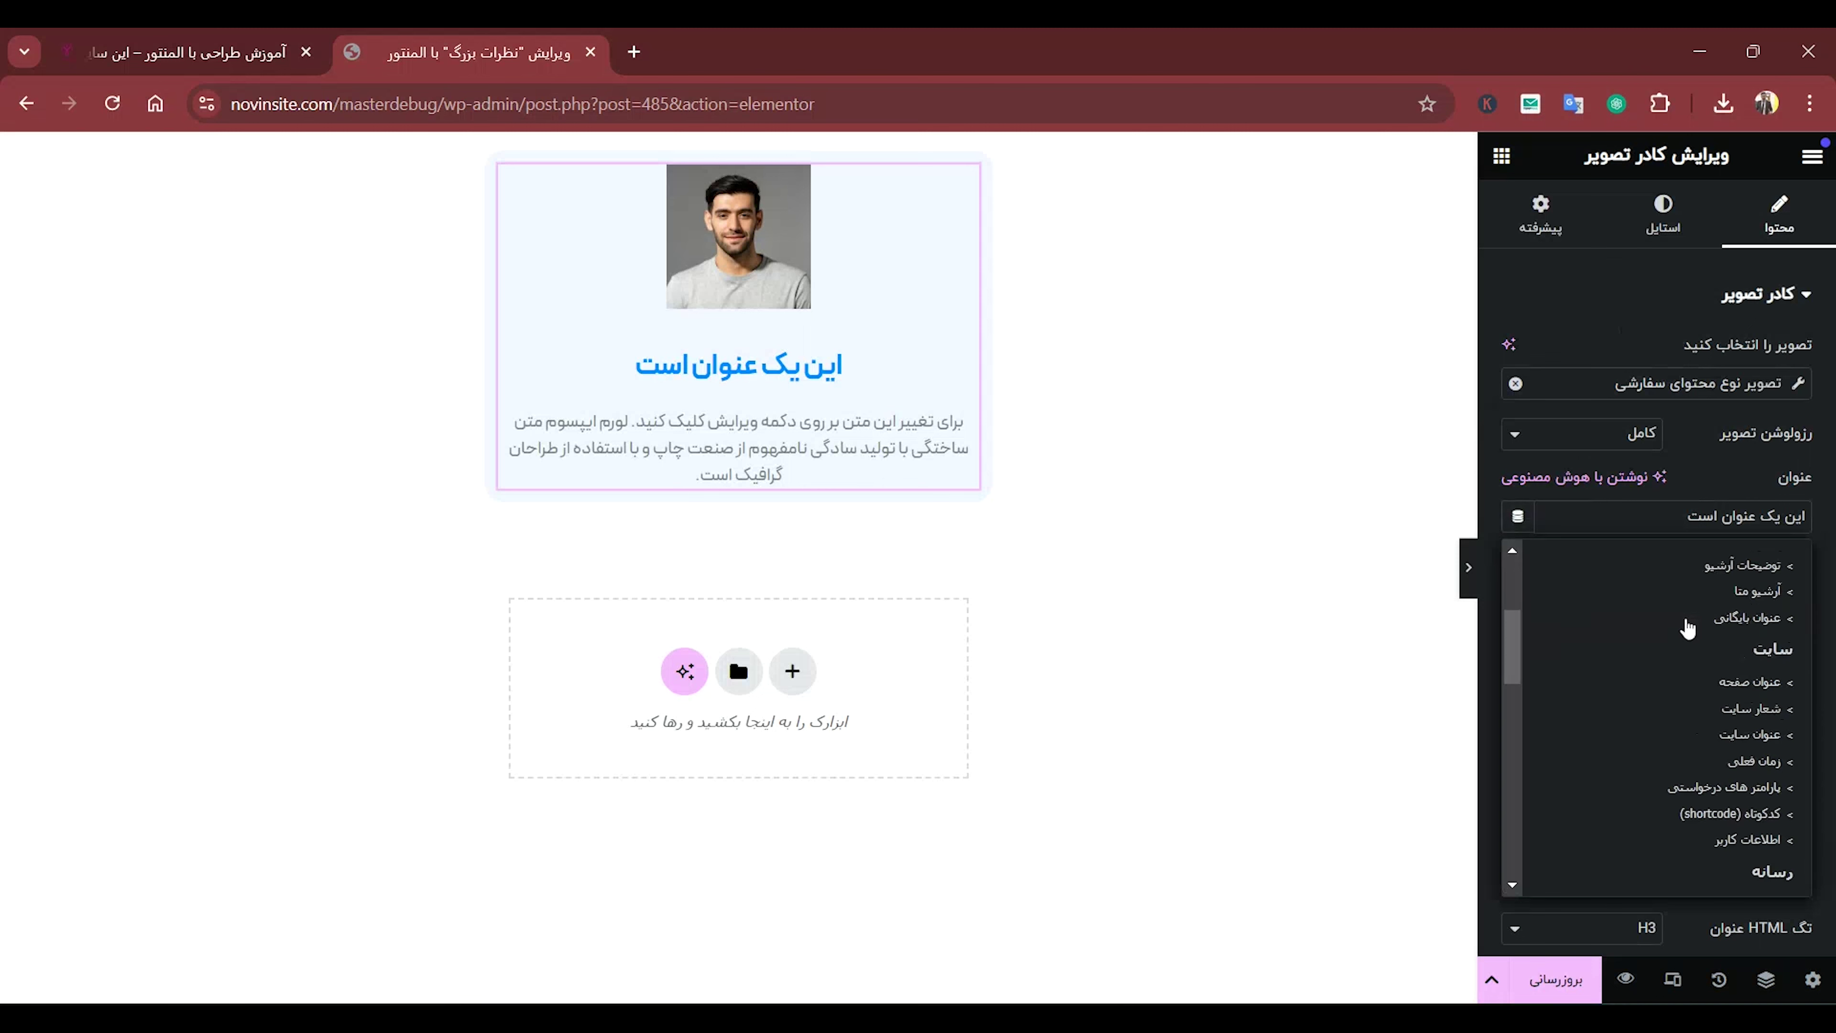
pyautogui.scroll(-6, 1684, 625)
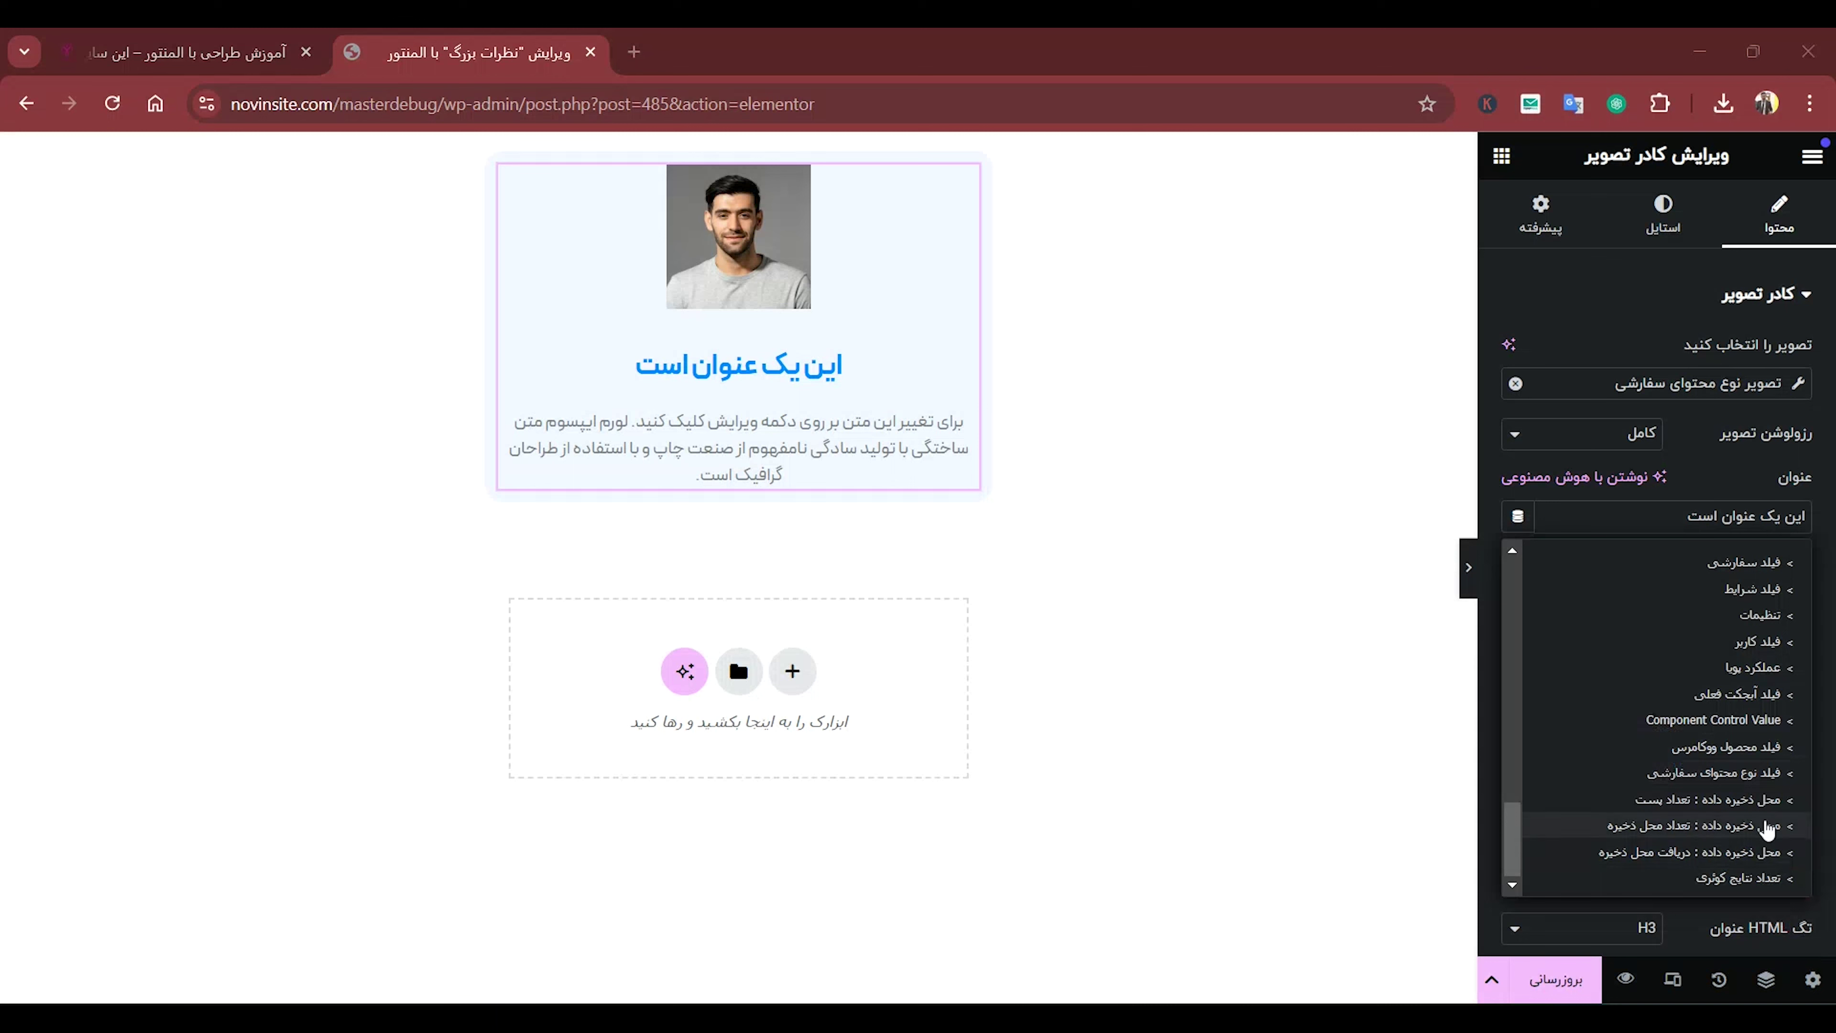
pyautogui.click(1769, 775)
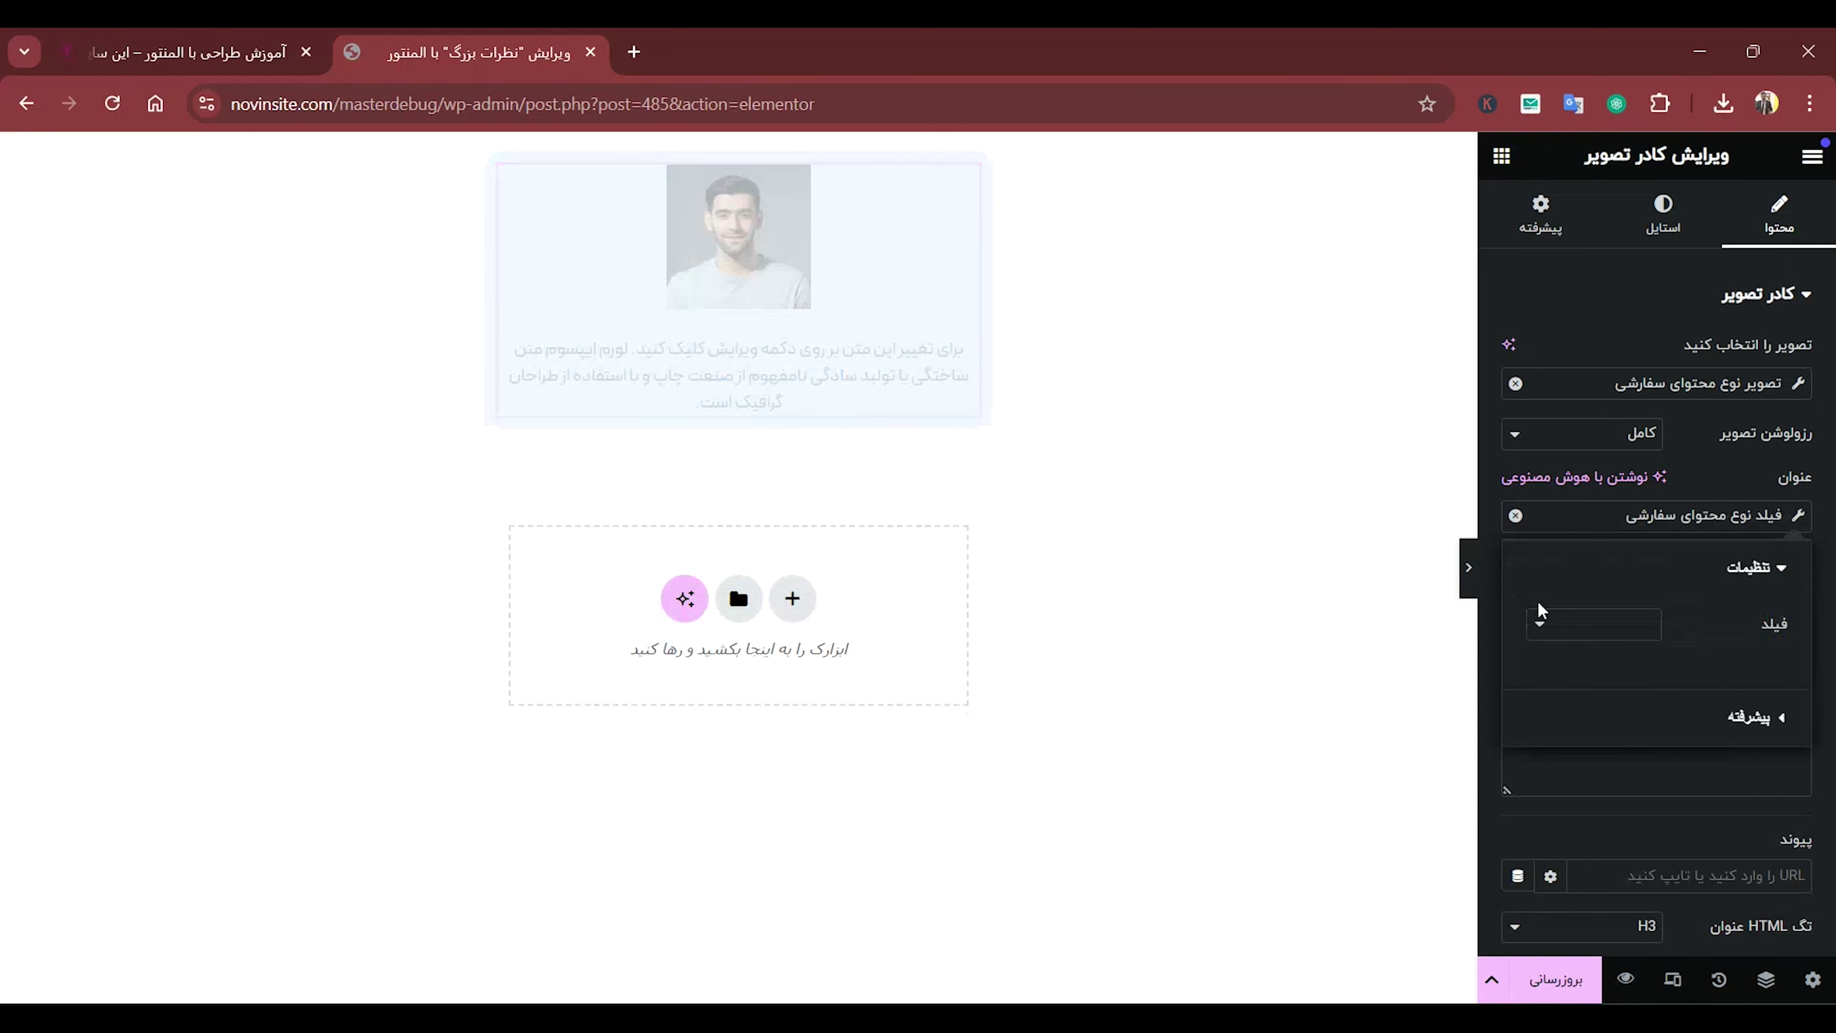
pyautogui.click(1585, 627)
pyautogui.click(1599, 710)
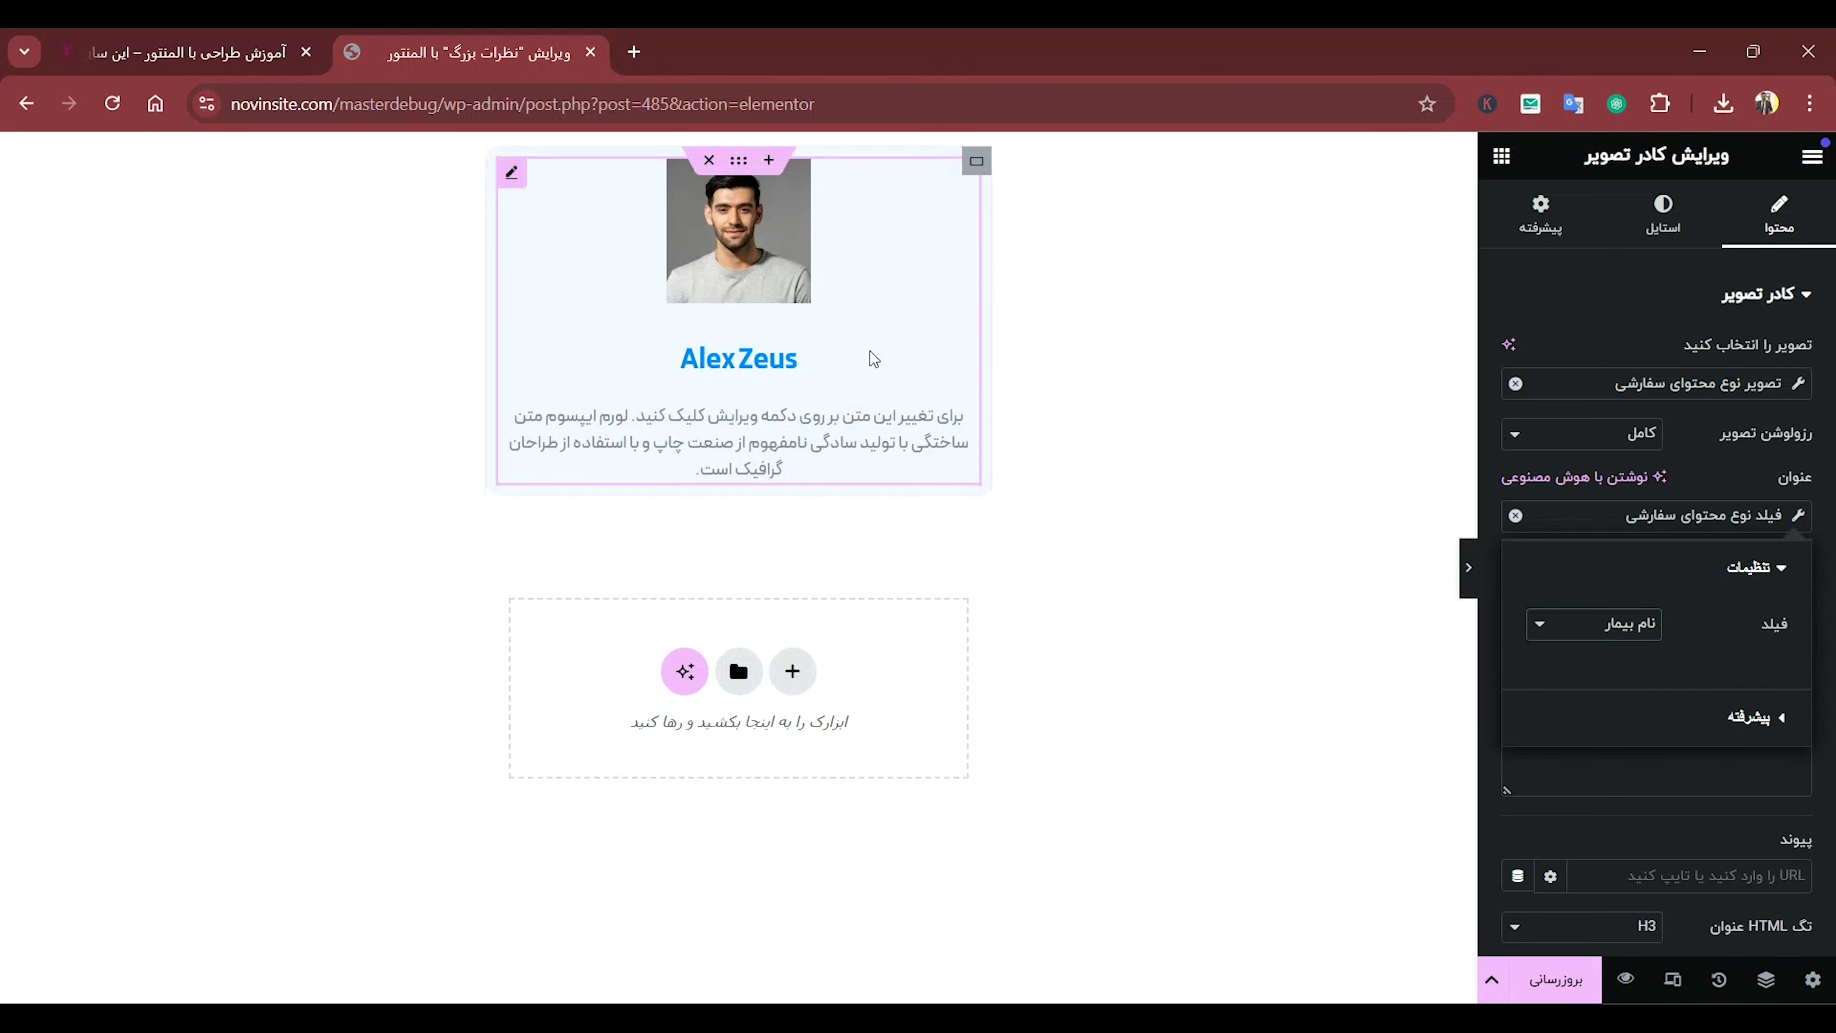
pyautogui.click(1635, 301)
# Delete the placeholder description text of the image box.
pyautogui.click(1650, 290)
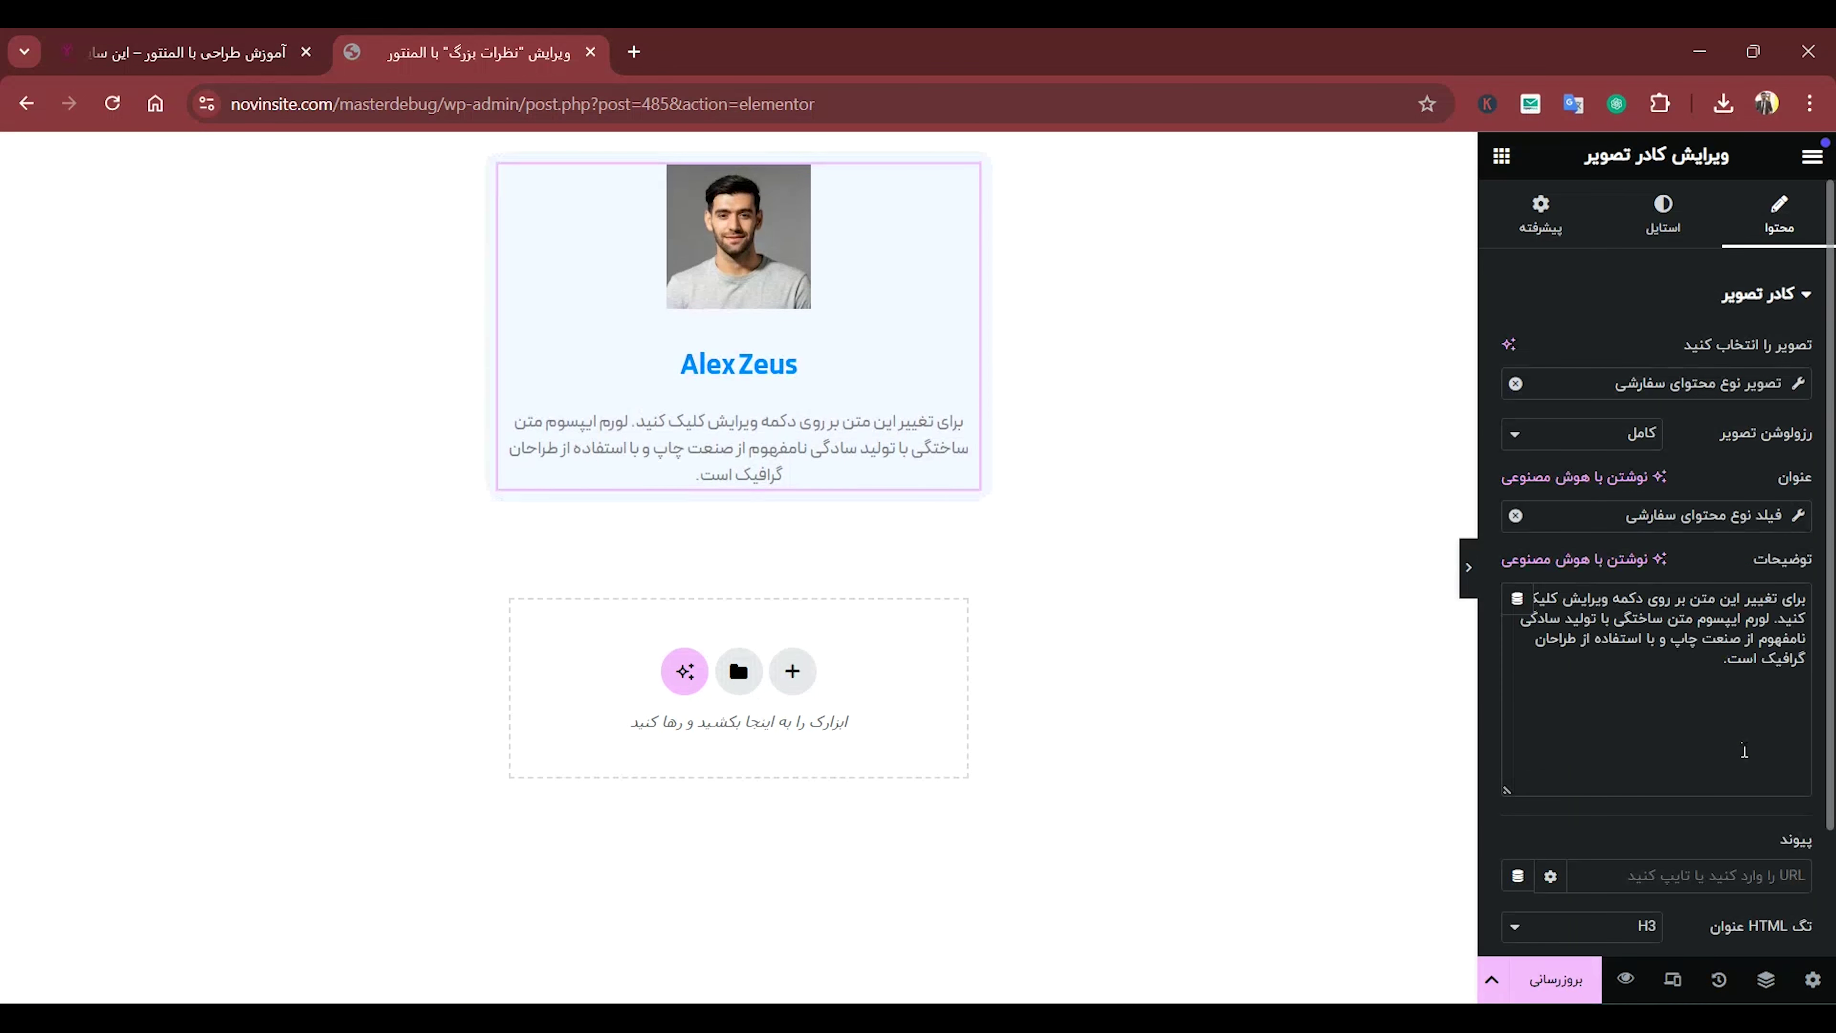
pyautogui.hotkey('ctrl', 'a')
pyautogui.press('BackSpace')
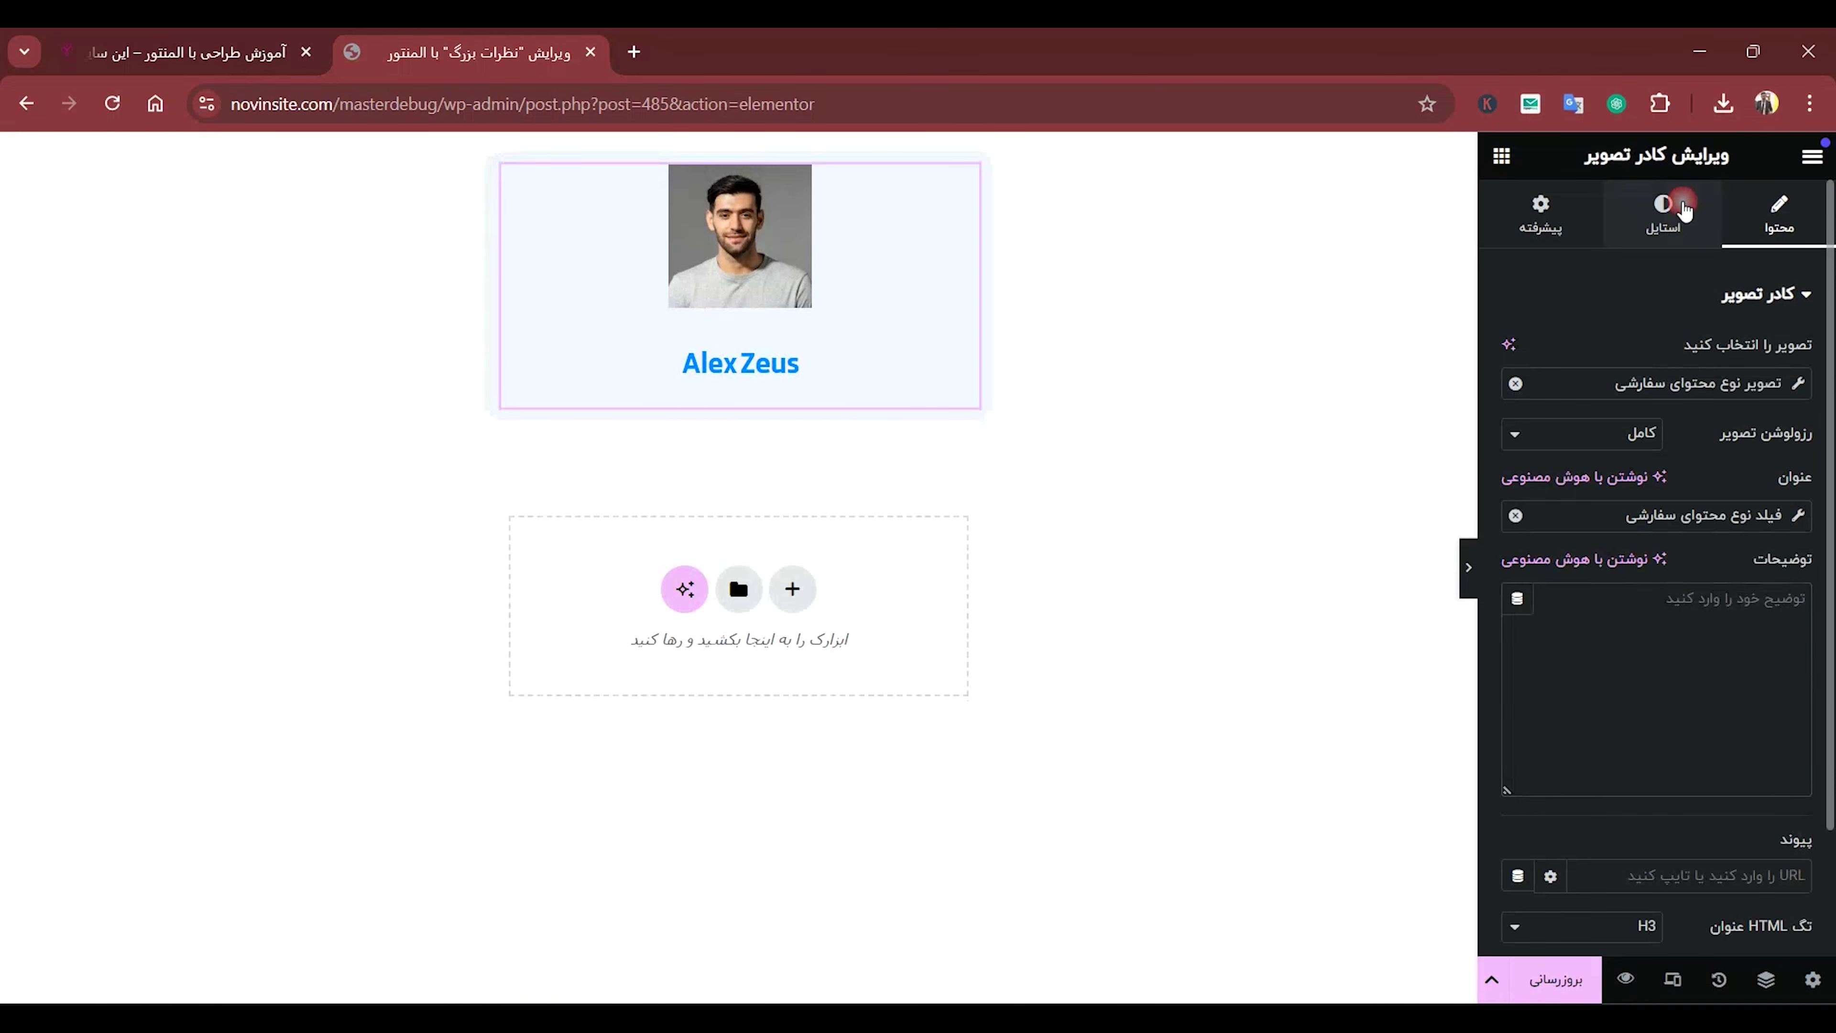
# Place the image box's picture to the right of the title, with middle vertical alignment and right-aligned text.
pyautogui.click(1666, 217)
pyautogui.click(1516, 353)
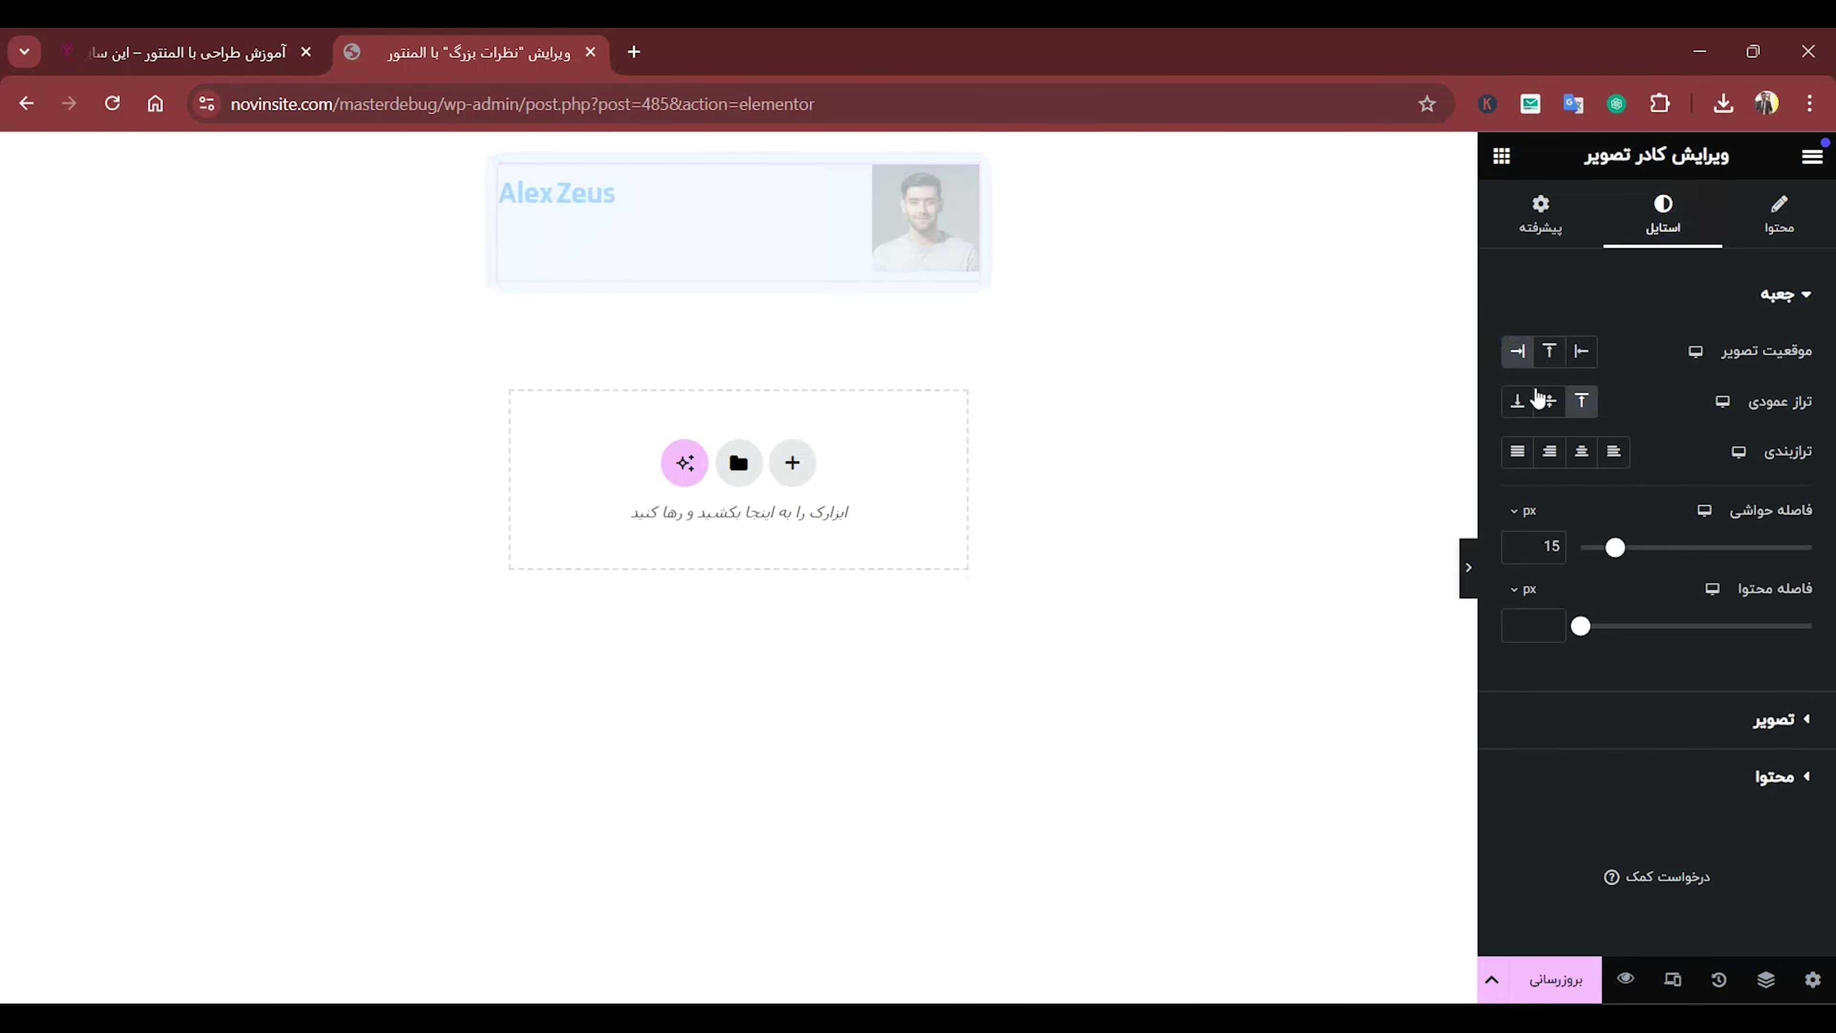
pyautogui.click(1549, 402)
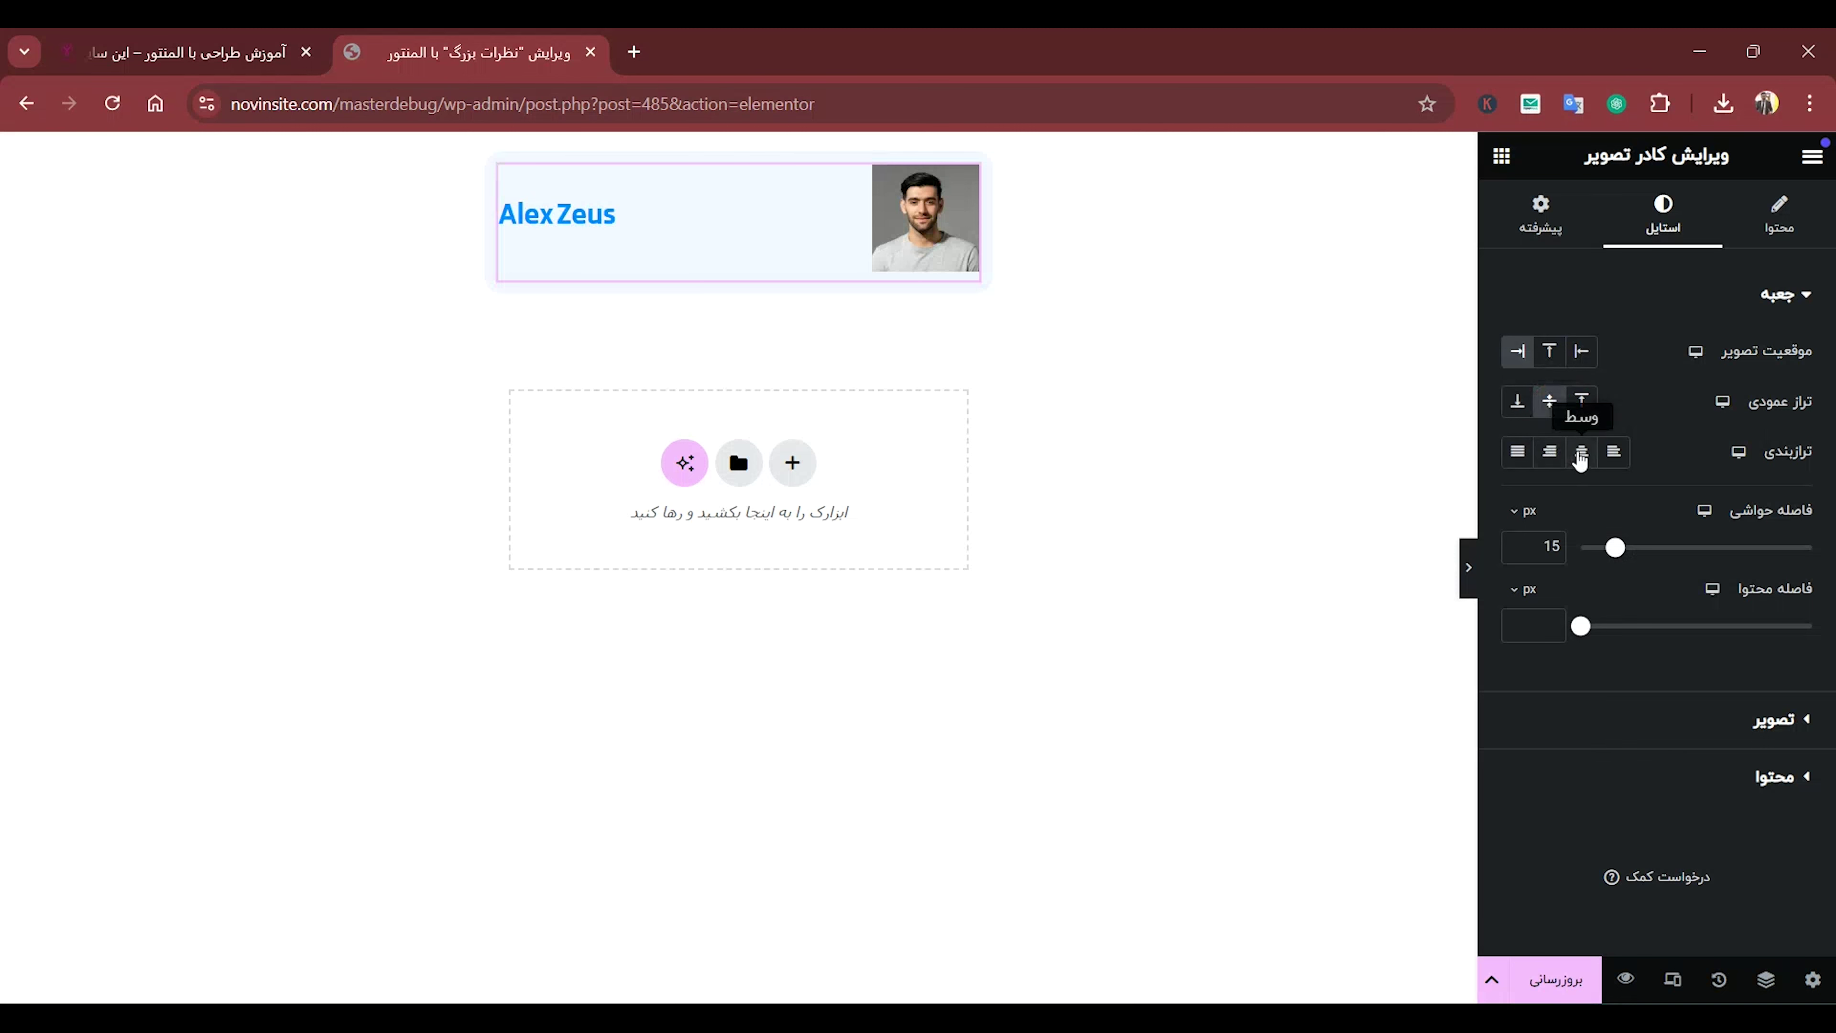
pyautogui.click(1582, 452)
pyautogui.click(1562, 454)
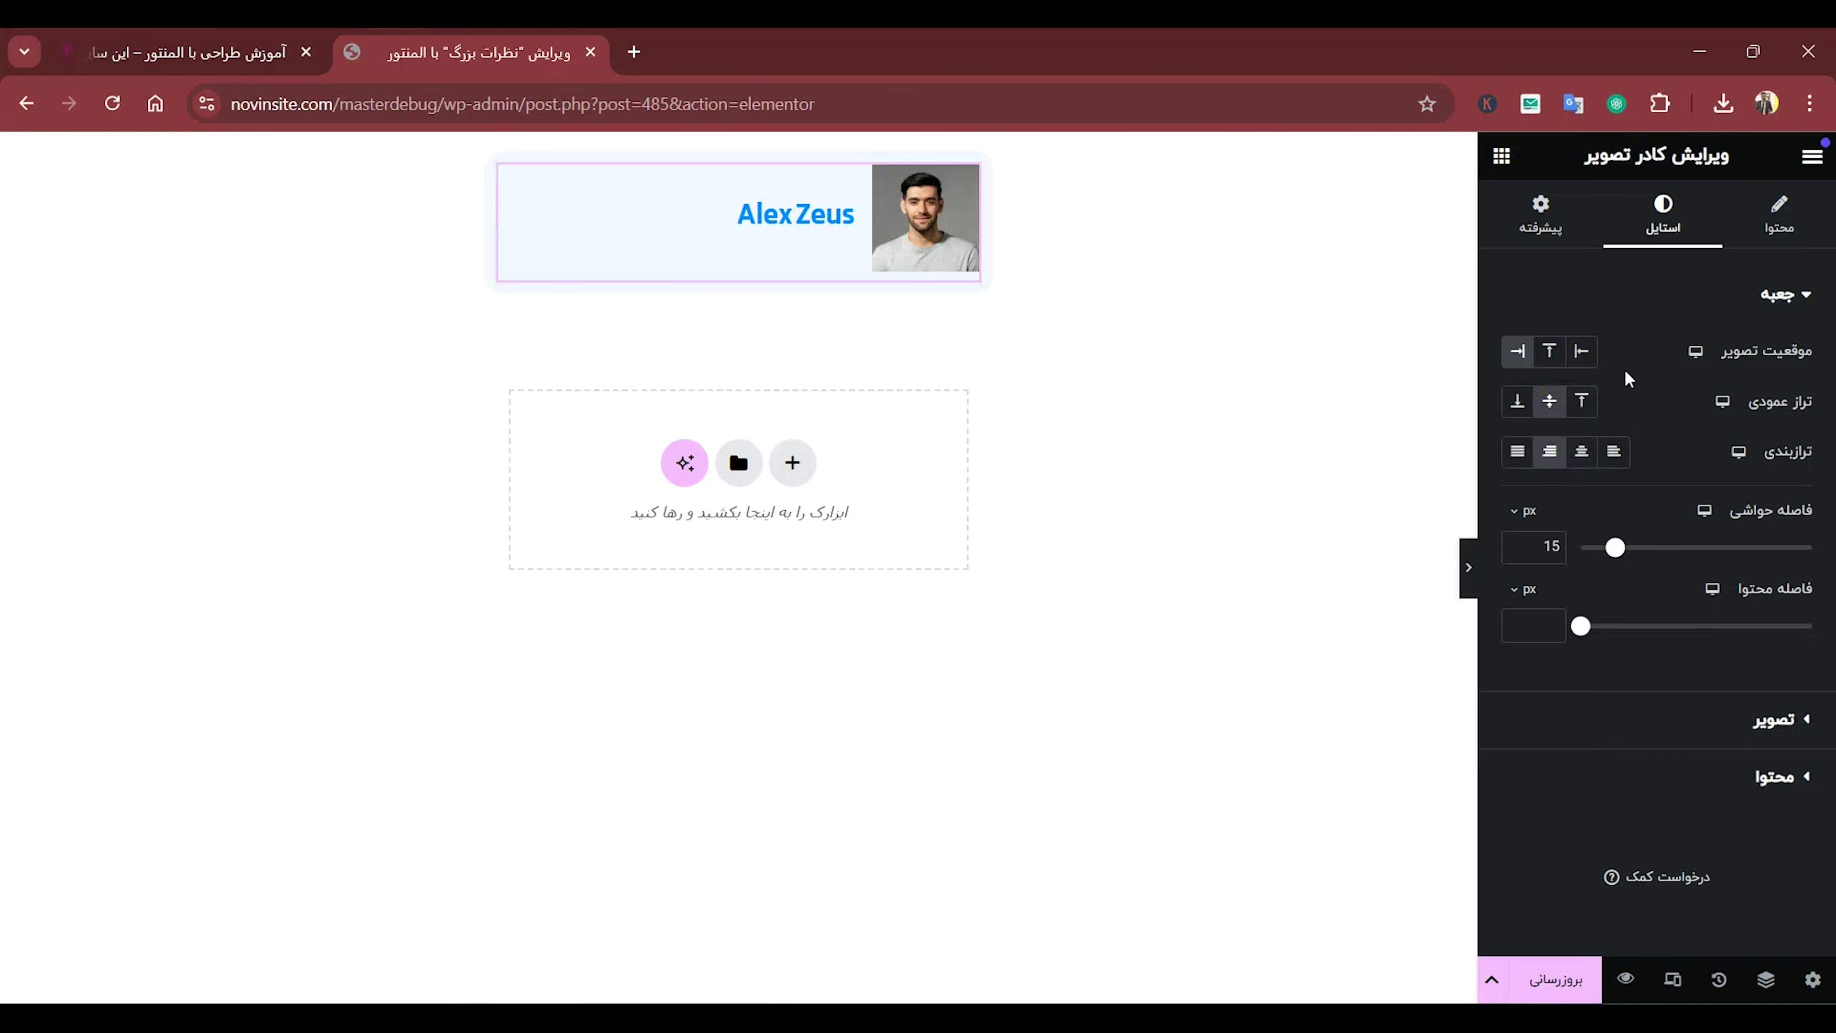
# Set the image box's image spacing (فاصله حواشی) to 115 px.
pyautogui.moveTo(1610, 550)
pyautogui.mouseDown()
pyautogui.moveTo(1667, 557)
pyautogui.moveTo(1641, 555)
pyautogui.mouseUp()
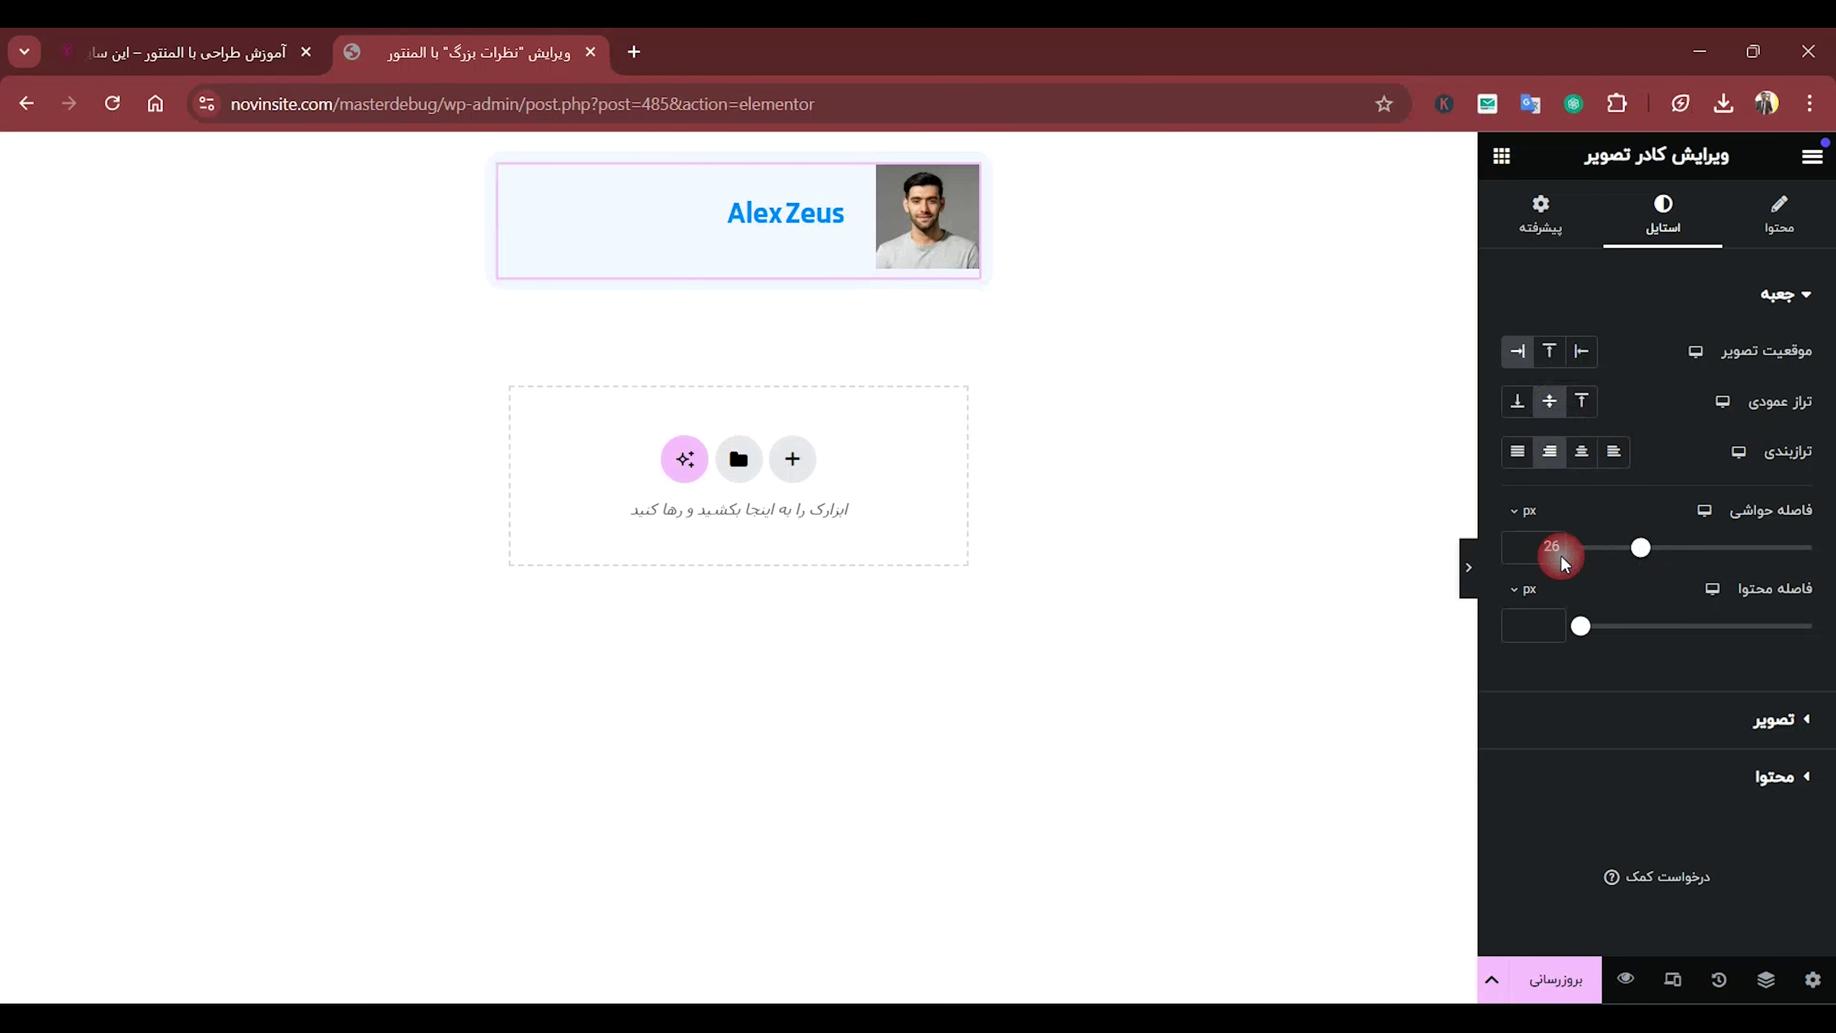
pyautogui.doubleClick(1551, 547)
pyautogui.write('1')
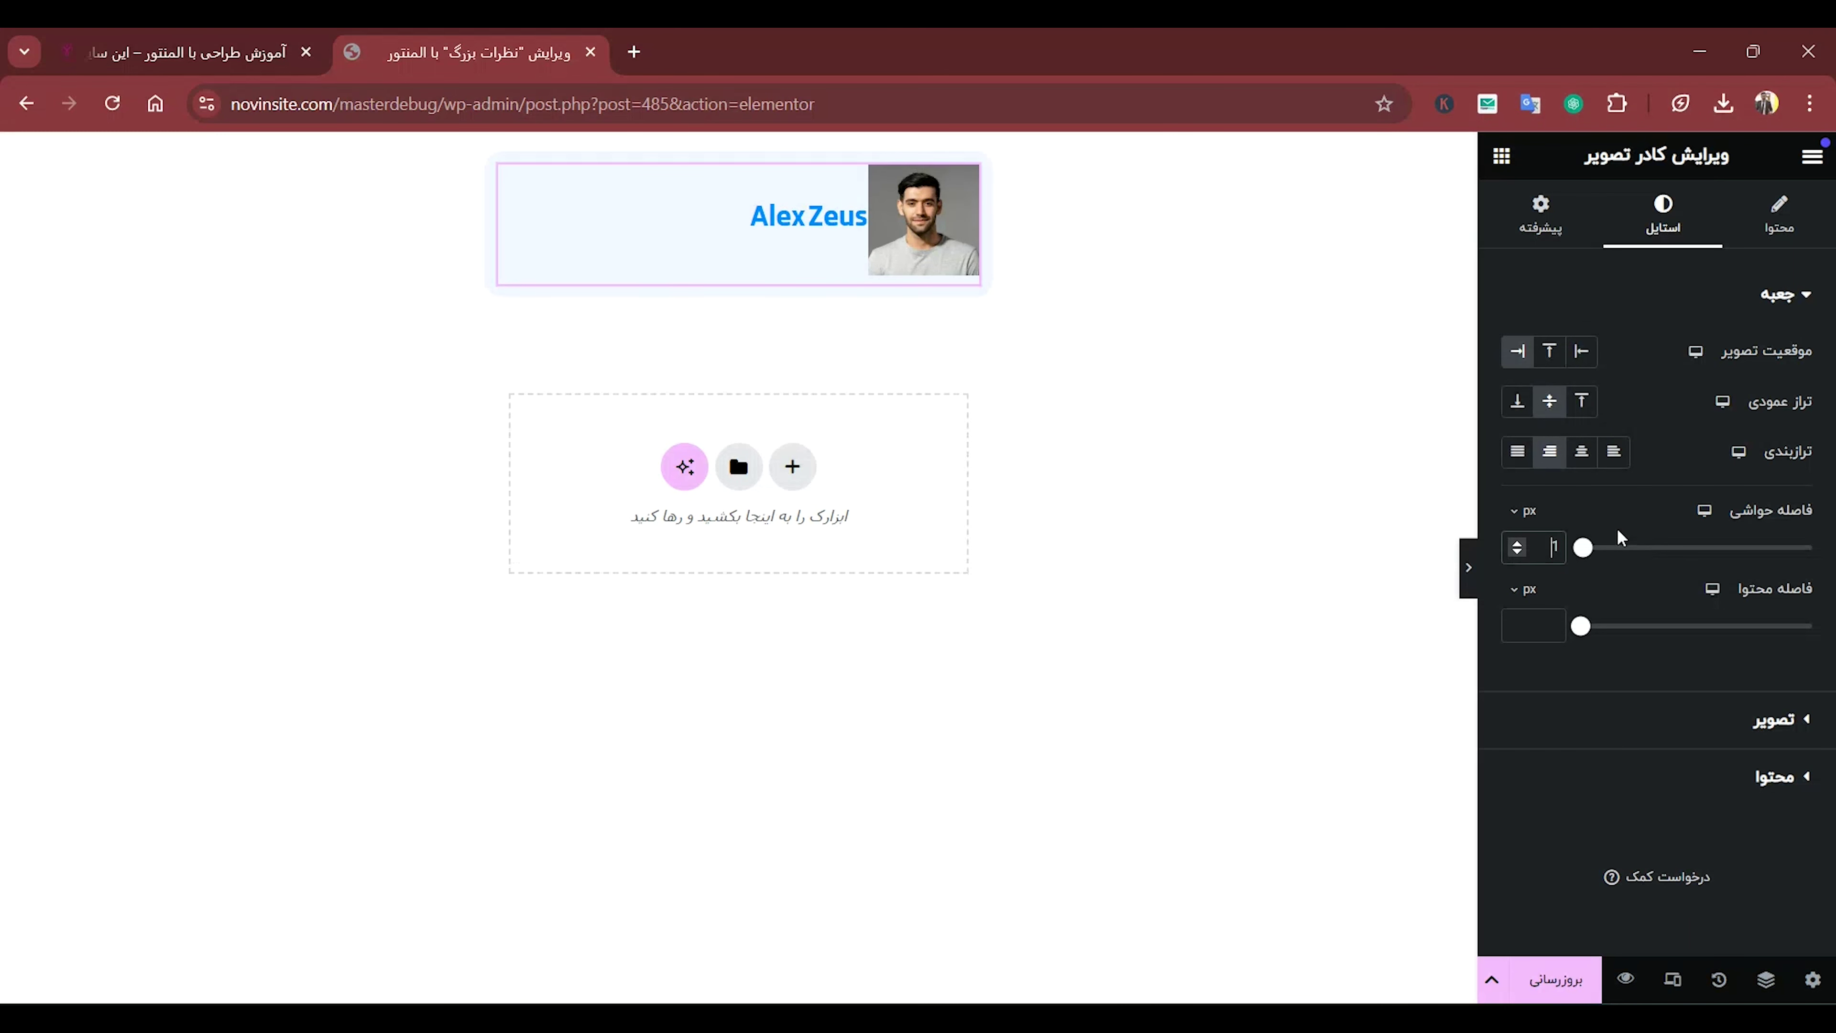
pyautogui.write('15')
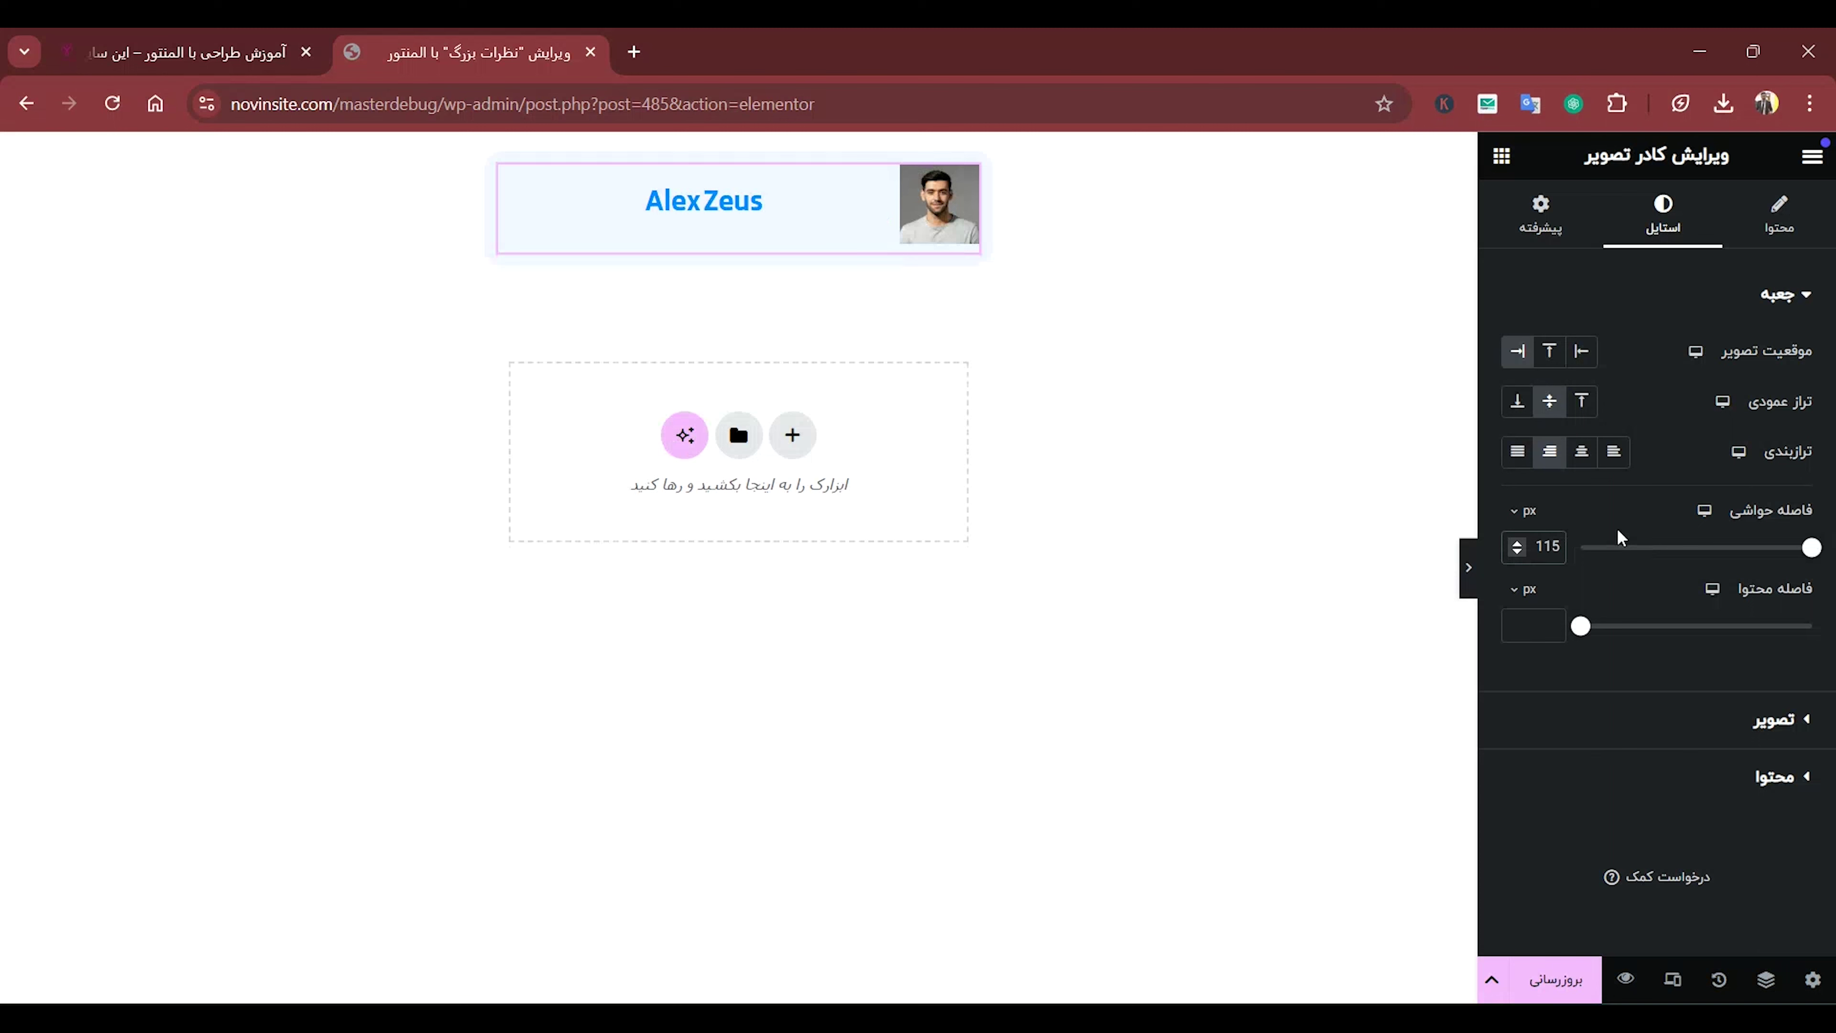
# Round the image box's picture with a border radius of 87 px.
pyautogui.click(1762, 719)
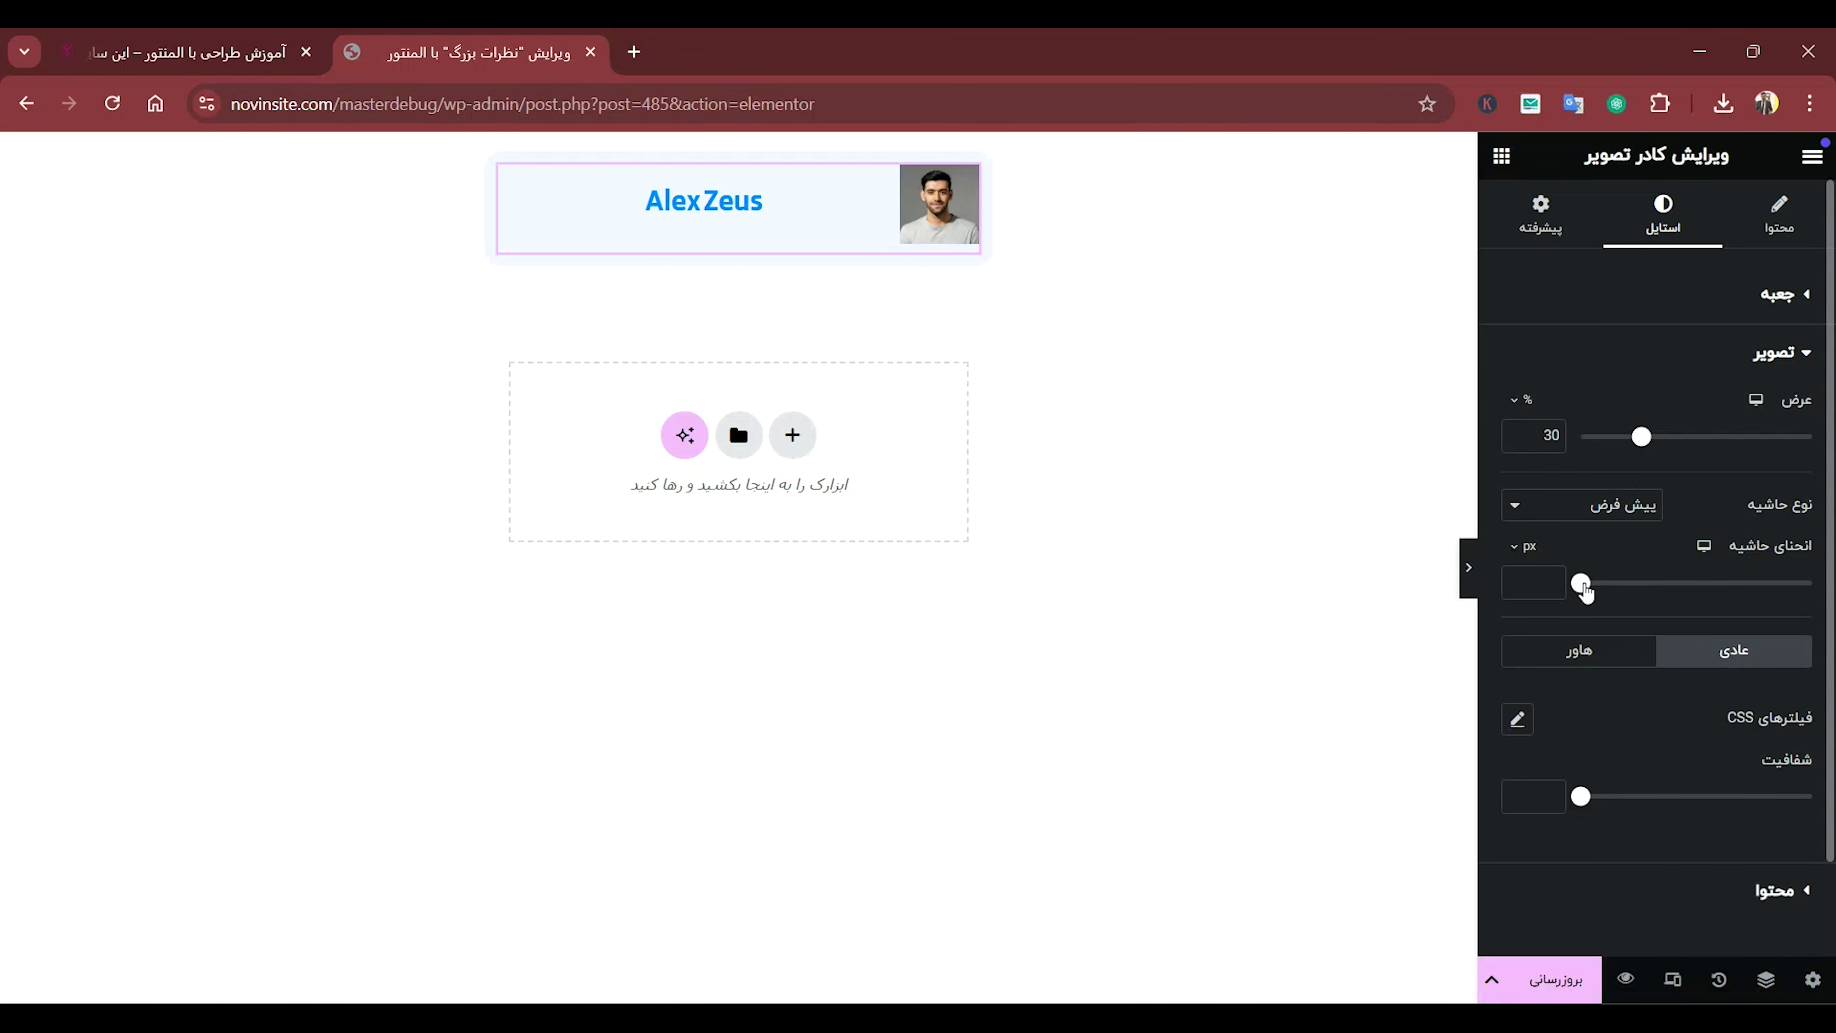
pyautogui.moveTo(1581, 583); pyautogui.dragTo(1782, 583)
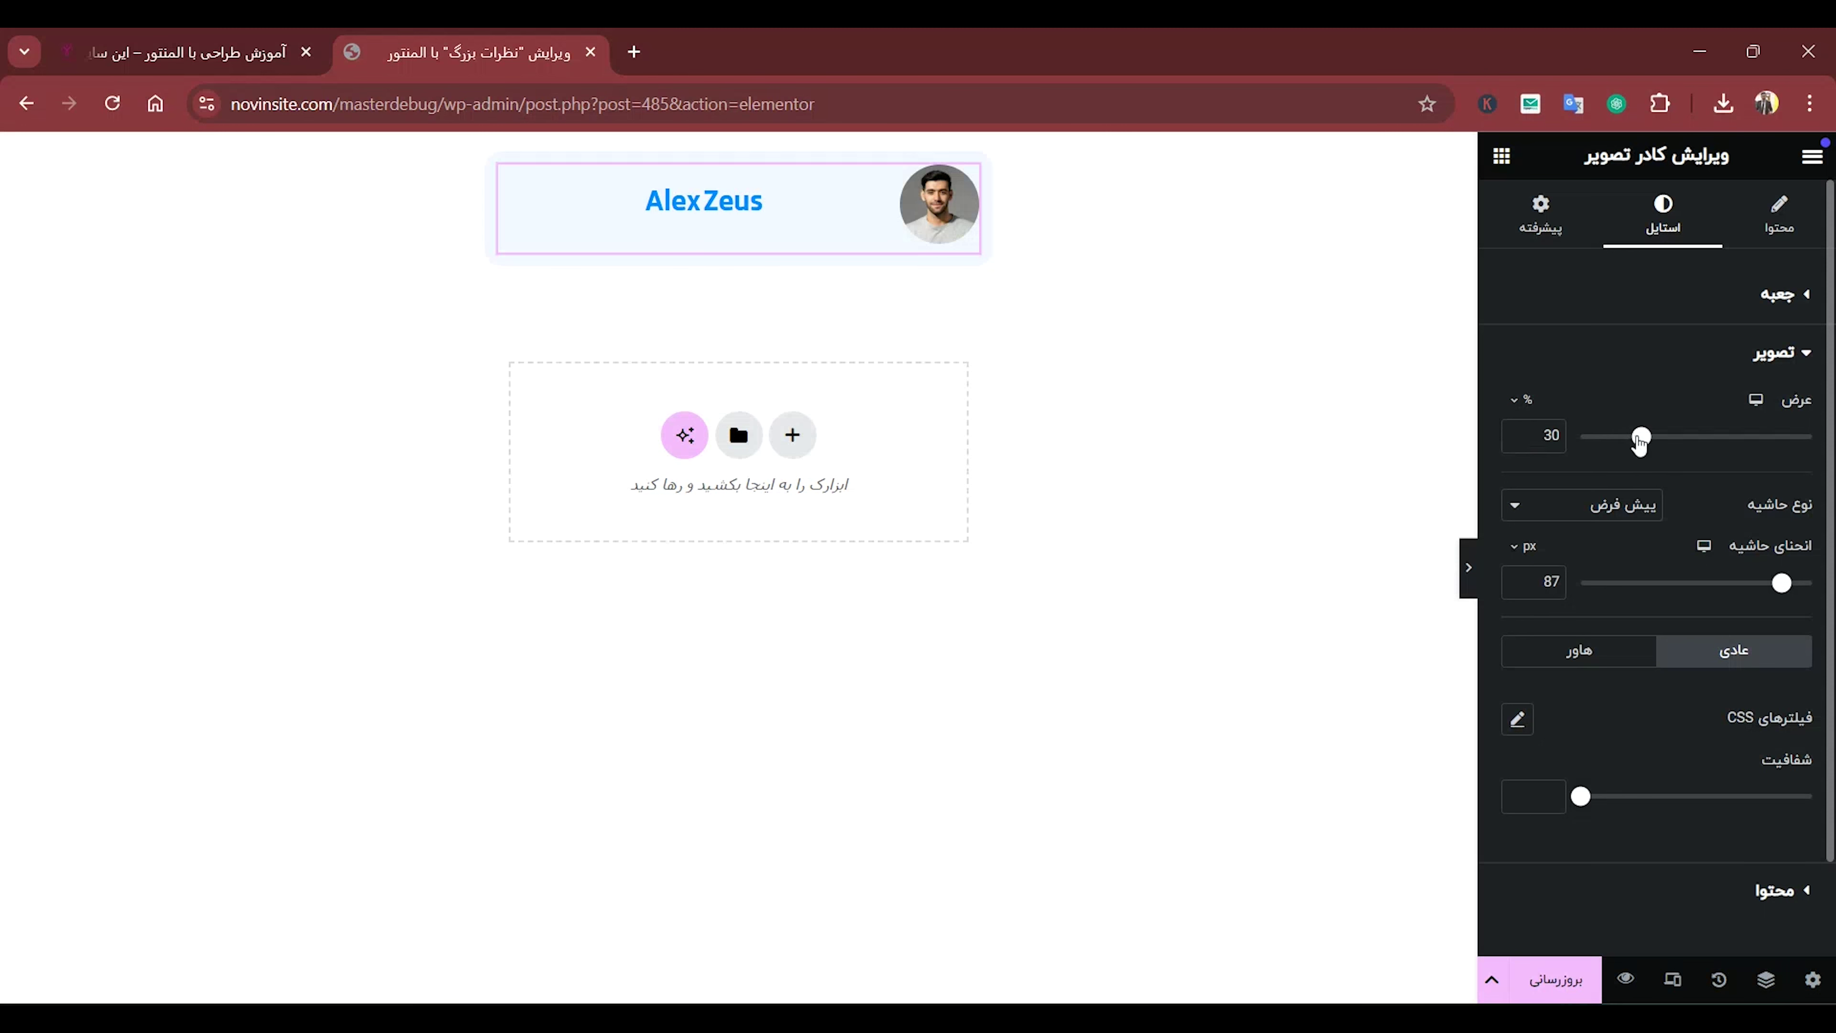
# Set the image box's picture width to 44% and its title colour to the global عناوین colour (#404040).
pyautogui.moveTo(1639, 442); pyautogui.dragTo(1674, 455)
pyautogui.scroll(-2, 1702, 756)
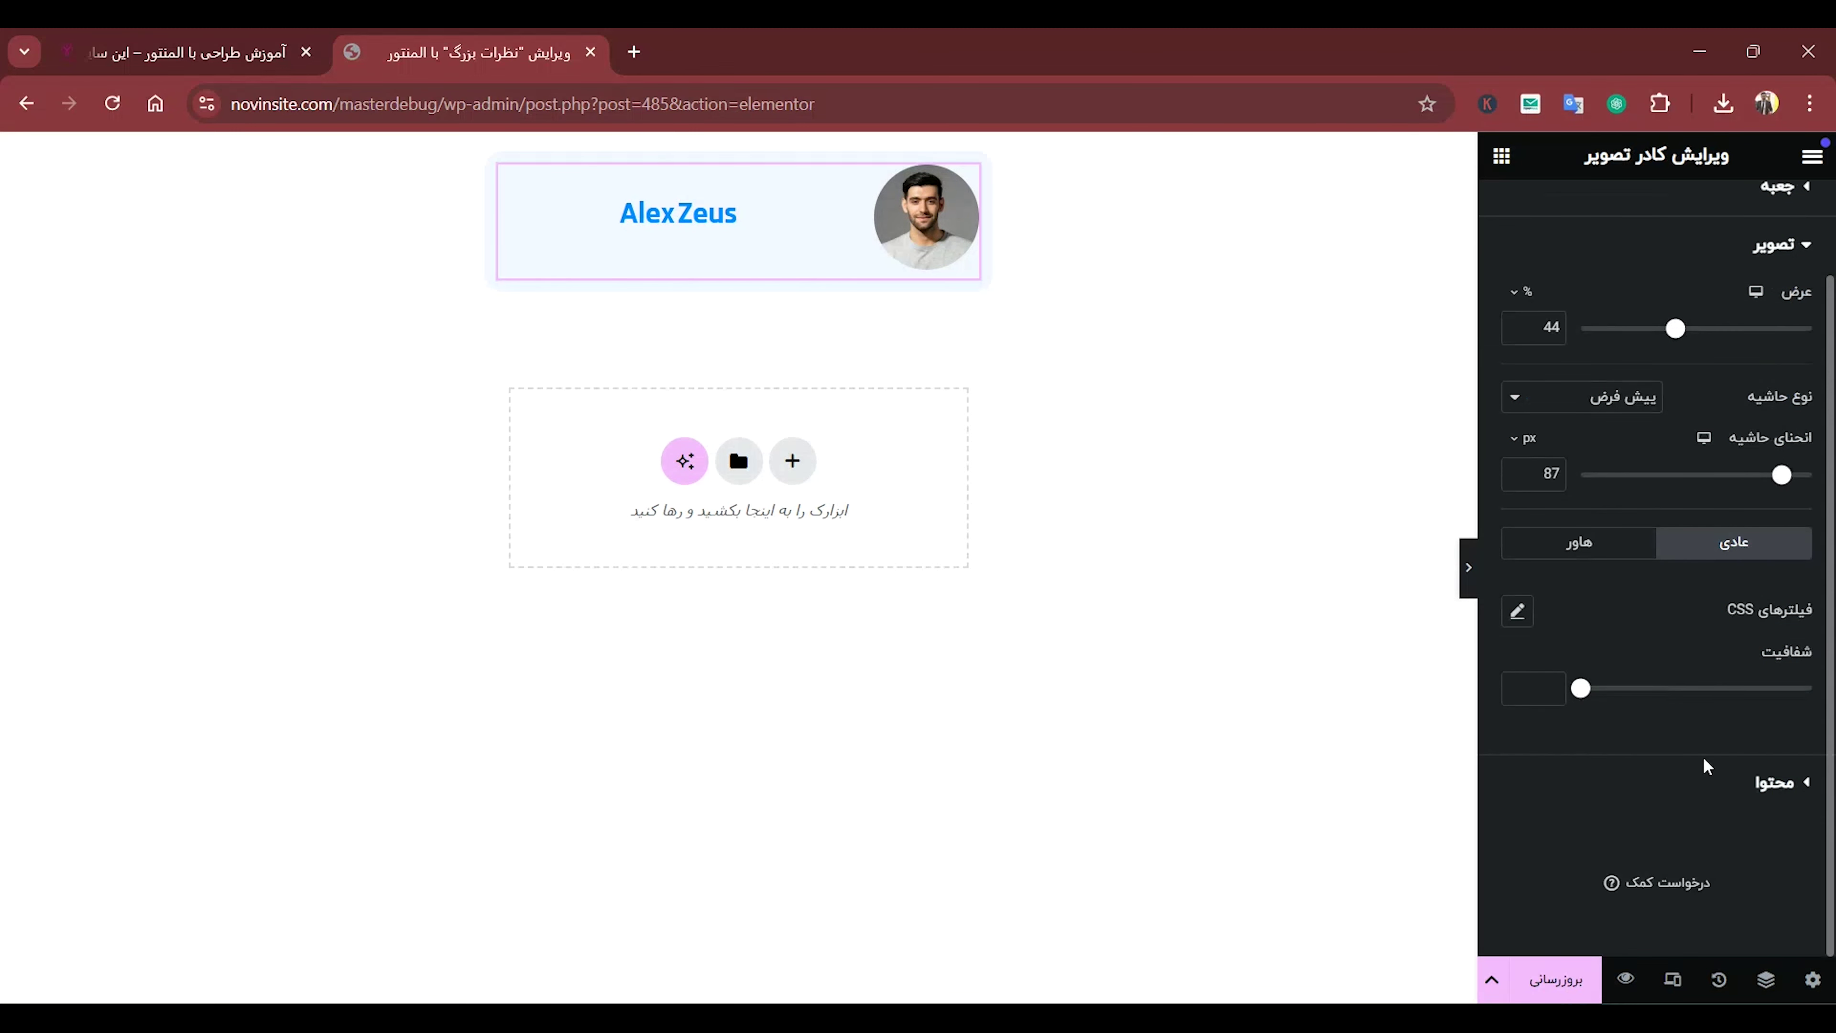
pyautogui.click(1760, 777)
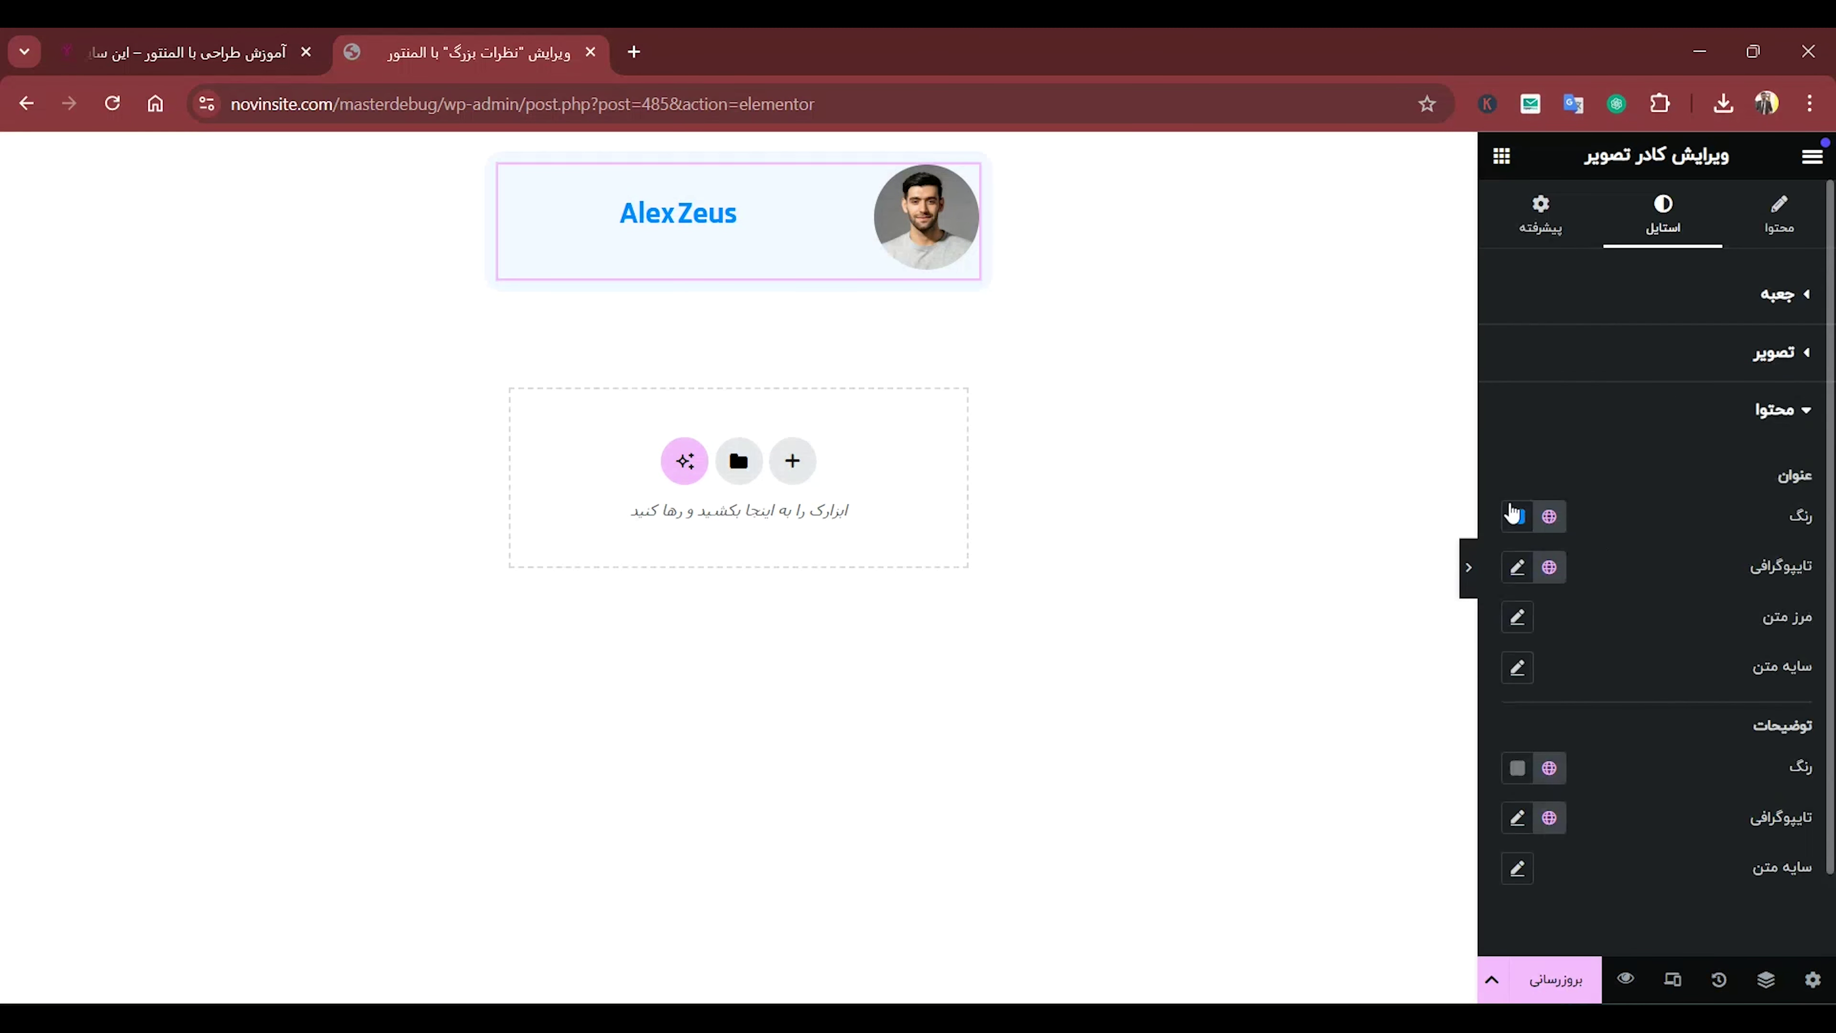
pyautogui.click(1550, 517)
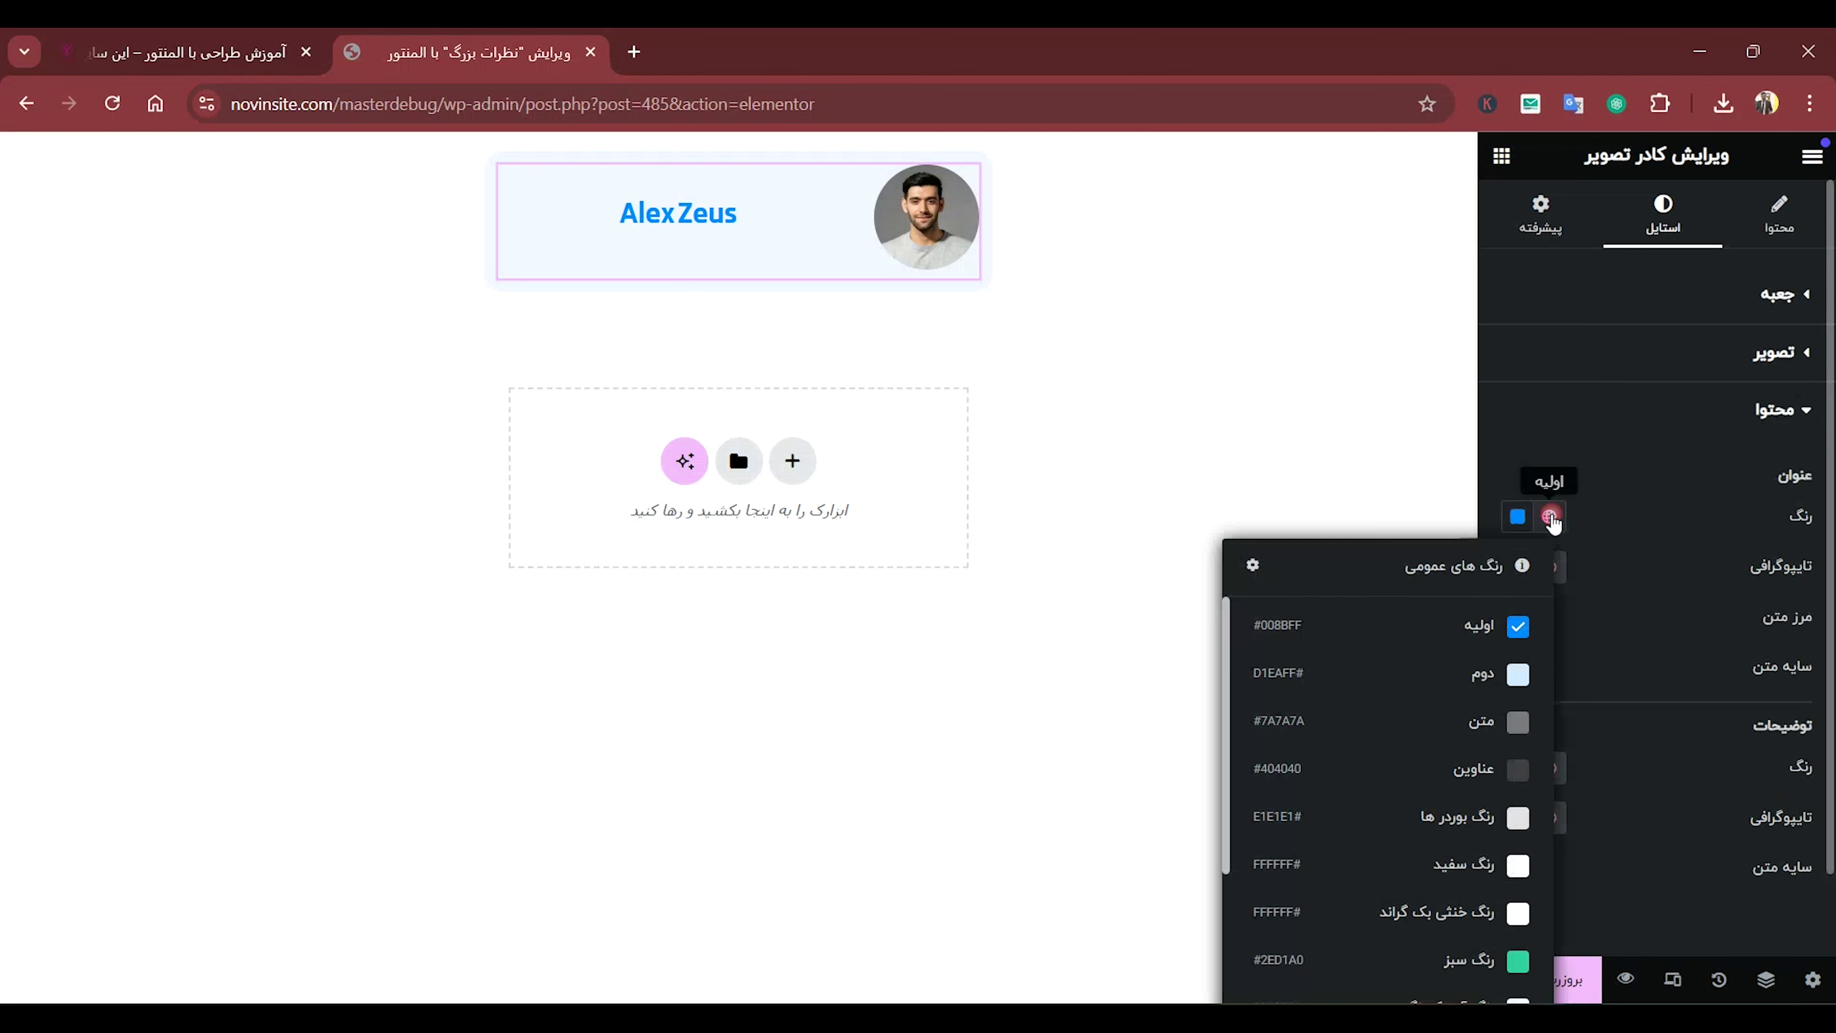
pyautogui.click(1446, 768)
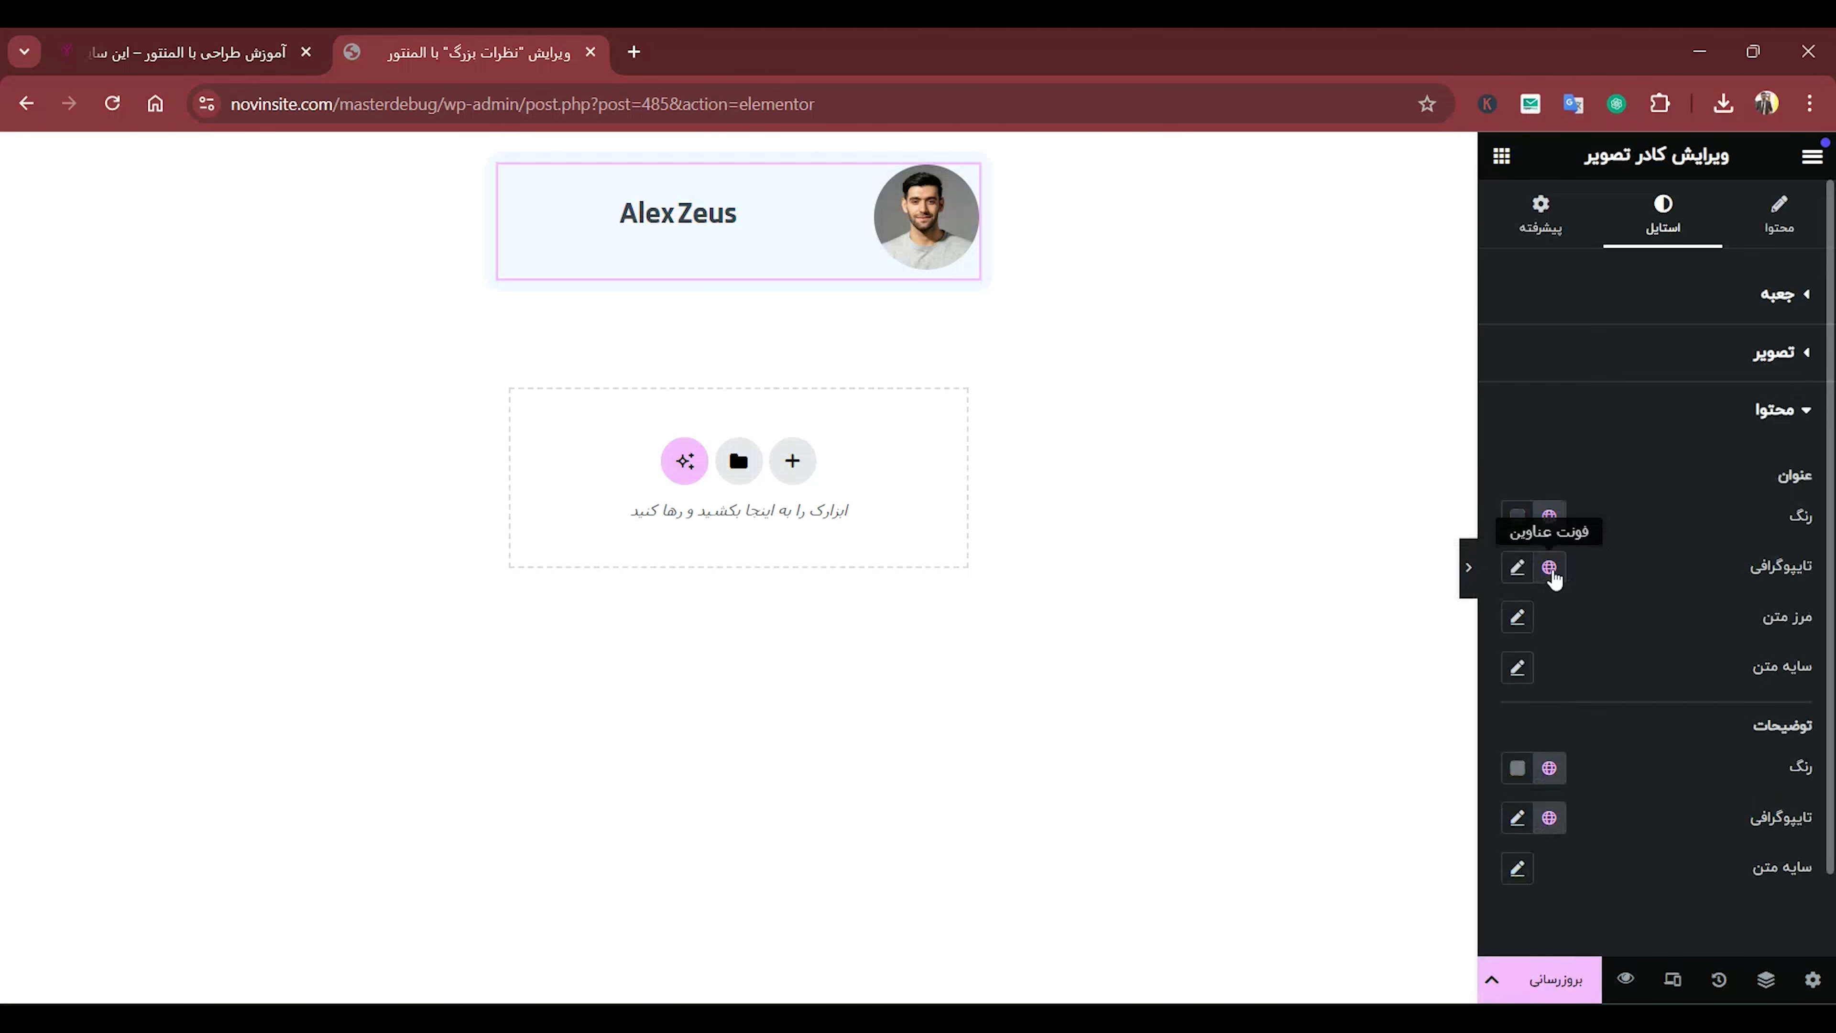
# Switch to code.txt in Notepad and copy the CSS block under #customer_image, including its 1024px media query.
pyautogui.hotkey('alt', 'Tab')
pyautogui.hotkey('alt', 'Tab')
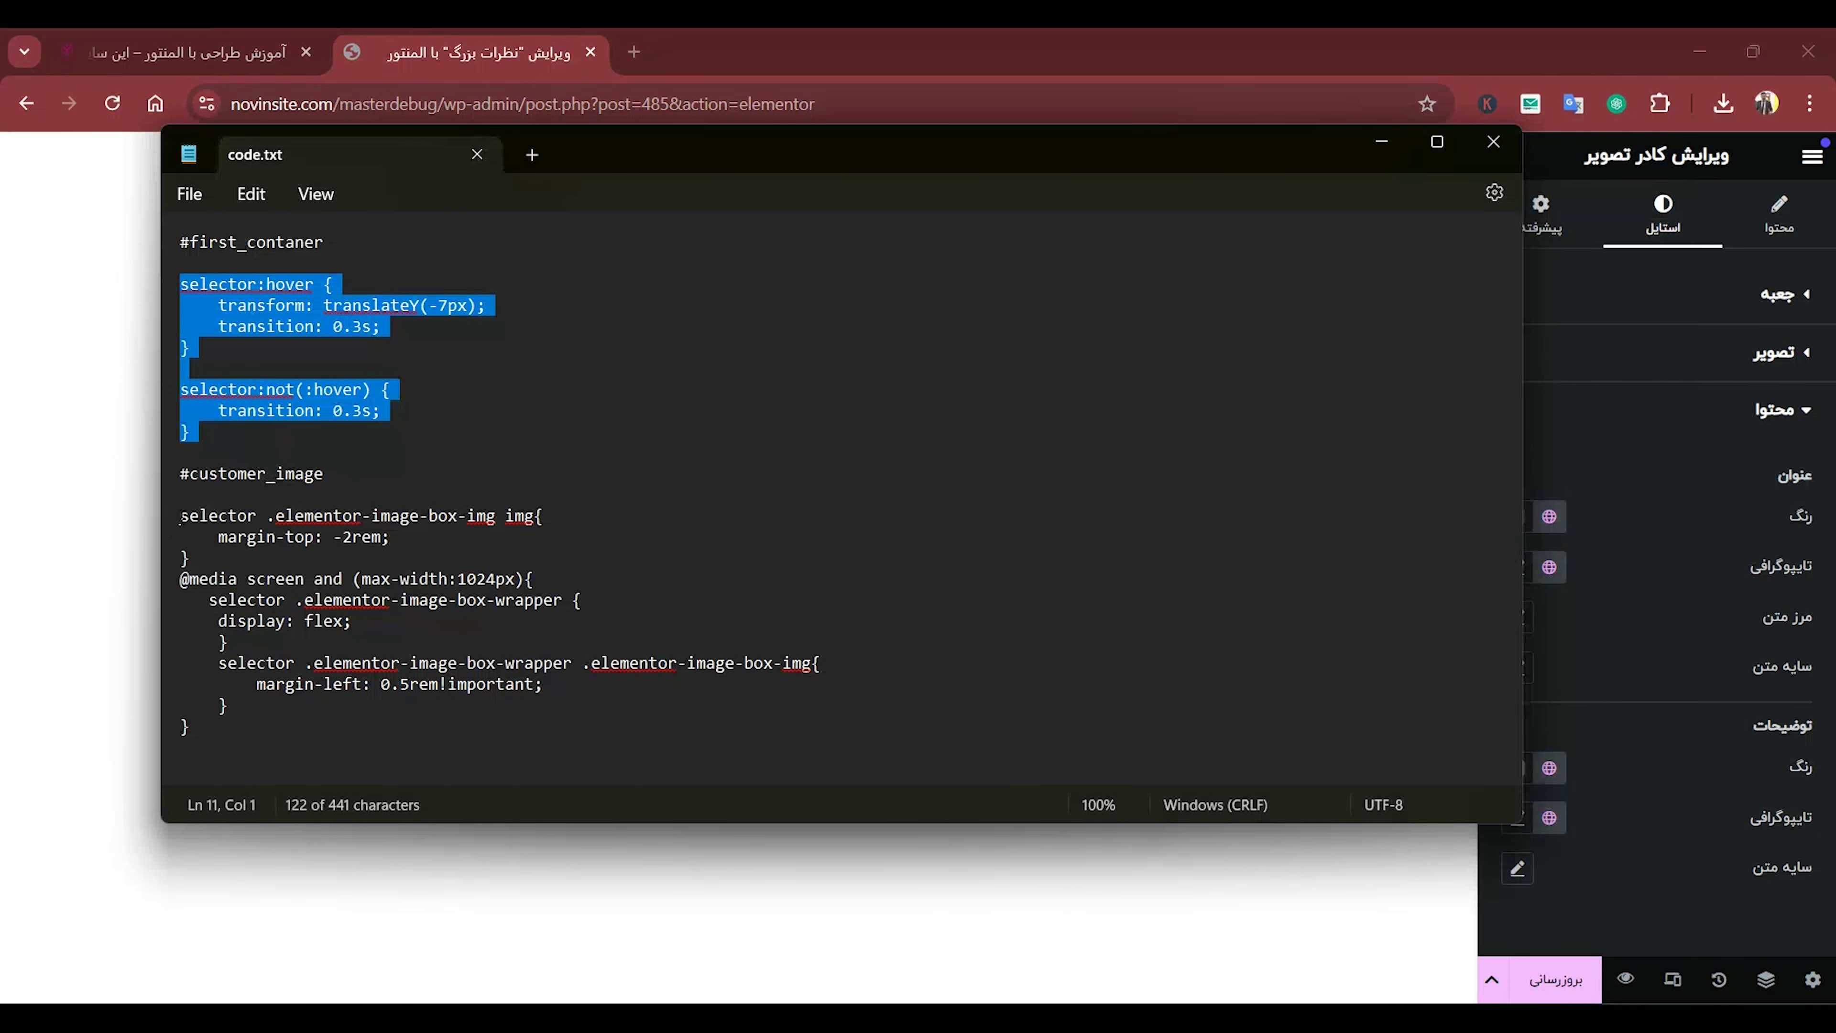
pyautogui.moveTo(181, 515); pyautogui.dragTo(264, 727)
pyautogui.click(1616, 412)
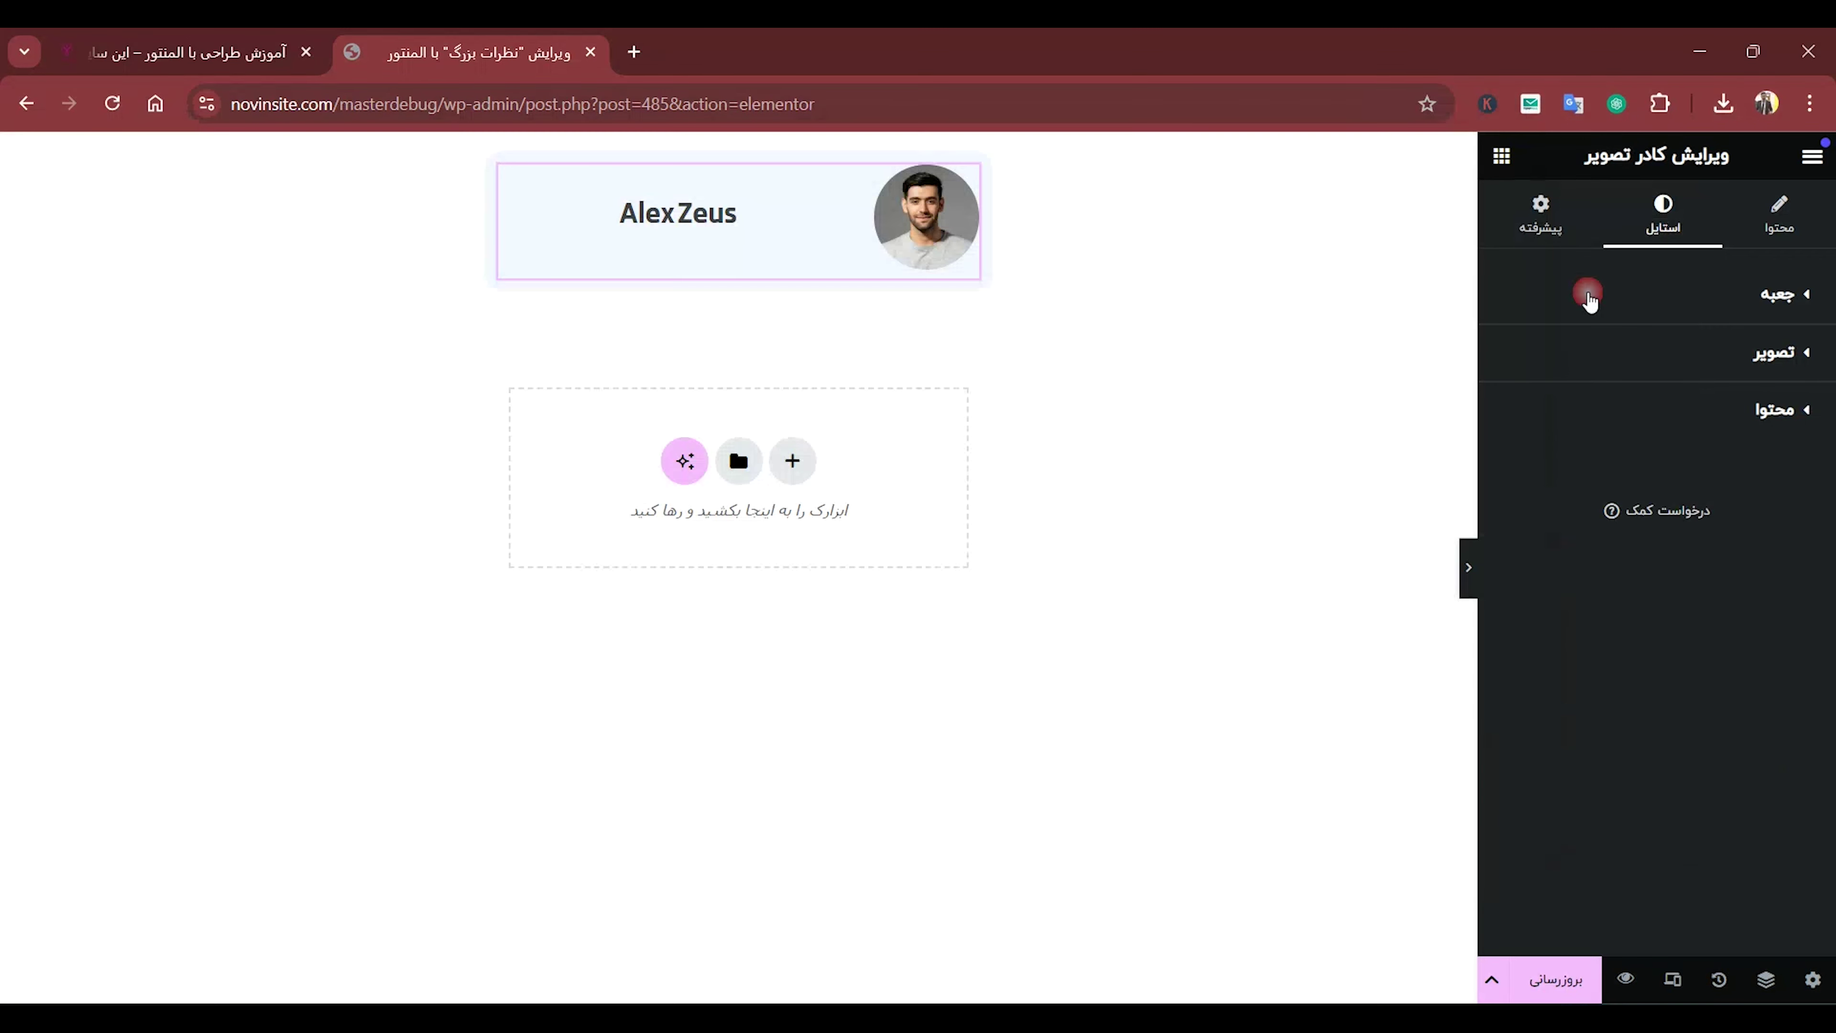
# Add the copied code to the image box's custom CSS, giving the picture a -2rem top margin and a flex wrapper up to 1024px.
pyautogui.click(1569, 219)
pyautogui.scroll(-10, 1699, 810)
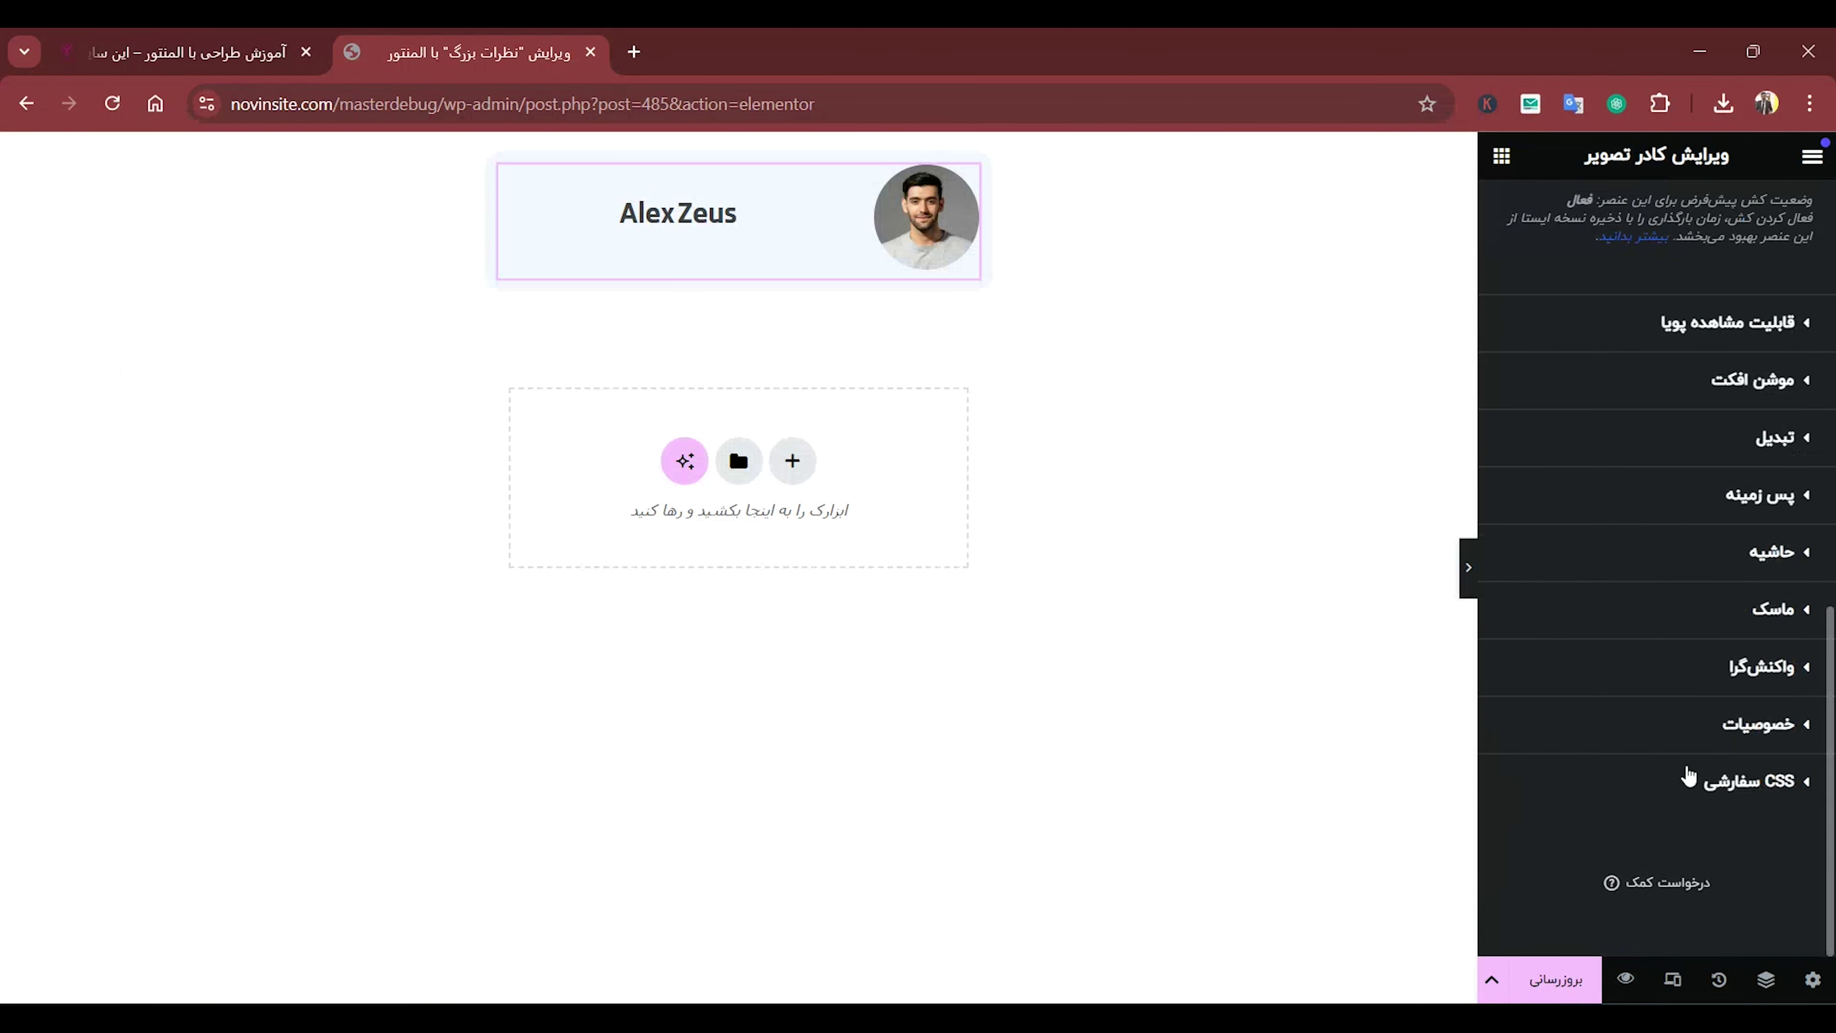
pyautogui.click(1748, 786)
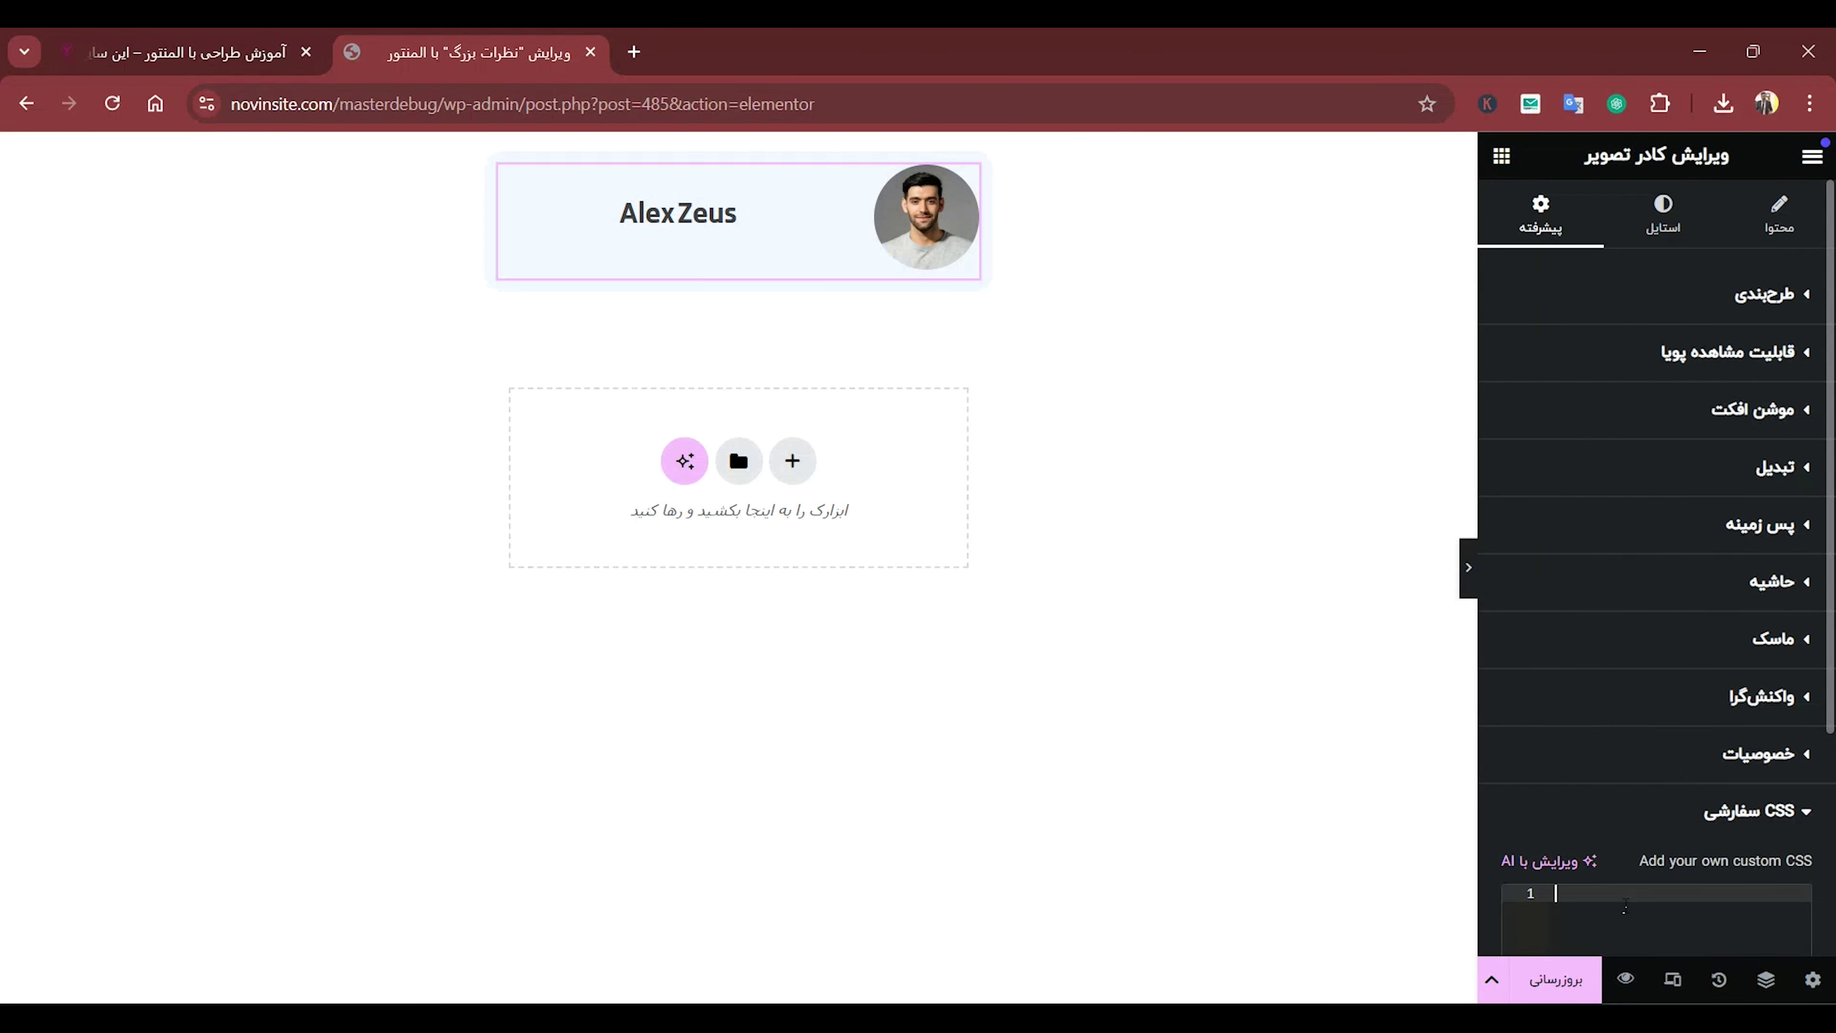
pyautogui.write('selector .elementor-image-box-img img{     margin-top: -2rem; }')
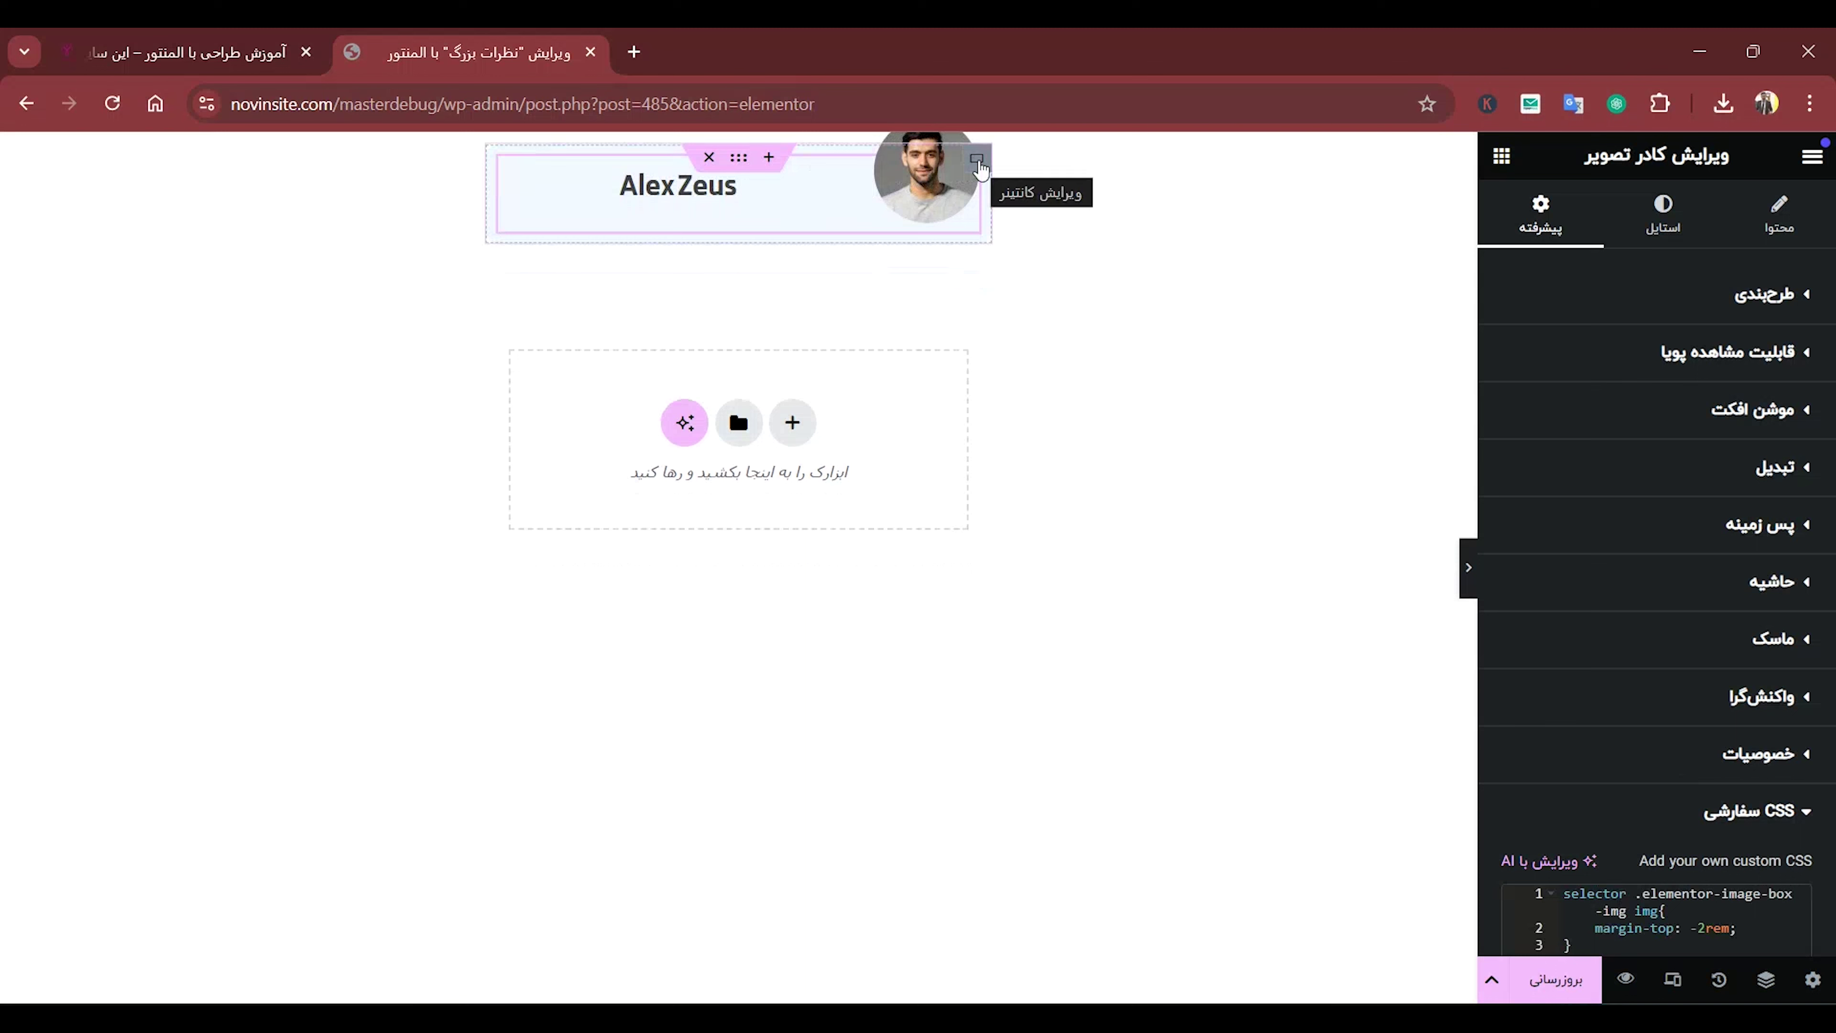
pyautogui.click(821, 189)
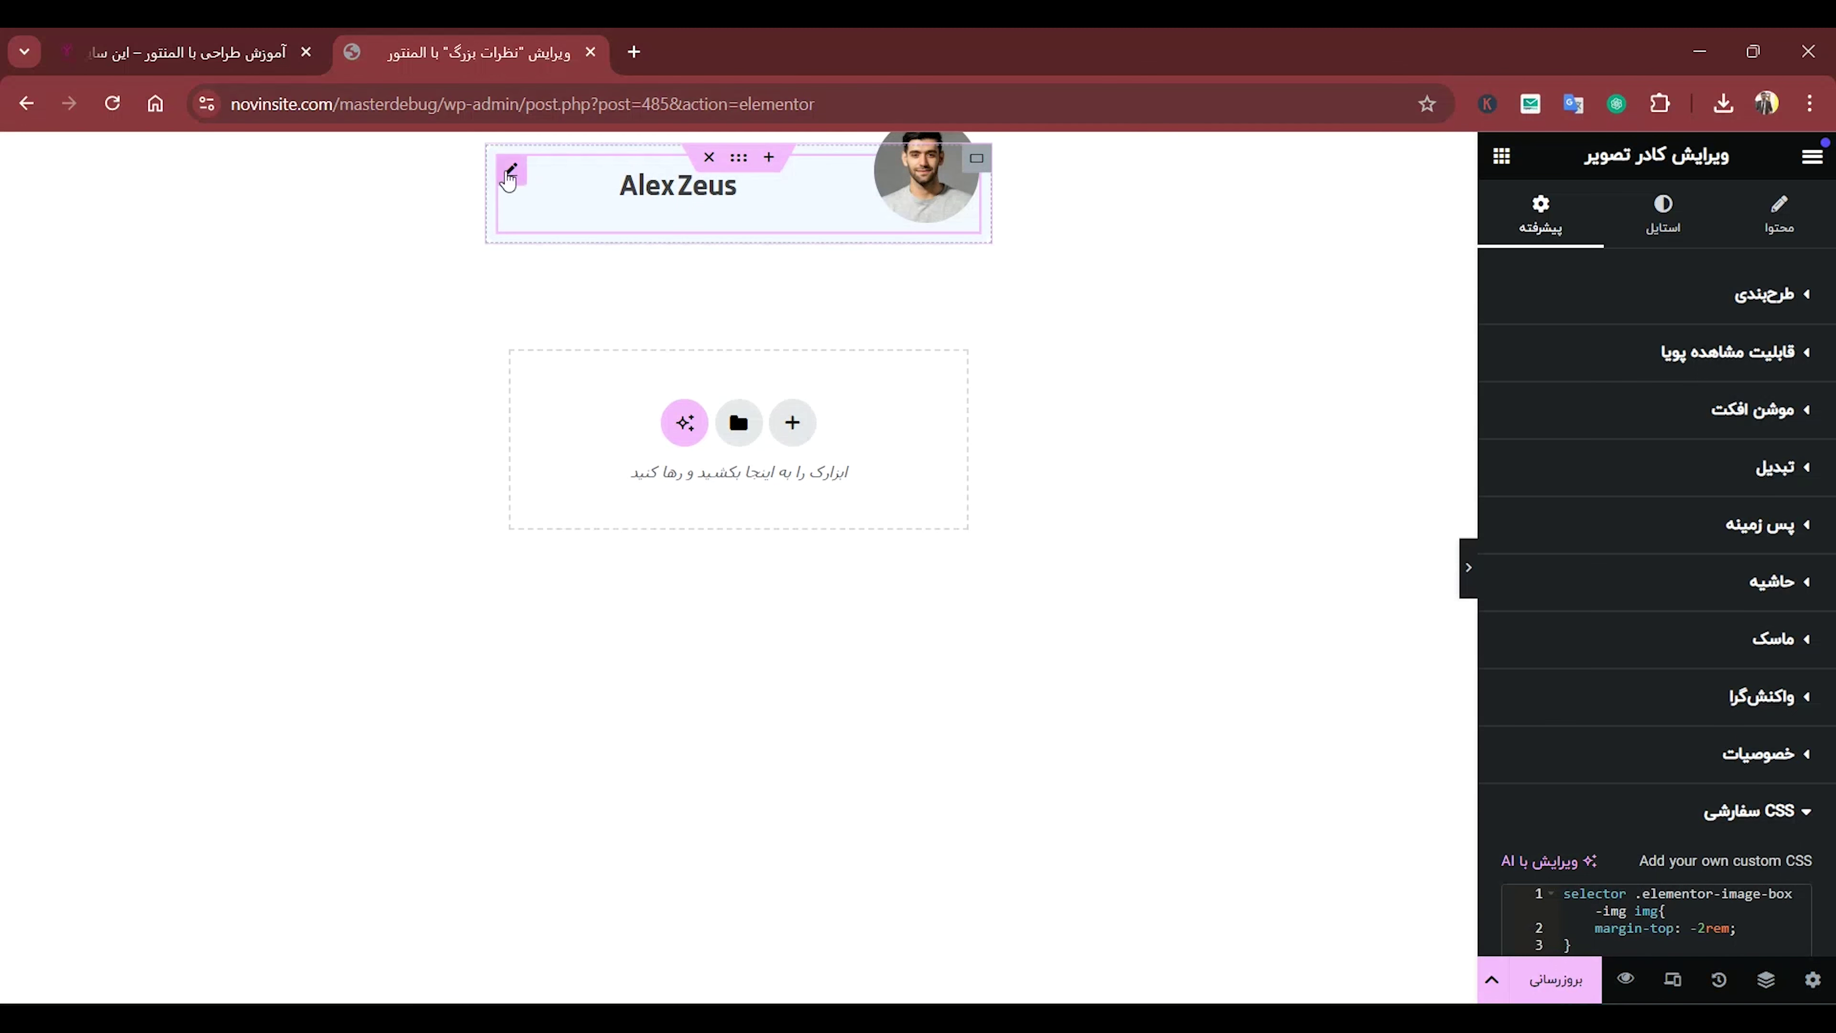
pyautogui.scroll(-2, 1587, 275)
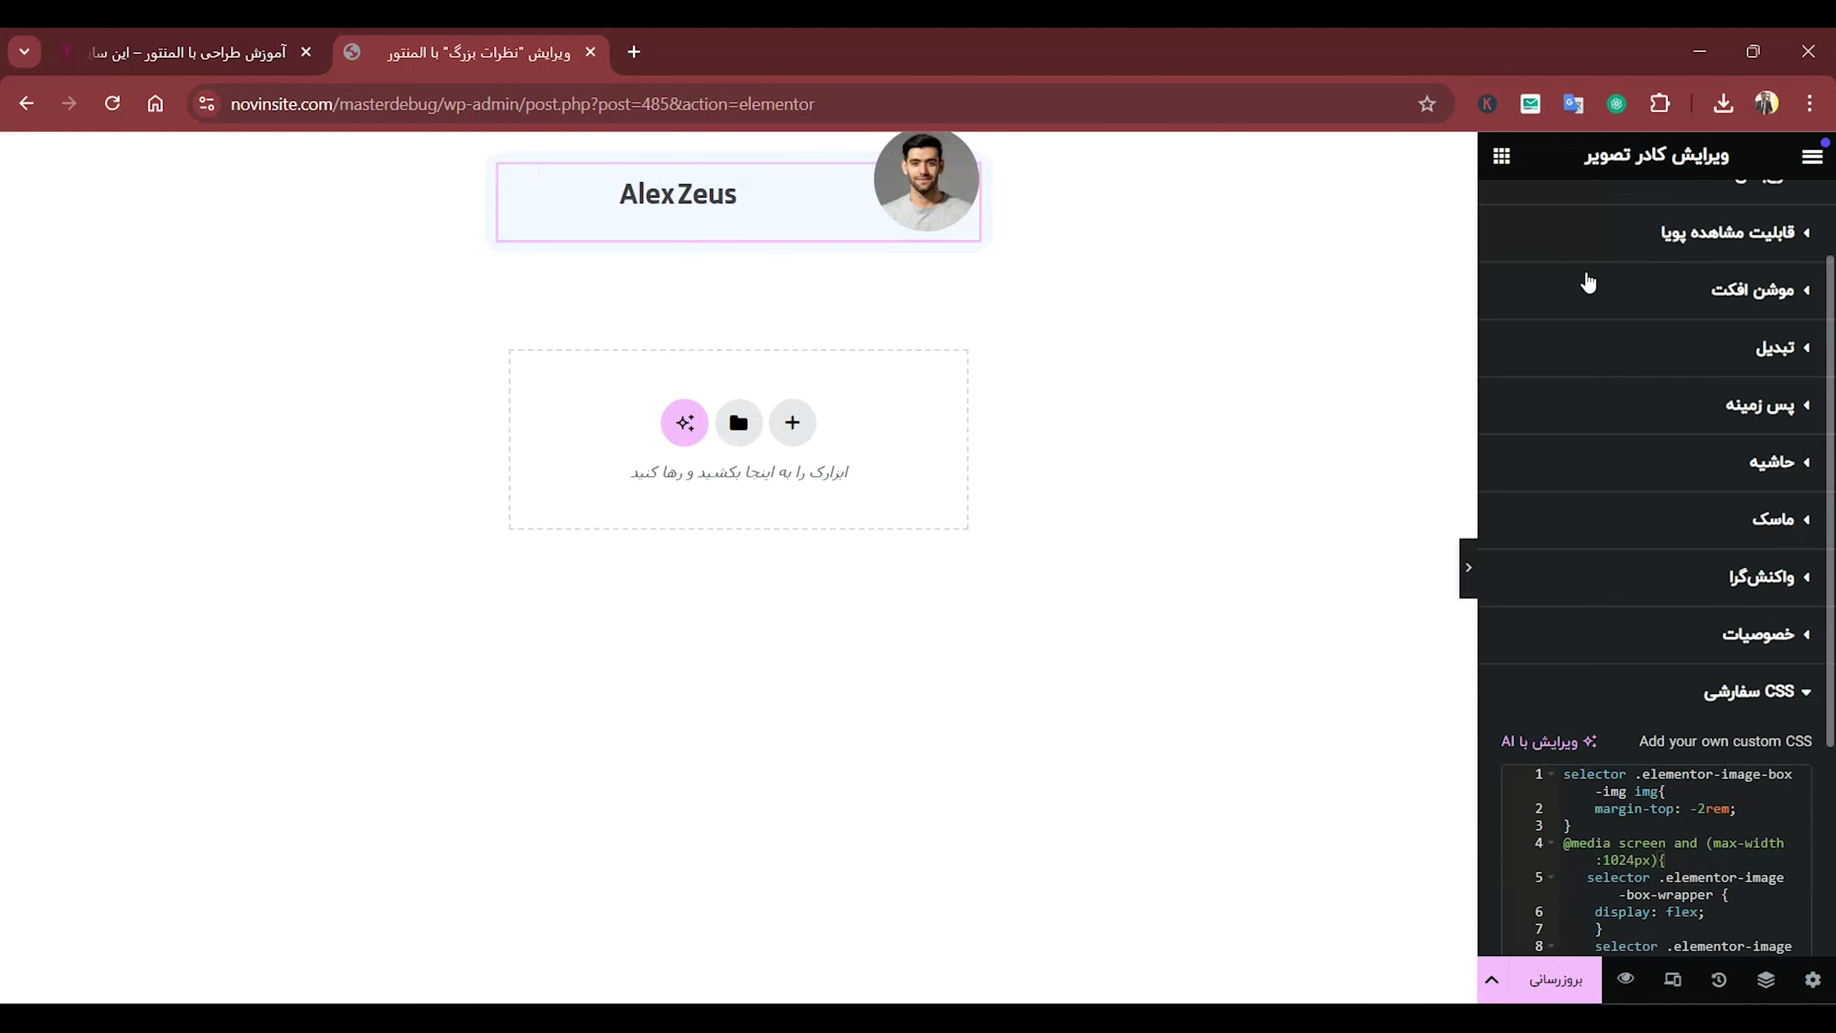
# Try center for the image box's Align Self and settle on start (آغاز).
pyautogui.click(1588, 282)
pyautogui.click(1619, 295)
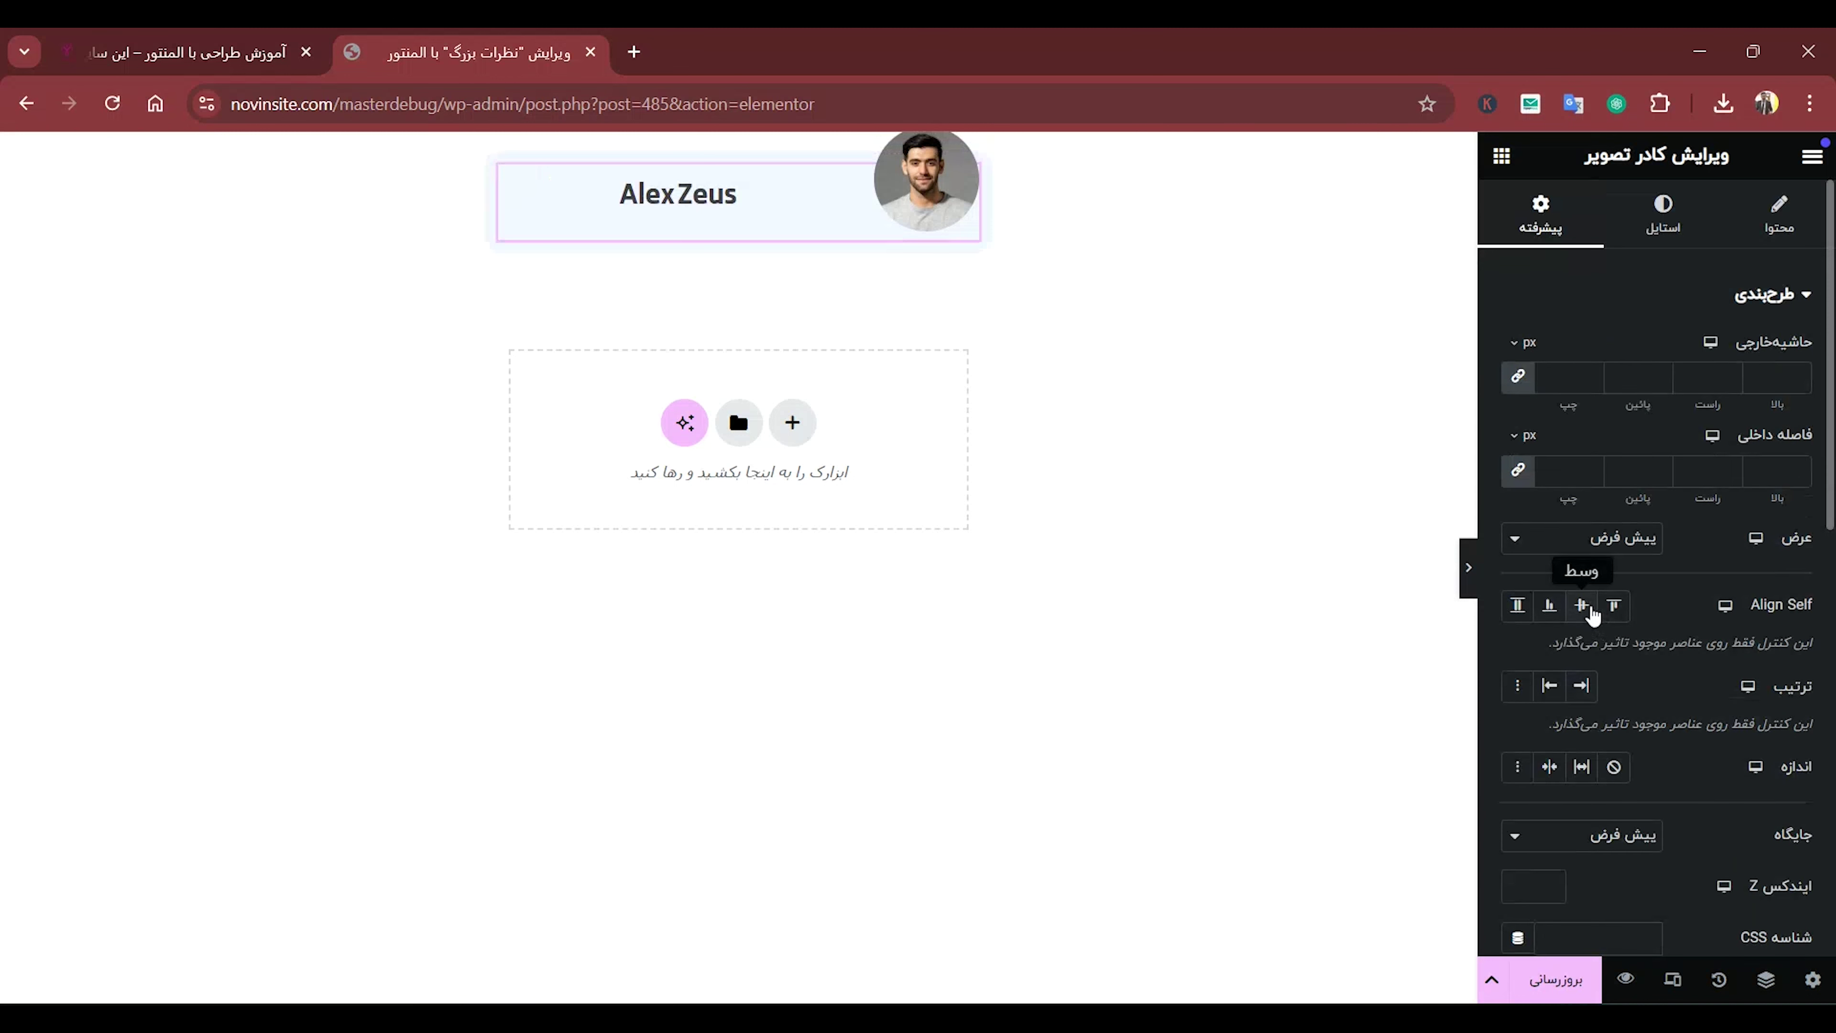
pyautogui.click(1593, 612)
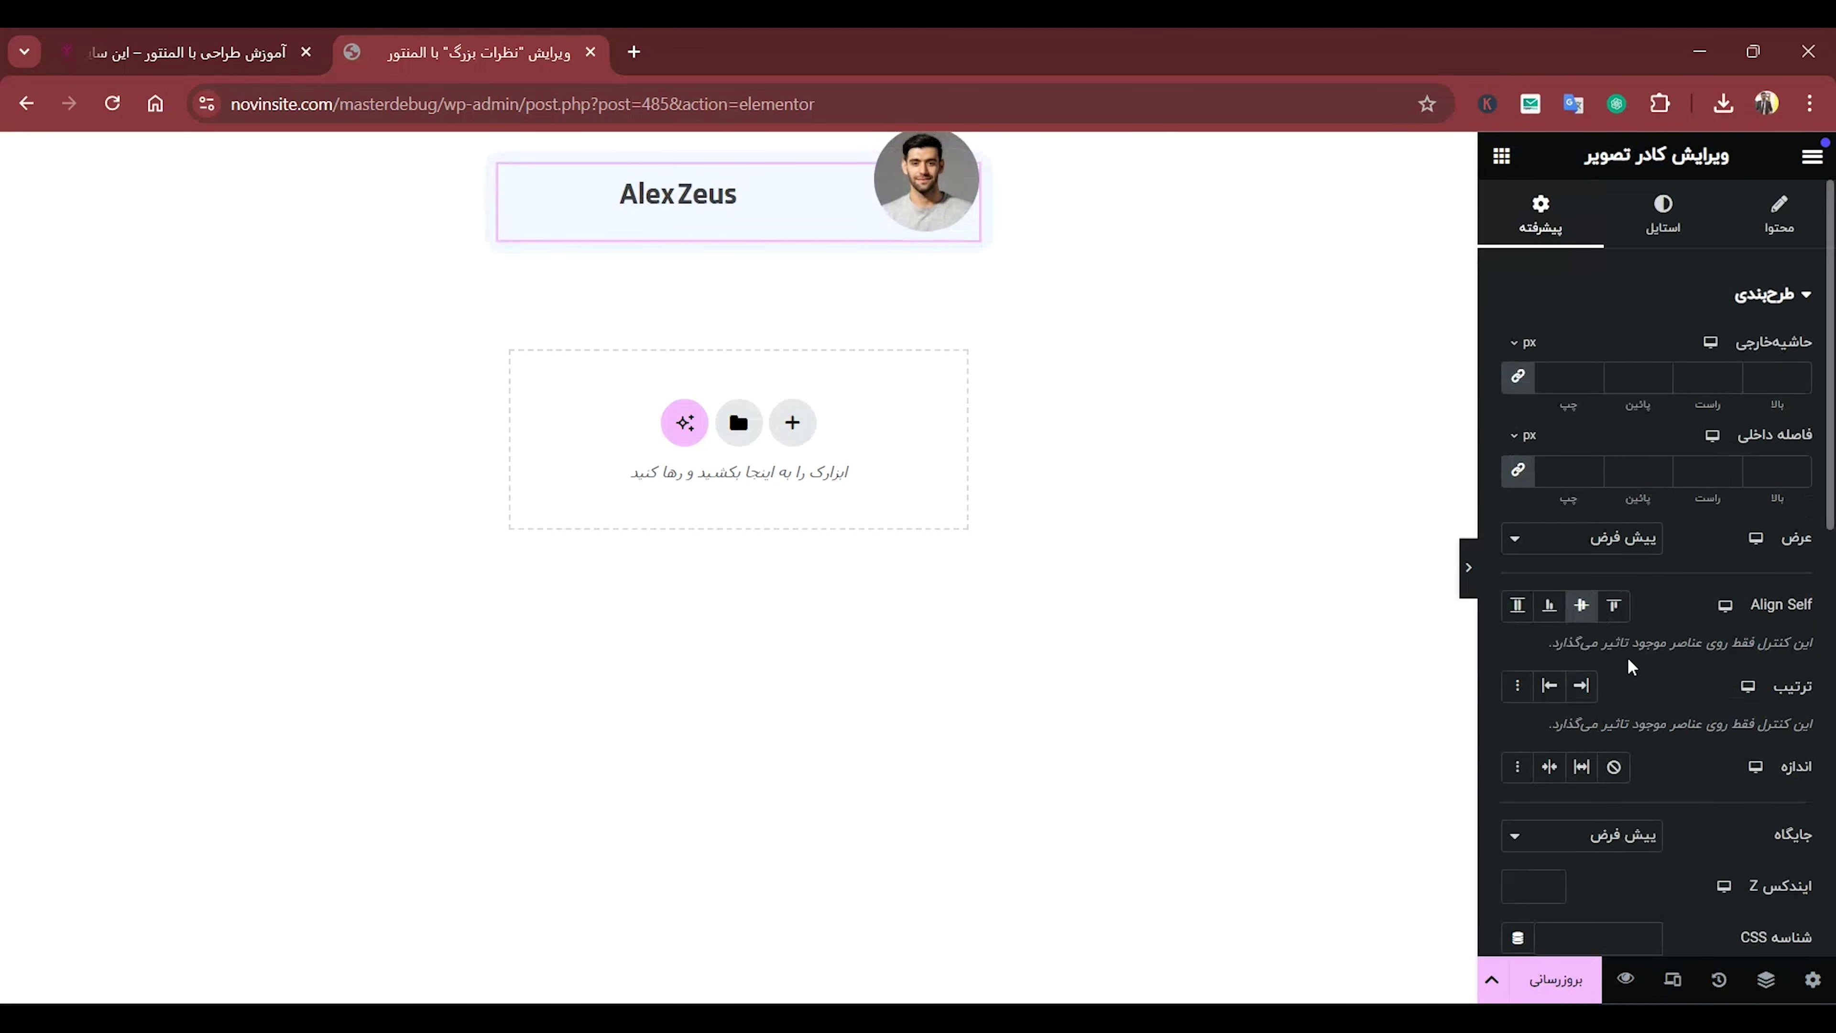
pyautogui.click(1618, 614)
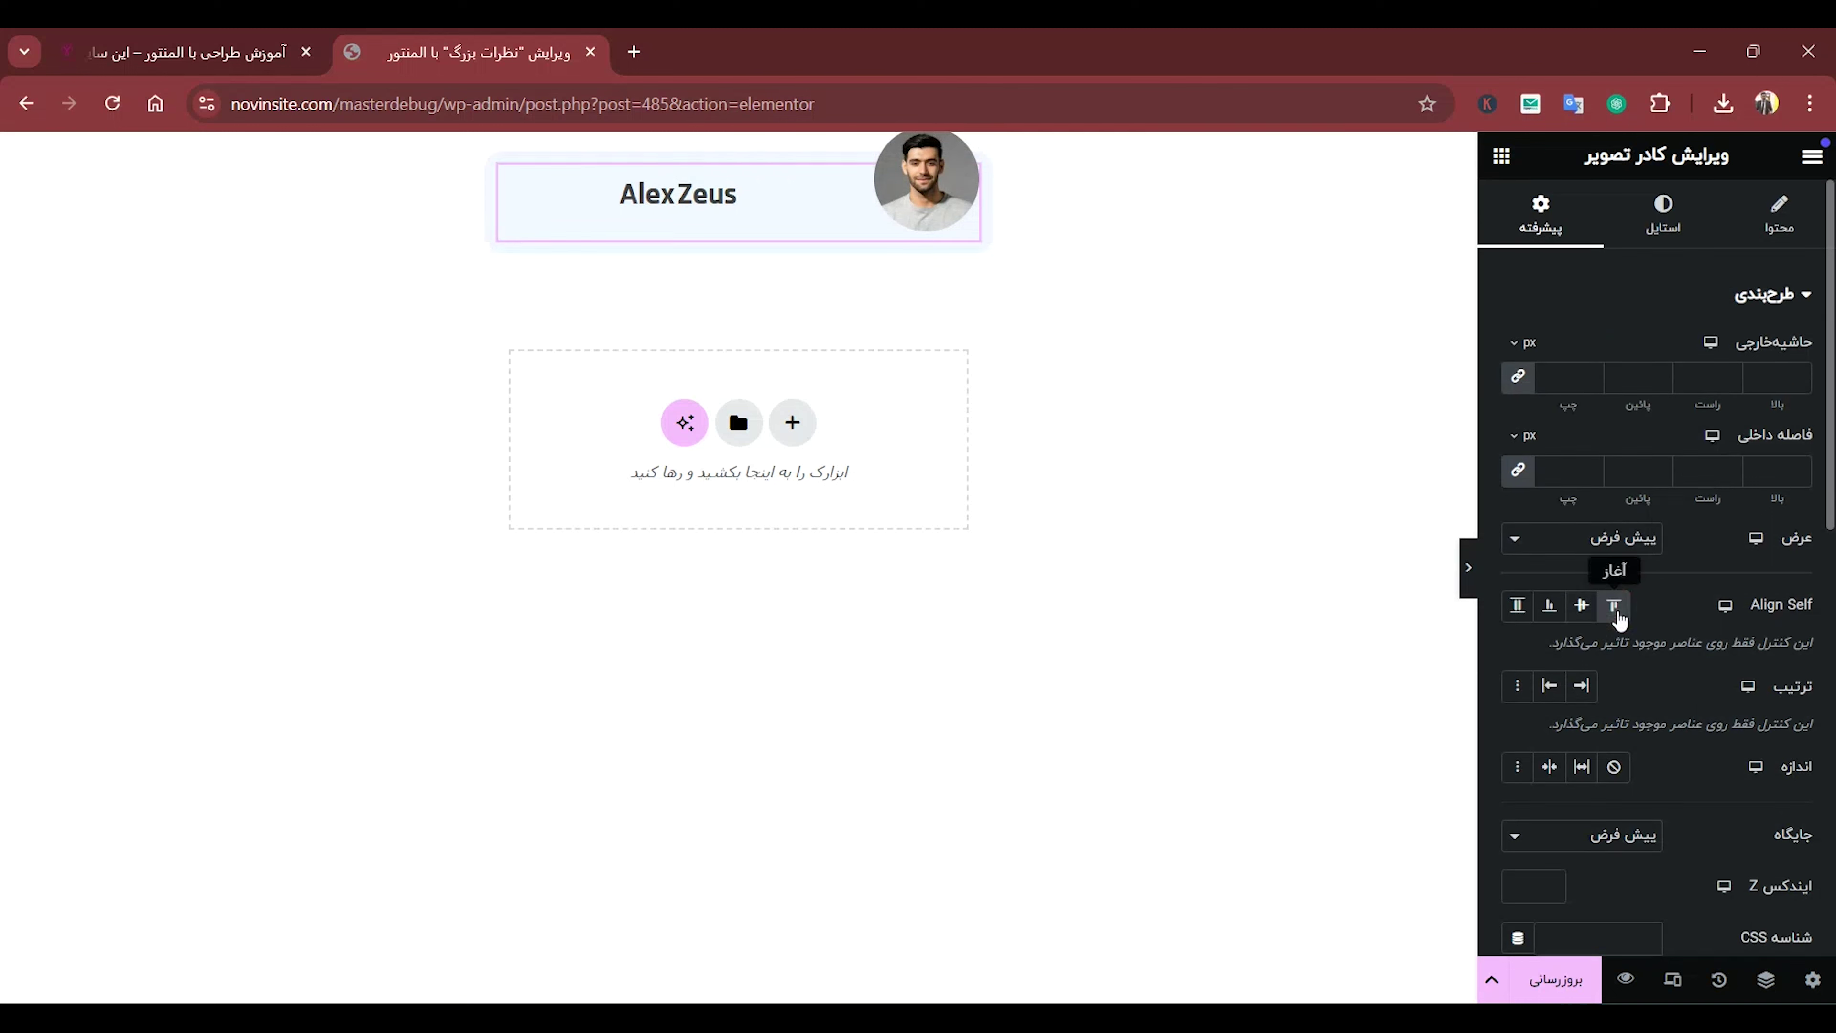
# Try an outer margin of -5 px on all sides of the image box and clear it.
pyautogui.click(1763, 225)
pyautogui.click(1538, 216)
pyautogui.click(1520, 379)
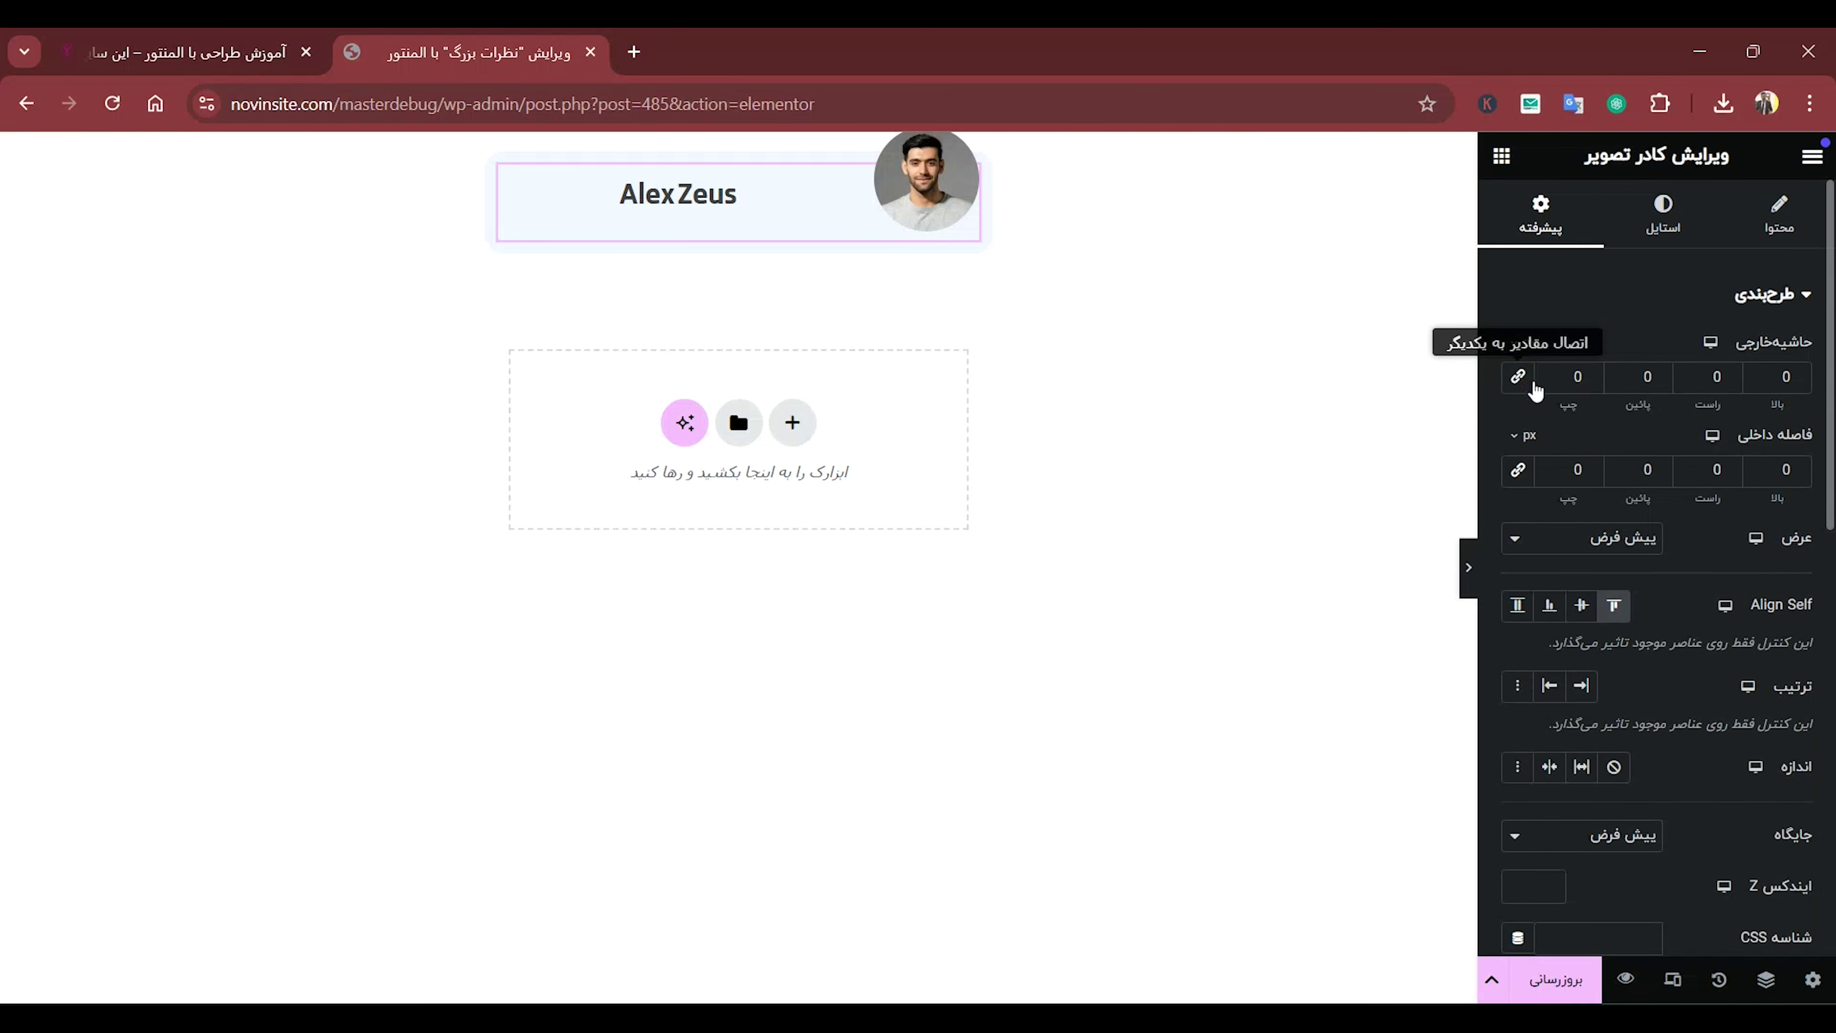
pyautogui.click(1550, 382)
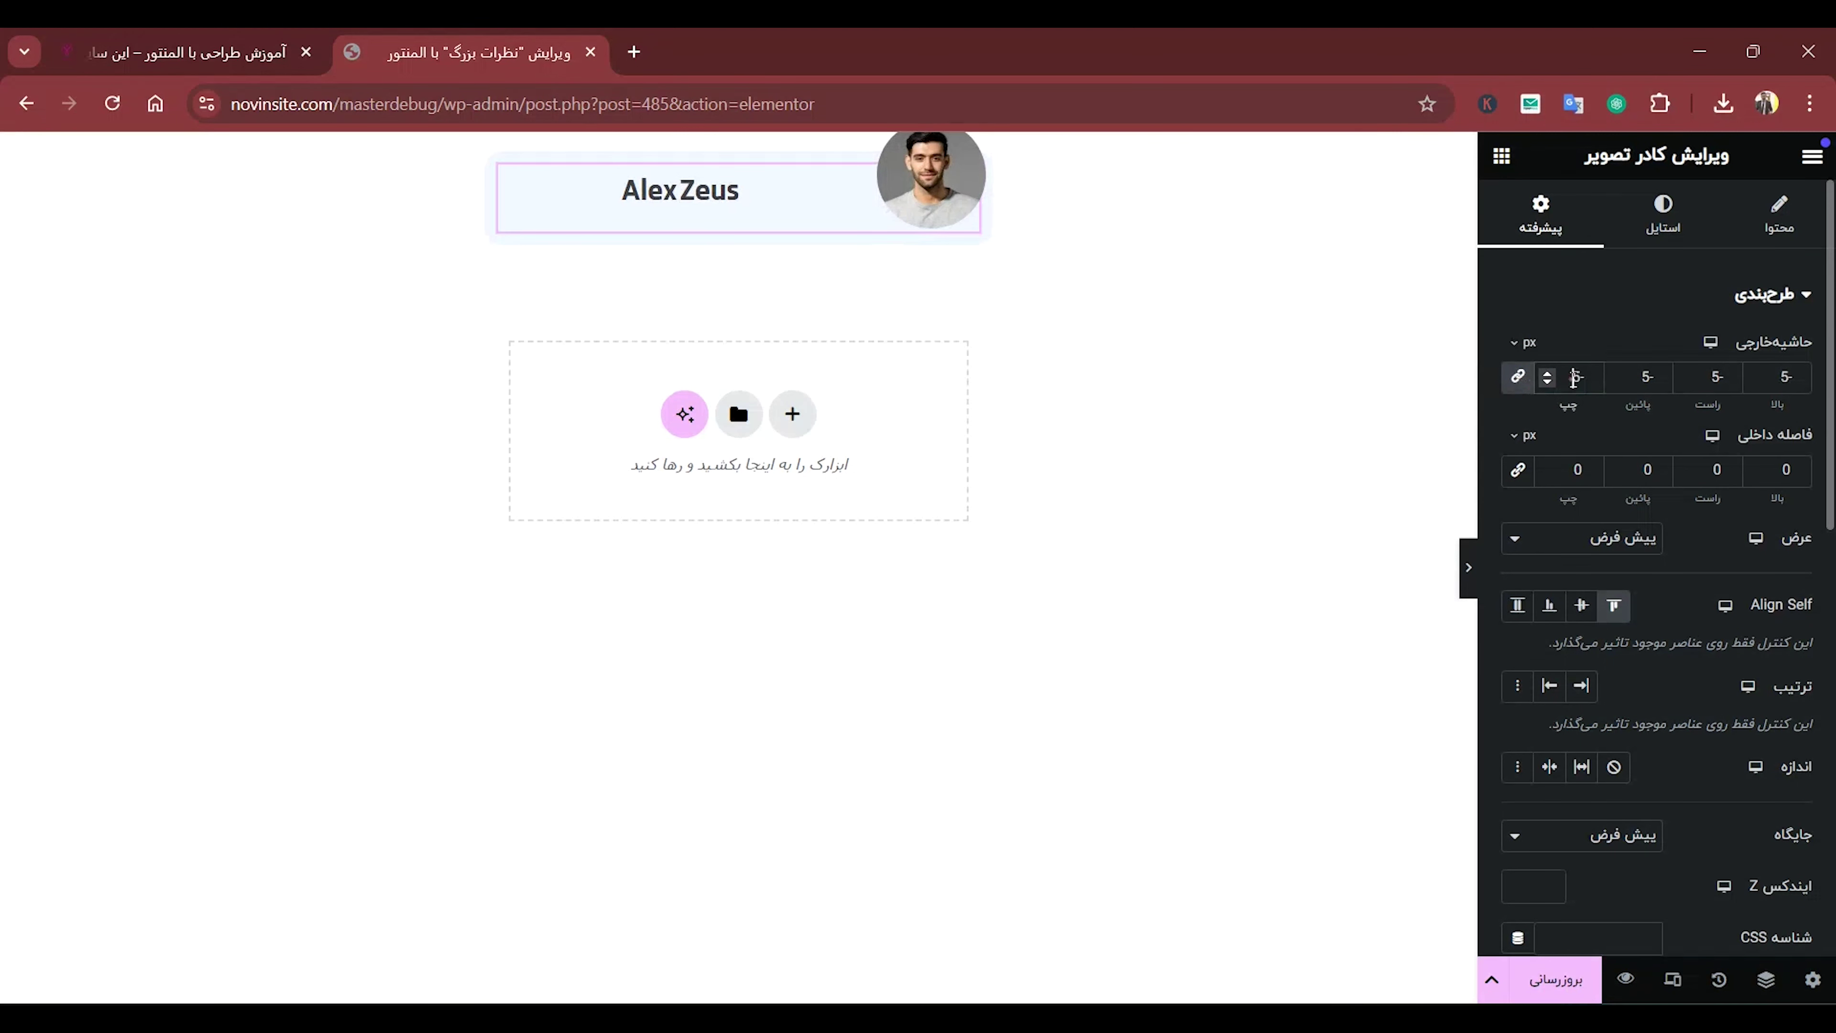
pyautogui.click(1570, 379)
pyautogui.press('BackSpace')
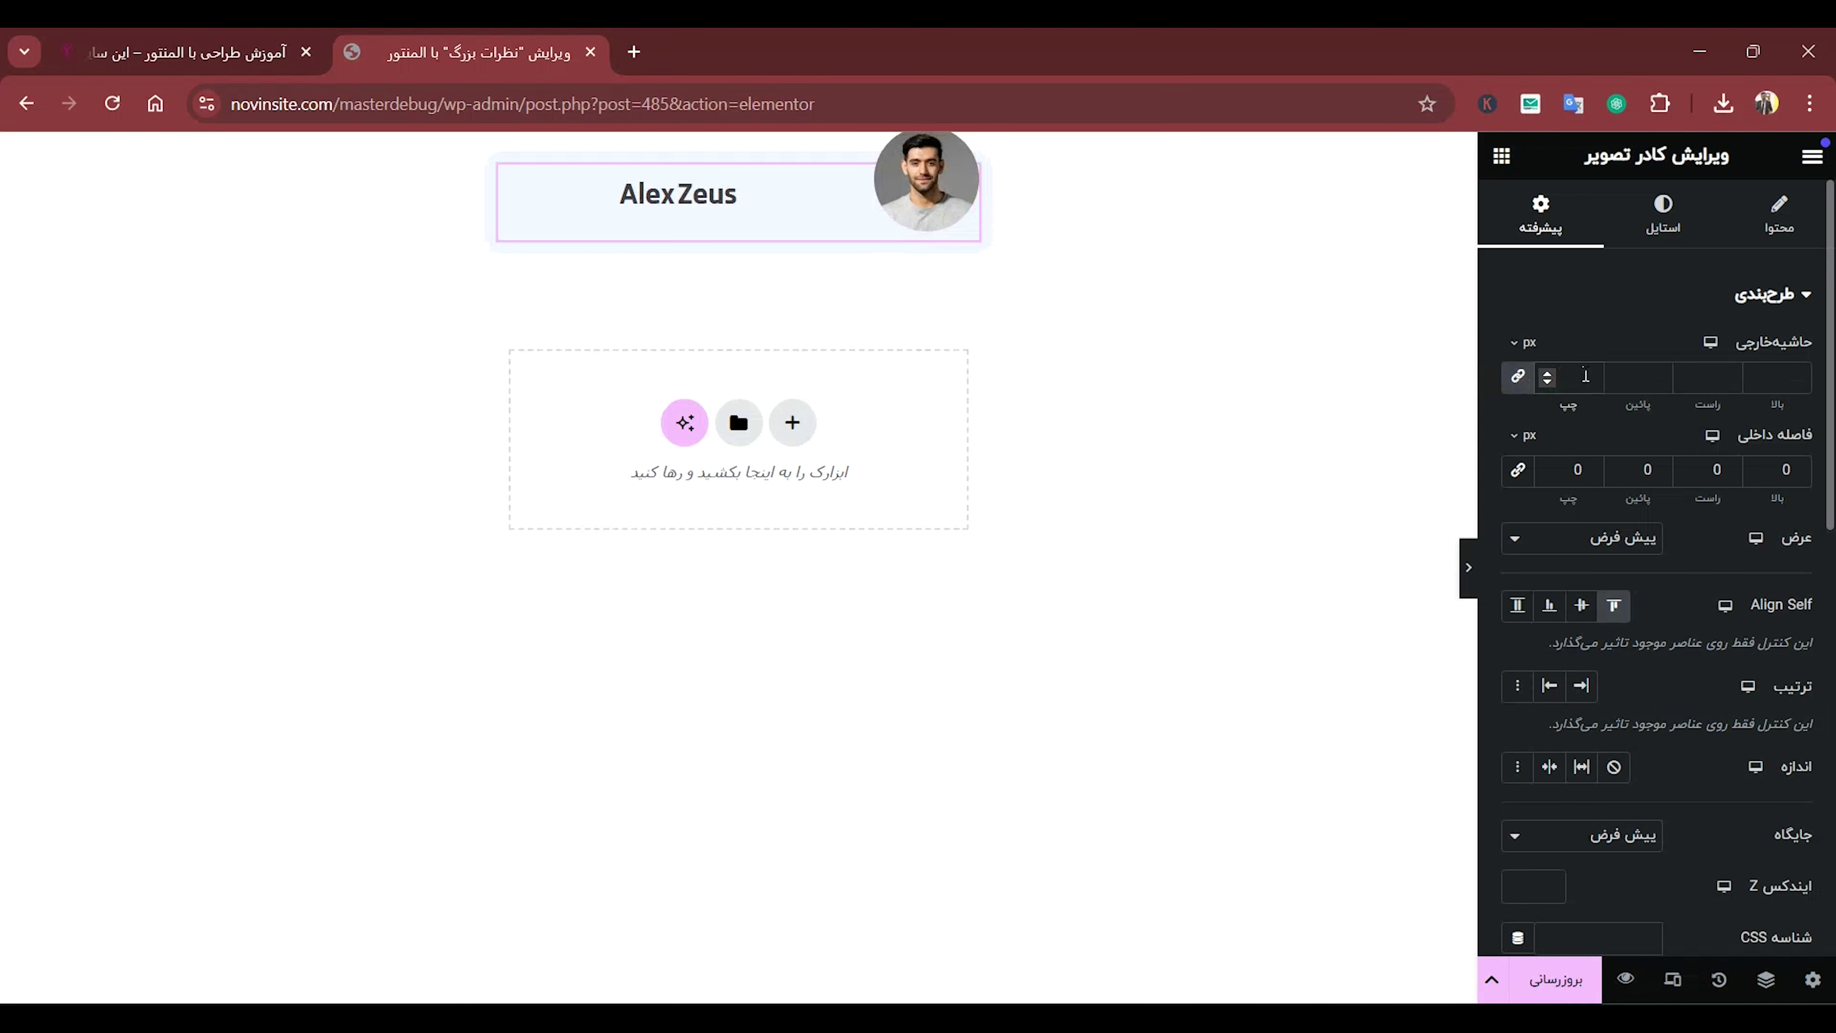
# Try a content spacing (فاصله محتوا) on the image box and clear the value.
pyautogui.click(1665, 215)
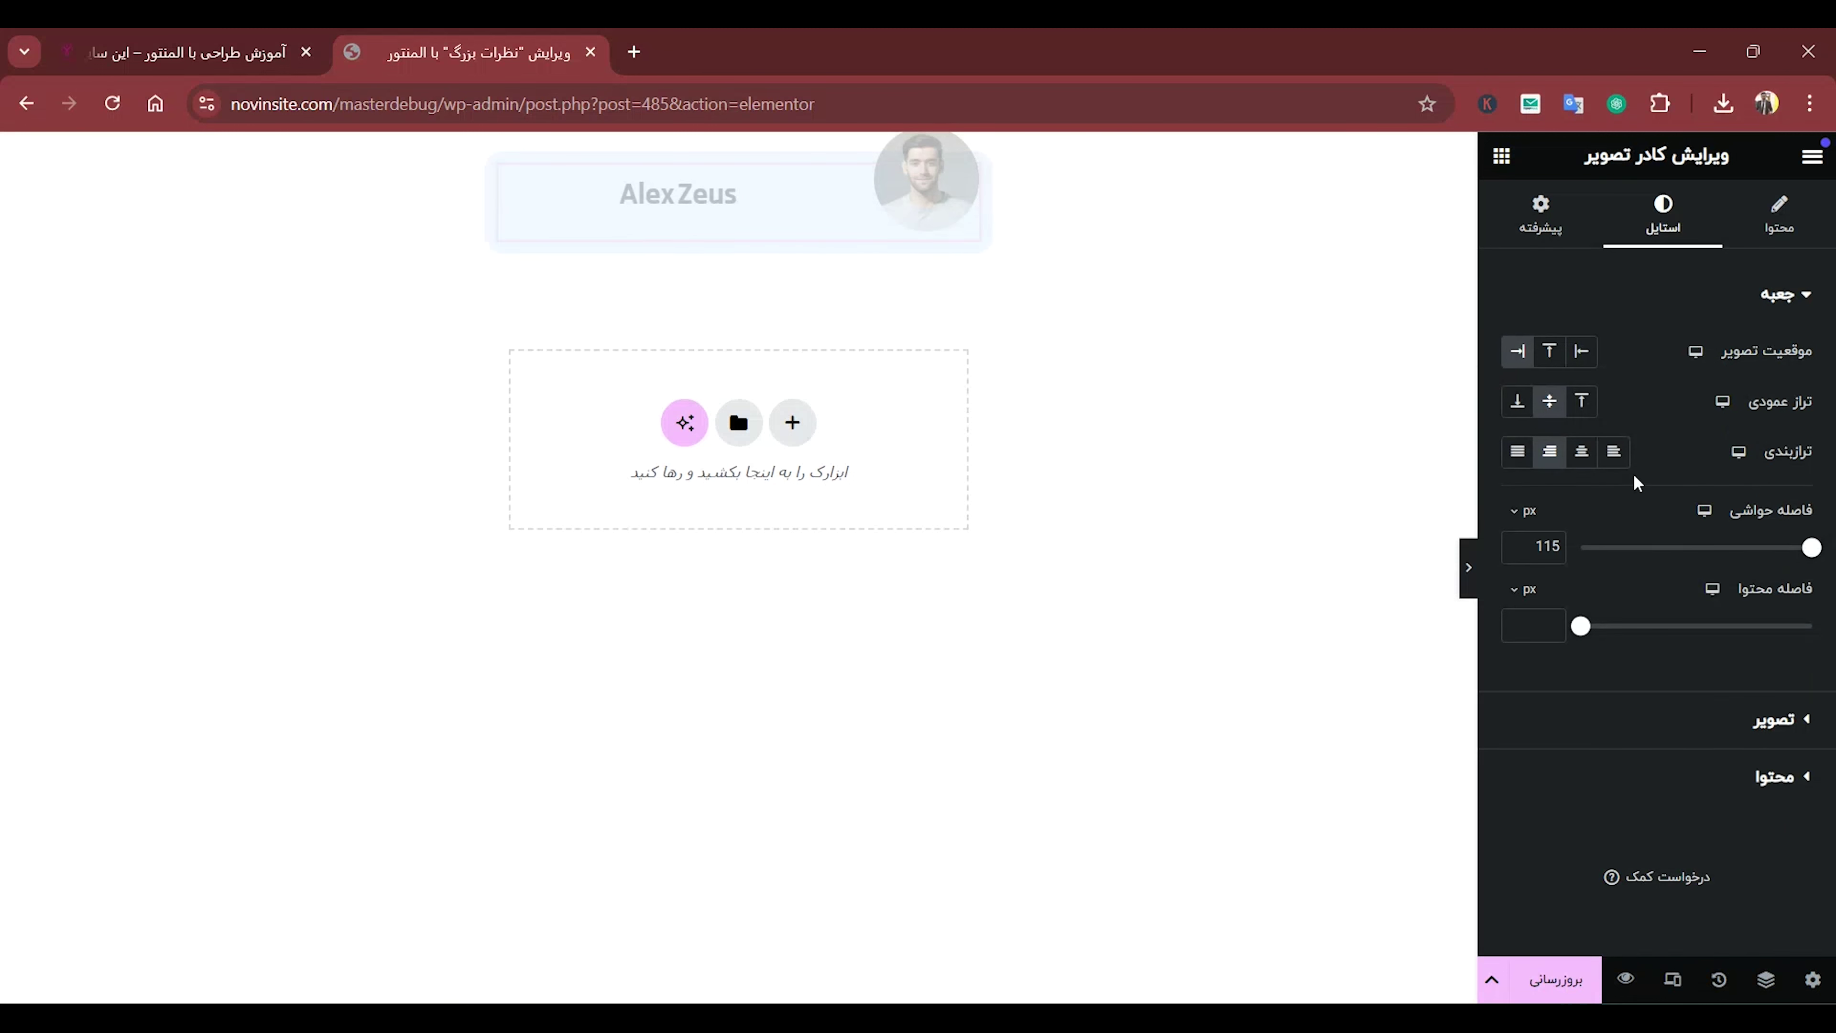
pyautogui.rightClick(1580, 620)
pyautogui.click(1600, 600)
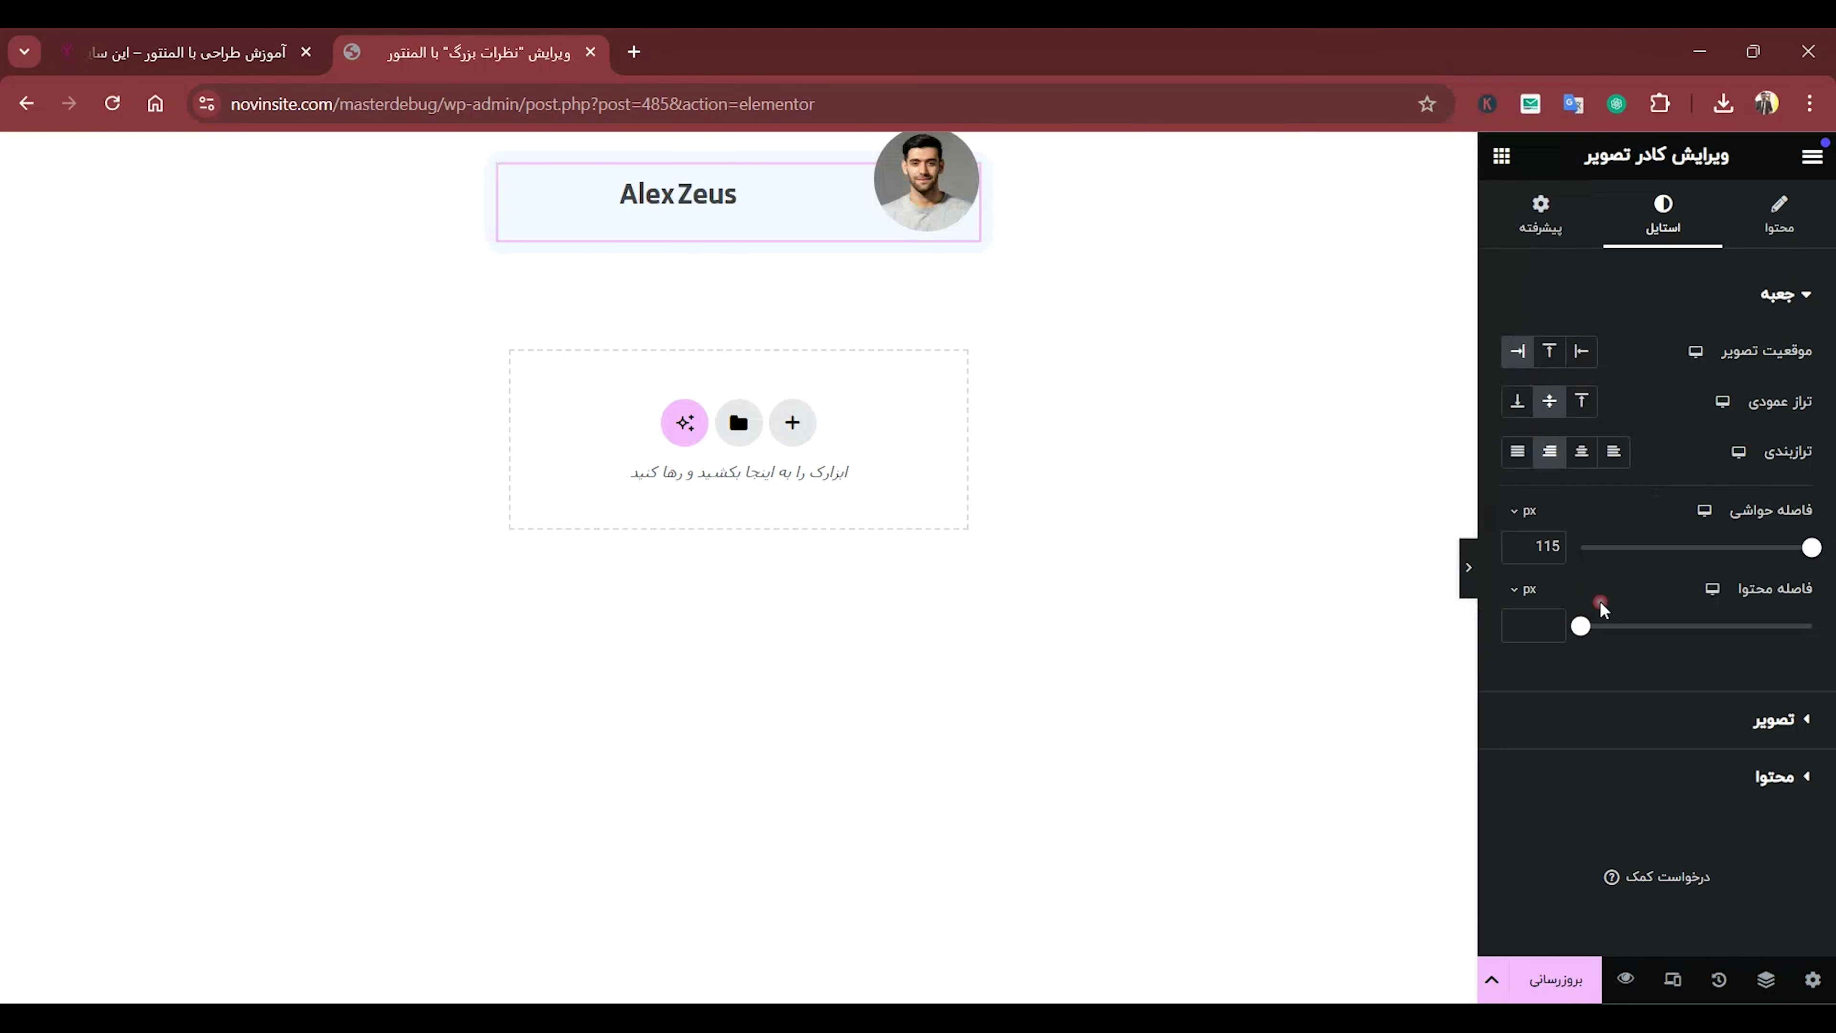
pyautogui.moveTo(1581, 627)
pyautogui.mouseDown()
pyautogui.moveTo(1619, 626)
pyautogui.moveTo(1602, 626)
pyautogui.mouseUp()
pyautogui.click(1562, 624)
pyautogui.press('BackSpace')
# Reduce the image box's image spacing (فاصله حواشی) to 10 px.
pyautogui.doubleClick(1553, 553)
pyautogui.moveTo(1811, 548); pyautogui.dragTo(1605, 580)
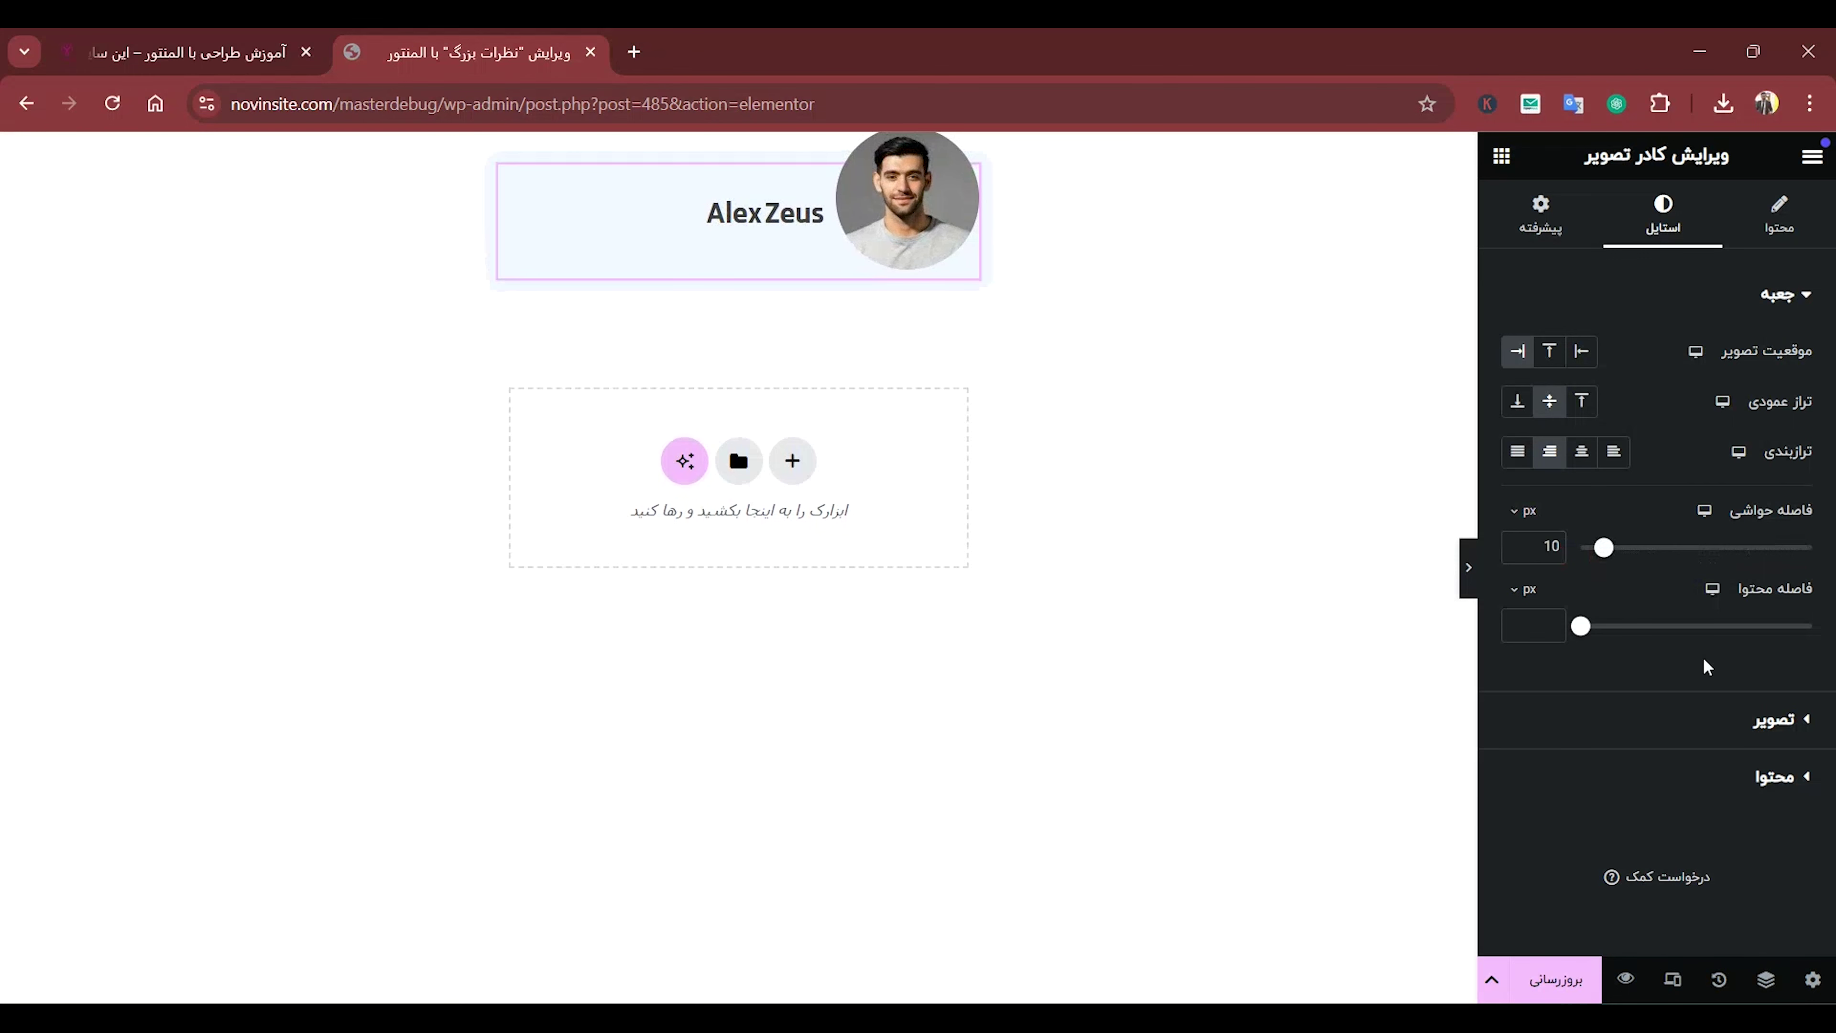
# Set the image box's picture width to 23% and its border radius to 100 px.
pyautogui.click(1738, 724)
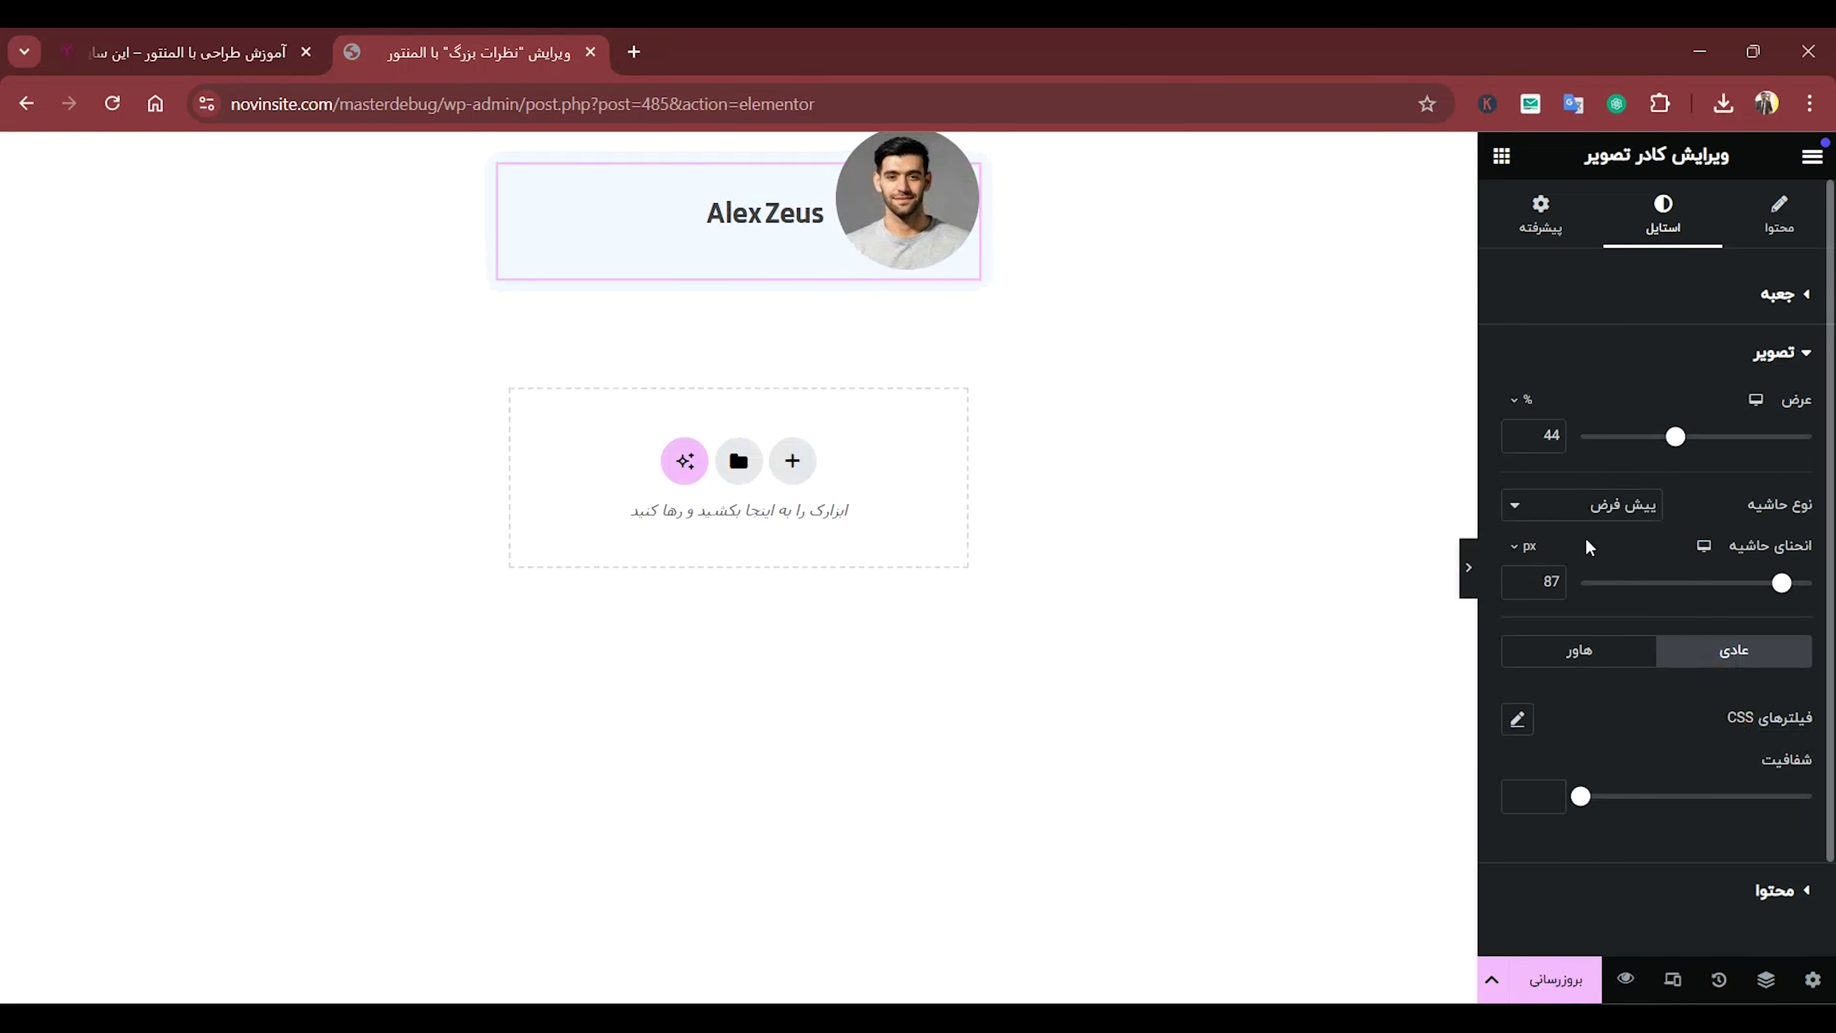
pyautogui.click(1525, 398)
pyautogui.moveTo(1677, 441); pyautogui.dragTo(1620, 425)
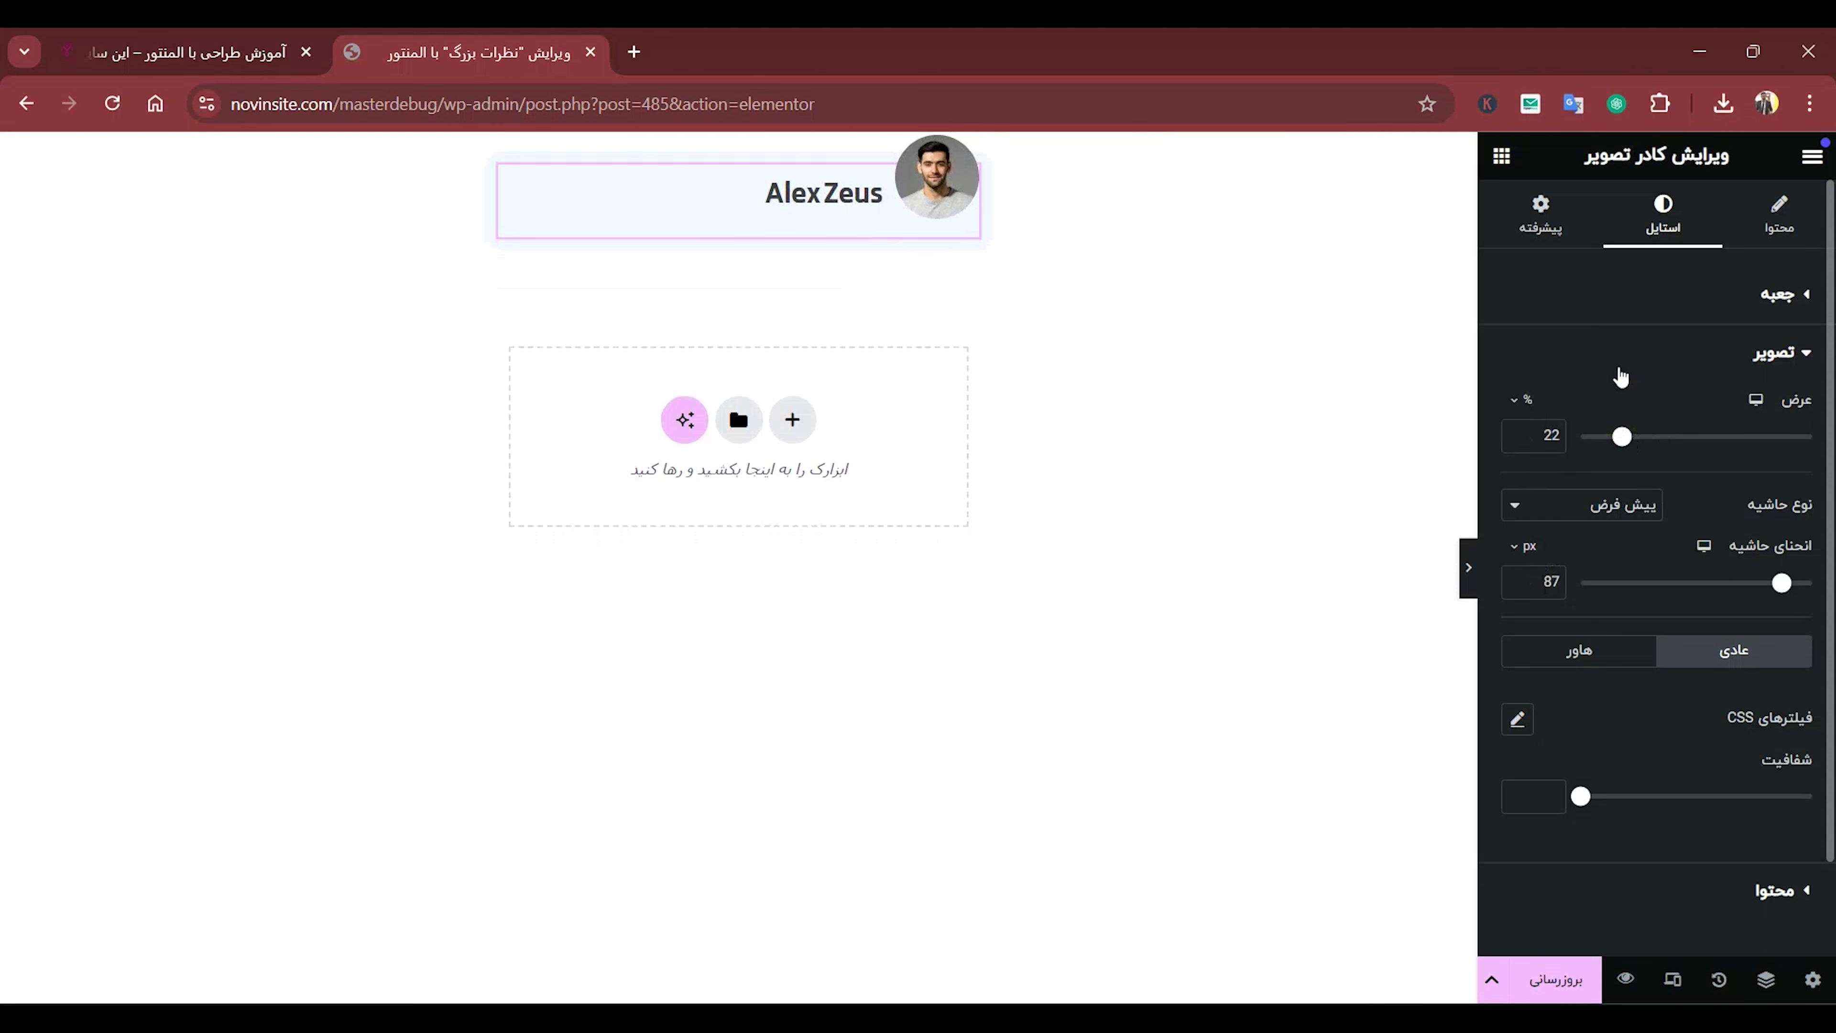
pyautogui.click(1515, 433)
pyautogui.click(1515, 433)
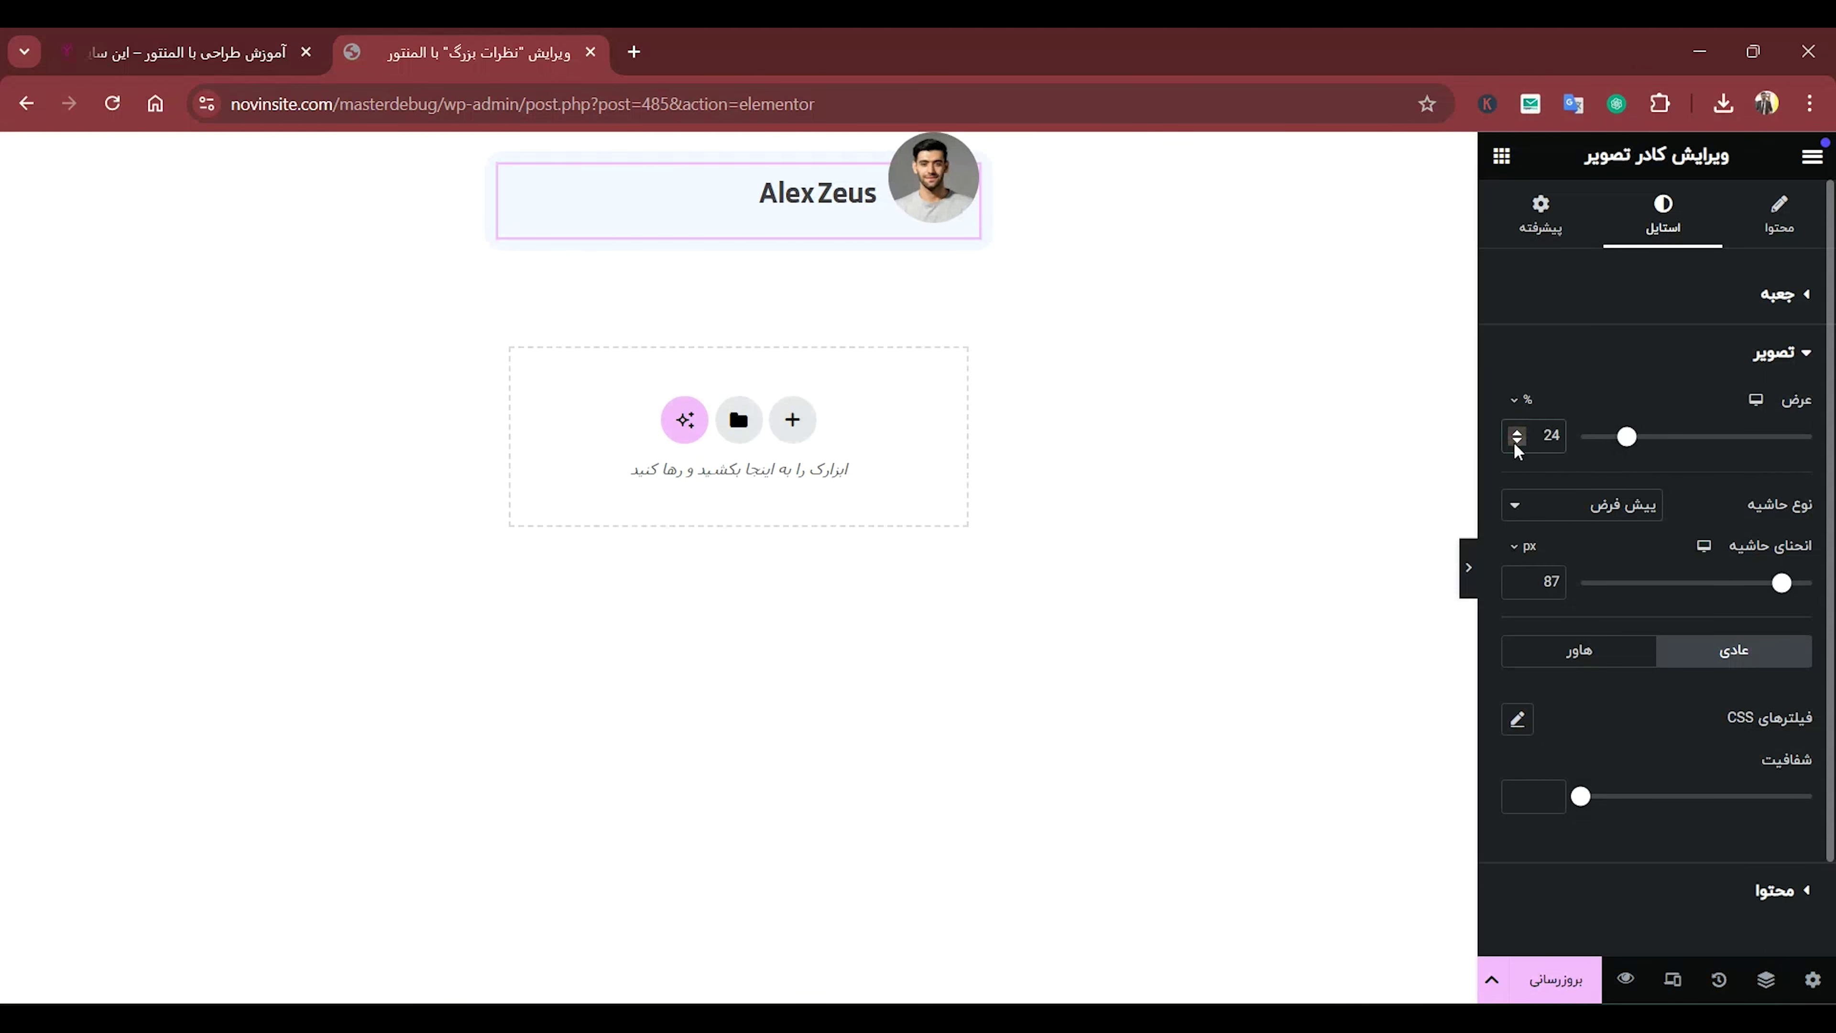
pyautogui.click(1516, 443)
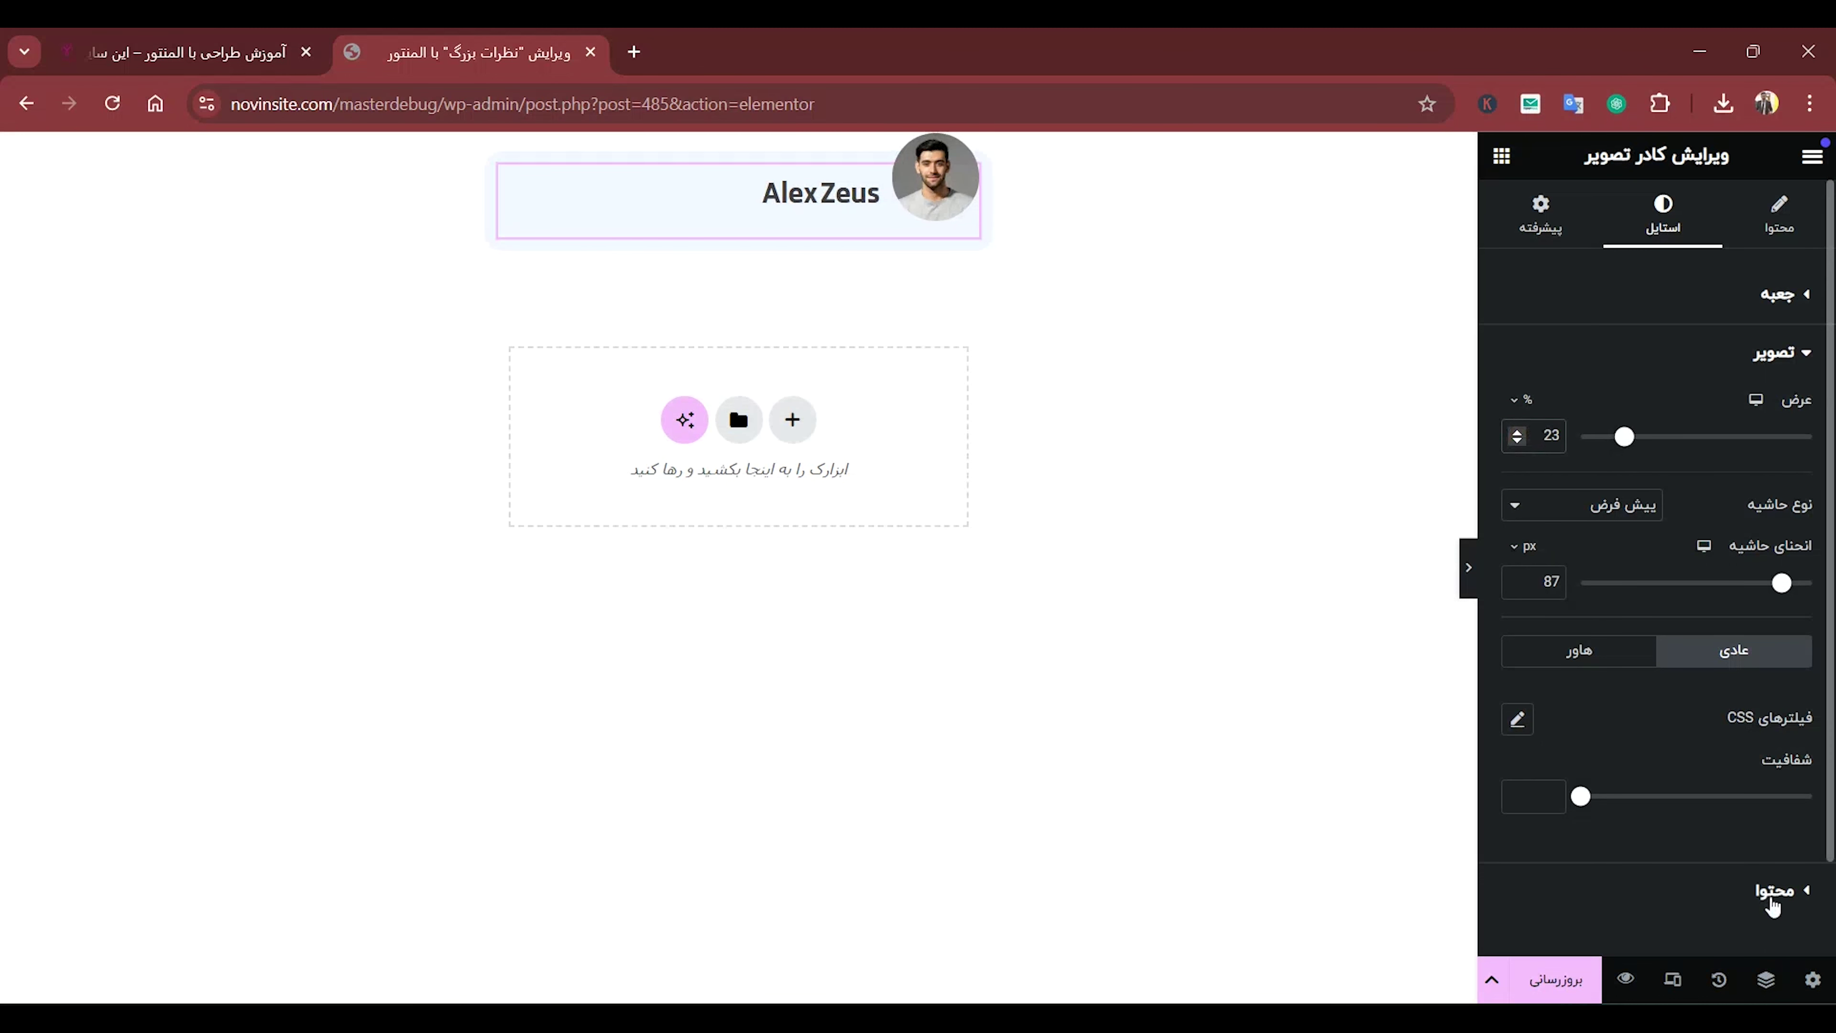
pyautogui.scroll(-2, 1773, 906)
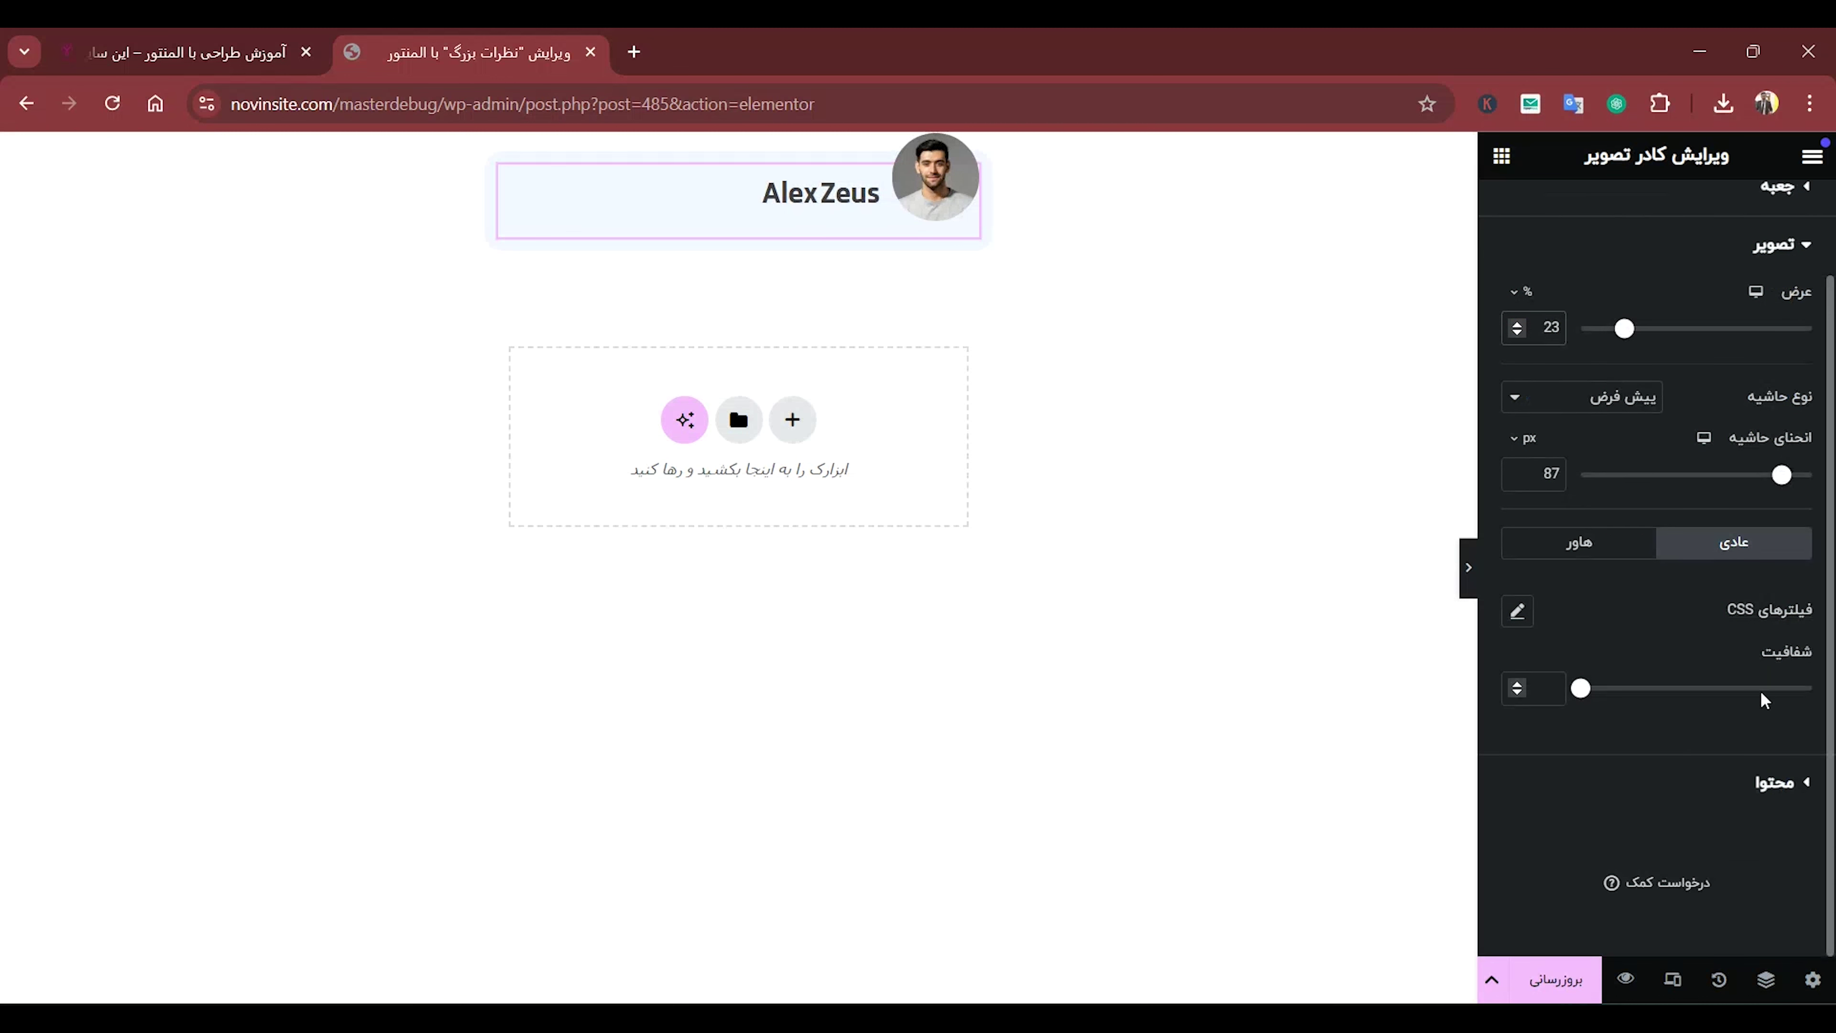
pyautogui.moveTo(1782, 475); pyautogui.dragTo(1809, 476)
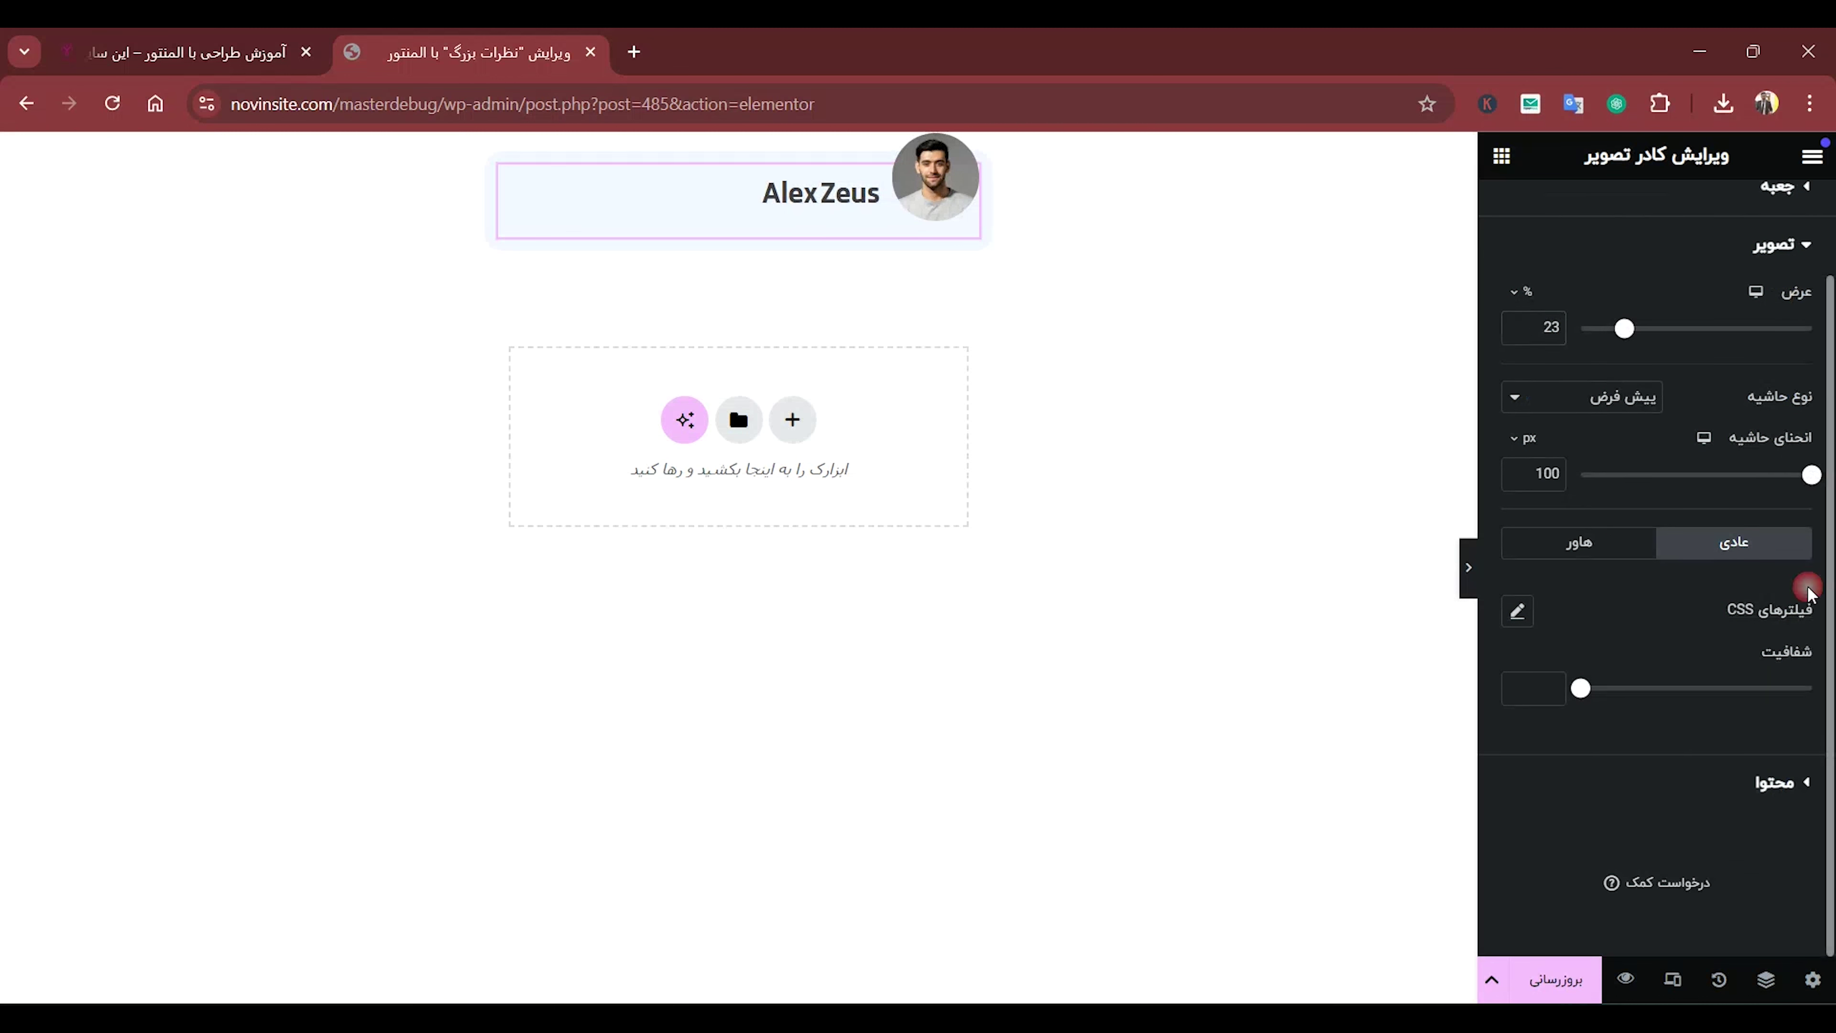
# Set the font size of the image box's title to 16 px in its typography settings.
pyautogui.click(1753, 785)
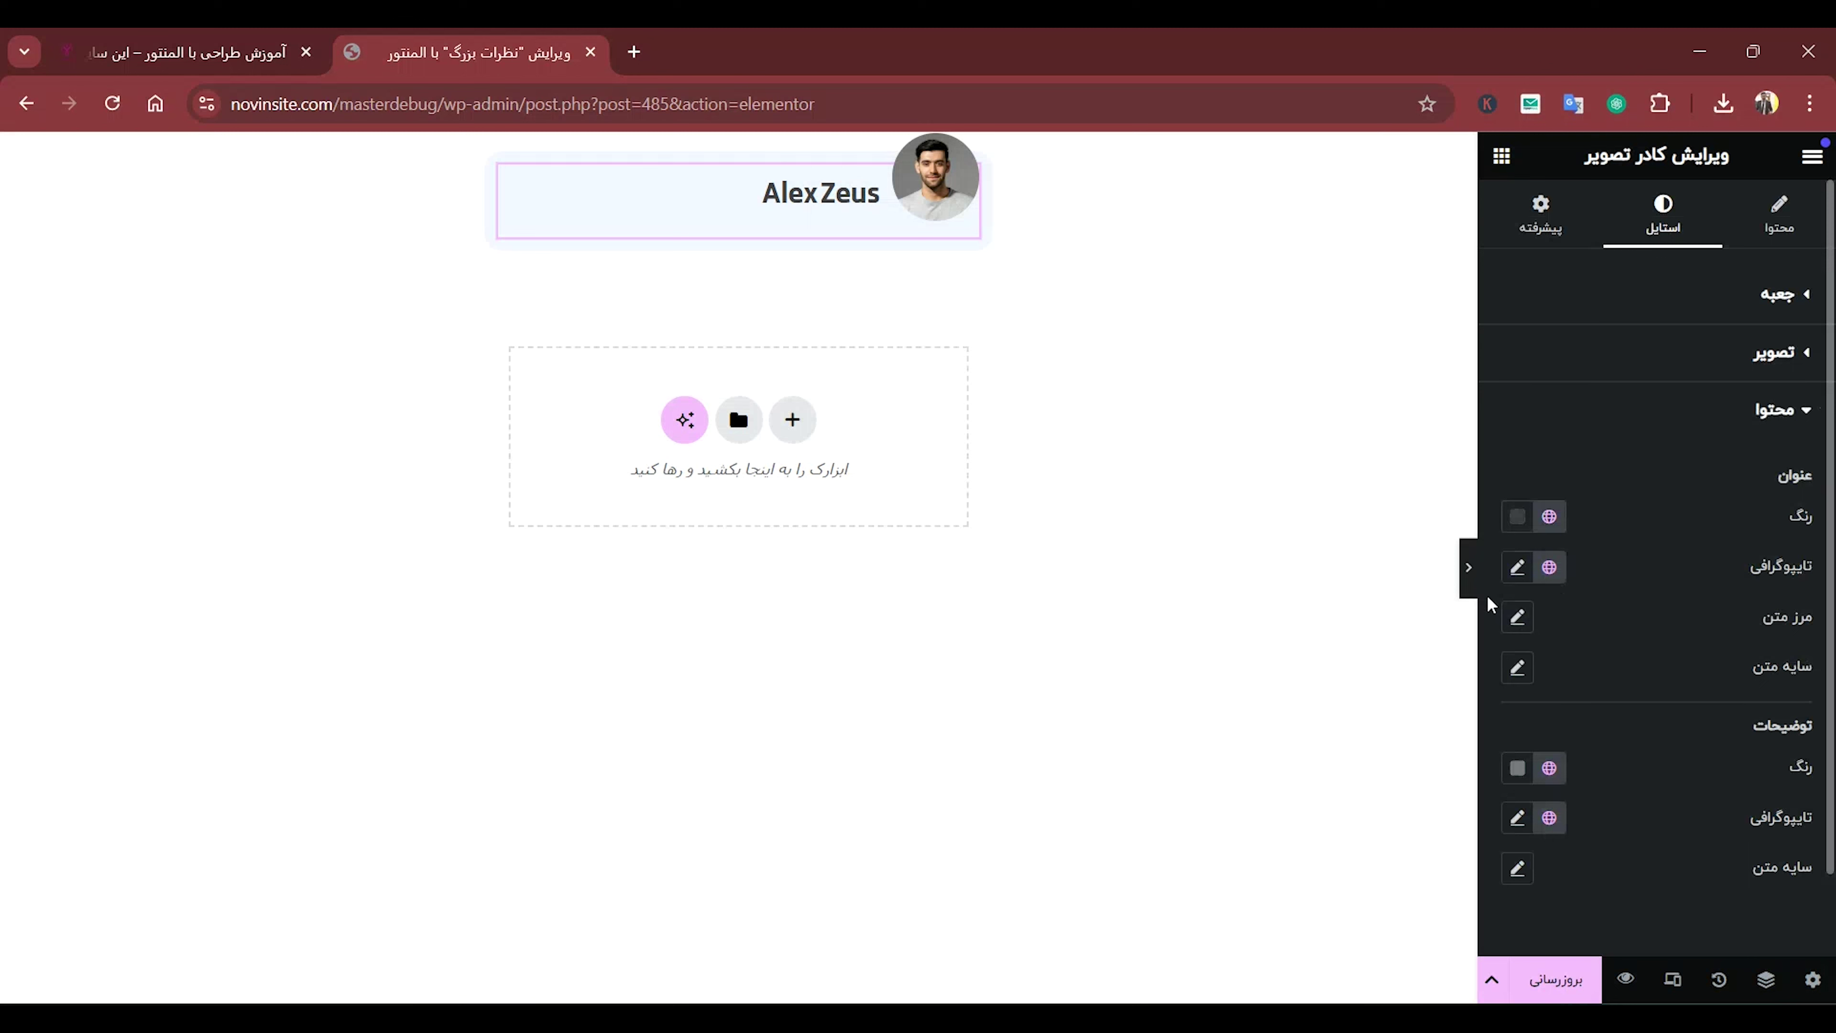
pyautogui.click(1518, 569)
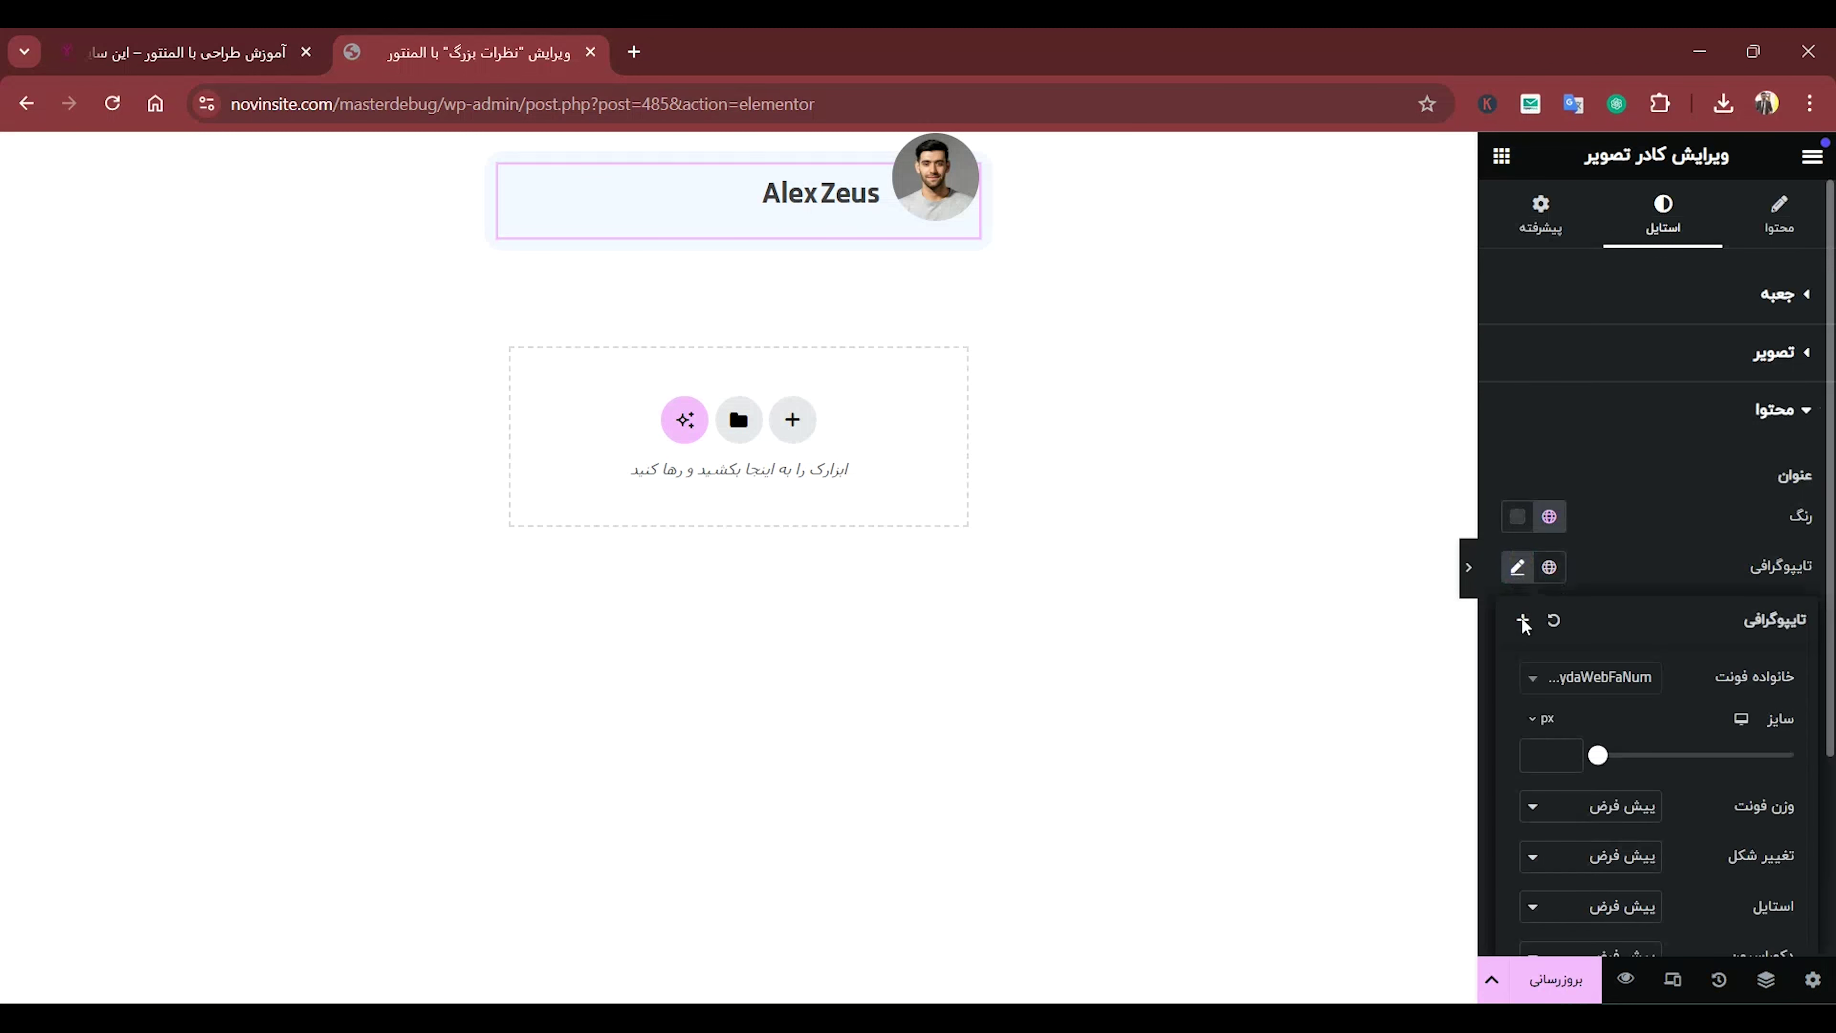
pyautogui.moveTo(1596, 758); pyautogui.dragTo(1613, 763)
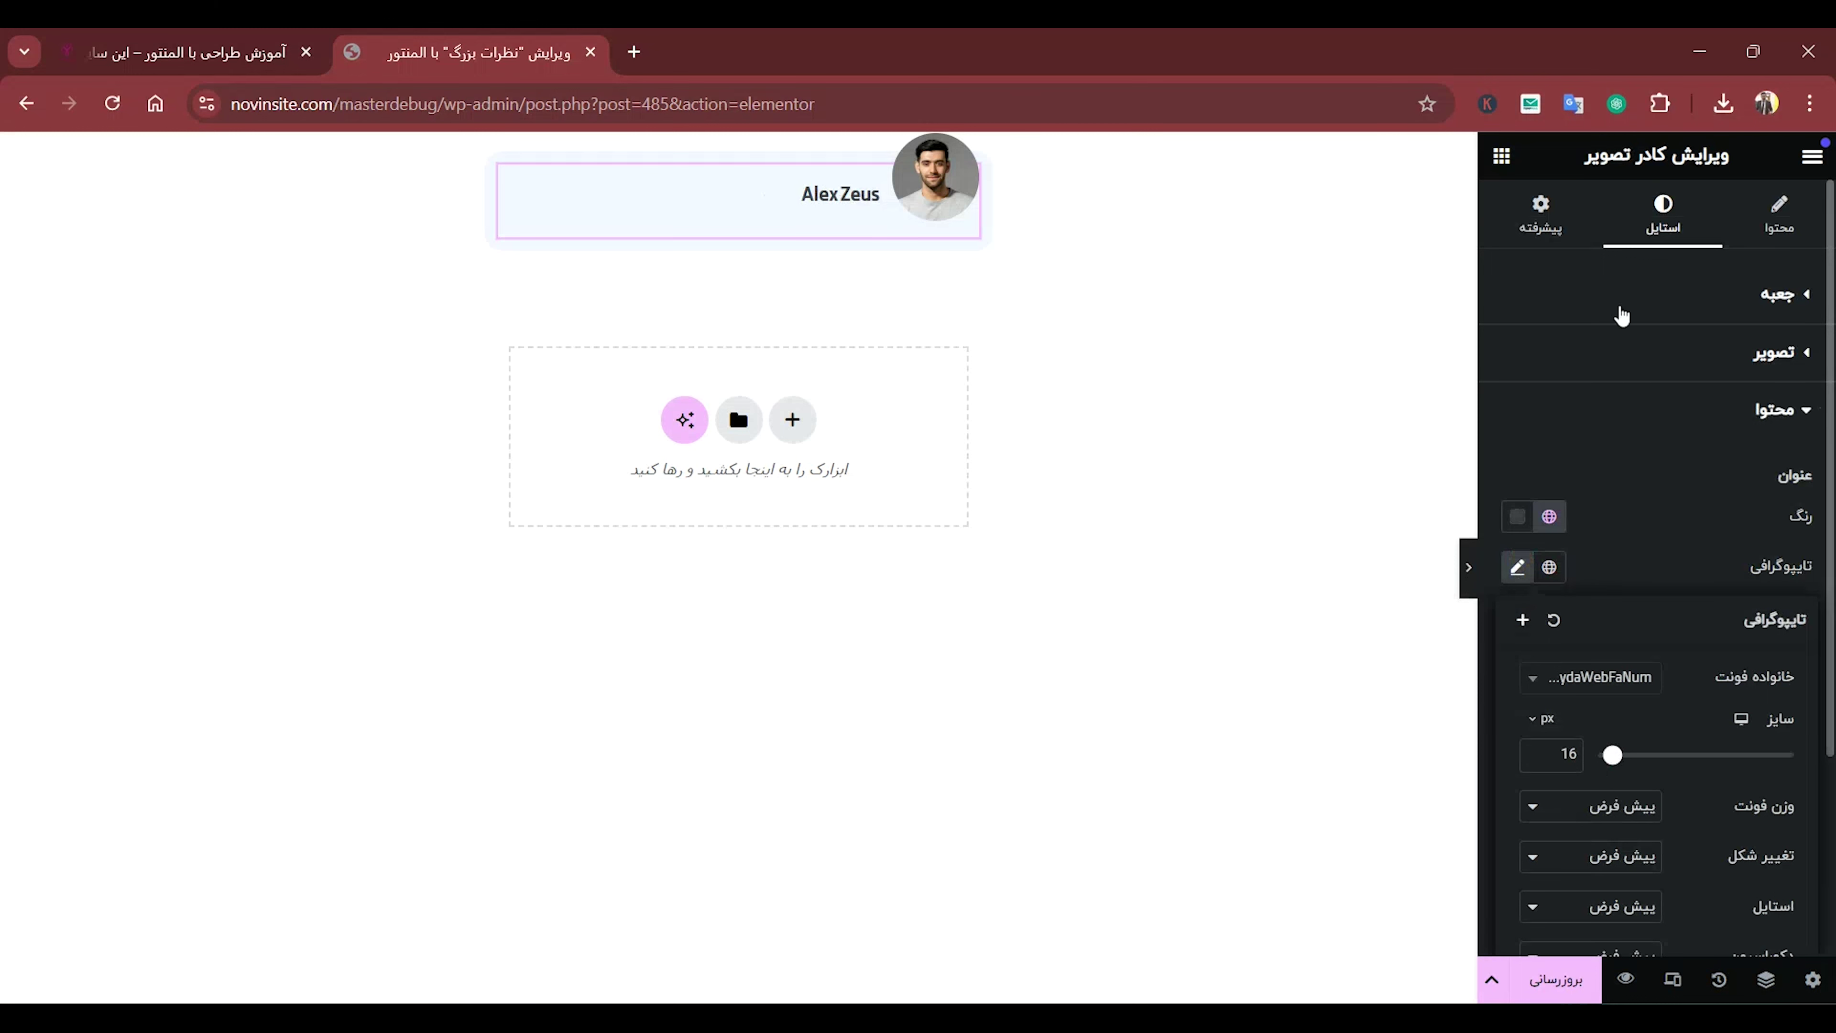
pyautogui.click(1651, 462)
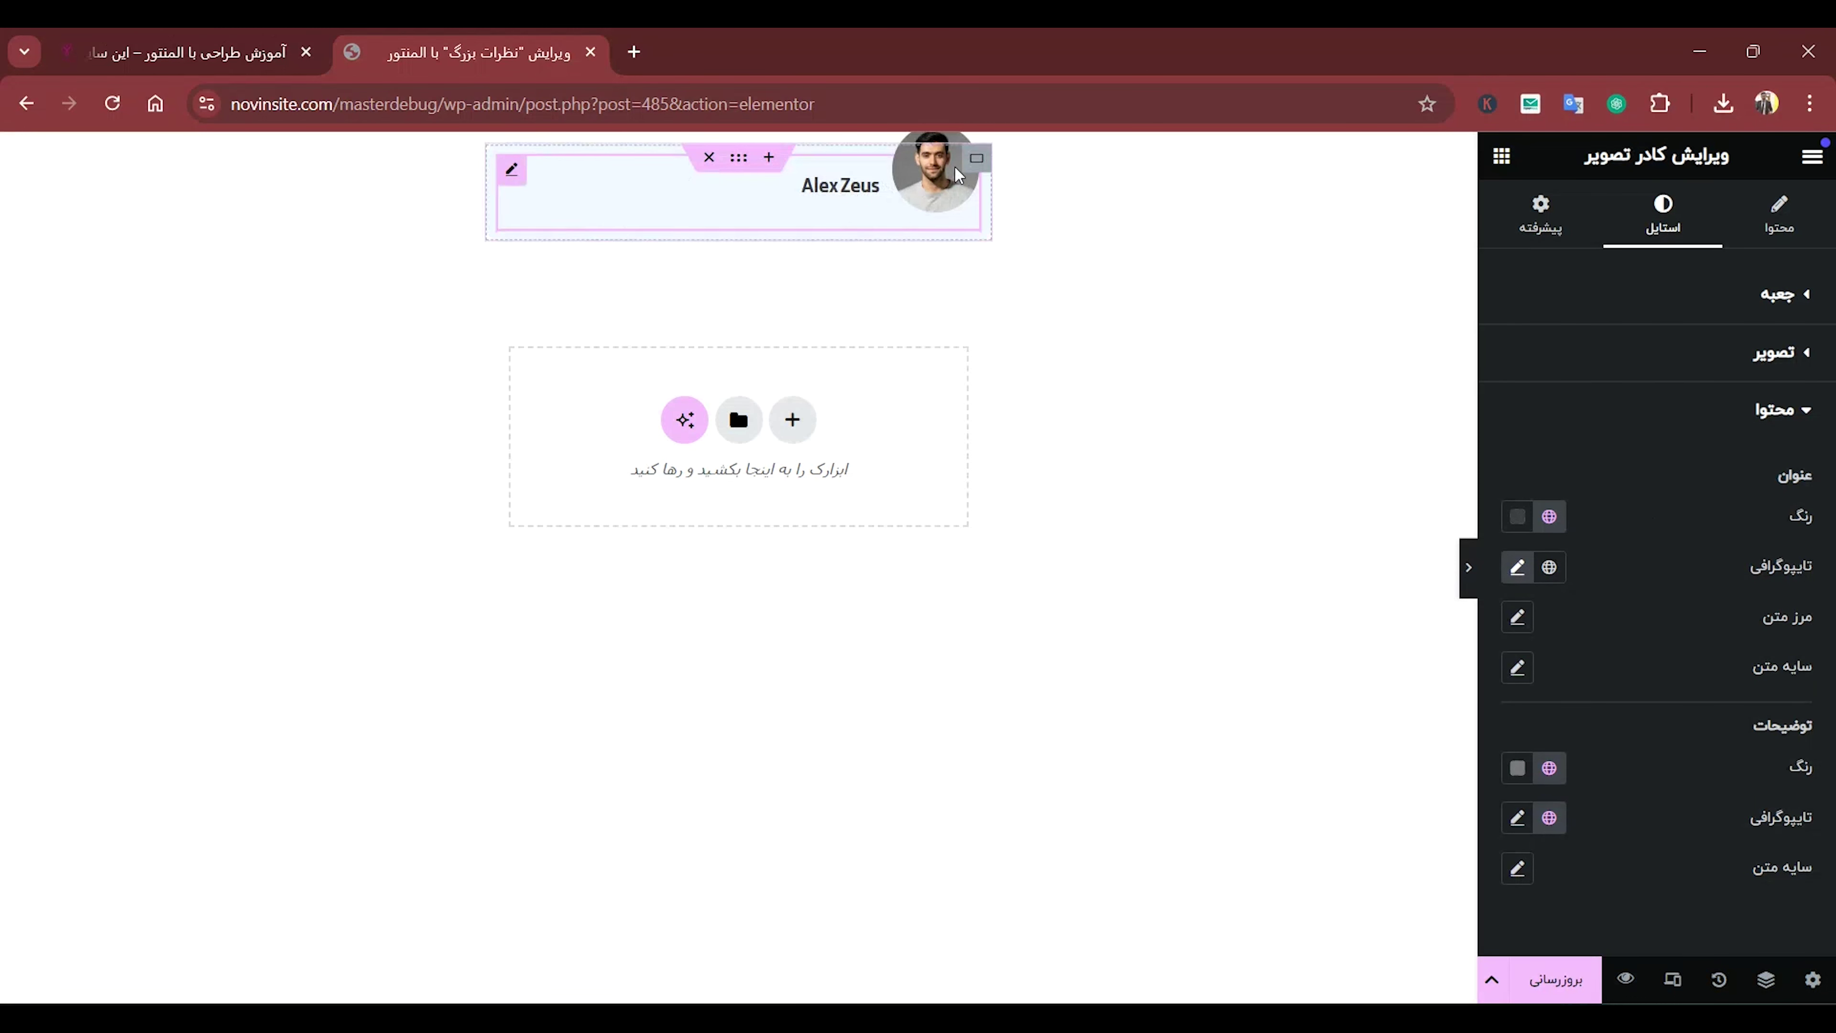
pyautogui.click(1781, 239)
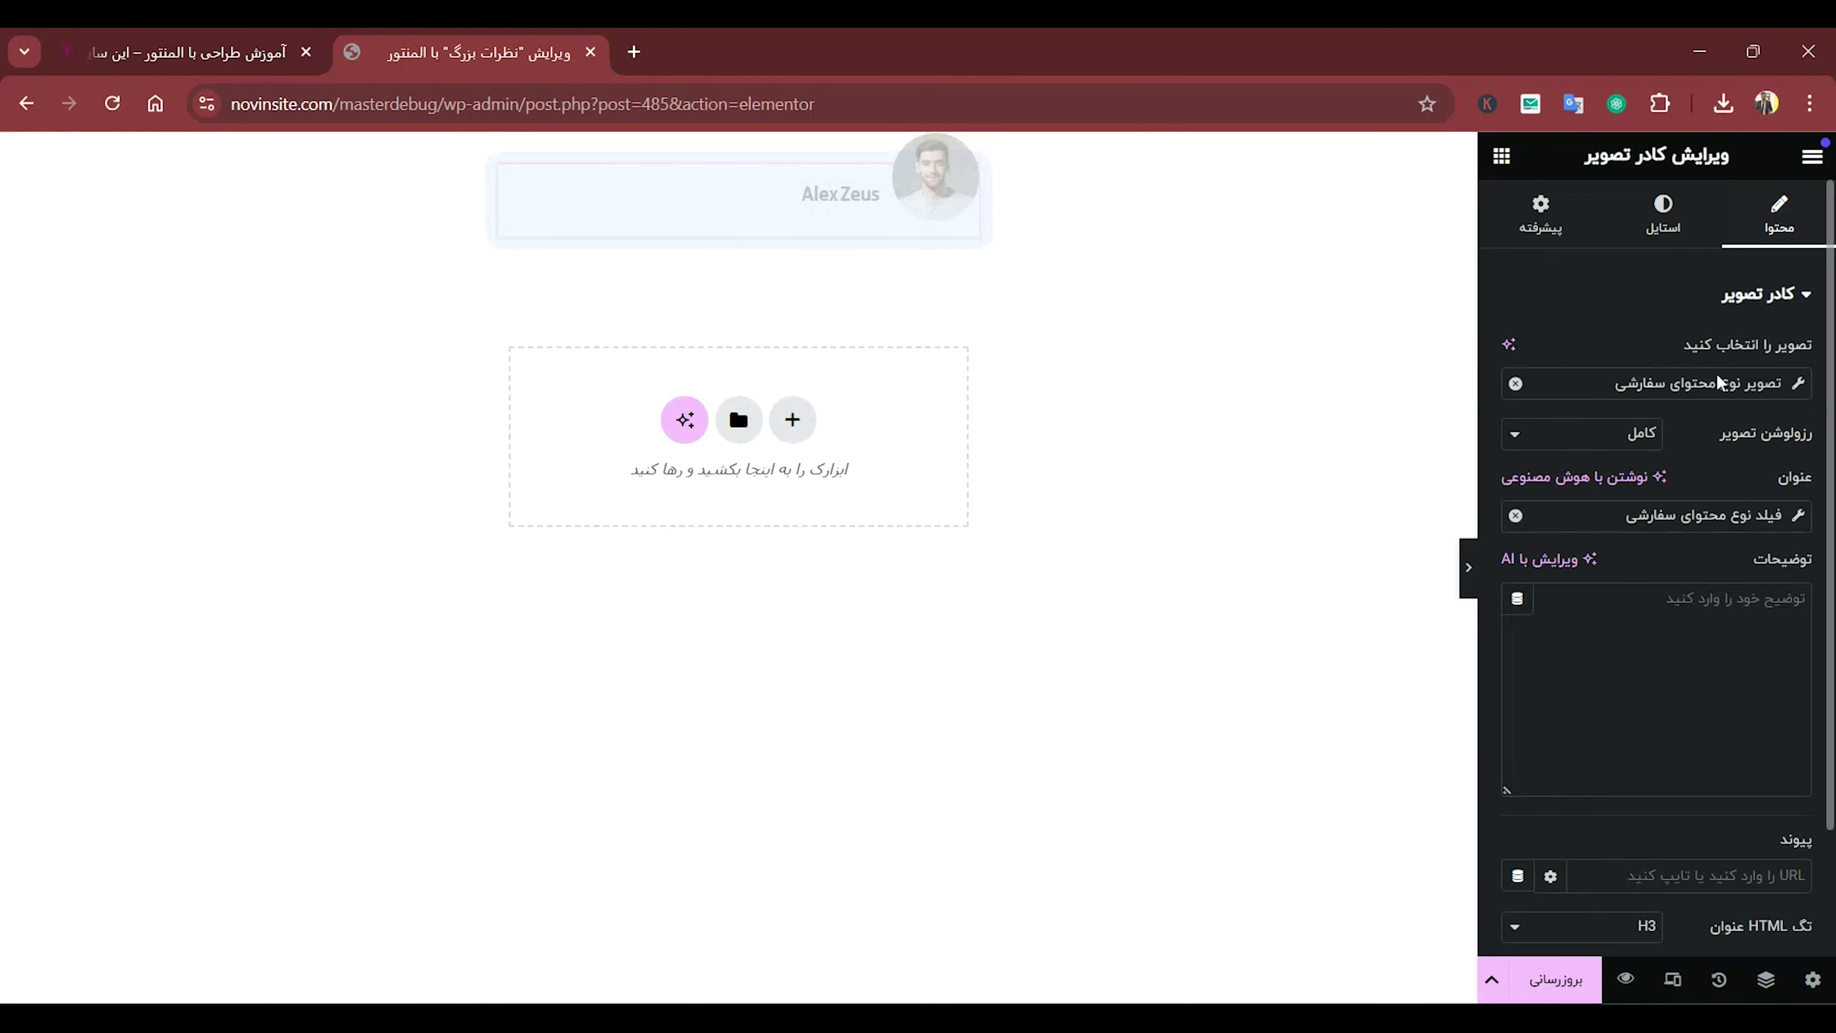
pyautogui.scroll(-2, 1679, 457)
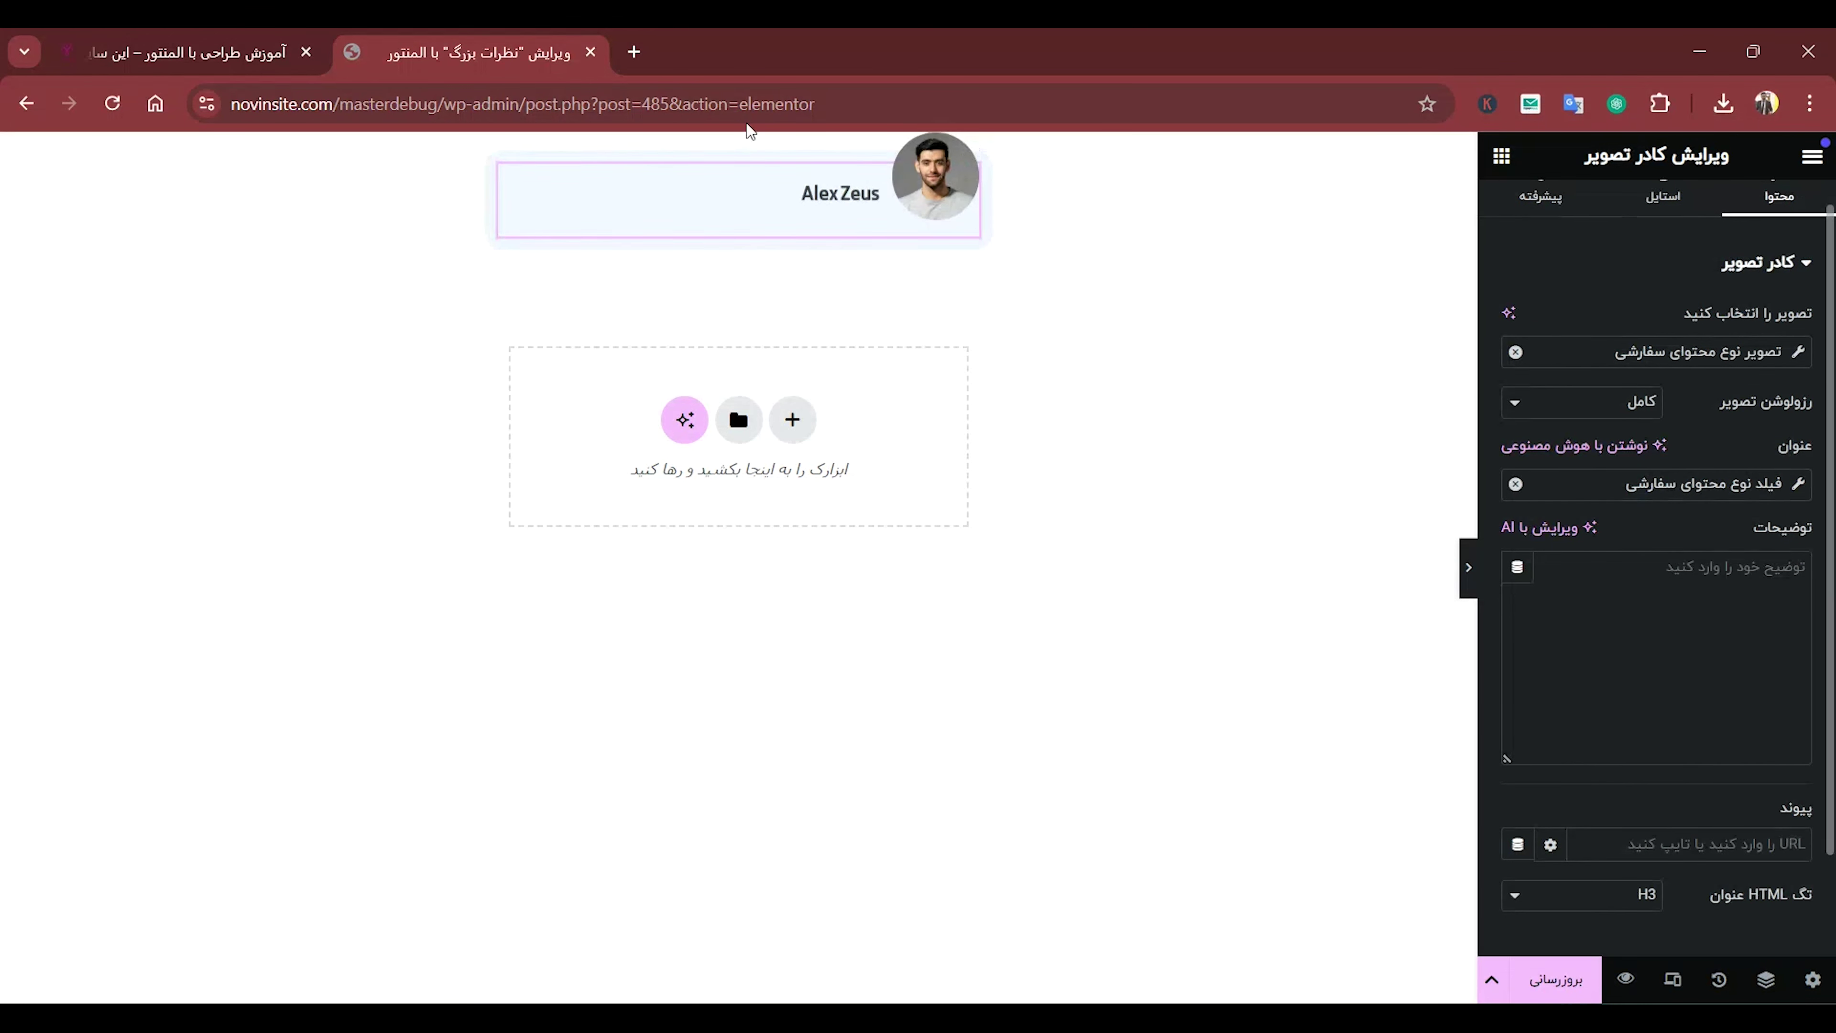
pyautogui.scroll(2, 1528, 246)
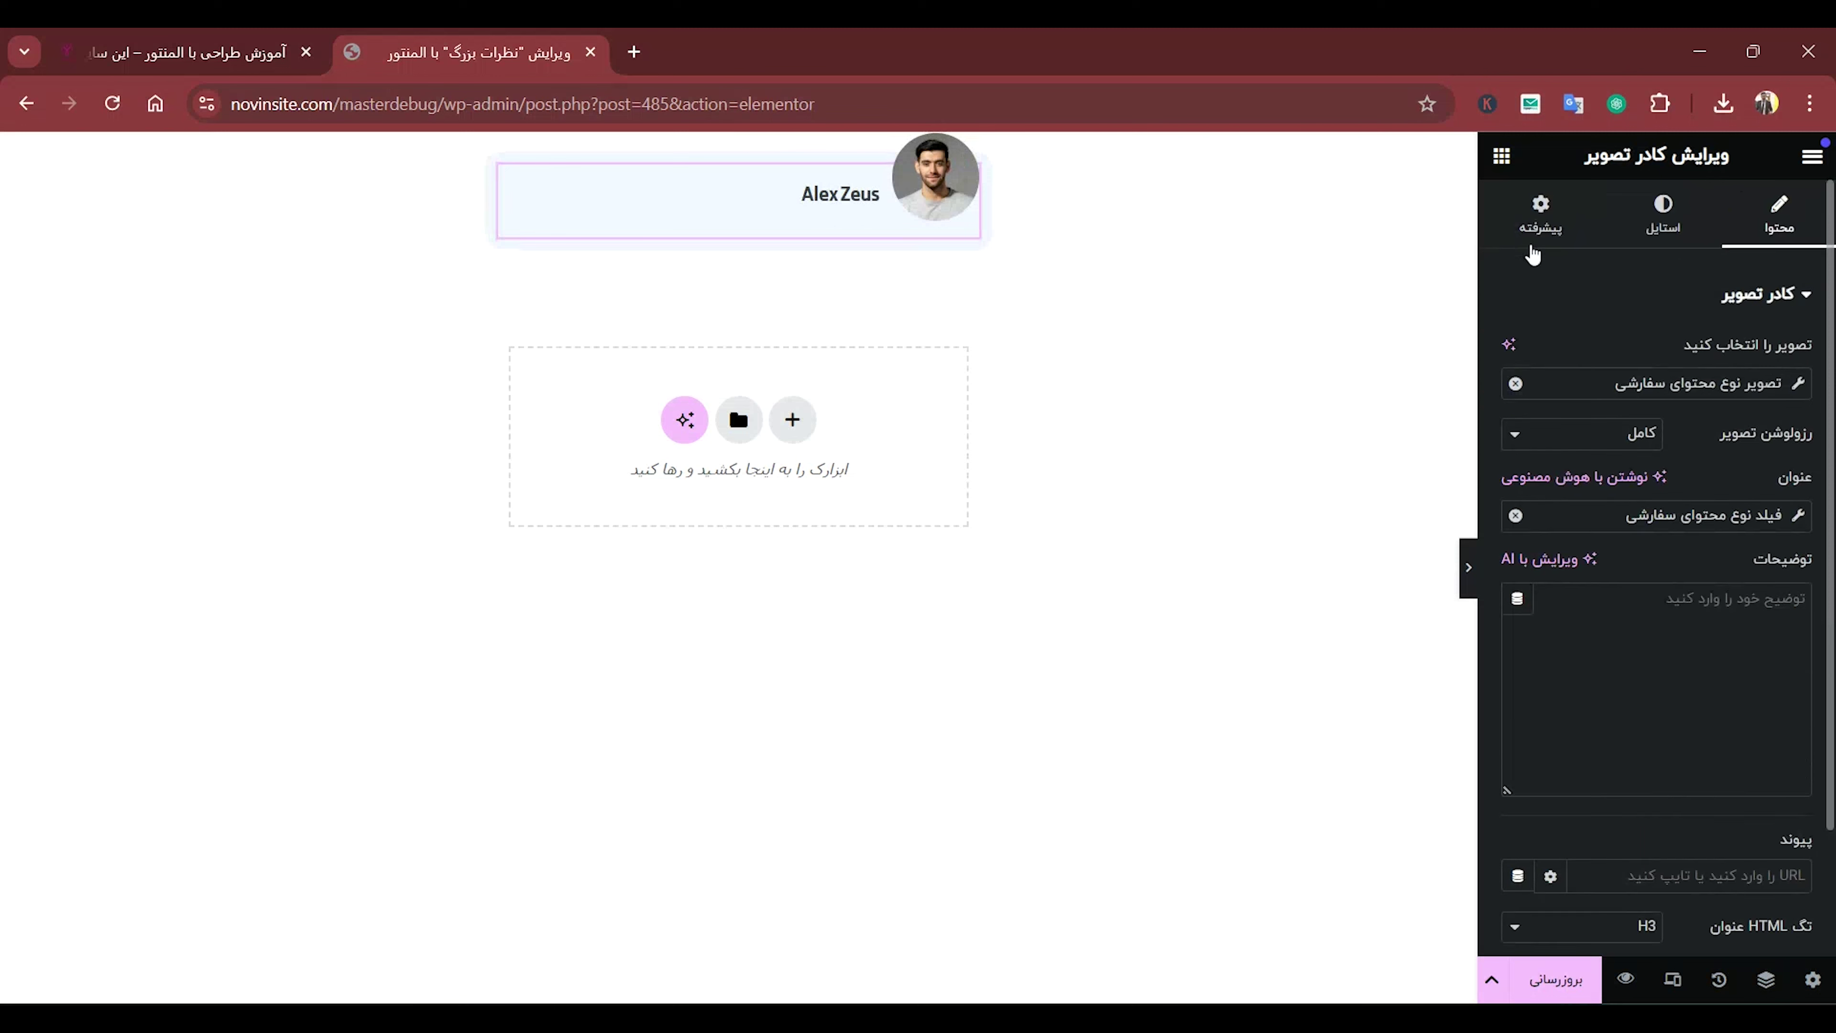
pyautogui.click(1538, 230)
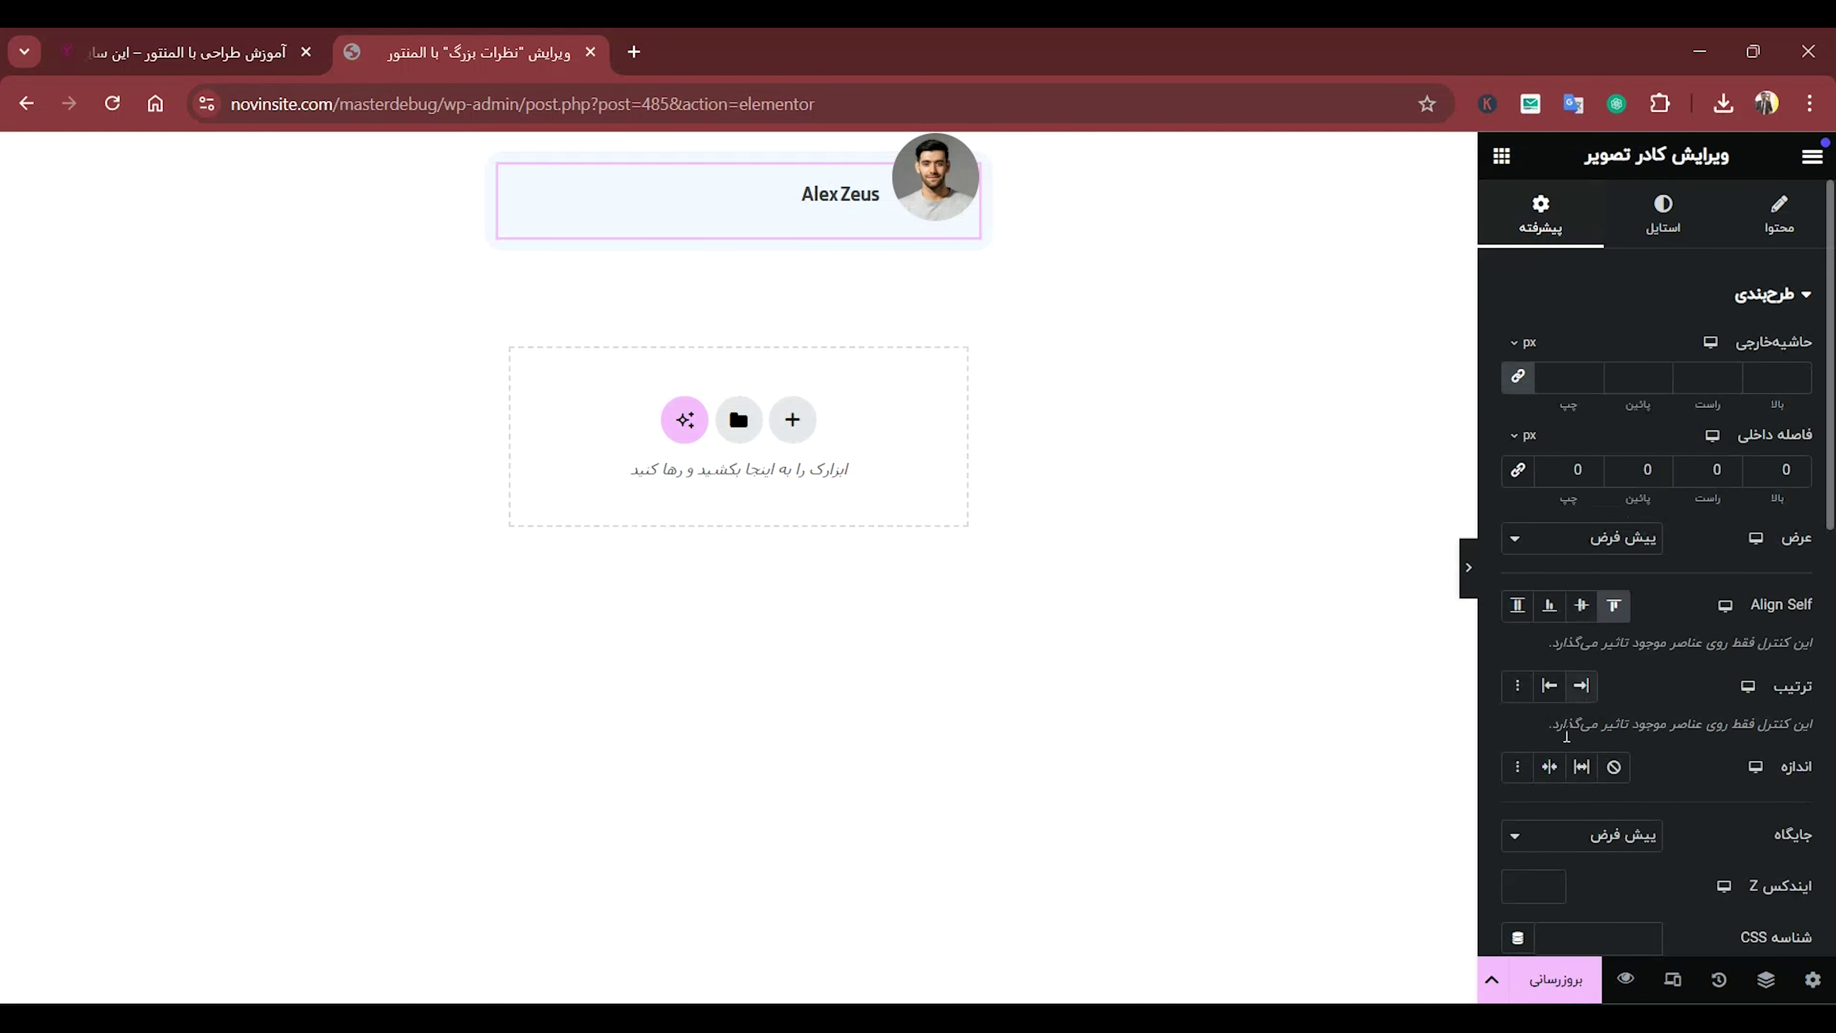
pyautogui.click(1547, 769)
pyautogui.click(1664, 211)
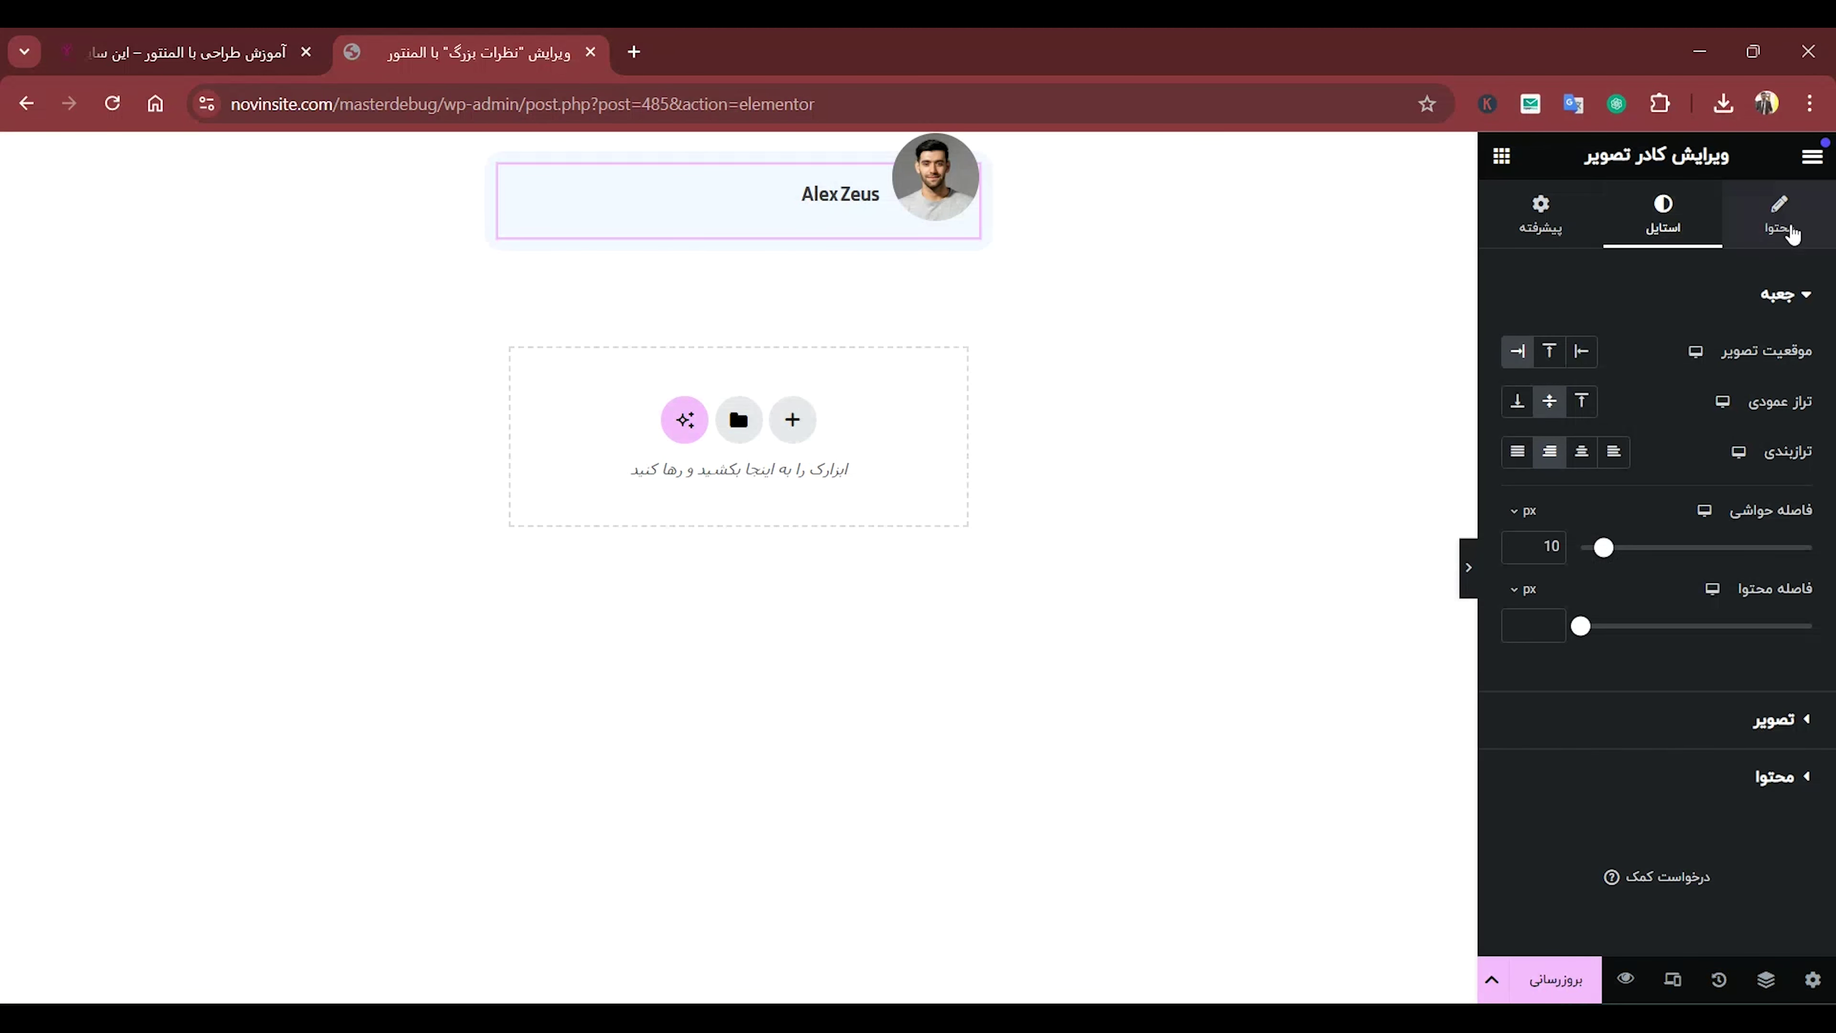
# Set the HTML tag of the image box's title (تگ HTML عنوان) to span.
pyautogui.click(1792, 233)
pyautogui.scroll(-2, 1677, 511)
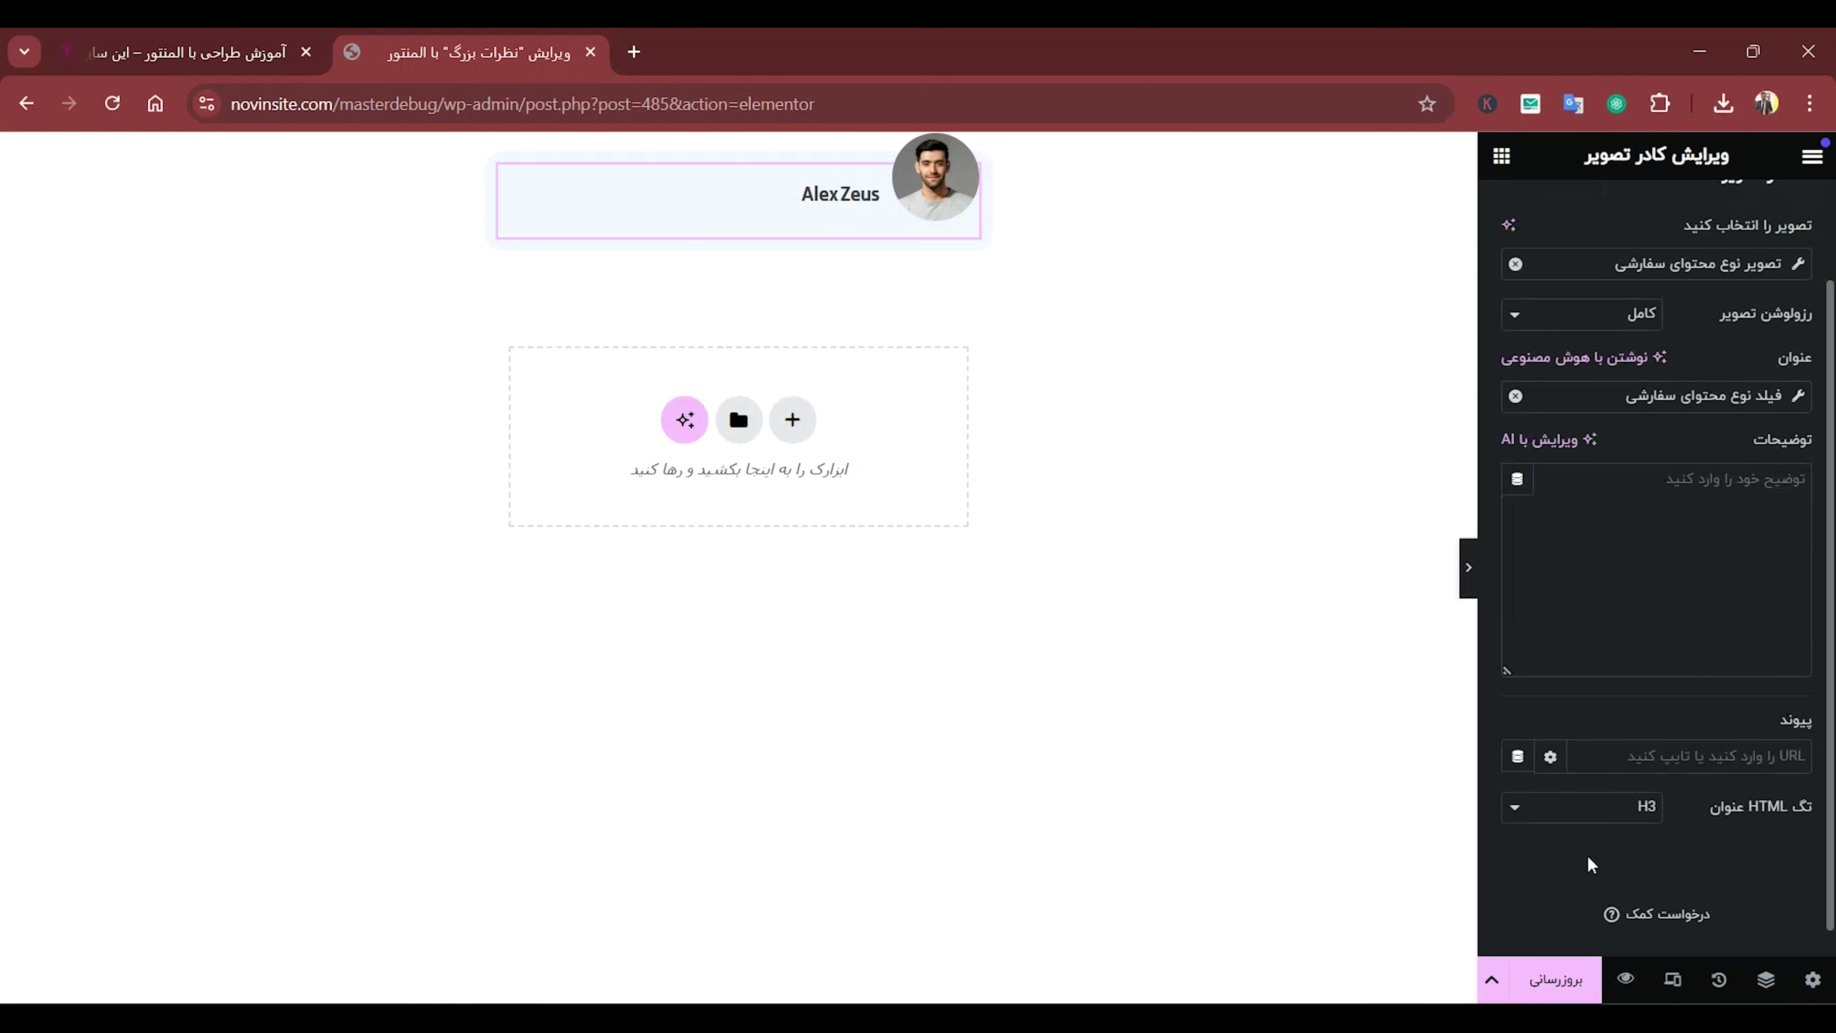
pyautogui.click(1589, 807)
pyautogui.click(1628, 746)
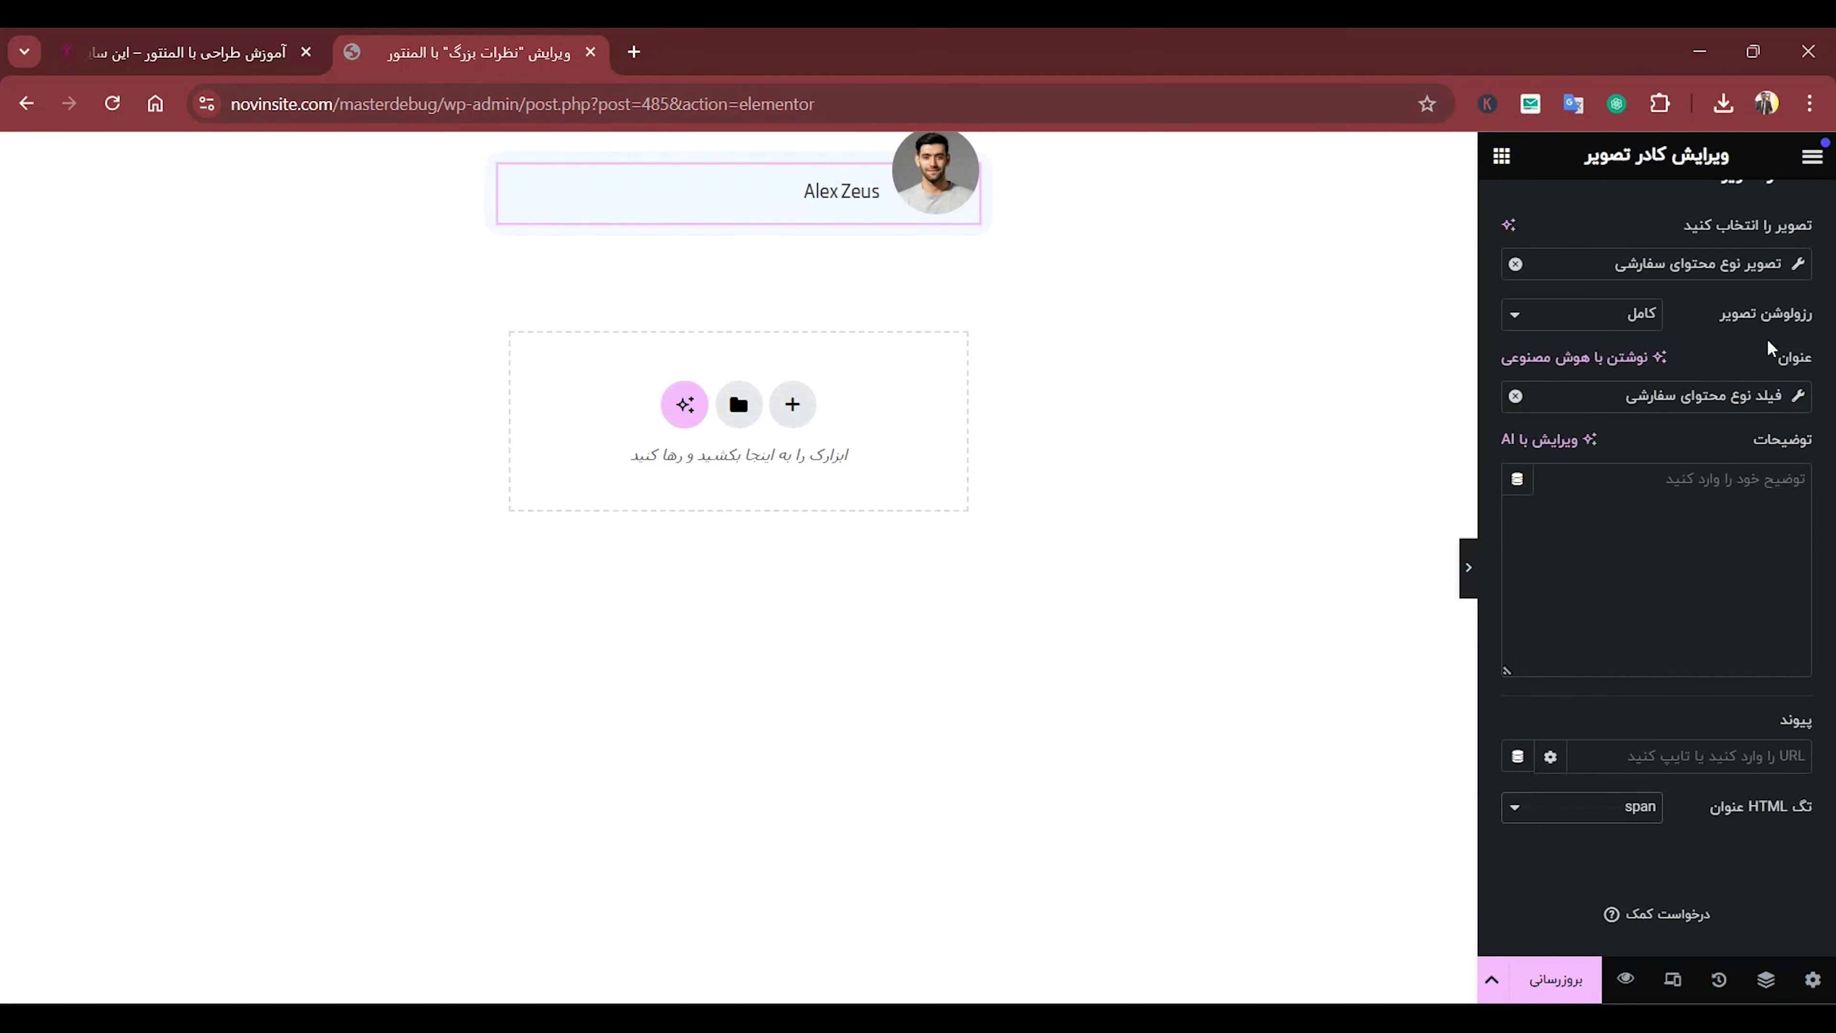
# Set the picture width of the image box to 24% in its style settings.
pyautogui.scroll(3, 1768, 347)
pyautogui.click(1662, 214)
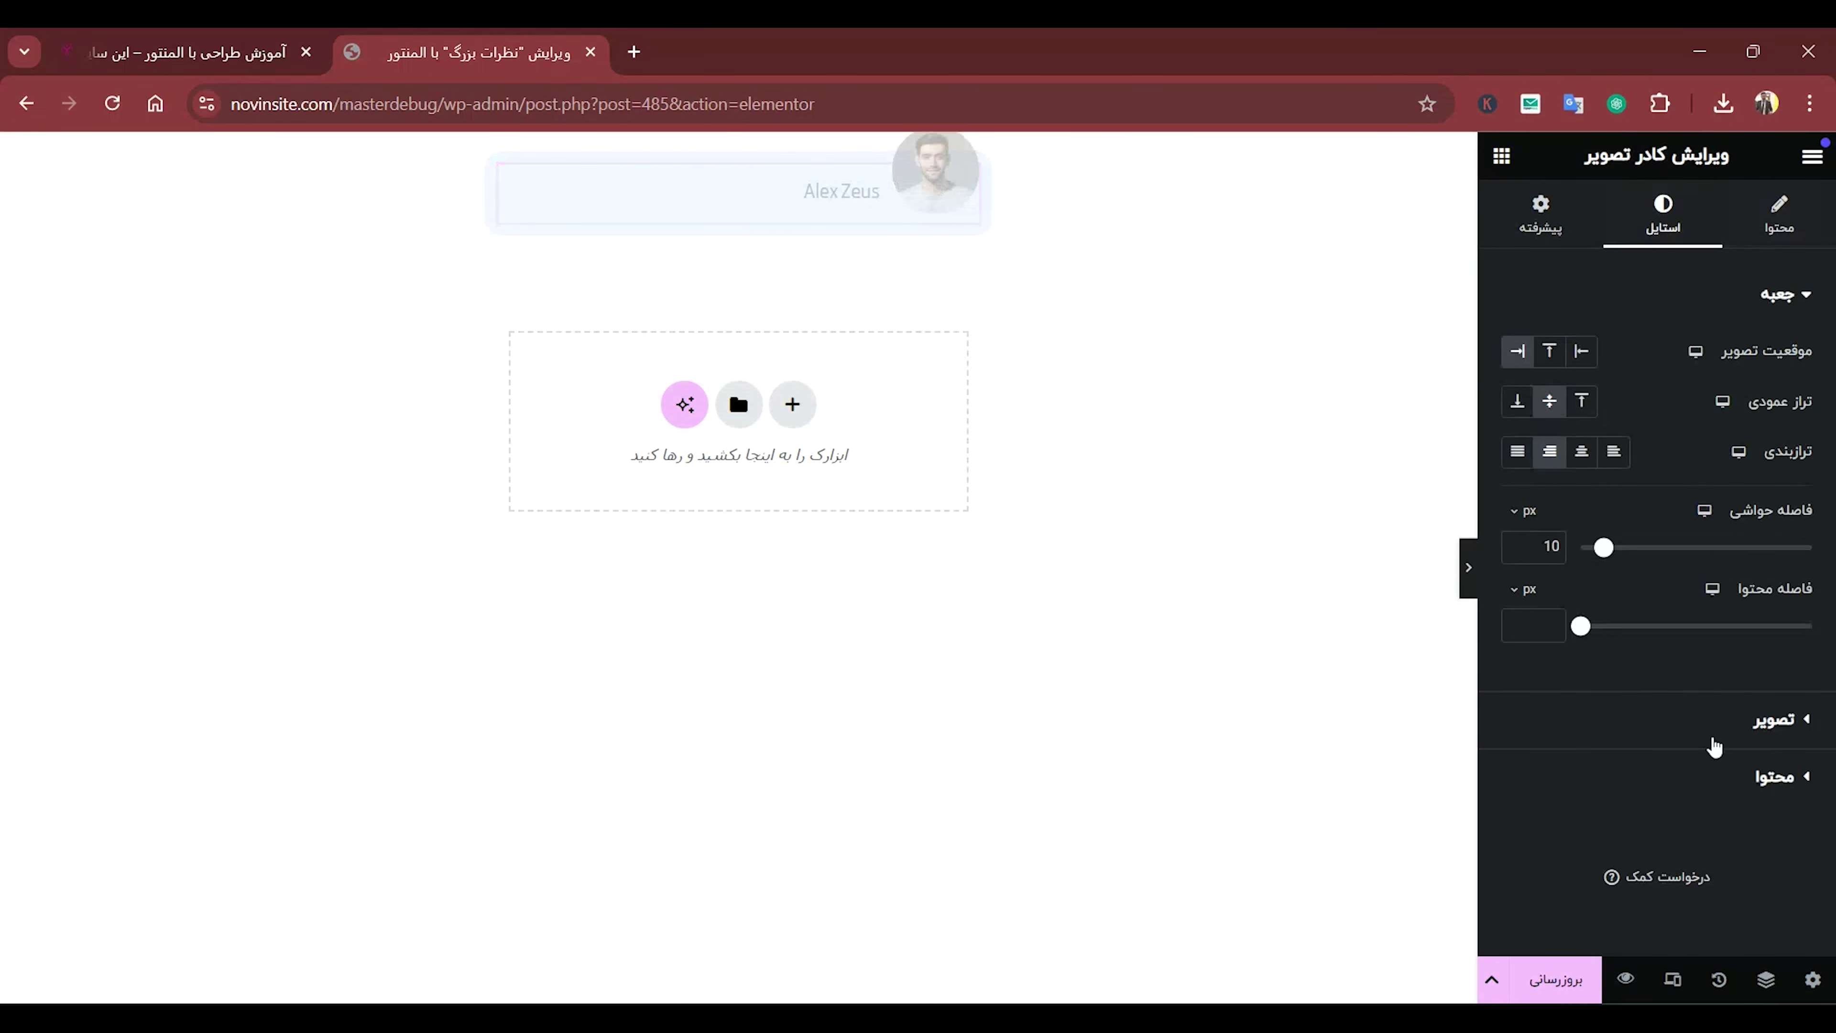
pyautogui.click(1779, 723)
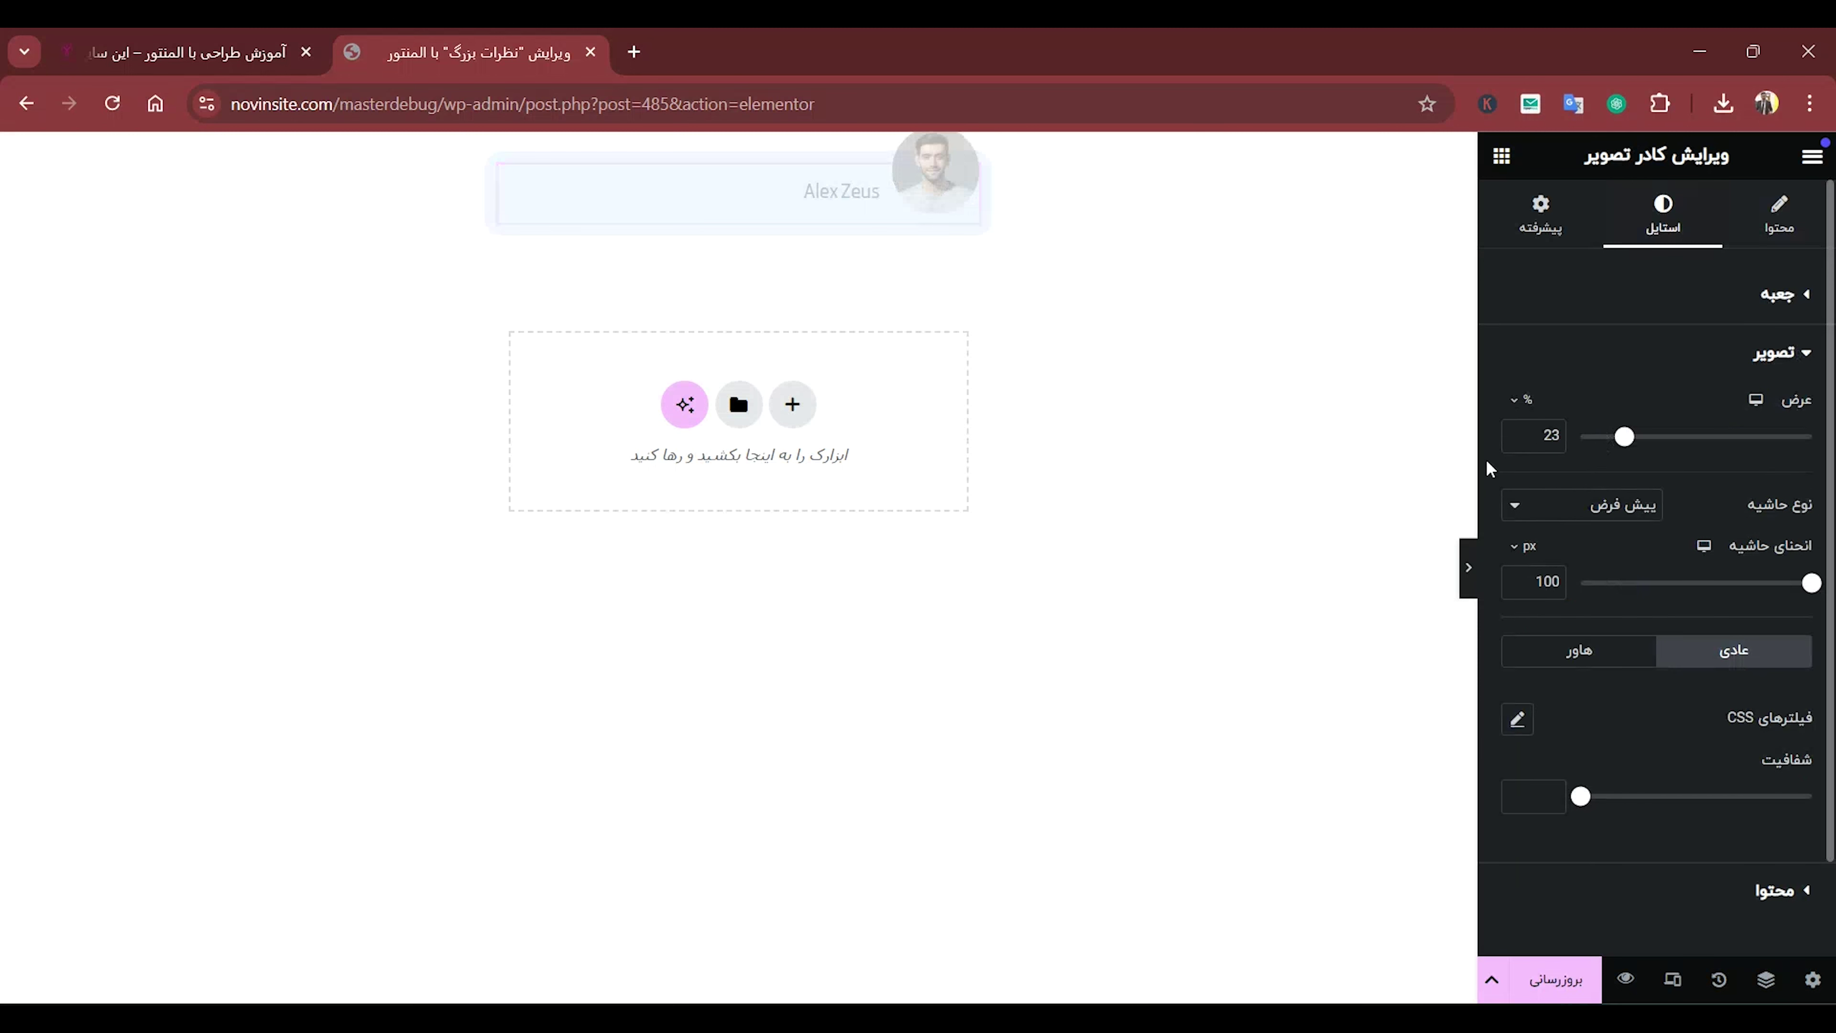
pyautogui.click(1517, 442)
pyautogui.click(1516, 442)
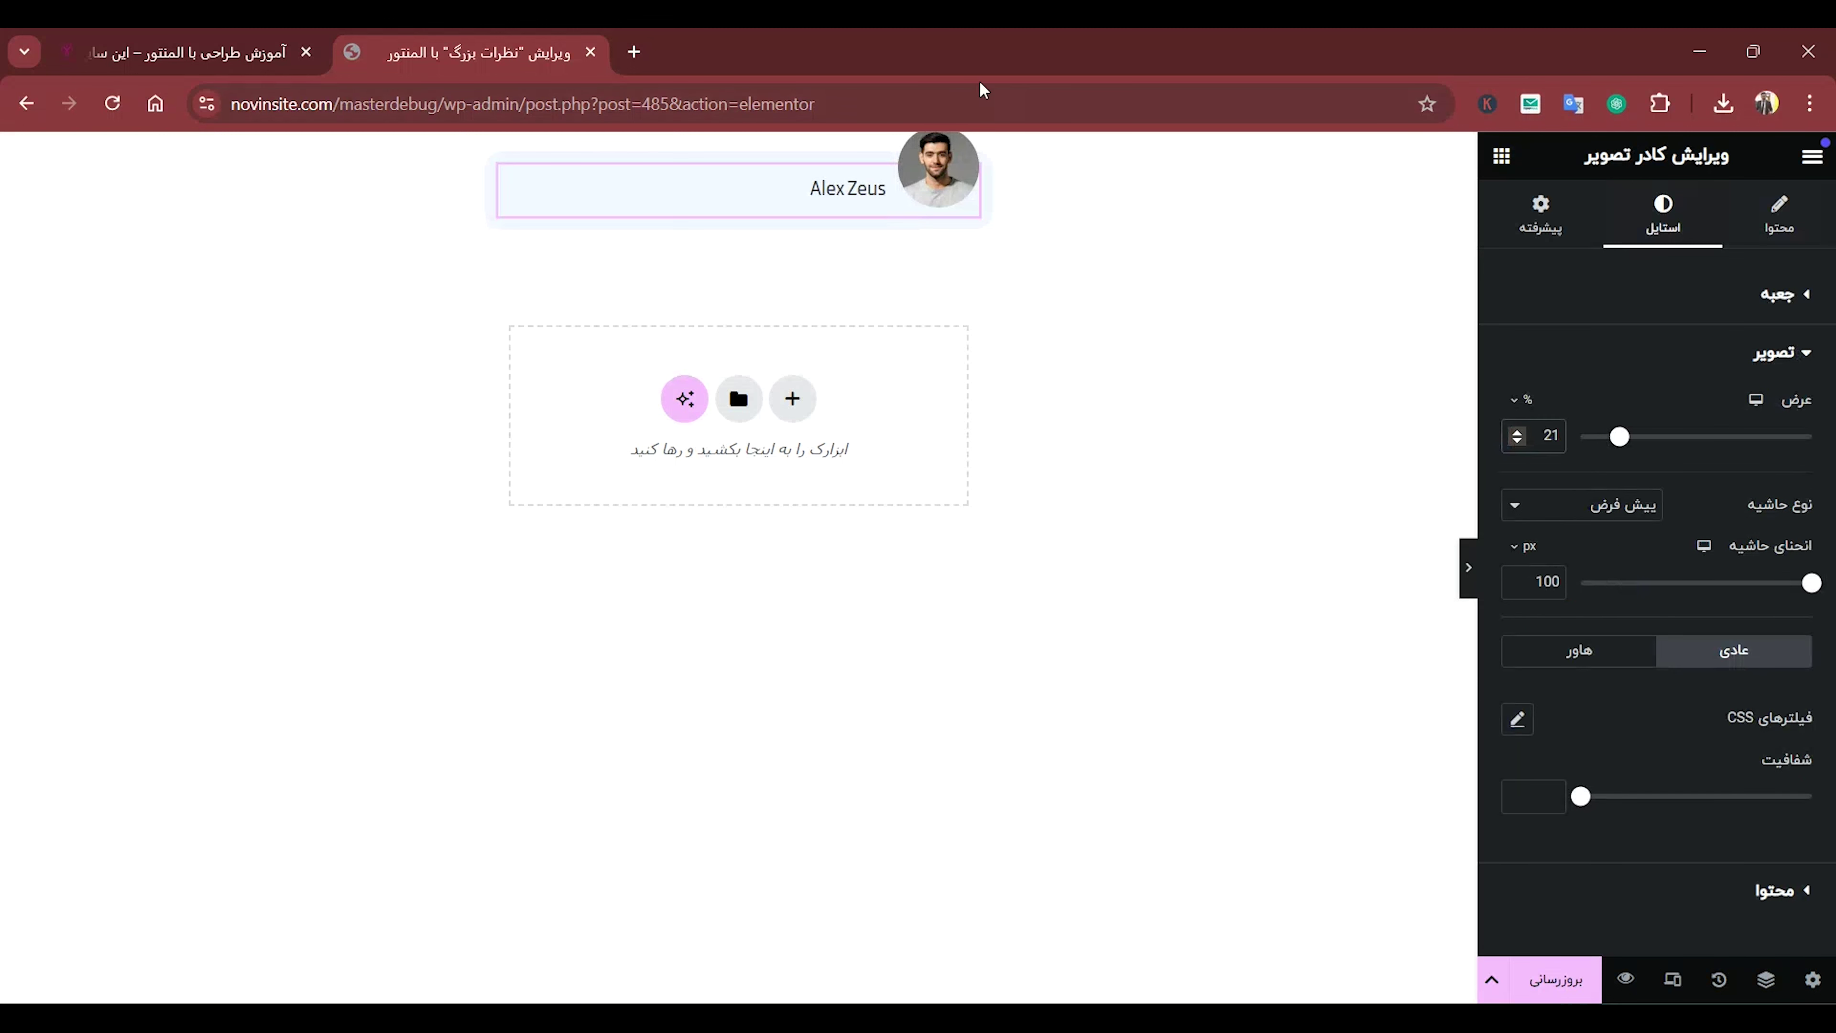
pyautogui.click(1517, 432)
pyautogui.click(1516, 431)
pyautogui.click(1517, 432)
pyautogui.click(1578, 403)
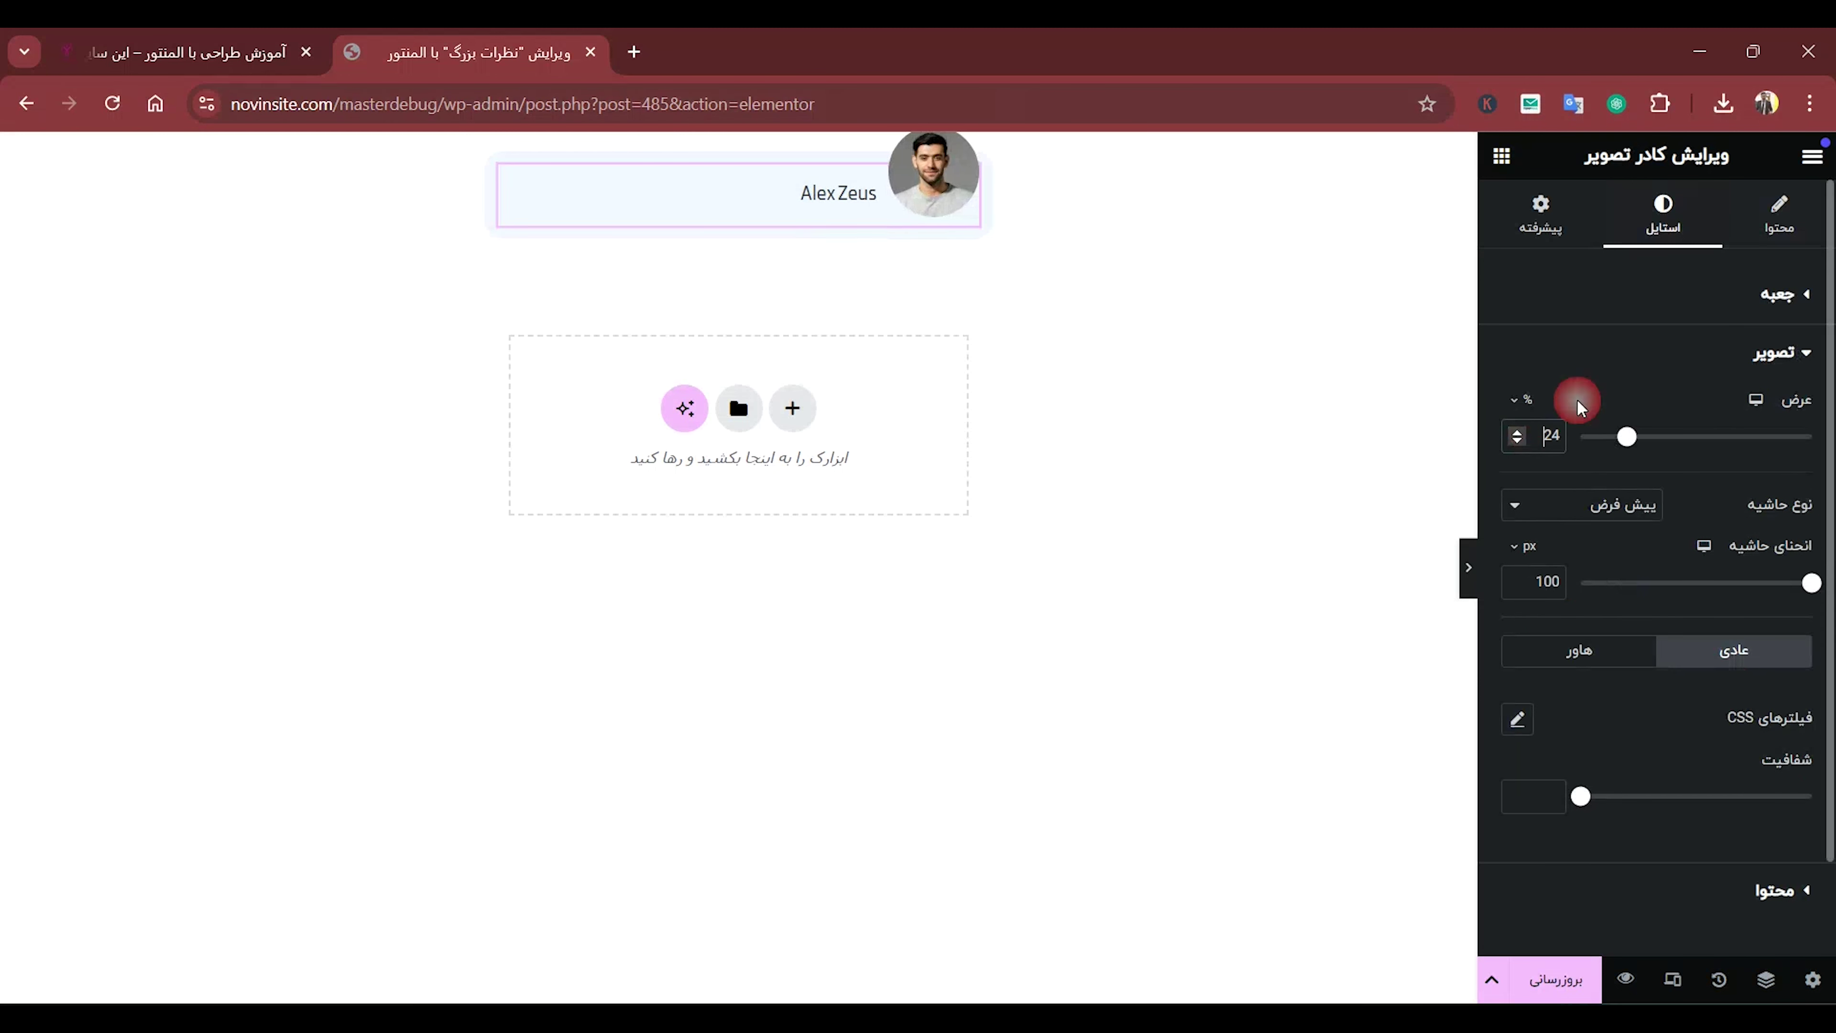
pyautogui.scroll(-2, 1730, 752)
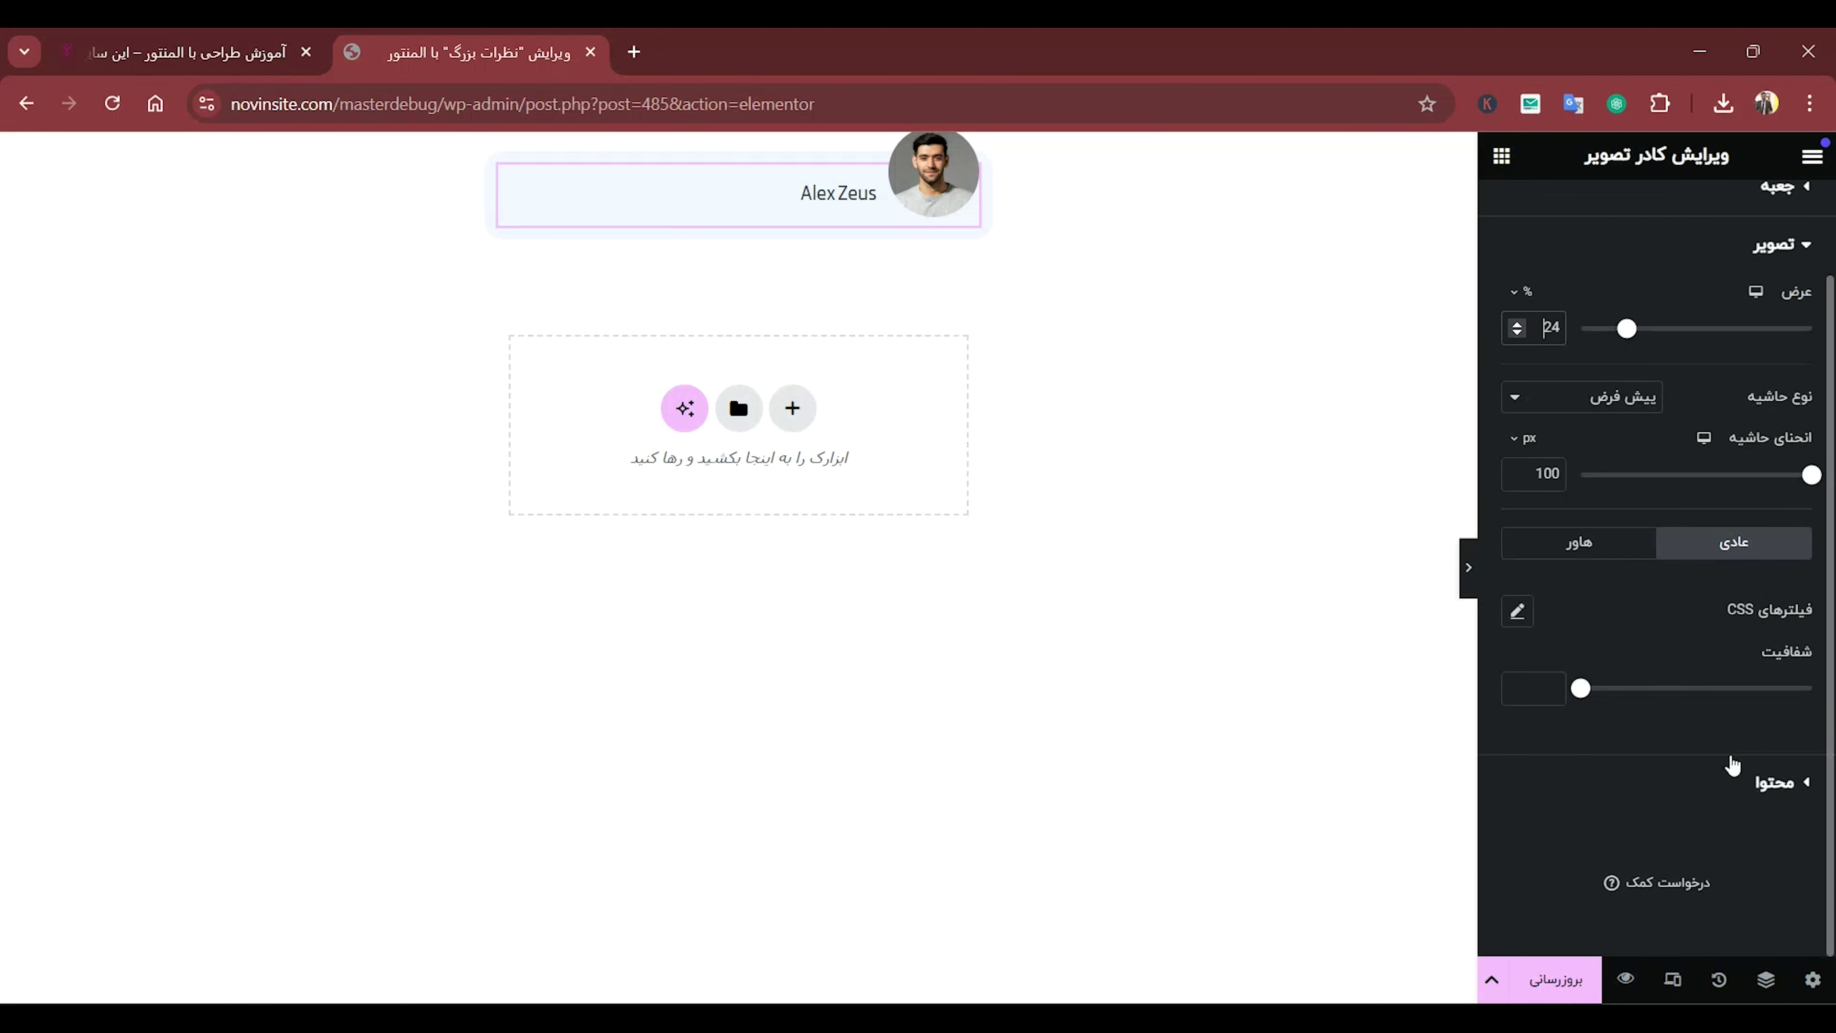
pyautogui.scroll(2, 1734, 781)
# Set the container's Align Self to start, try a padding (فاصله داخلی) of 0 on it and clear the padding values.
pyautogui.click(1541, 213)
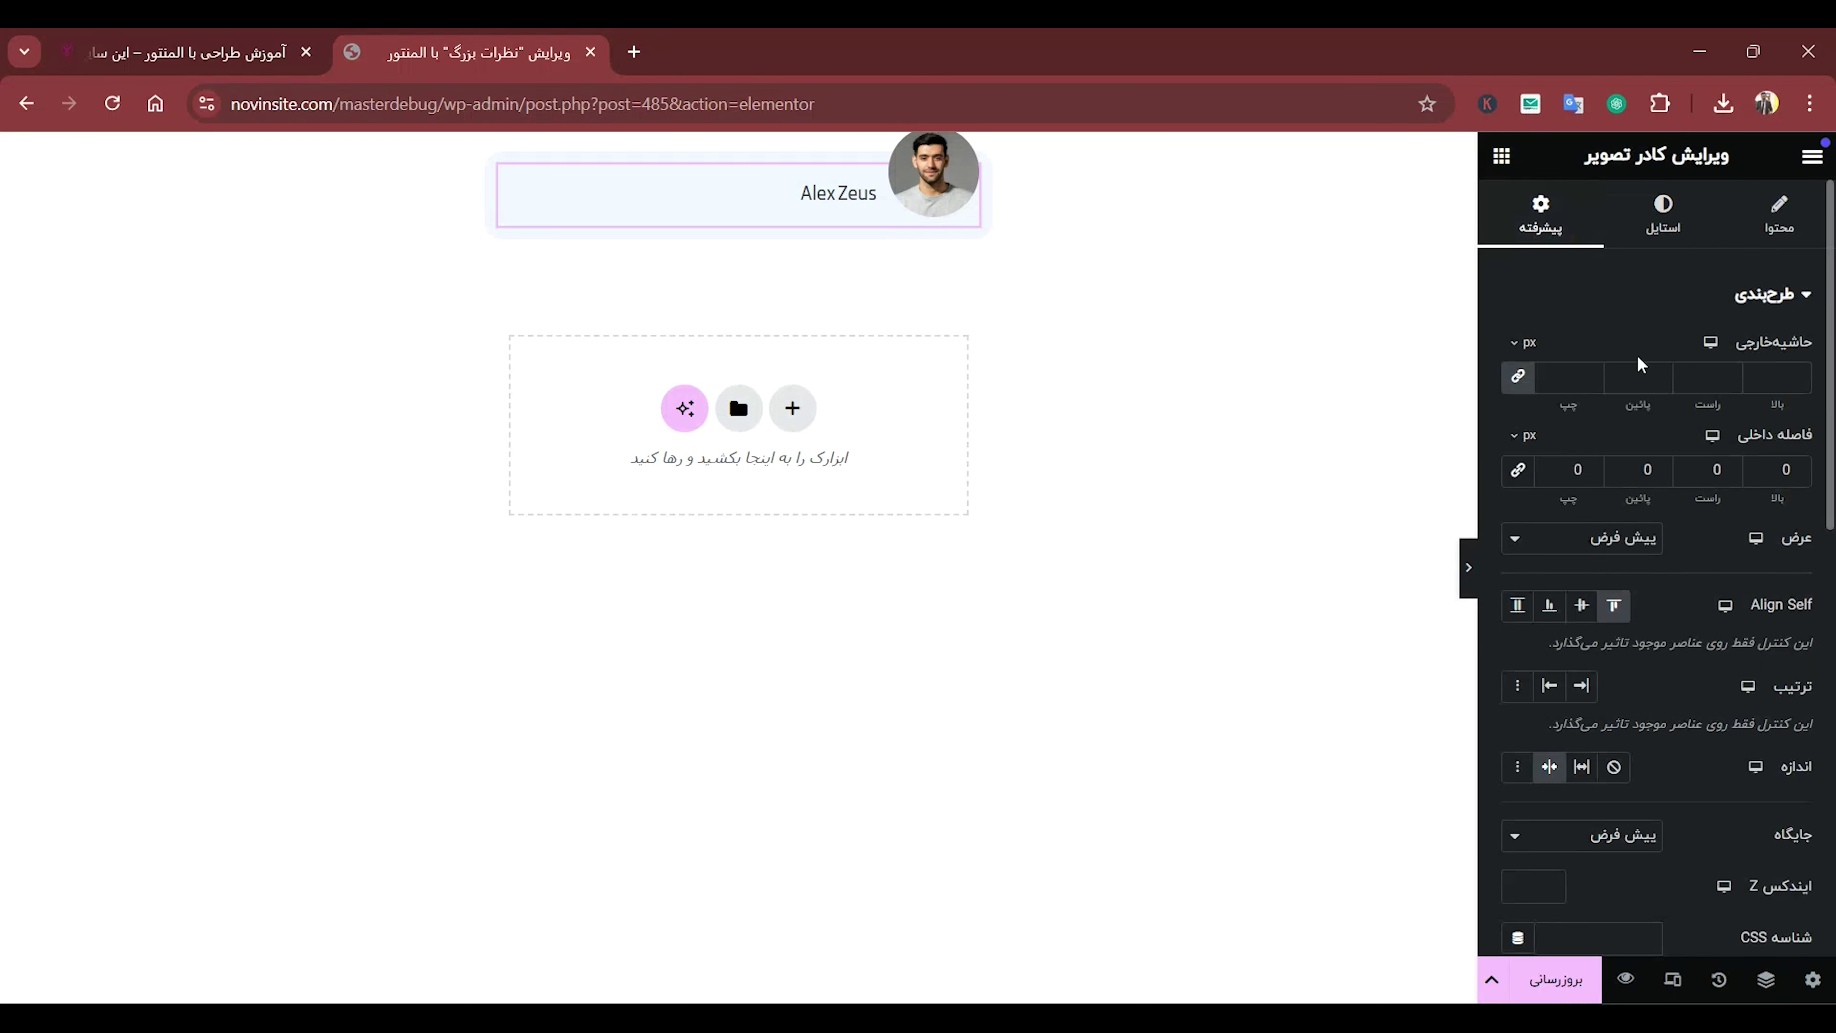
pyautogui.click(984, 172)
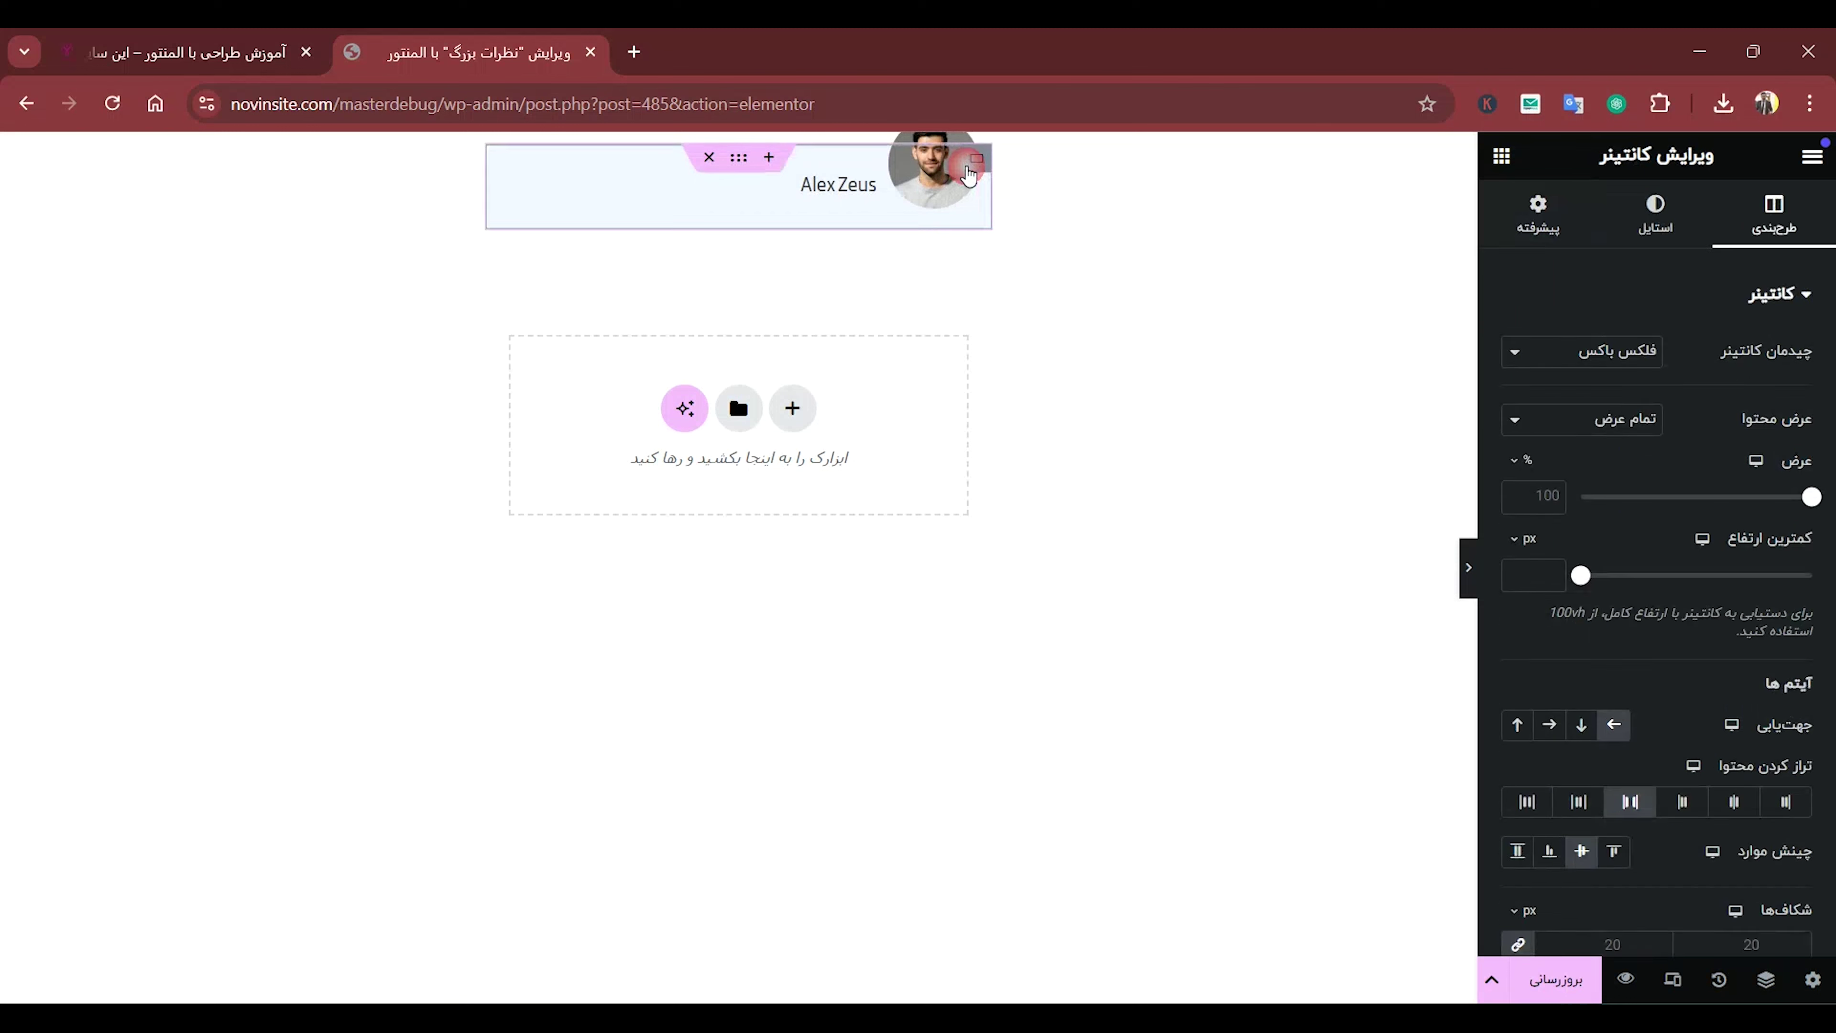
pyautogui.click(1537, 214)
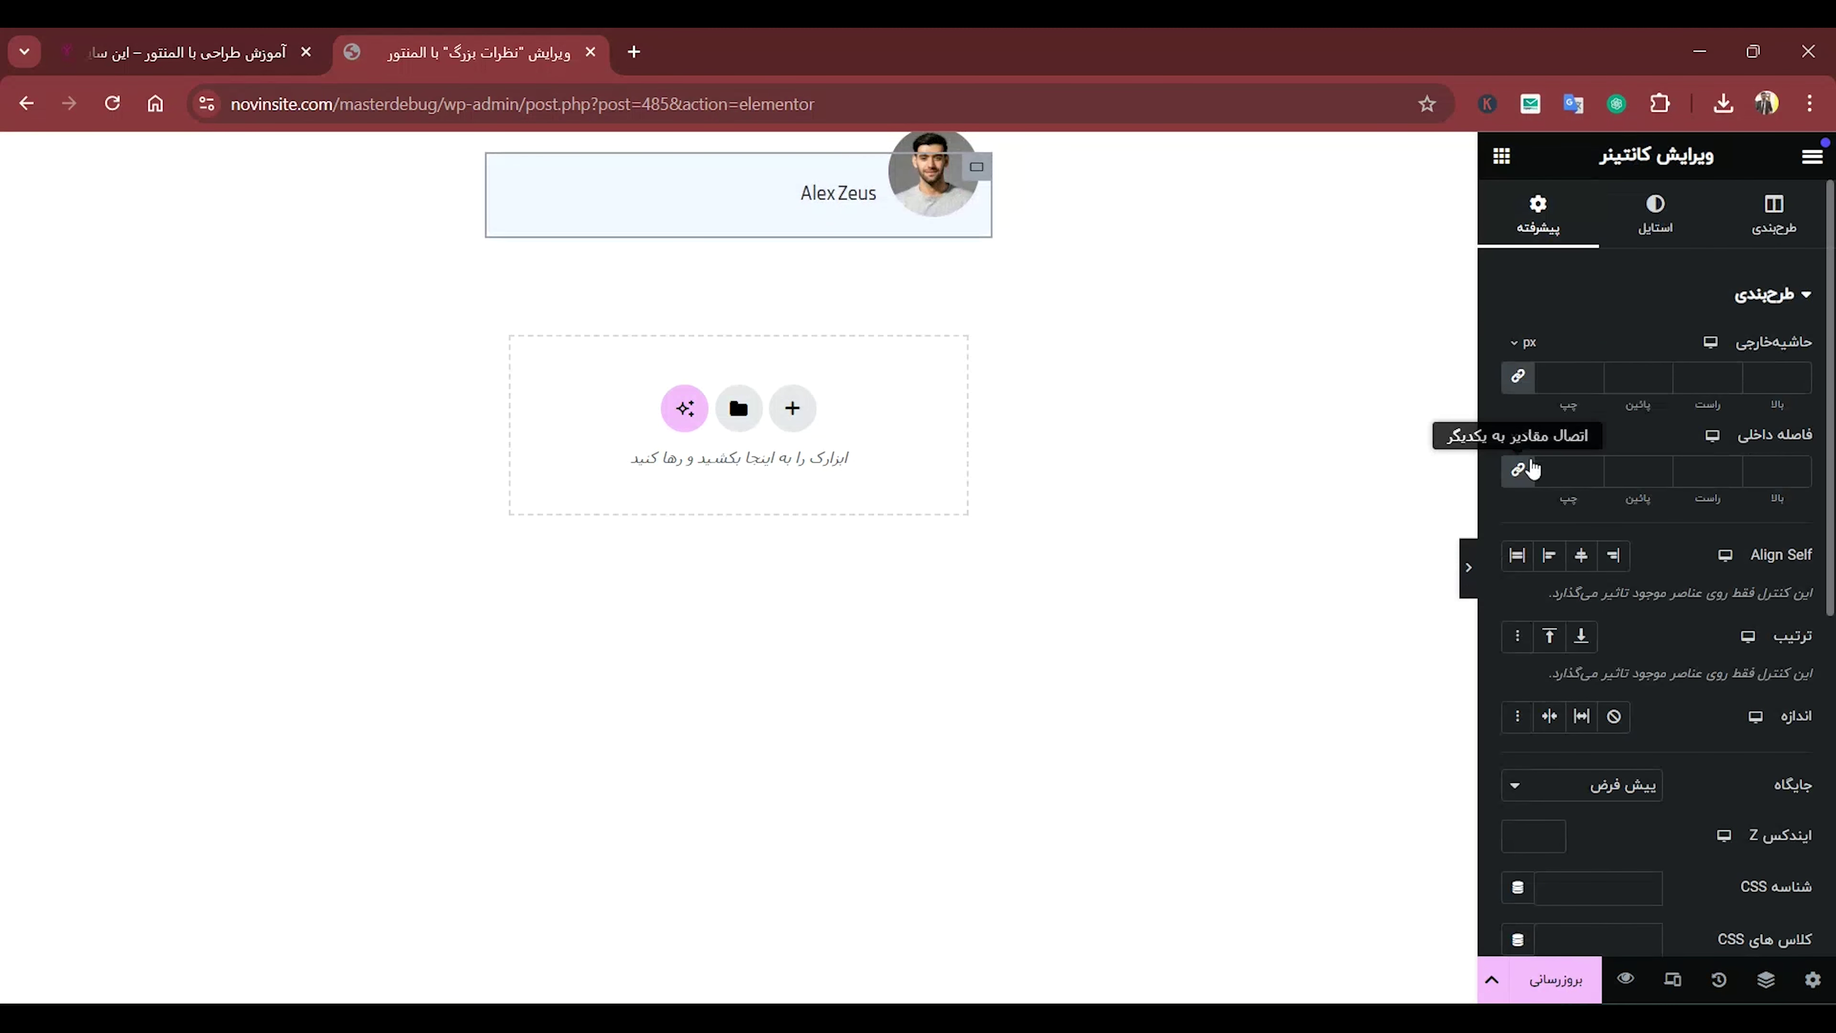
pyautogui.click(1520, 470)
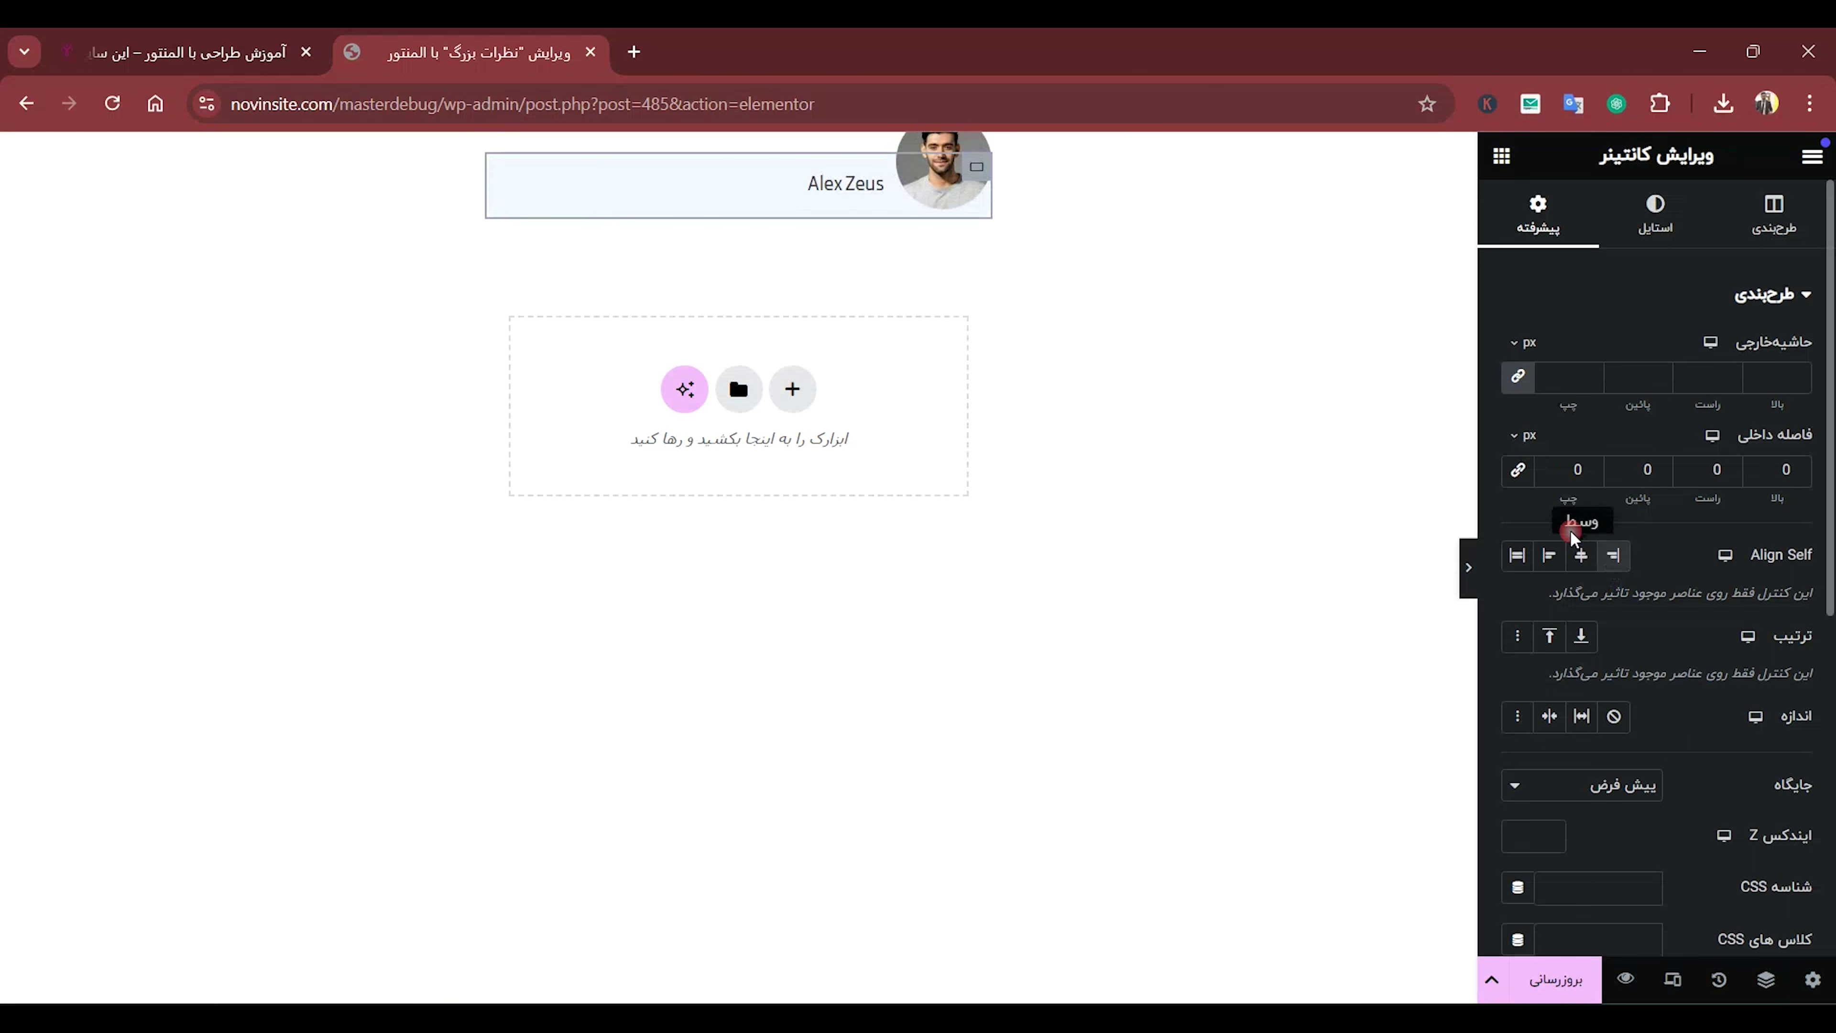
pyautogui.click(1613, 554)
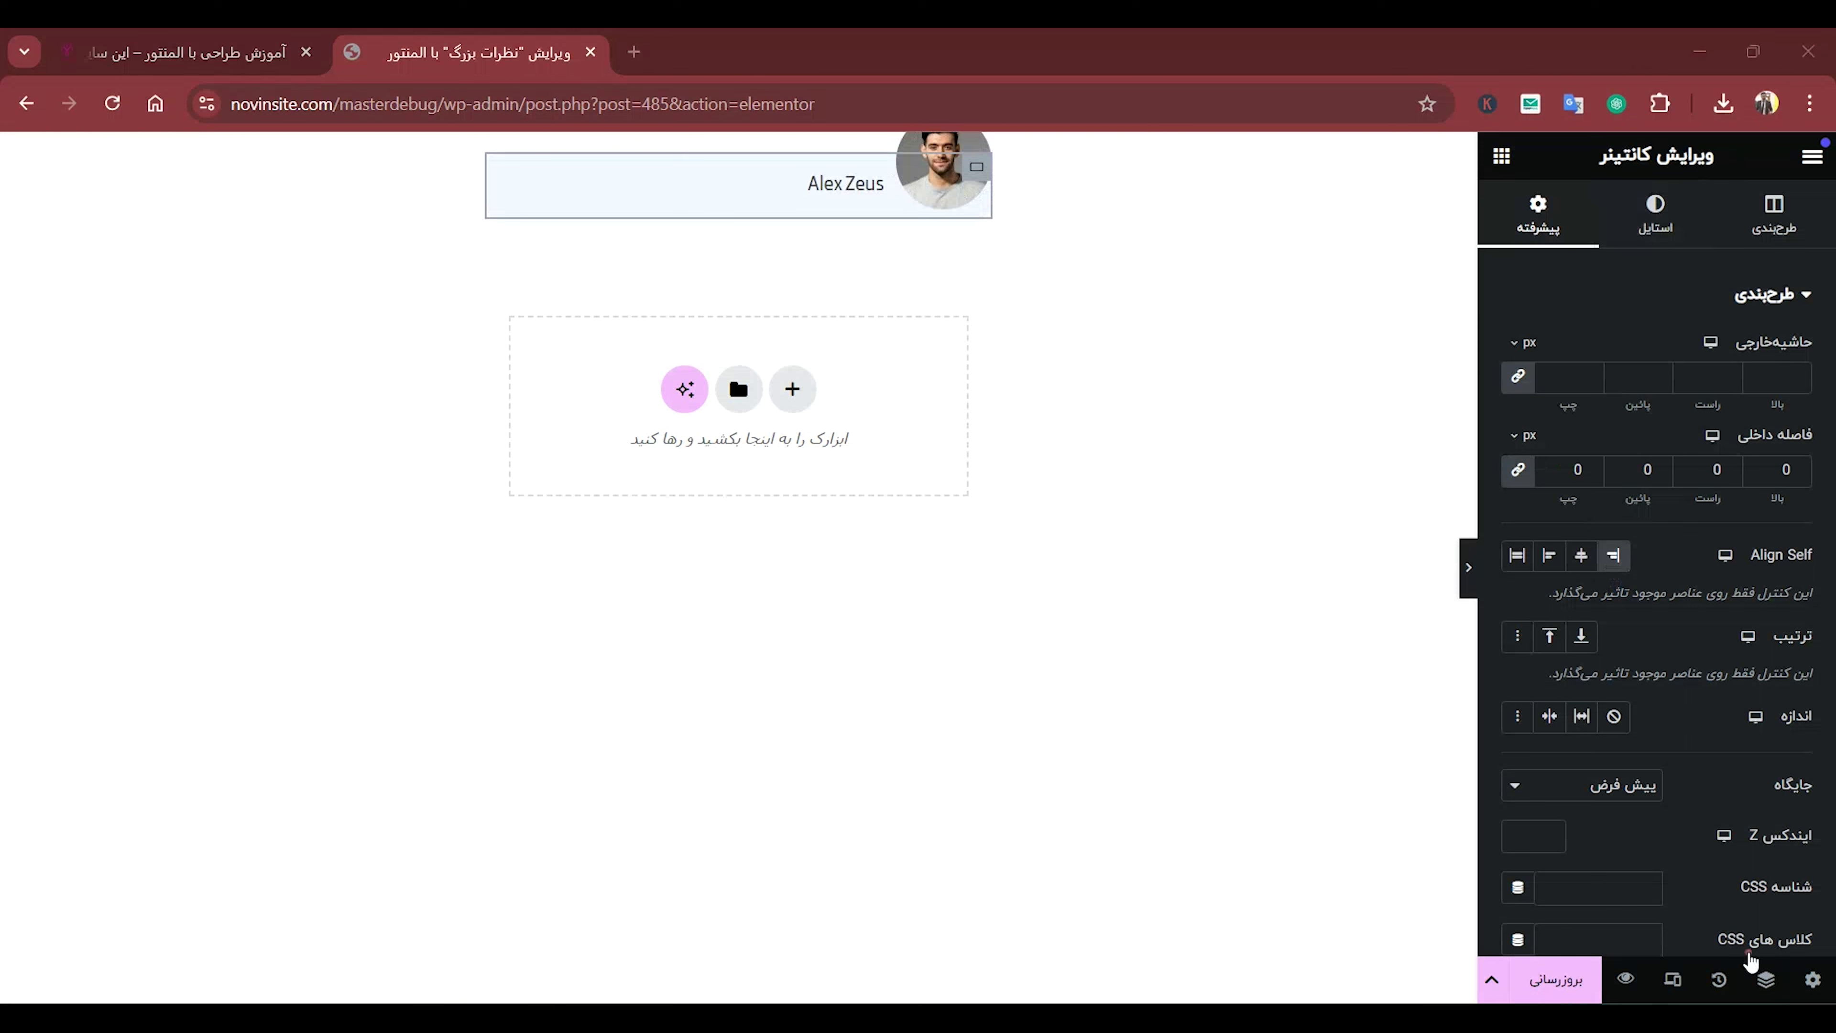
pyautogui.doubleClick(1575, 469)
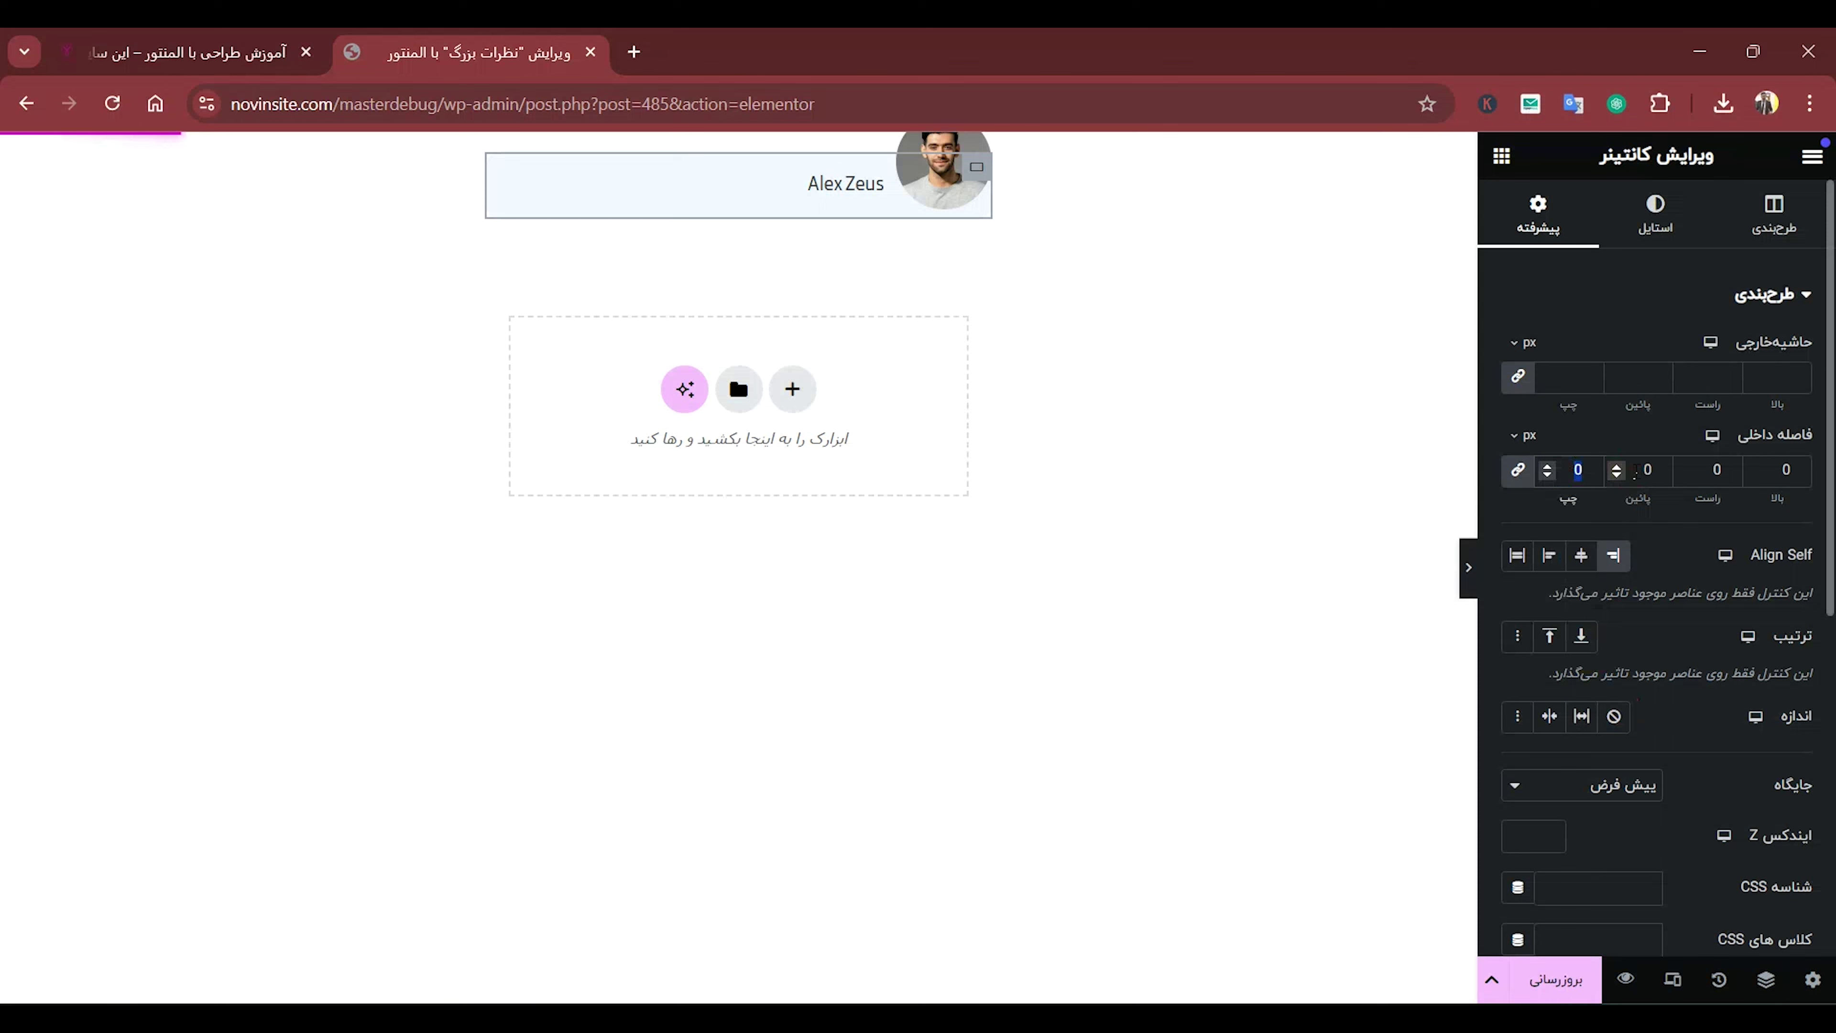
pyautogui.press('BackSpace')
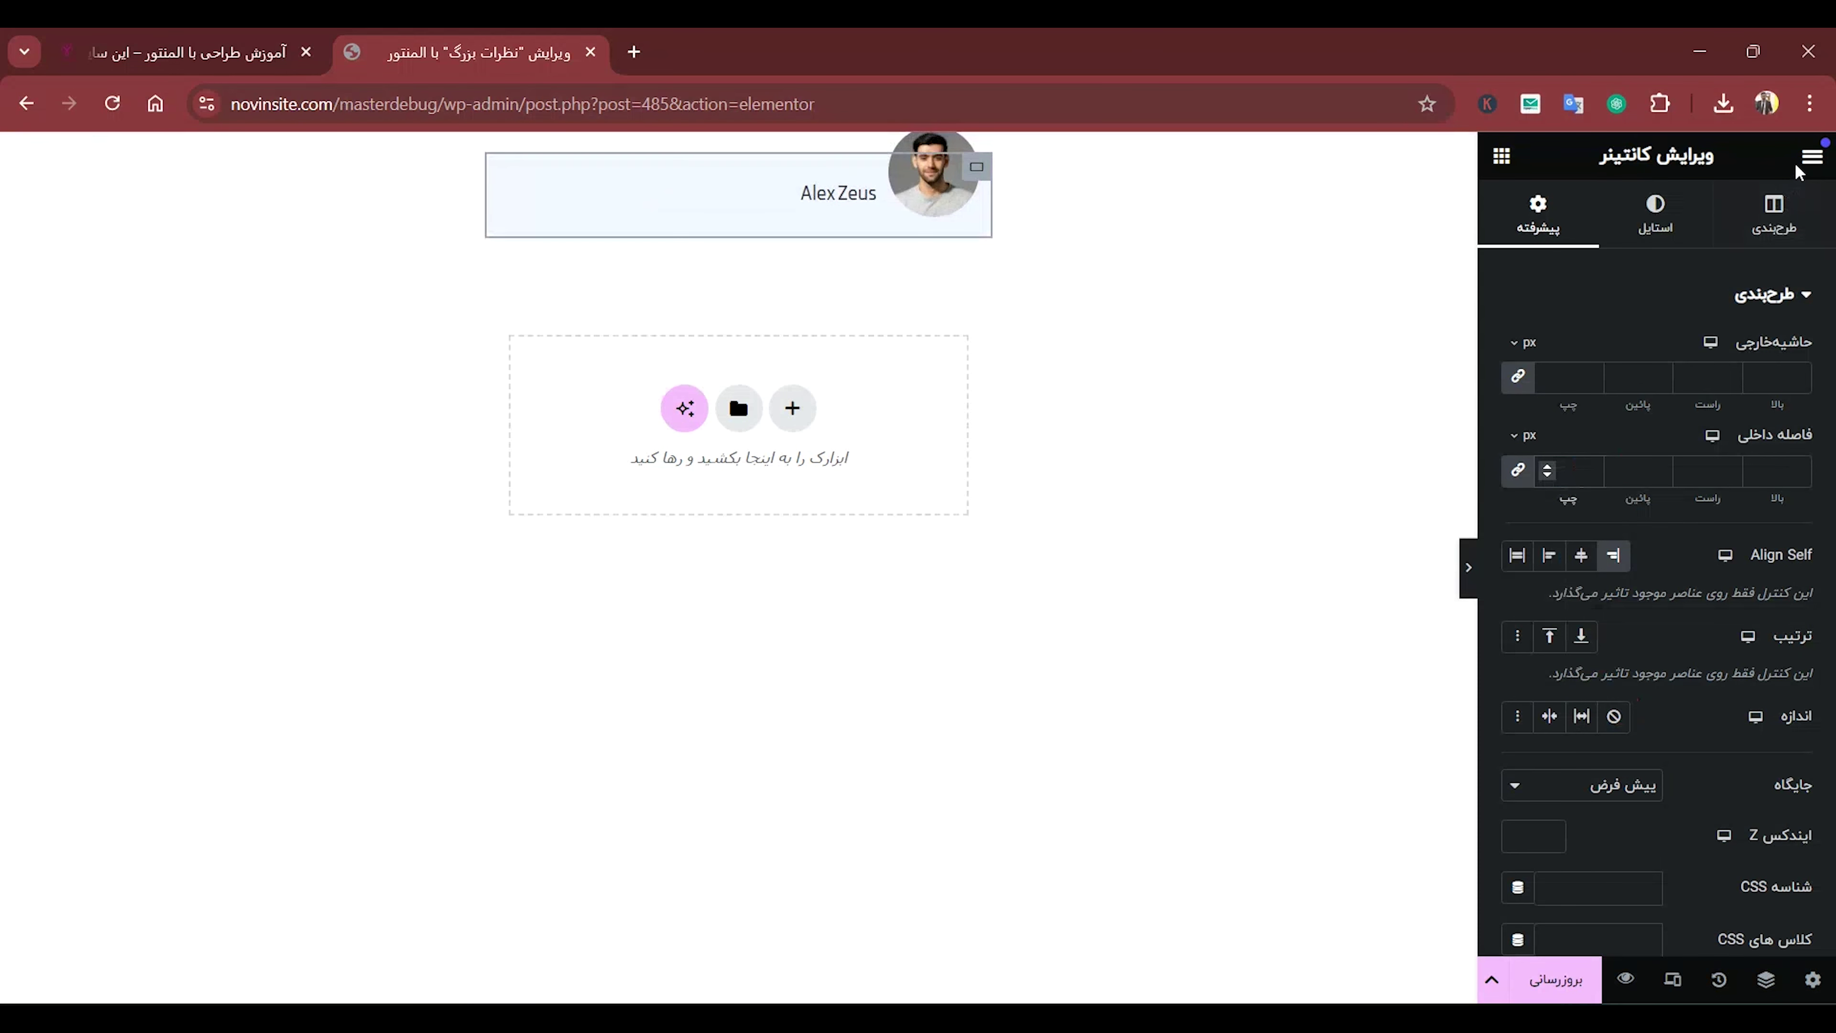
# Add a dynamic field (فیلد پویا) widget to the inner container and order it after the image box.
pyautogui.click(1501, 155)
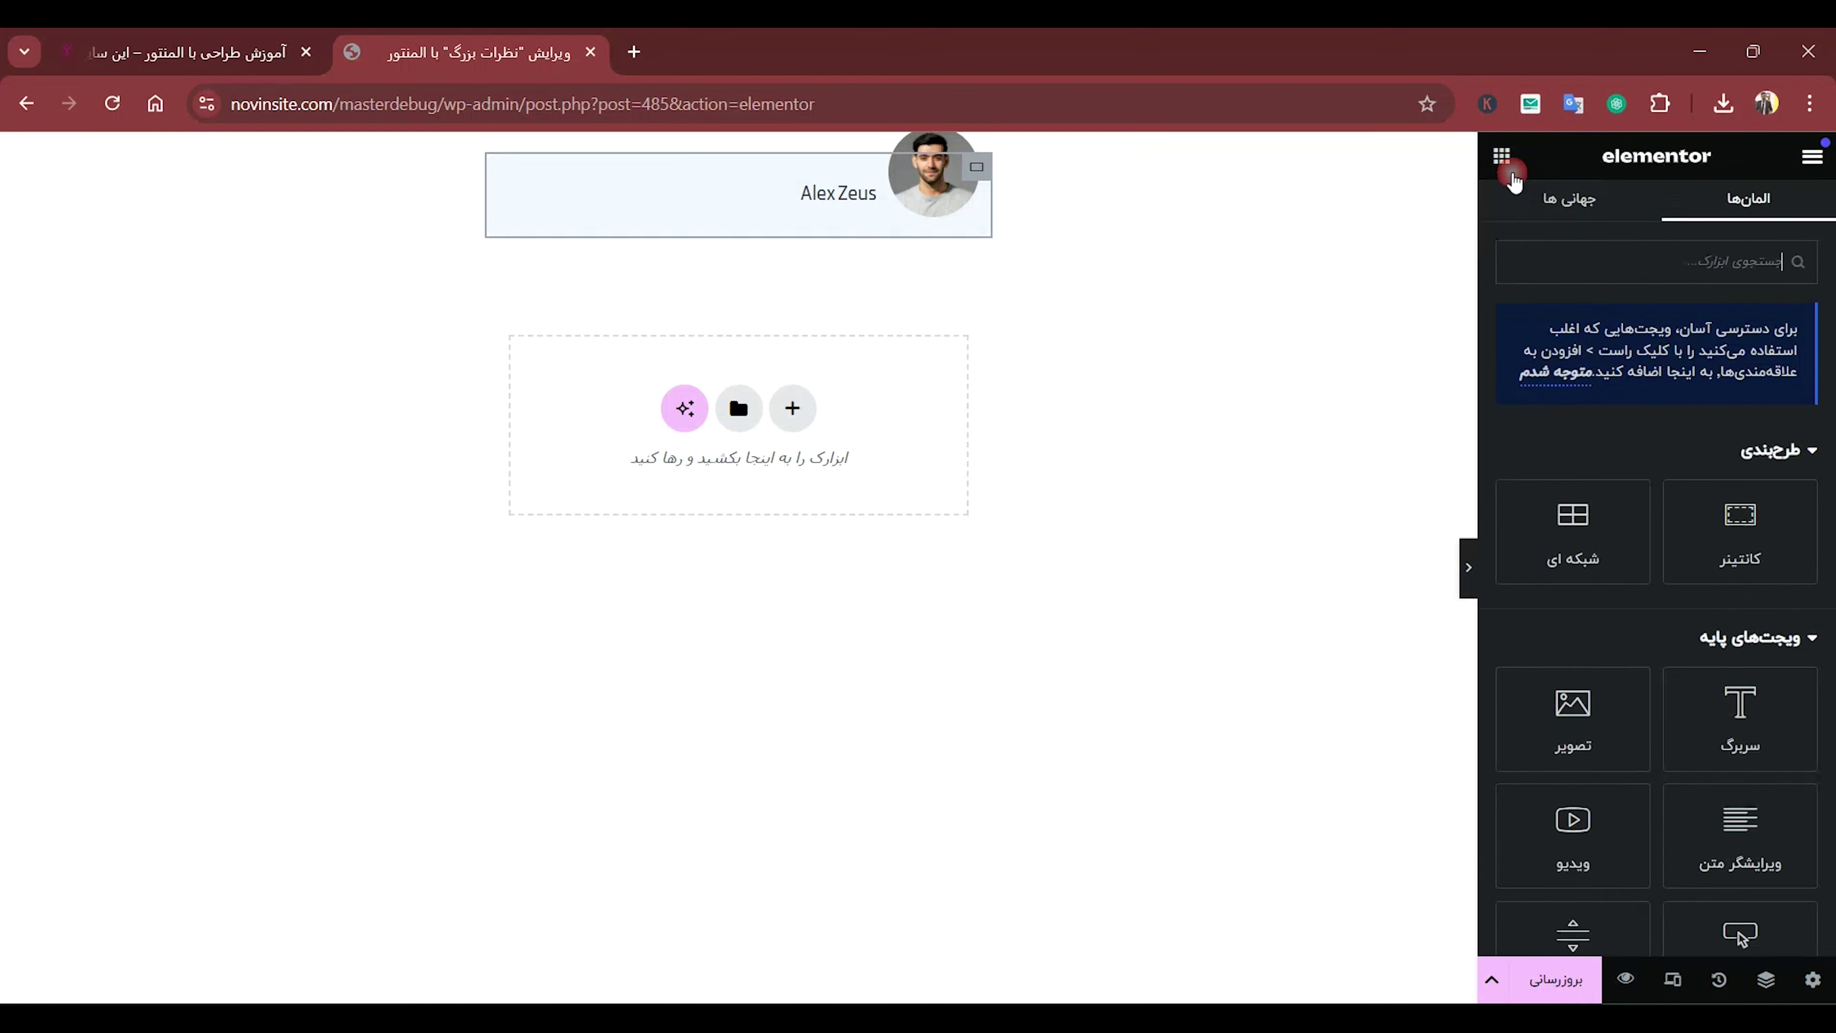
pyautogui.scroll(-5, 1745, 606)
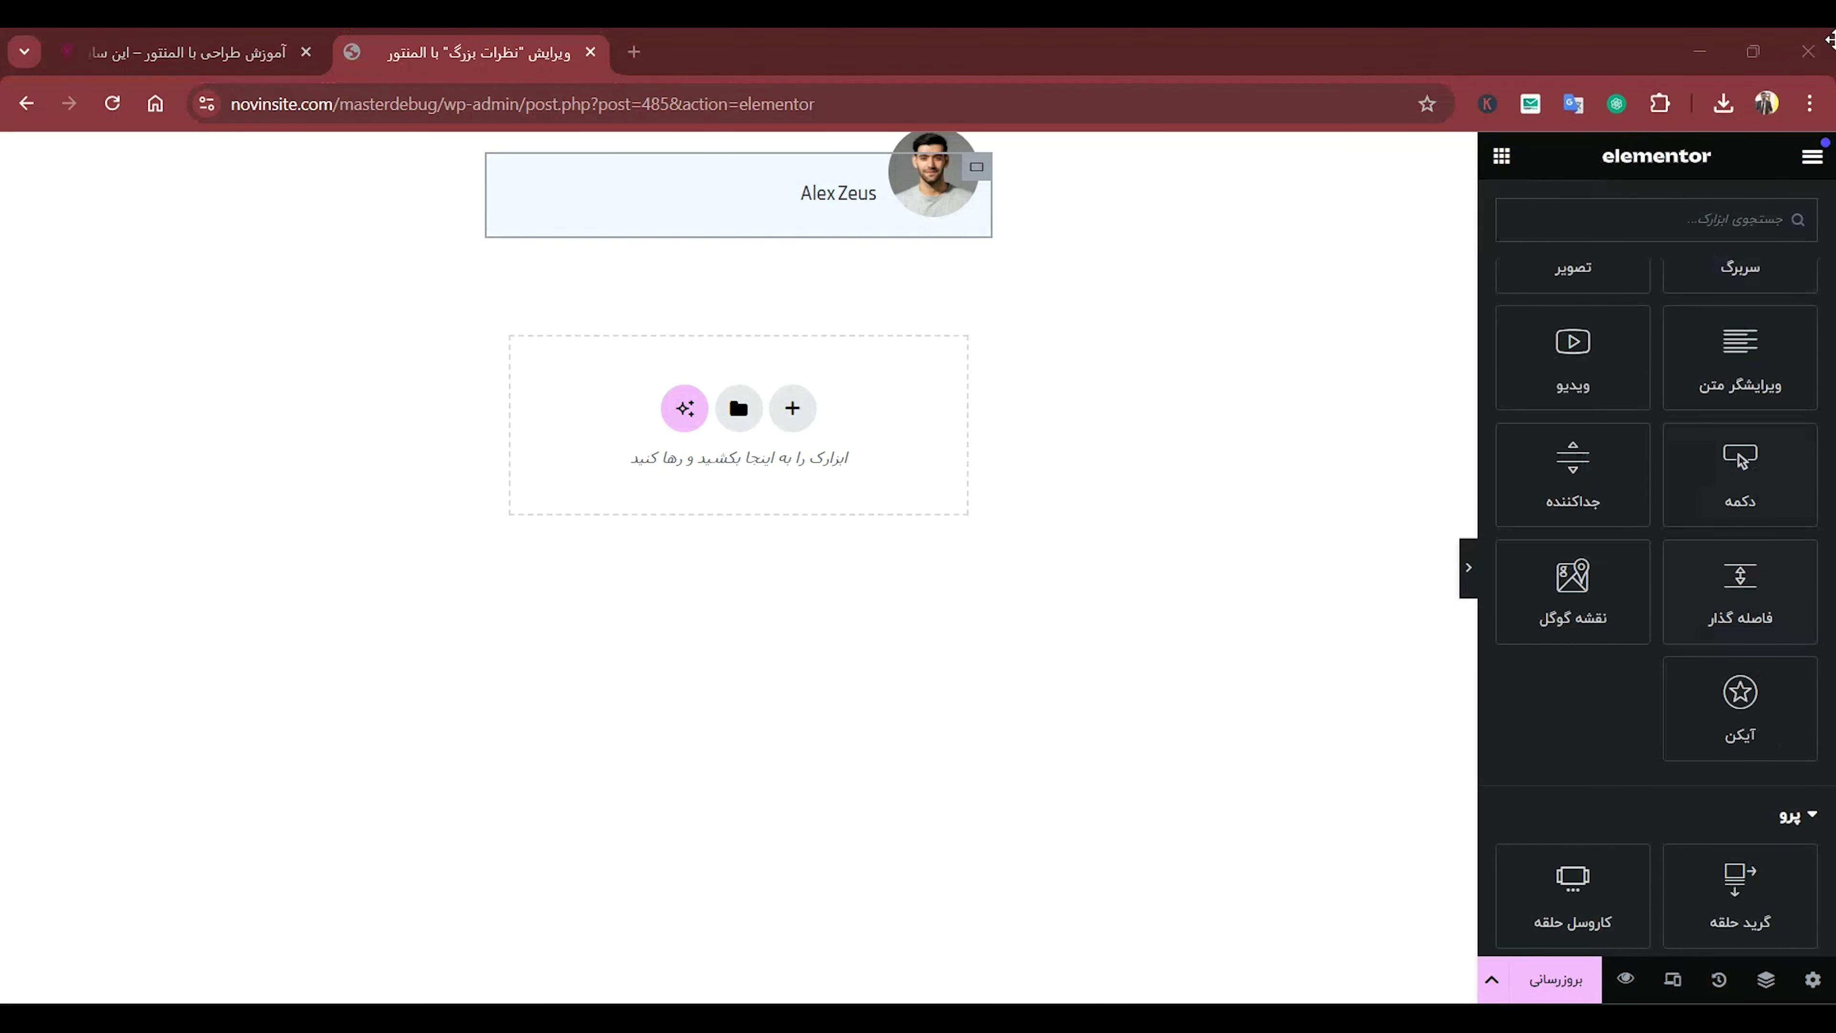
pyautogui.scroll(-3, 1830, 336)
pyautogui.moveTo(1829, 331); pyautogui.dragTo(1824, 755)
pyautogui.rightClick(1811, 829)
pyautogui.moveTo(1699, 320); pyautogui.dragTo(528, 193)
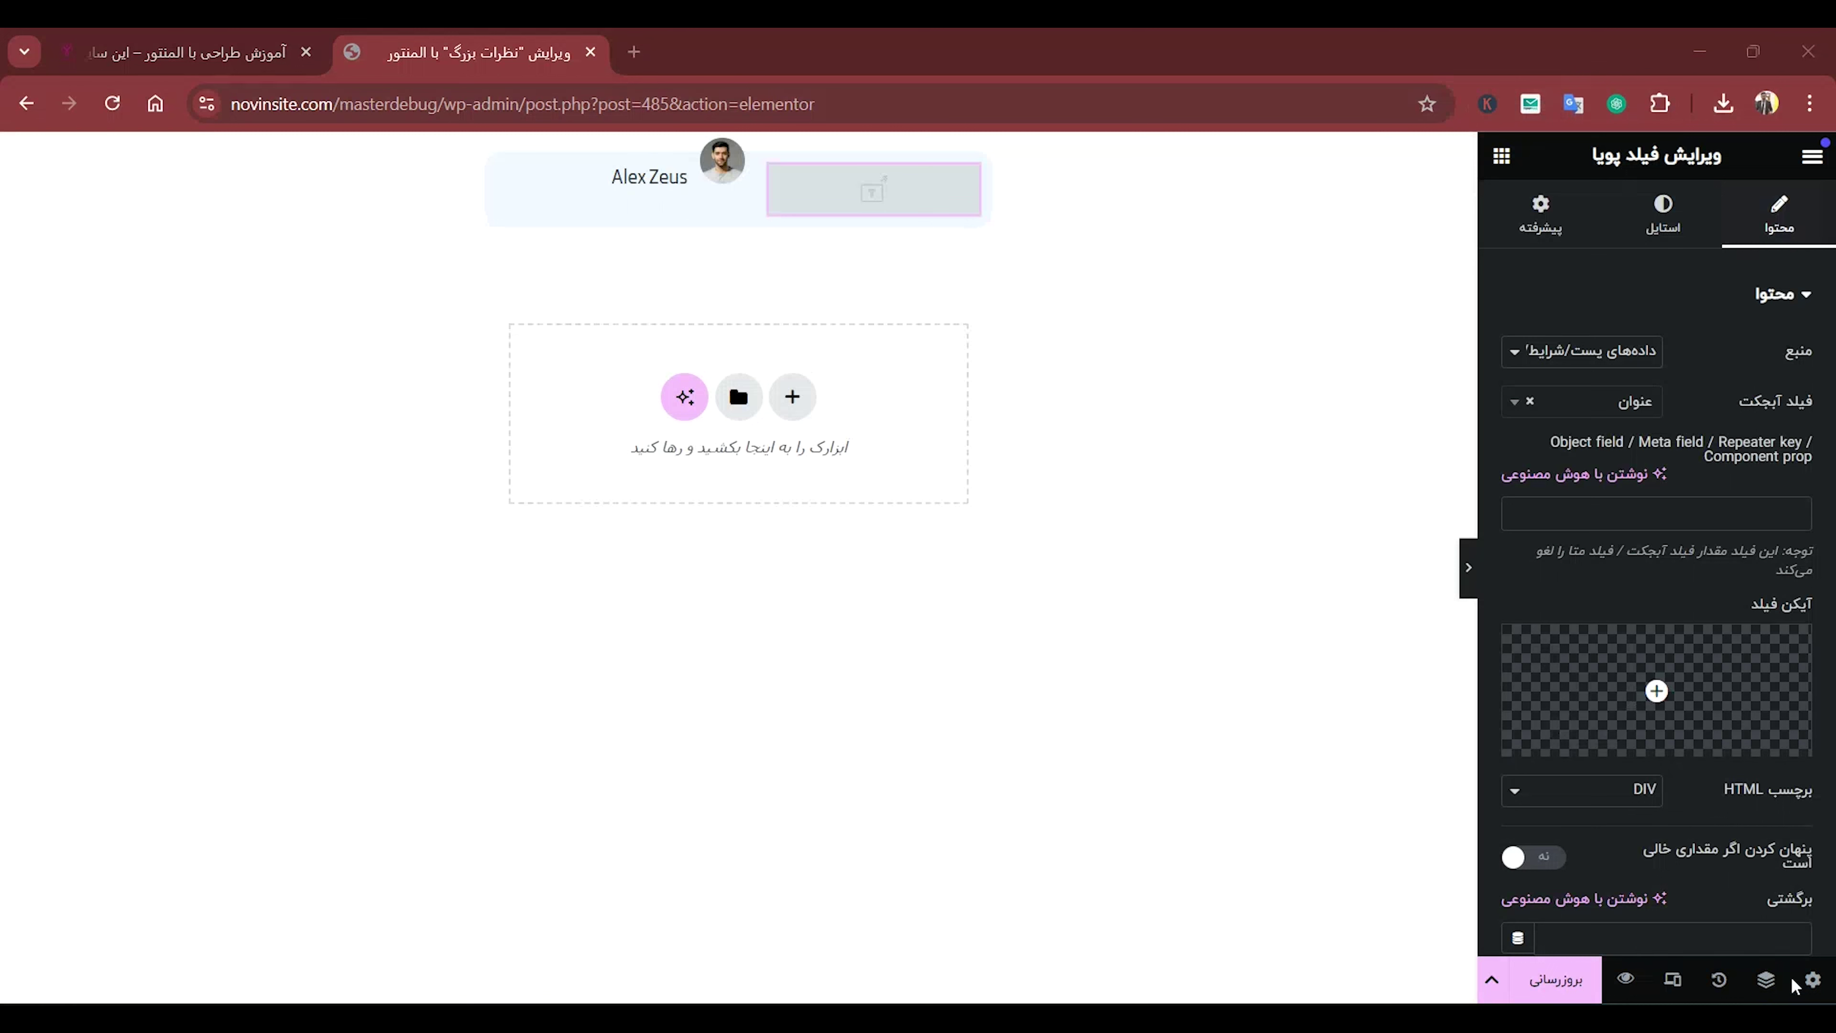
pyautogui.click(1765, 979)
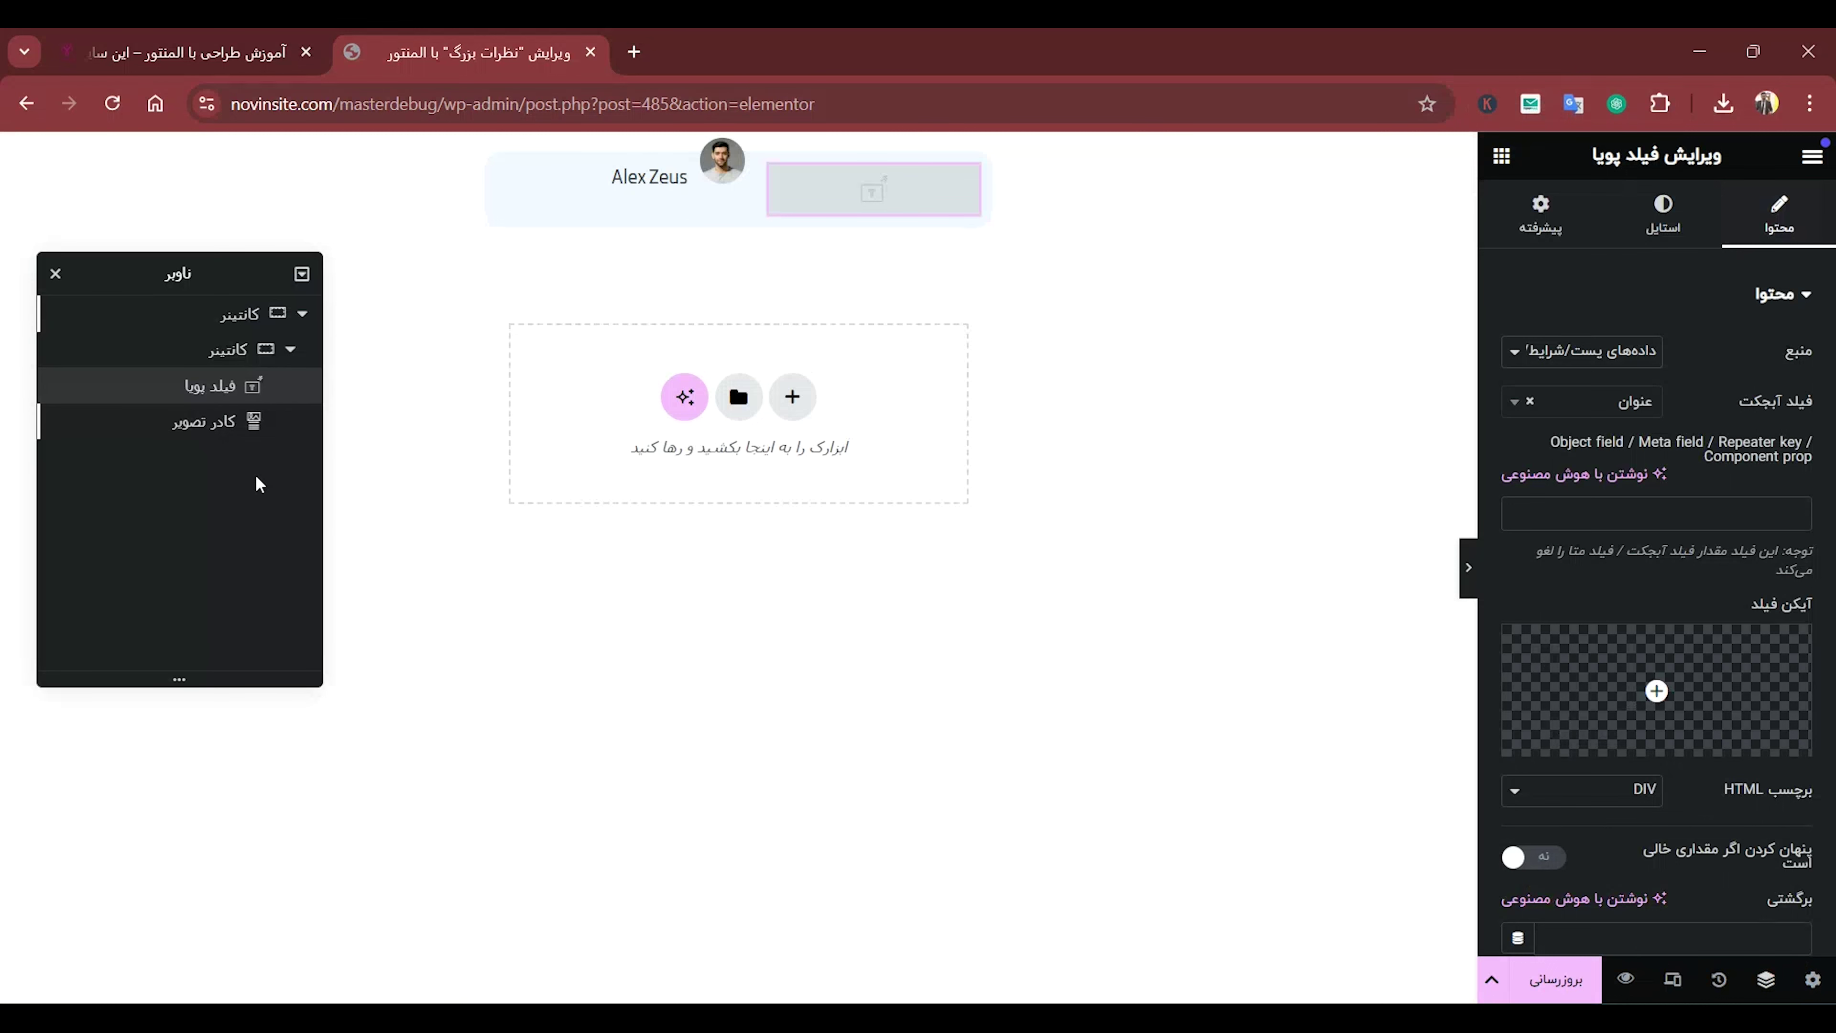
pyautogui.moveTo(250, 422); pyautogui.dragTo(250, 381)
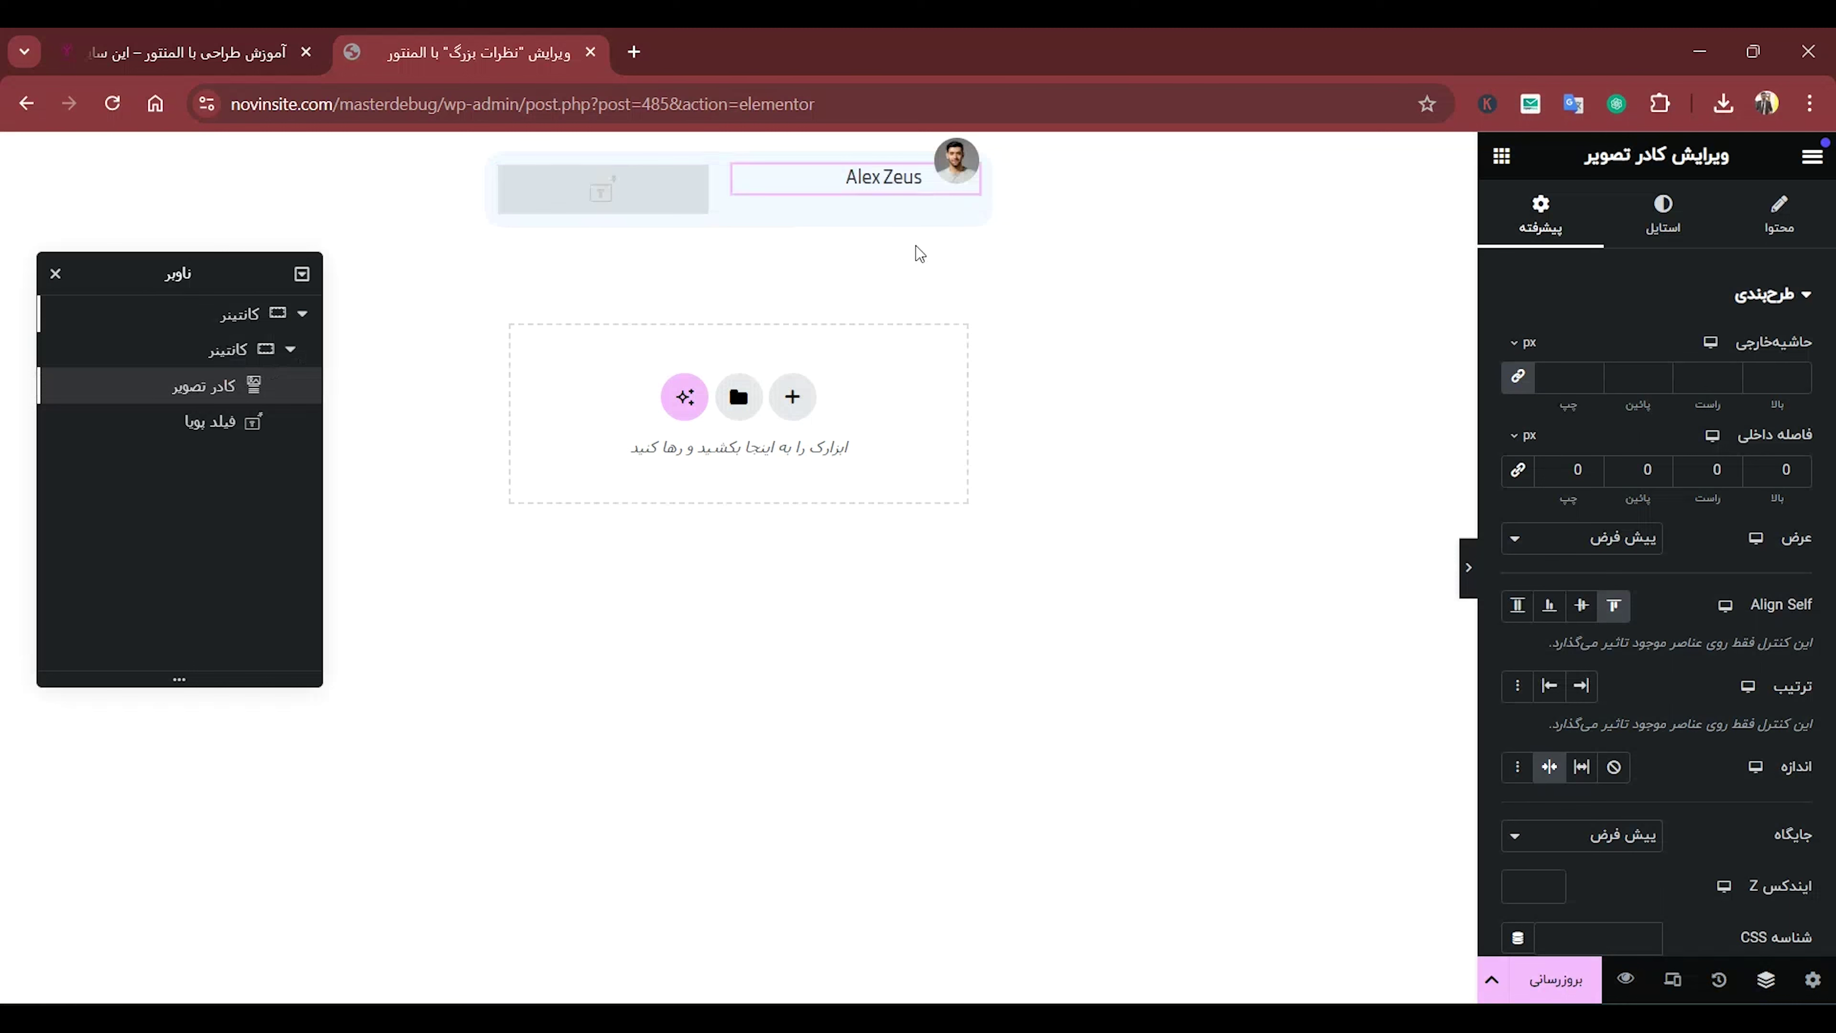
# Set the dynamic field's object field (فیلد آبجکت) to شهر بیمار from the نظرات بیماران content type.
pyautogui.click(201, 422)
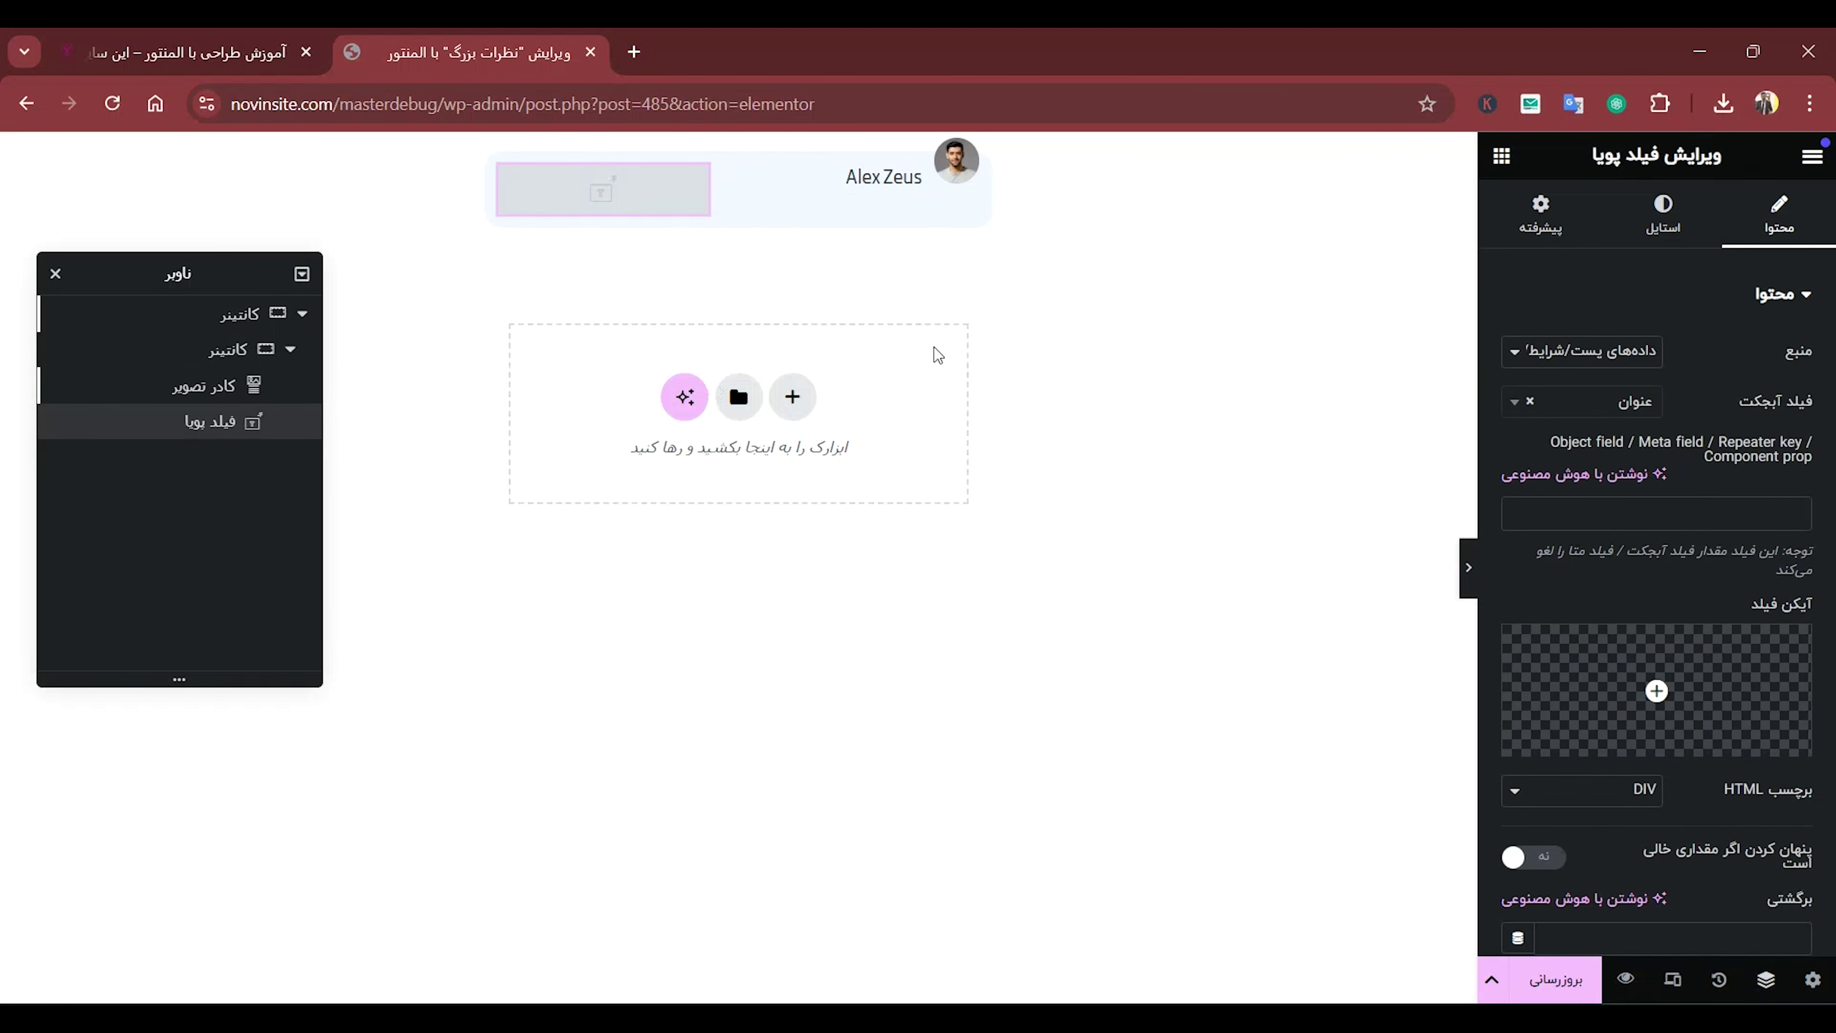
pyautogui.click(1632, 401)
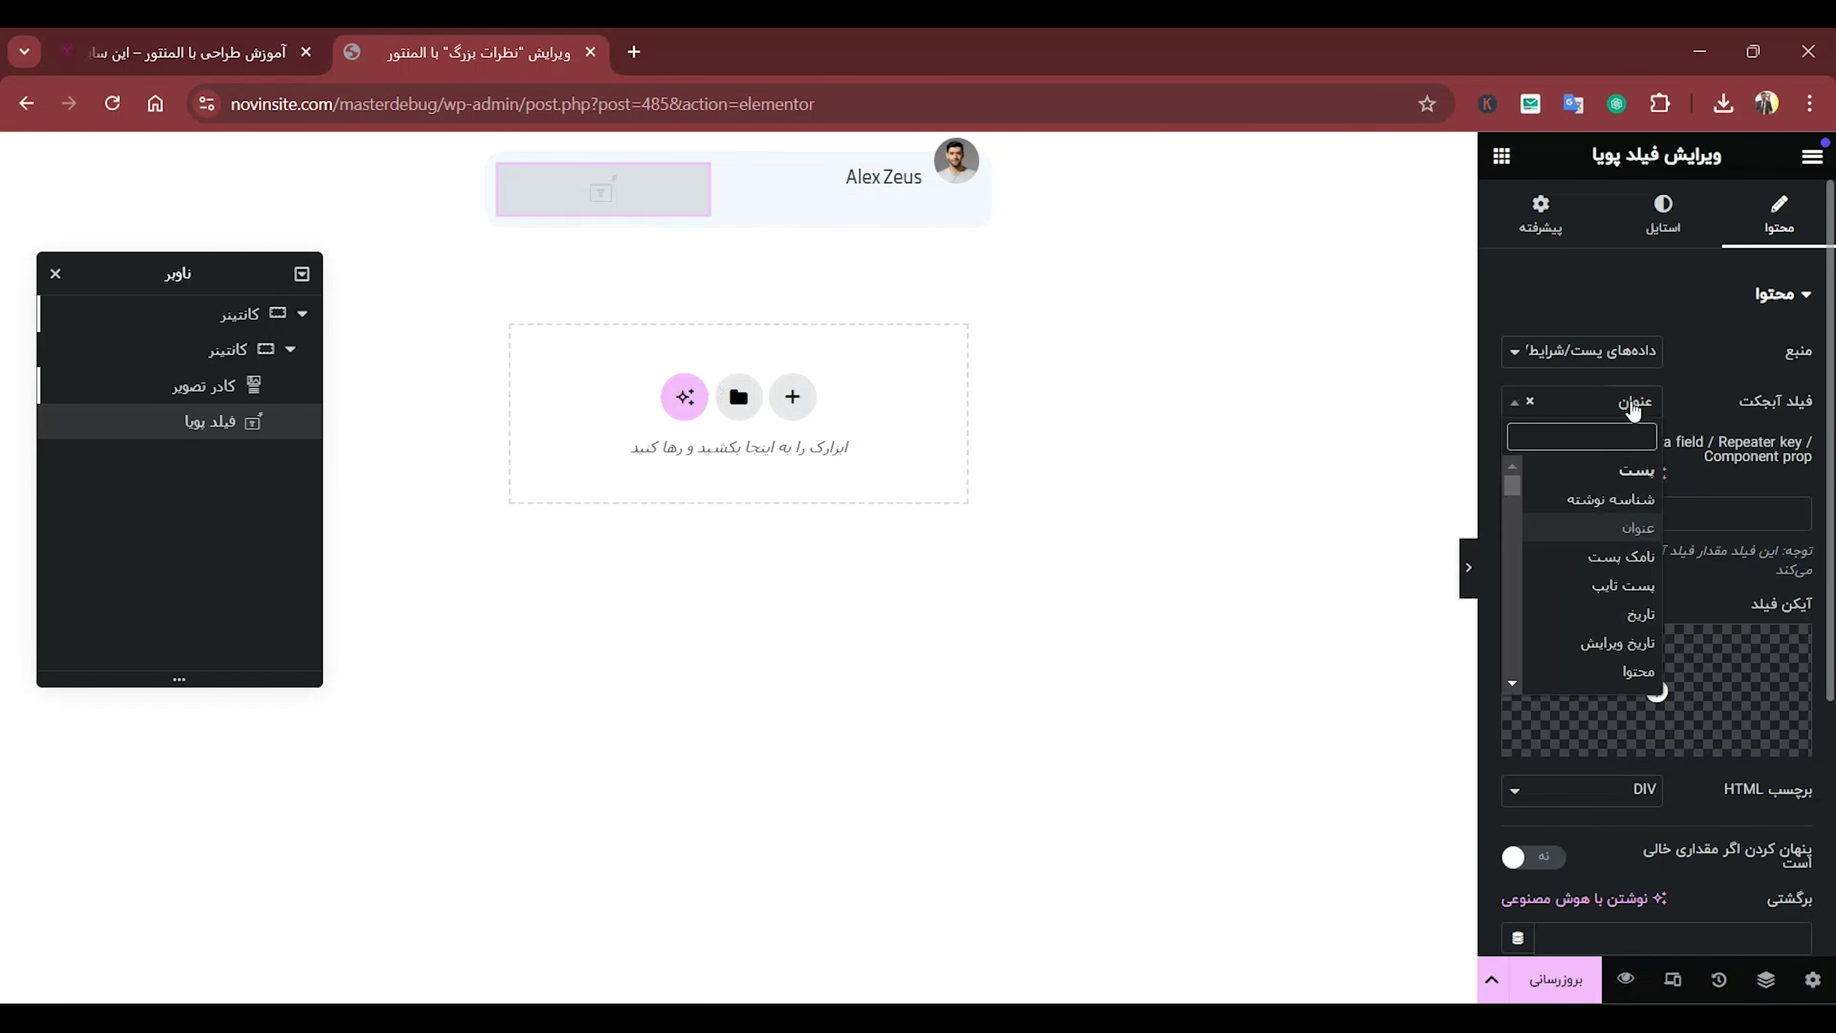
pyautogui.scroll(-10, 1602, 486)
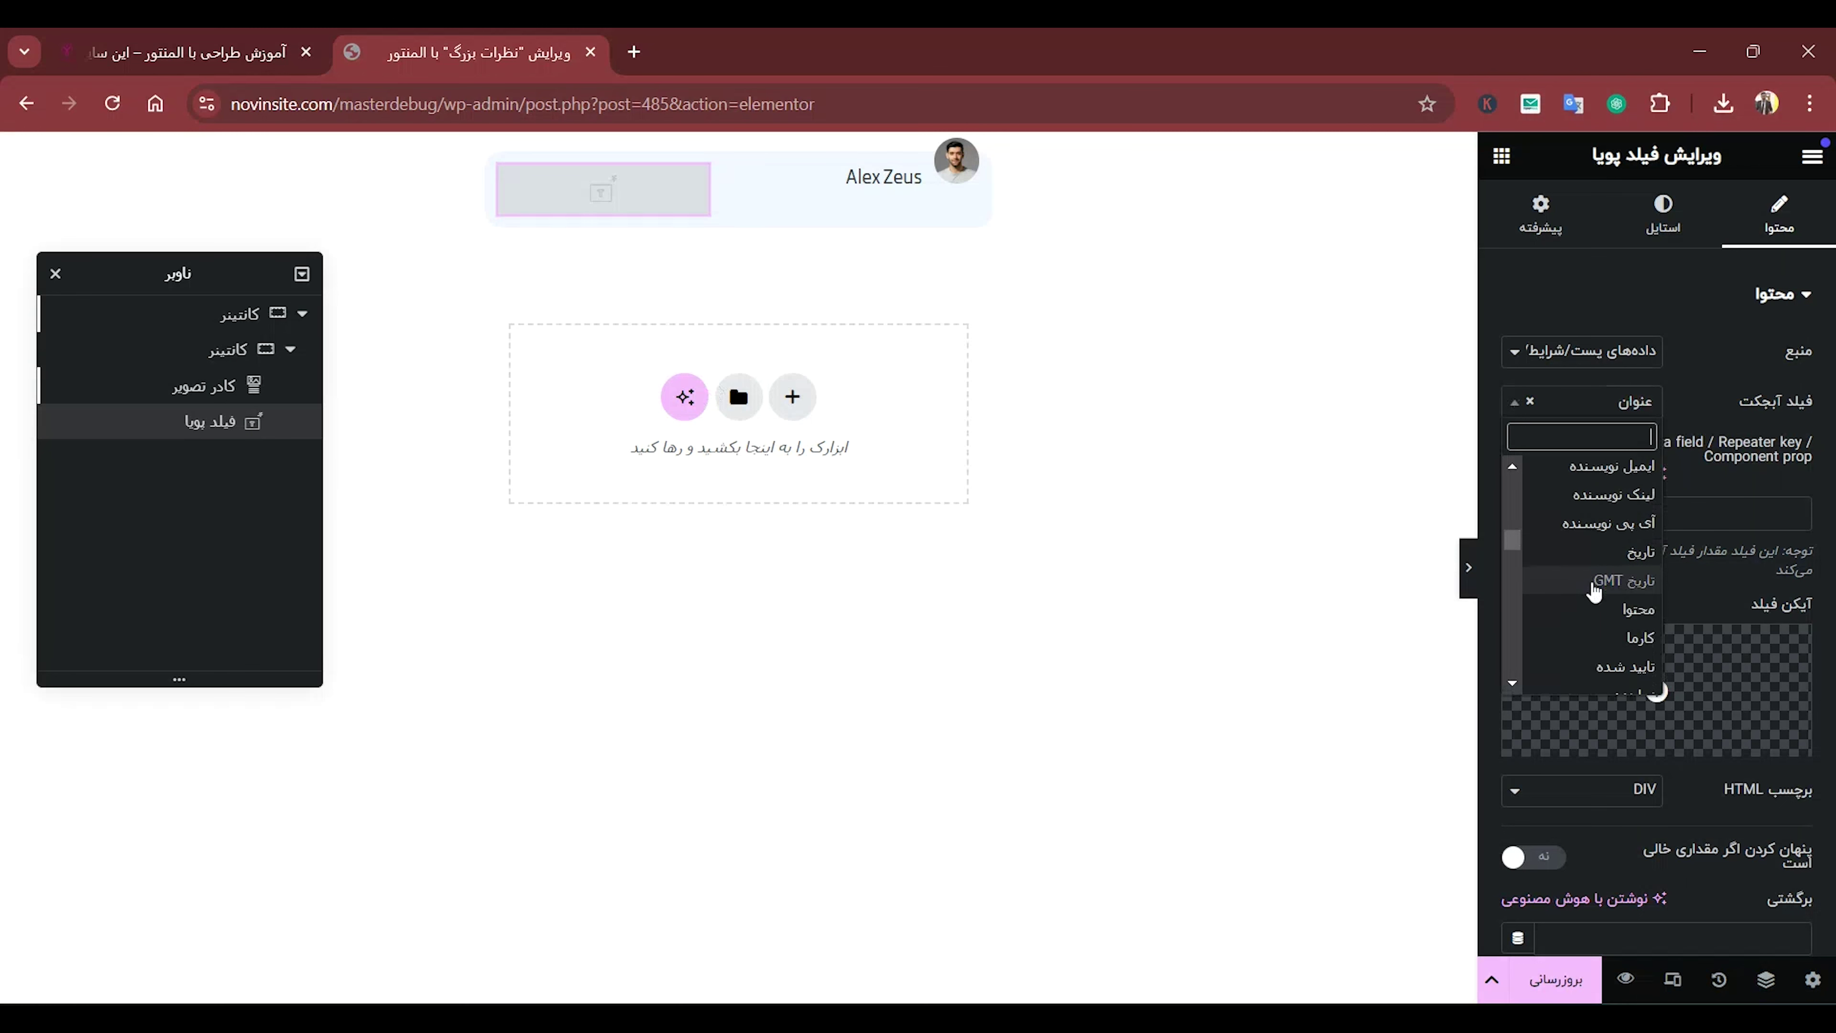
pyautogui.scroll(-4, 1588, 576)
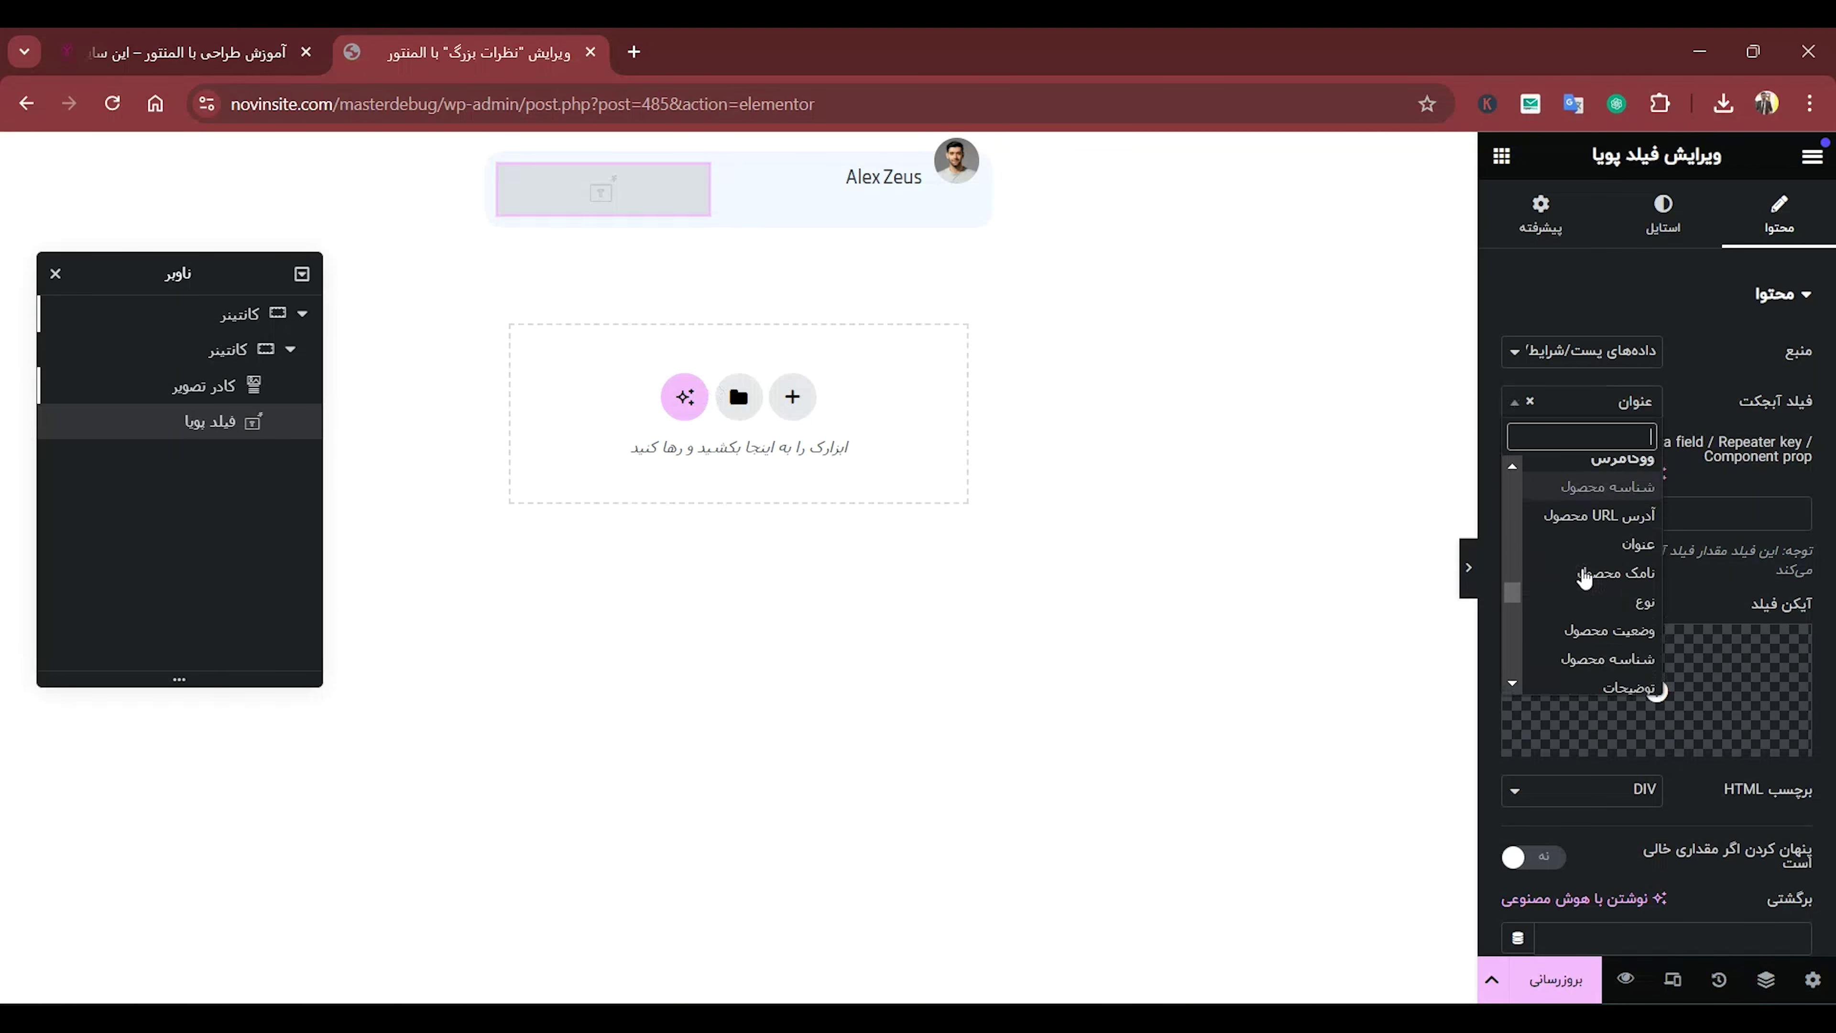
pyautogui.moveTo(1517, 606); pyautogui.dragTo(1524, 669)
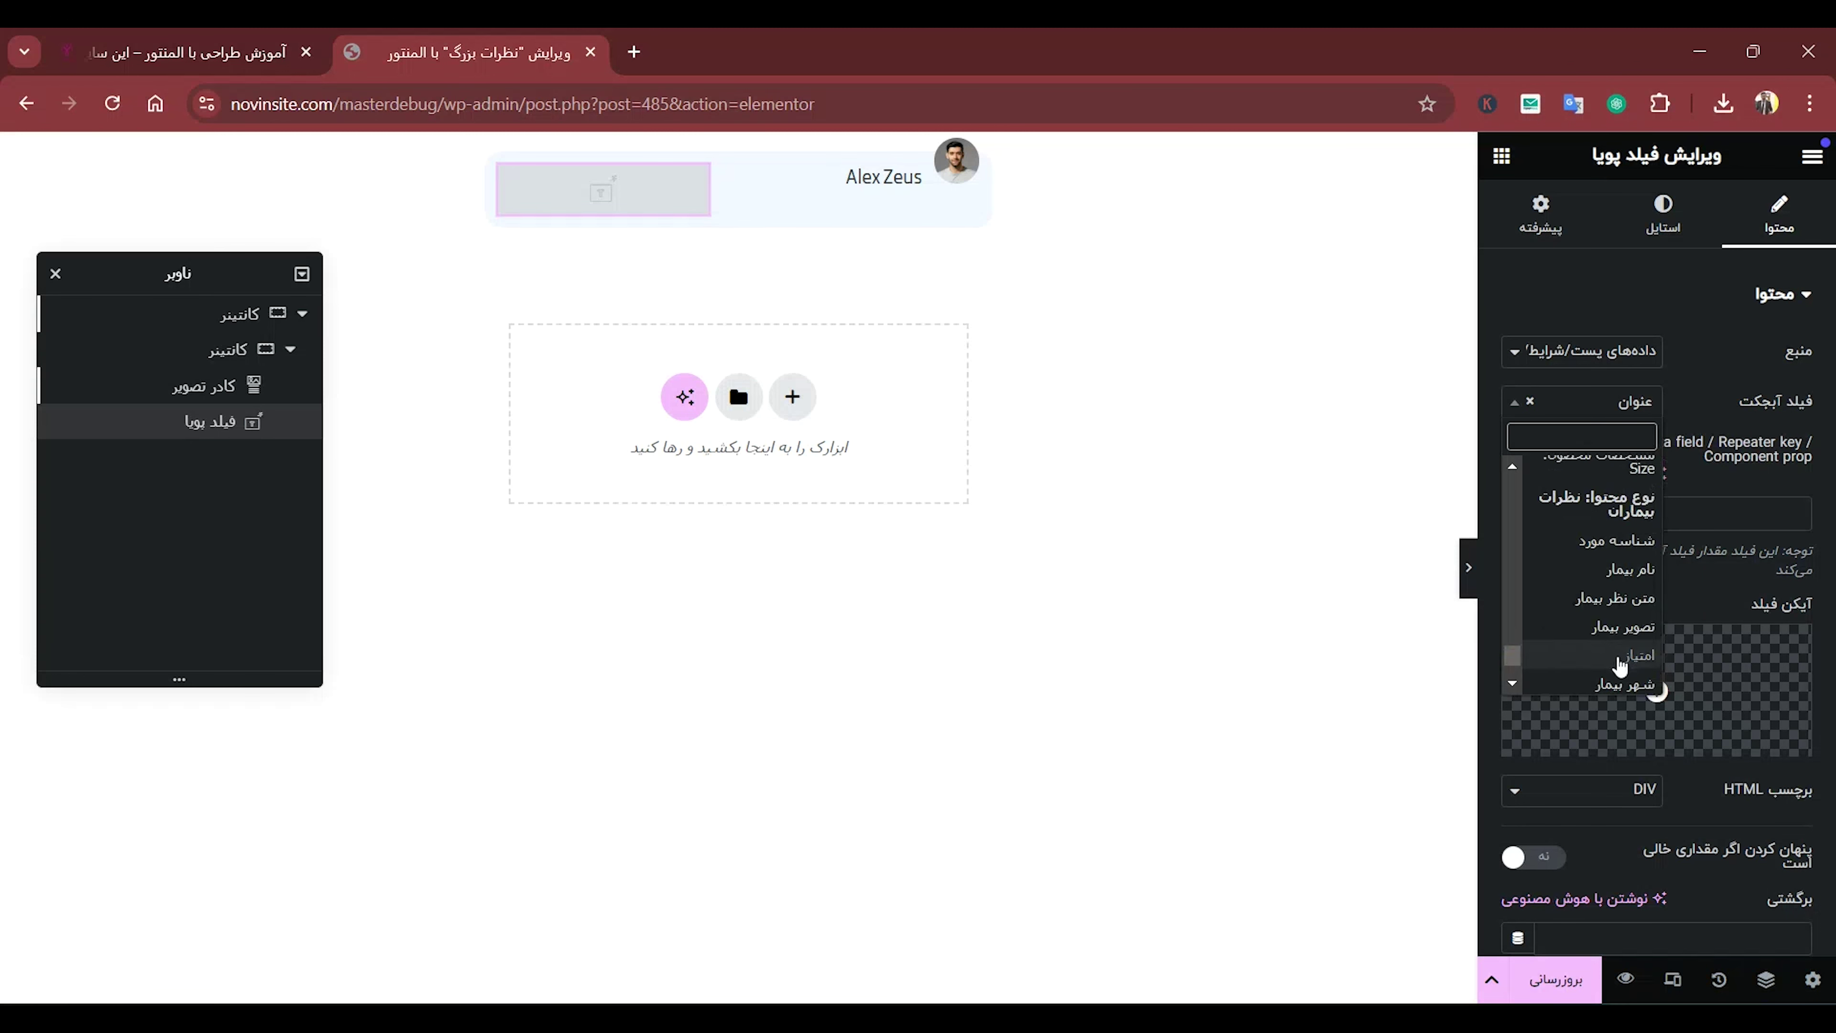
pyautogui.scroll(-3, 1619, 662)
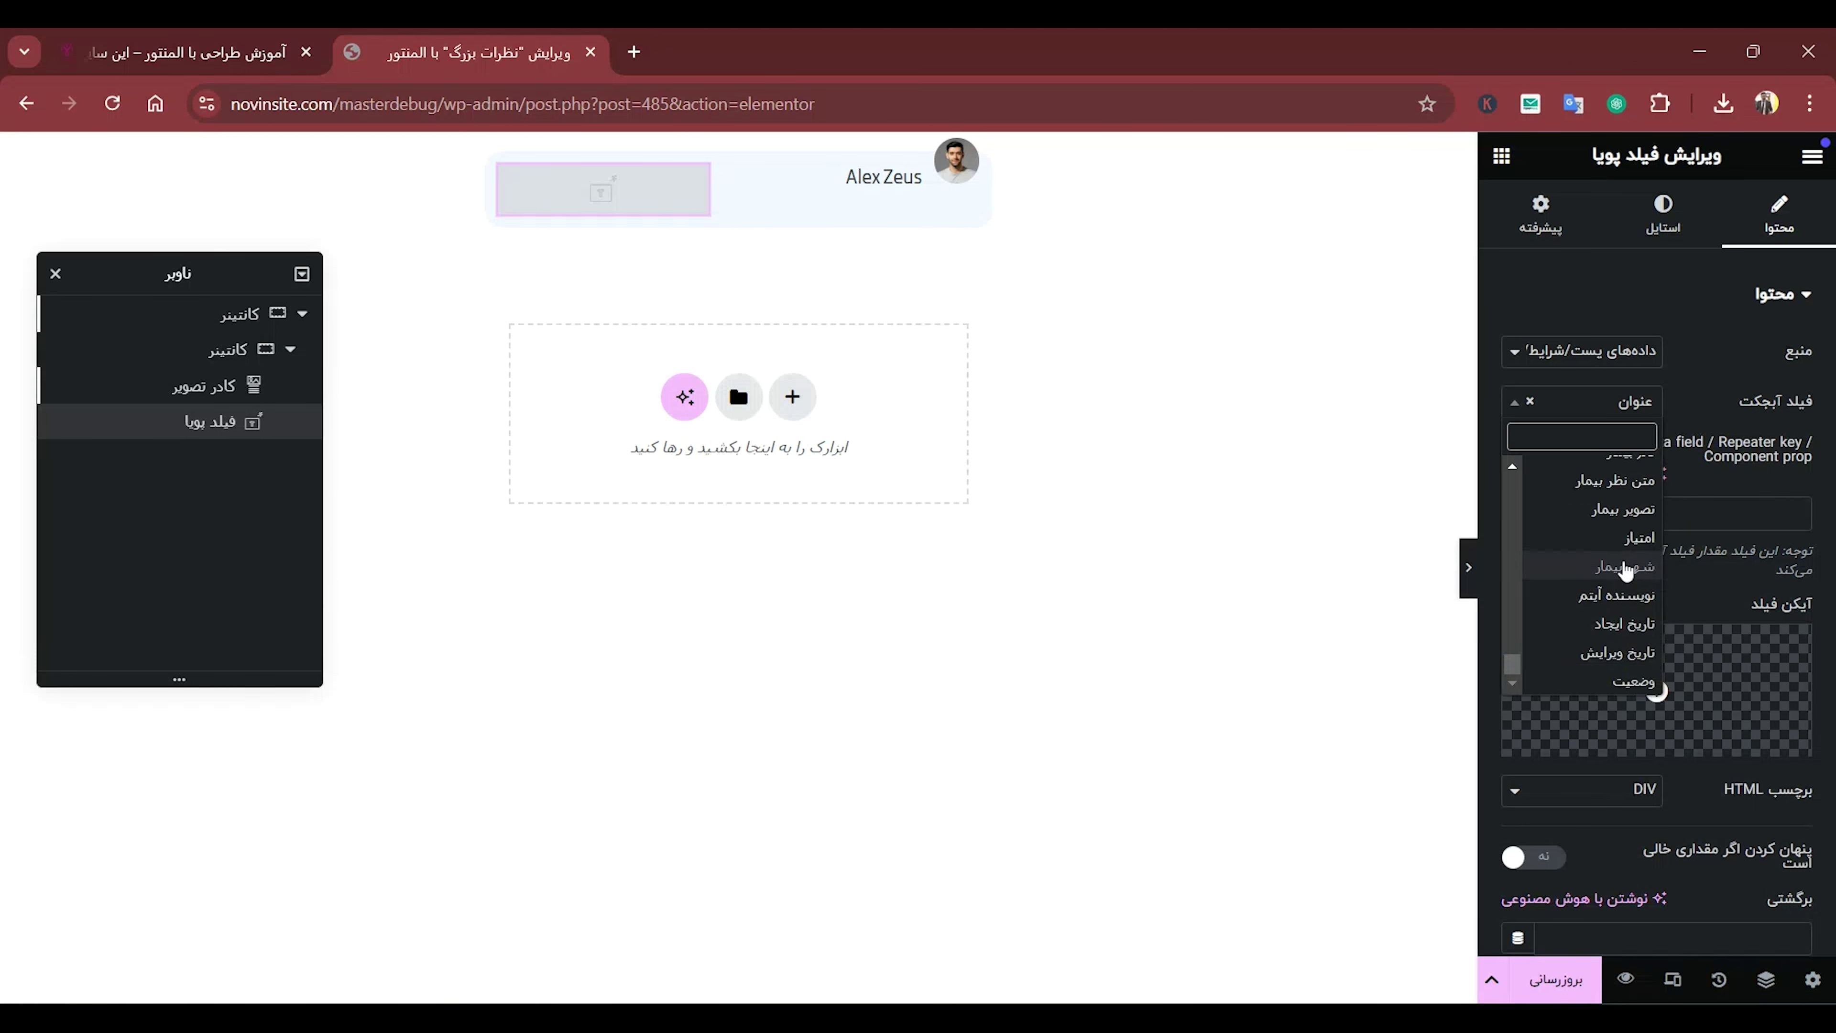
pyautogui.click(1625, 569)
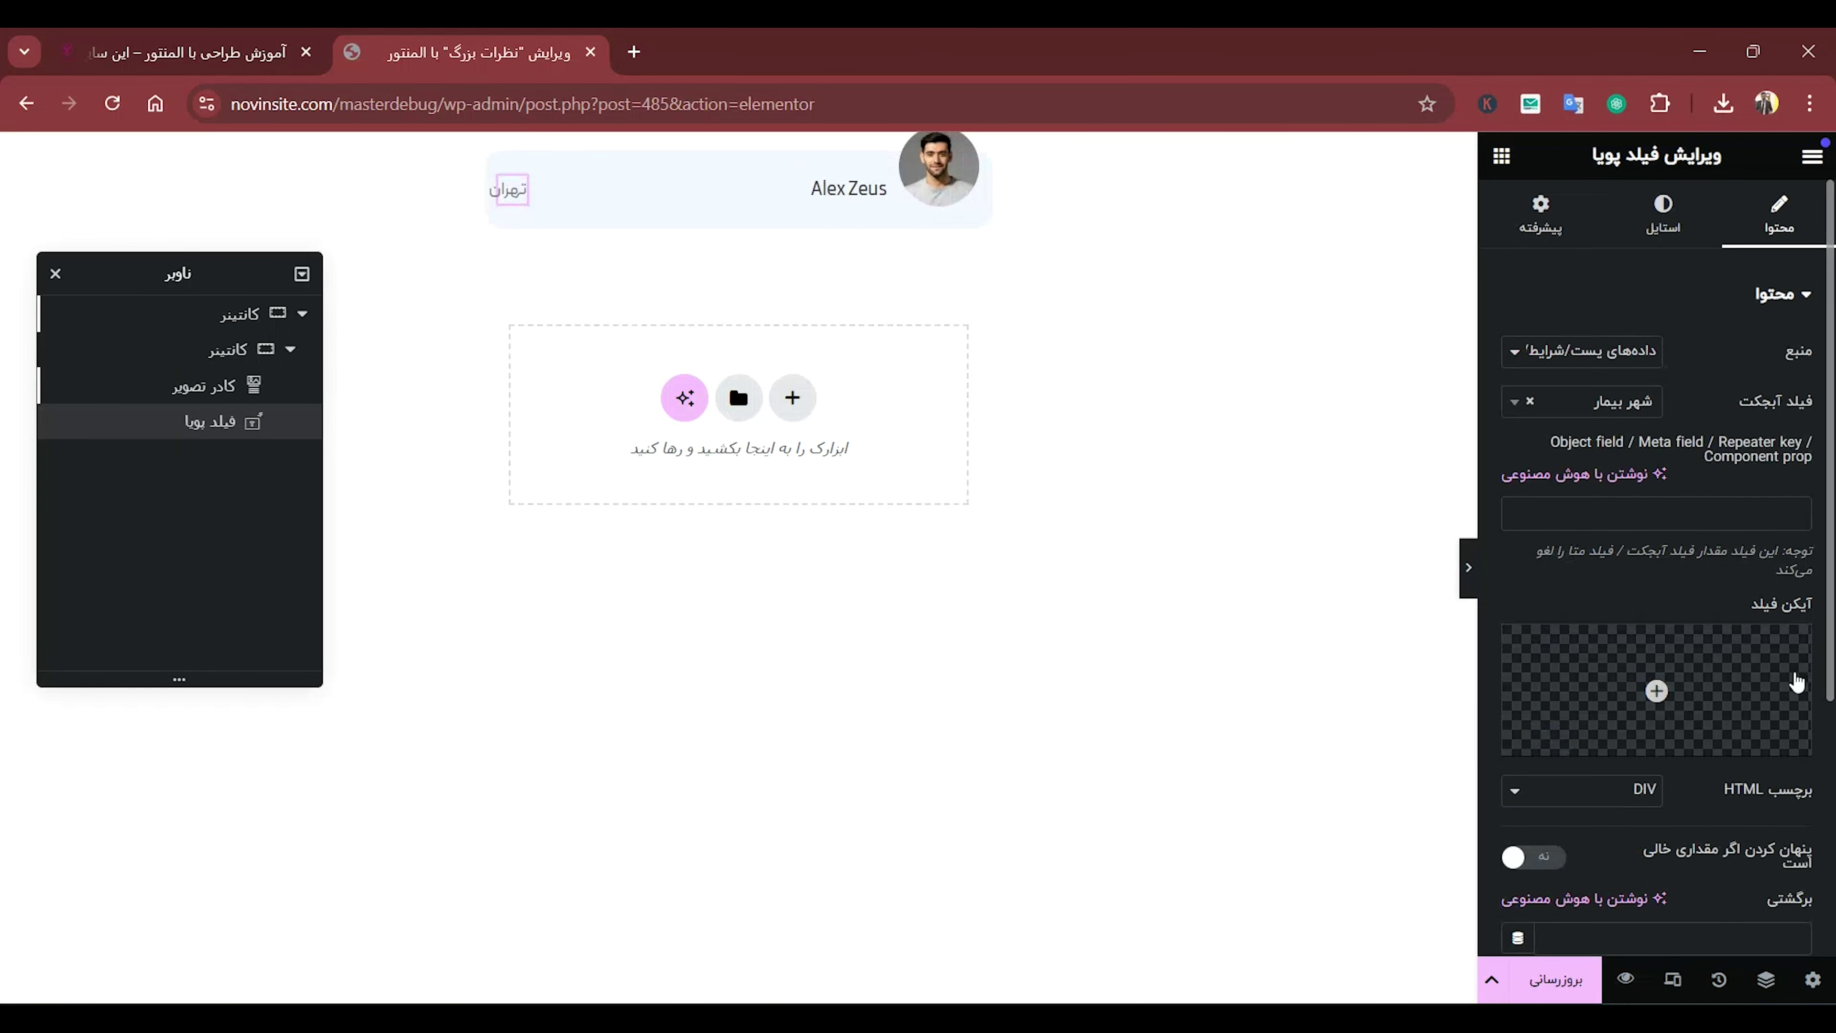
# Enable custom field output (سفارشی سازی خروجی فیلد) on the dynamic field and put "از شهر" before %s in its format.
pyautogui.scroll(-2, 1744, 671)
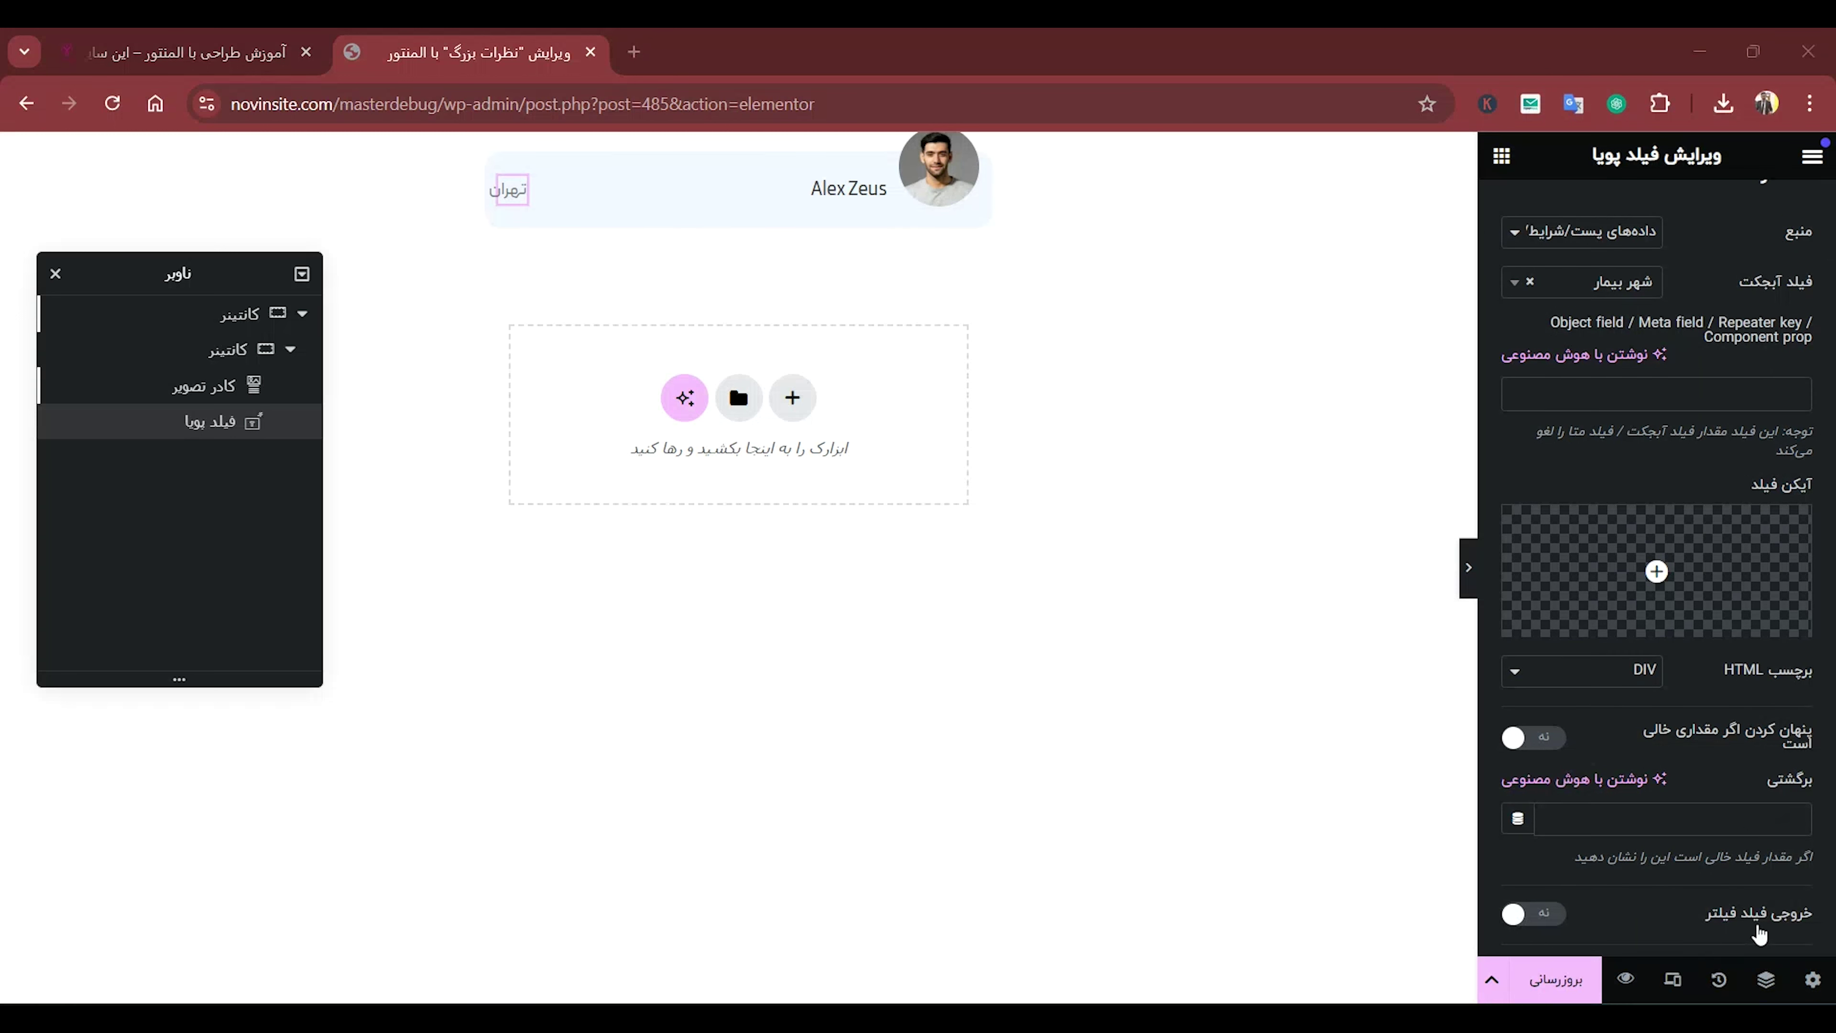
pyautogui.scroll(-4, 1663, 419)
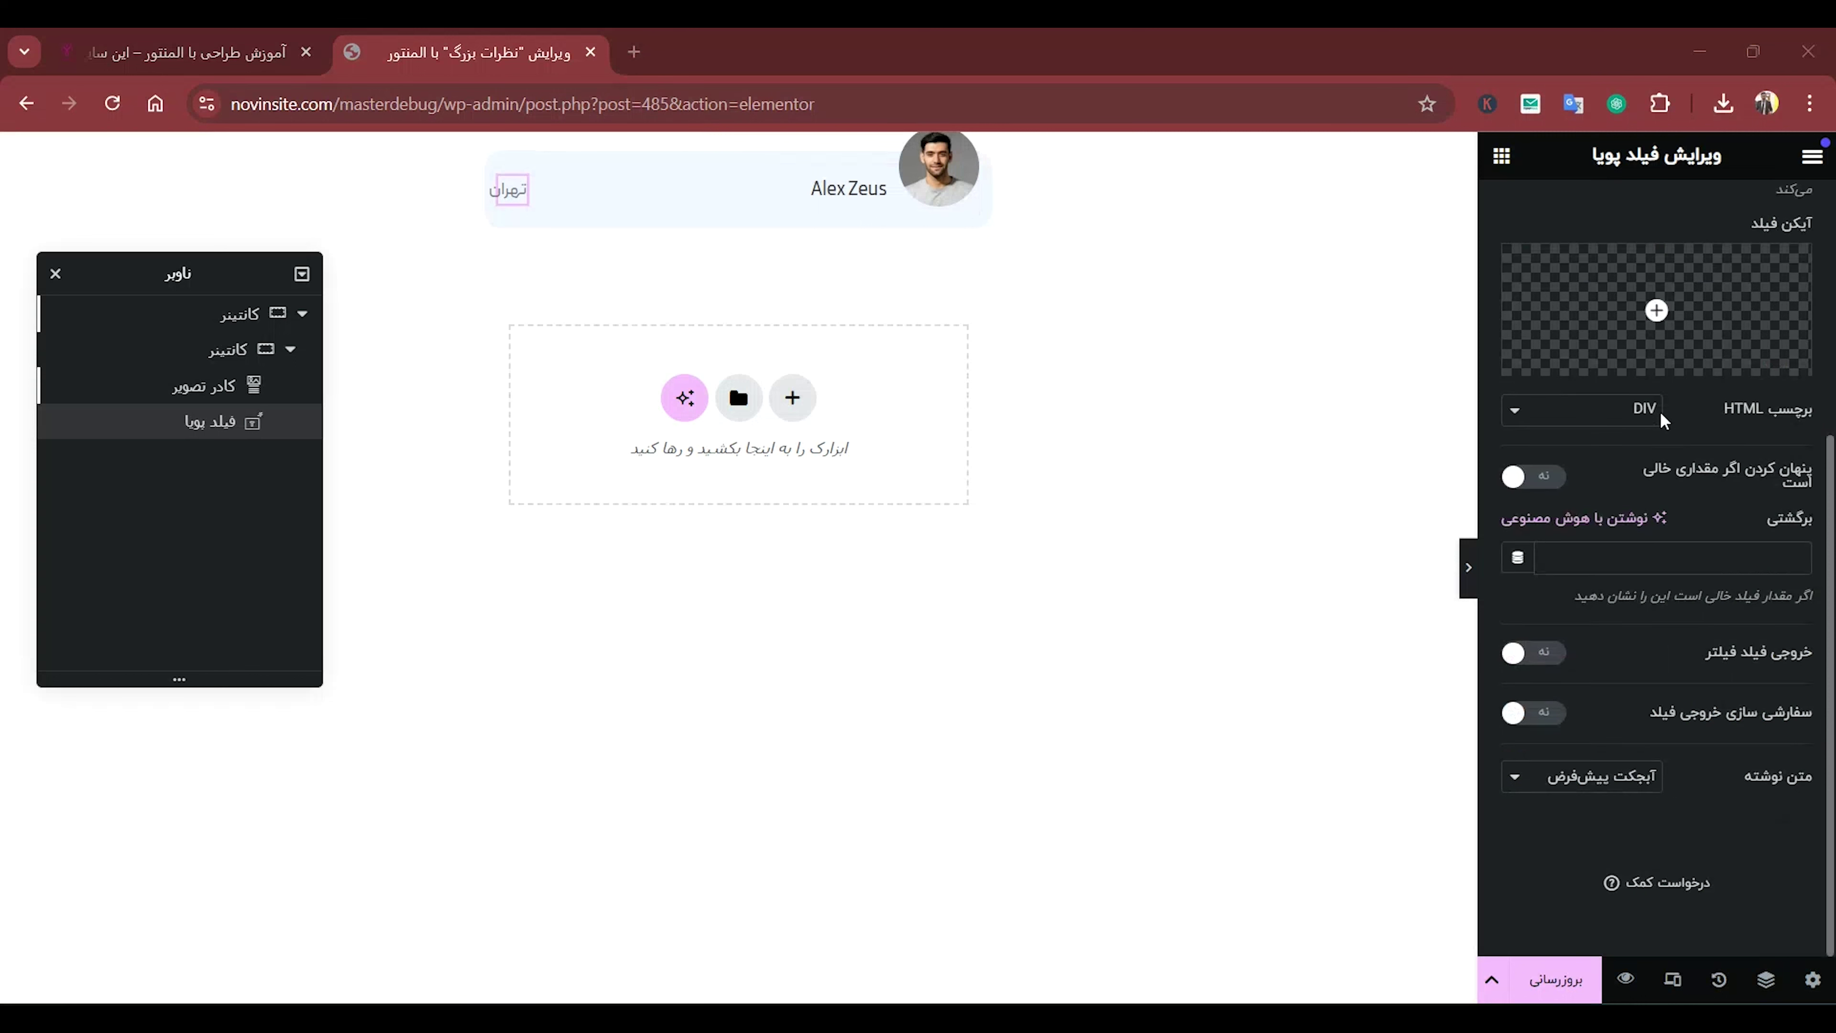
pyautogui.click(1541, 665)
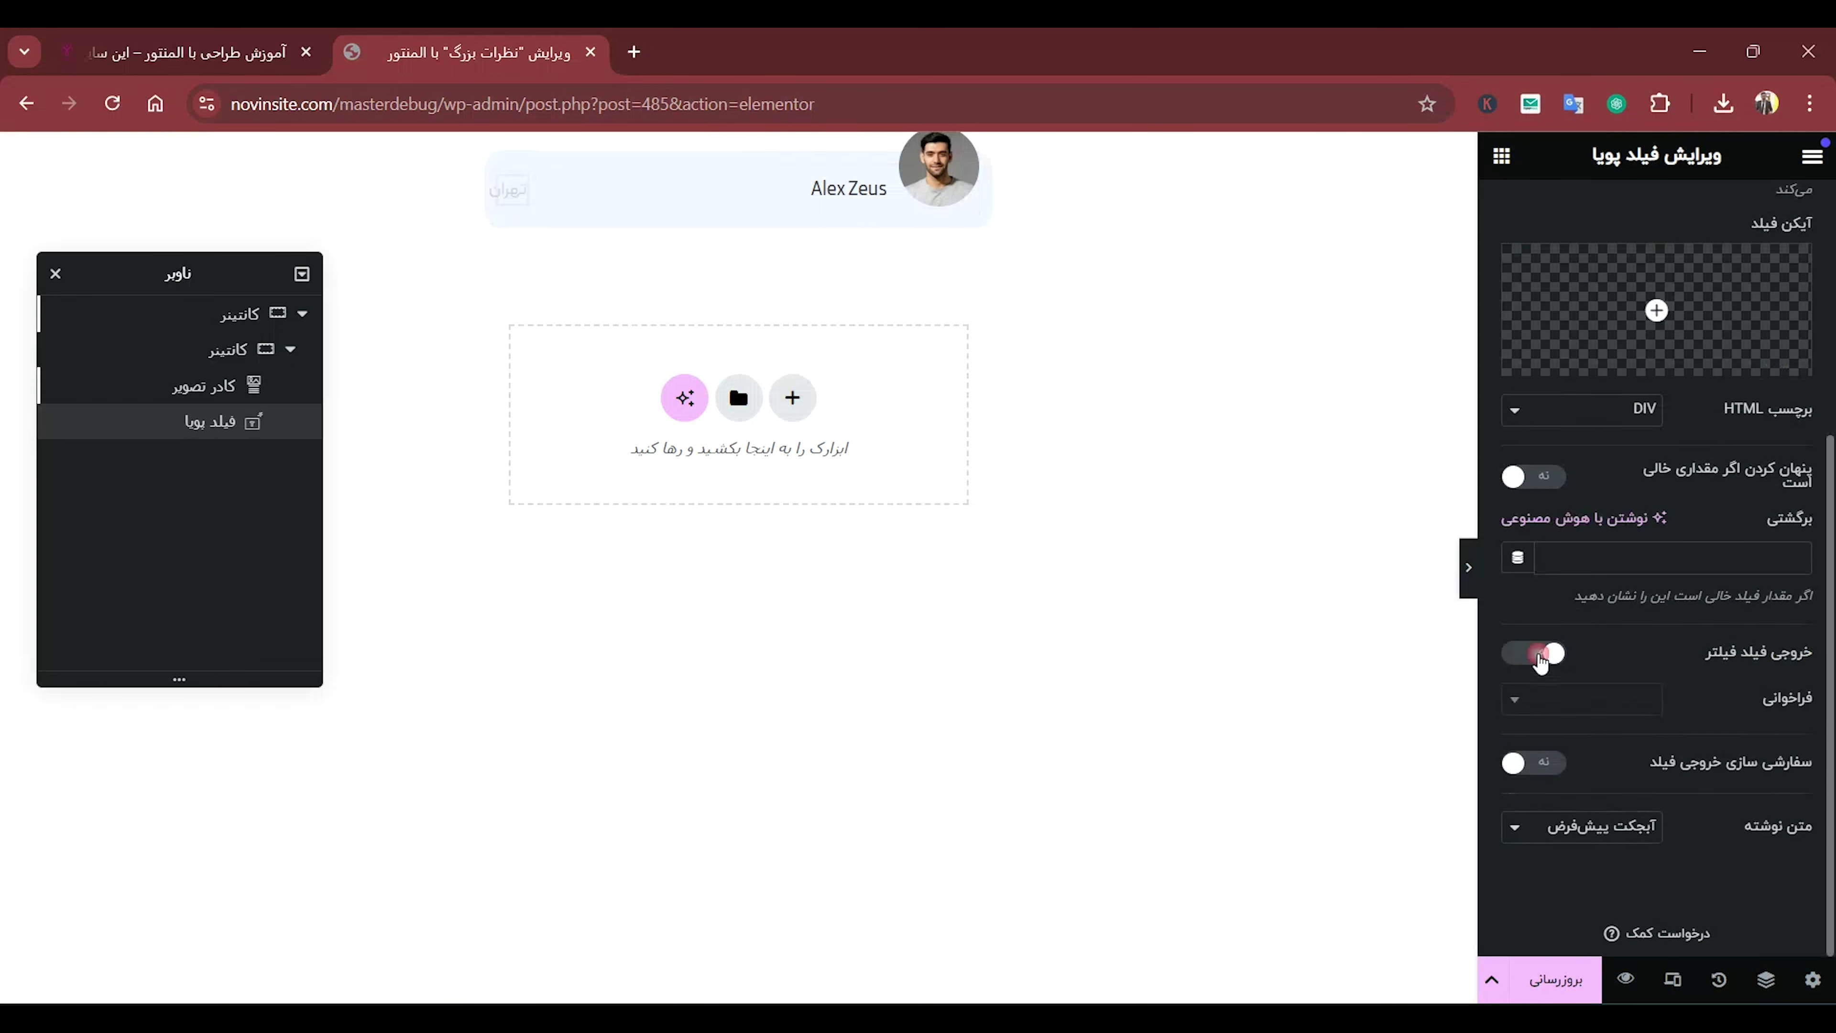
pyautogui.click(1547, 663)
pyautogui.click(1529, 712)
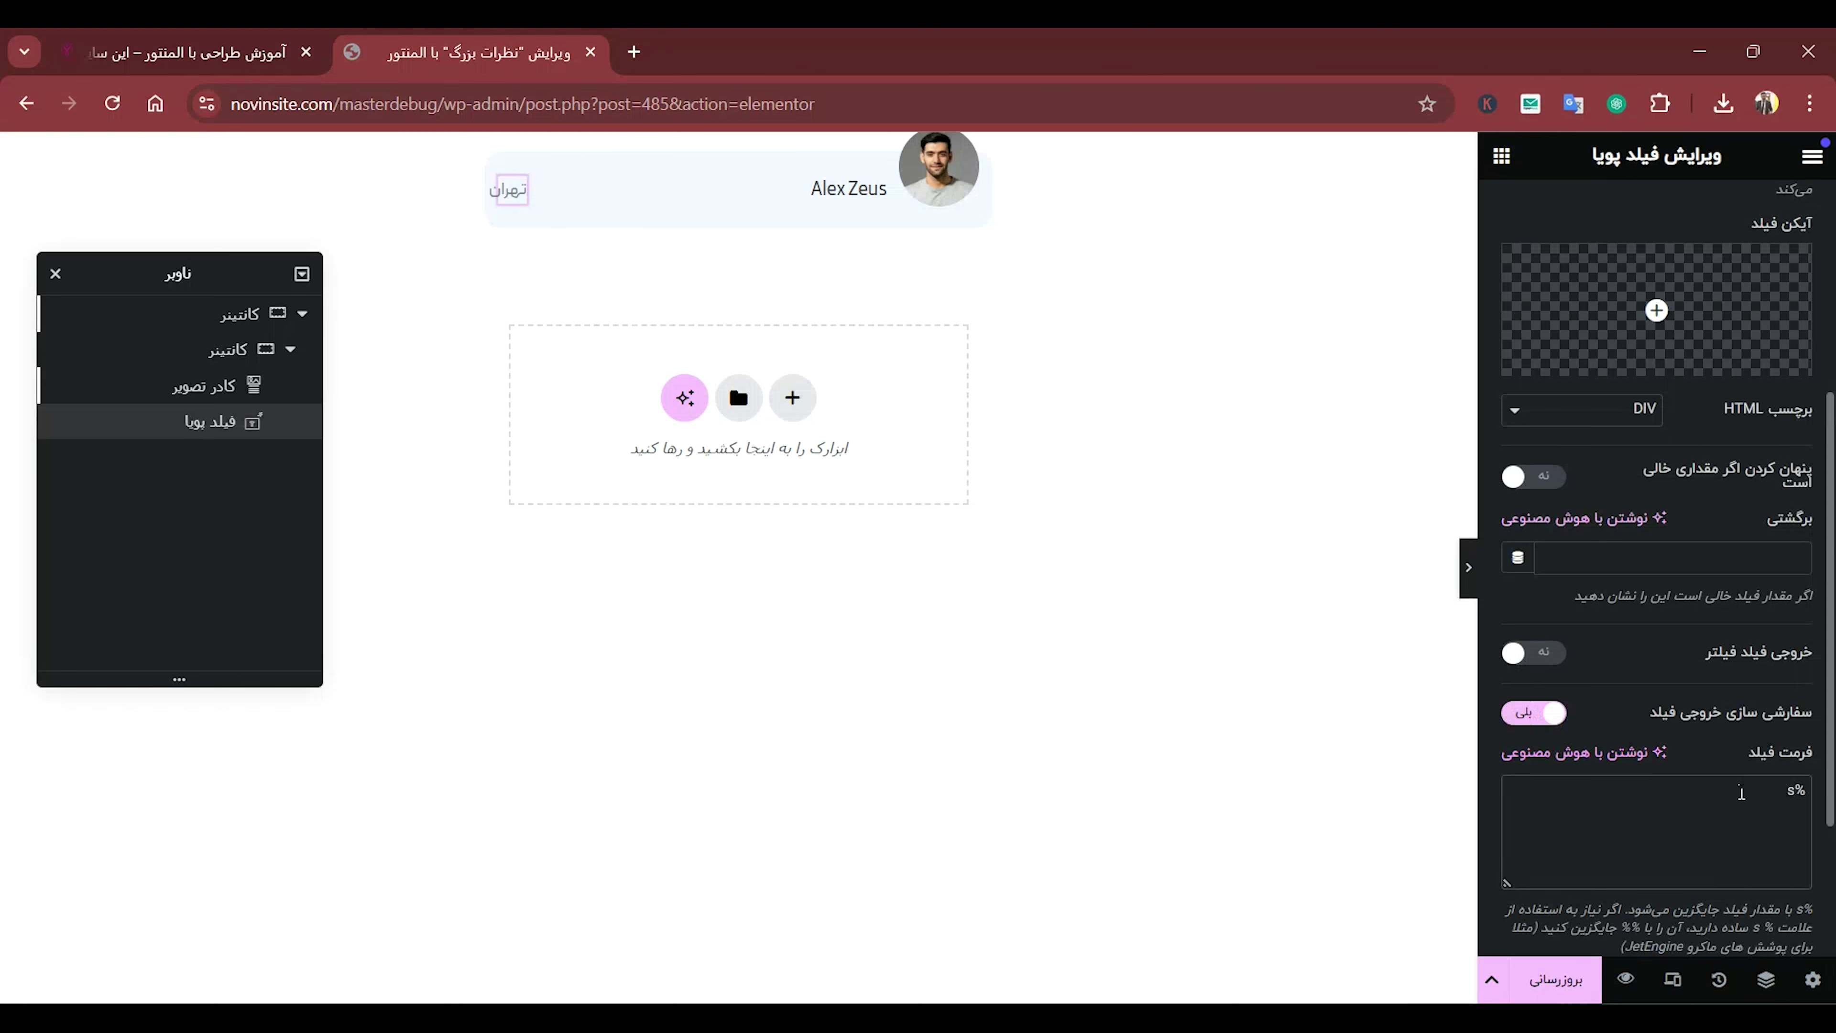
pyautogui.write('از شهر')
pyautogui.scroll(4, 1602, 561)
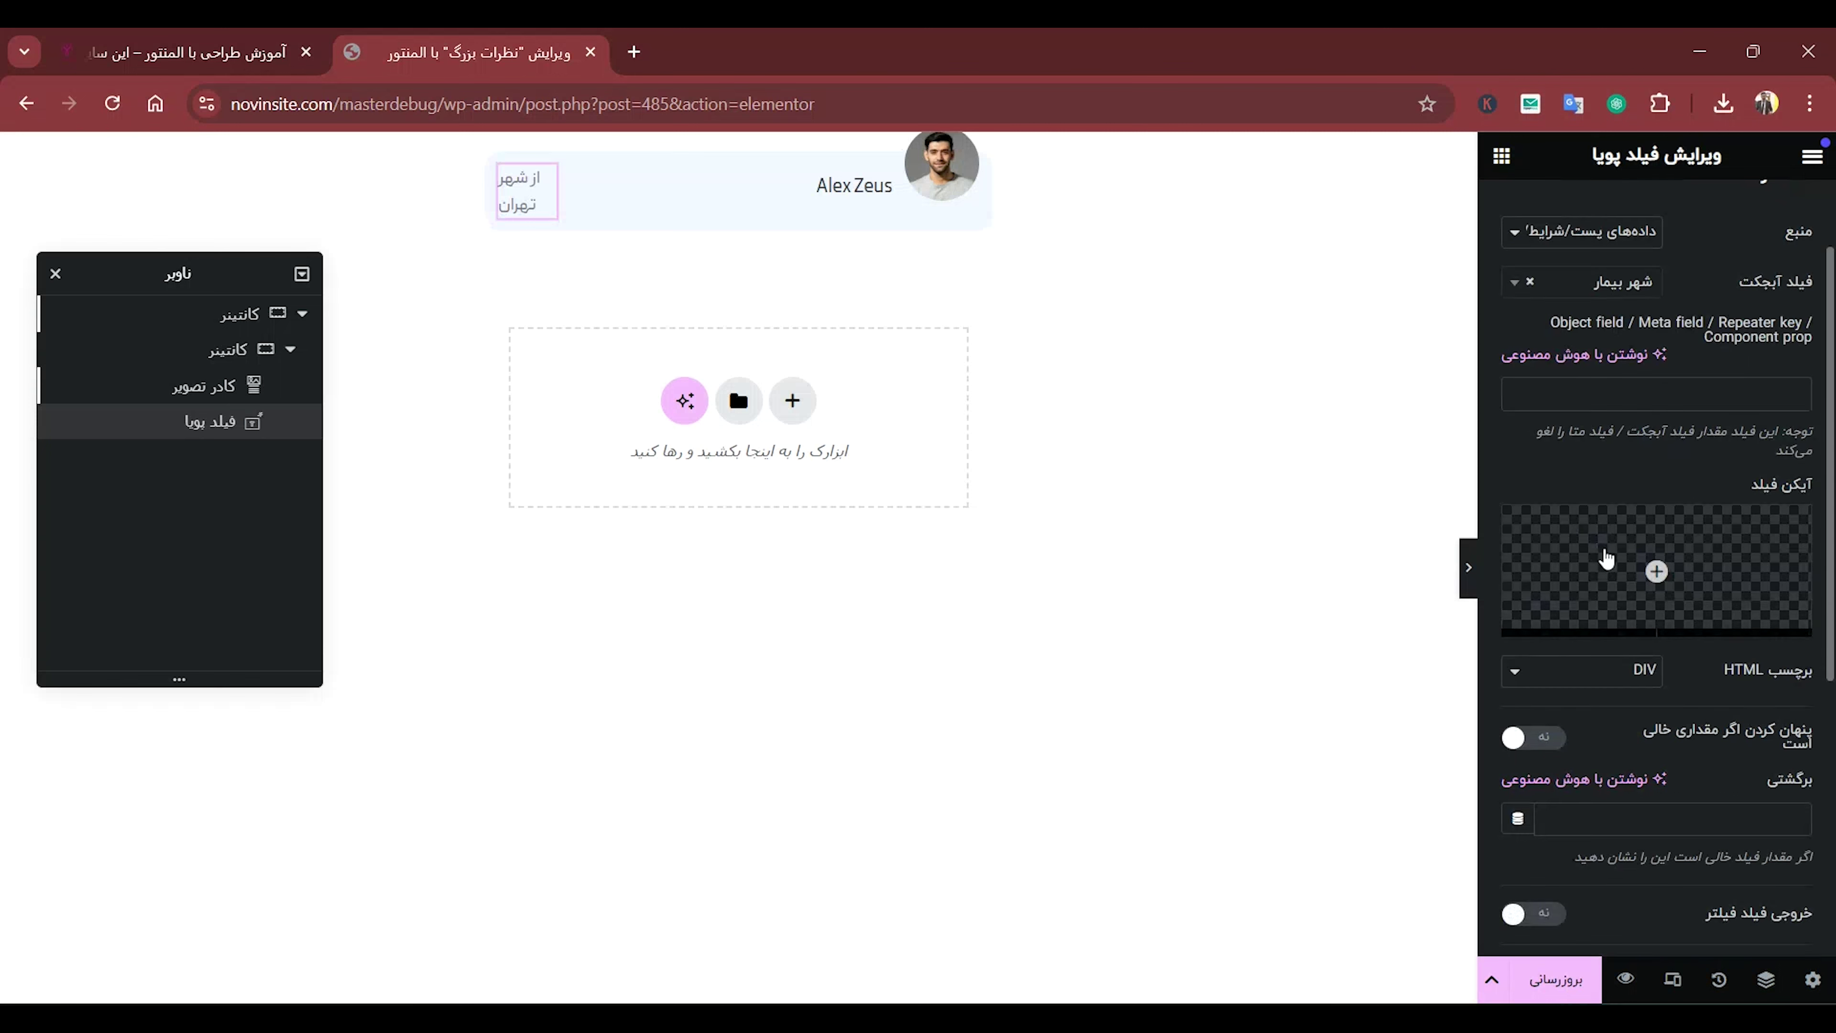
pyautogui.scroll(2, 1590, 372)
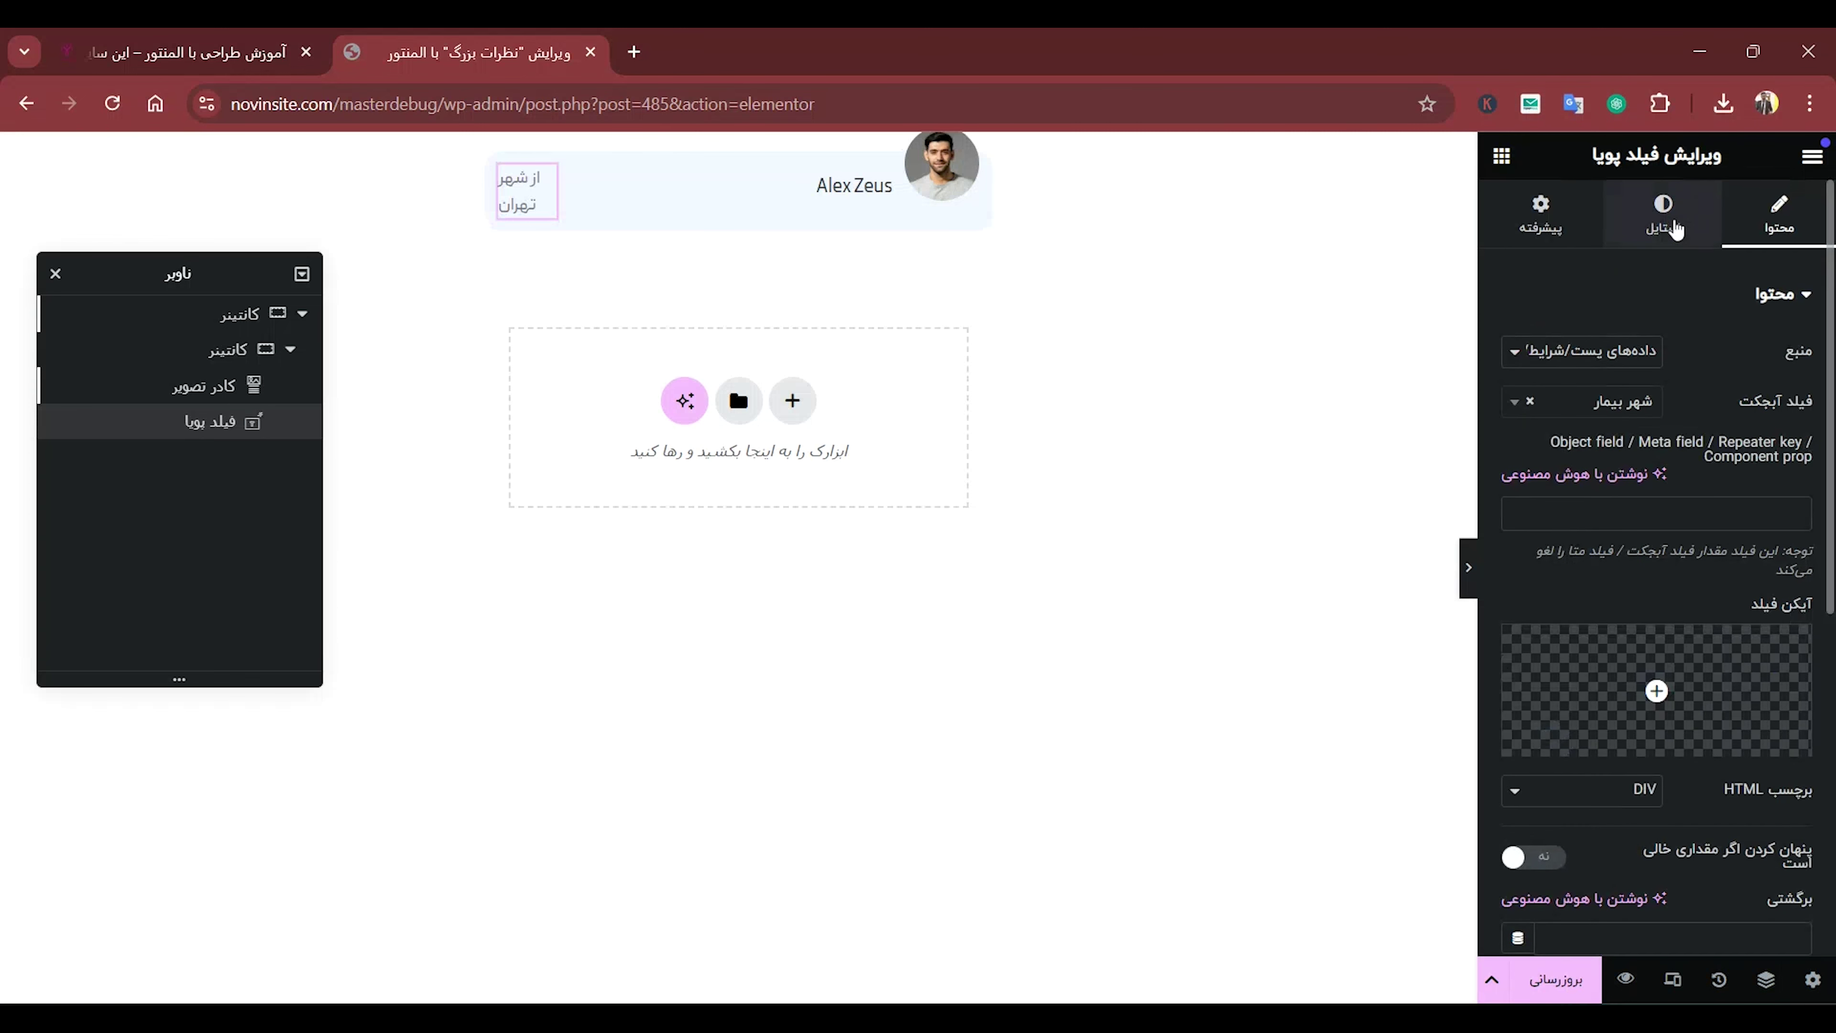
pyautogui.click(1663, 217)
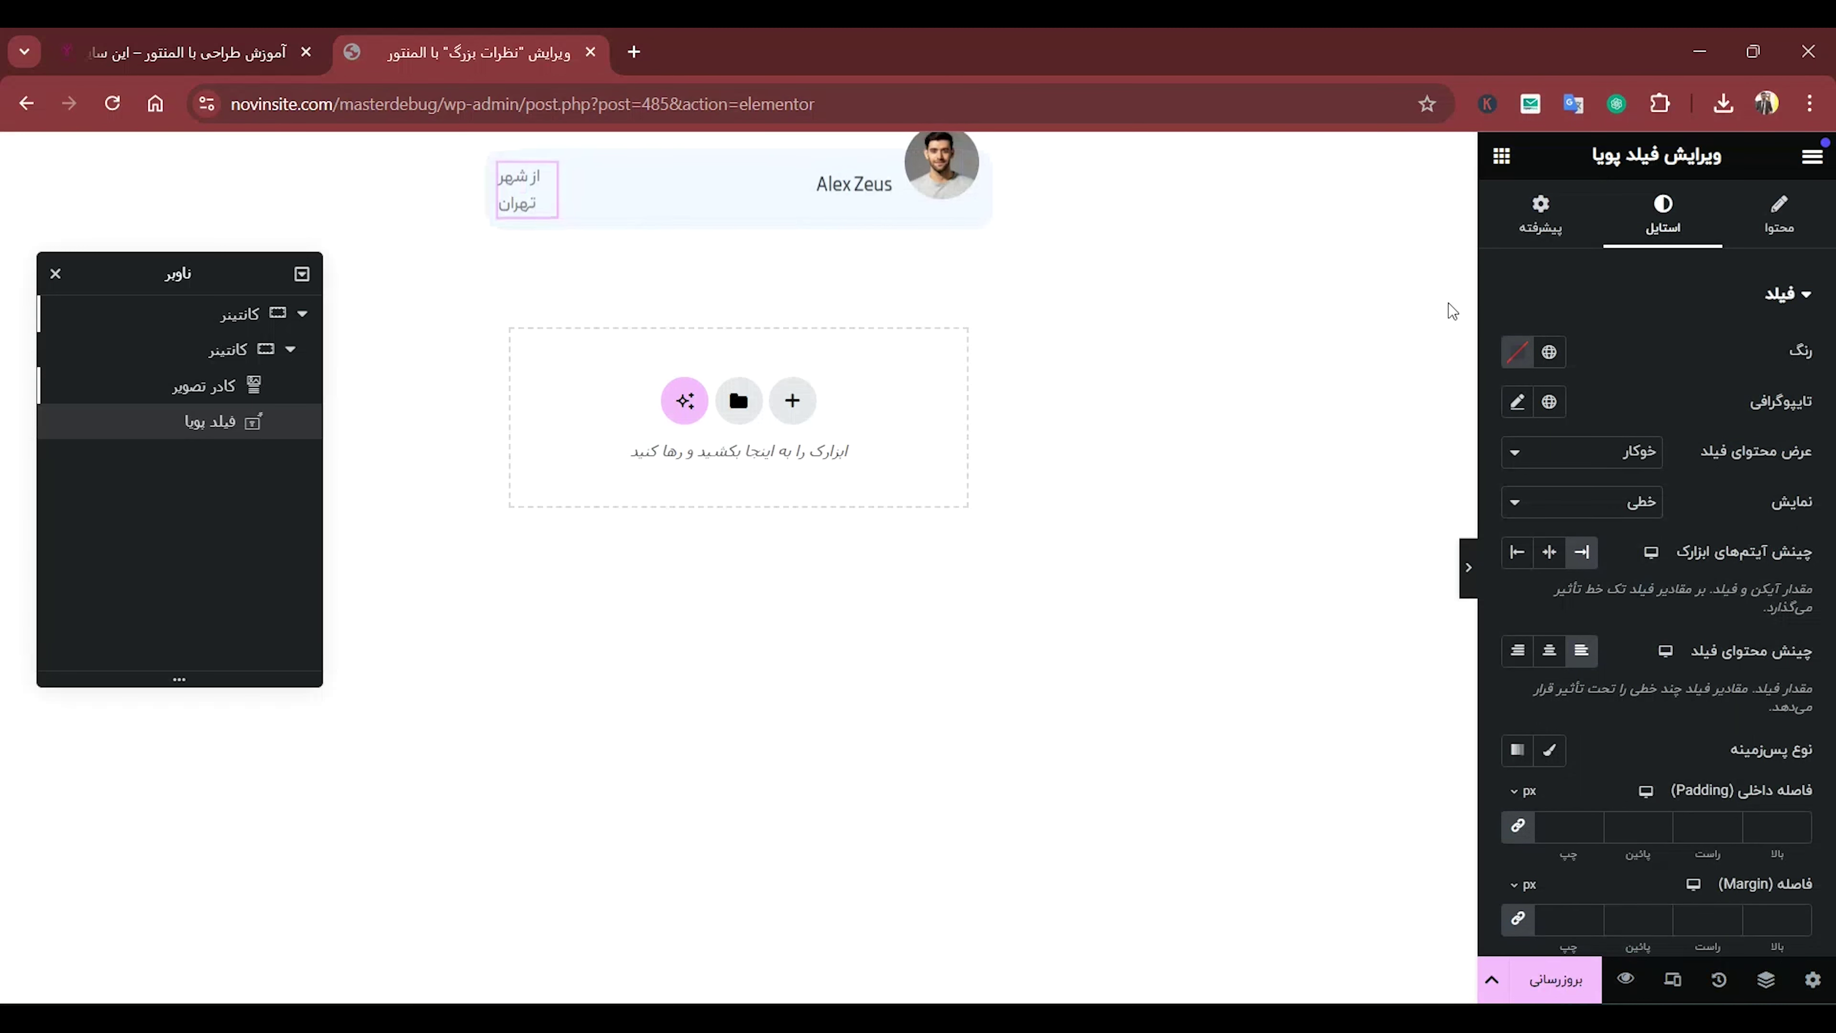
pyautogui.scroll(-2, 1516, 303)
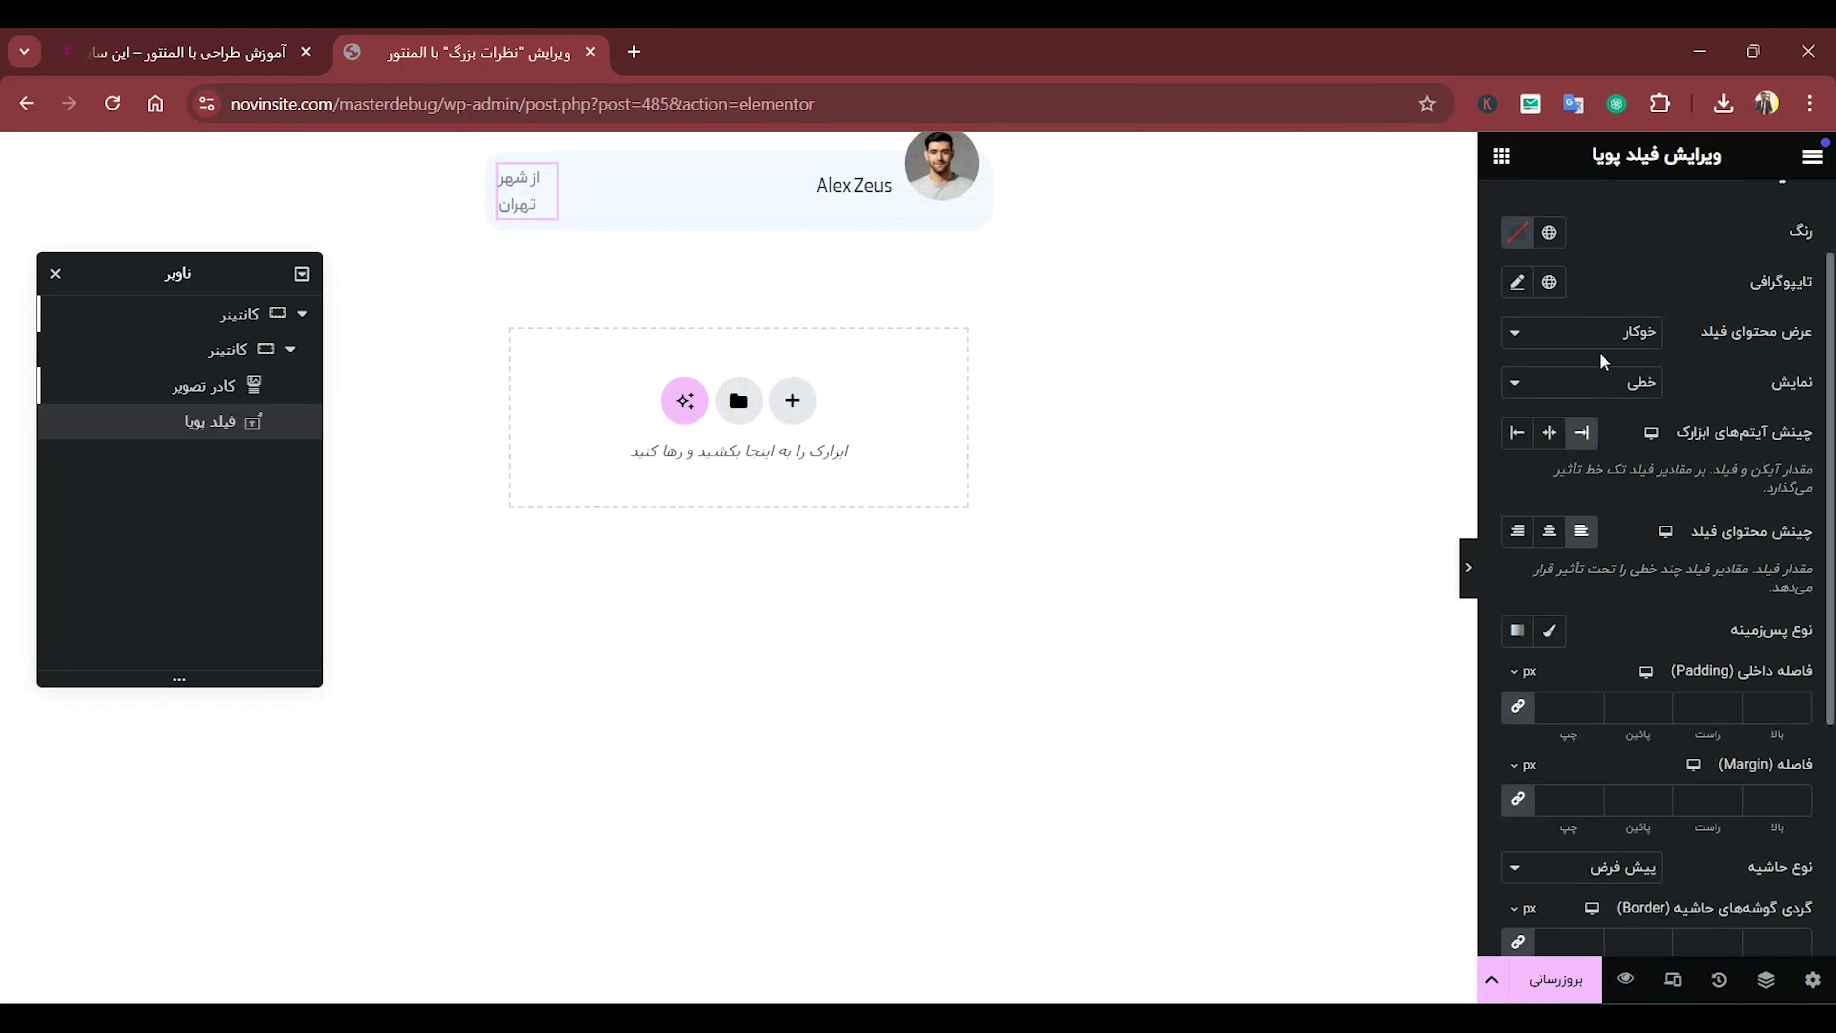
# Give the image box (کادر تصویر) a custom width (سفارشی) of 50%.
pyautogui.click(856, 189)
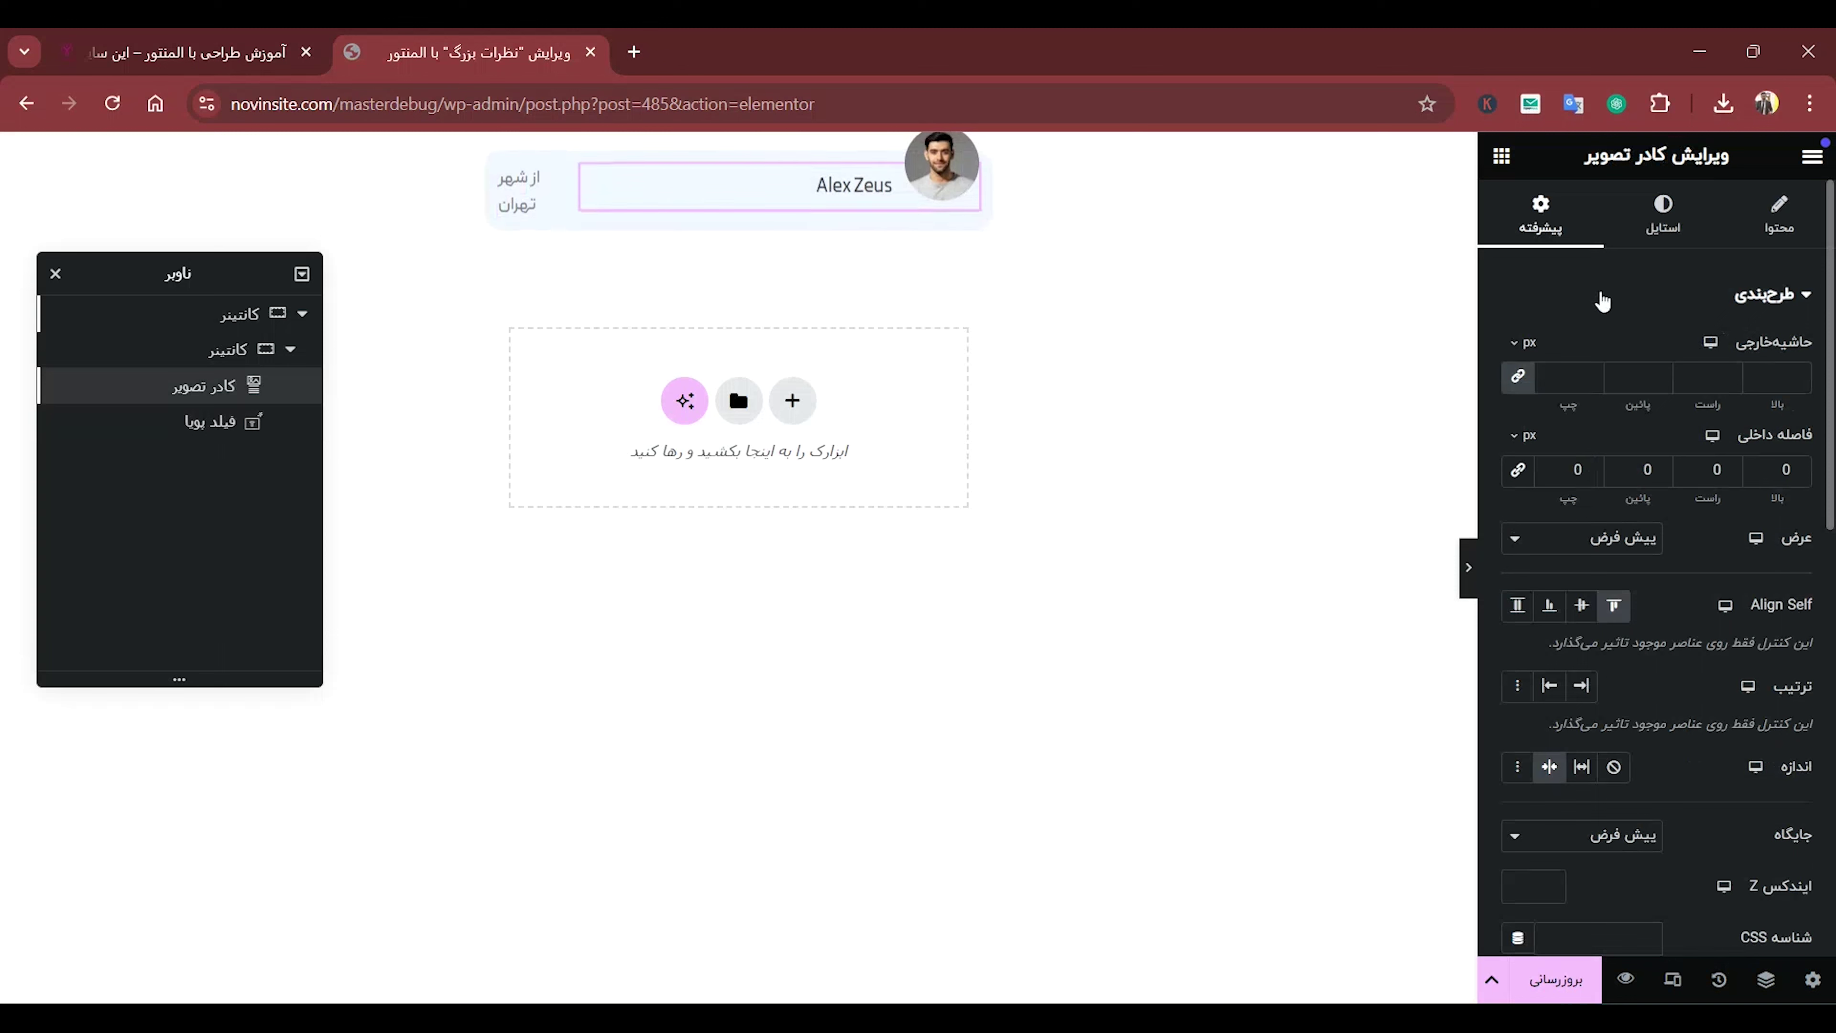
pyautogui.click(1577, 554)
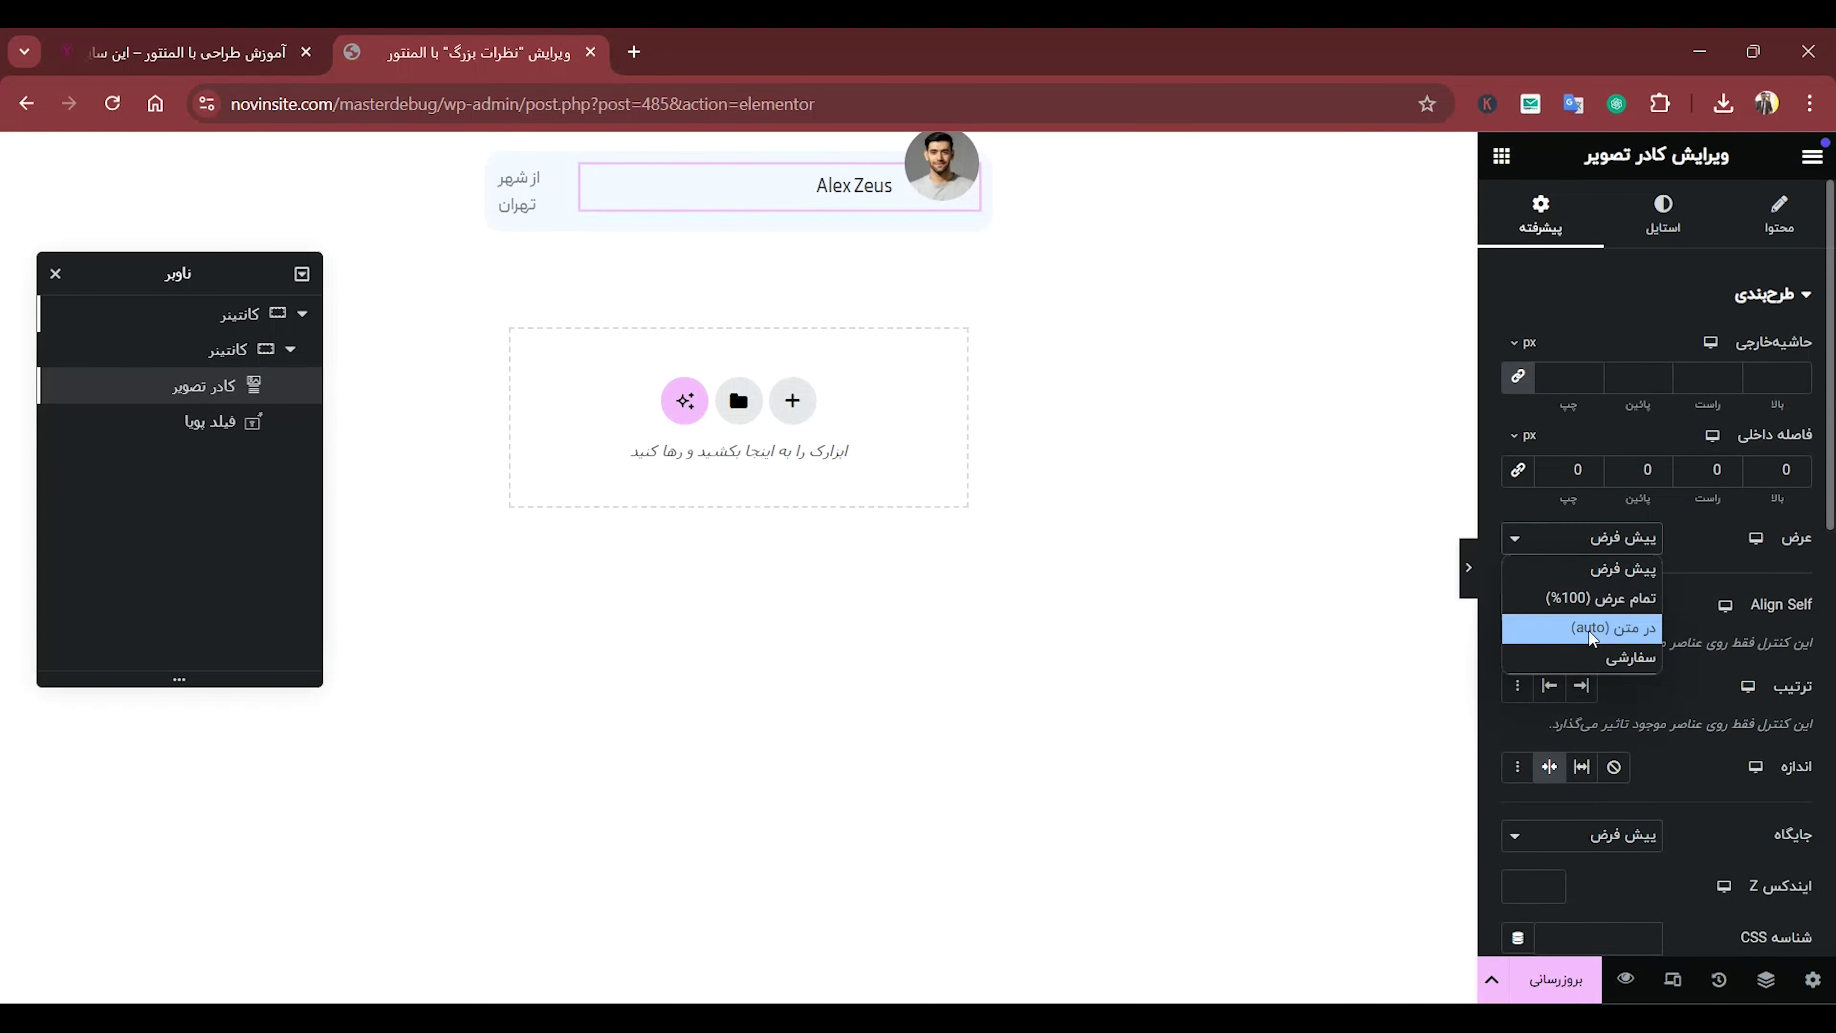
pyautogui.click(1598, 654)
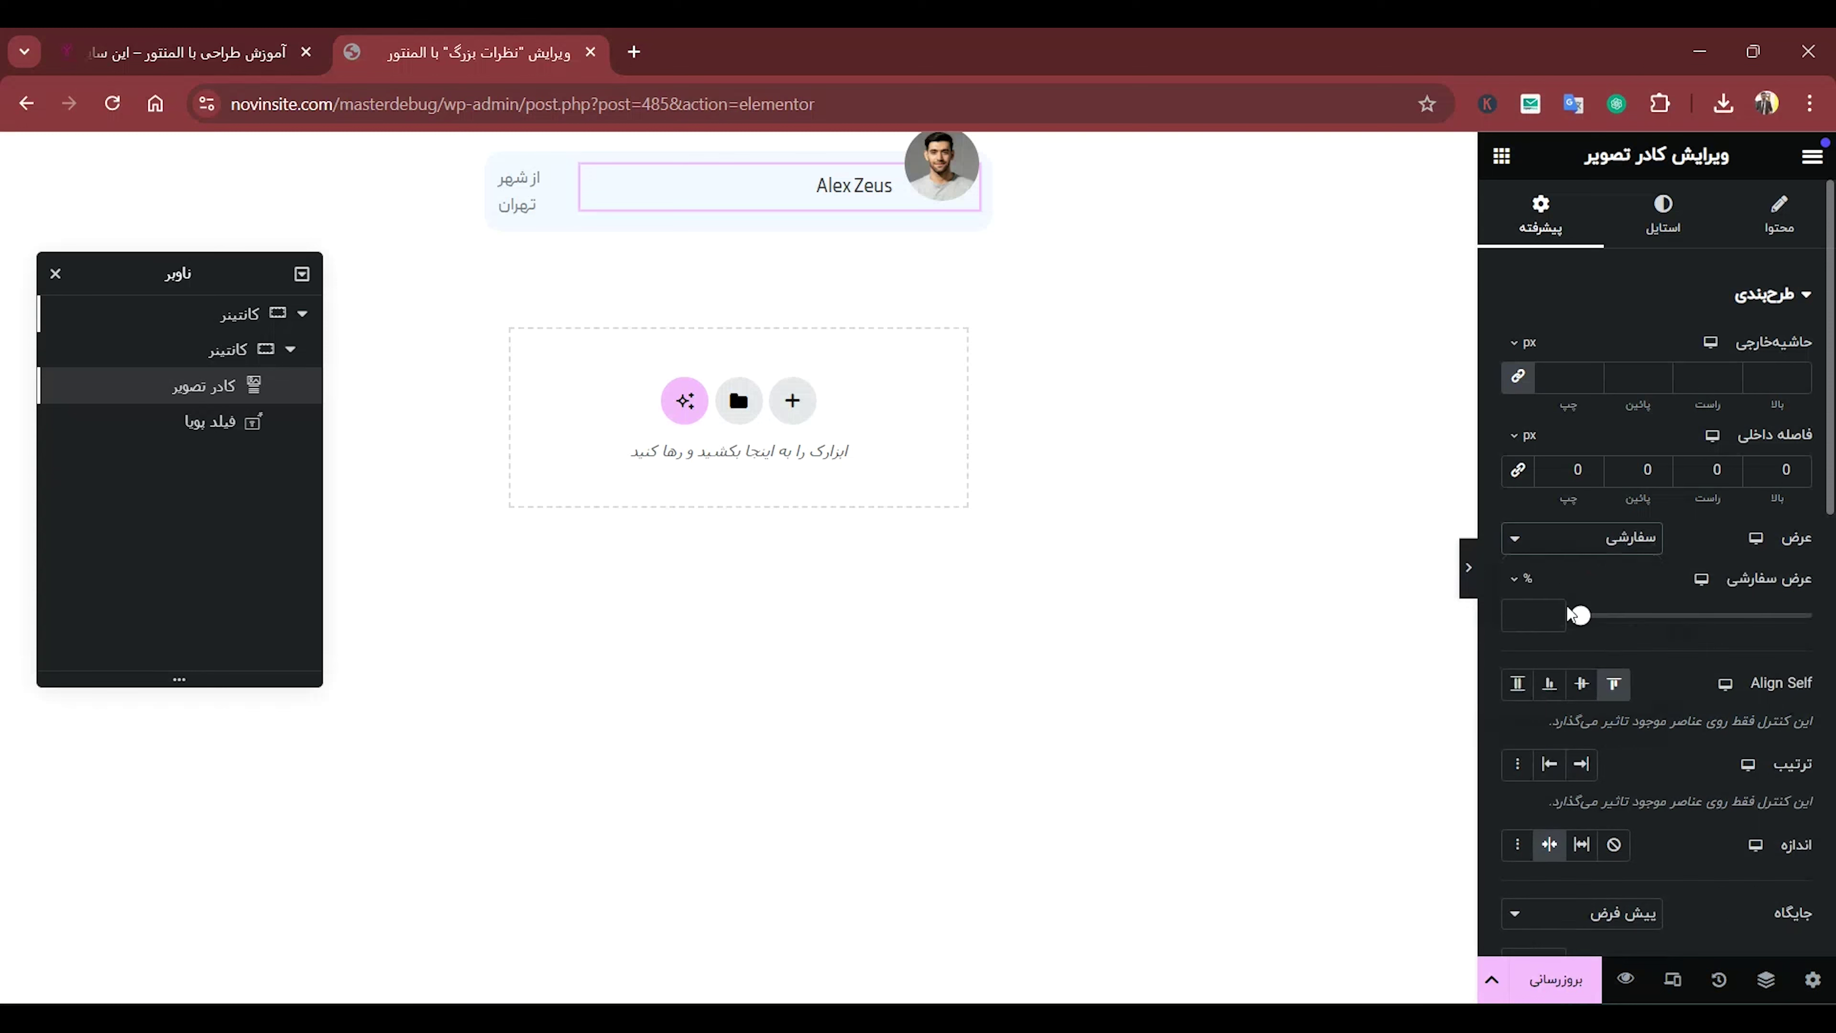
pyautogui.click(1532, 614)
pyautogui.write('50')
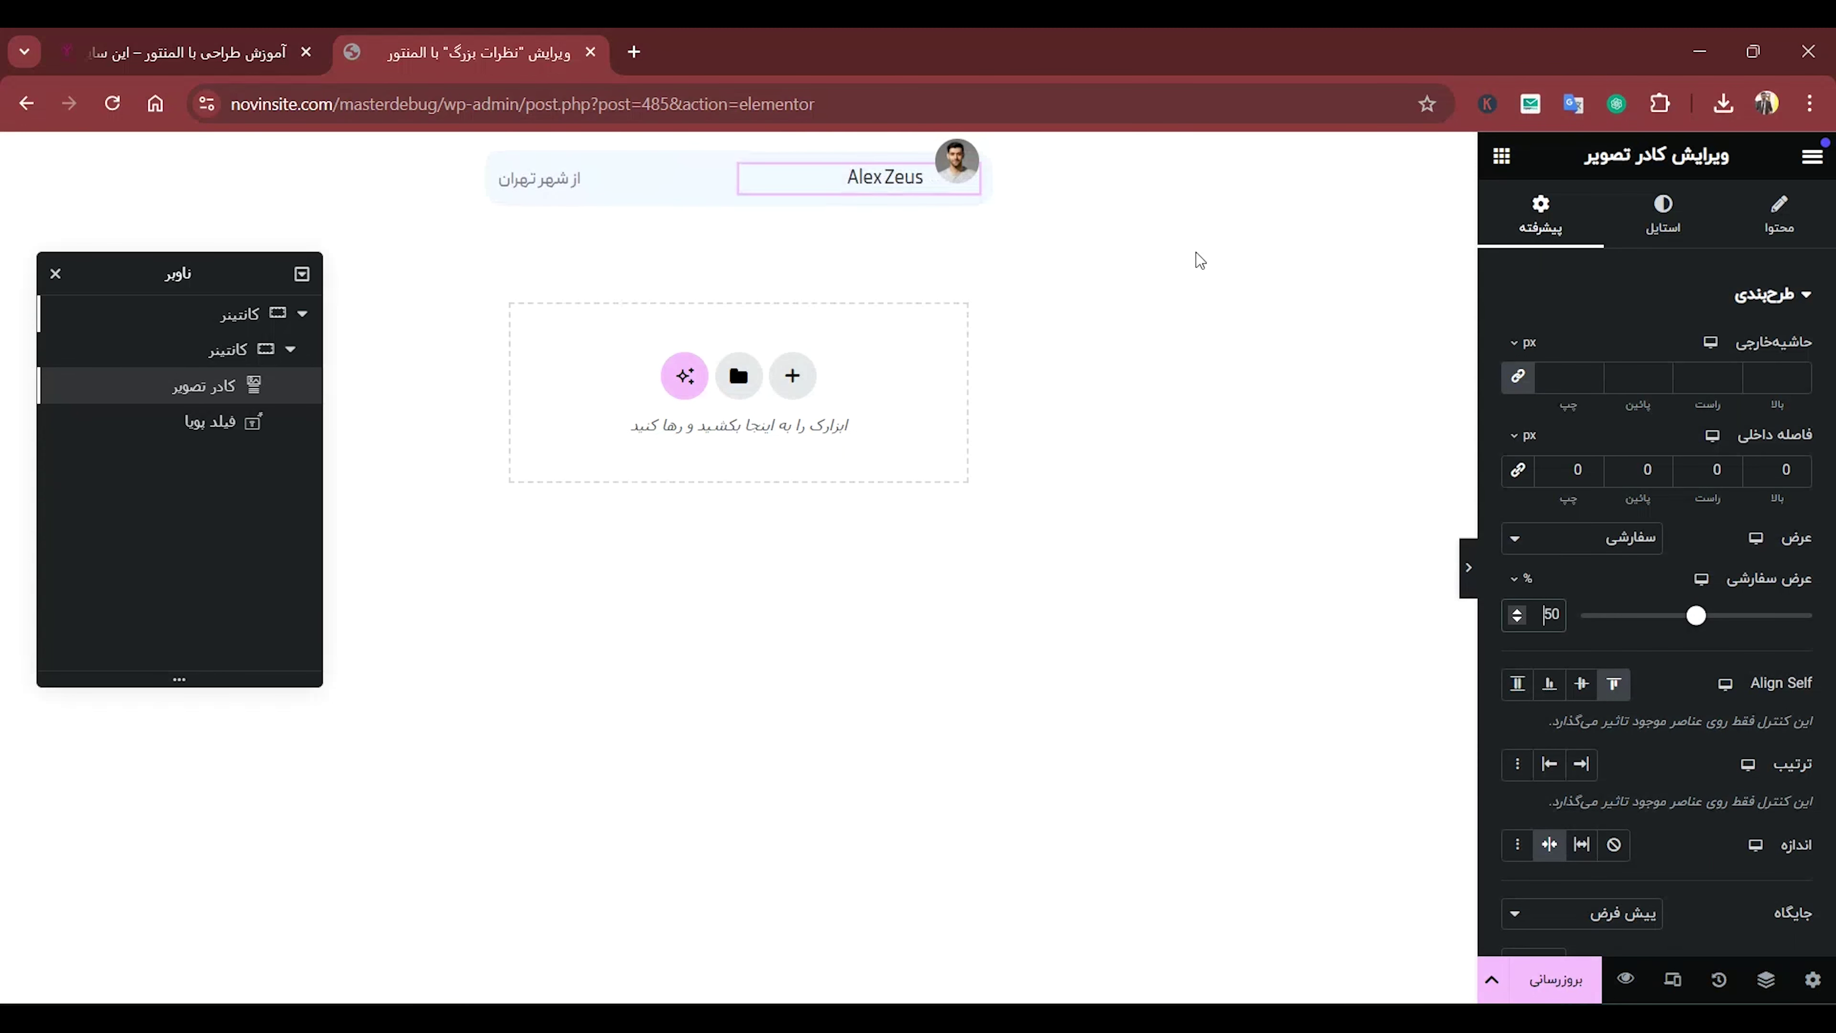
# Set the image width in the image box to 29% and clear the image box's padding (فاصله داخلی) values.
pyautogui.click(801, 174)
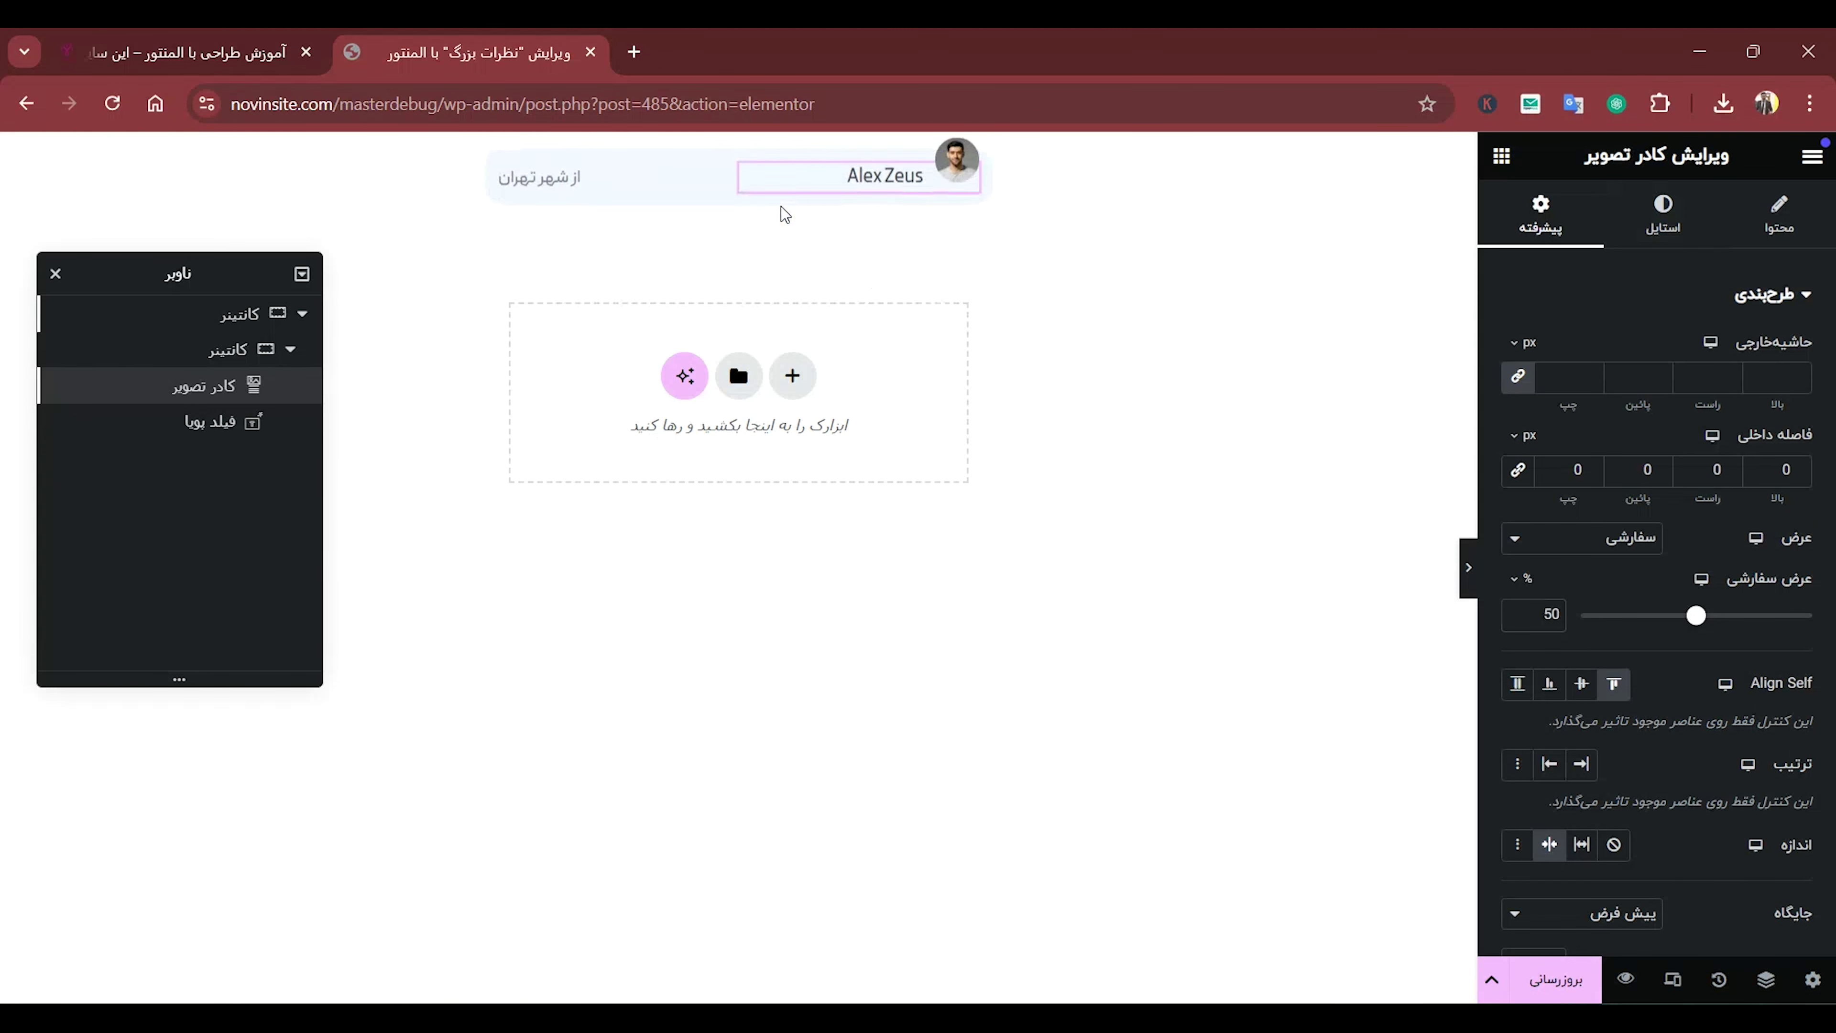
pyautogui.click(1707, 219)
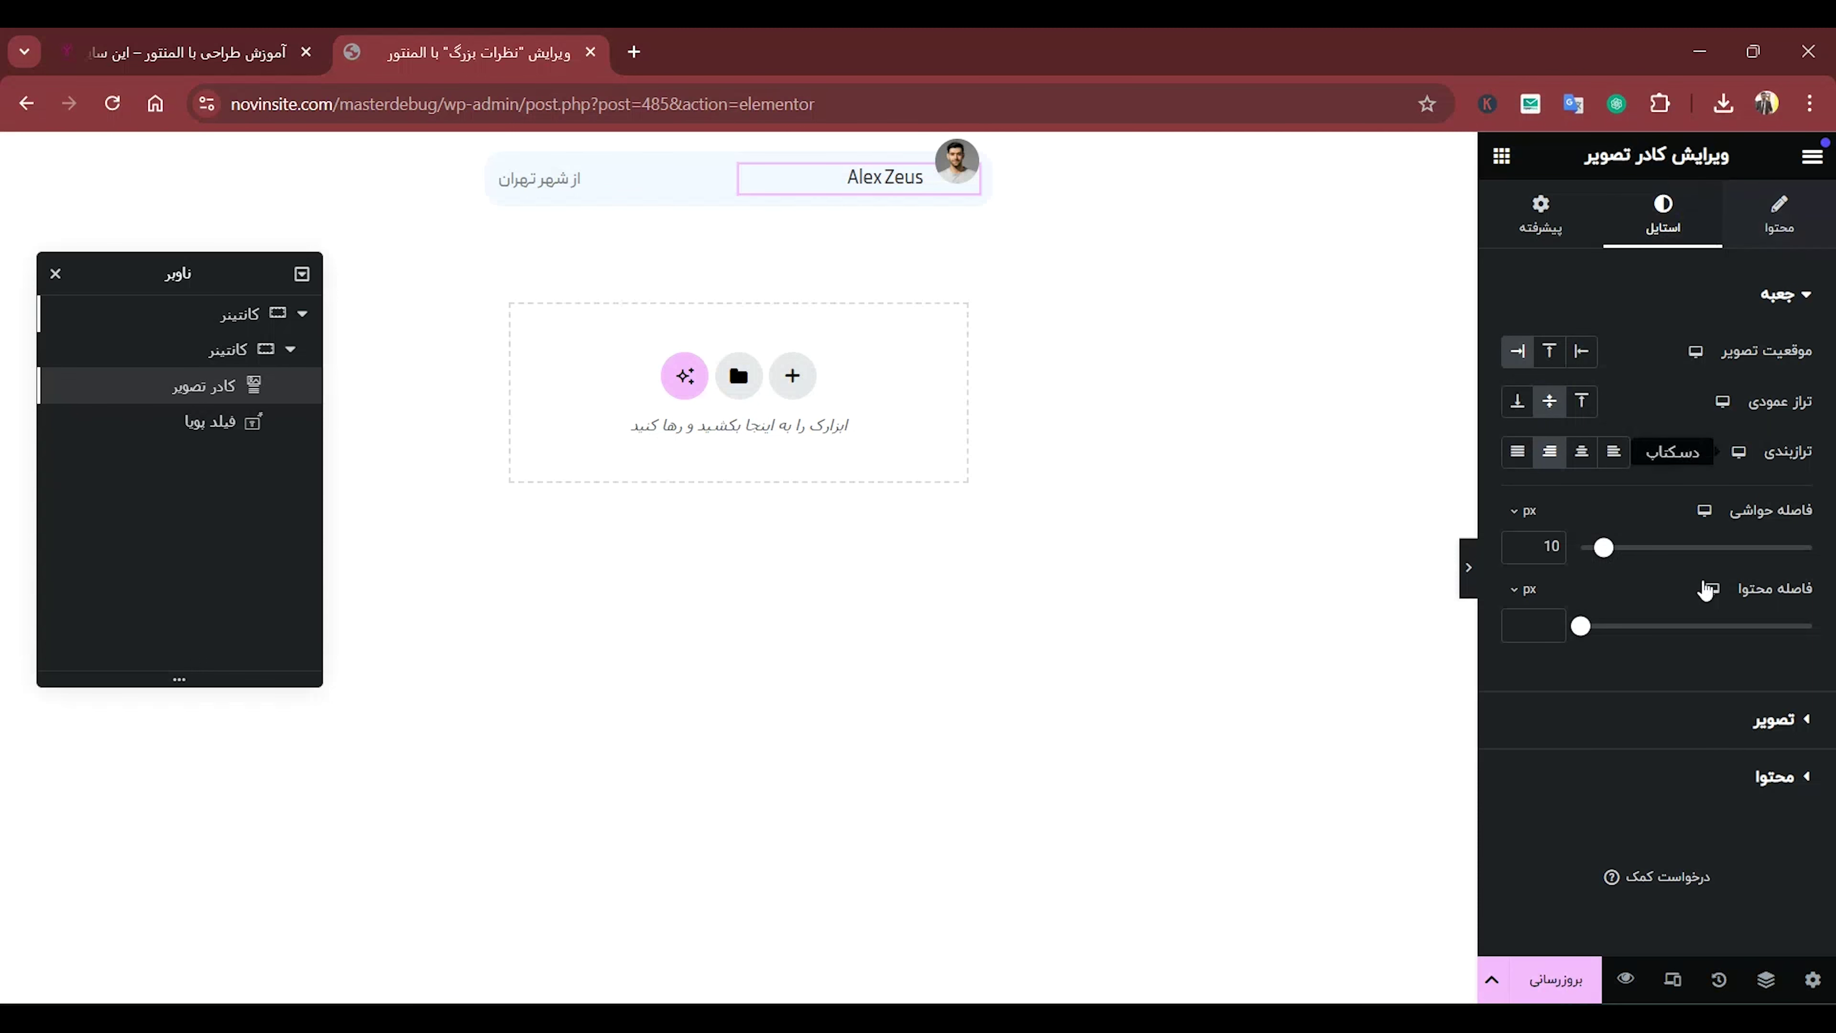
pyautogui.click(1702, 718)
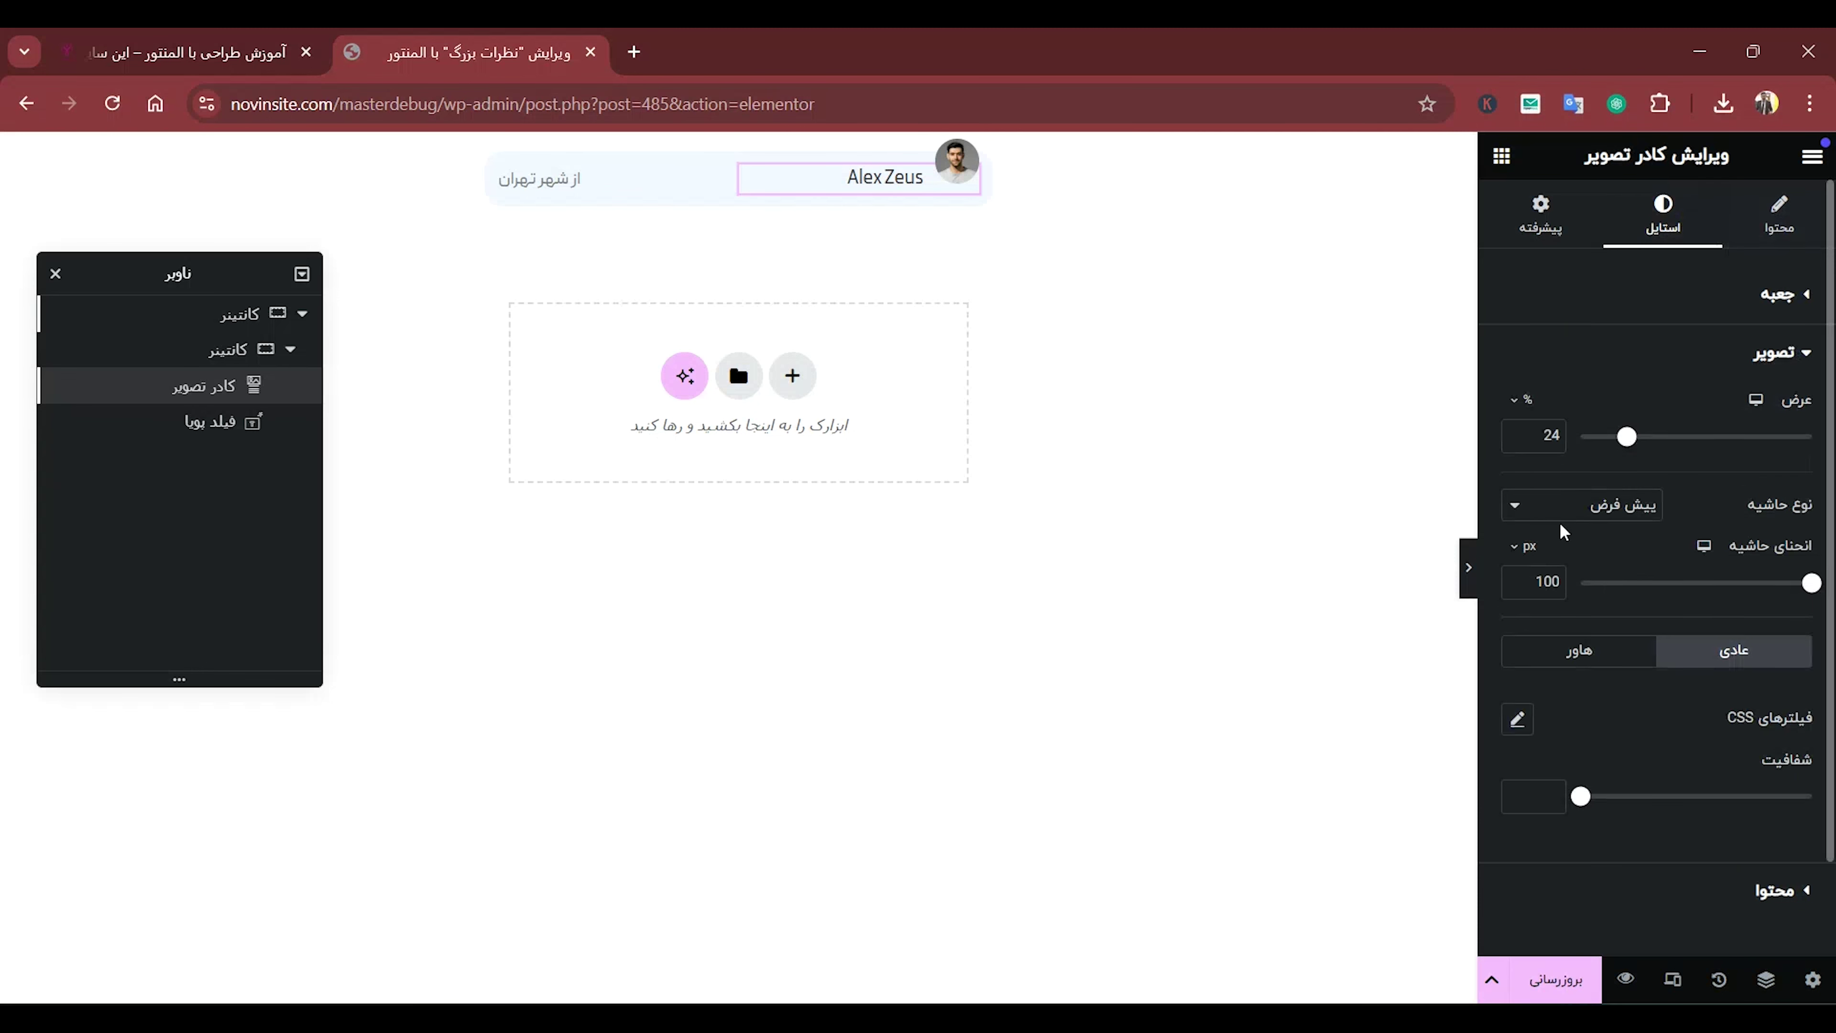
pyautogui.click(1517, 429)
pyautogui.click(1517, 429)
pyautogui.click(1517, 429)
pyautogui.click(1516, 429)
pyautogui.click(1518, 429)
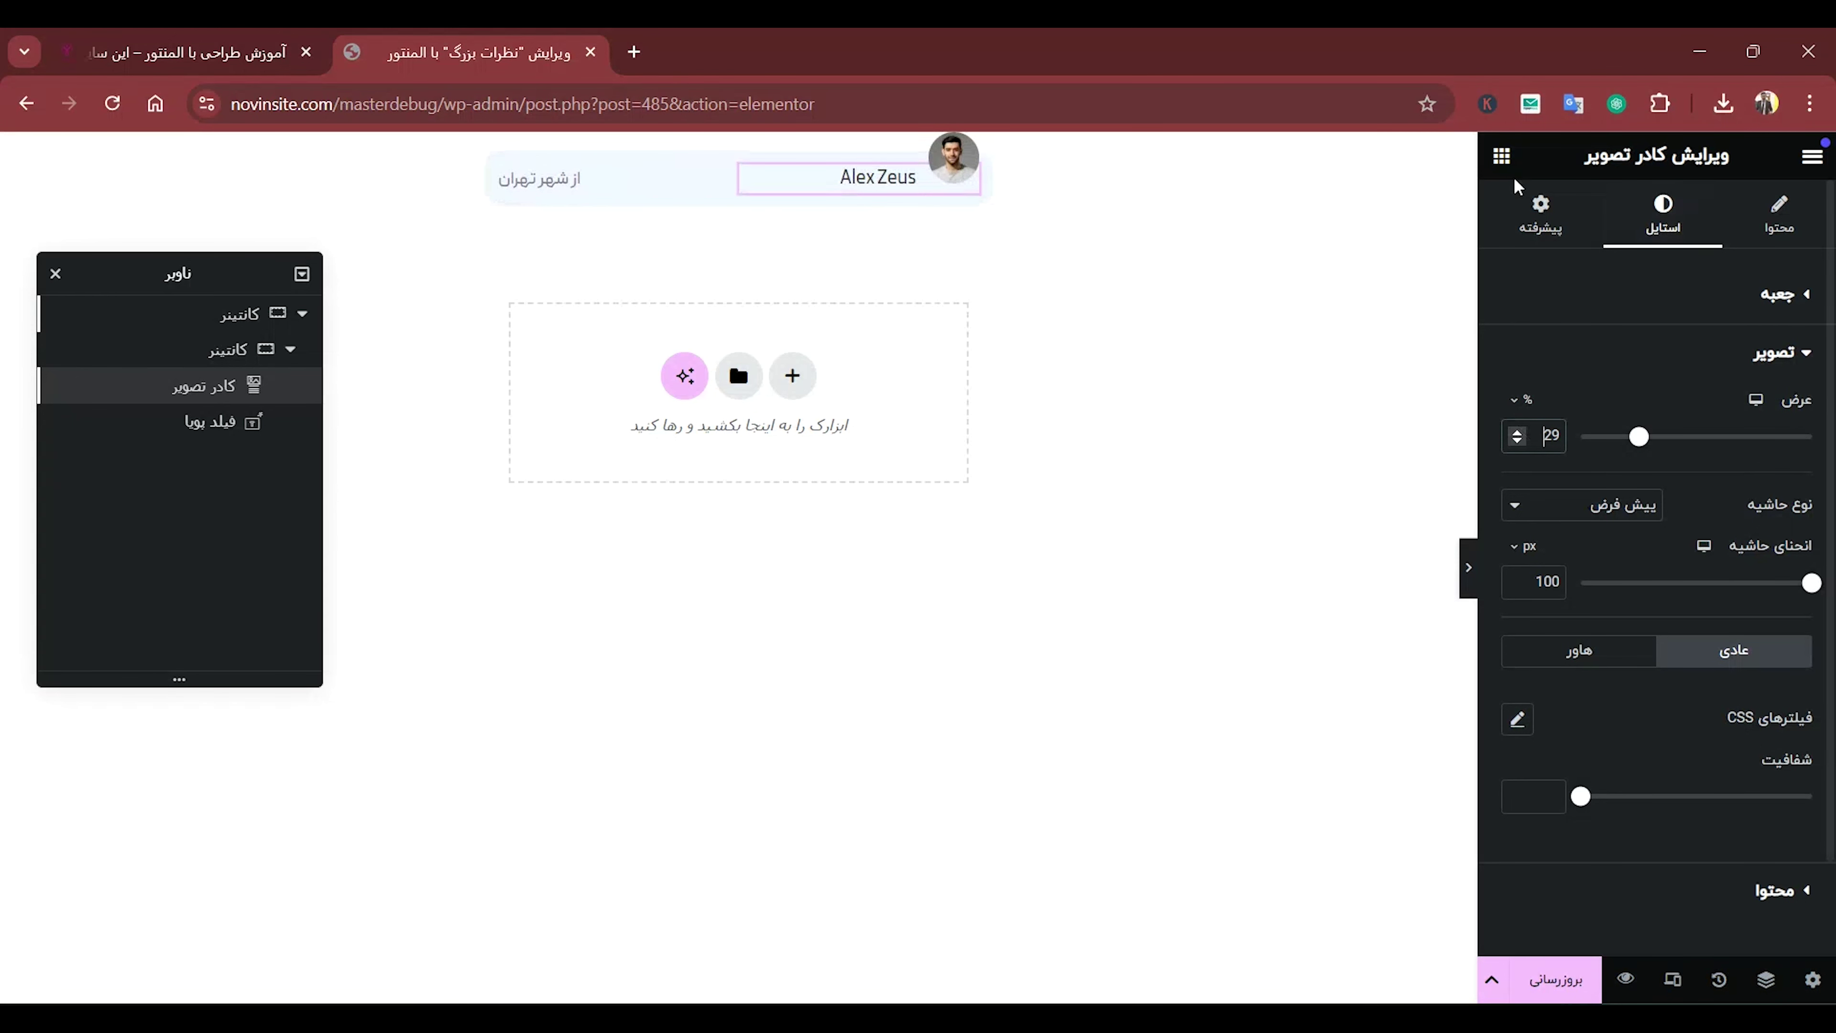
pyautogui.click(1540, 210)
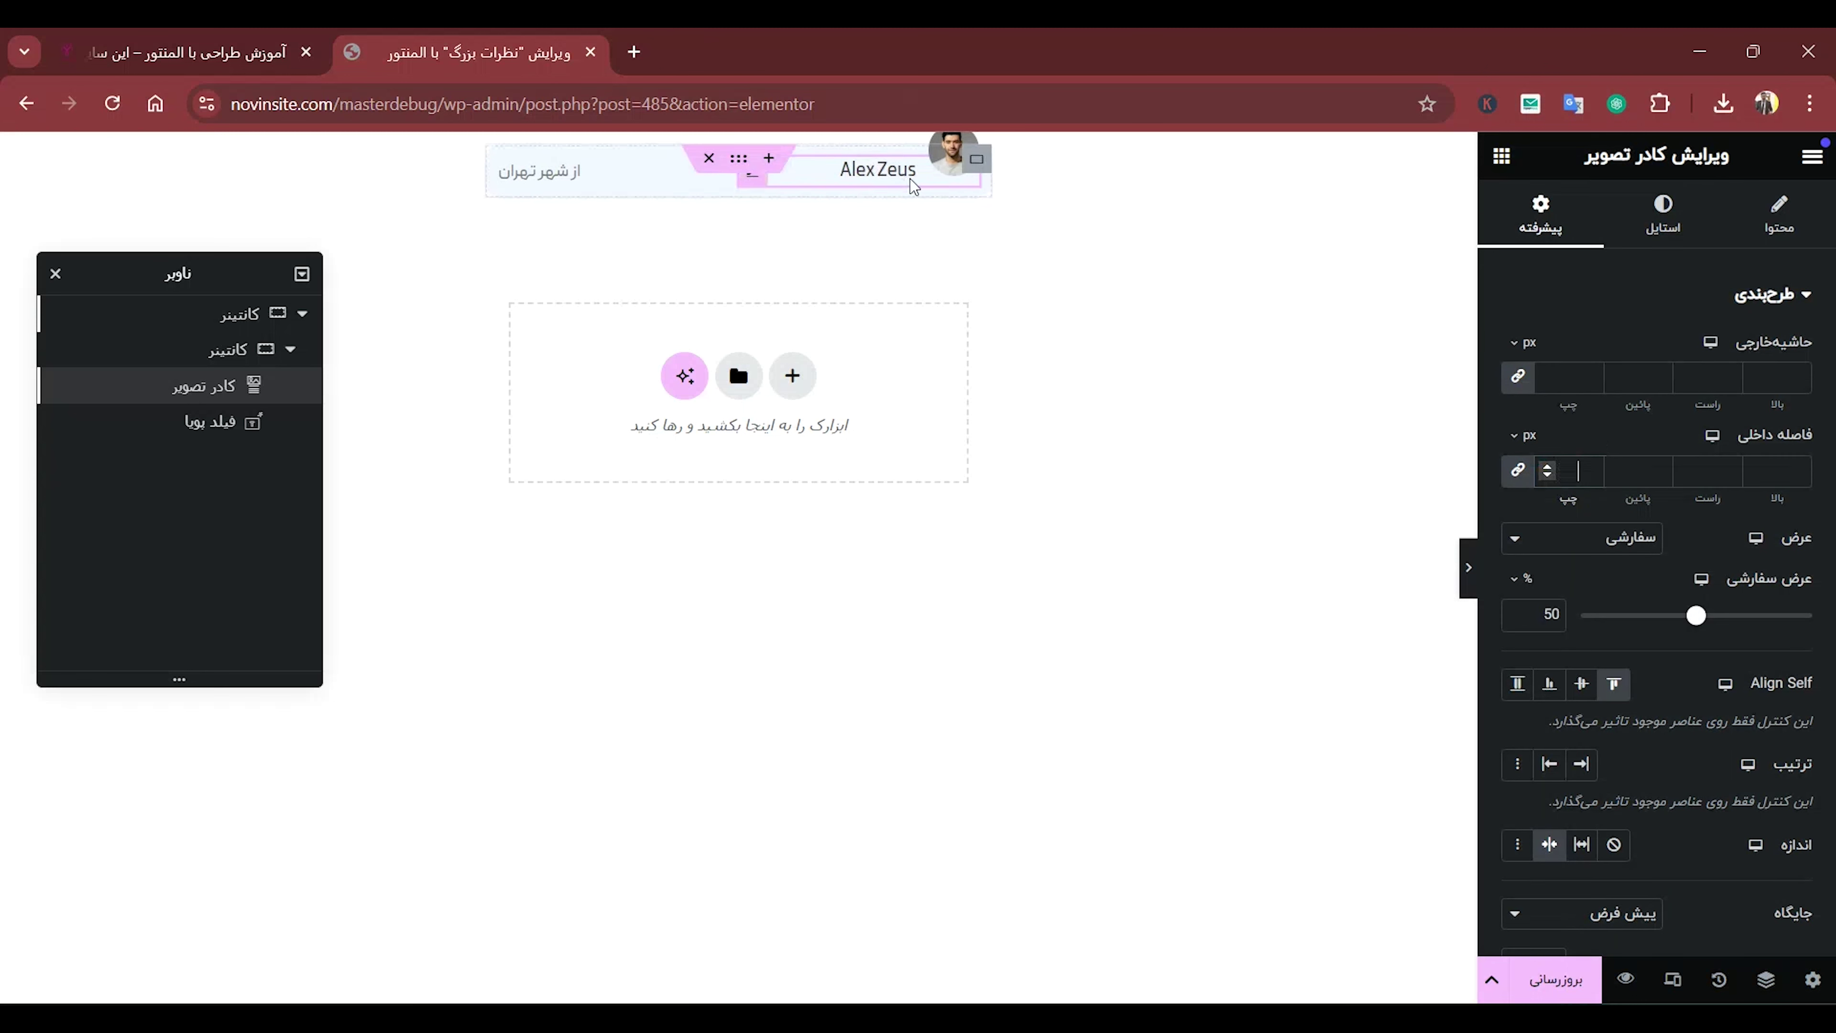
# Try a padding (فاصله داخلی) of 0 on the inner container holding the image box and clear it again.
pyautogui.click(976, 159)
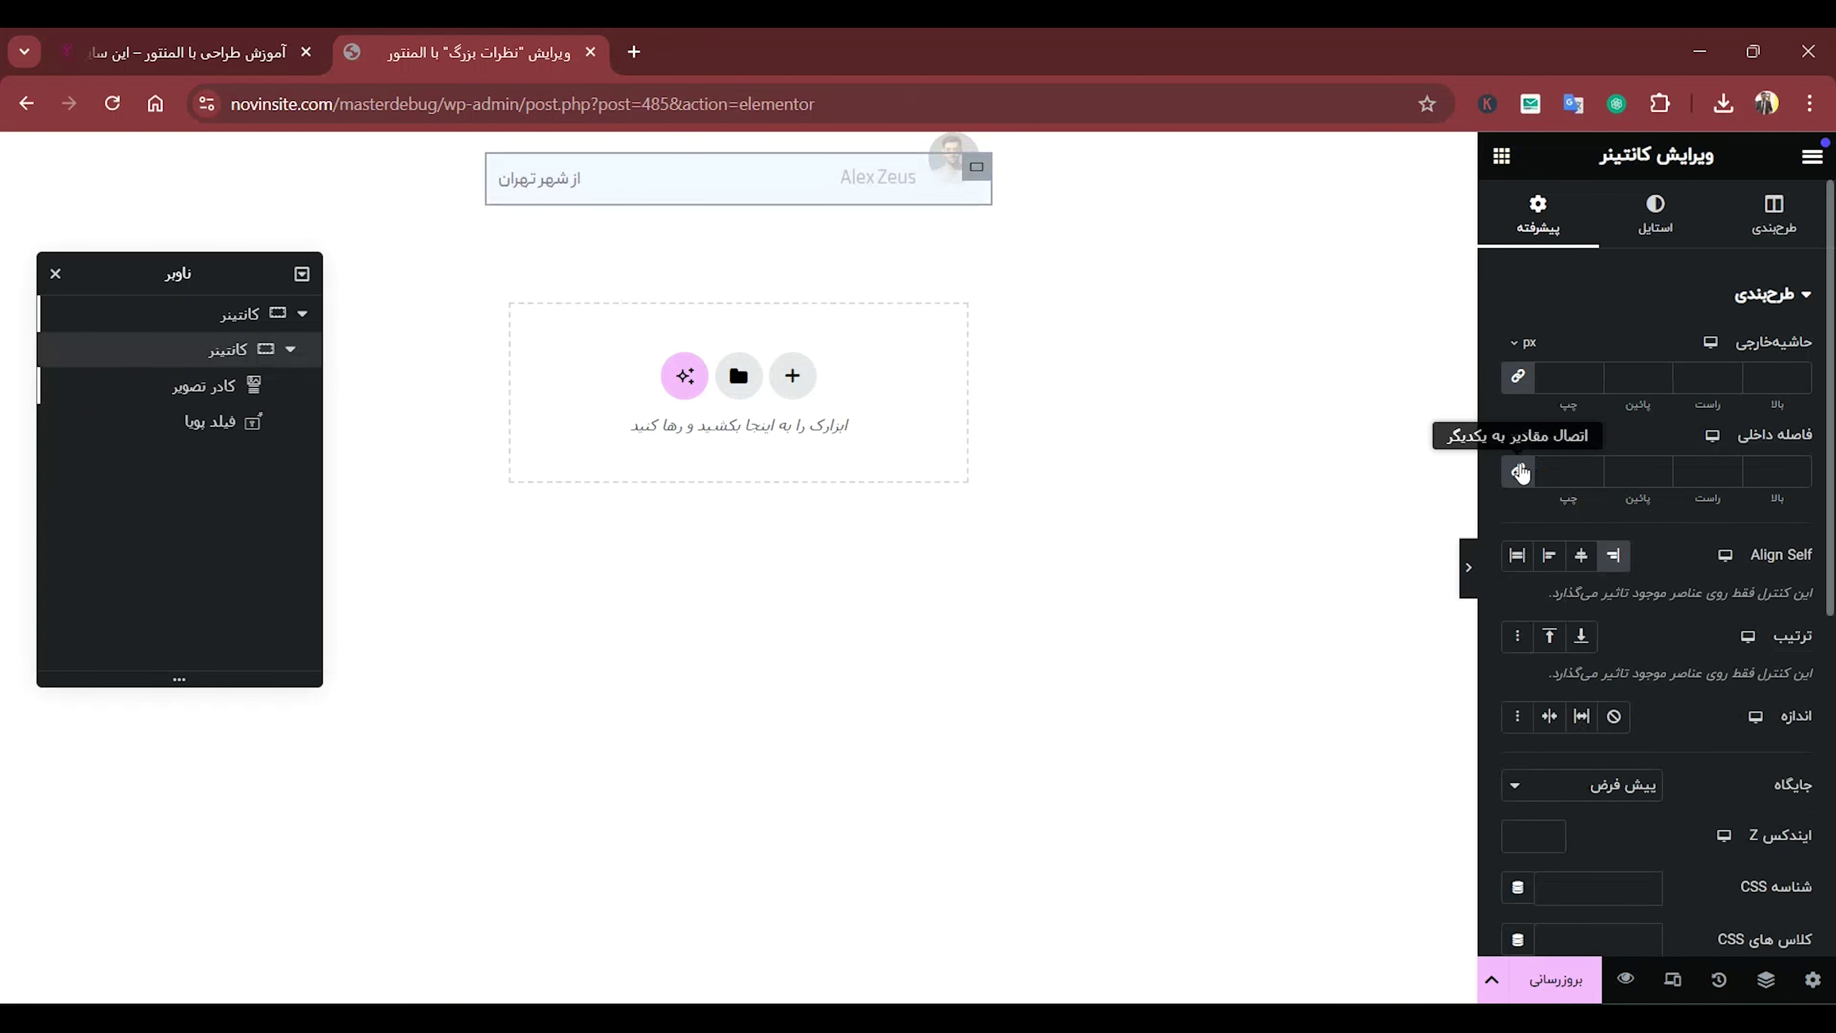
pyautogui.click(1517, 477)
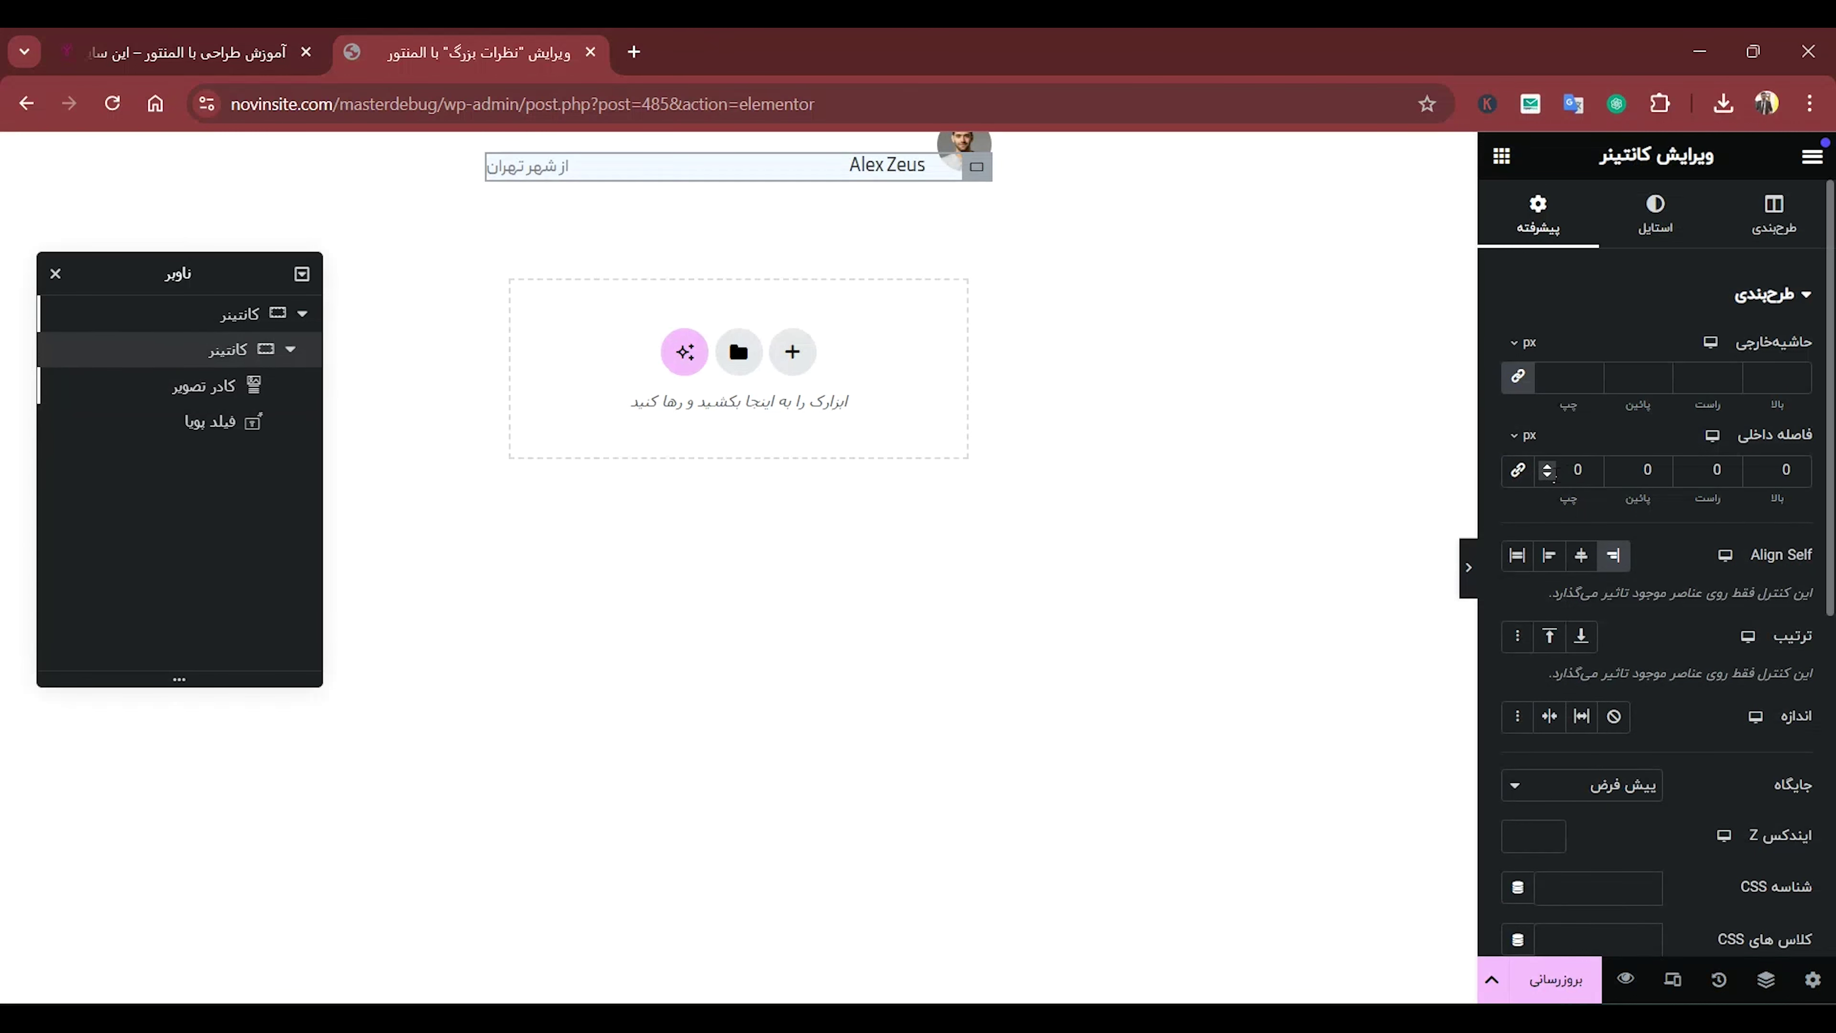
pyautogui.click(1516, 481)
pyautogui.moveTo(1559, 474); pyautogui.dragTo(1630, 474)
pyautogui.press('BackSpace')
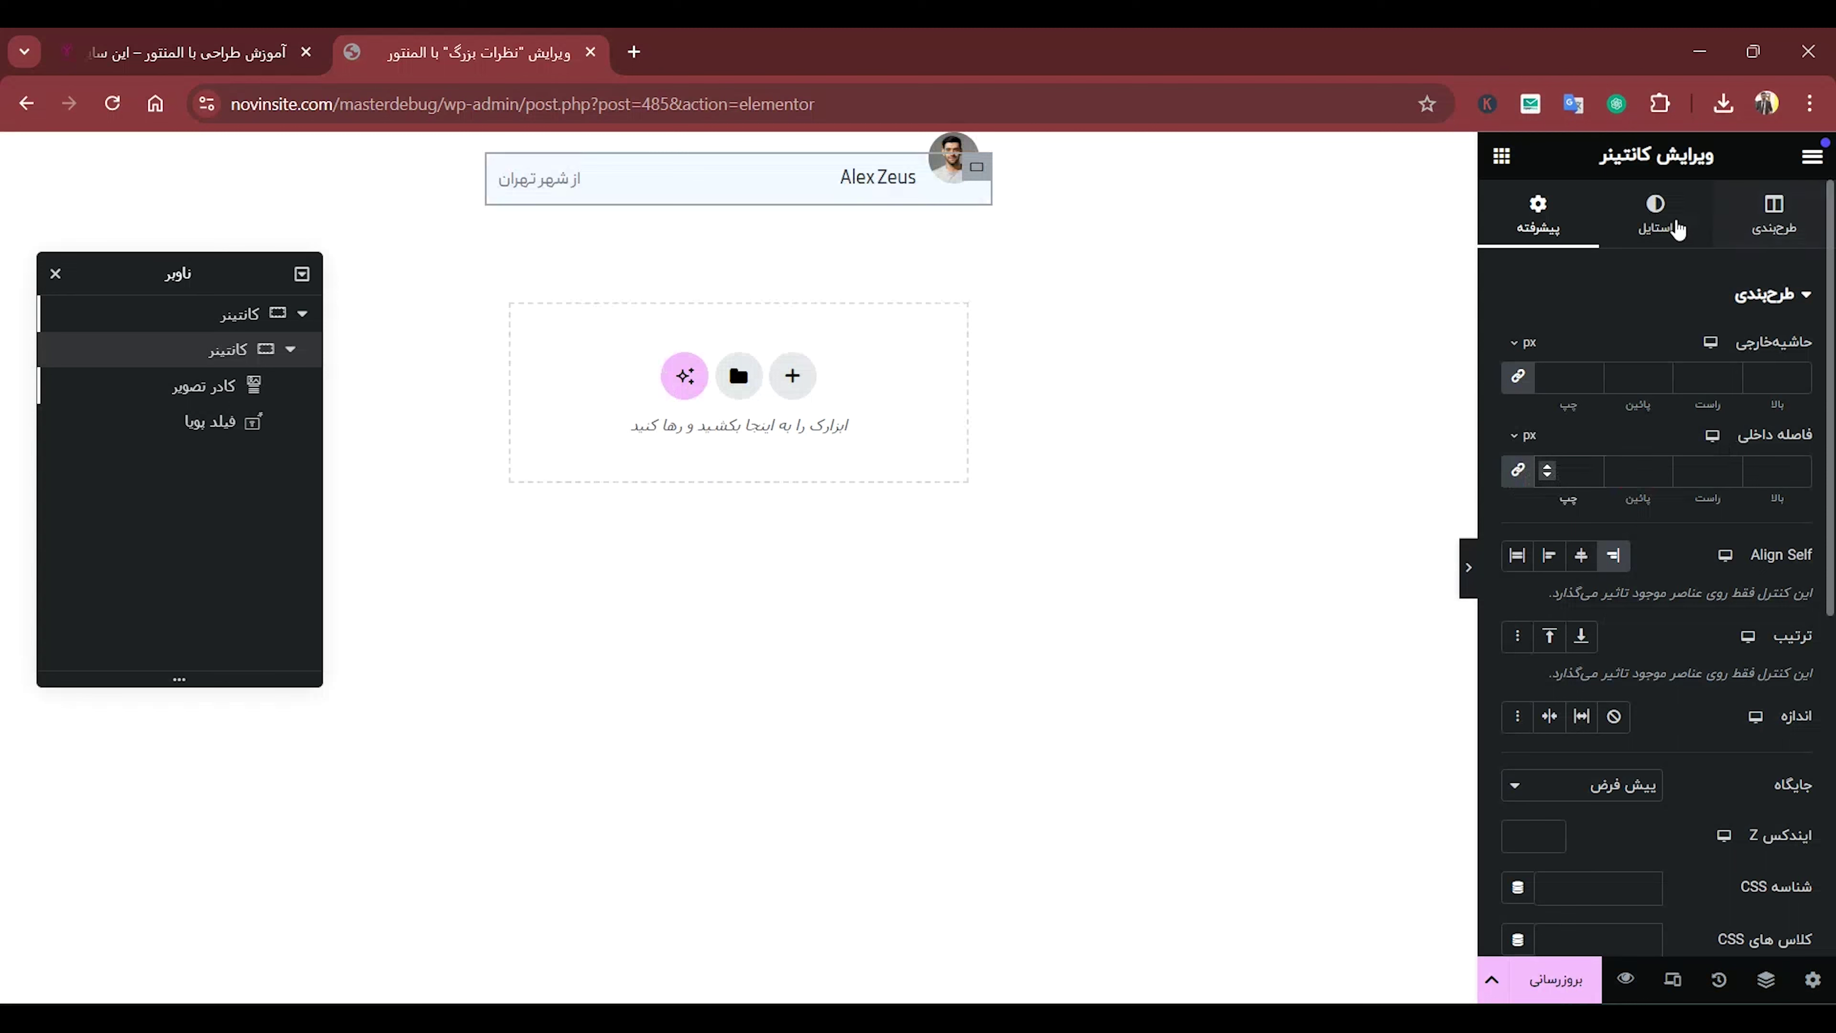
pyautogui.click(1657, 217)
pyautogui.click(1772, 217)
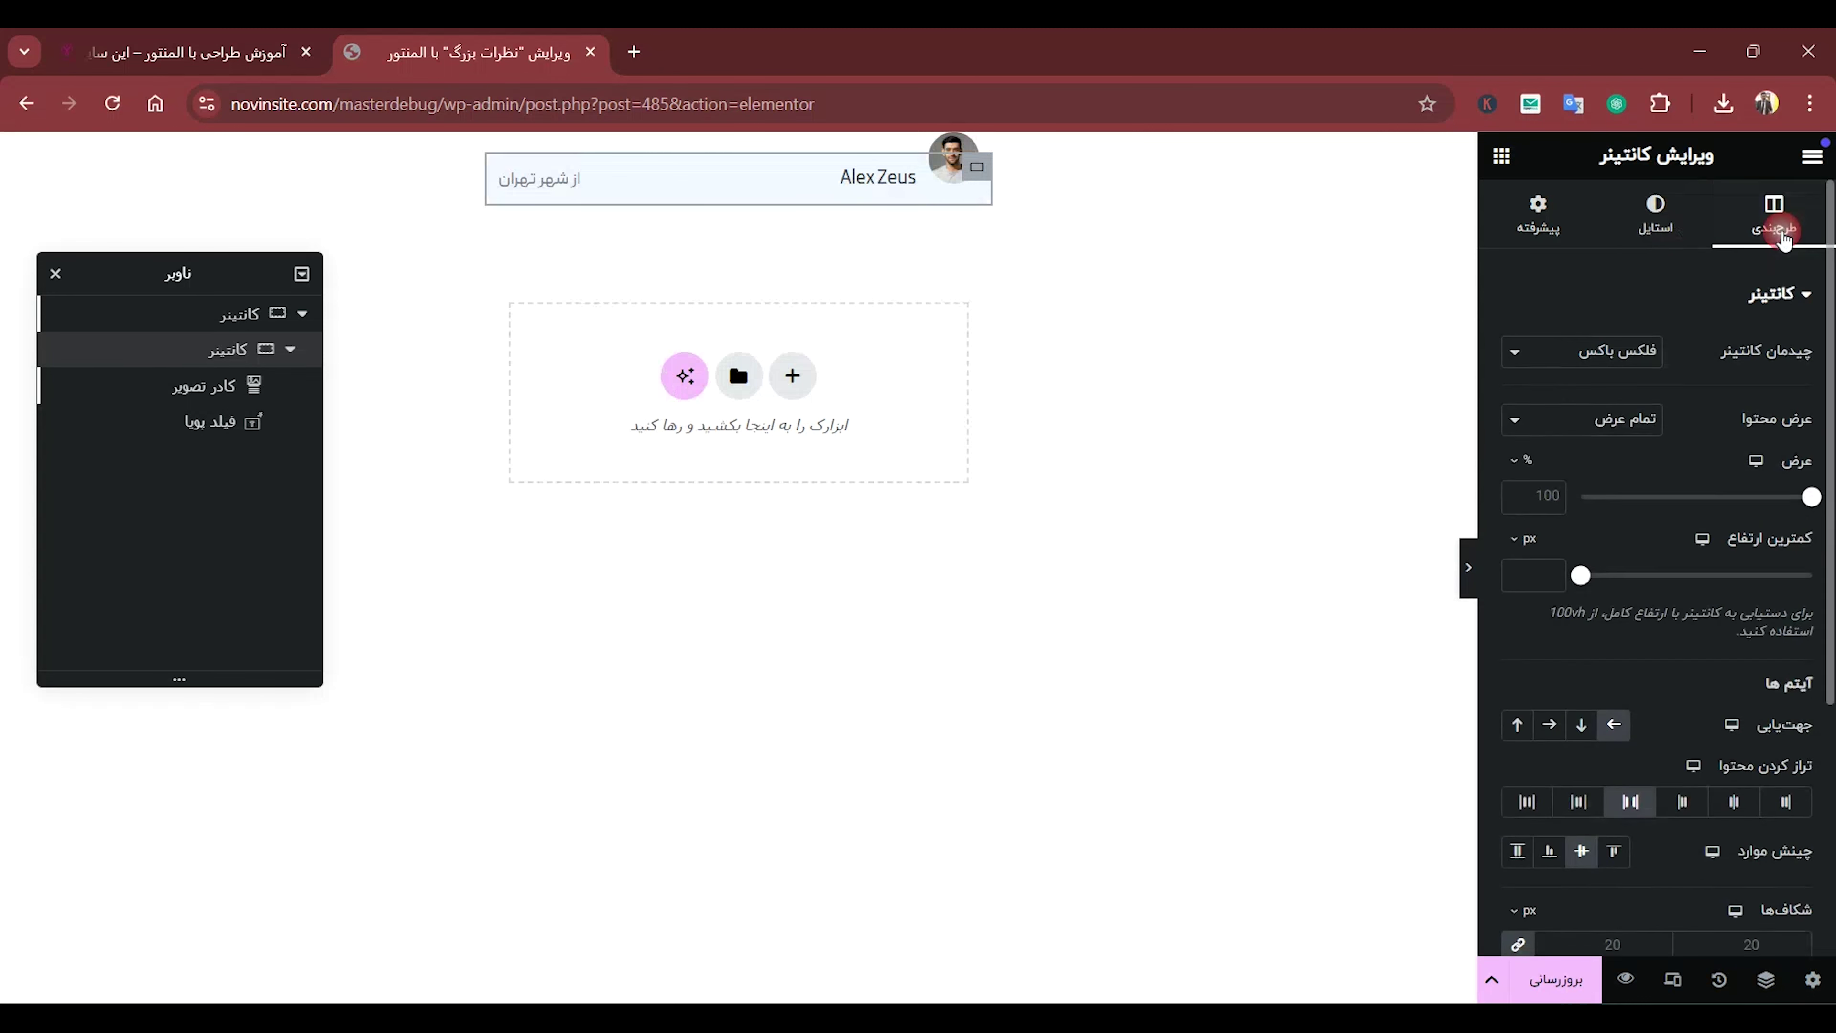
# Try other custom widths for the image box and return it to 50%.
pyautogui.click(842, 176)
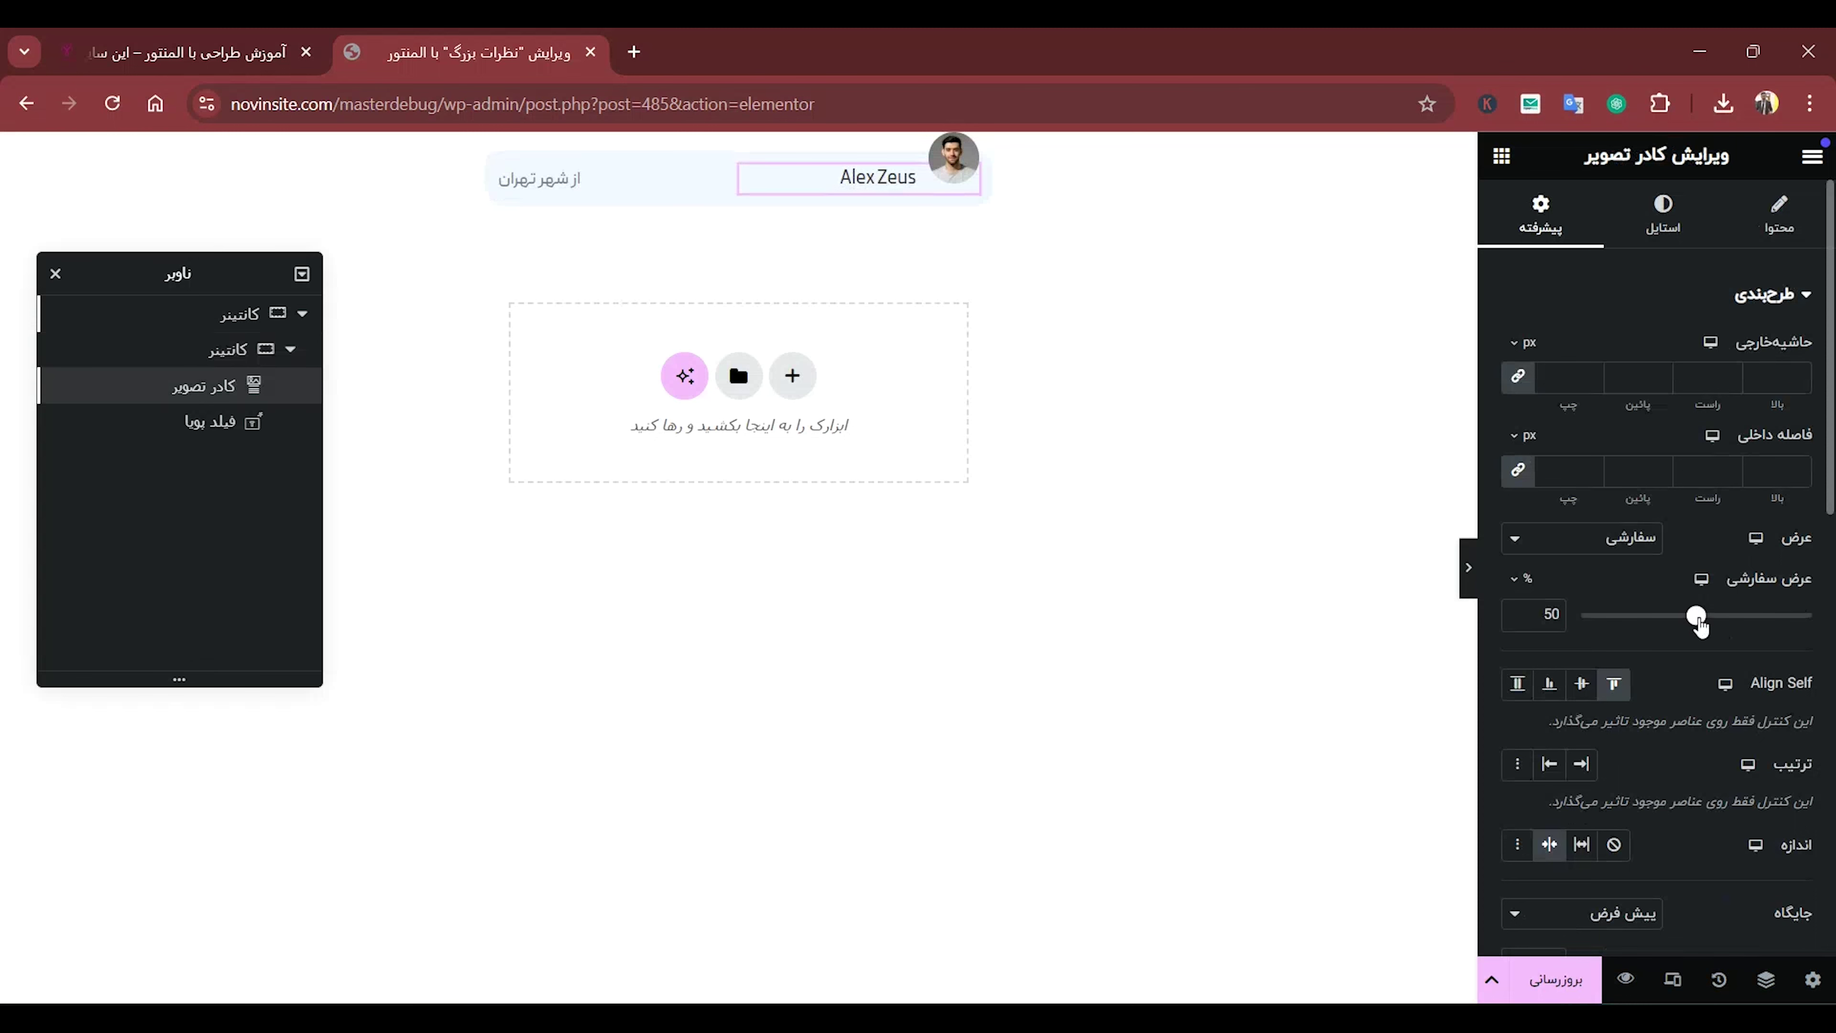
pyautogui.moveTo(1698, 621); pyautogui.dragTo(1721, 621)
pyautogui.moveTo(1756, 624); pyautogui.dragTo(1701, 624)
pyautogui.click(1517, 620)
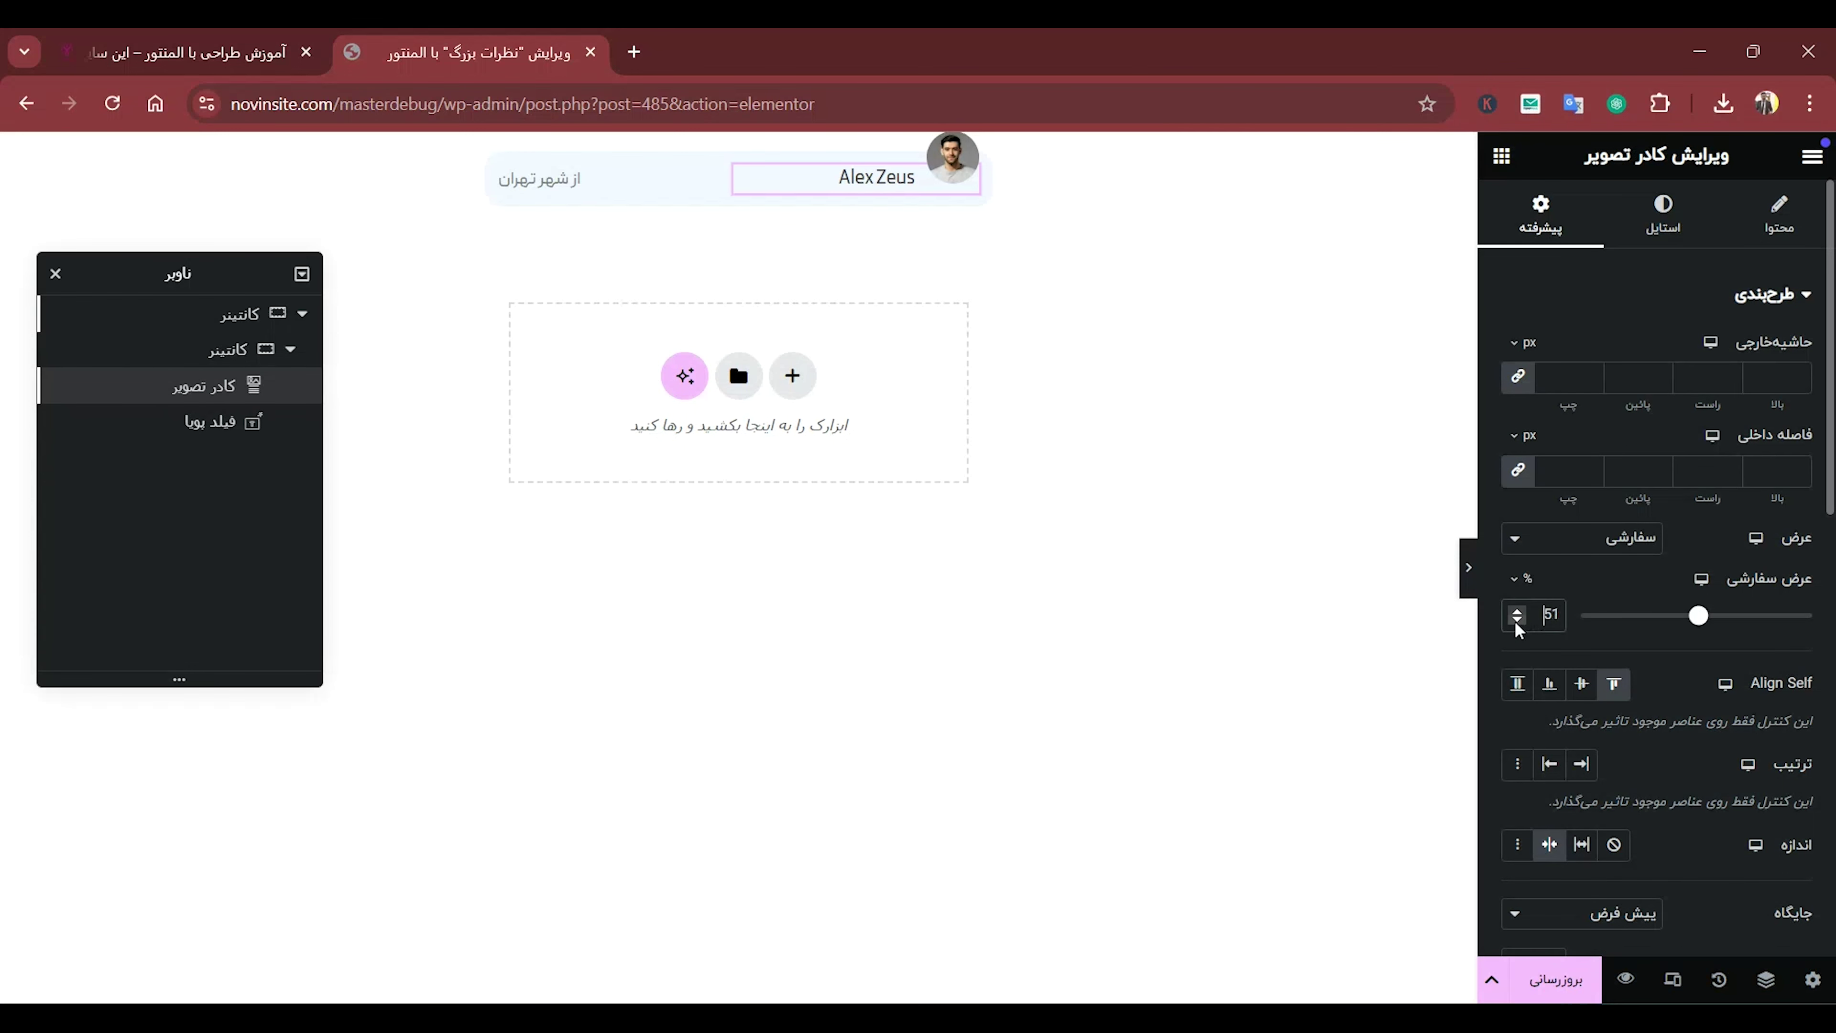
pyautogui.click(1516, 620)
# Fine-tune the image box's image spacing (فاصله حواشی) and try adjusting the image width, leaving it at 29%.
pyautogui.click(1632, 219)
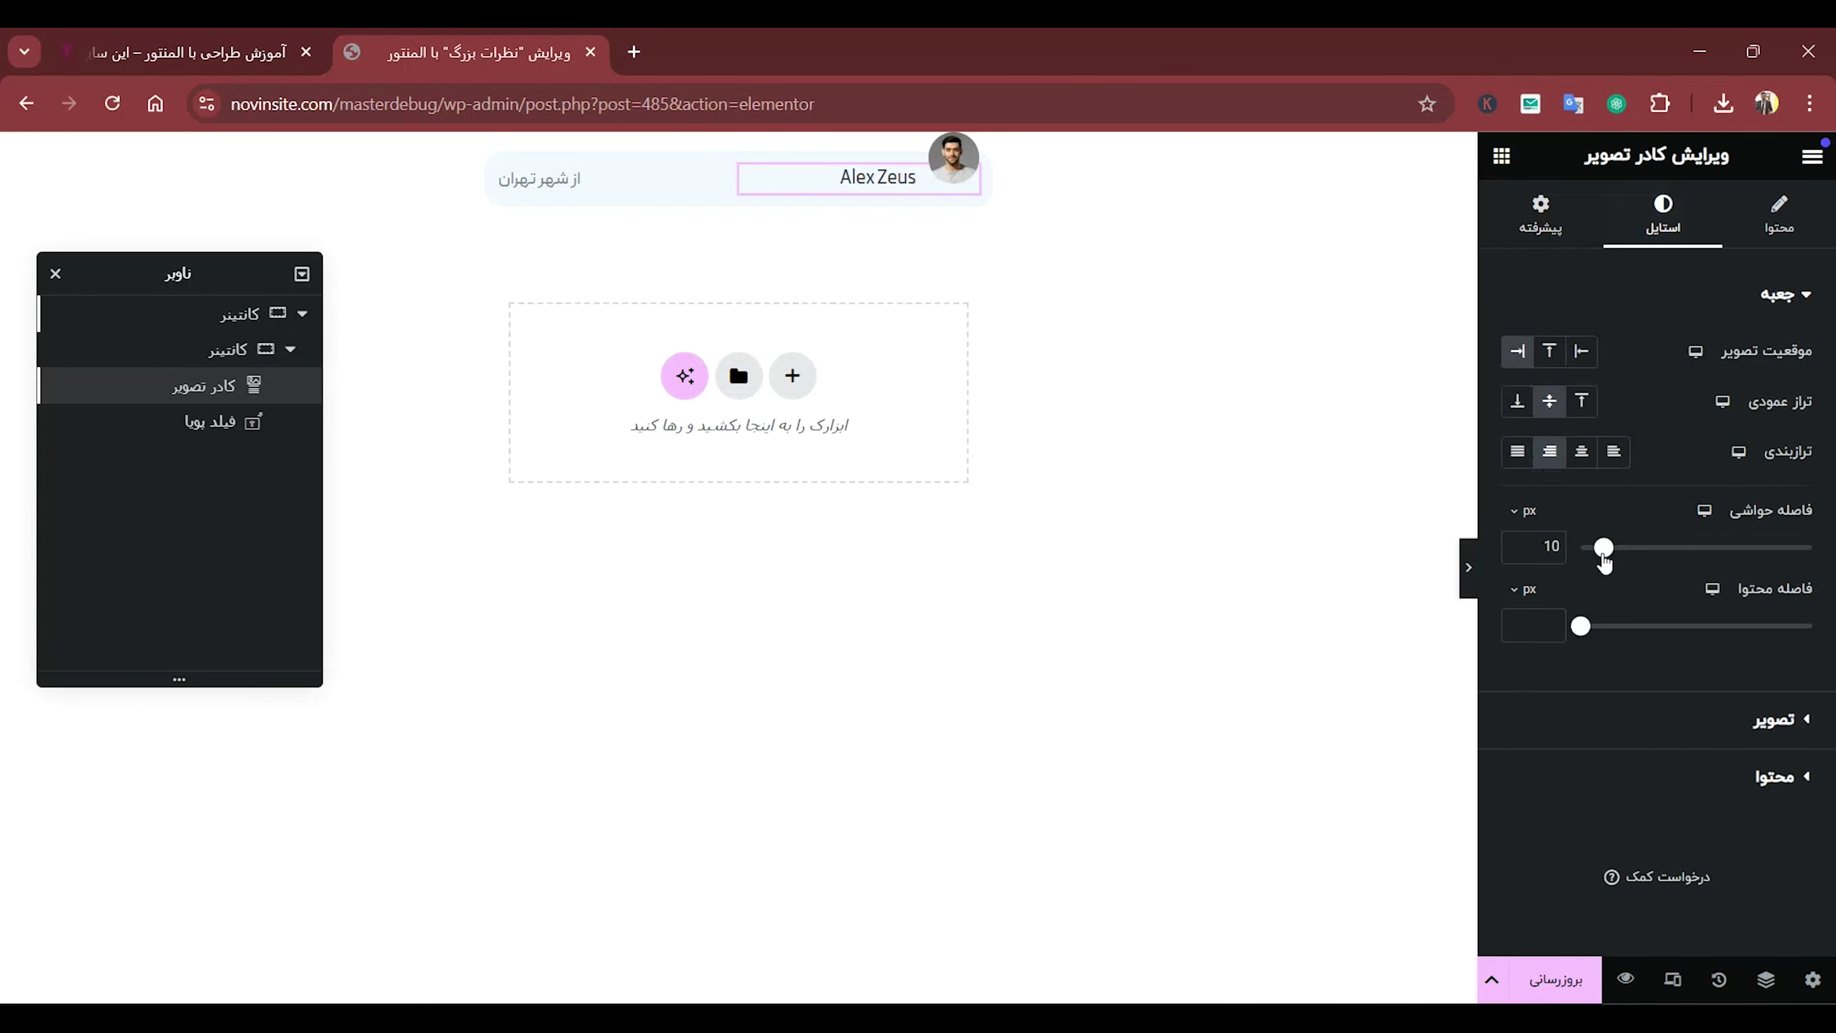
pyautogui.moveTo(1609, 557)
pyautogui.mouseDown()
pyautogui.moveTo(1591, 559)
pyautogui.moveTo(1606, 562)
pyautogui.mouseUp()
pyautogui.click(1717, 738)
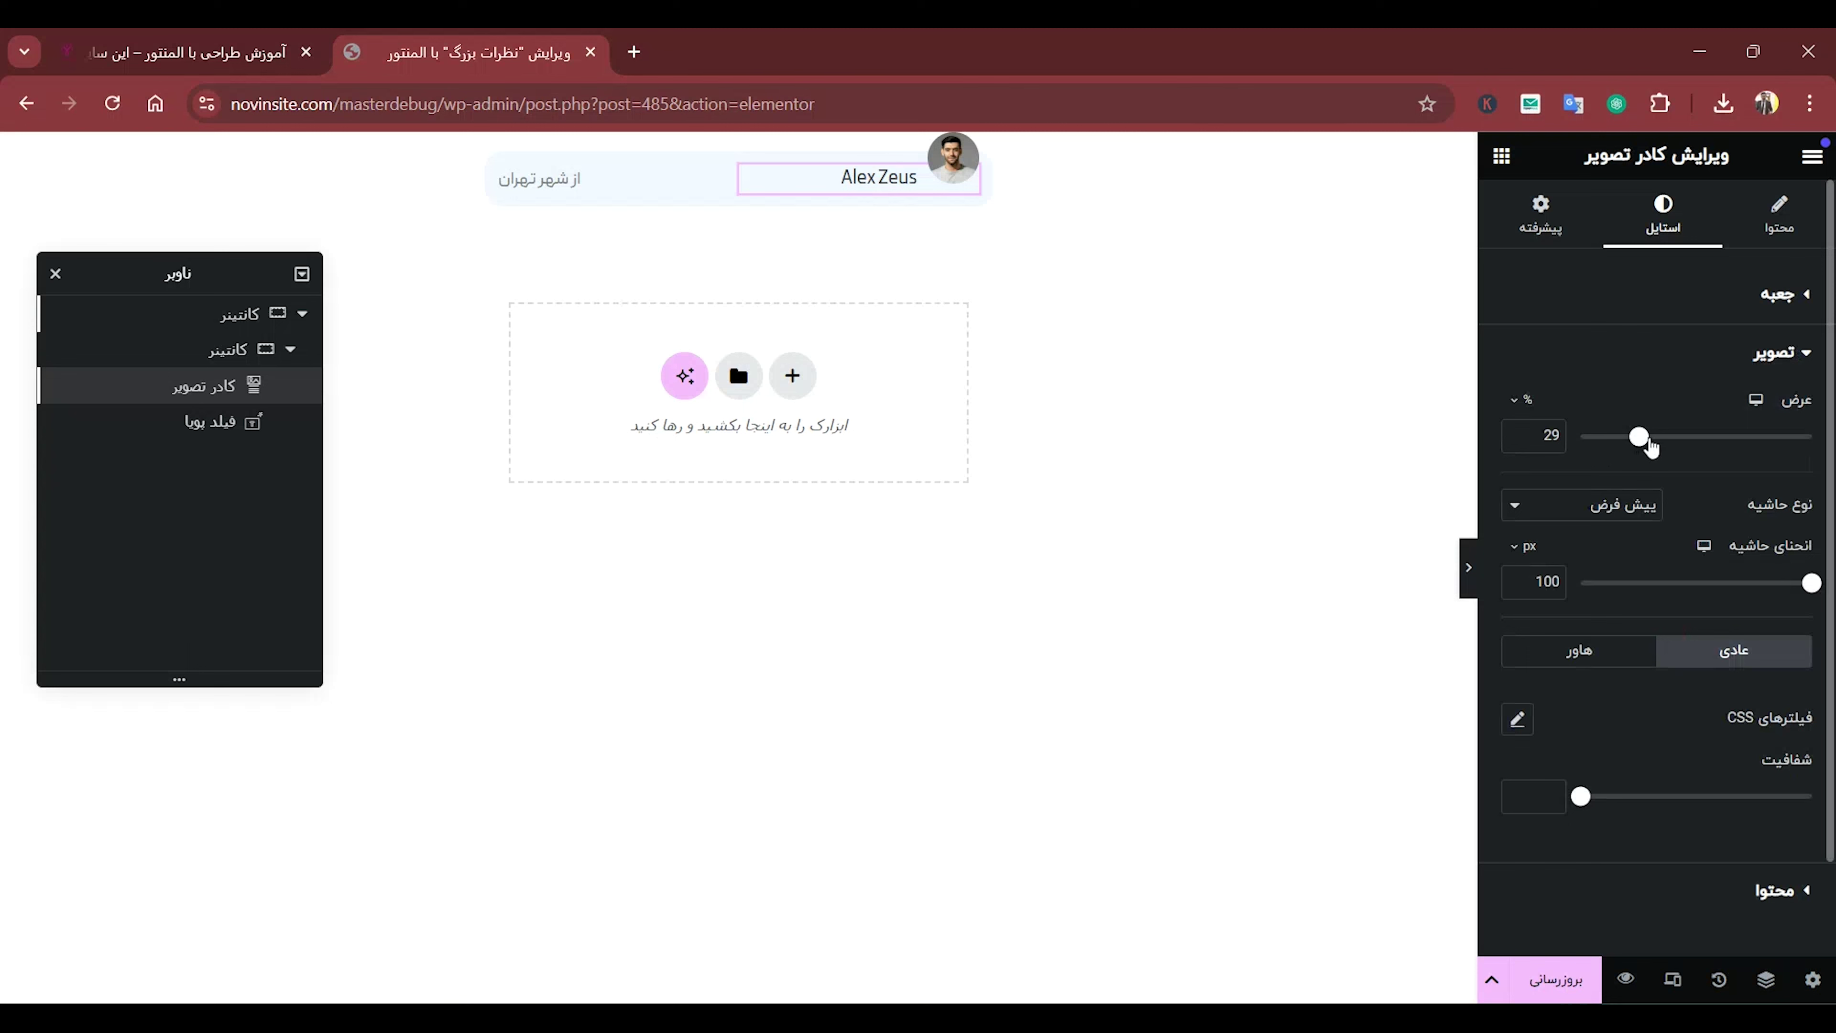
pyautogui.moveTo(1649, 440); pyautogui.dragTo(1649, 440)
pyautogui.click(1682, 493)
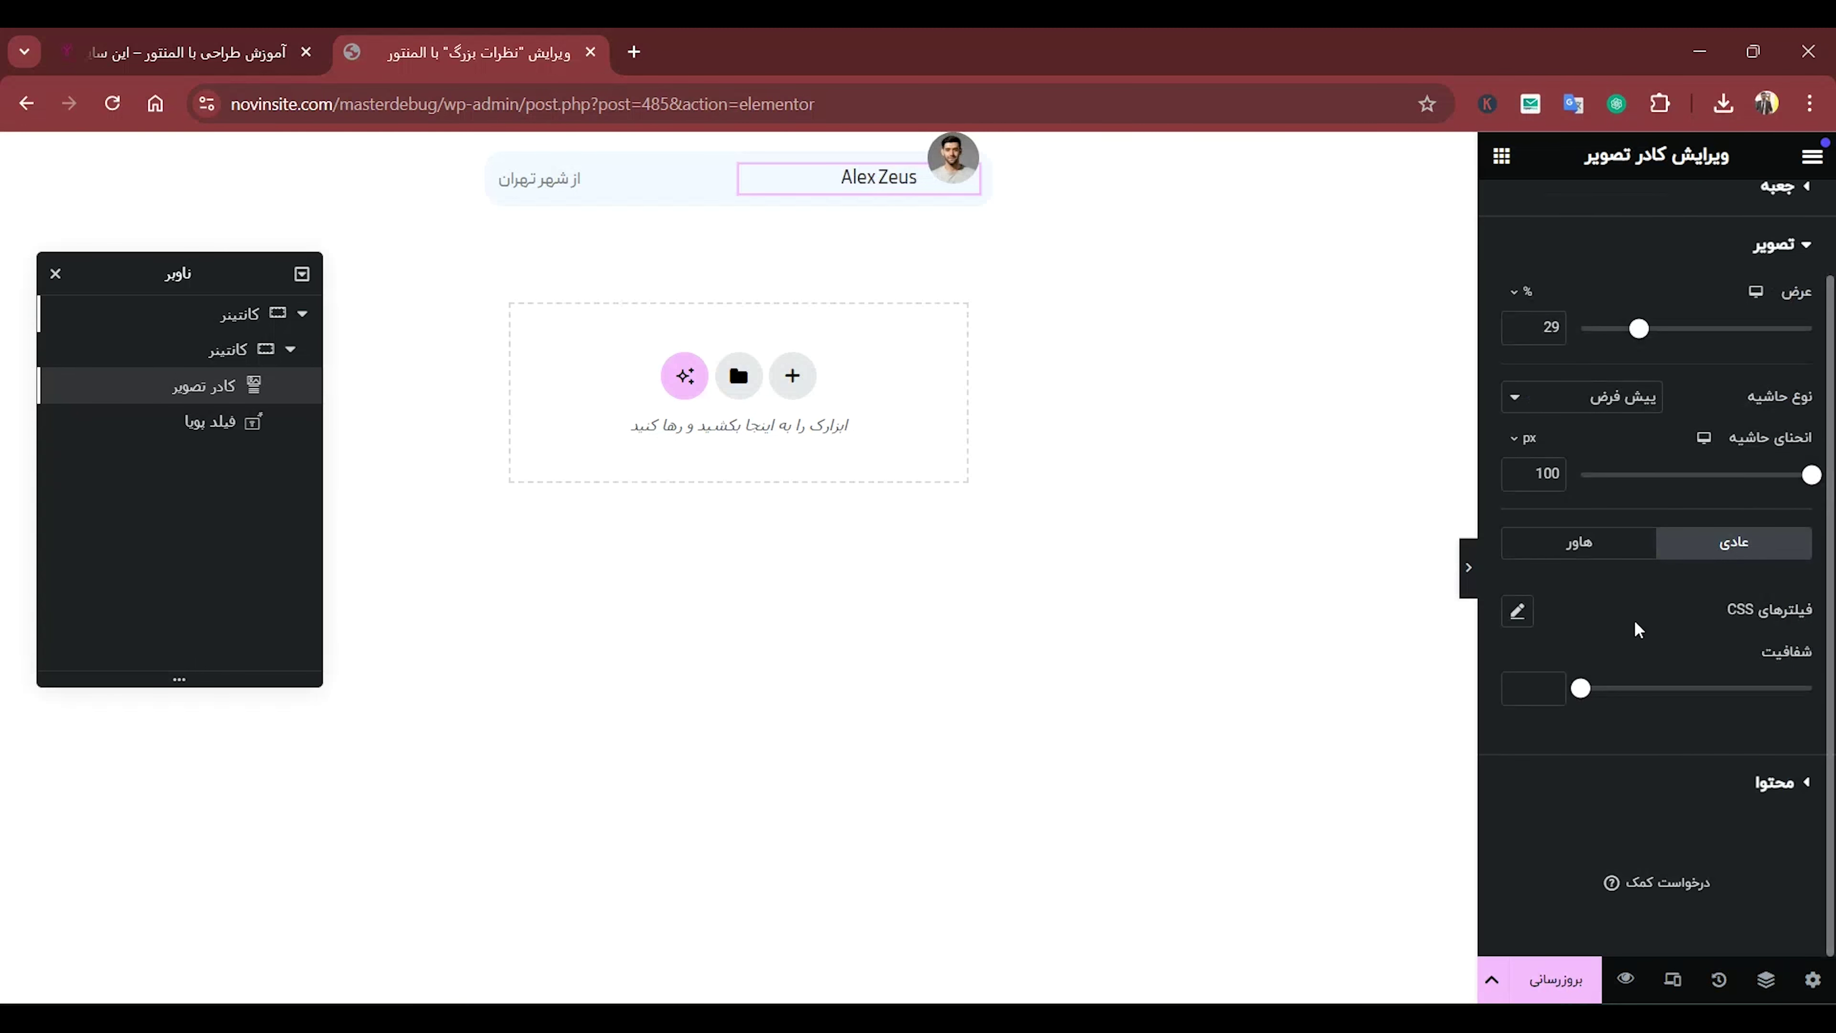
# Set the image box title's font size to 21 px and its image width to 33%.
pyautogui.scroll(-2, 1638, 557)
pyautogui.click(1780, 796)
pyautogui.click(1516, 569)
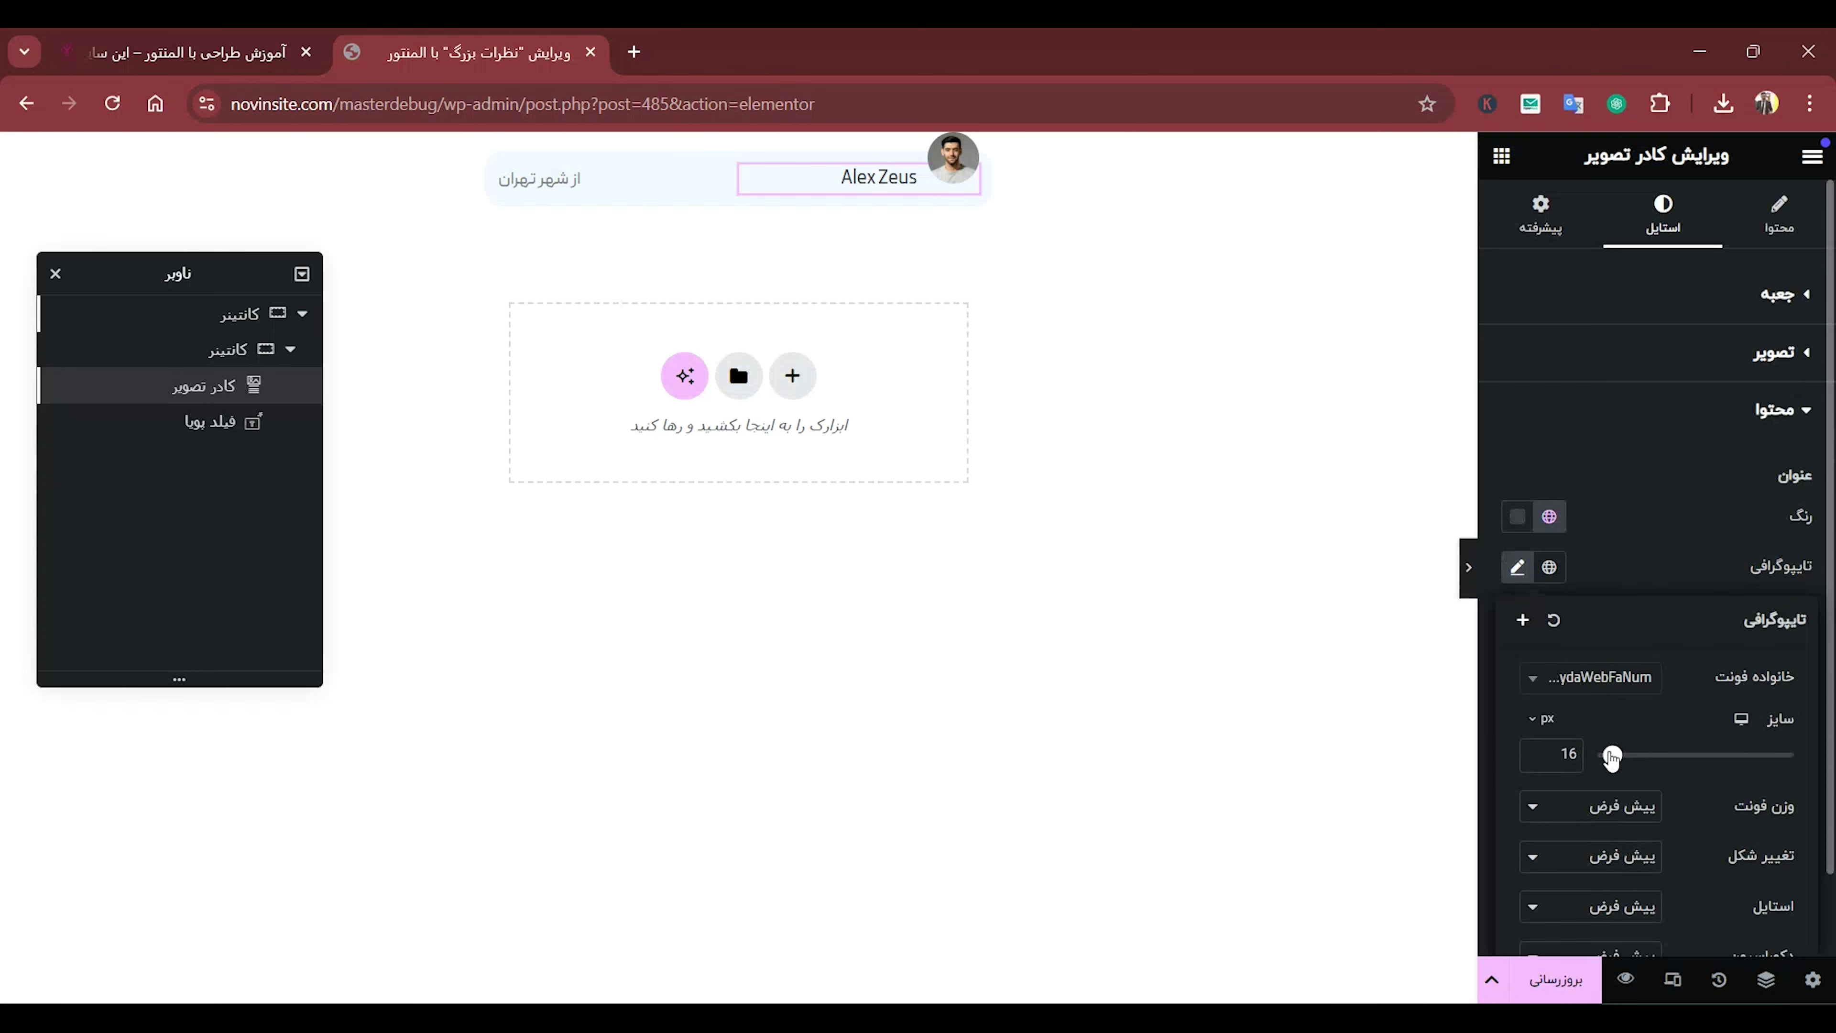
pyautogui.moveTo(1612, 758); pyautogui.dragTo(1619, 761)
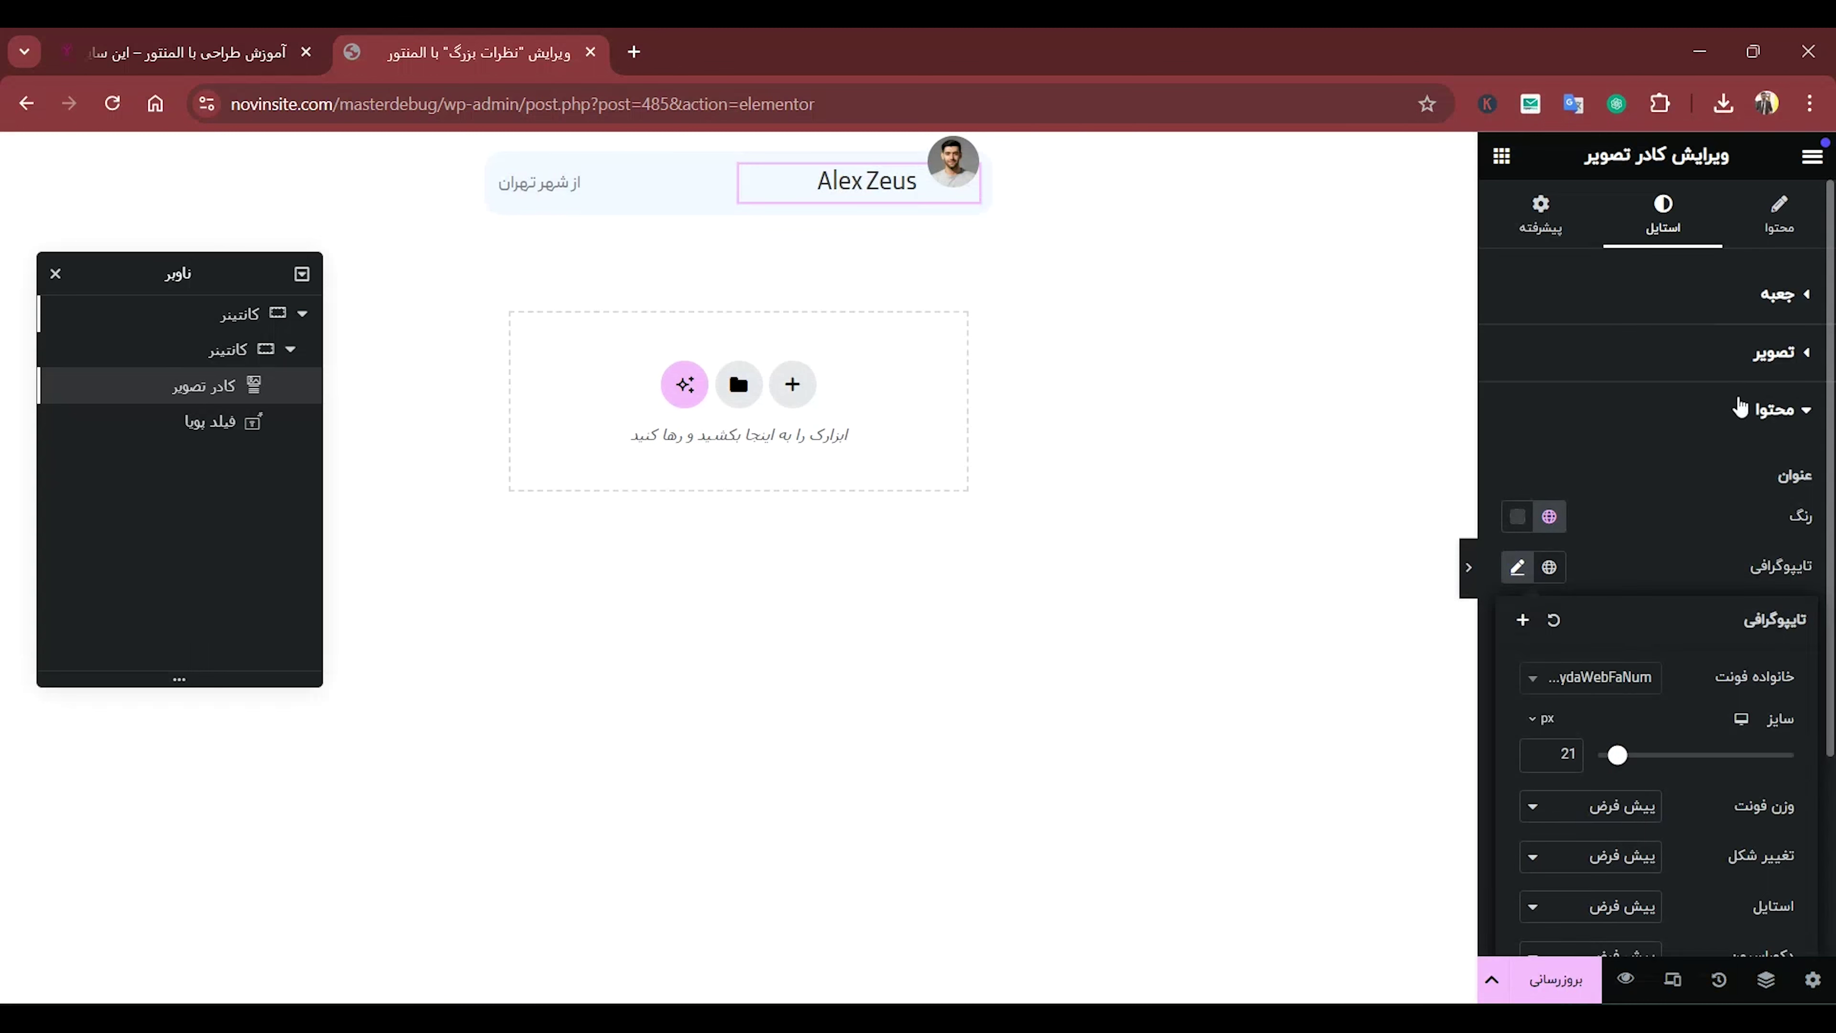
pyautogui.click(1733, 358)
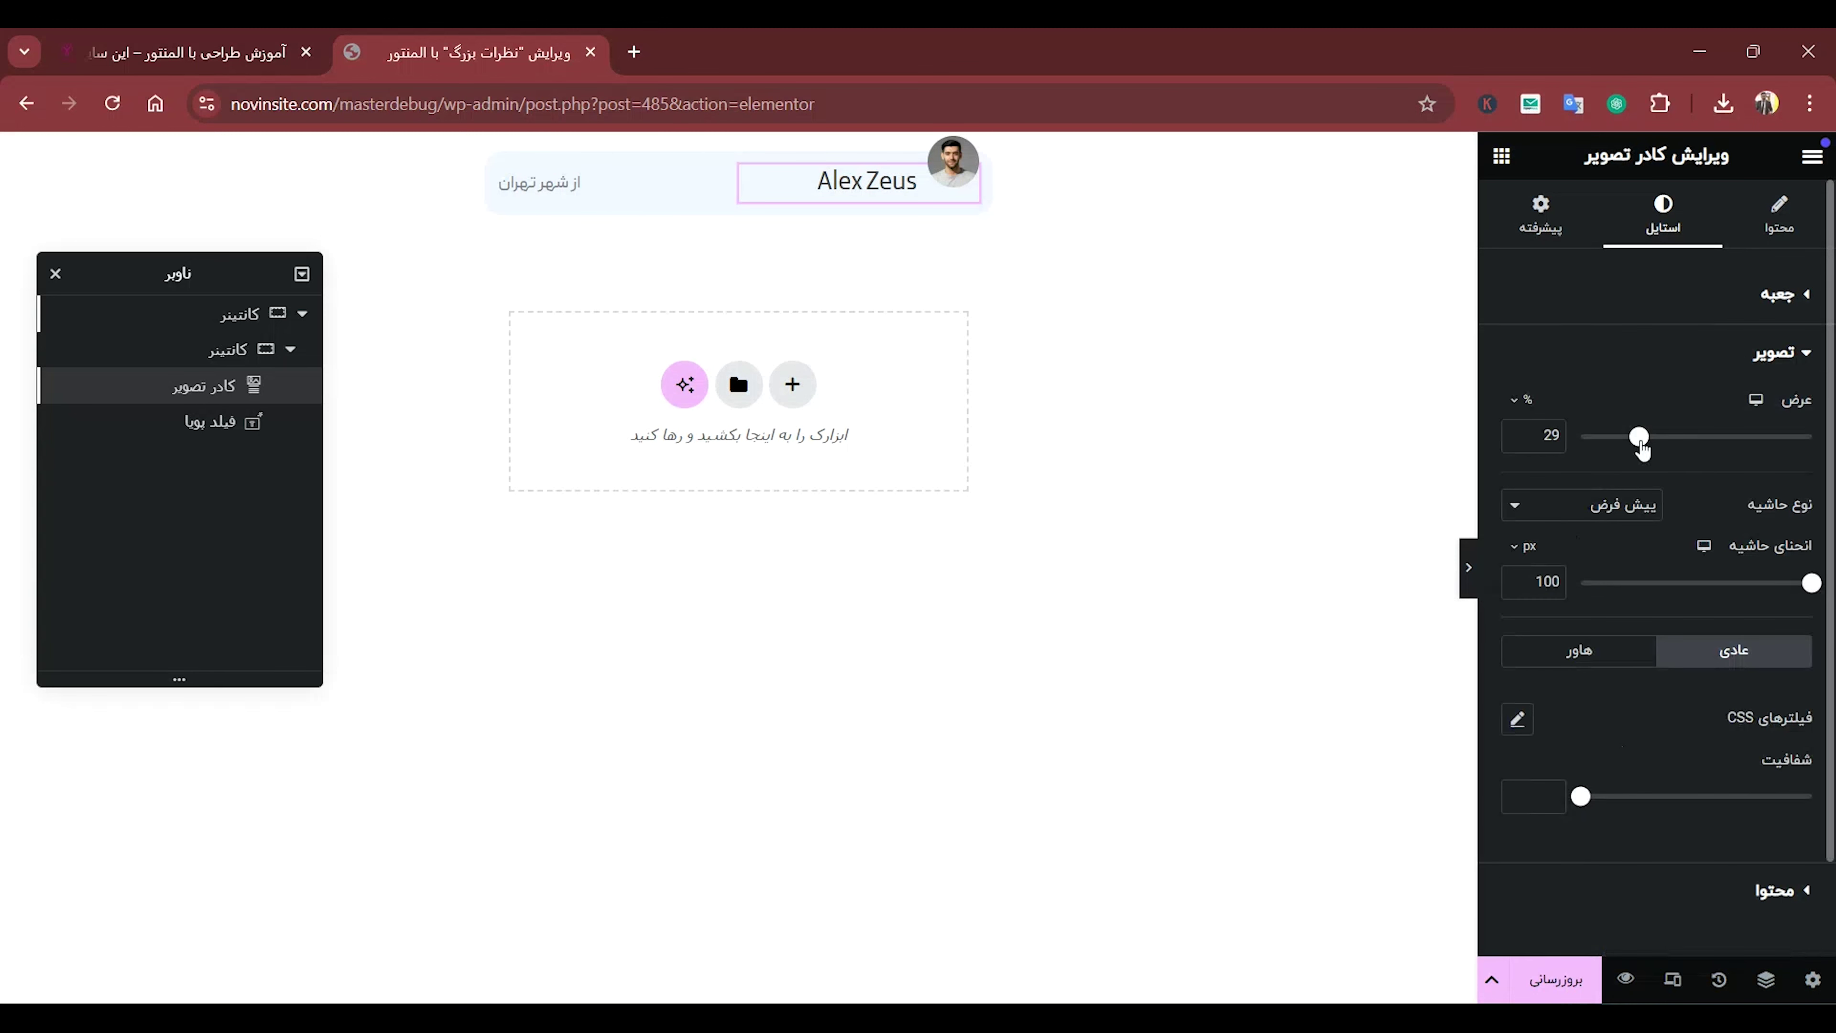
pyautogui.moveTo(1643, 449); pyautogui.dragTo(1656, 448)
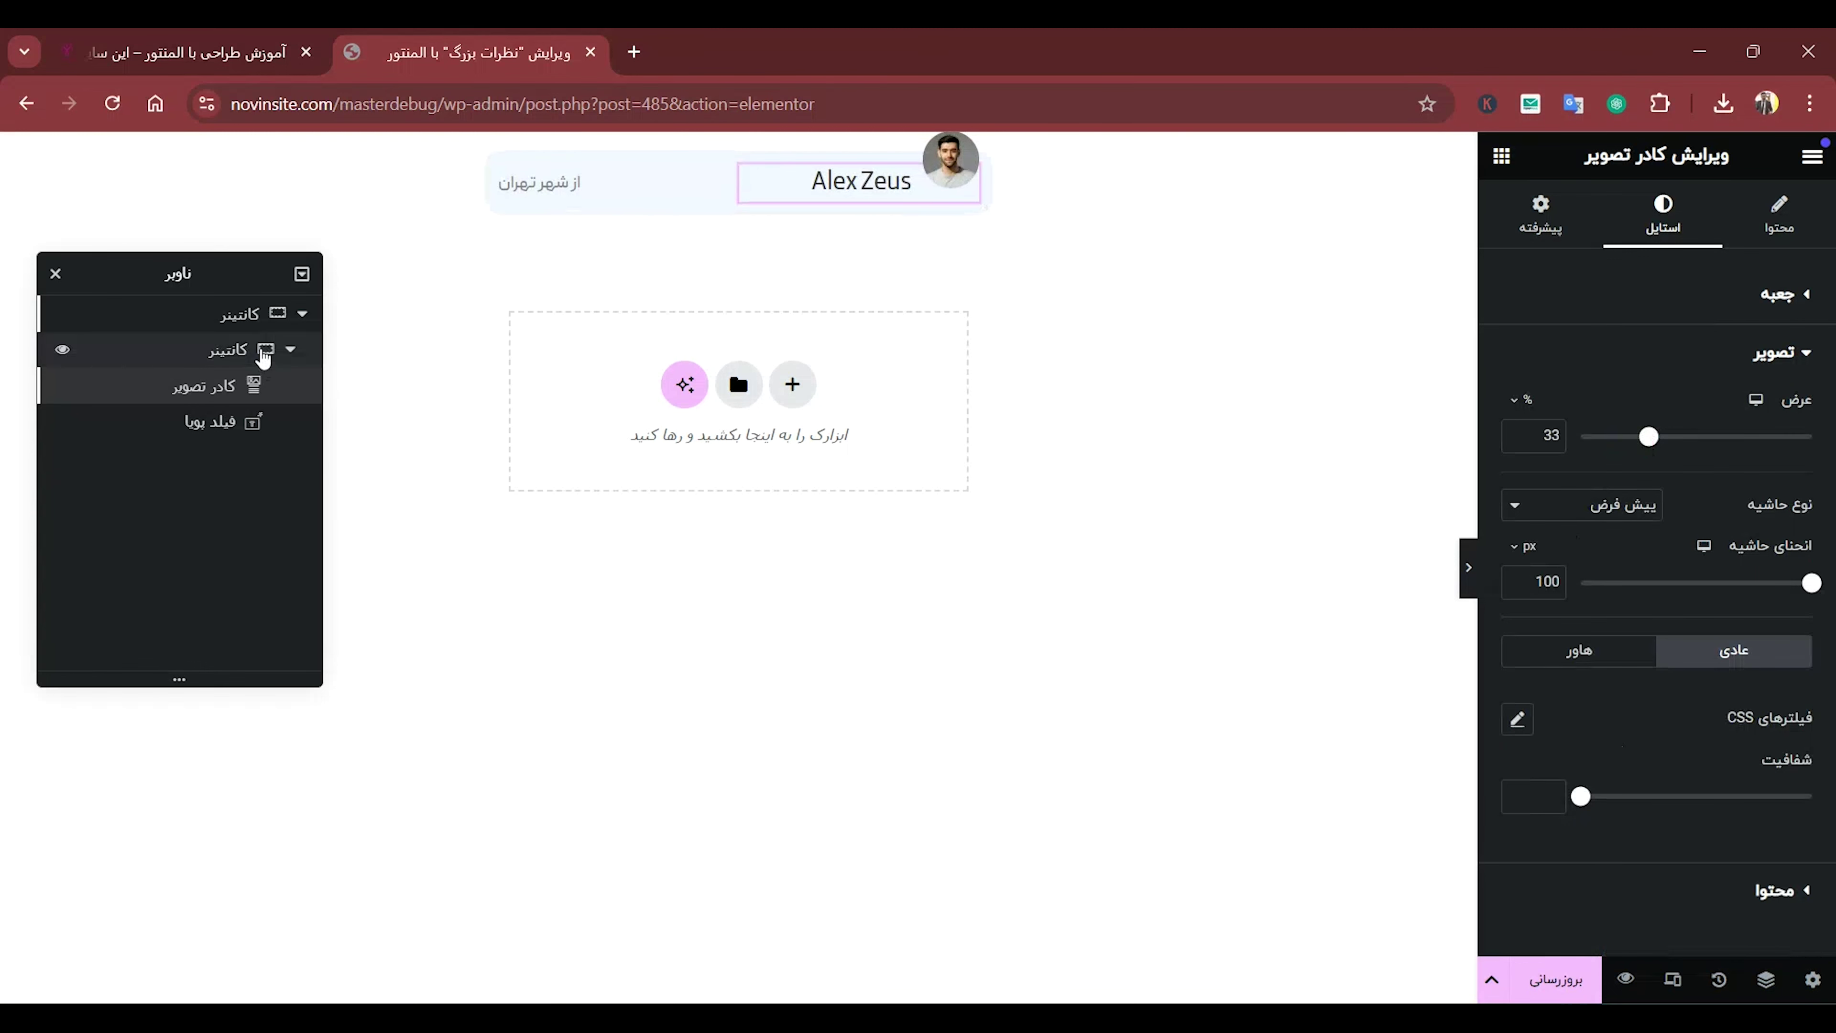
# Add a text editor (ویرایشگر متن) widget and place it below the inner container, inside the outer container.
pyautogui.click(279, 349)
pyautogui.click(291, 350)
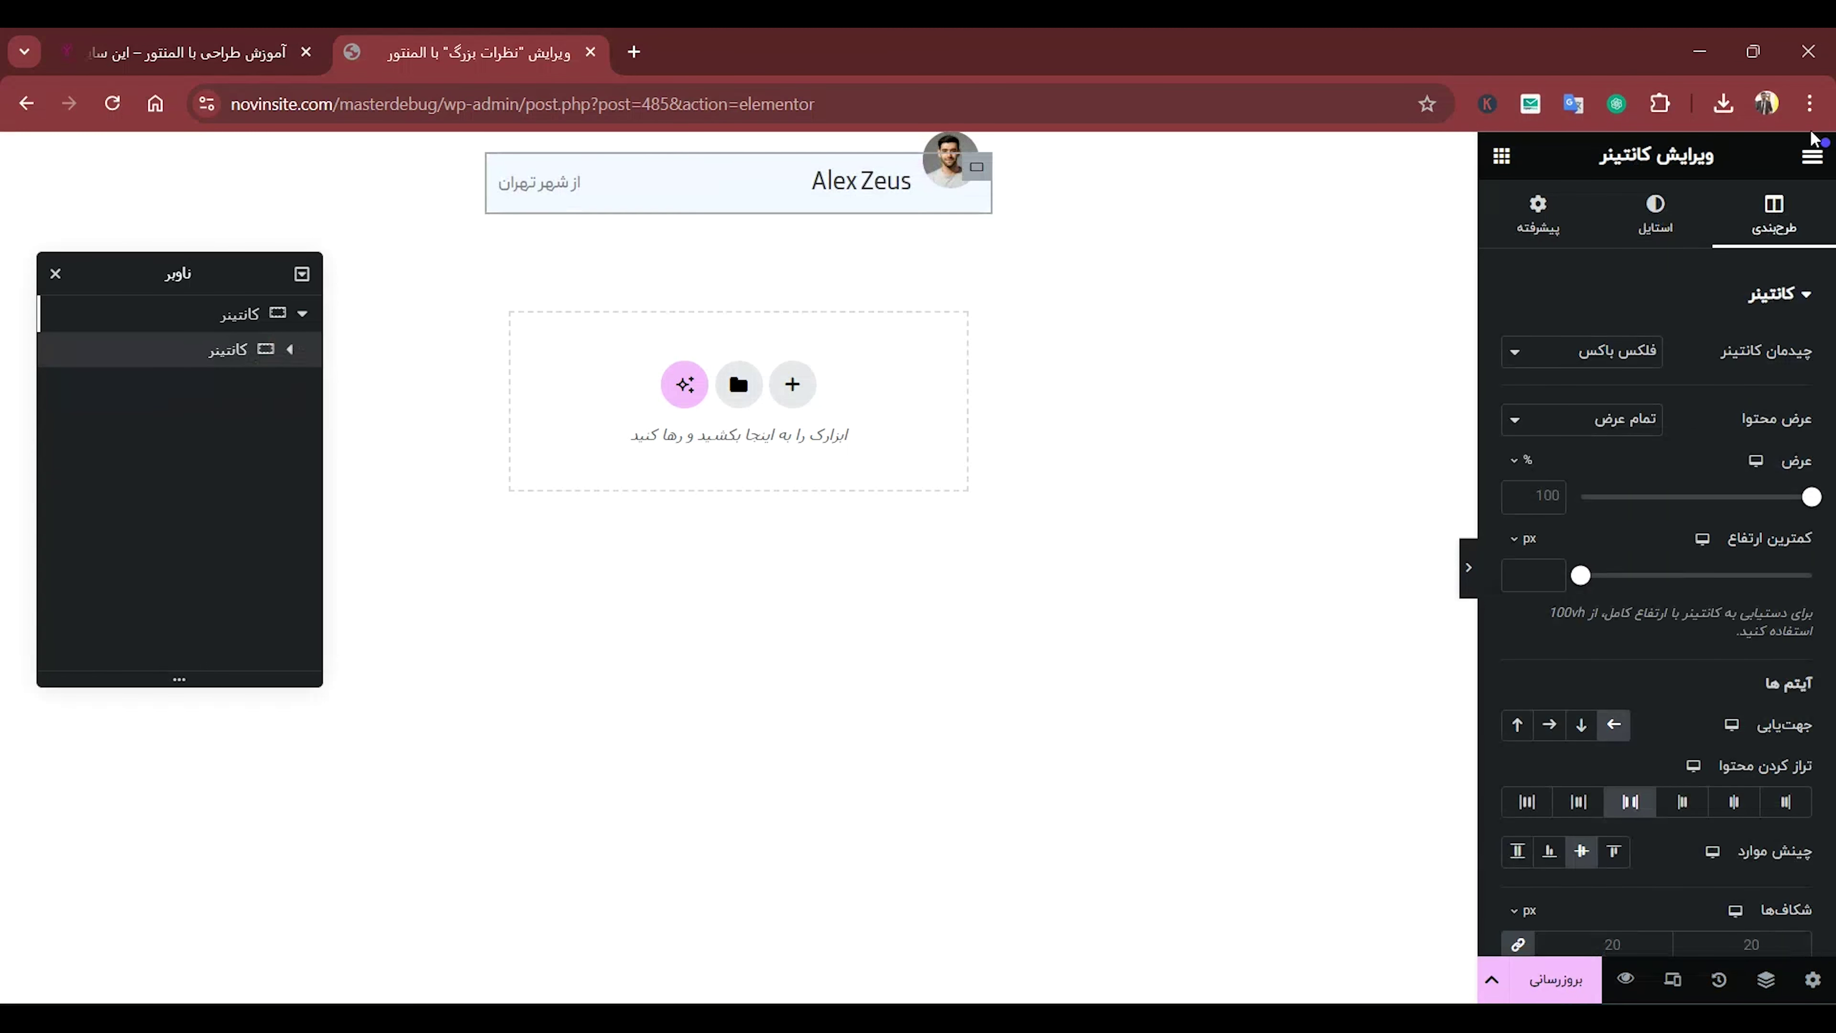
pyautogui.click(1502, 158)
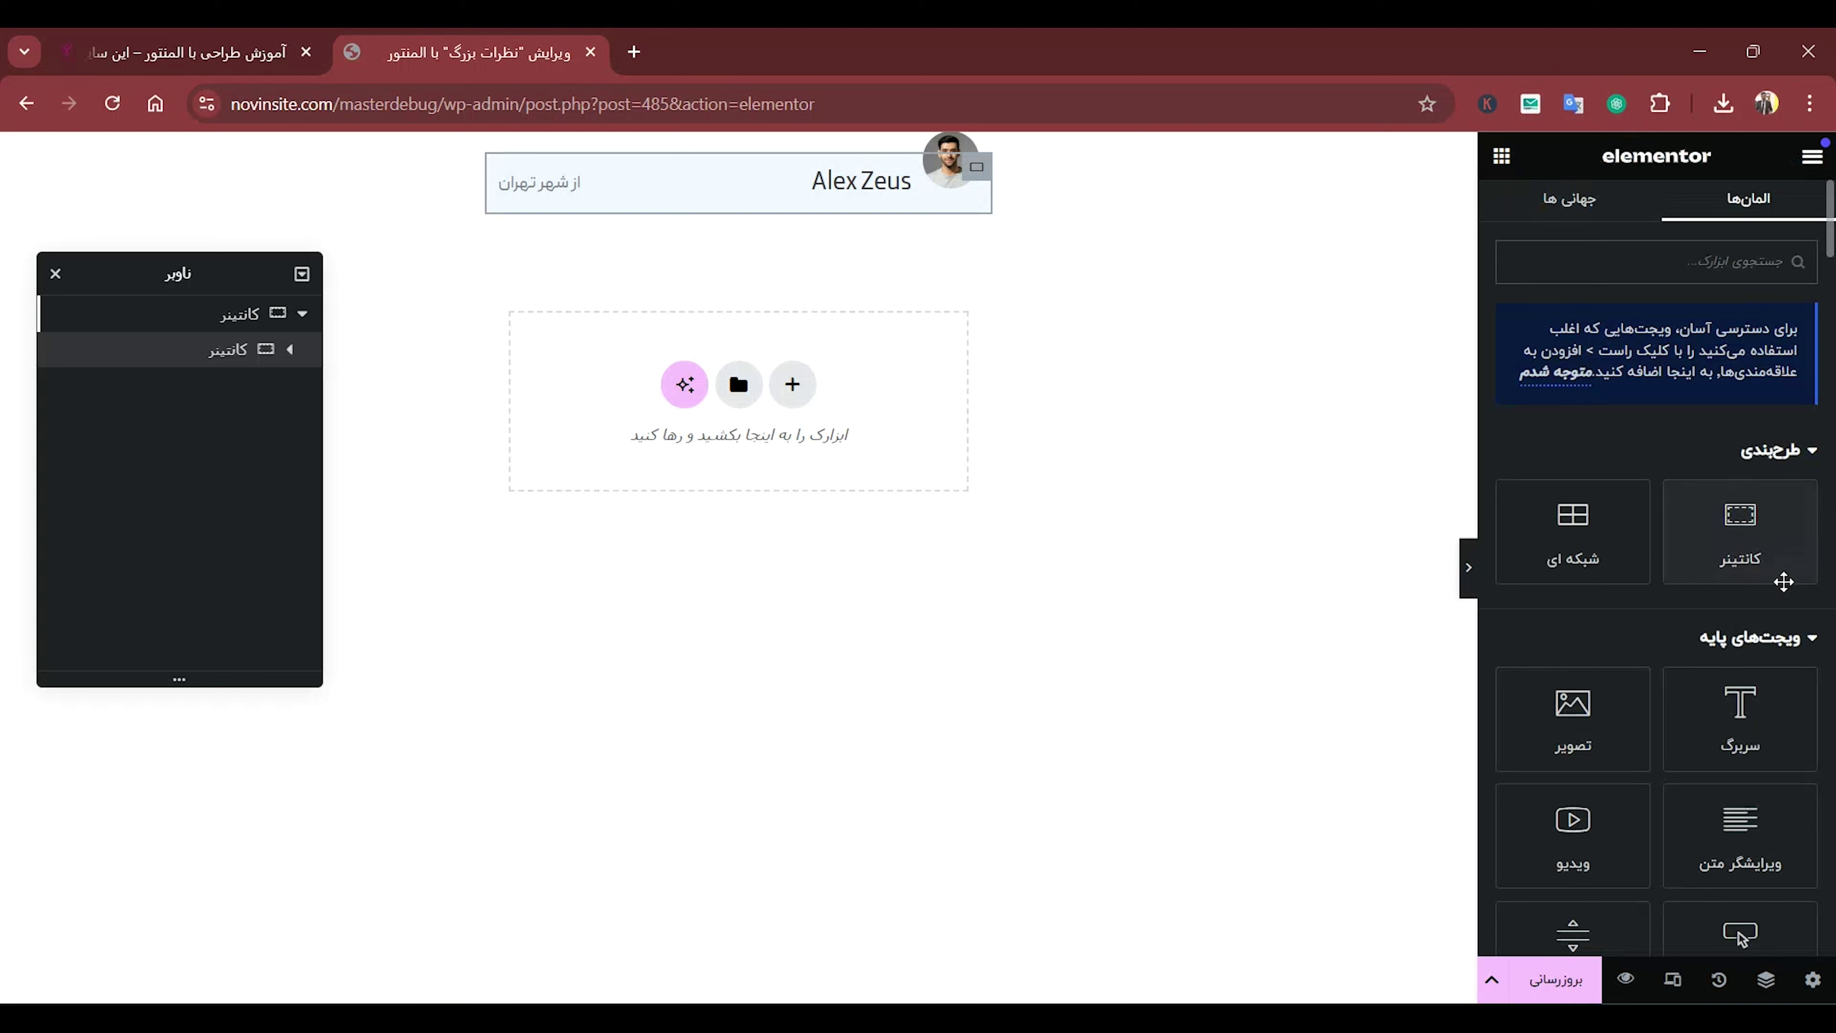
pyautogui.moveTo(1731, 842); pyautogui.dragTo(779, 189)
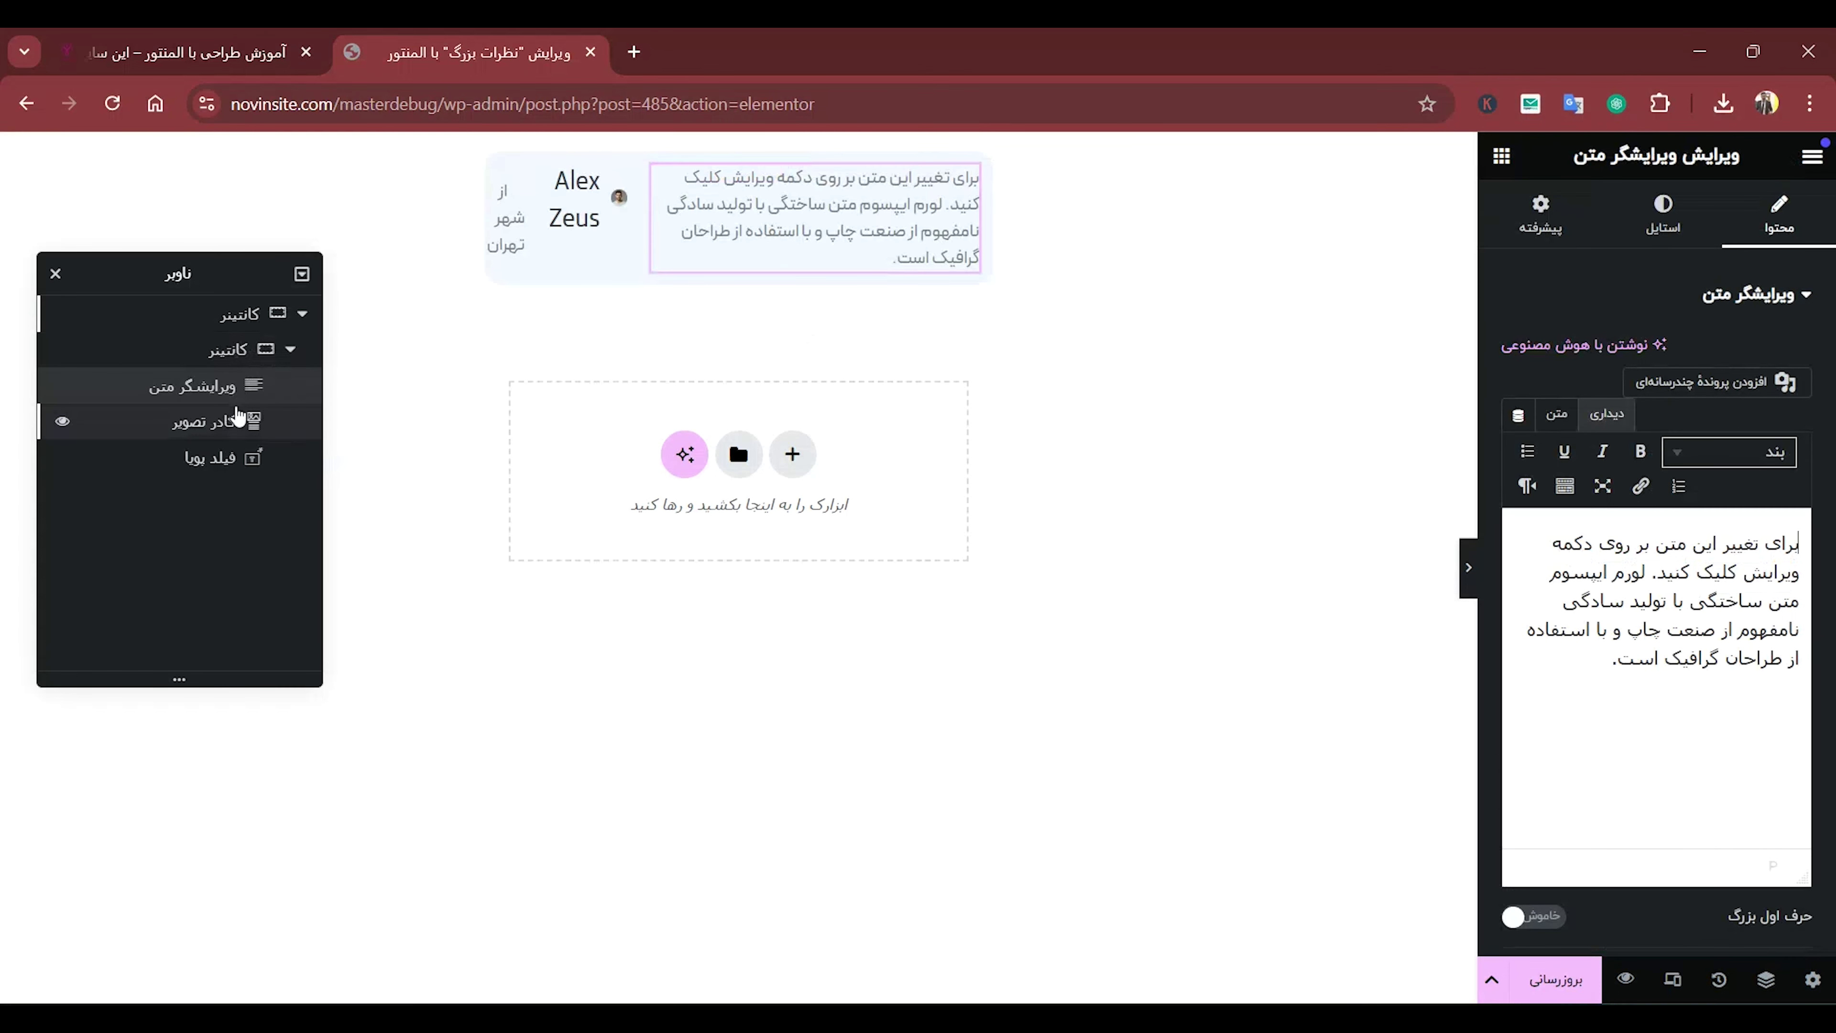
pyautogui.moveTo(238, 387)
pyautogui.mouseDown()
pyautogui.moveTo(242, 340)
pyautogui.moveTo(283, 368)
pyautogui.moveTo(244, 401)
pyautogui.mouseUp()
pyautogui.click(285, 387)
pyautogui.click(290, 386)
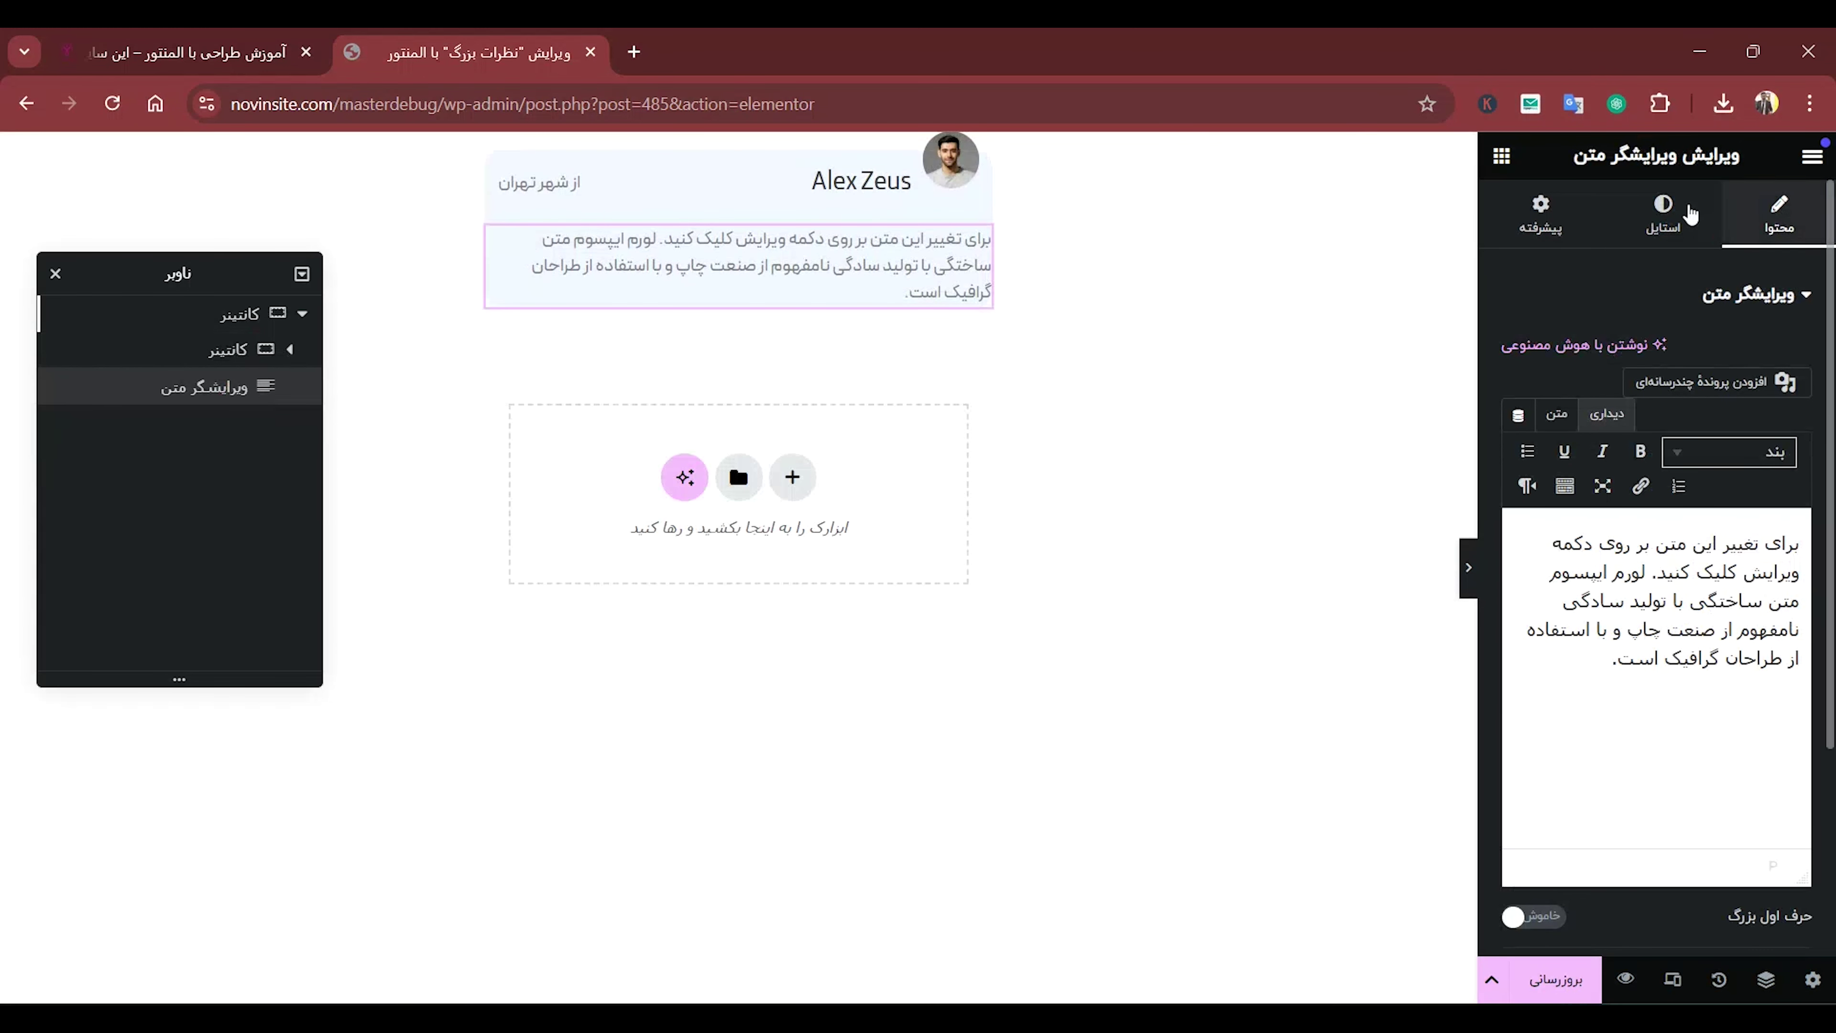
# Justify the text editor's text and check its global text colour, keeping متن.
pyautogui.click(1663, 211)
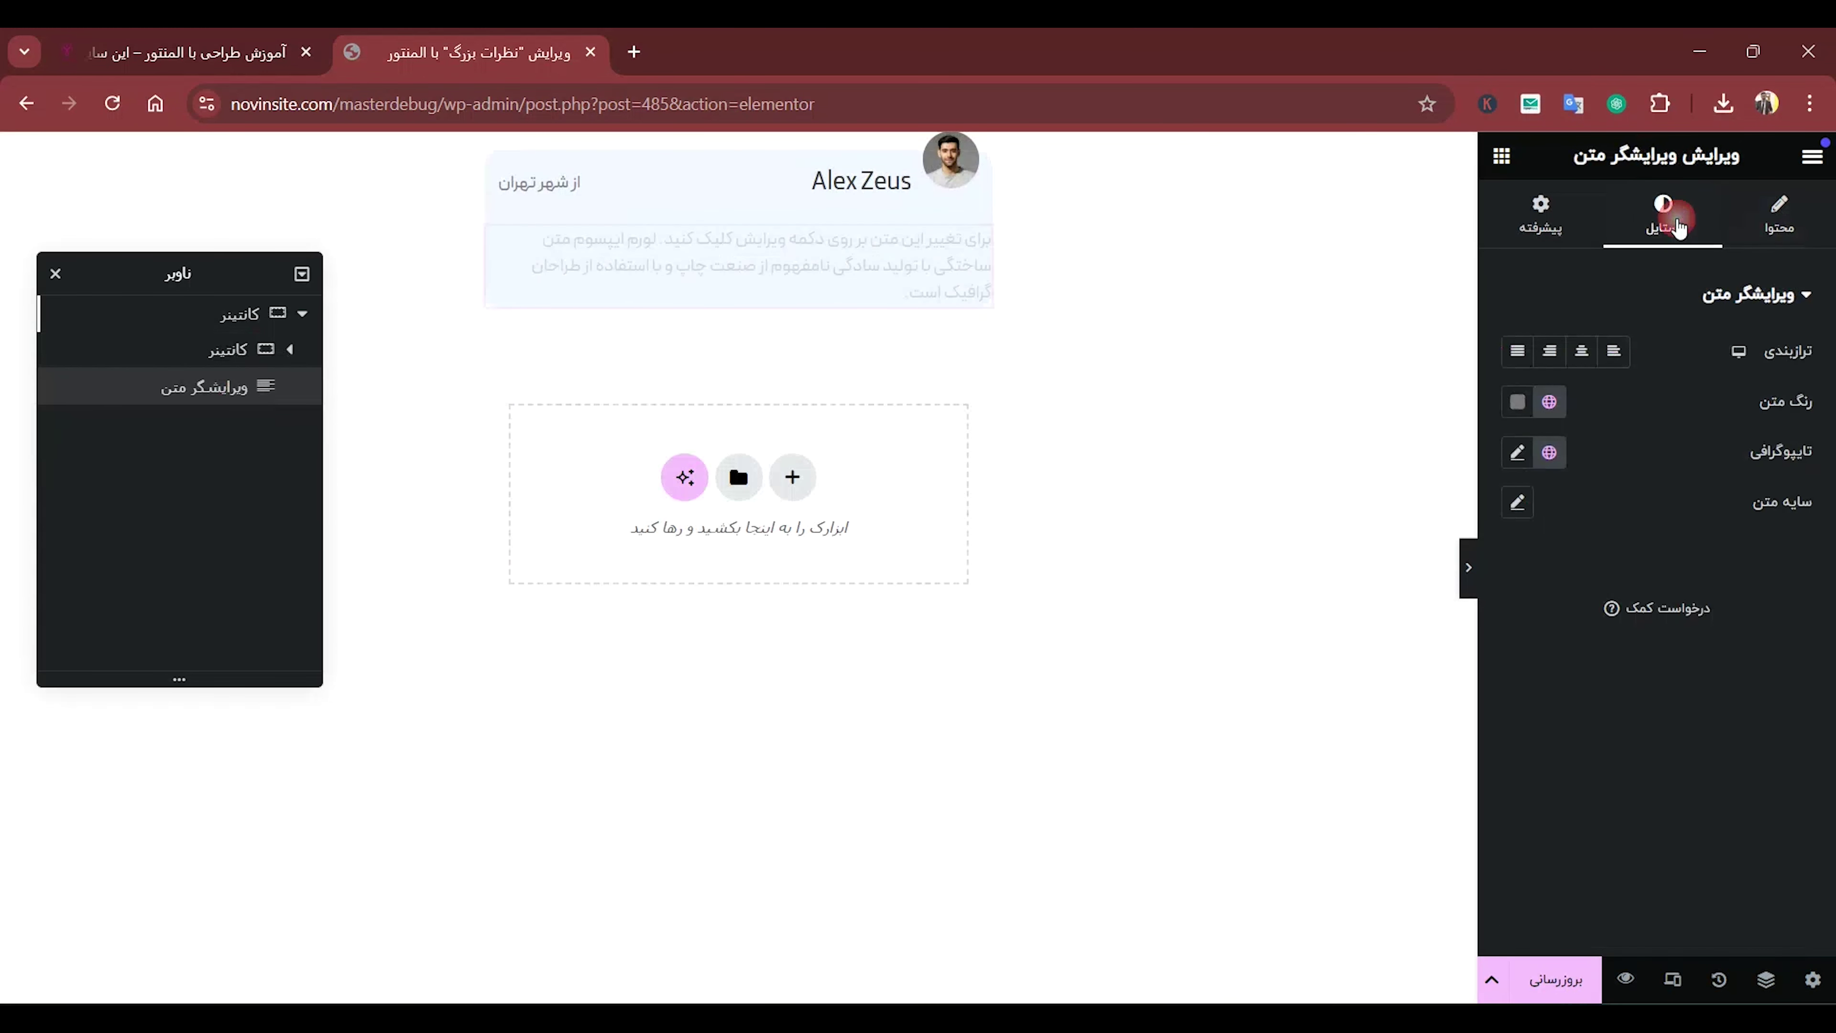
pyautogui.click(1581, 352)
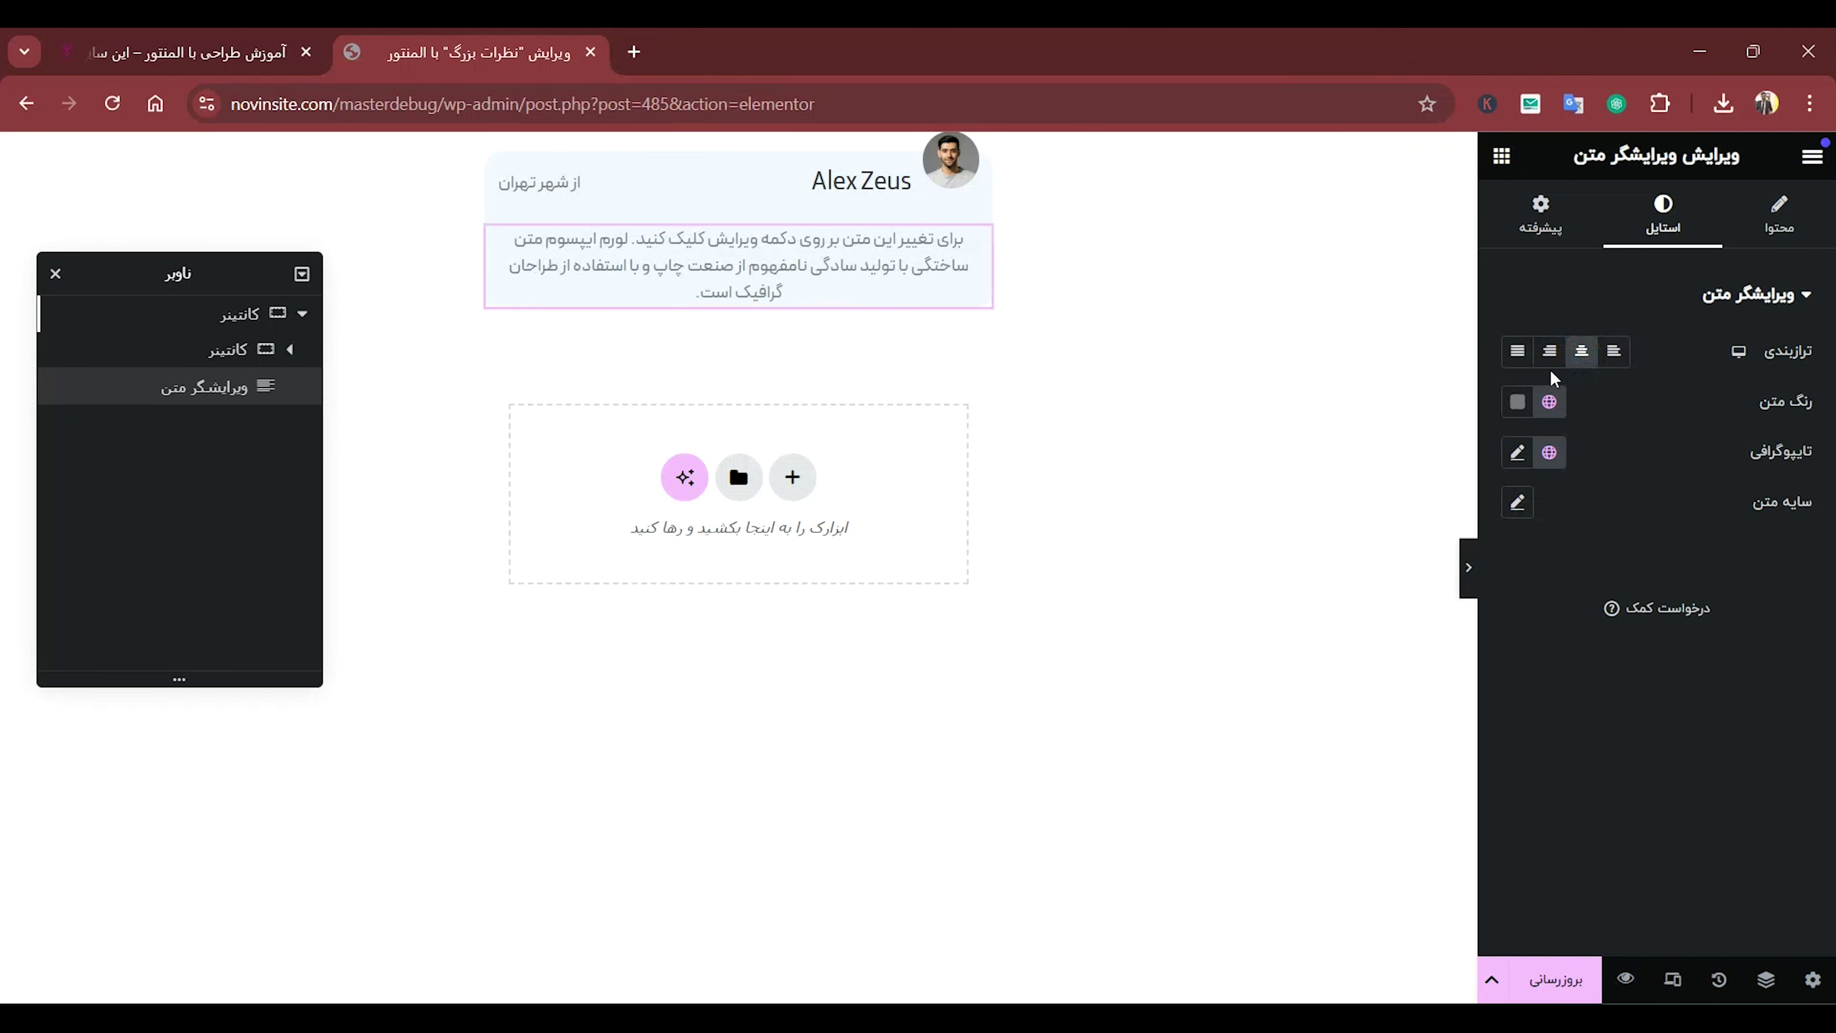
pyautogui.click(1520, 360)
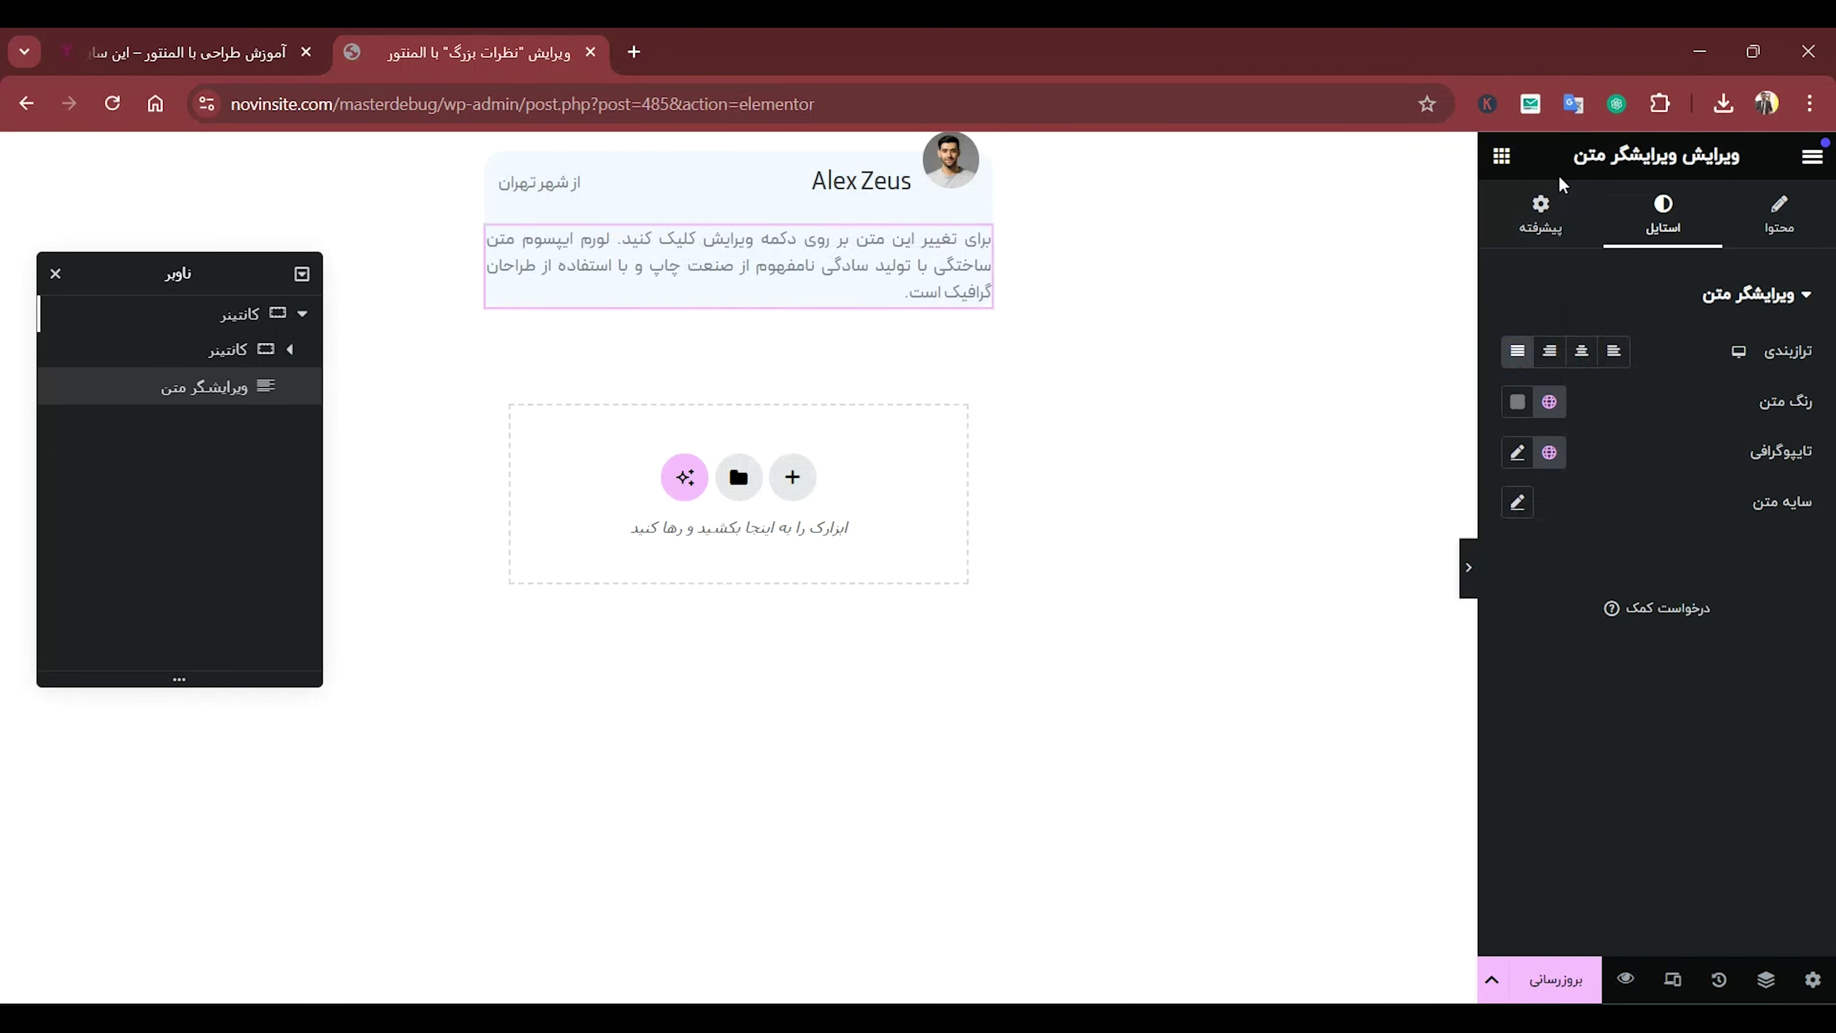
pyautogui.click(1550, 401)
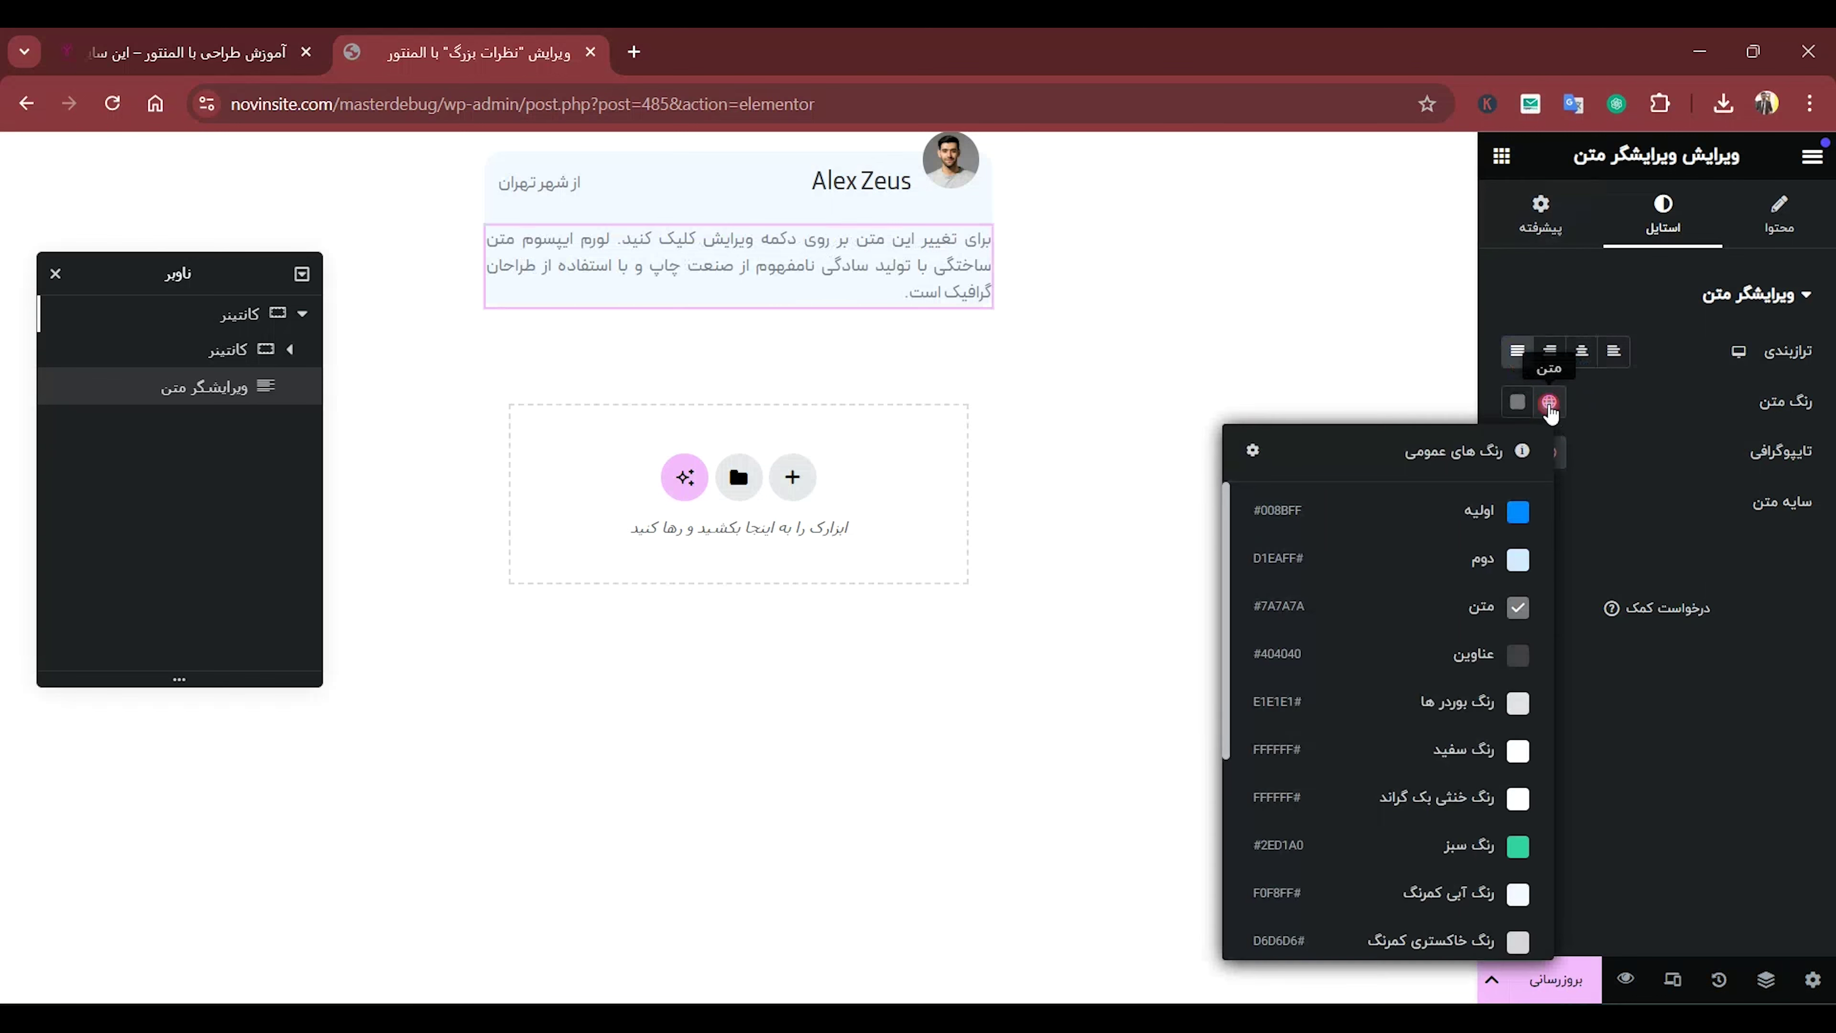
pyautogui.click(1677, 460)
# Unlink the text editor's padding (فاصله داخلی) values and set its left and right padding to 15 px.
pyautogui.click(1541, 215)
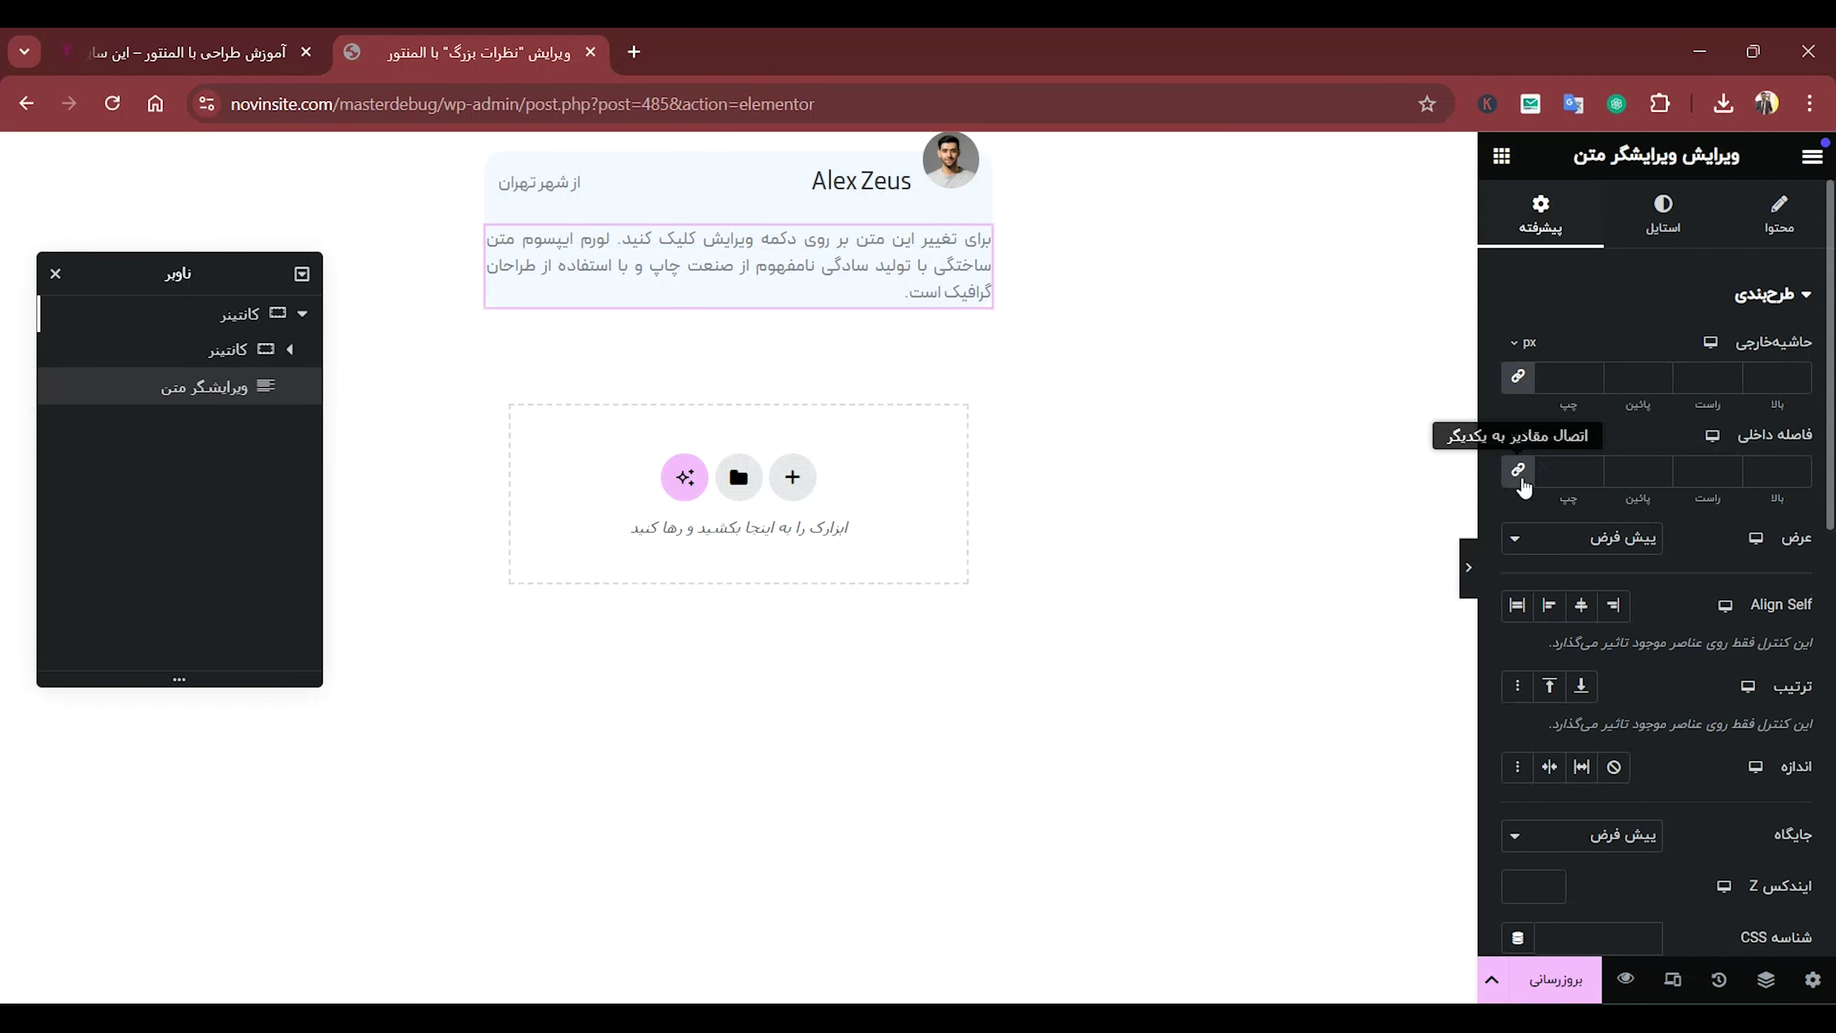
pyautogui.click(1529, 483)
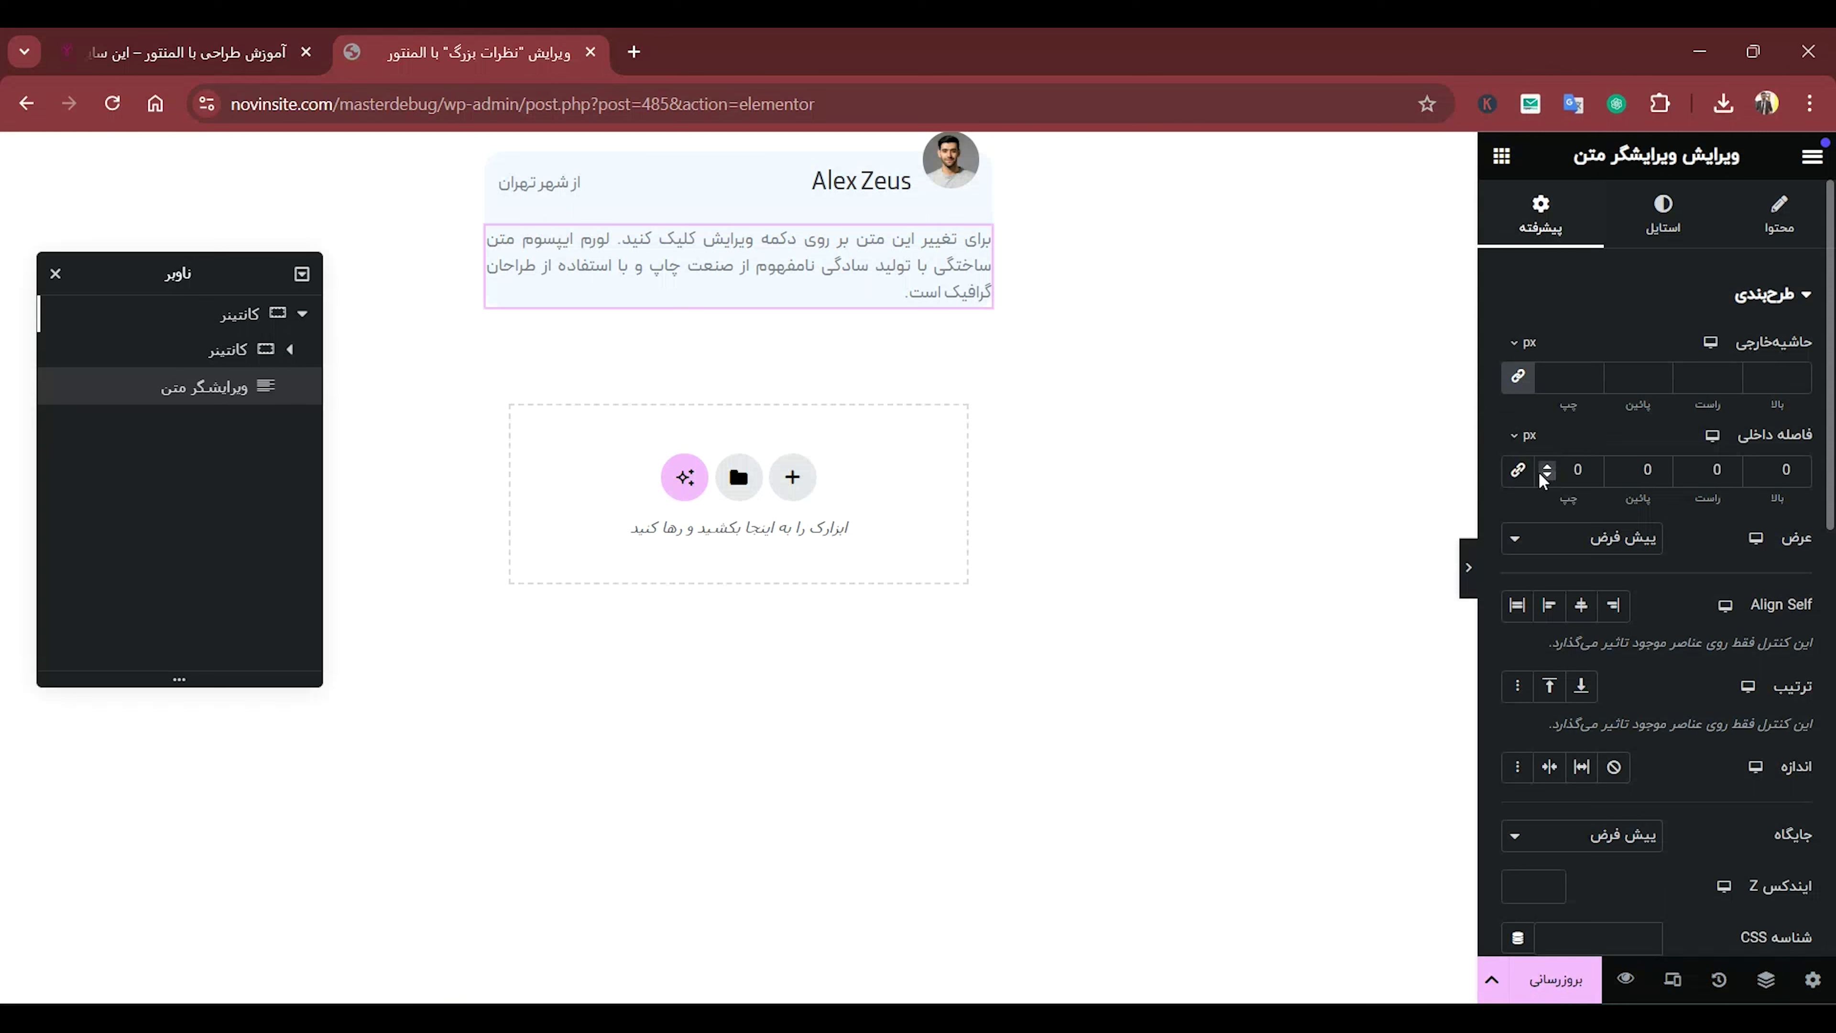
pyautogui.click(1551, 465)
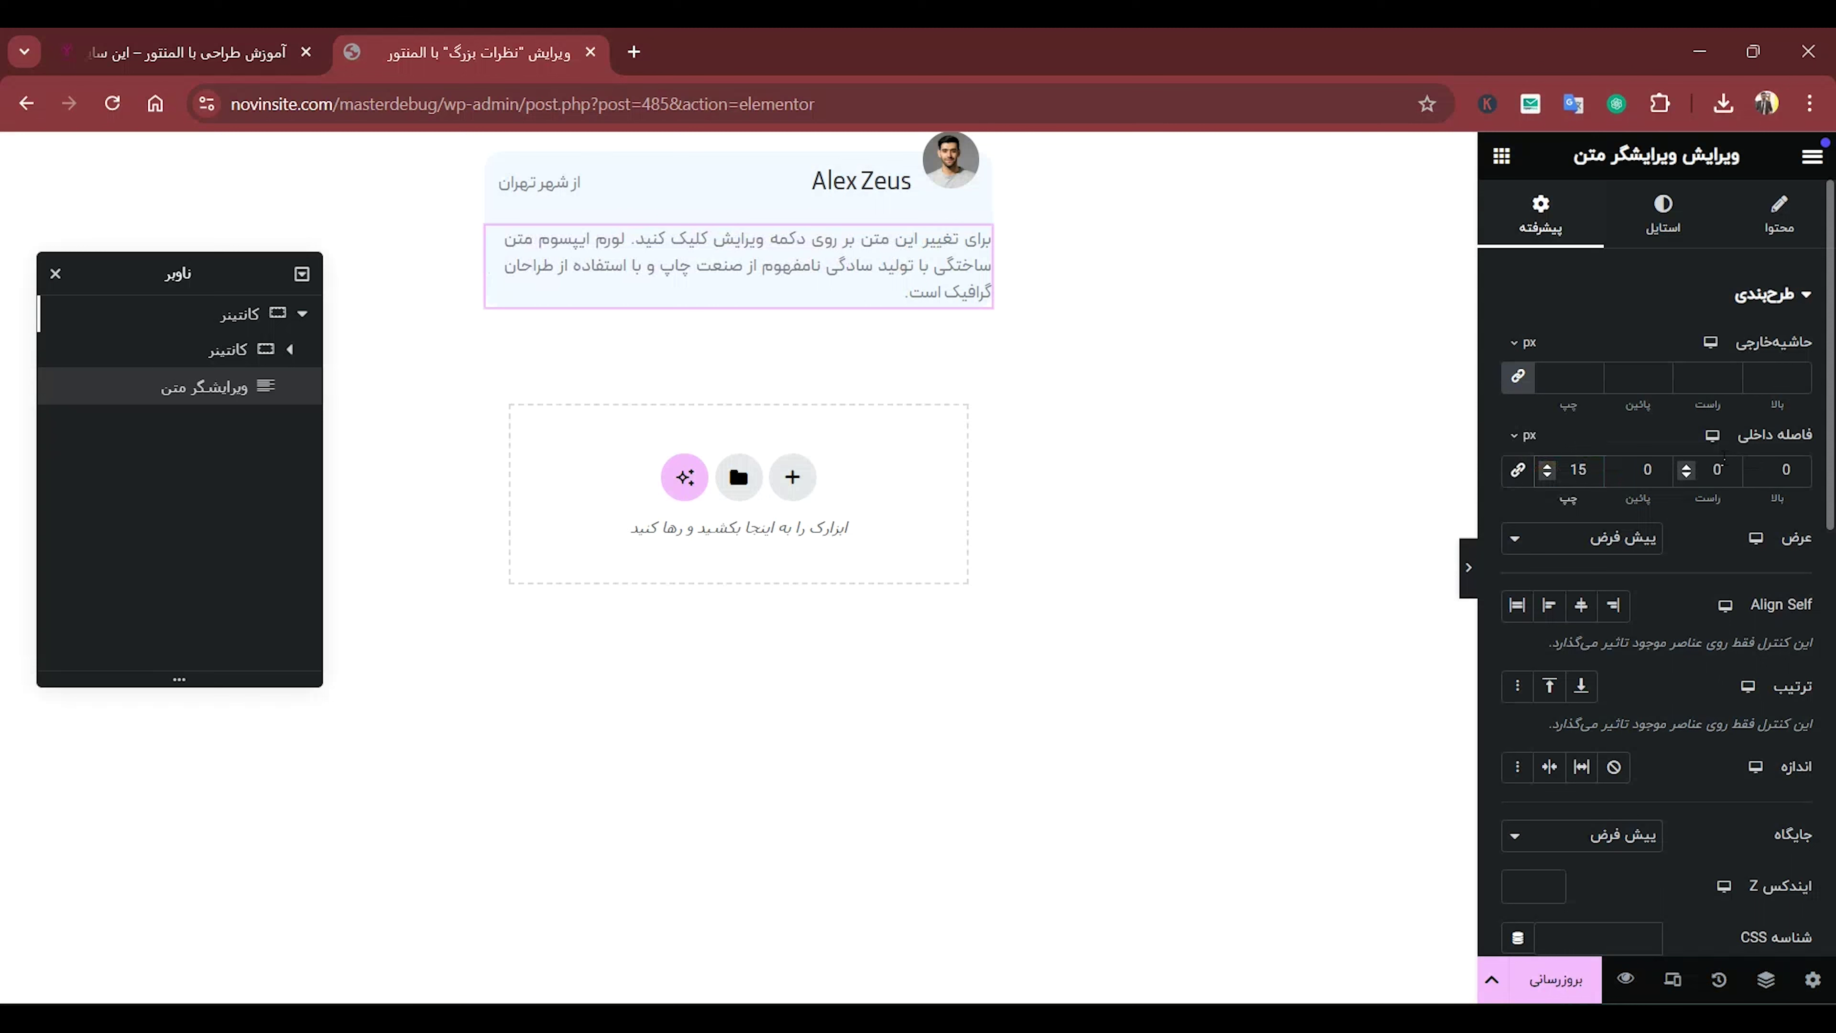
pyautogui.click(1689, 469)
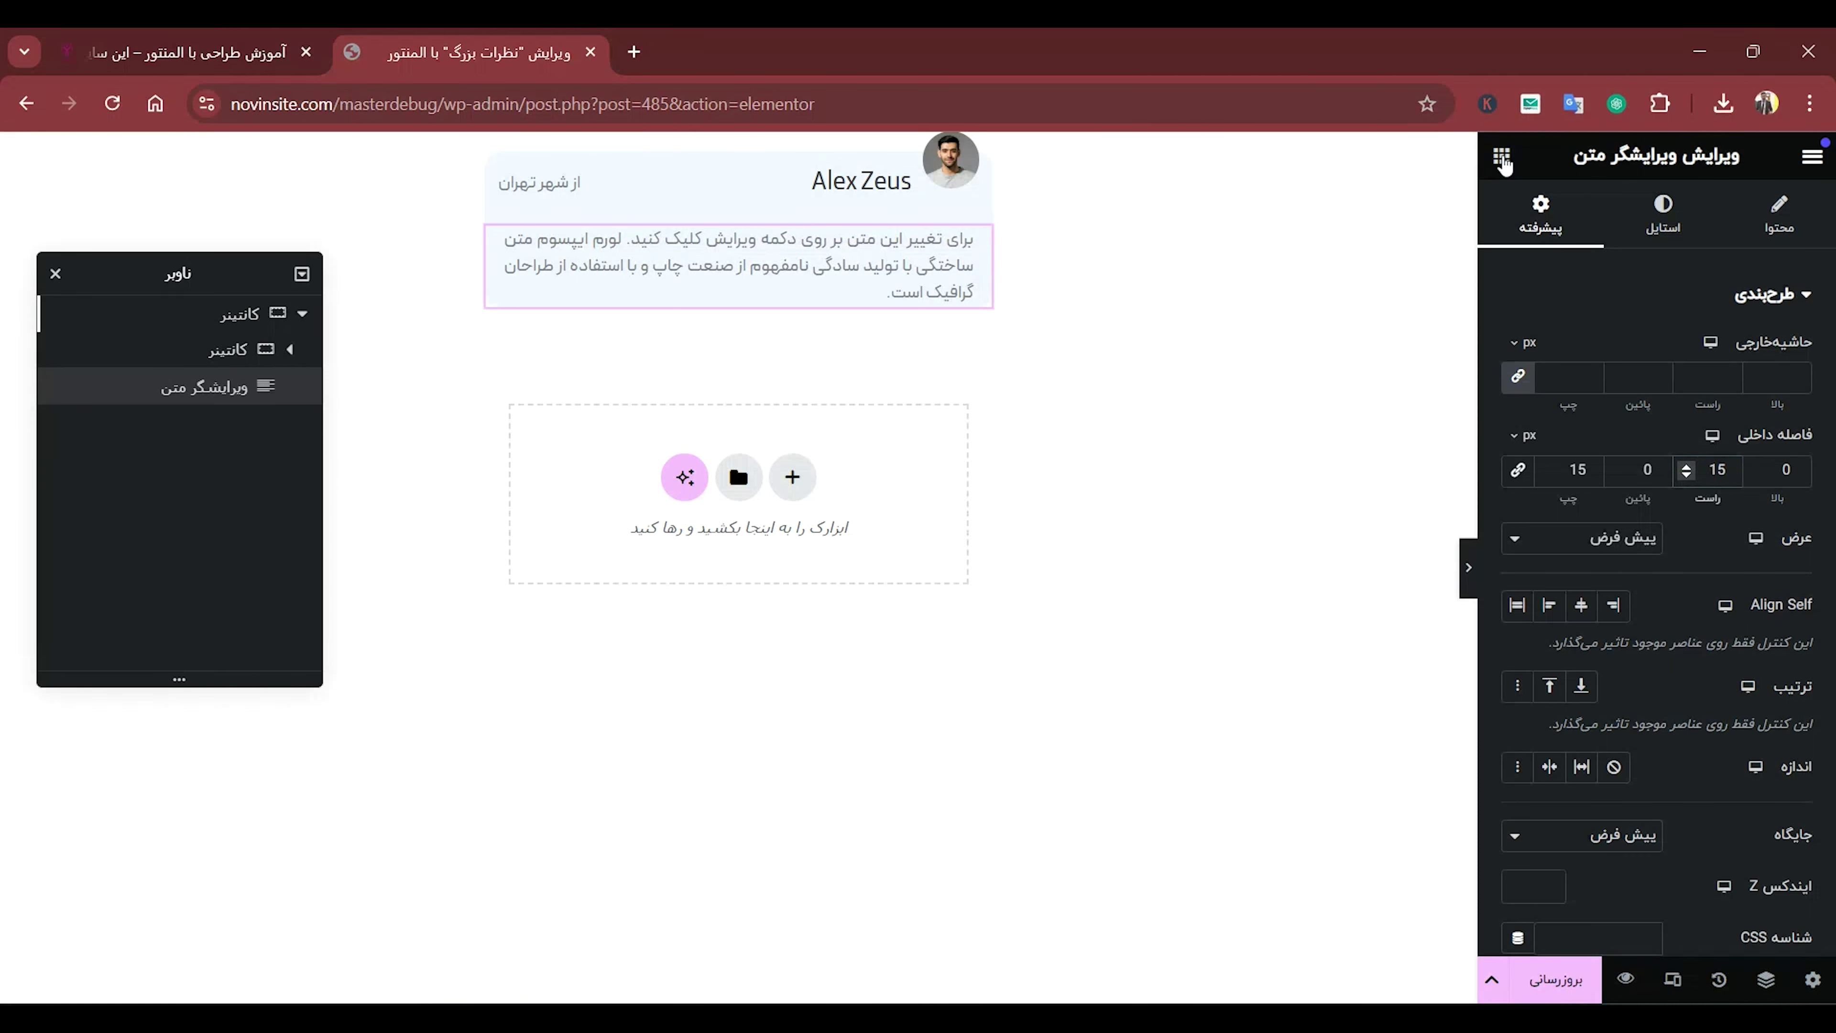
# Add a container below the text editor inside the outer container and set its padding to 0 px on all sides.
pyautogui.click(1503, 156)
pyautogui.moveTo(1740, 532); pyautogui.dragTo(860, 308)
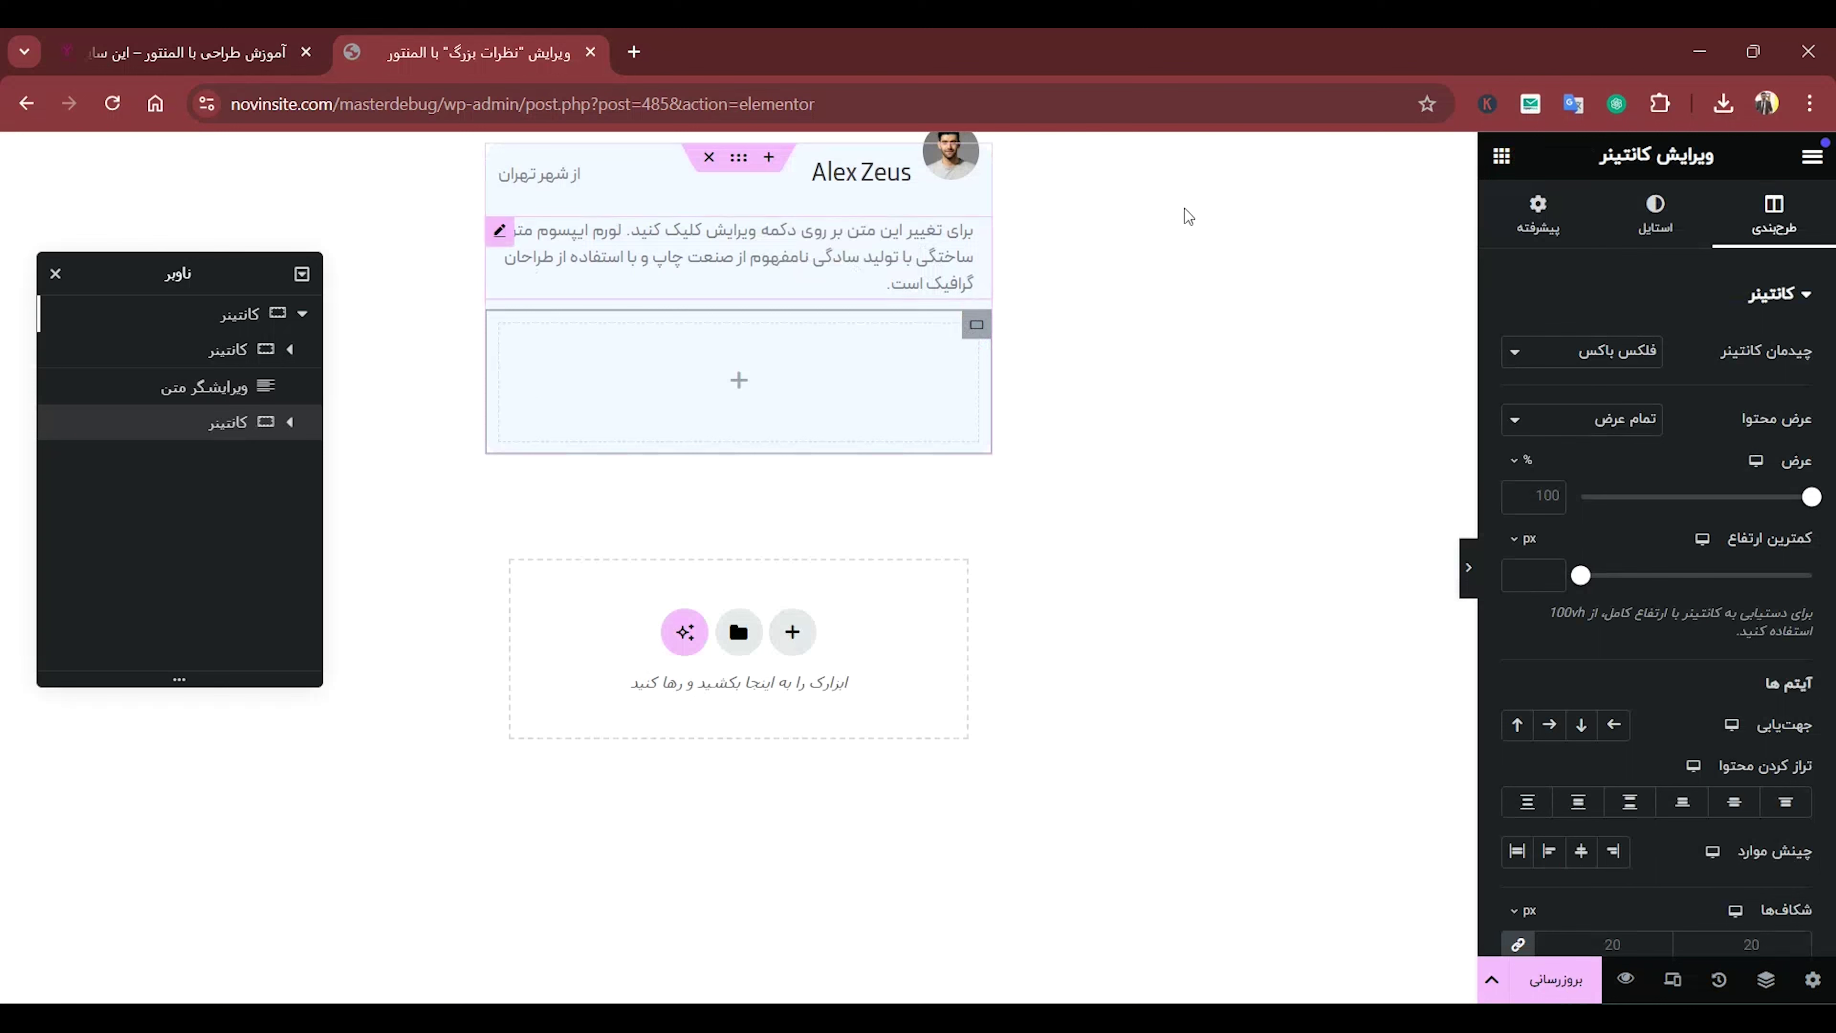
pyautogui.click(1538, 213)
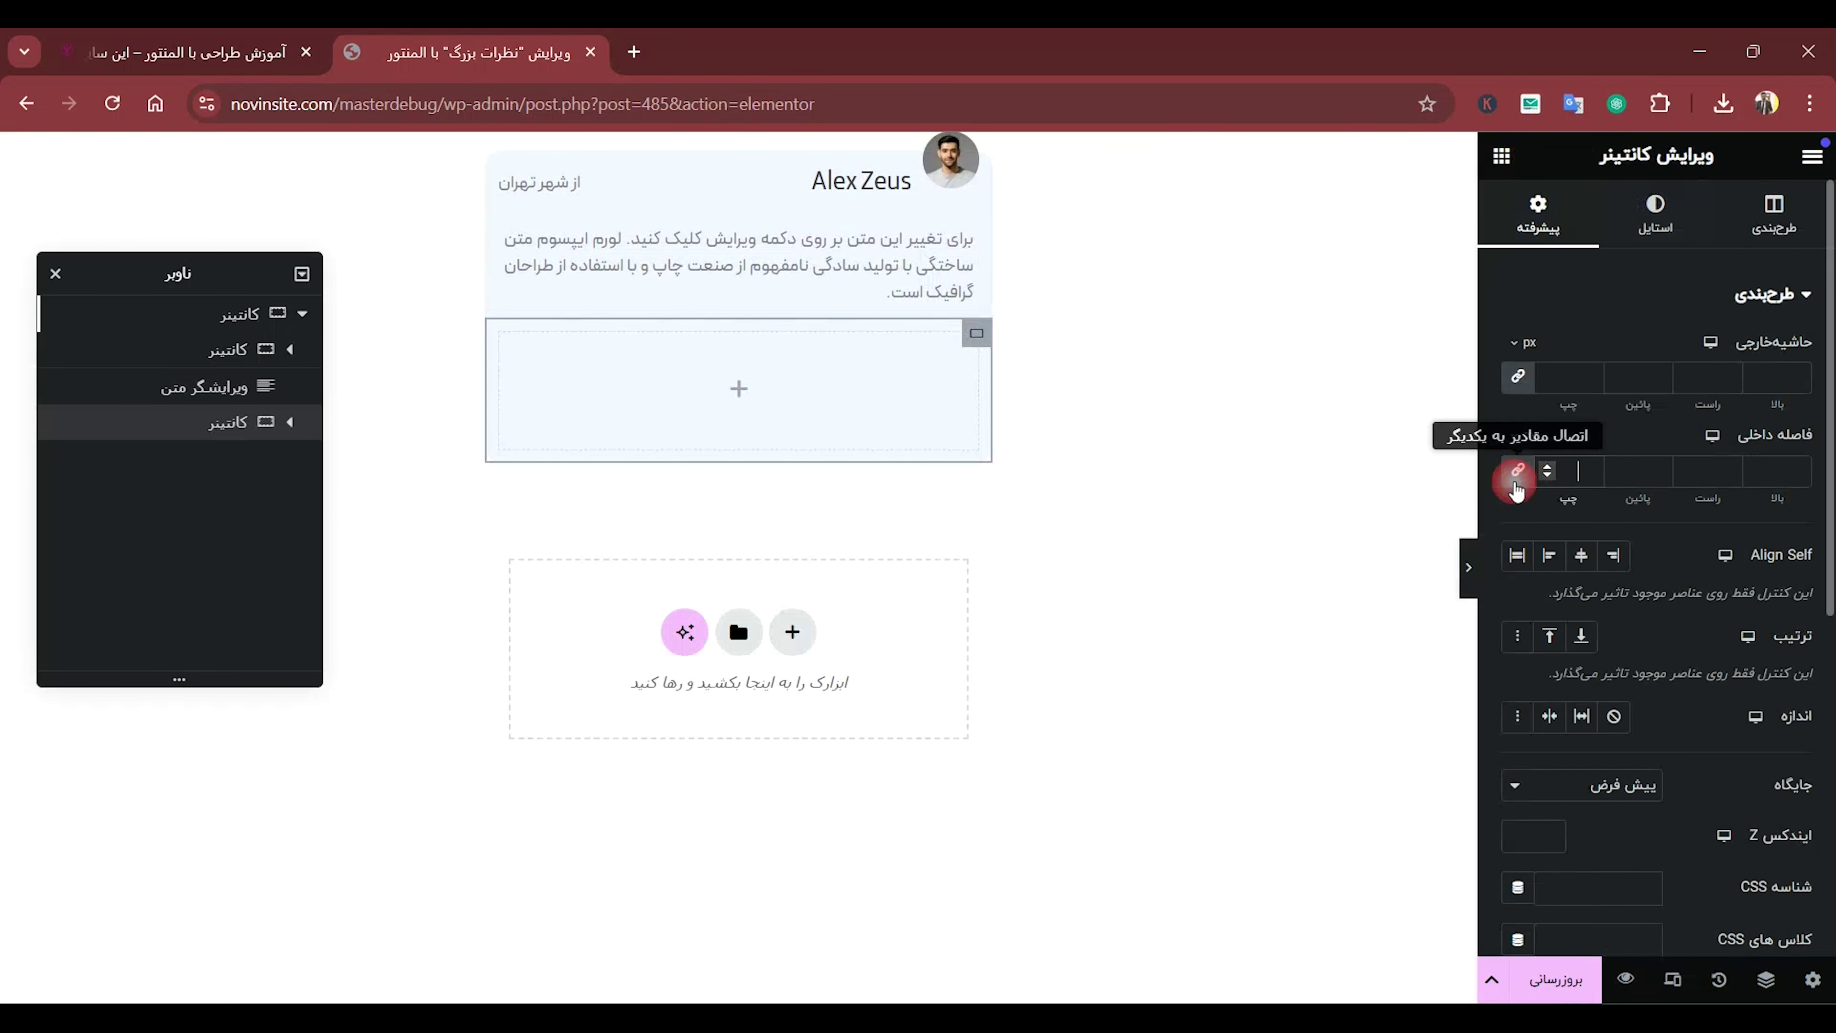
pyautogui.click(1547, 475)
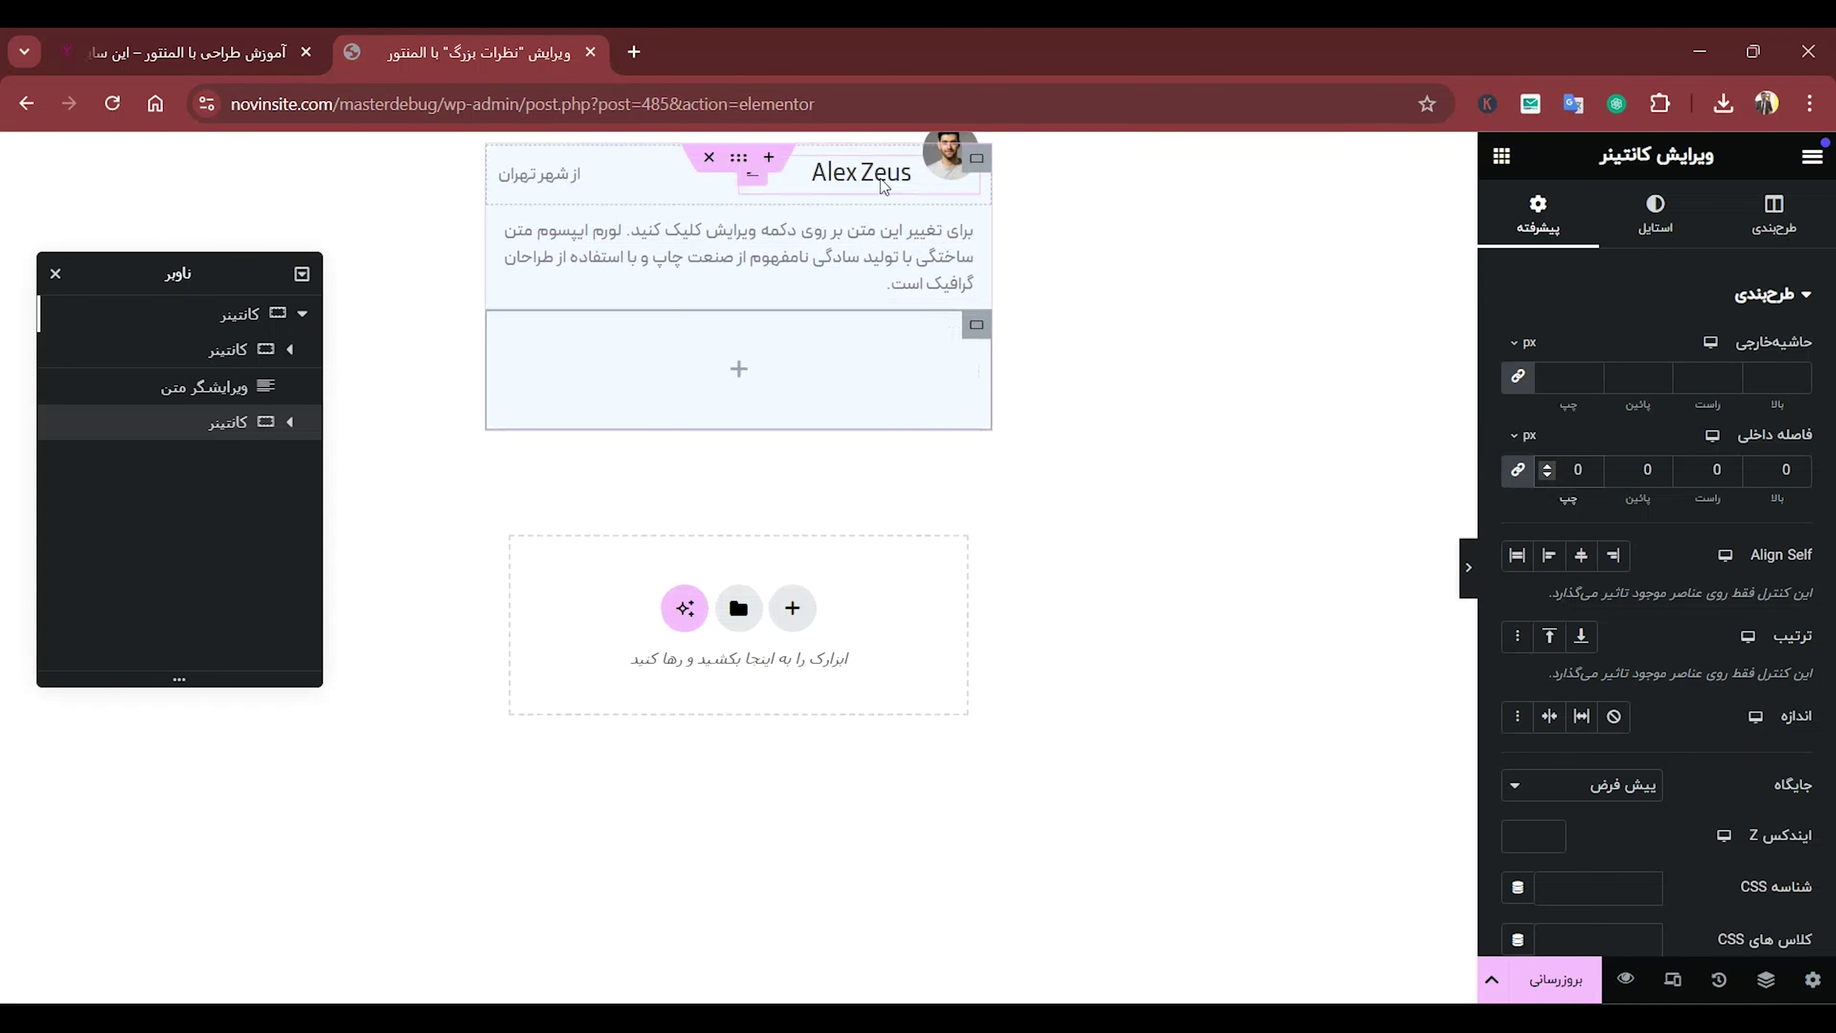
# Try 0 px padding on the container holding the photo, name and city, and clear the value again.
pyautogui.click(976, 159)
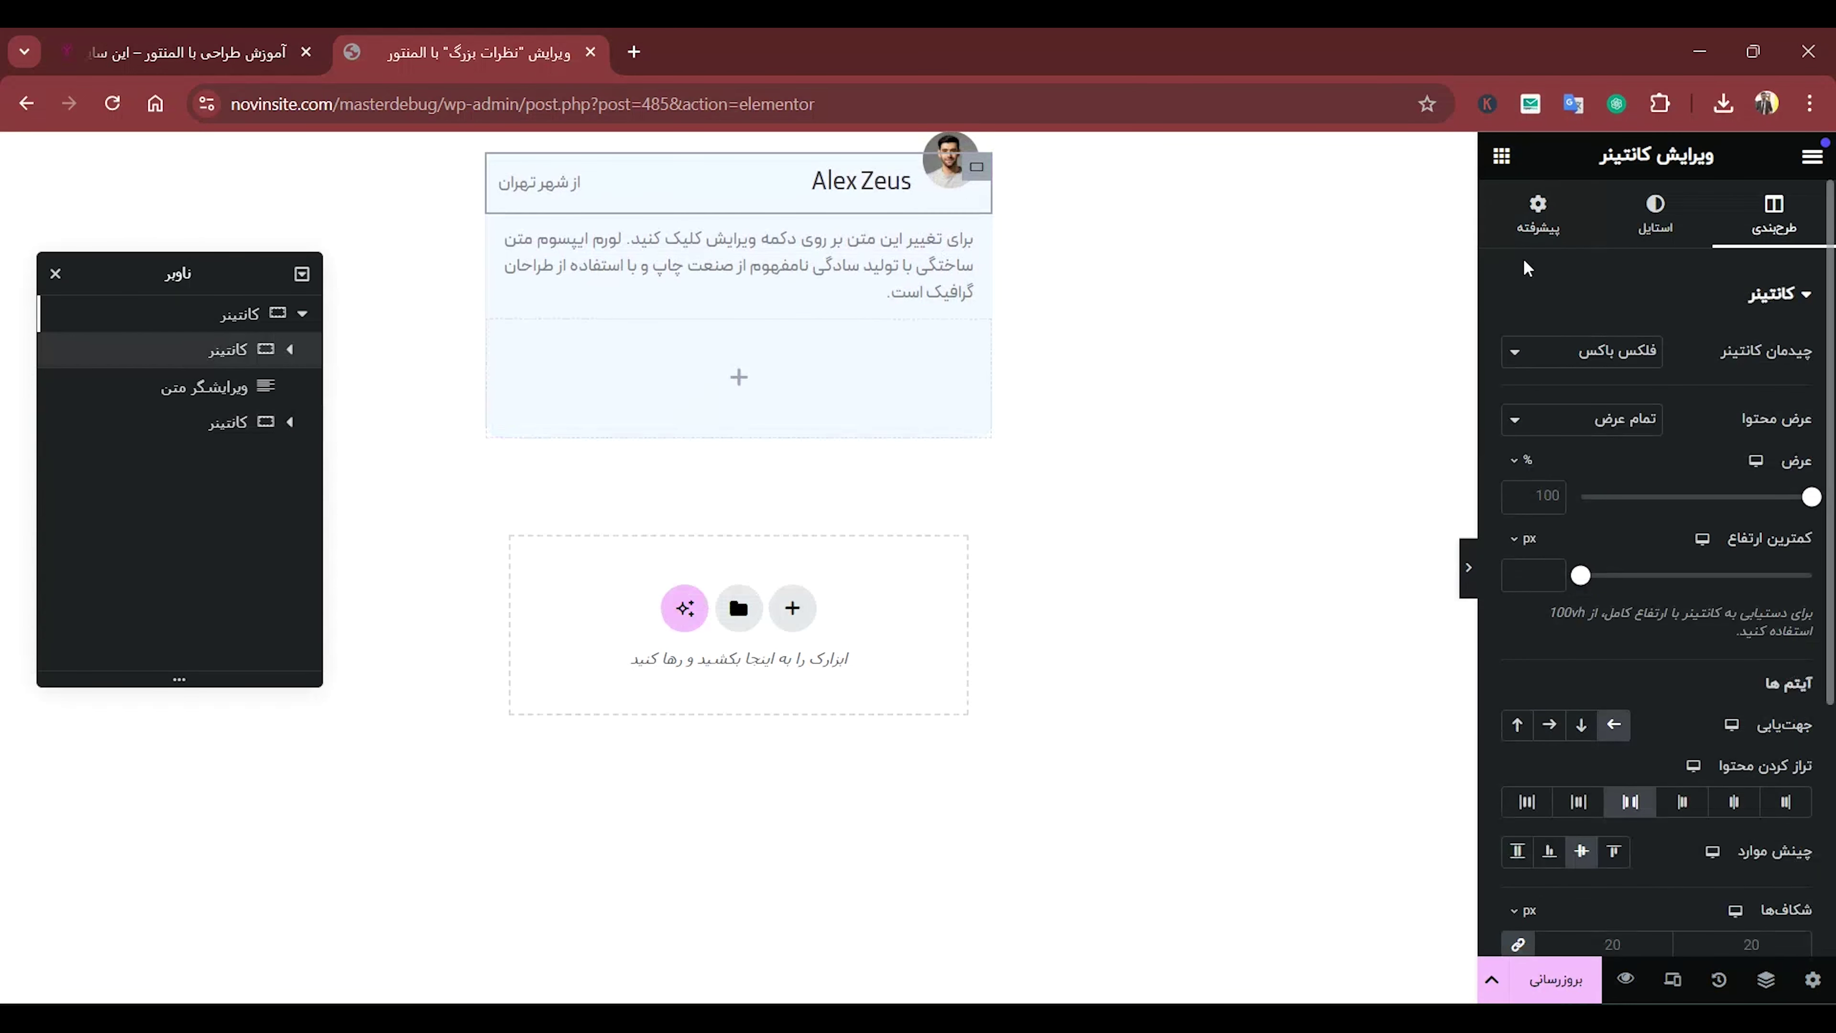
pyautogui.click(1536, 233)
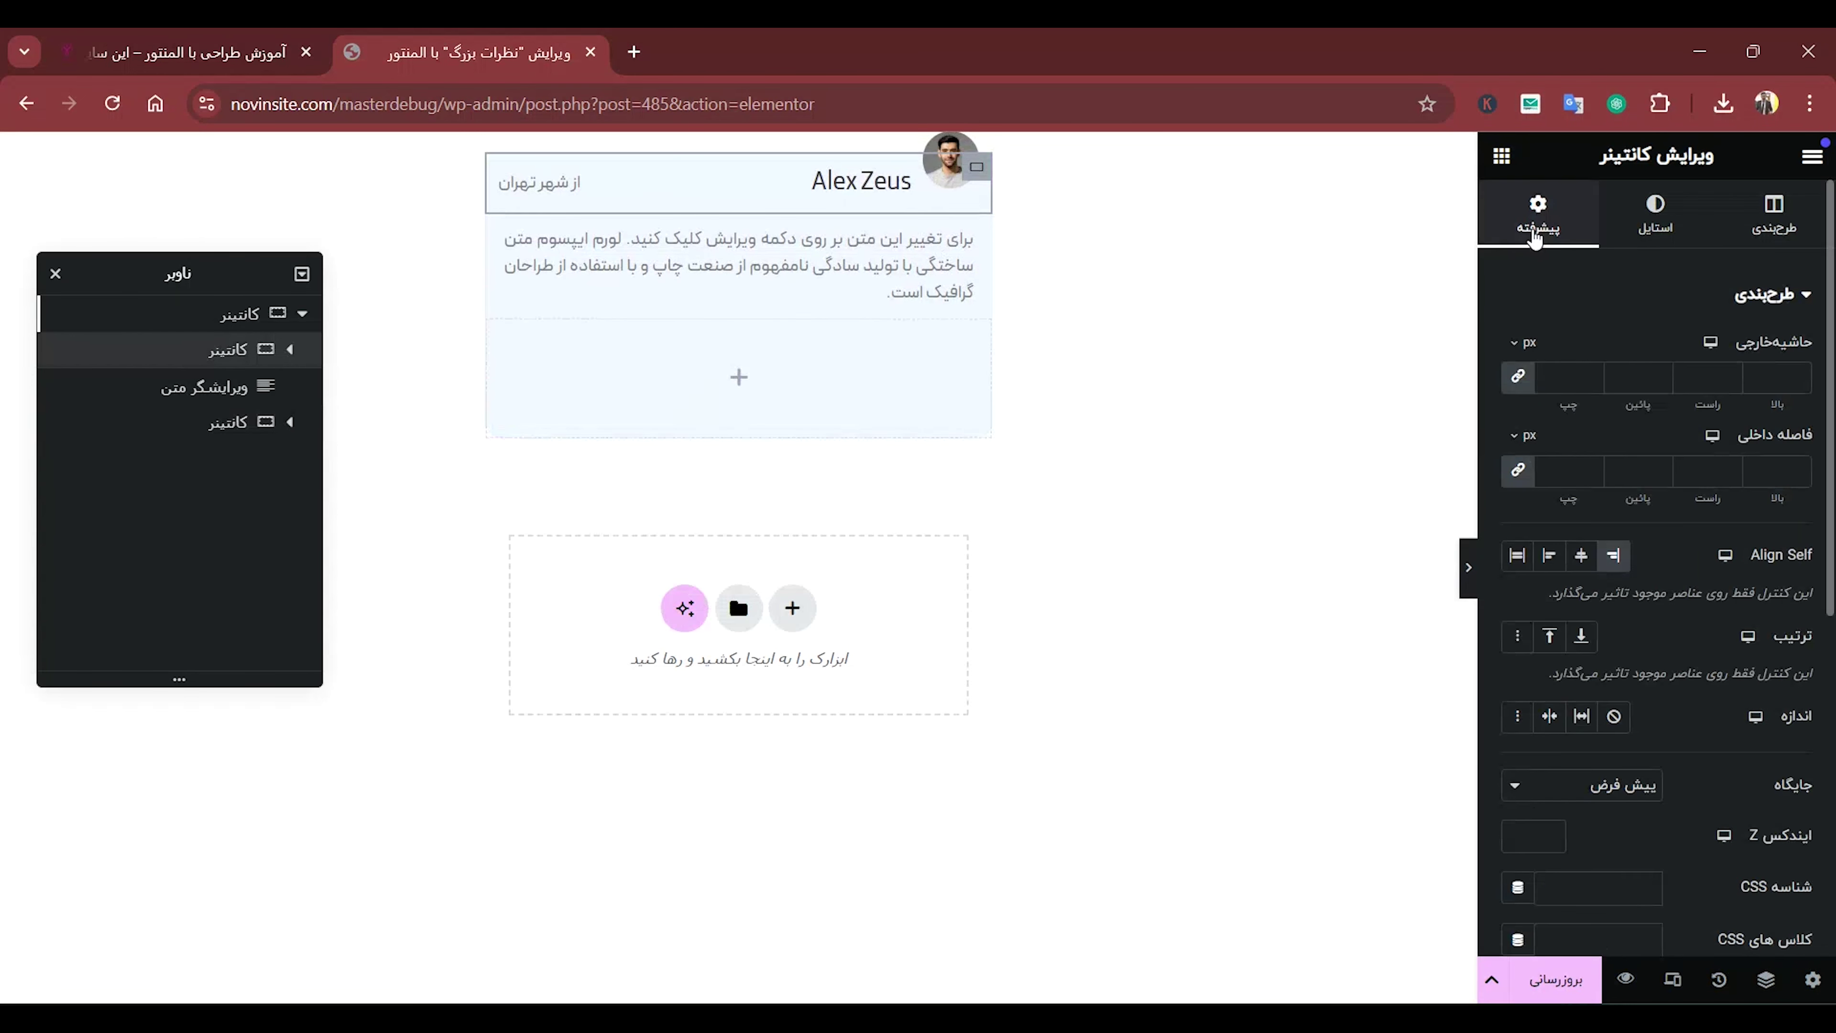
pyautogui.click(1564, 471)
pyautogui.write('0')
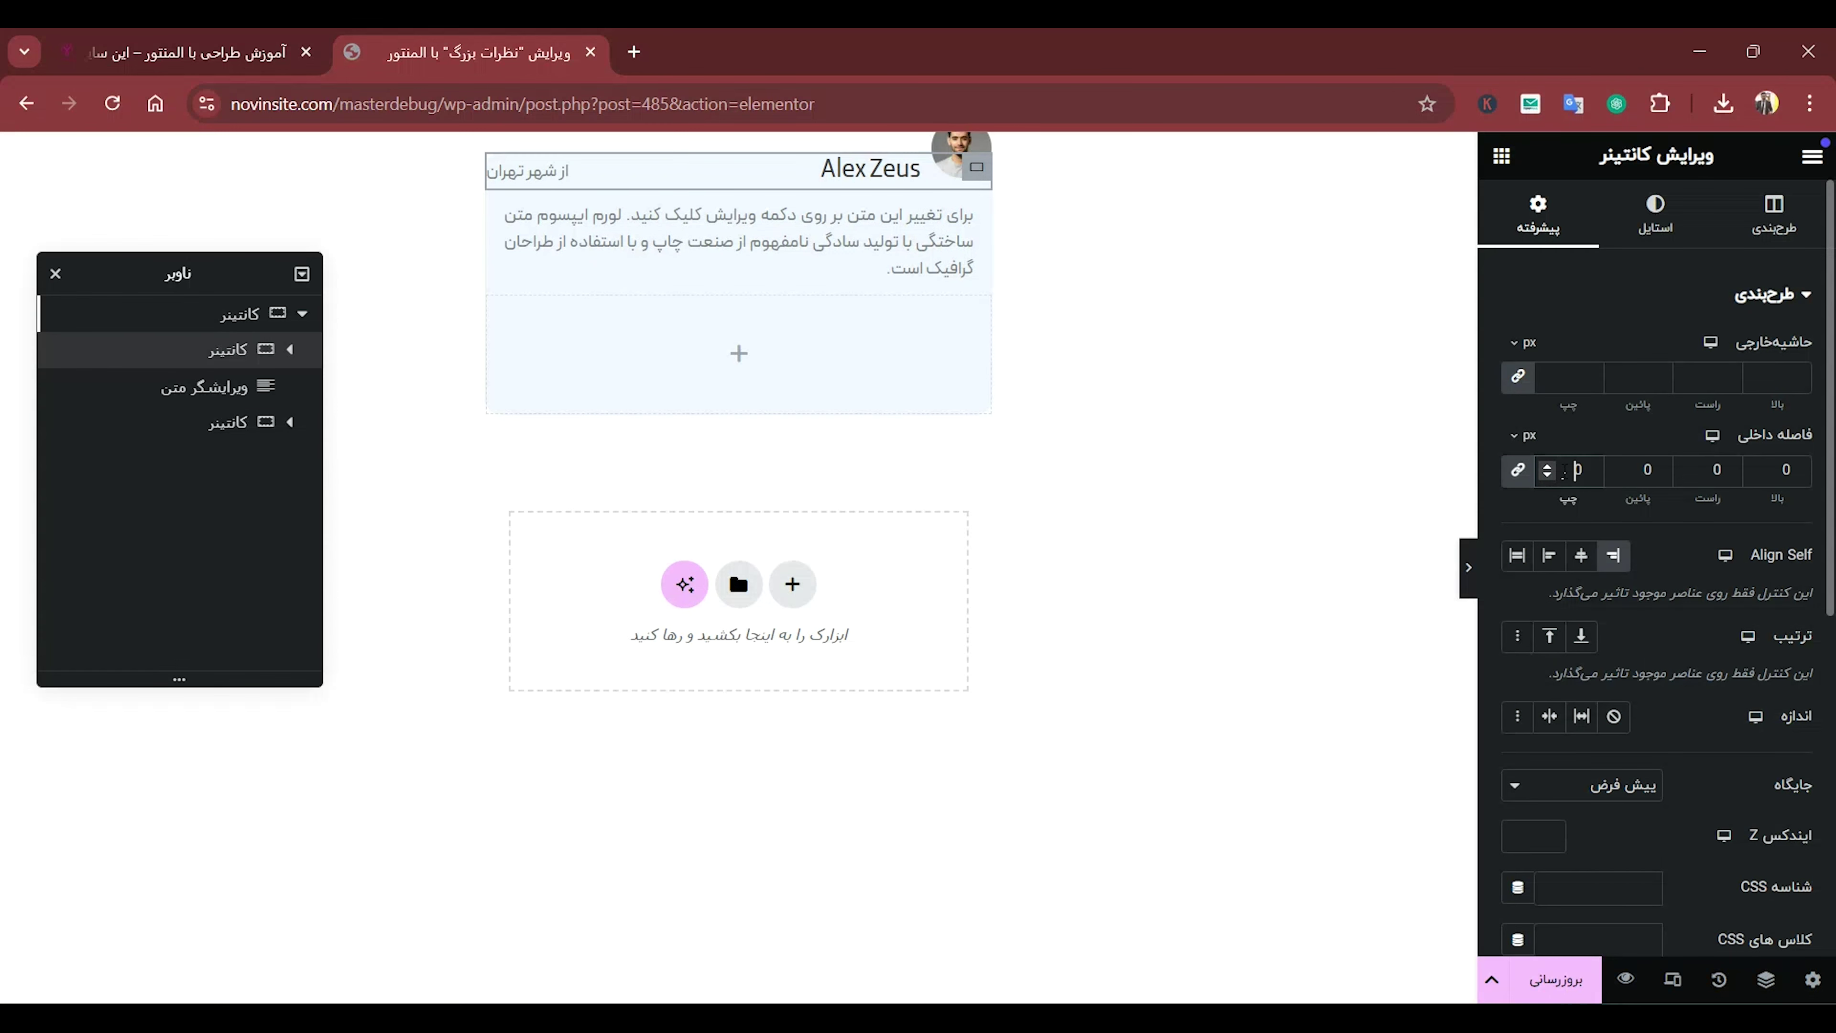
pyautogui.press('BackSpace')
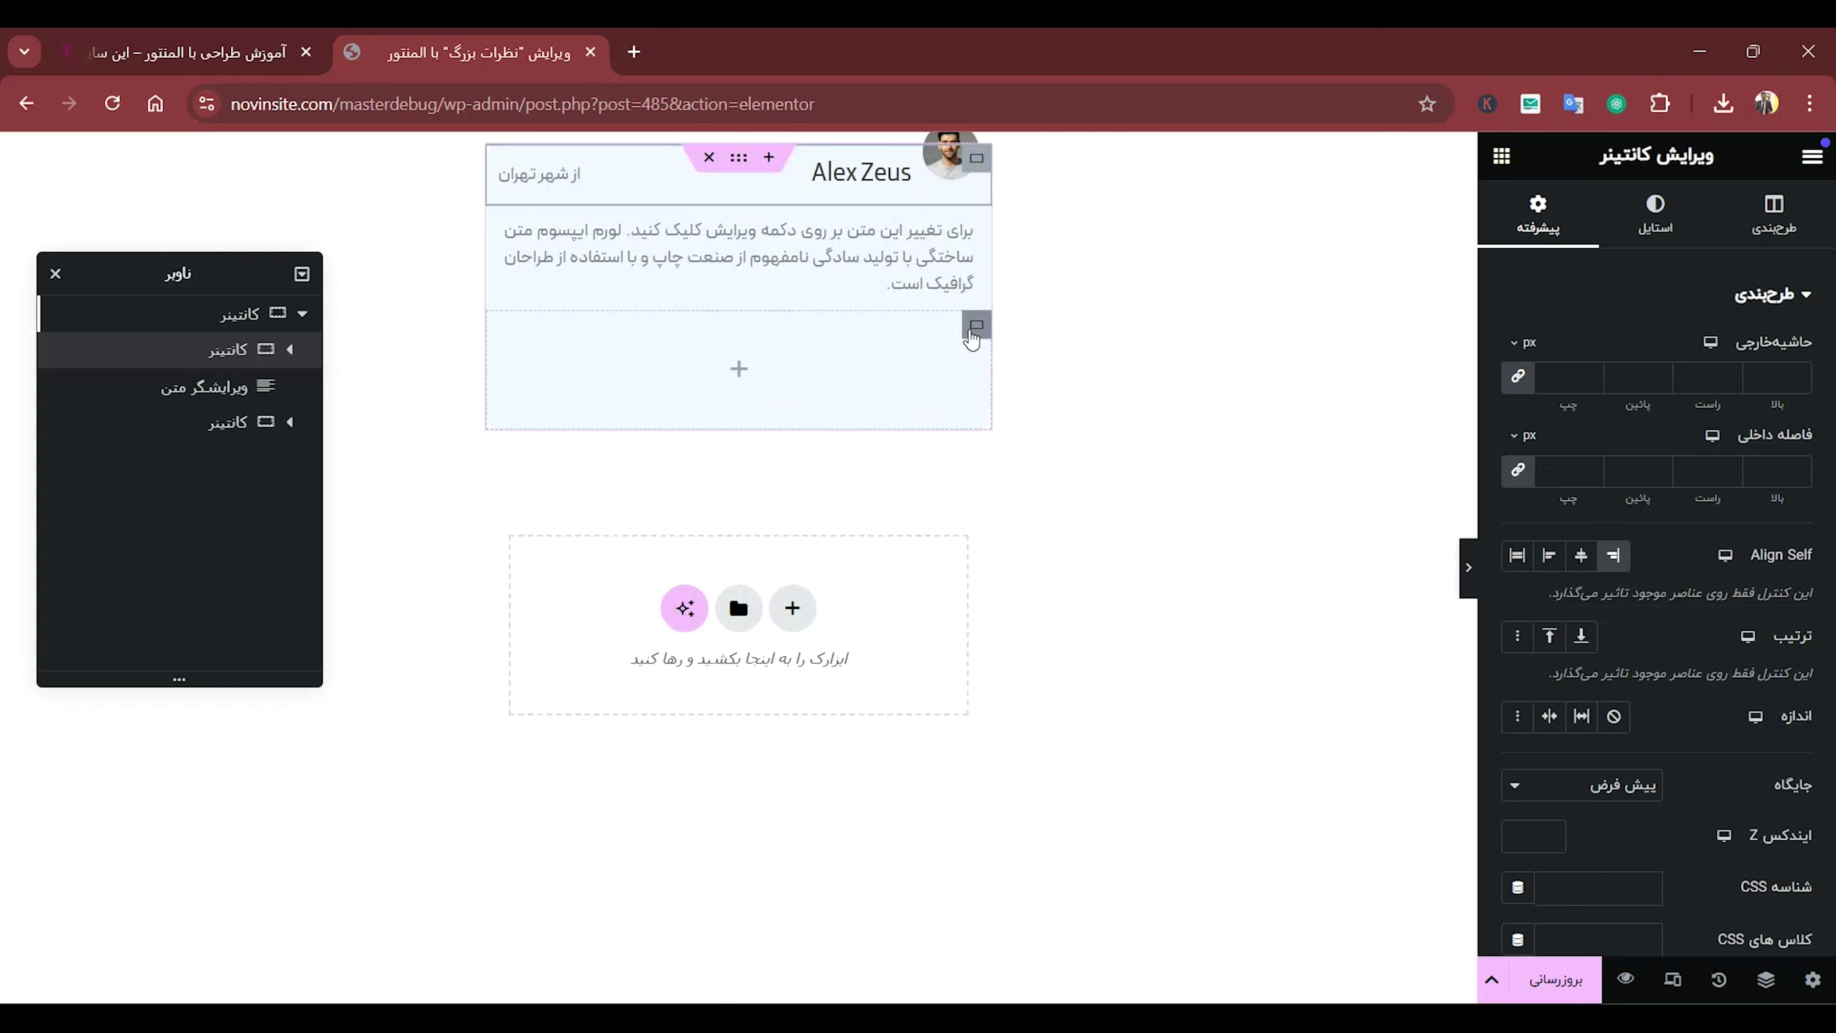
# Add a dynamic field (فیلد پویا) widget to the empty container below the review text.
pyautogui.click(970, 333)
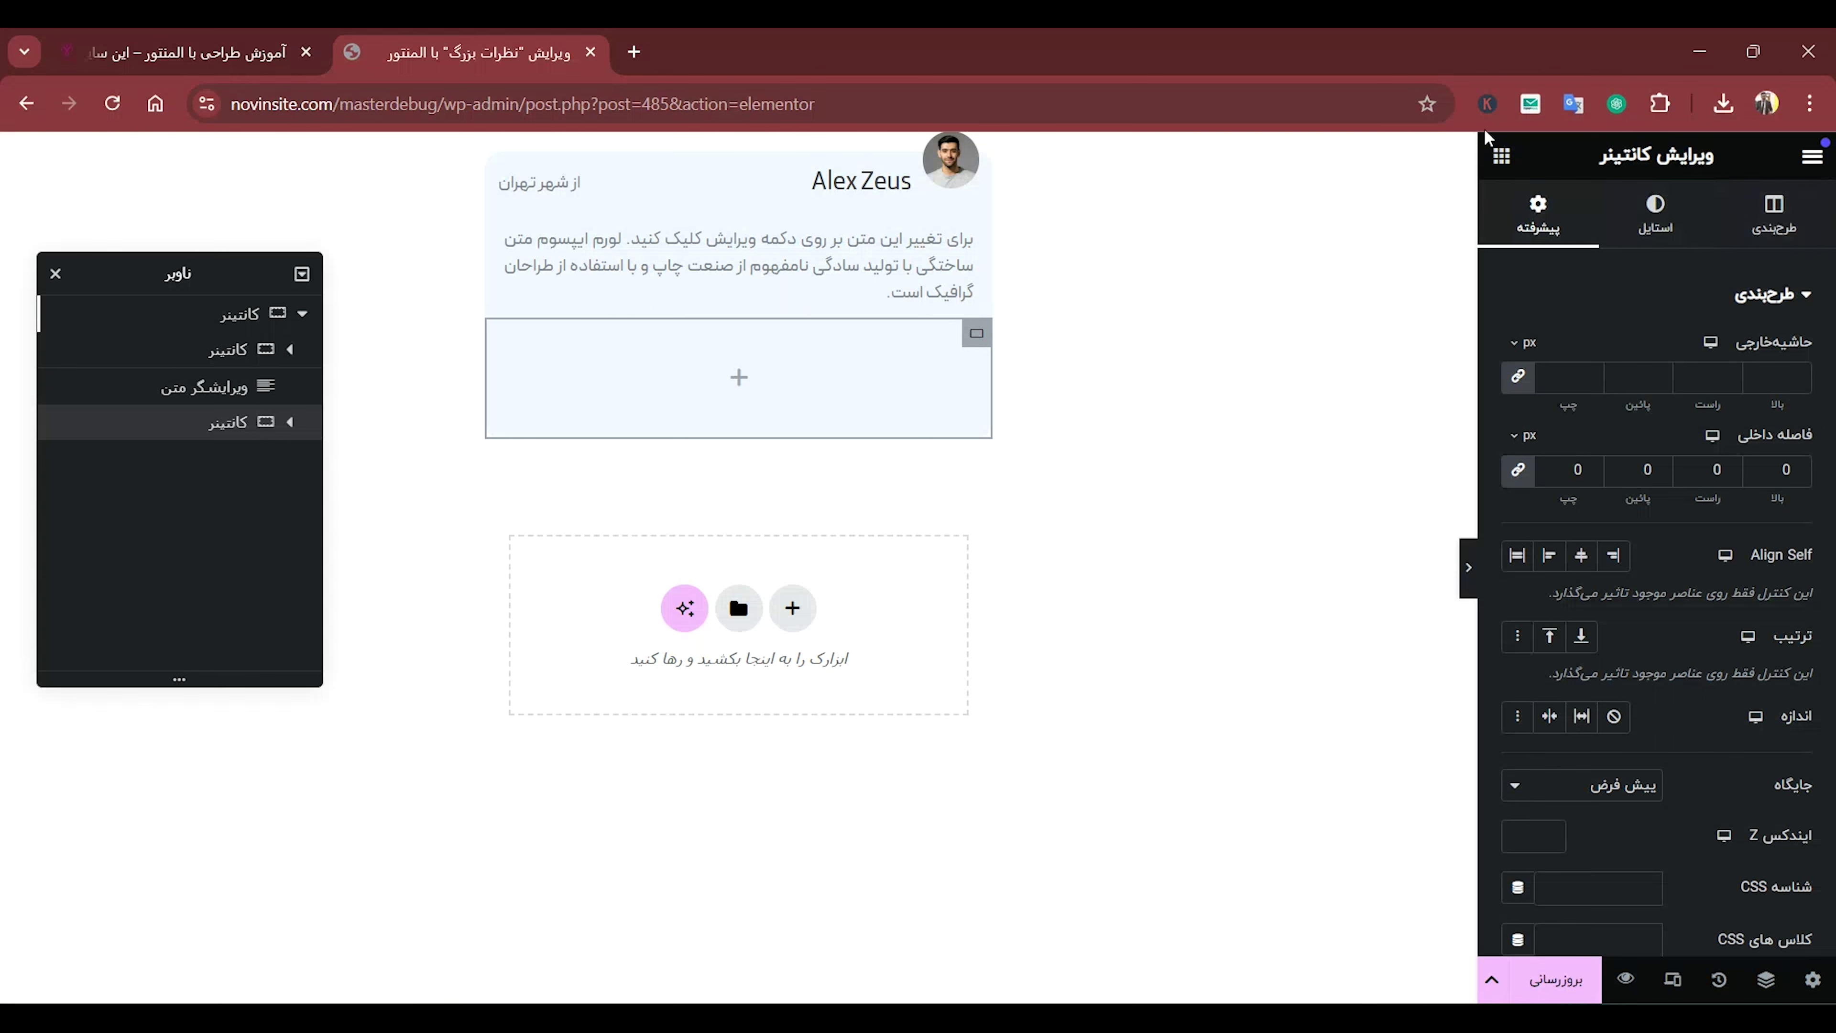
pyautogui.click(1501, 157)
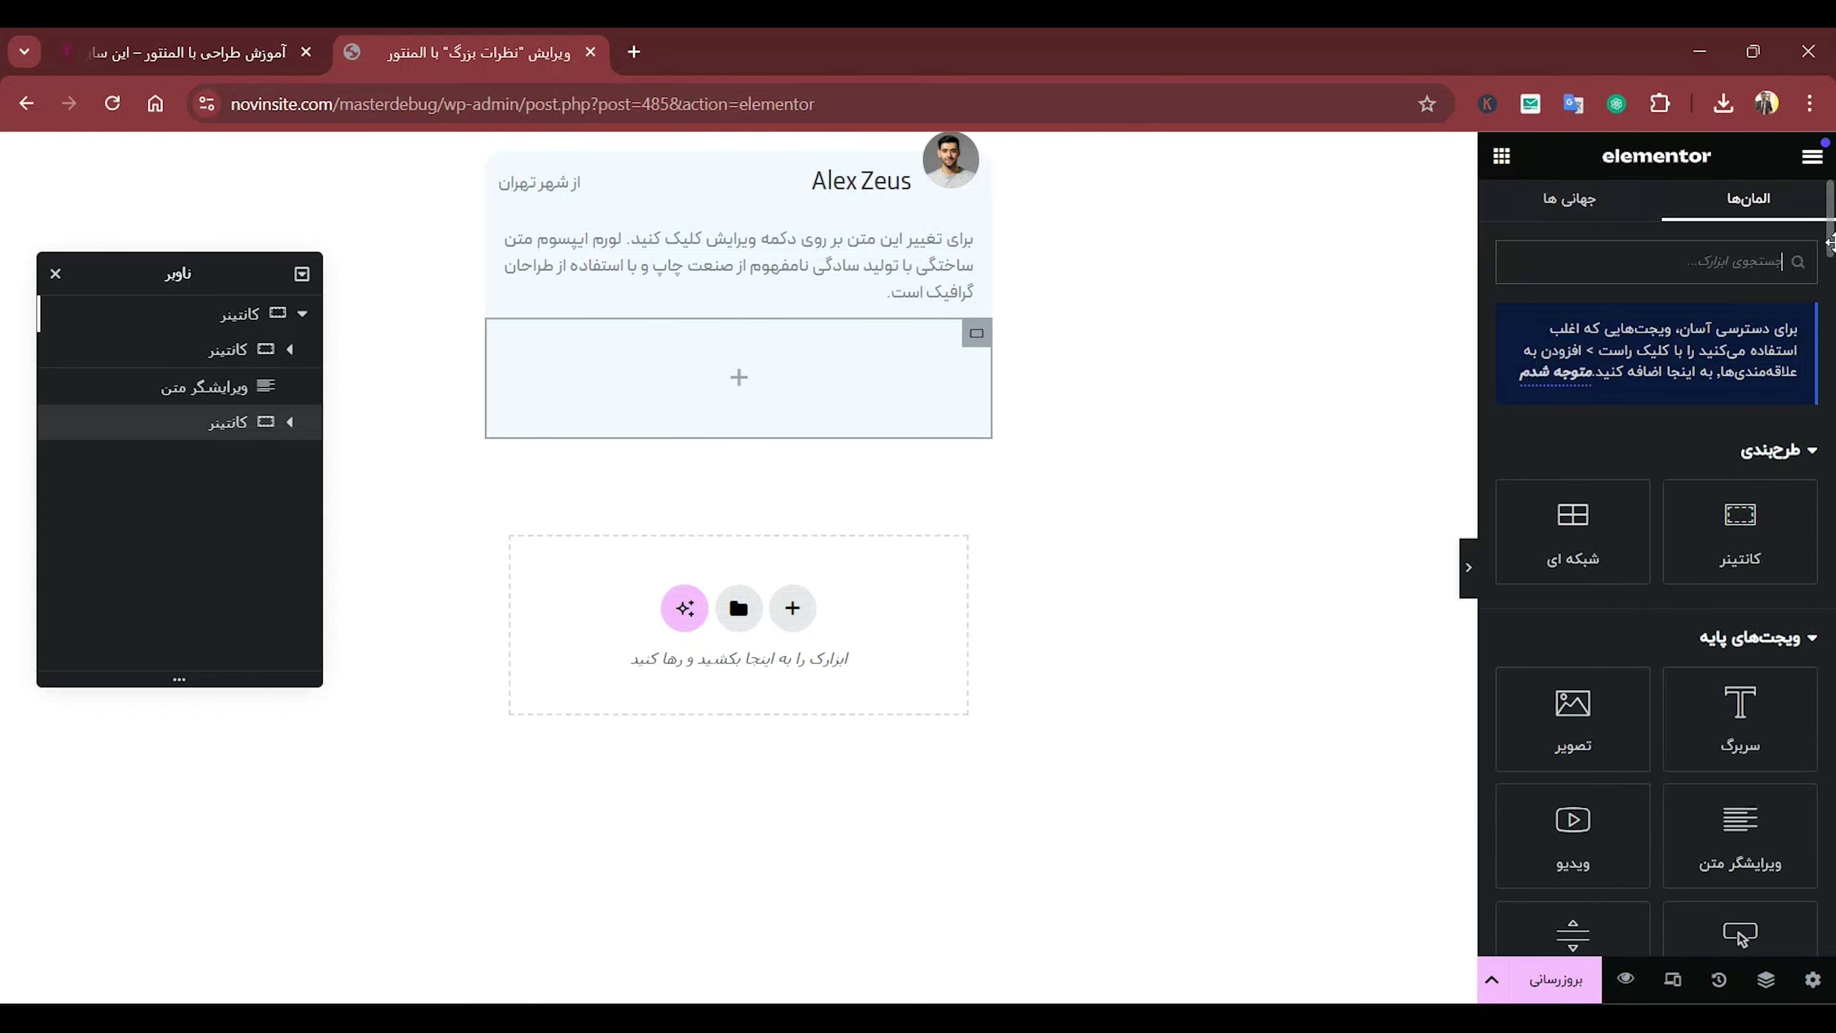
pyautogui.moveTo(1832, 241); pyautogui.dragTo(1803, 758)
pyautogui.scroll(-2, 1804, 759)
pyautogui.moveTo(1757, 467); pyautogui.dragTo(840, 382)
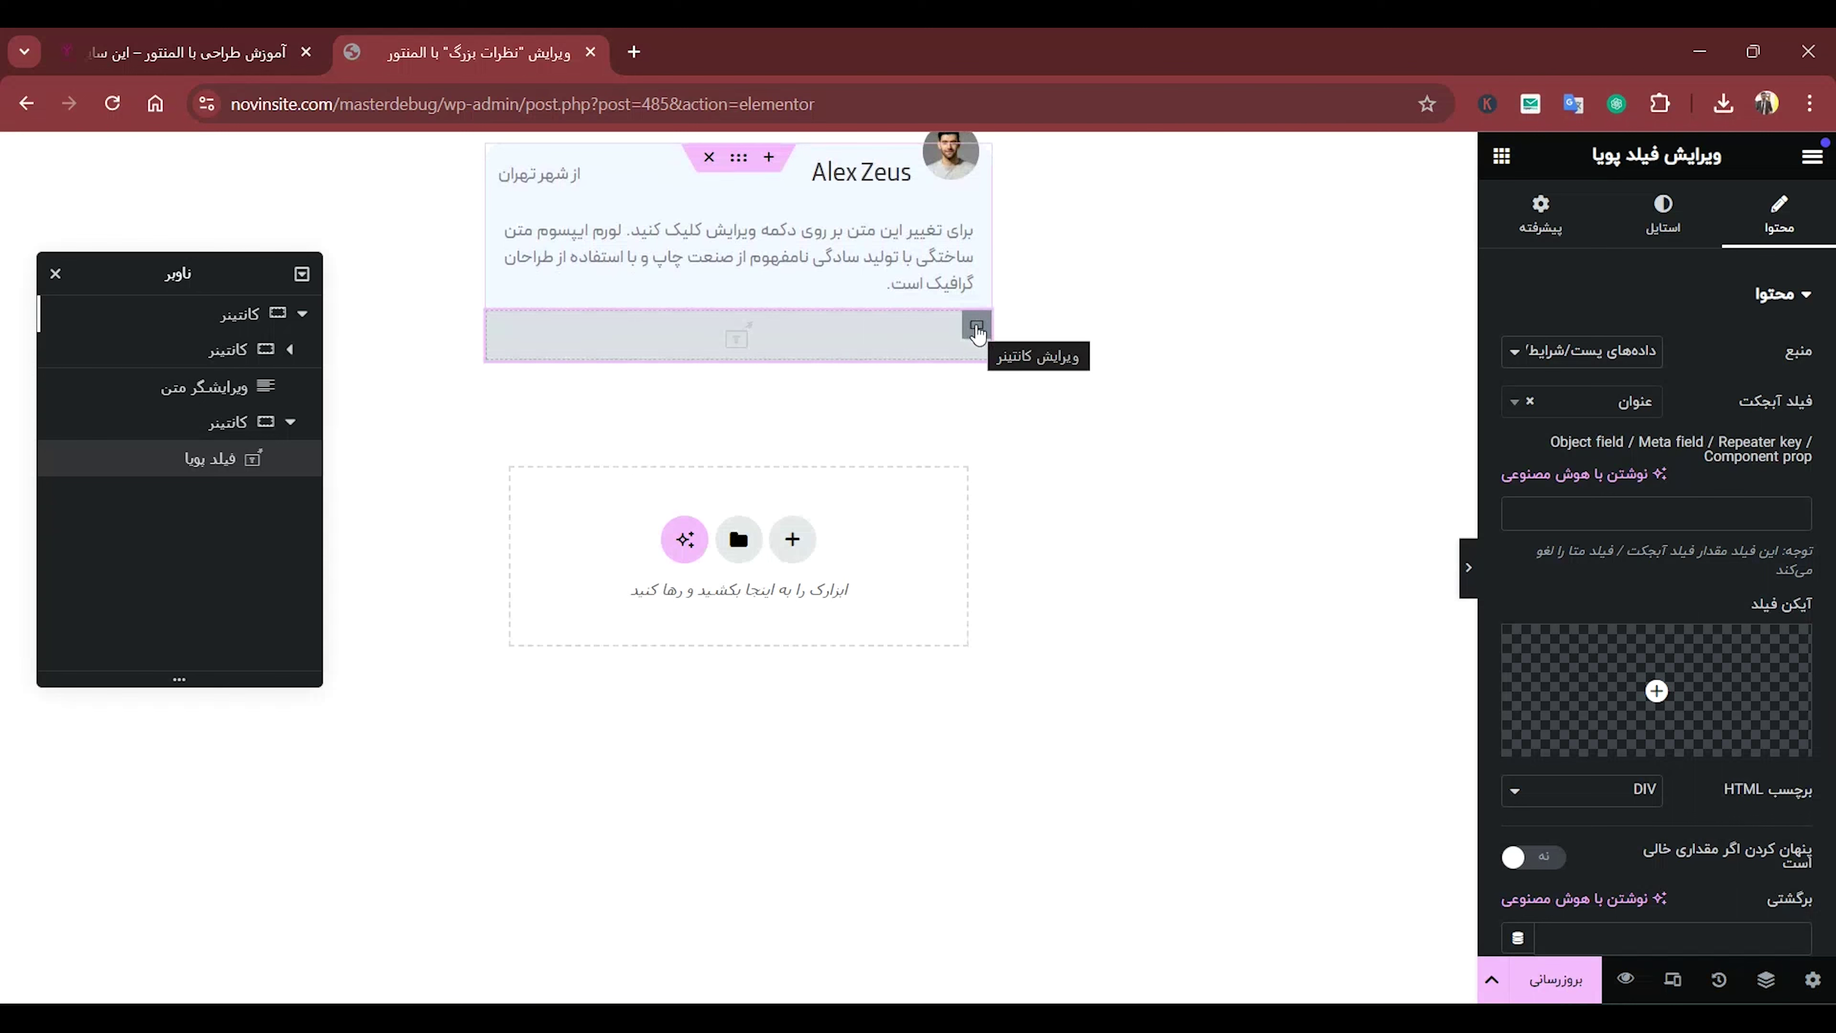
# Set the new dynamic field's object field (فیلد آبجکت) to تاریخ ایجاد from the patient reviews content type.
pyautogui.click(976, 329)
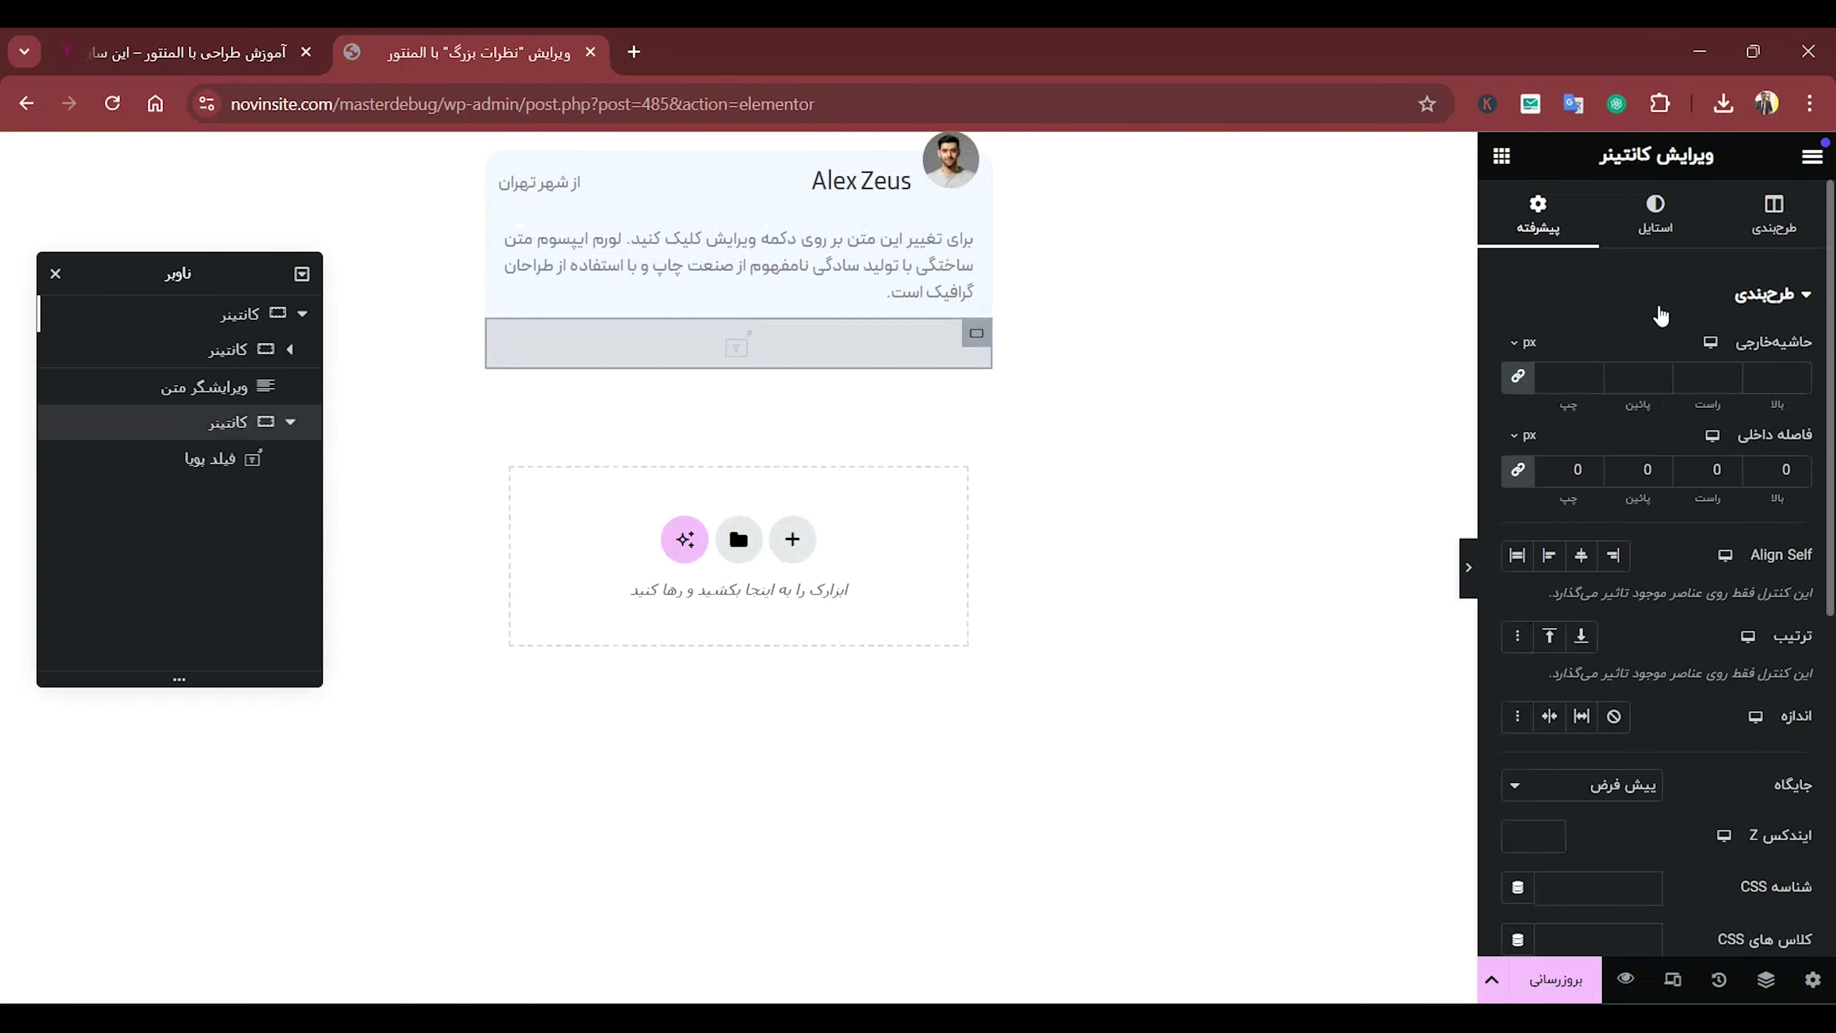
pyautogui.click(737, 344)
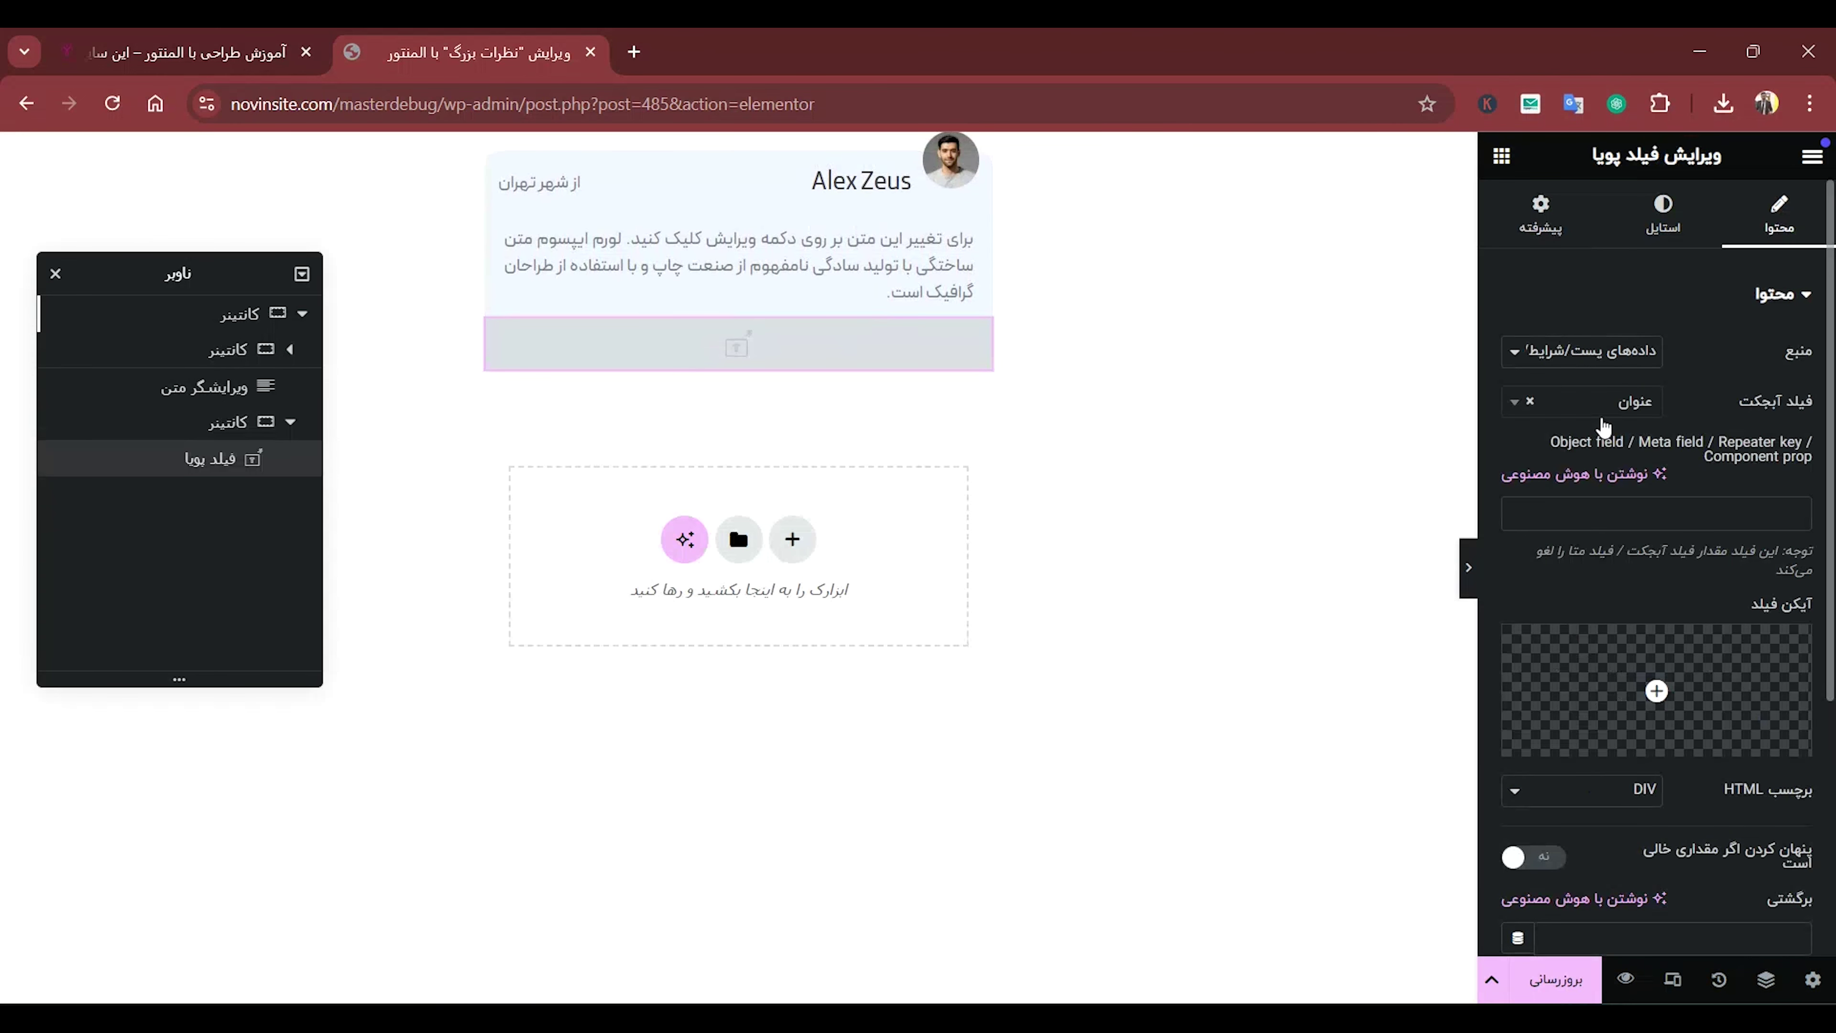
pyautogui.click(1603, 418)
pyautogui.scroll(-5, 1617, 559)
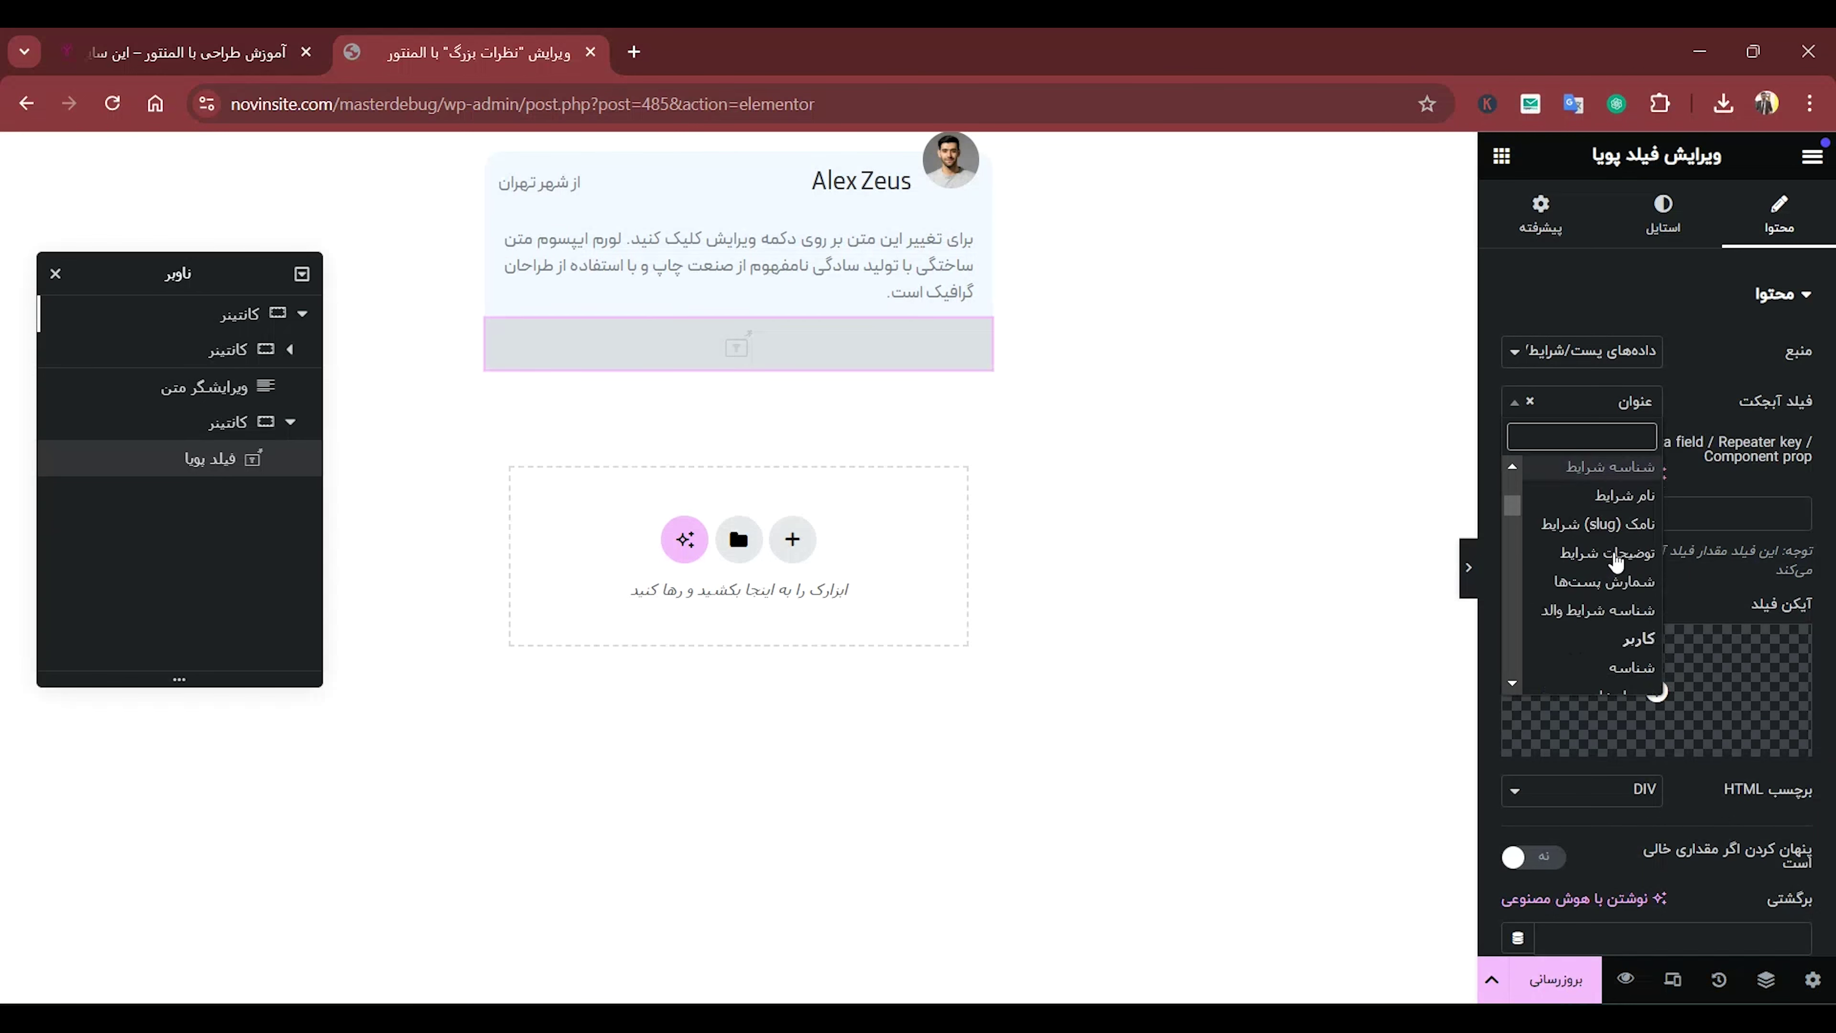
pyautogui.scroll(-10, 1617, 558)
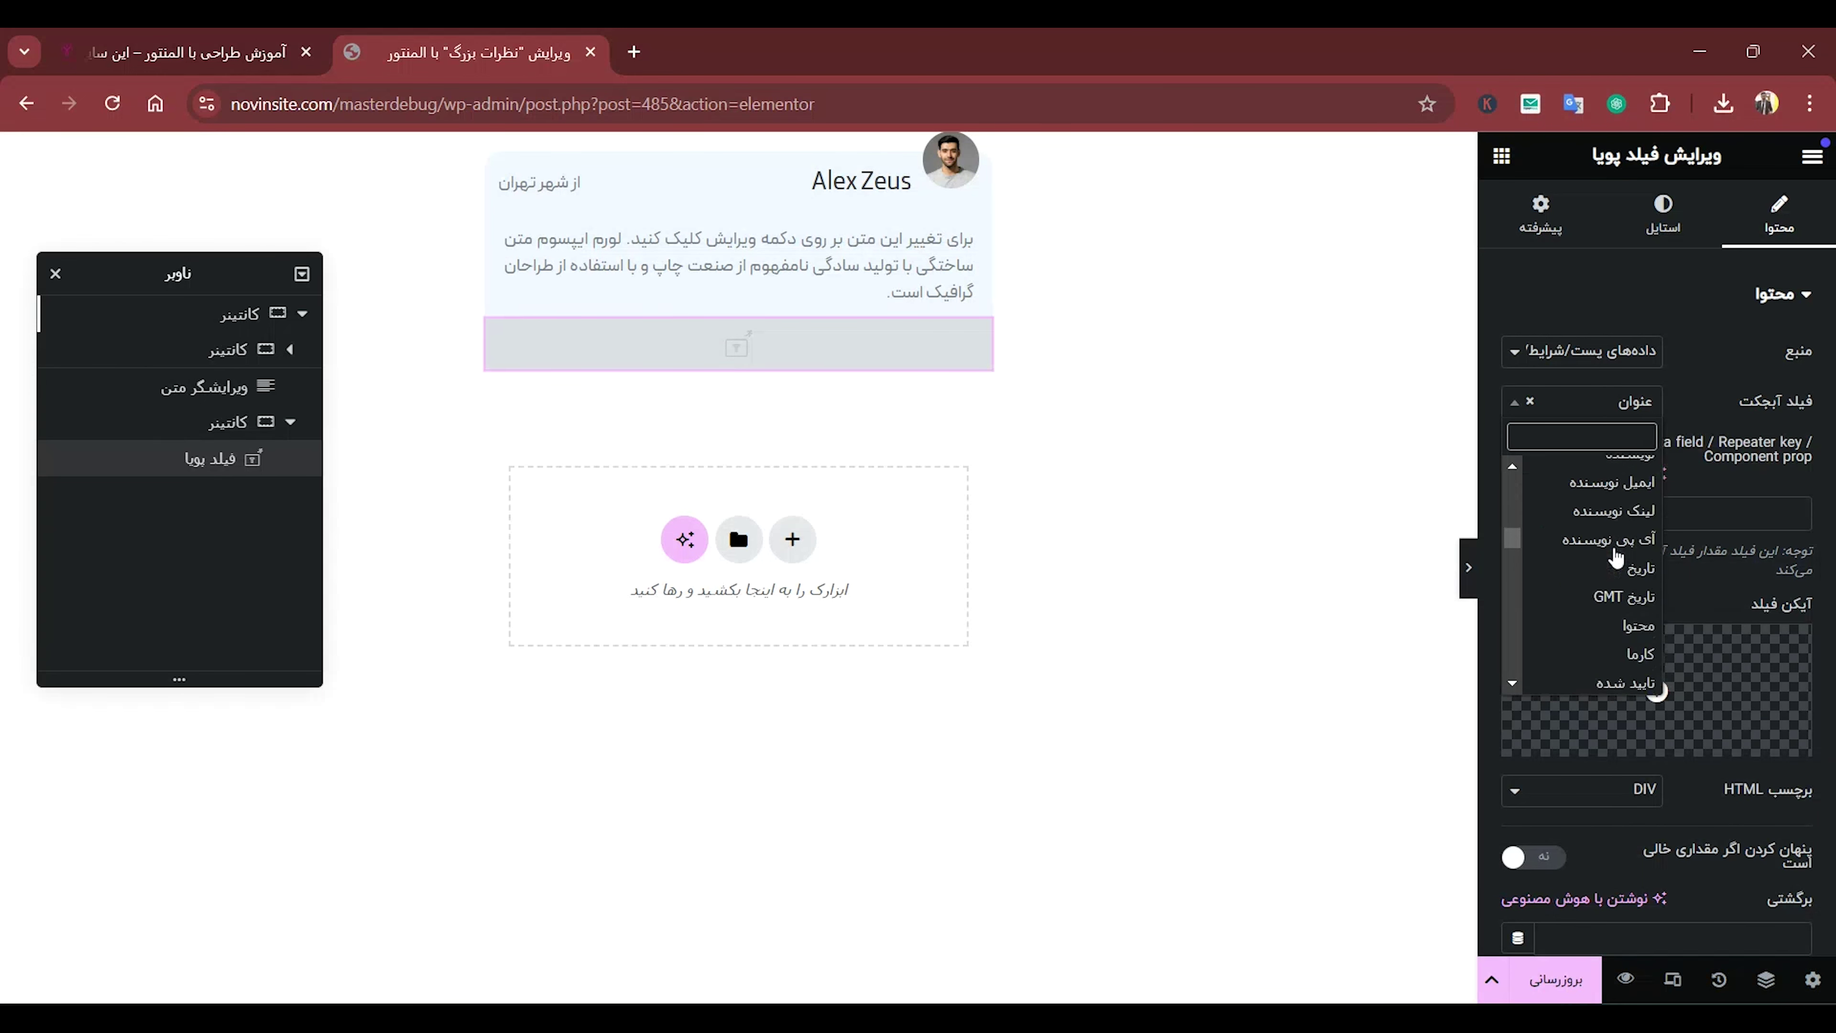
pyautogui.scroll(-10, 1515, 570)
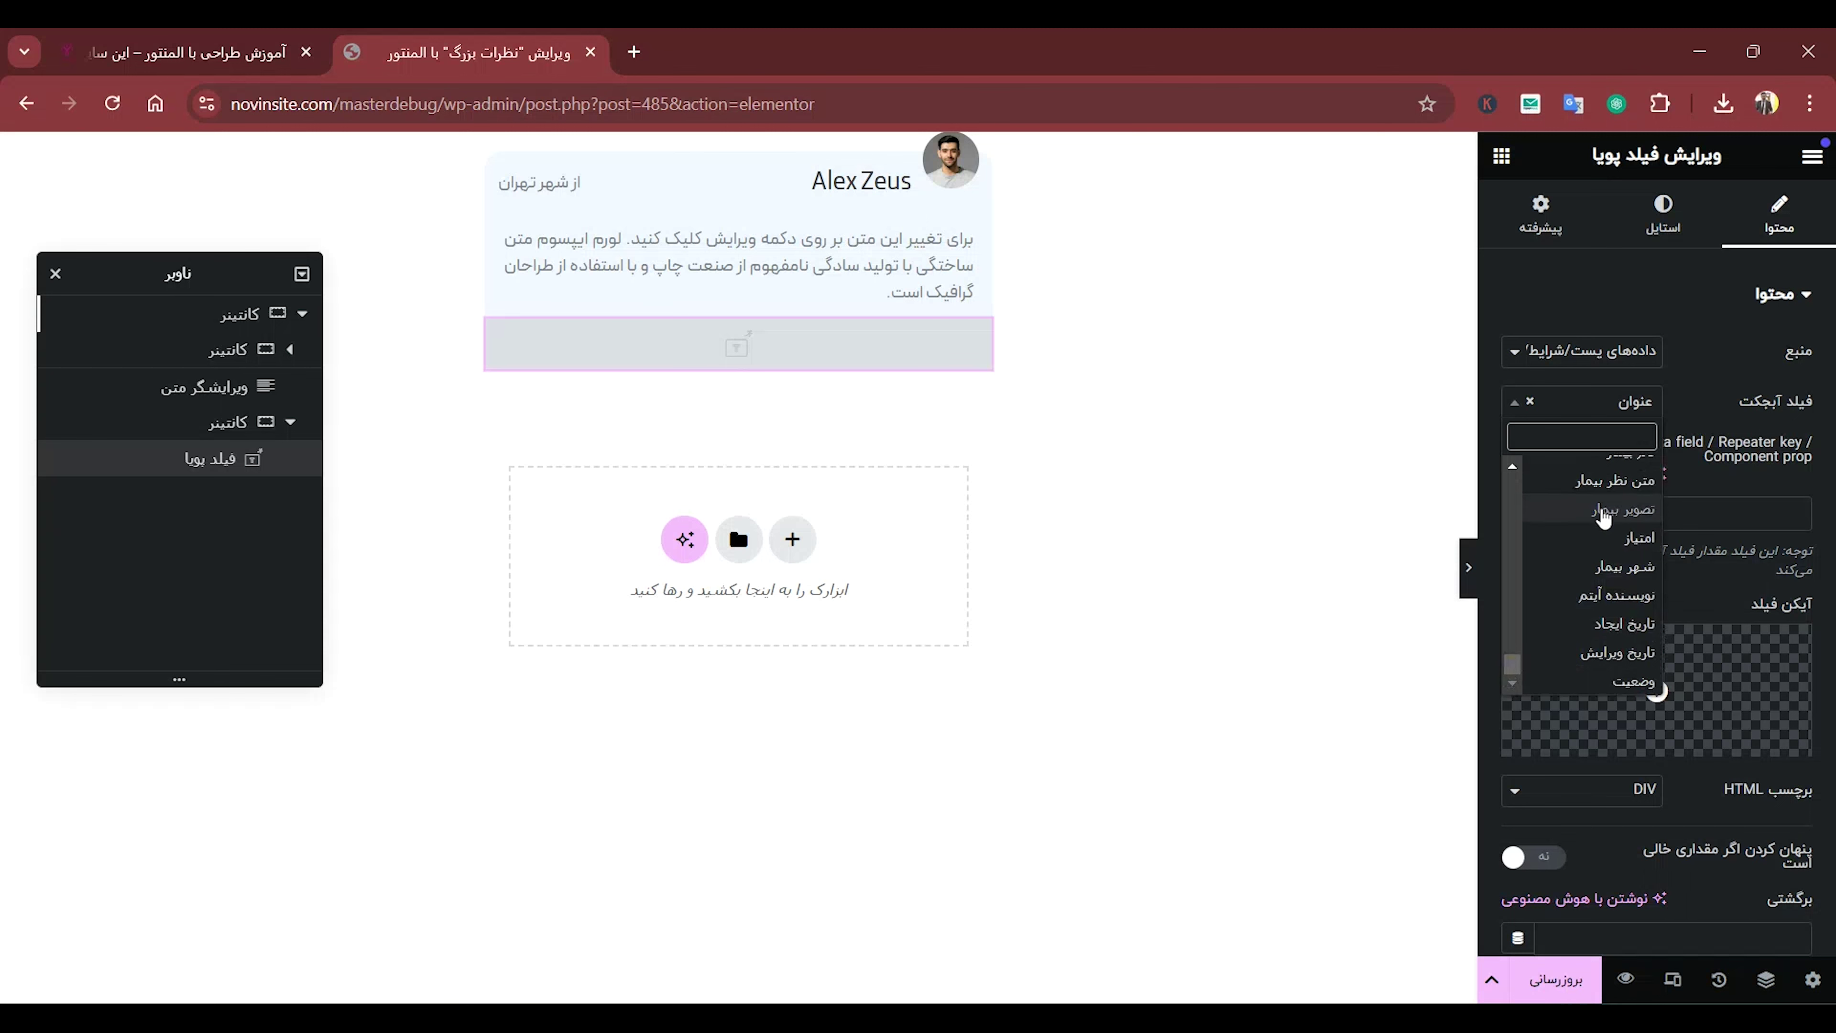
pyautogui.scroll(2, 1603, 509)
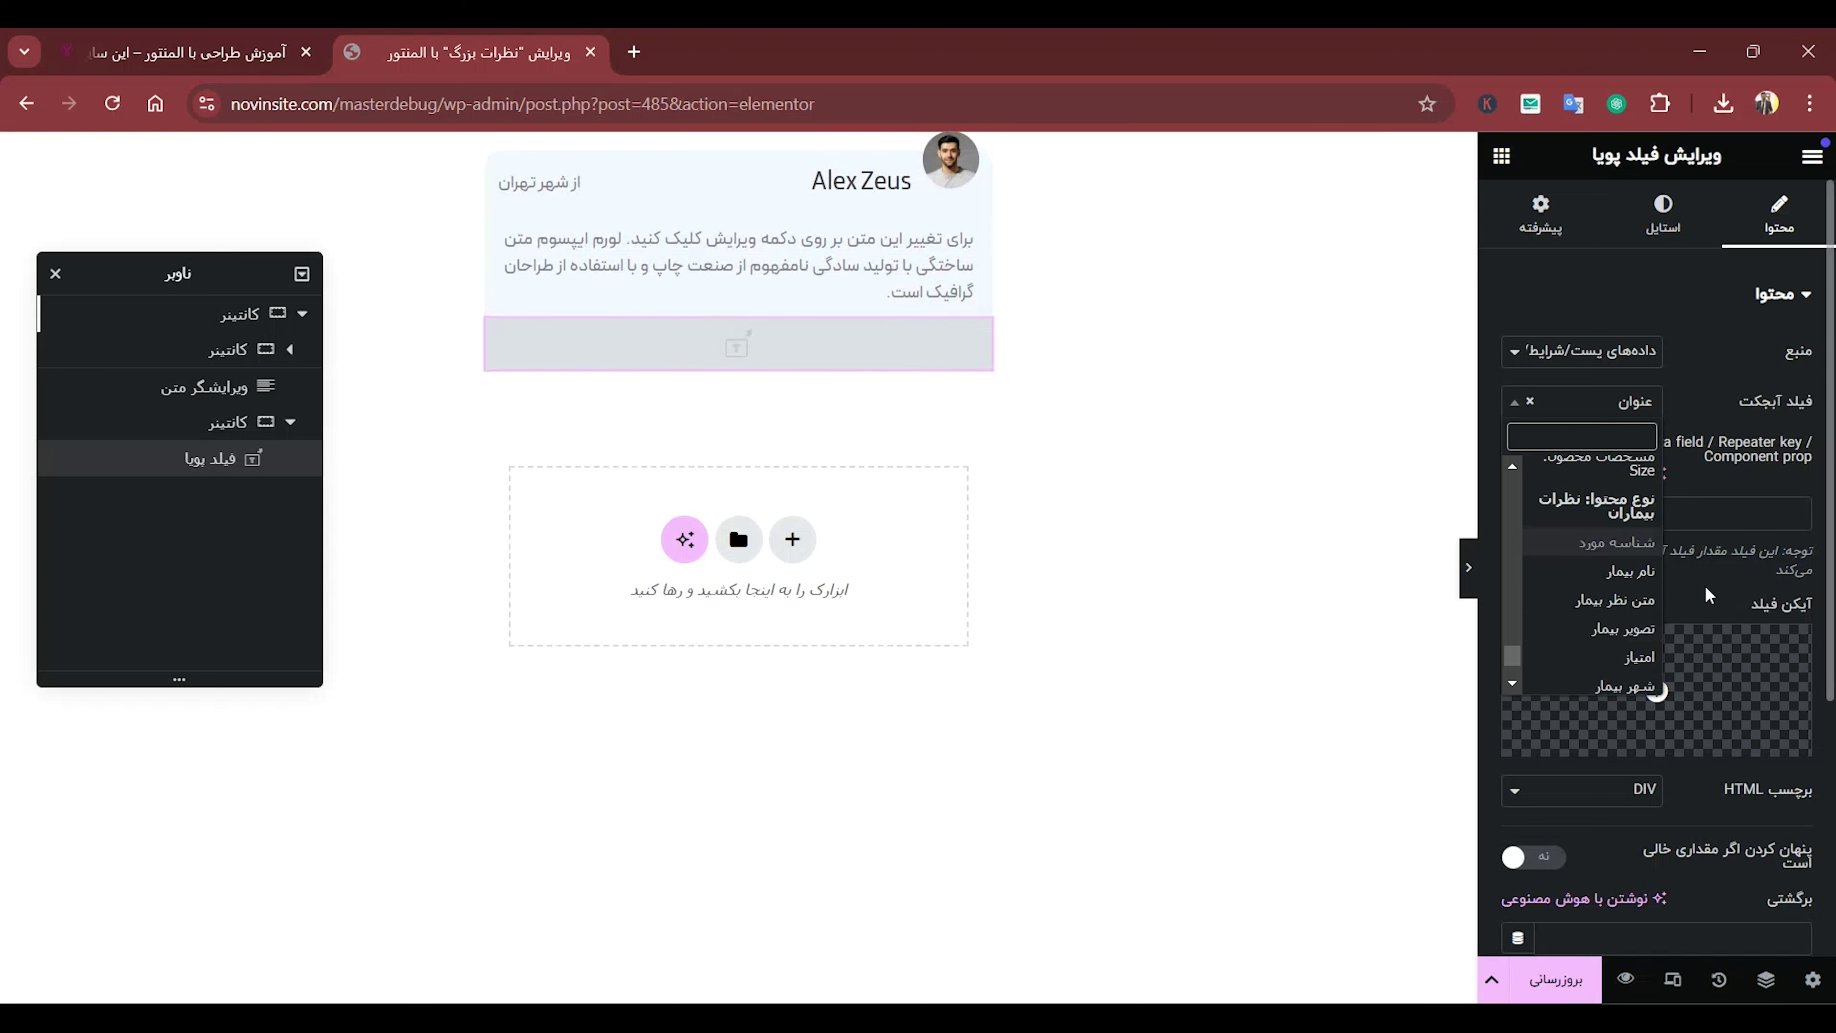
pyautogui.scroll(-2, 1614, 594)
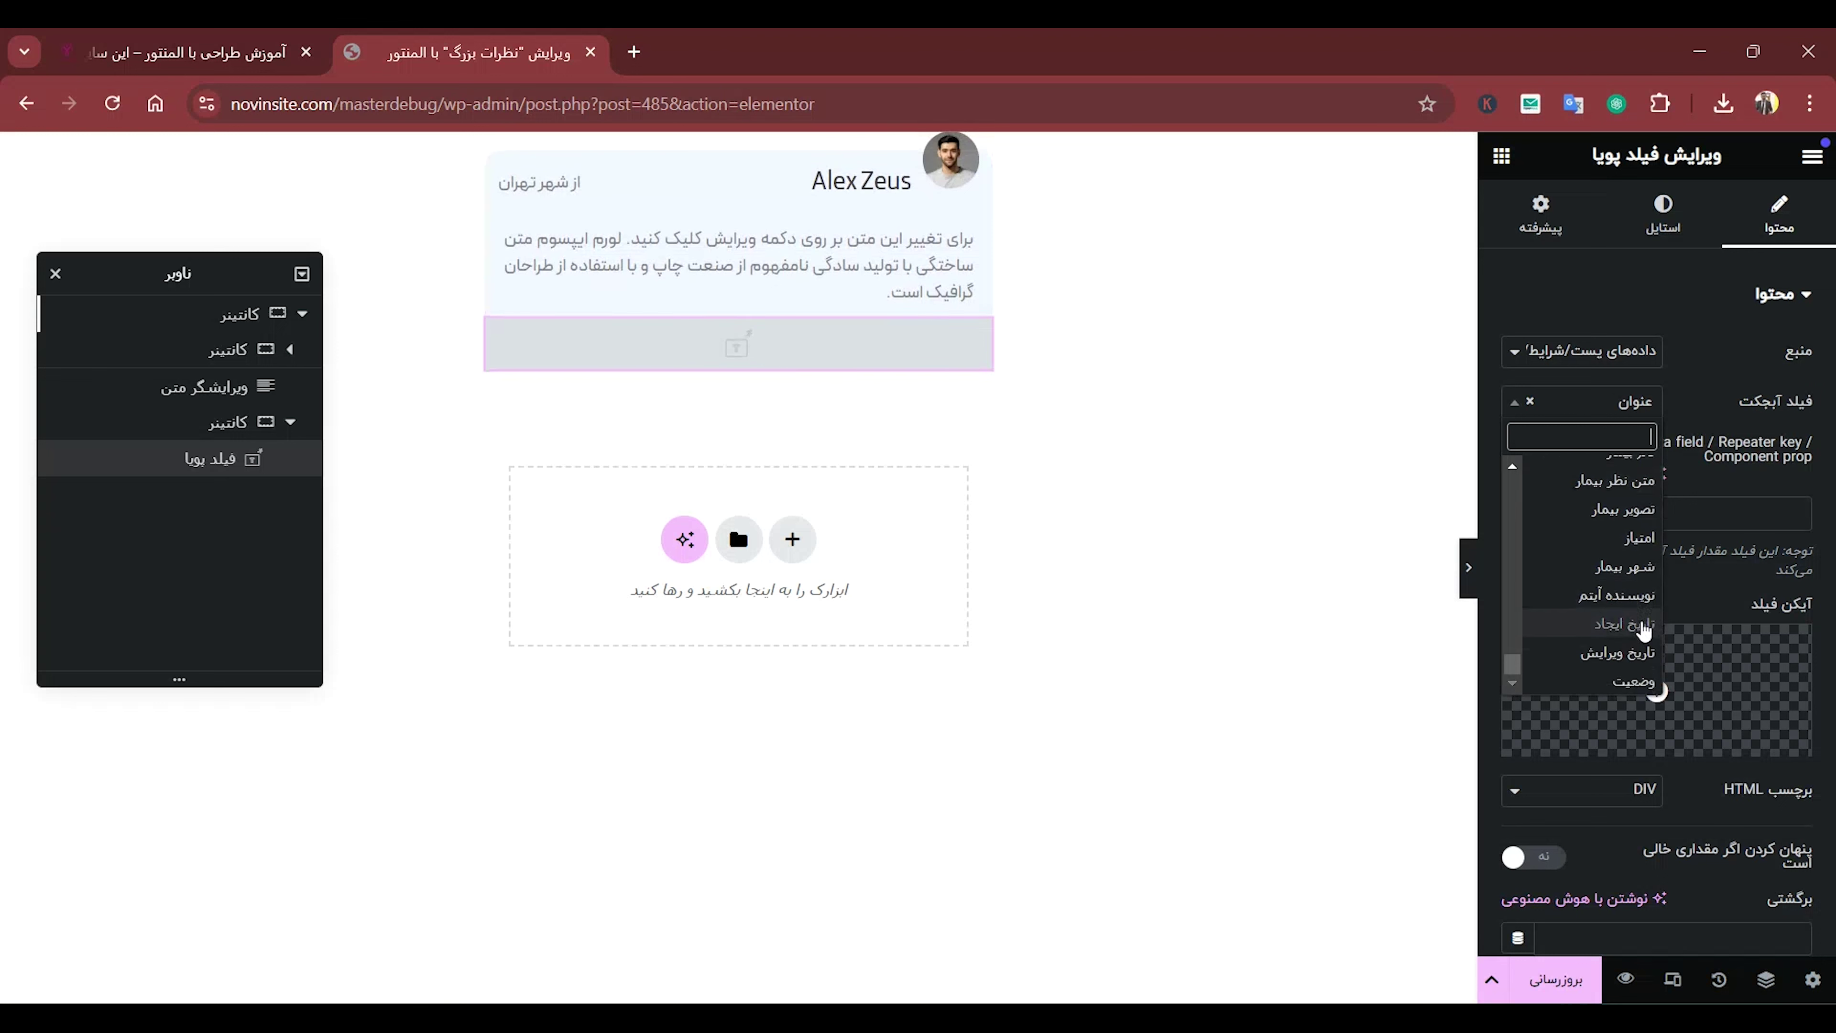
pyautogui.click(1642, 626)
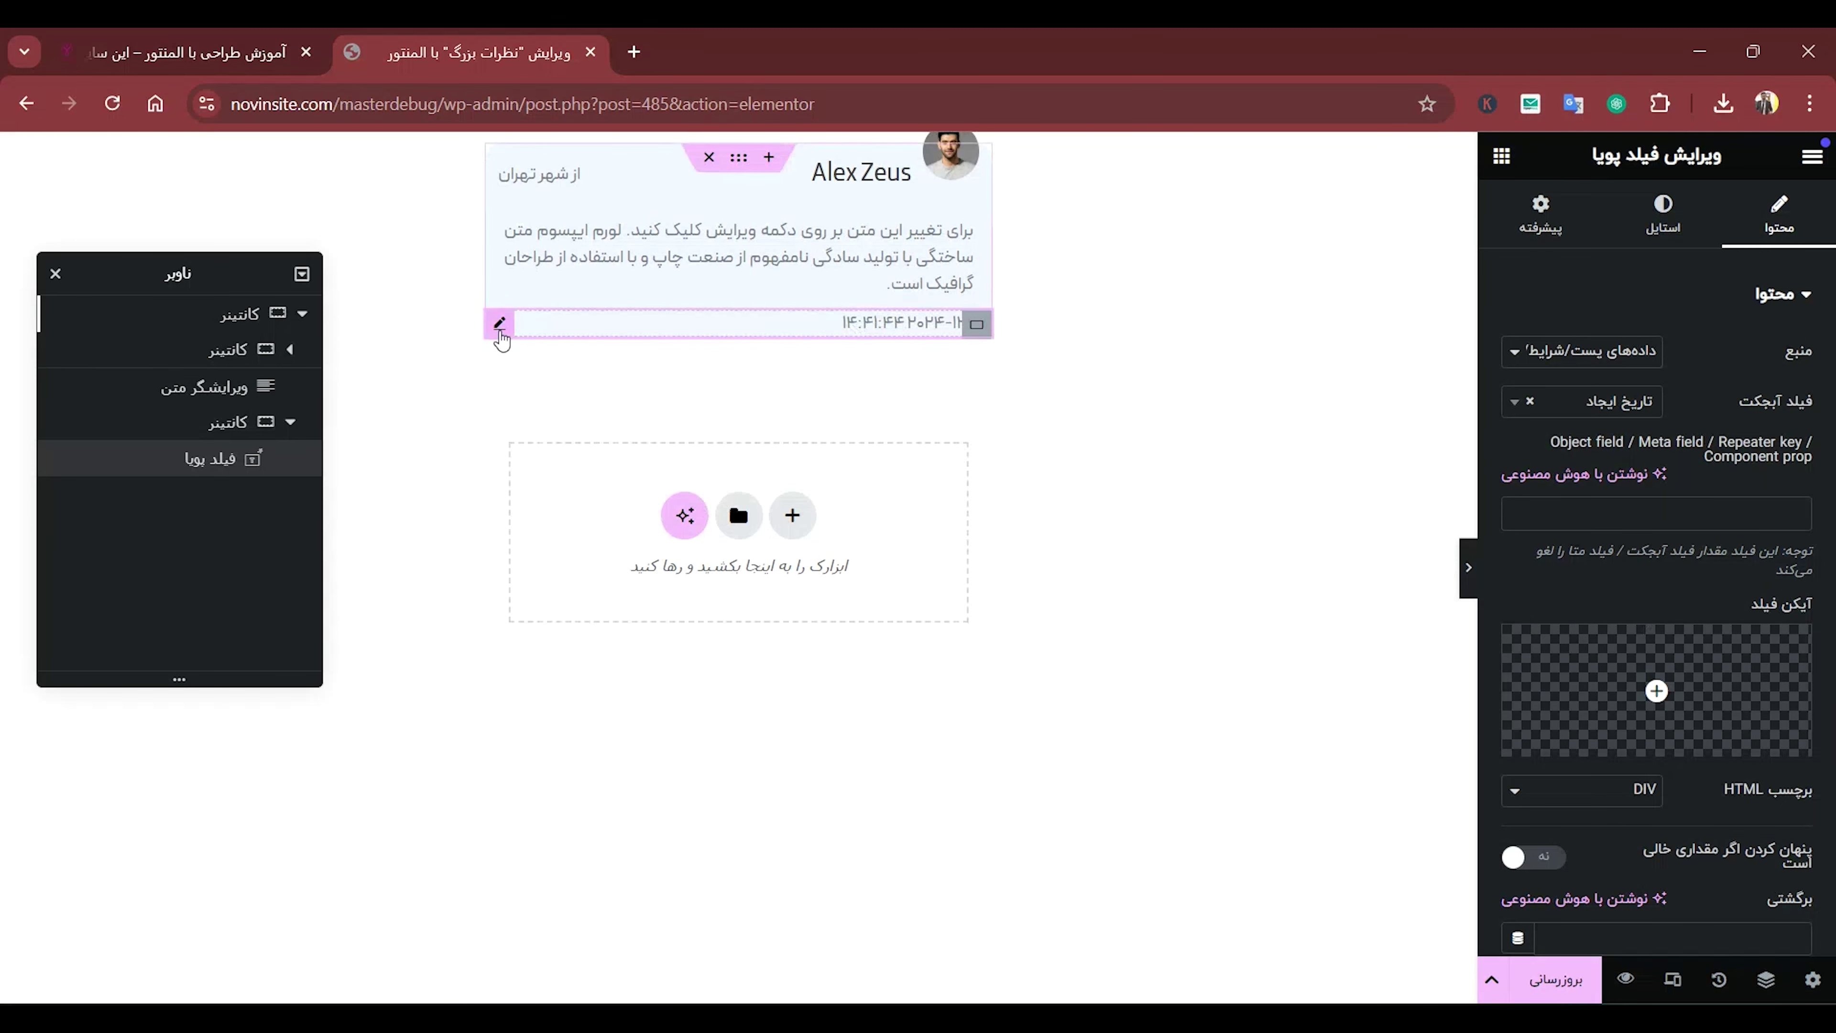
# Delete the creation-date dynamic field from the lower container.
pyautogui.rightClick(504, 339)
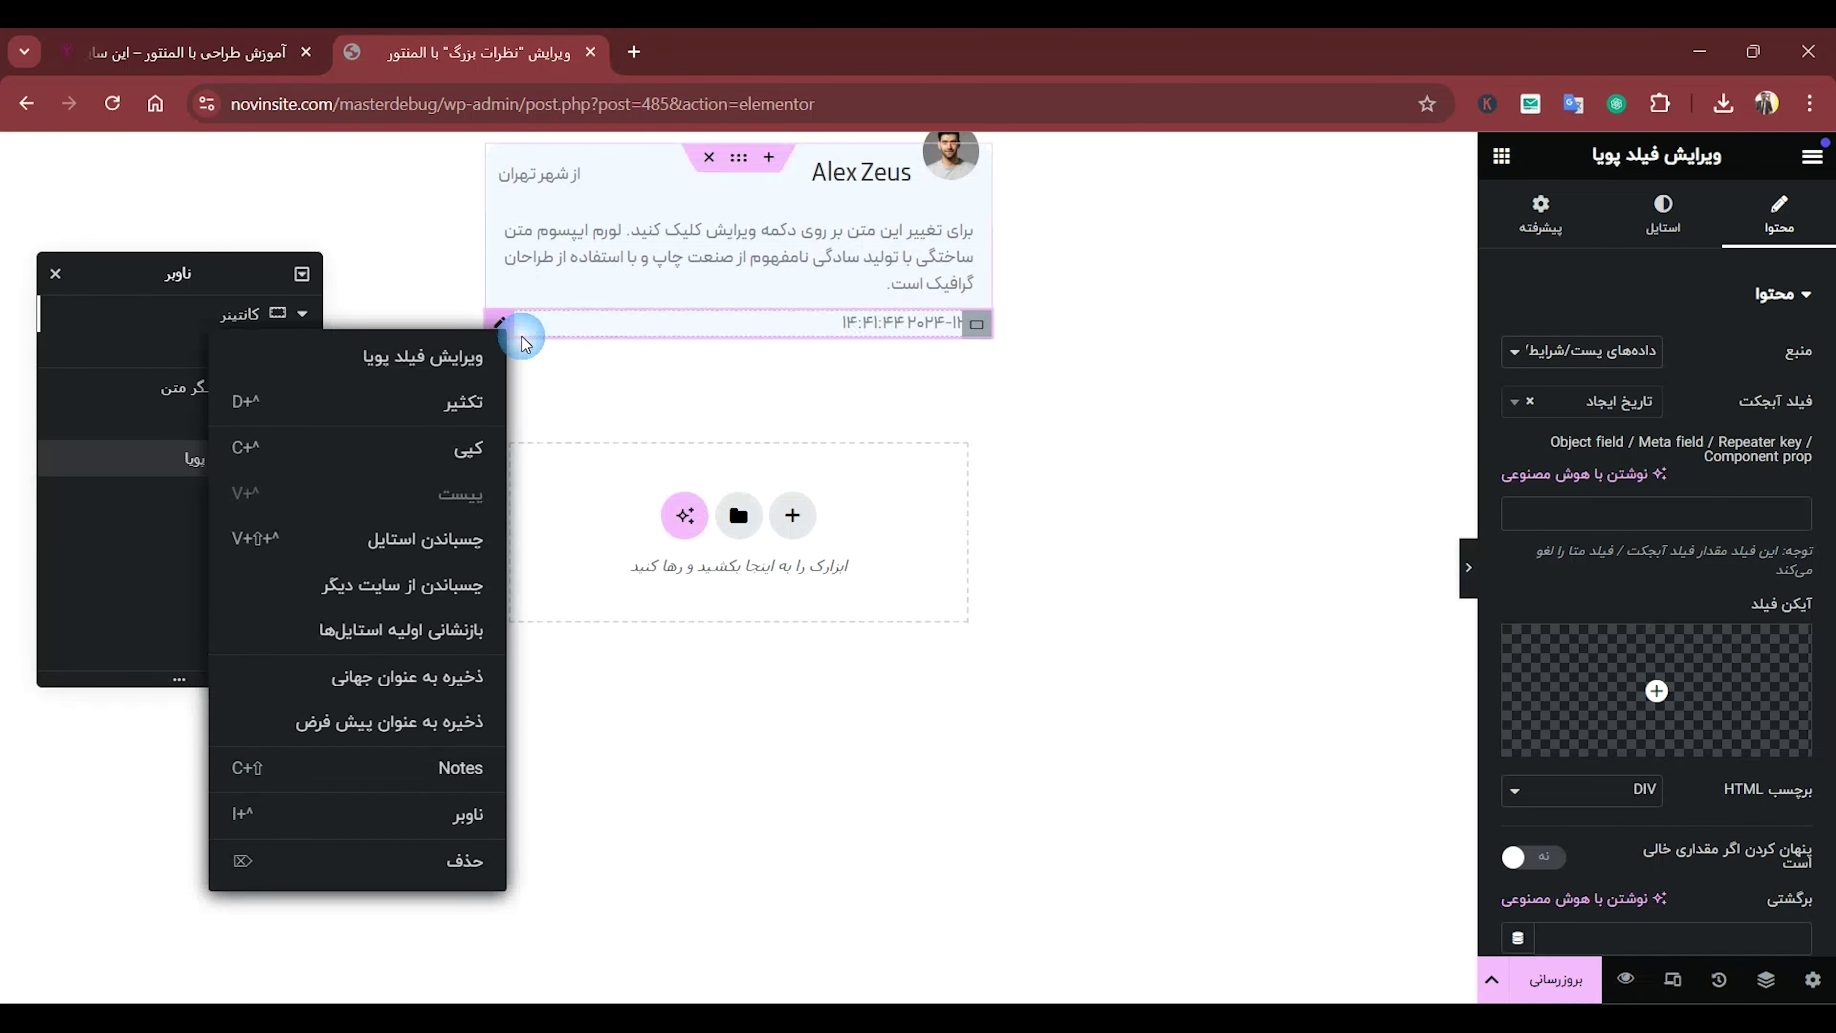
pyautogui.click(457, 862)
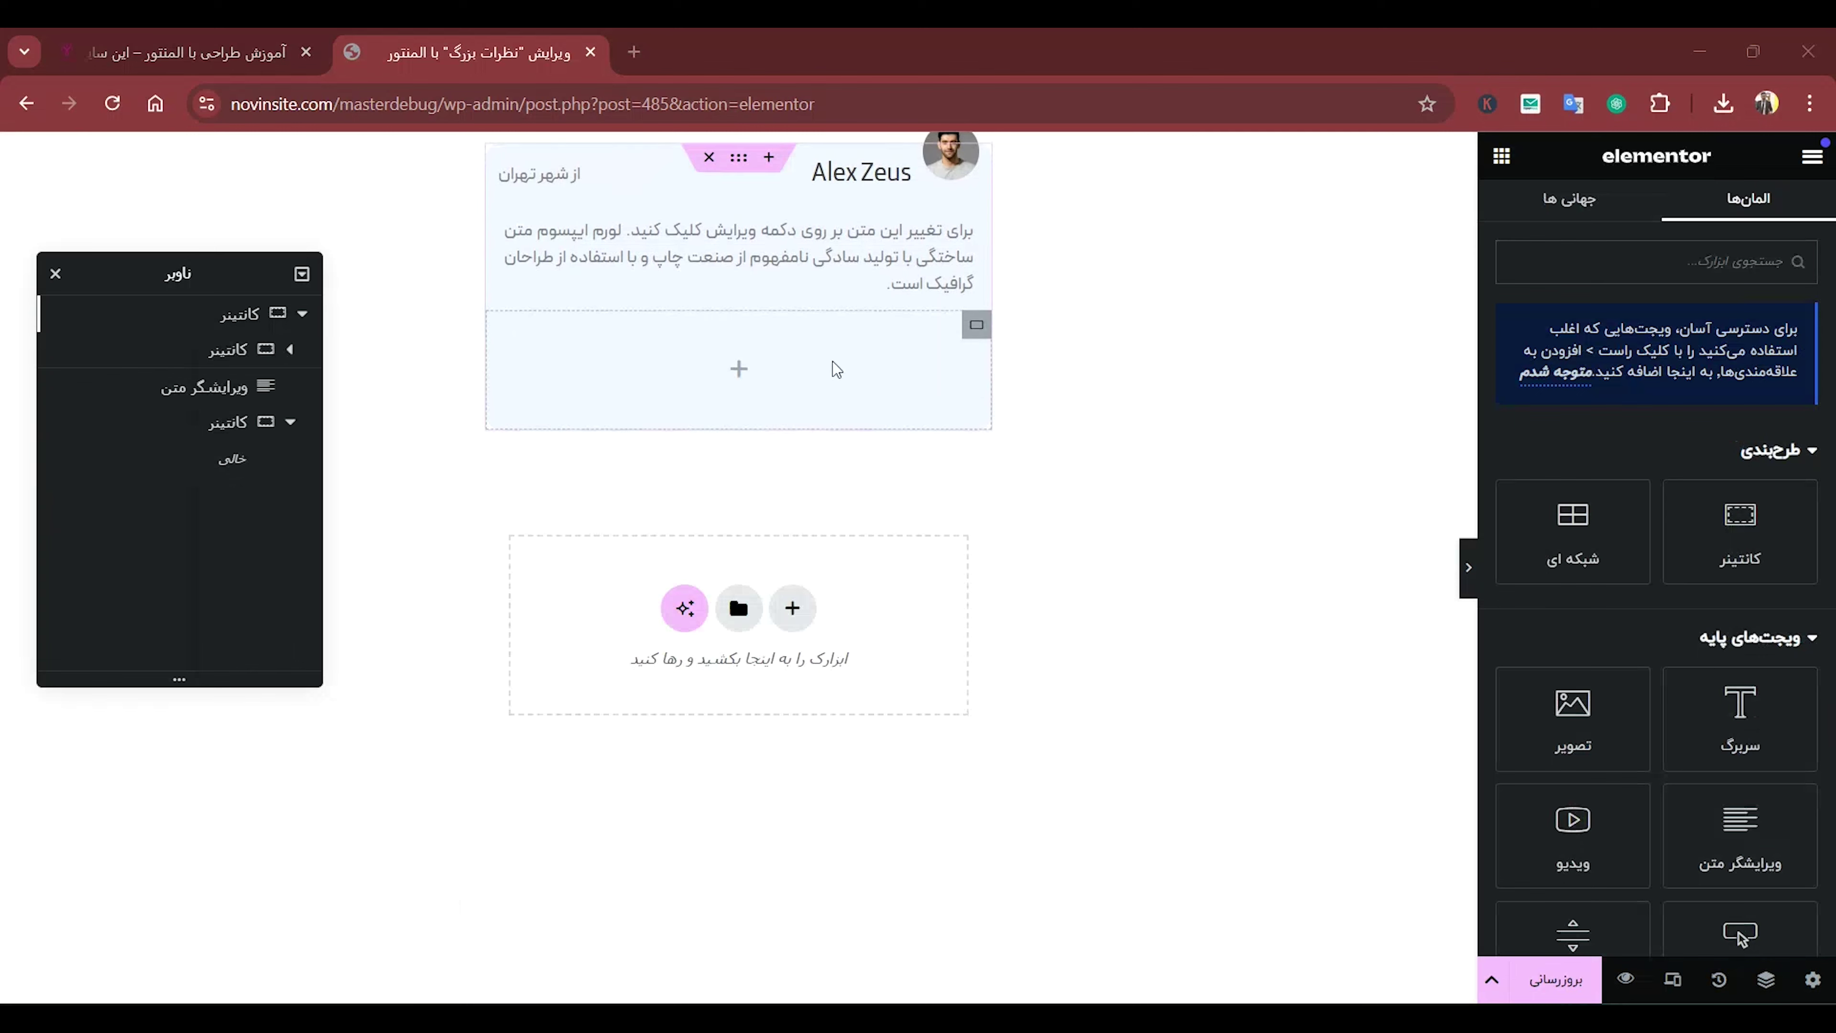
# Add an icon list (لیست آیکن) widget to the lower container and remove its second and third items.
pyautogui.scroll(-2, 1659, 410)
pyautogui.scroll(2, 1691, 326)
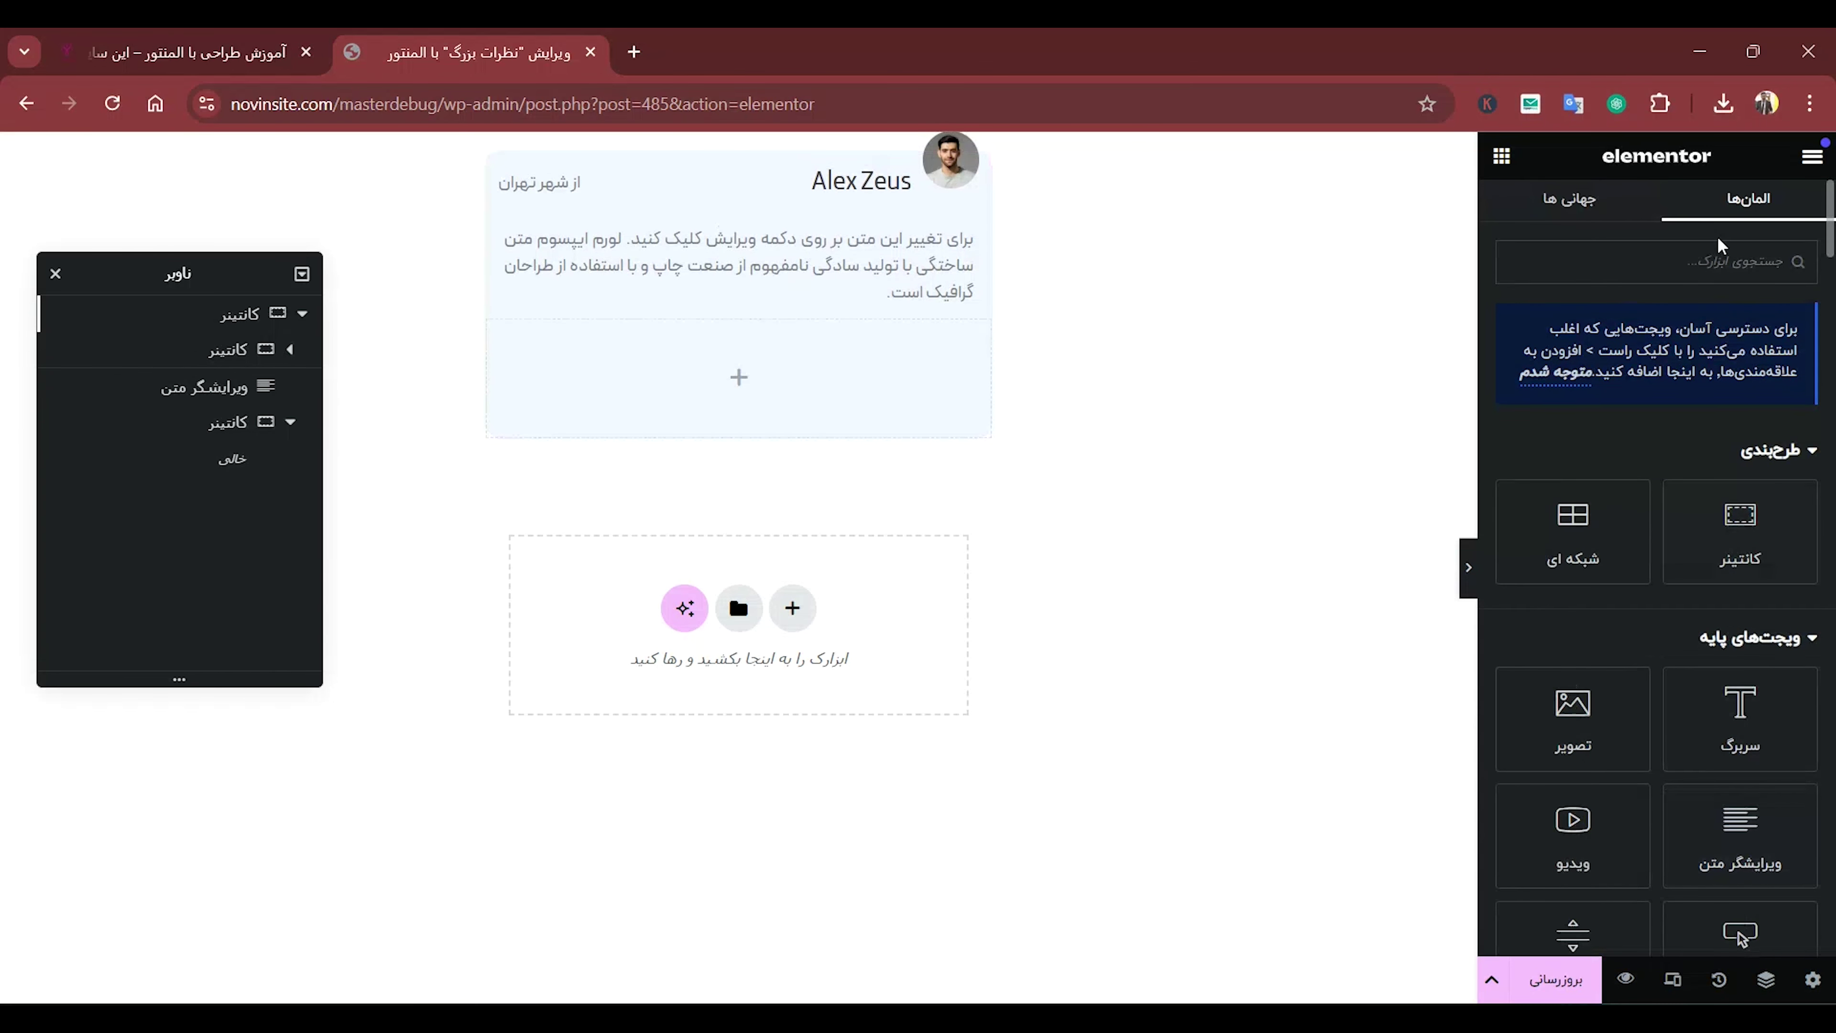
pyautogui.click(1719, 254)
pyautogui.write('لیس')
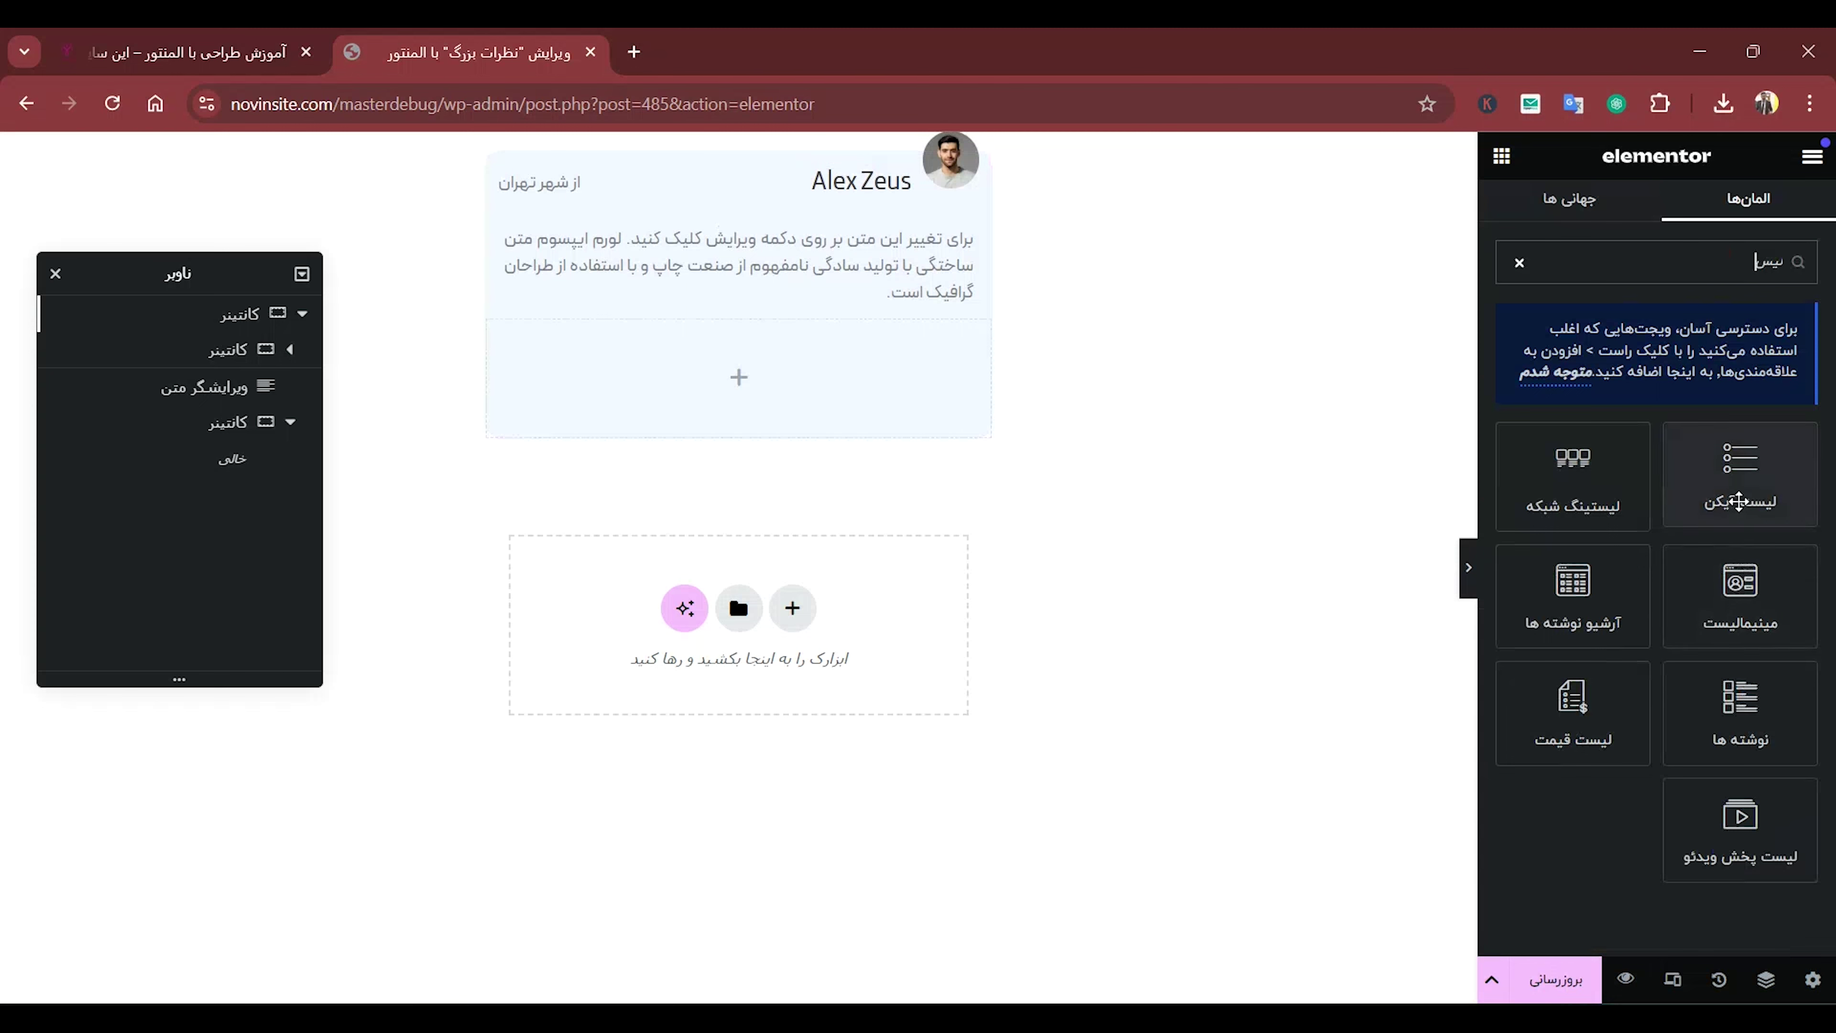
pyautogui.moveTo(1684, 483); pyautogui.dragTo(890, 421)
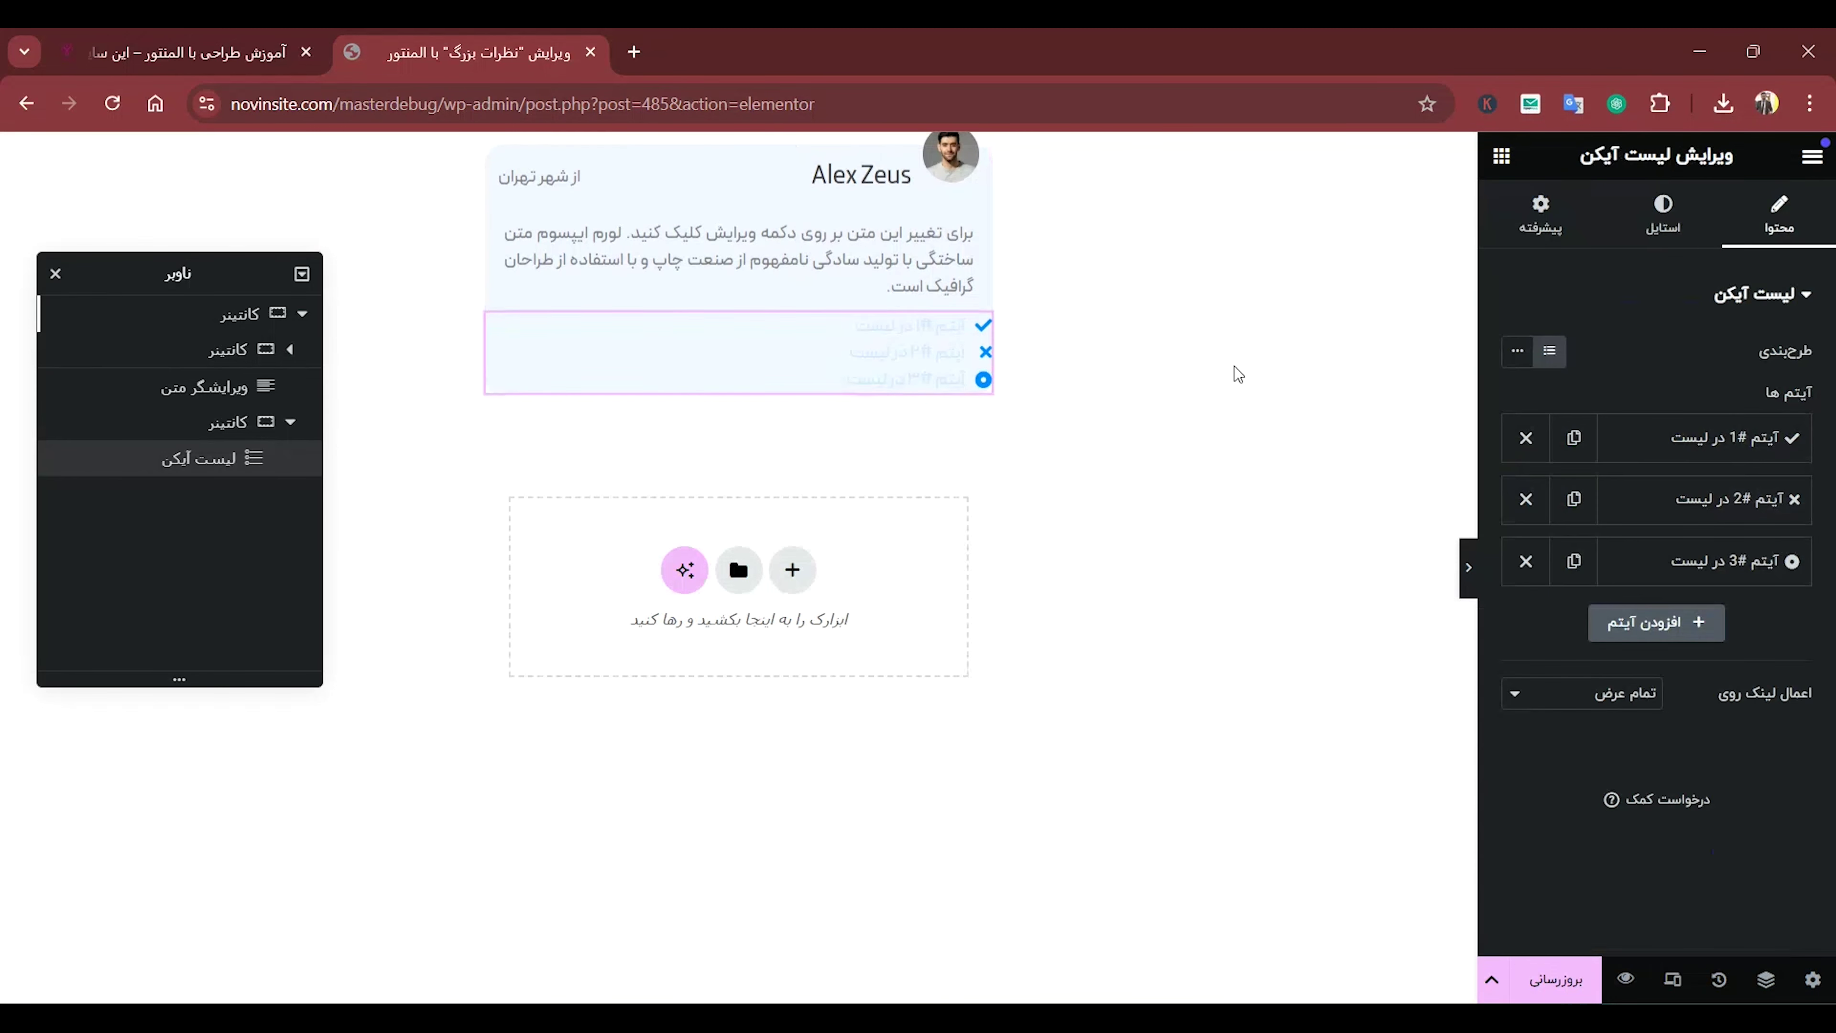
pyautogui.click(1526, 500)
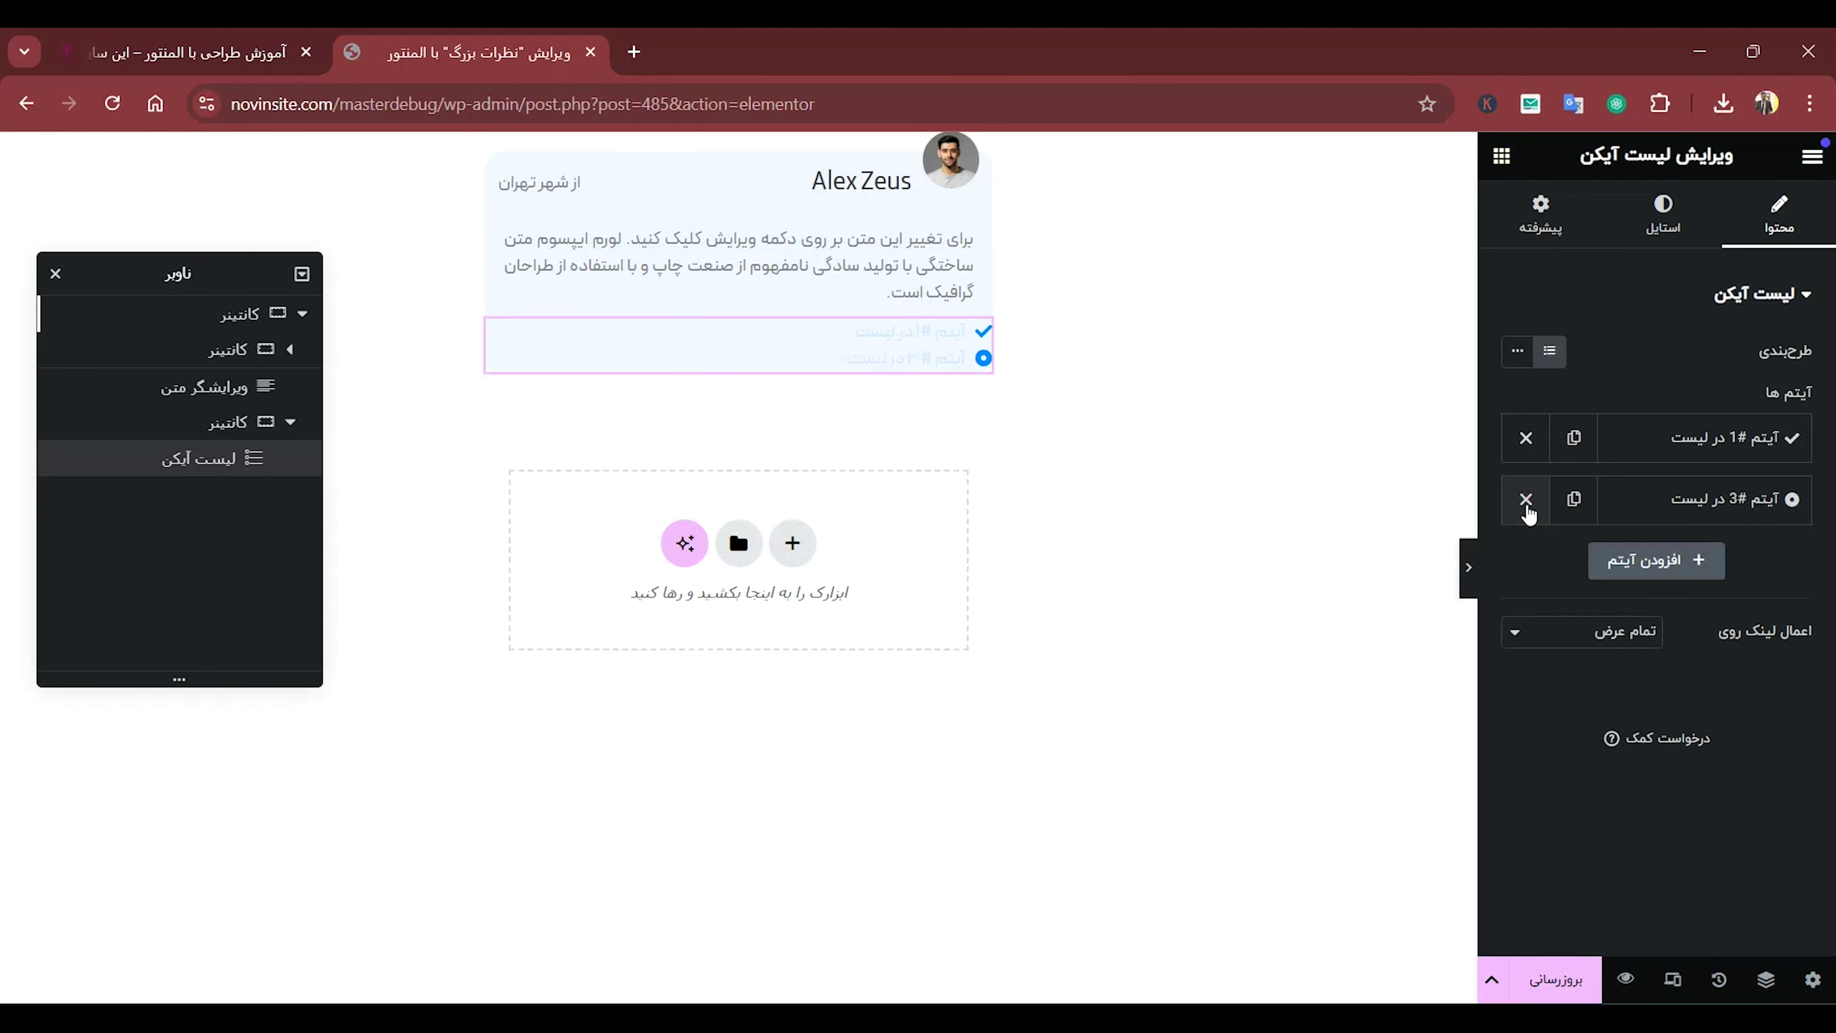
pyautogui.click(1525, 499)
# Replace the remaining list item's icon with the Clock icon from the icon library.
pyautogui.click(1706, 436)
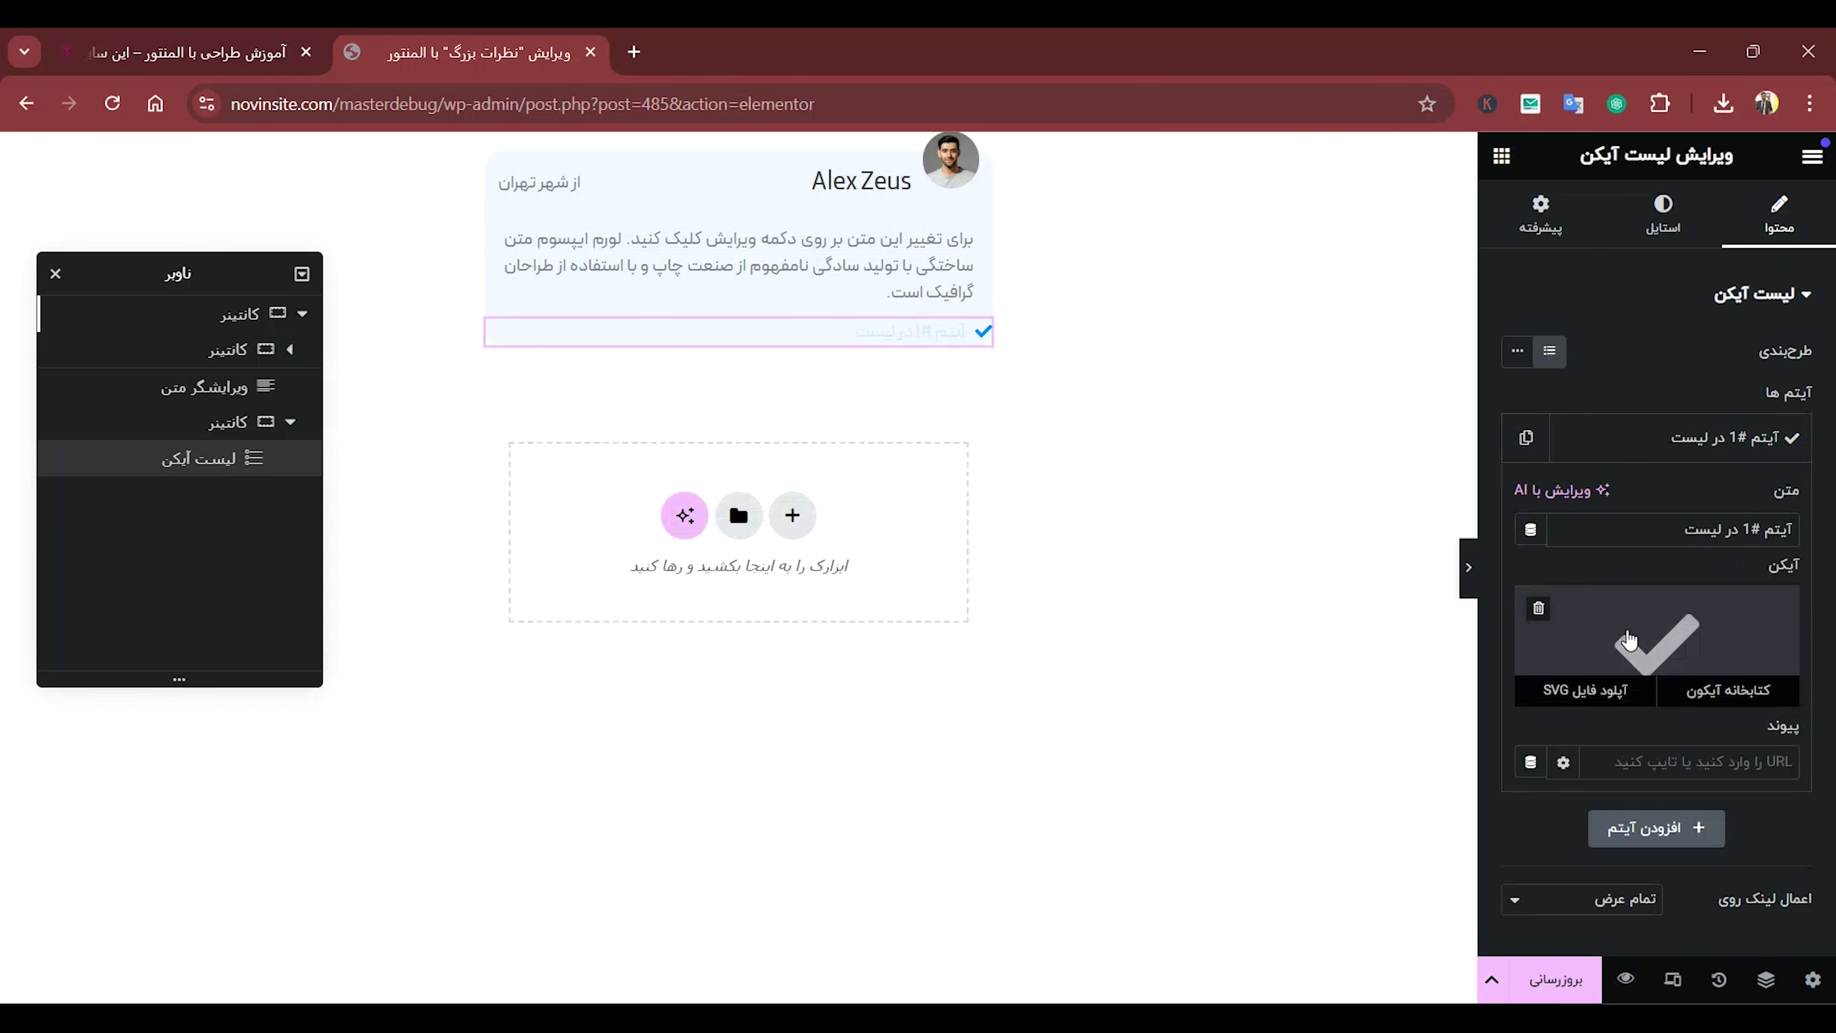
pyautogui.click(1629, 635)
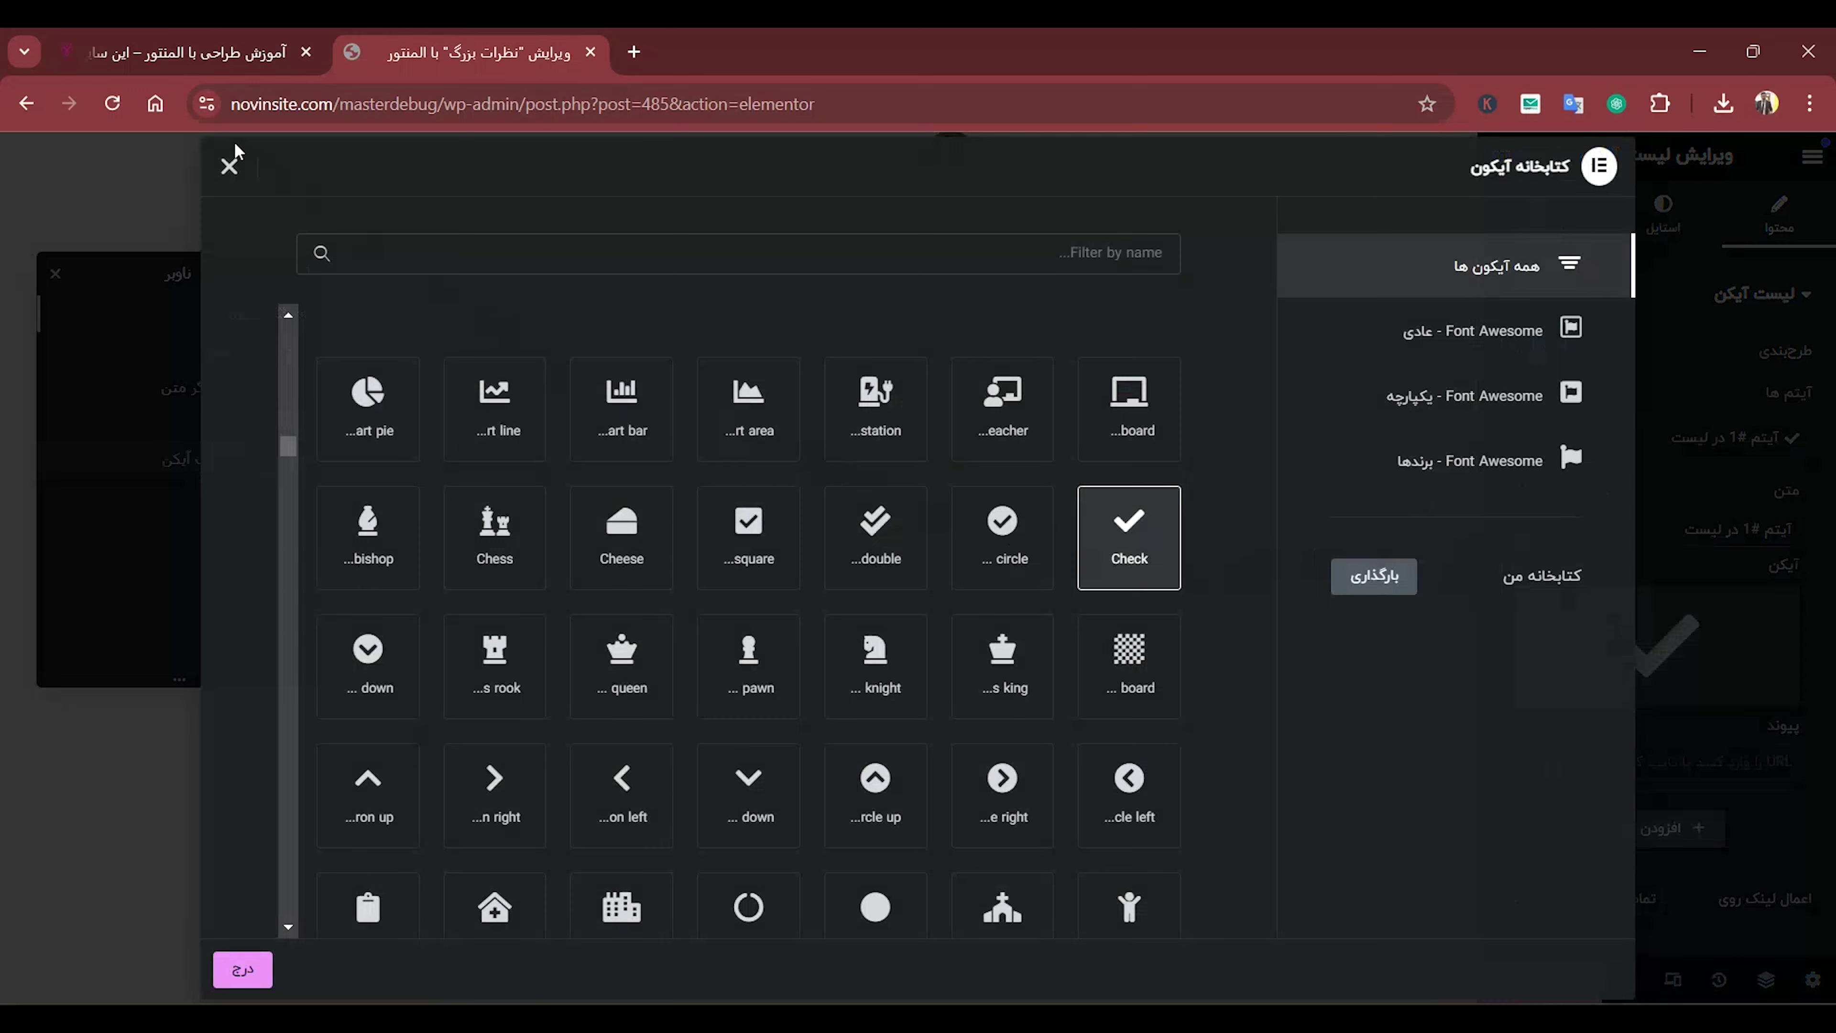
pyautogui.scroll(-5, 474, 514)
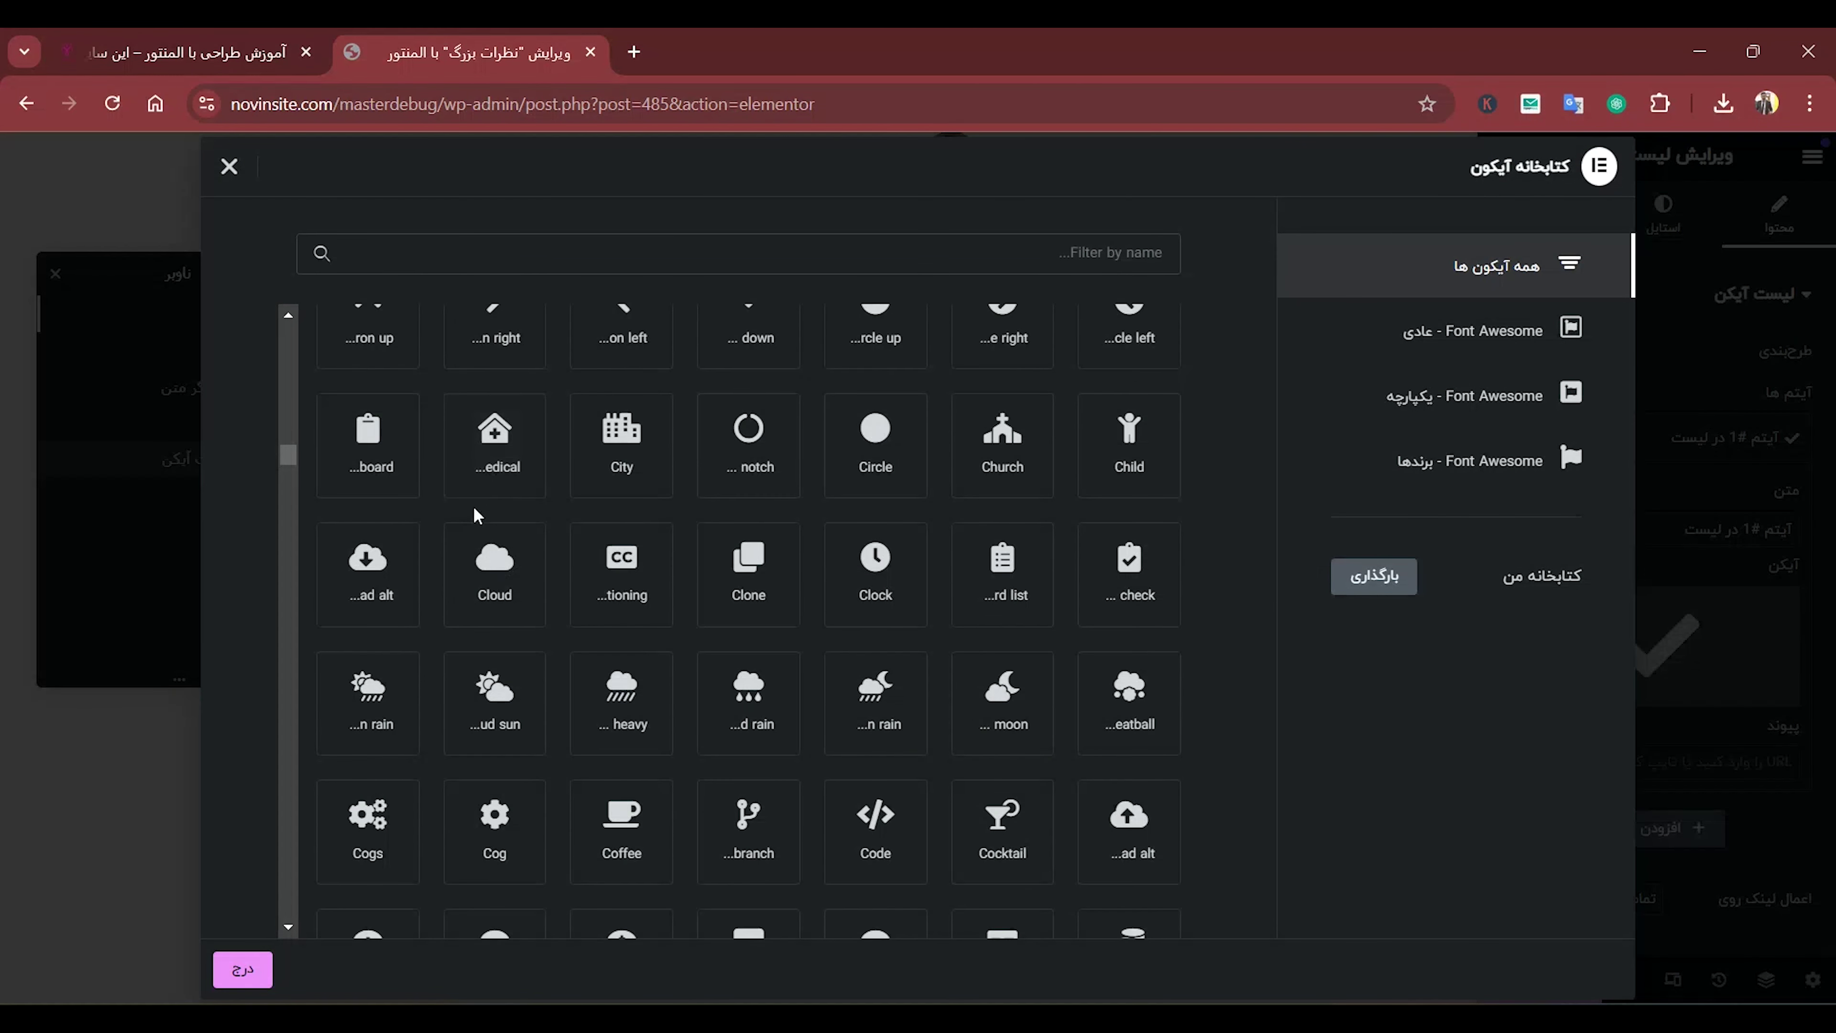
pyautogui.click(843, 576)
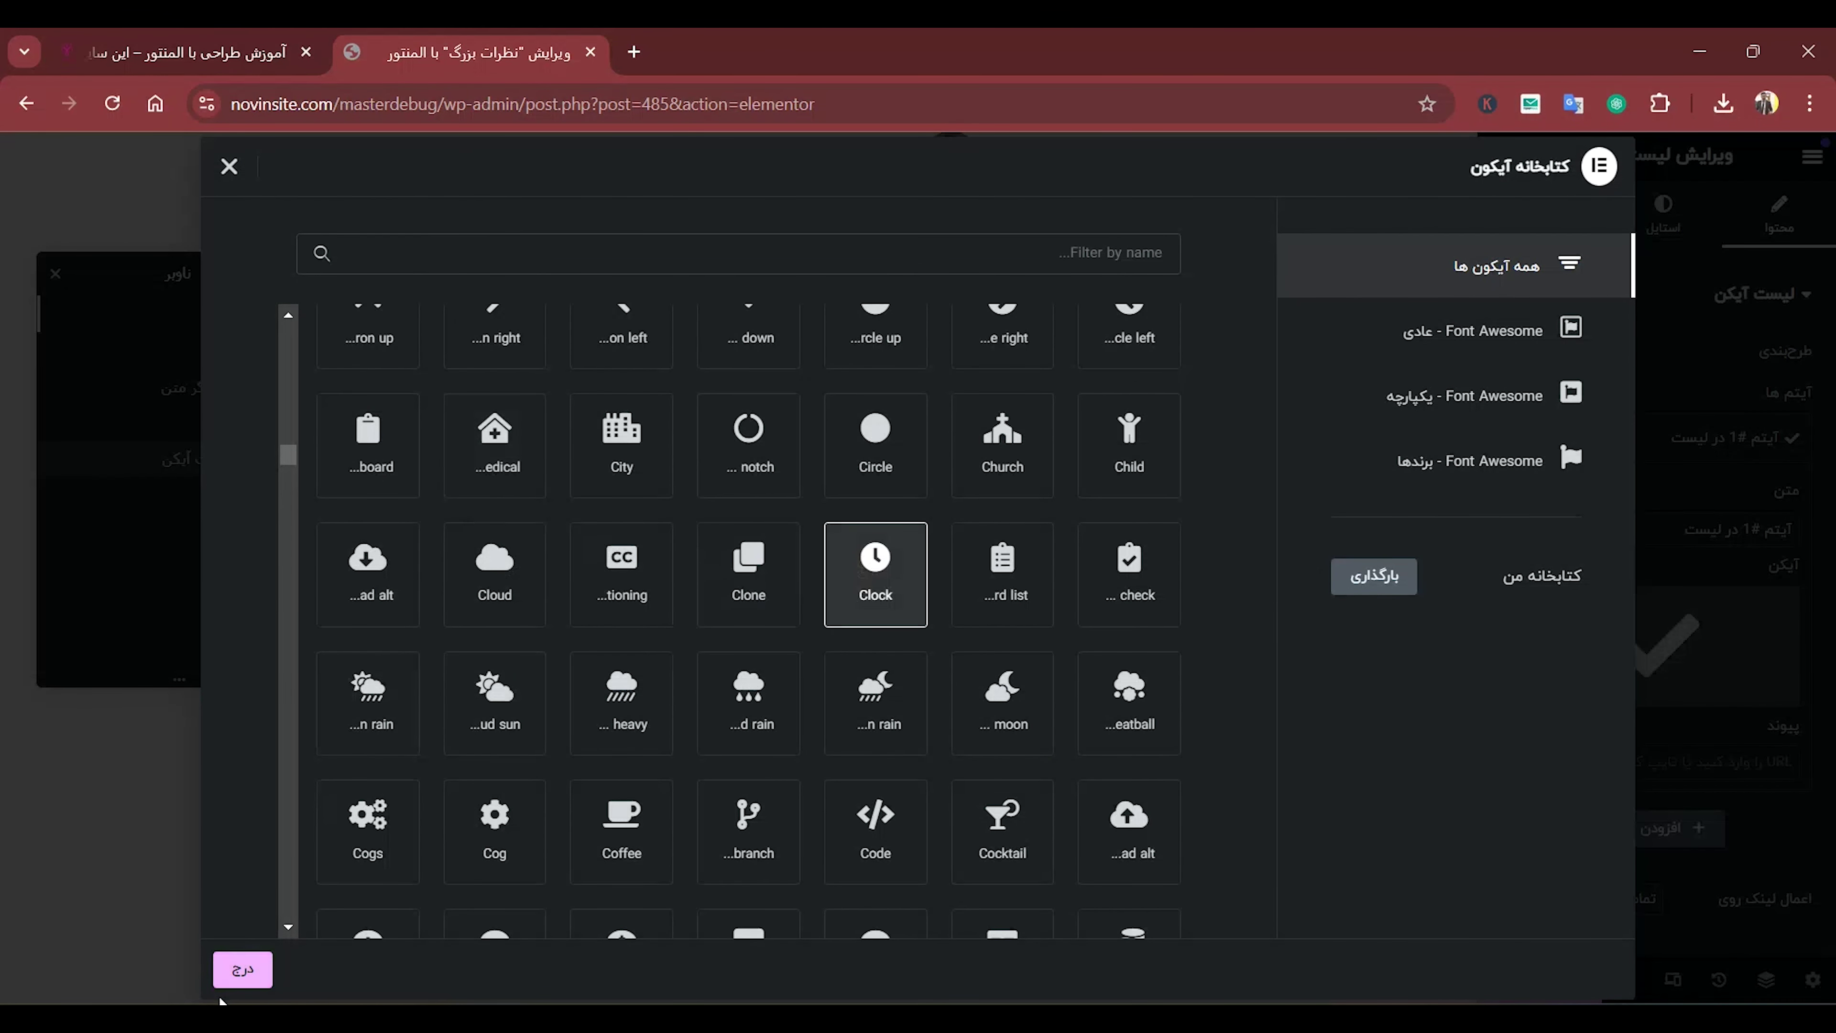
pyautogui.click(240, 971)
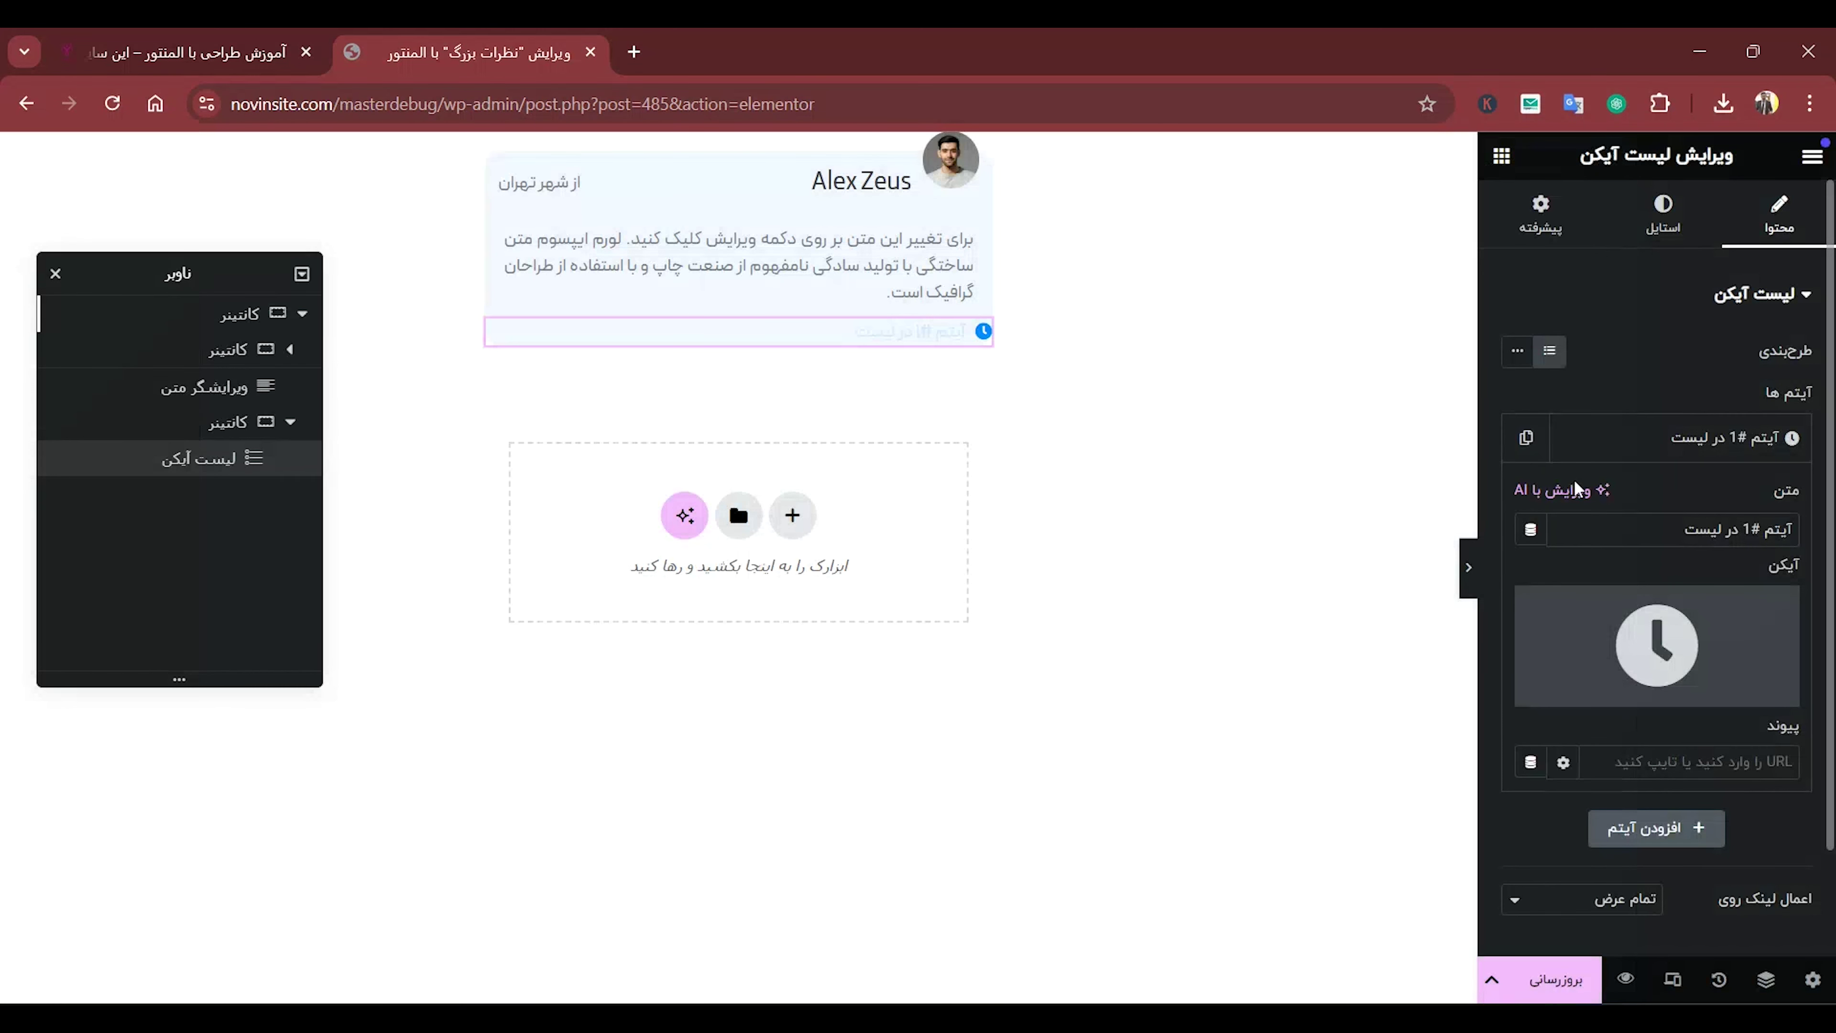
# Try binding the icon list item's text to the post time dynamic tag (زمان نوشته).
pyautogui.click(1531, 529)
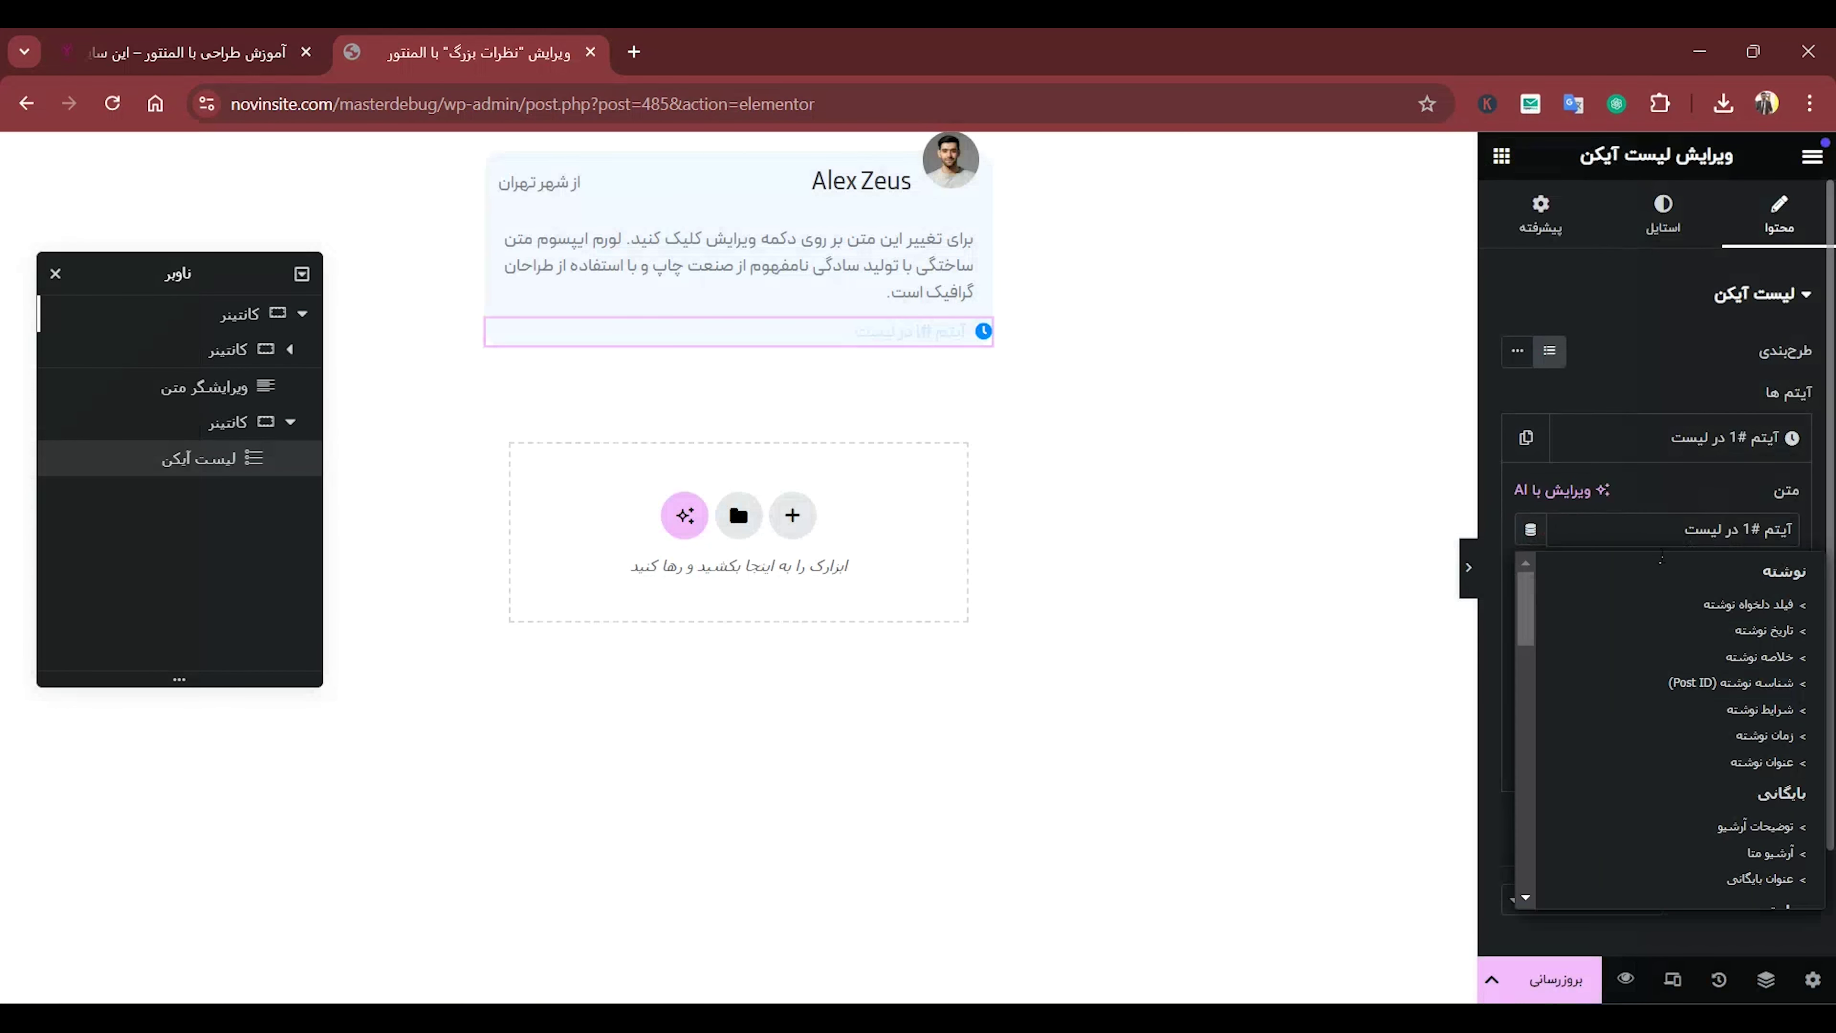
pyautogui.scroll(-2, 1760, 636)
pyautogui.scroll(-3, 1760, 636)
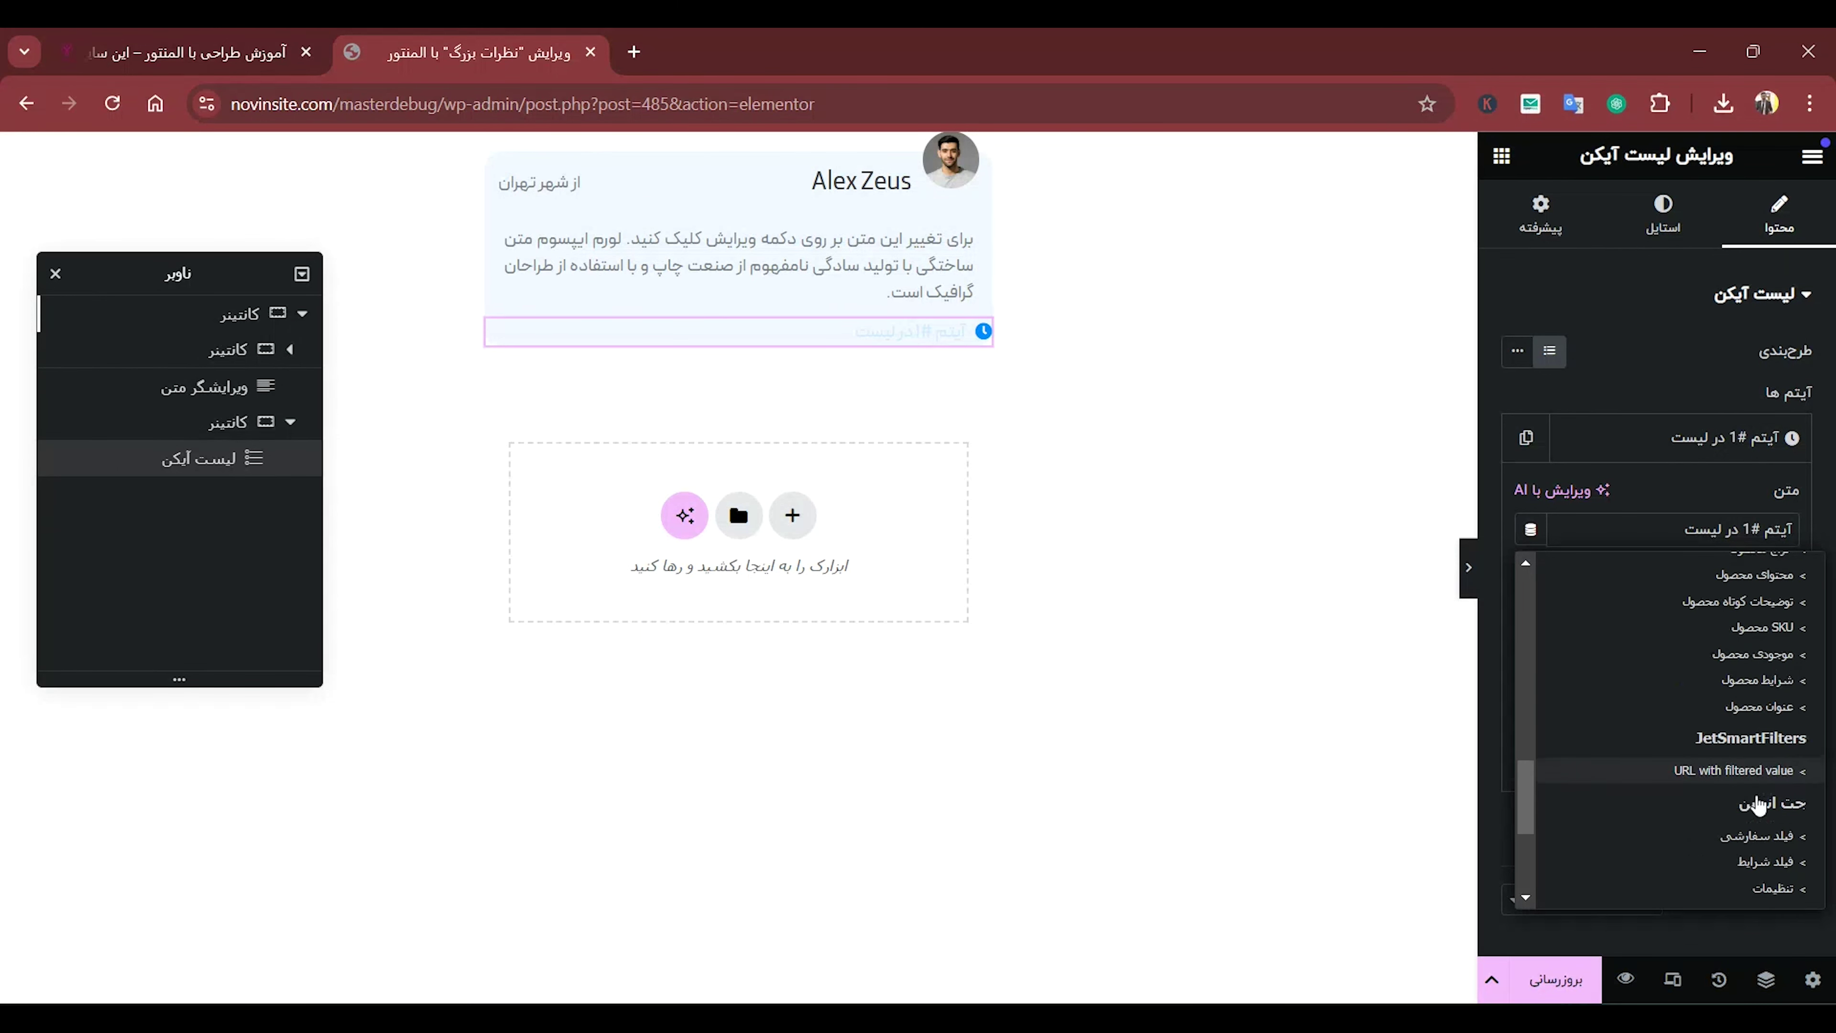
pyautogui.scroll(2, 1753, 796)
pyautogui.moveTo(1527, 787); pyautogui.dragTo(1527, 882)
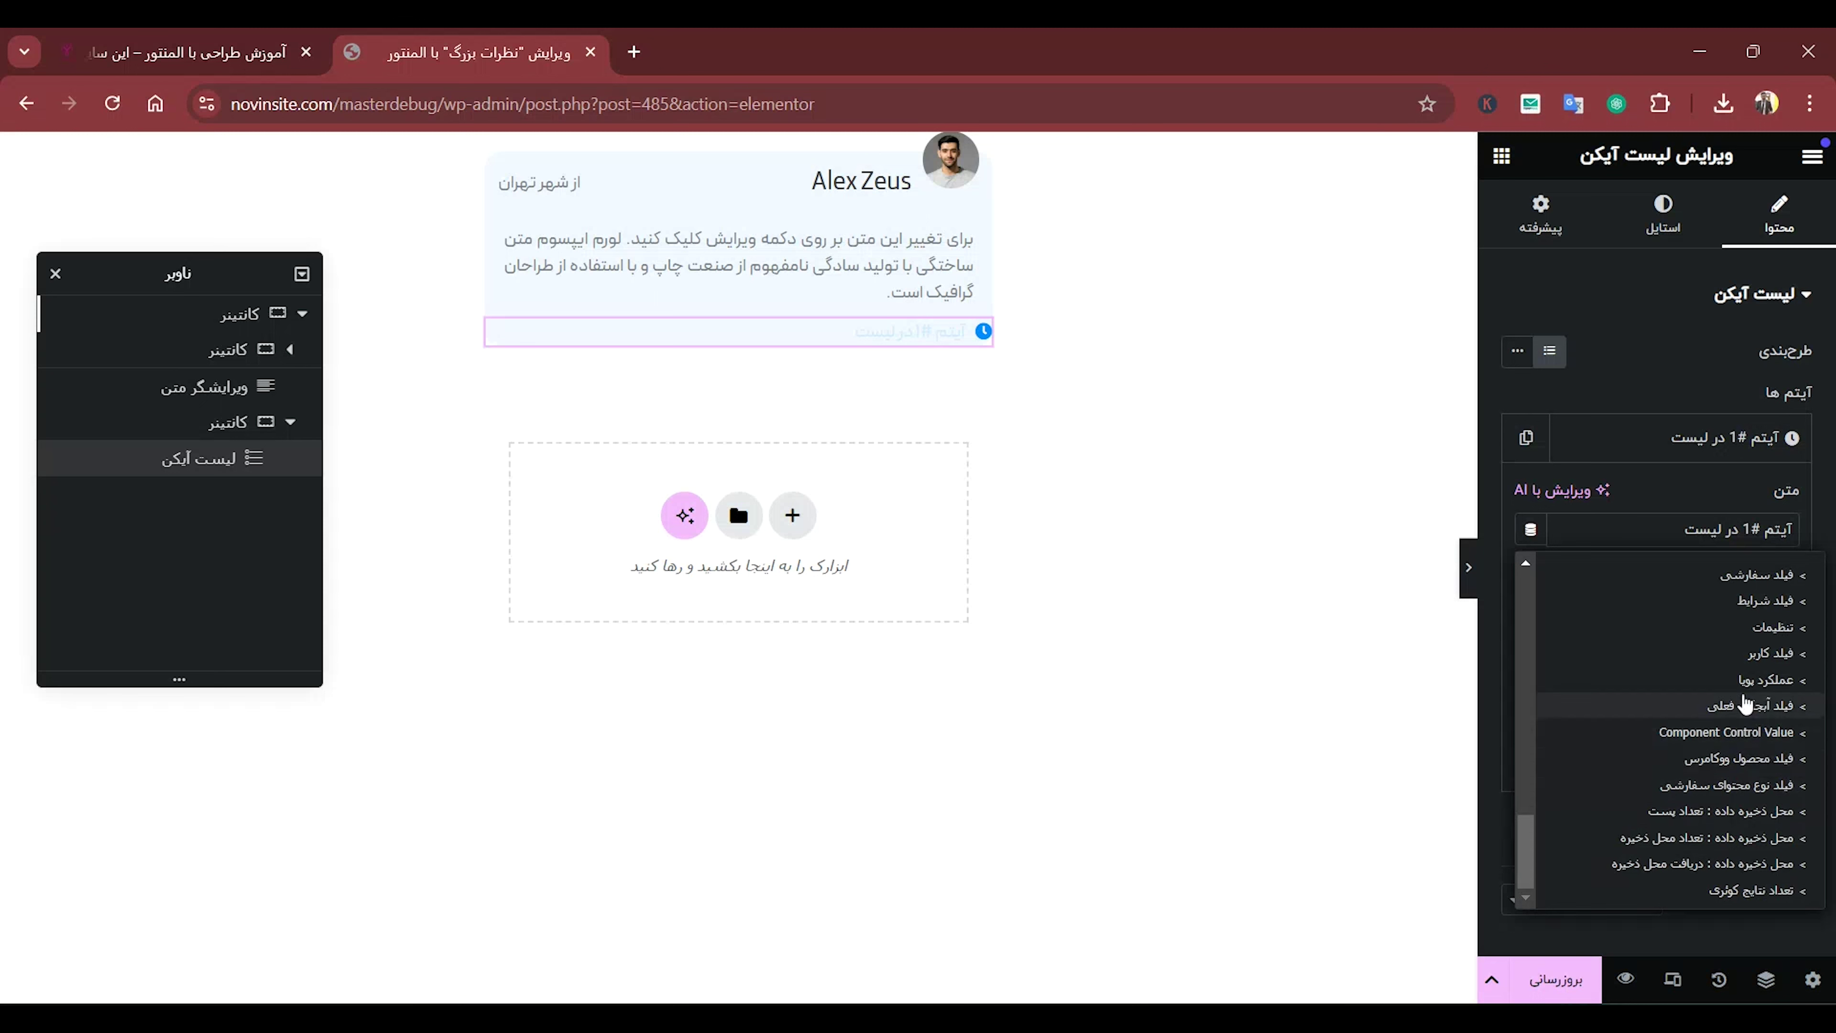
pyautogui.scroll(4, 1764, 724)
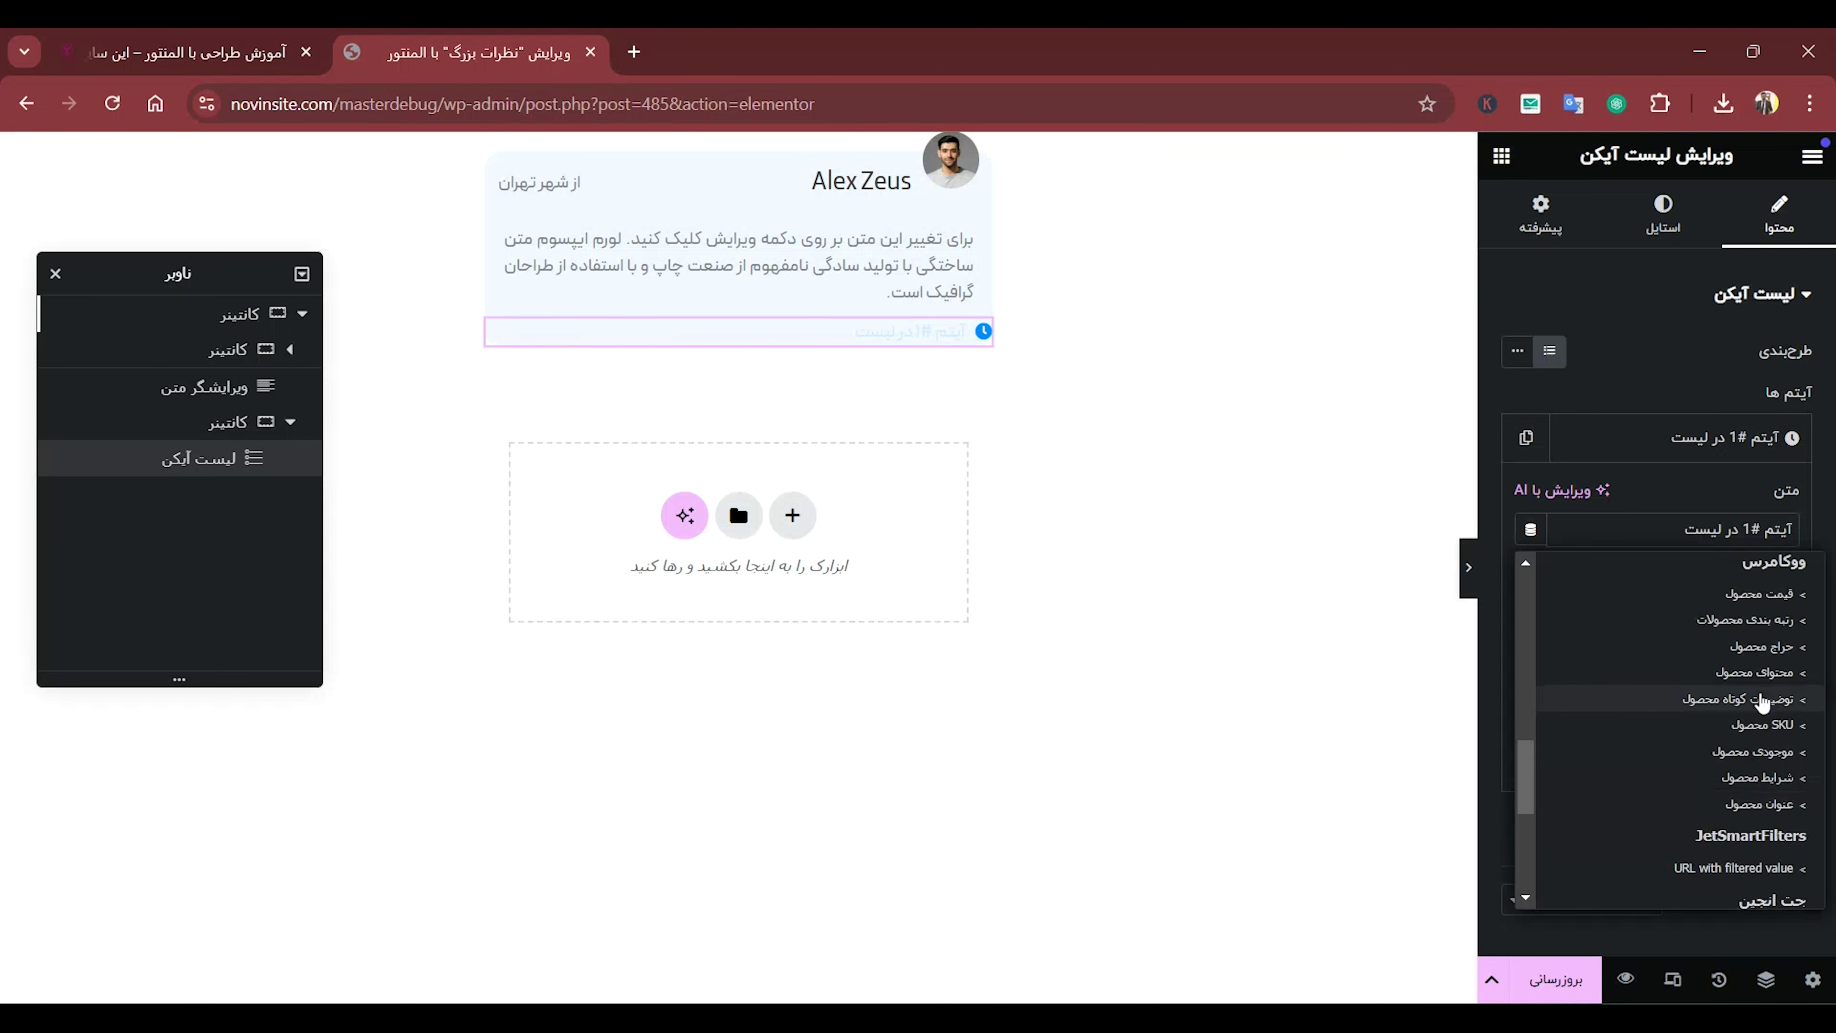
pyautogui.scroll(3, 1734, 673)
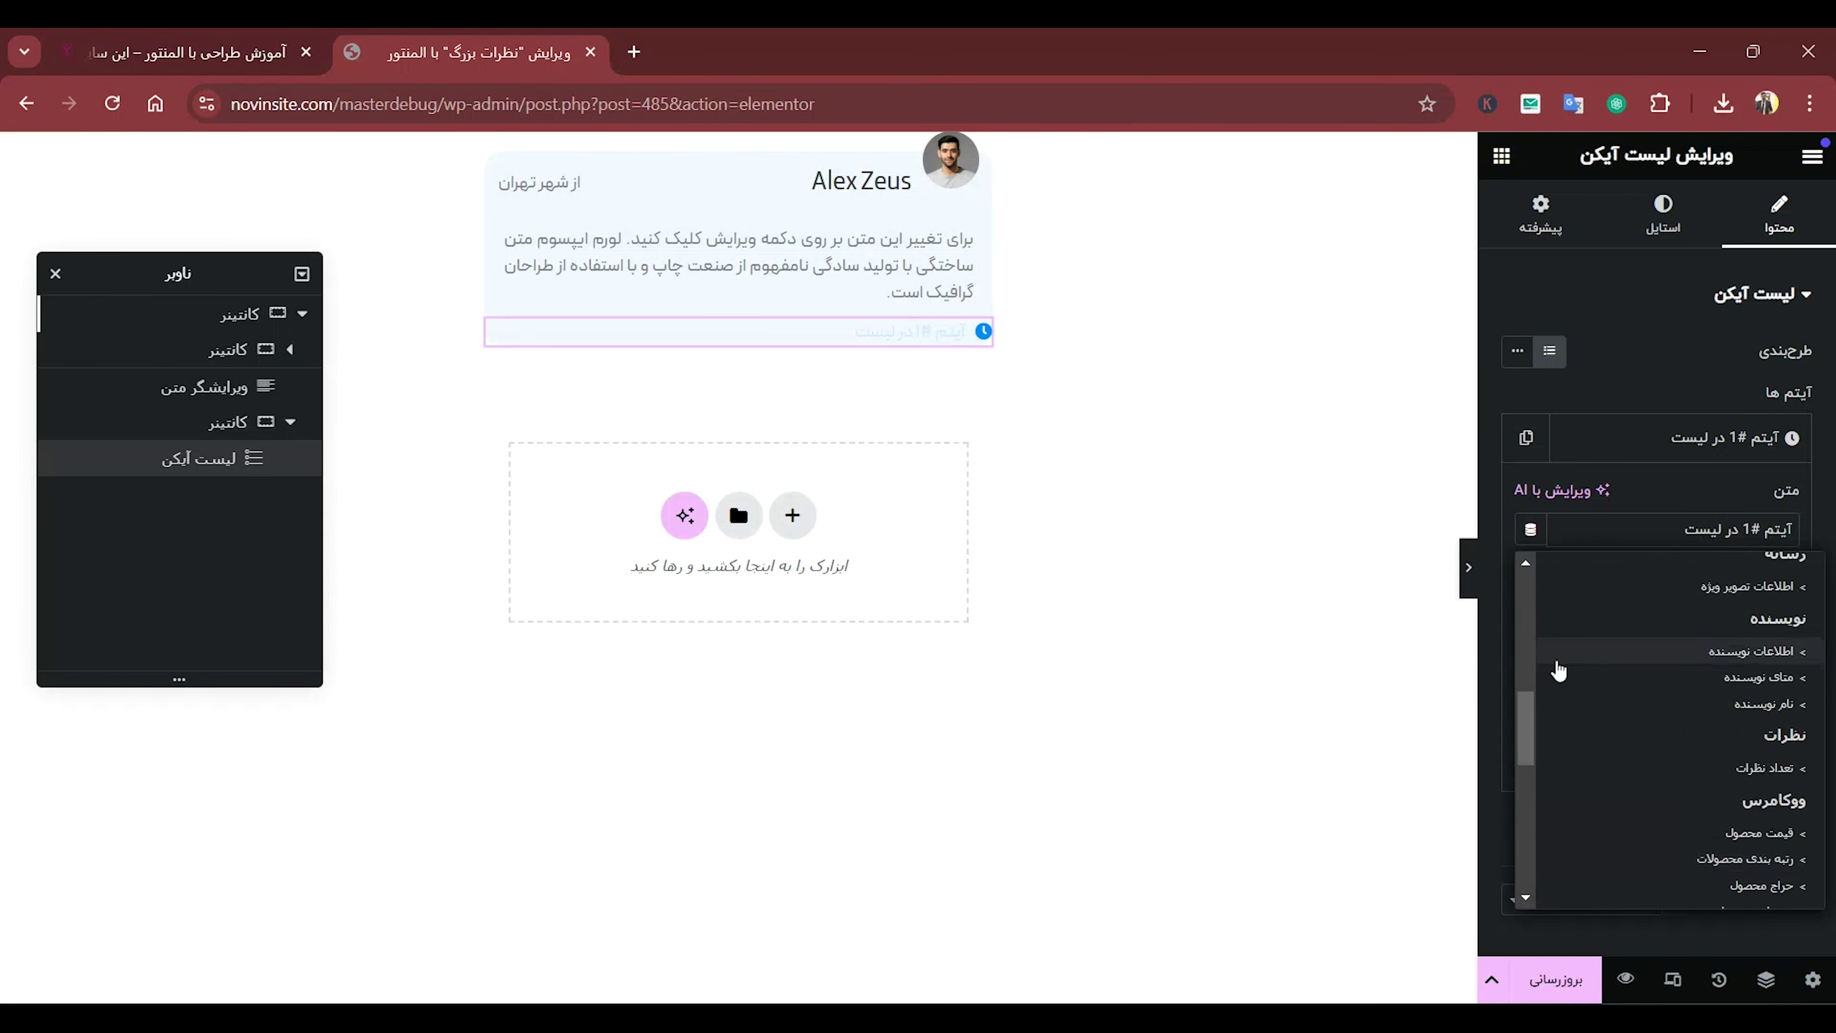
pyautogui.moveTo(1524, 725); pyautogui.dragTo(1544, 638)
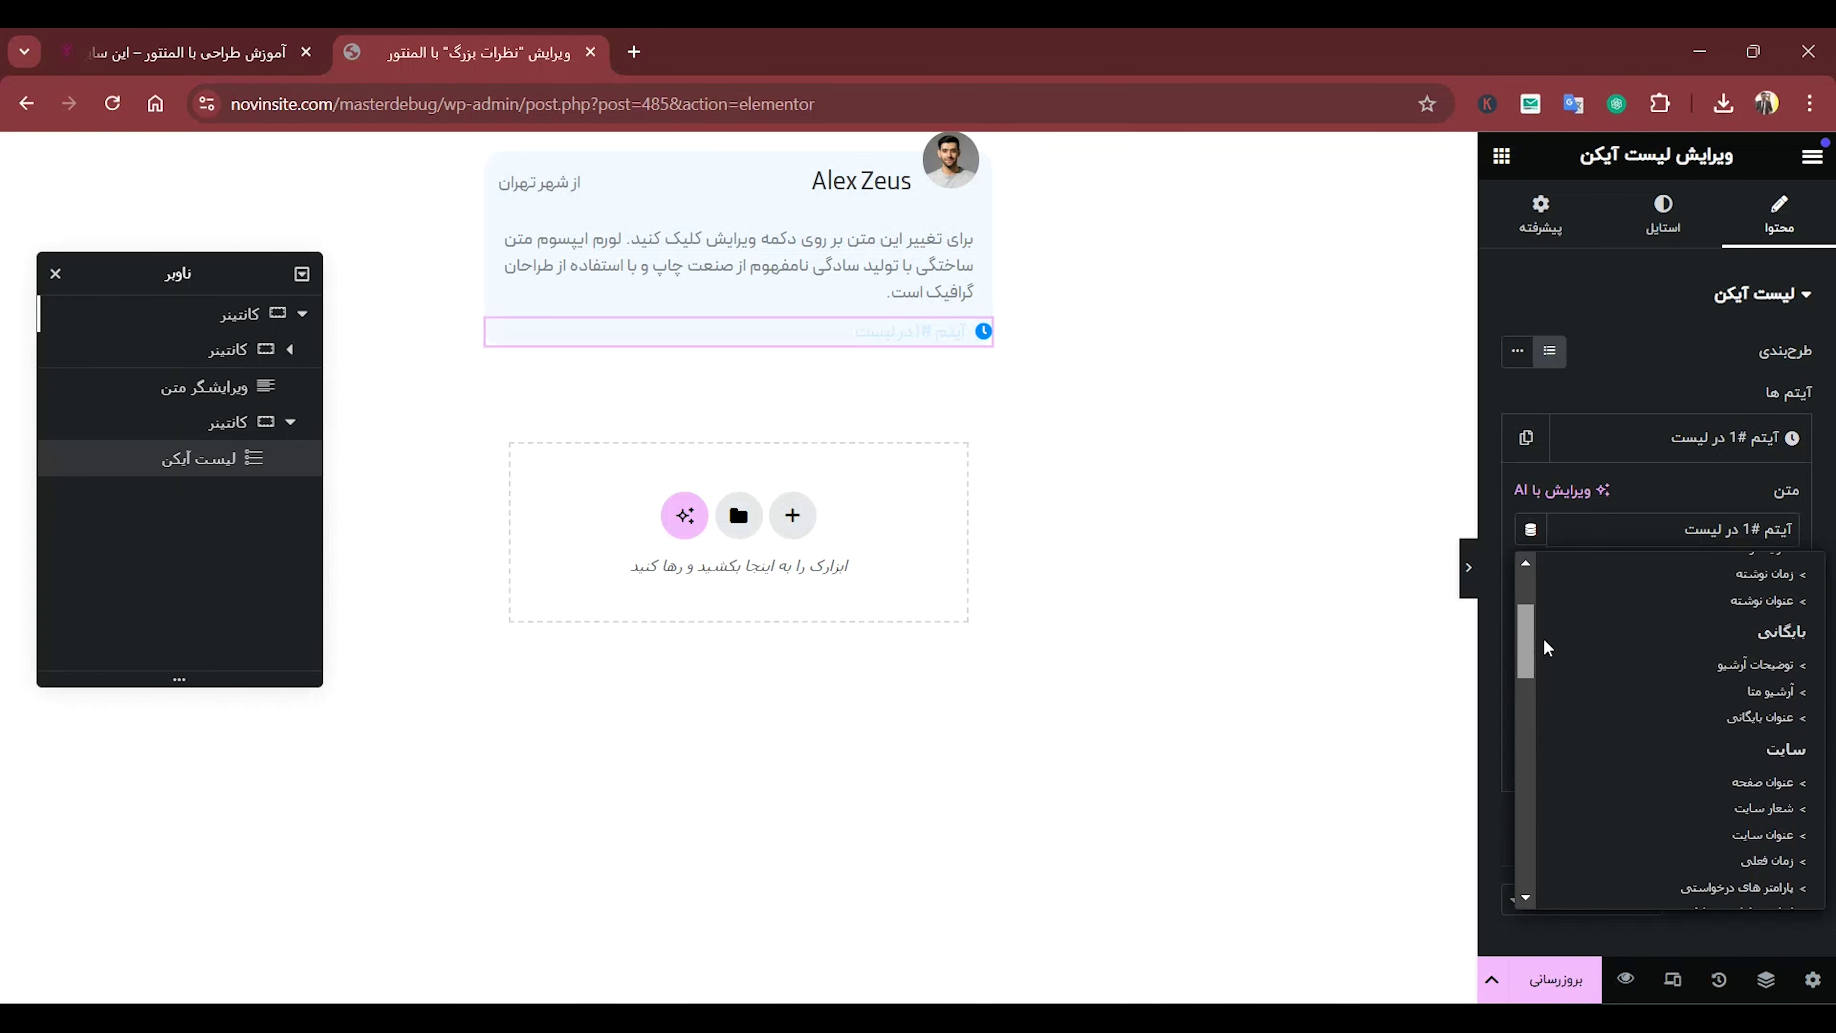
pyautogui.scroll(2, 1546, 624)
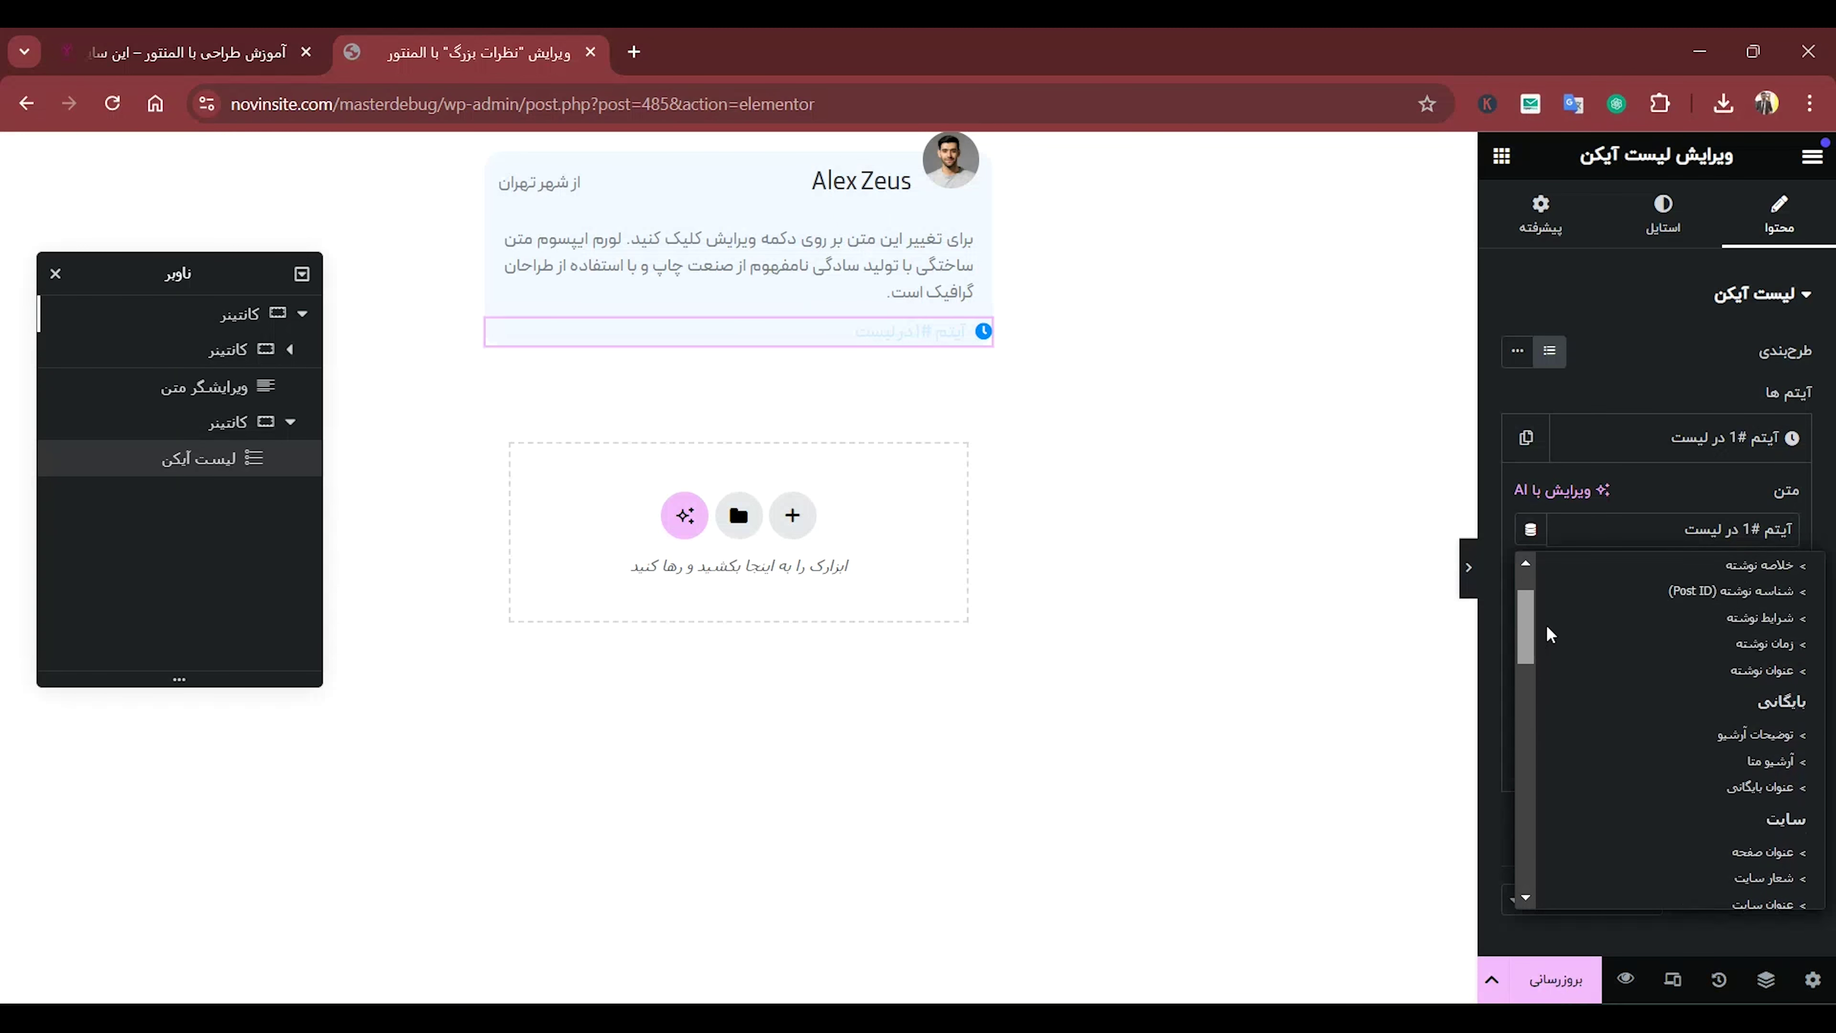
pyautogui.click(1729, 645)
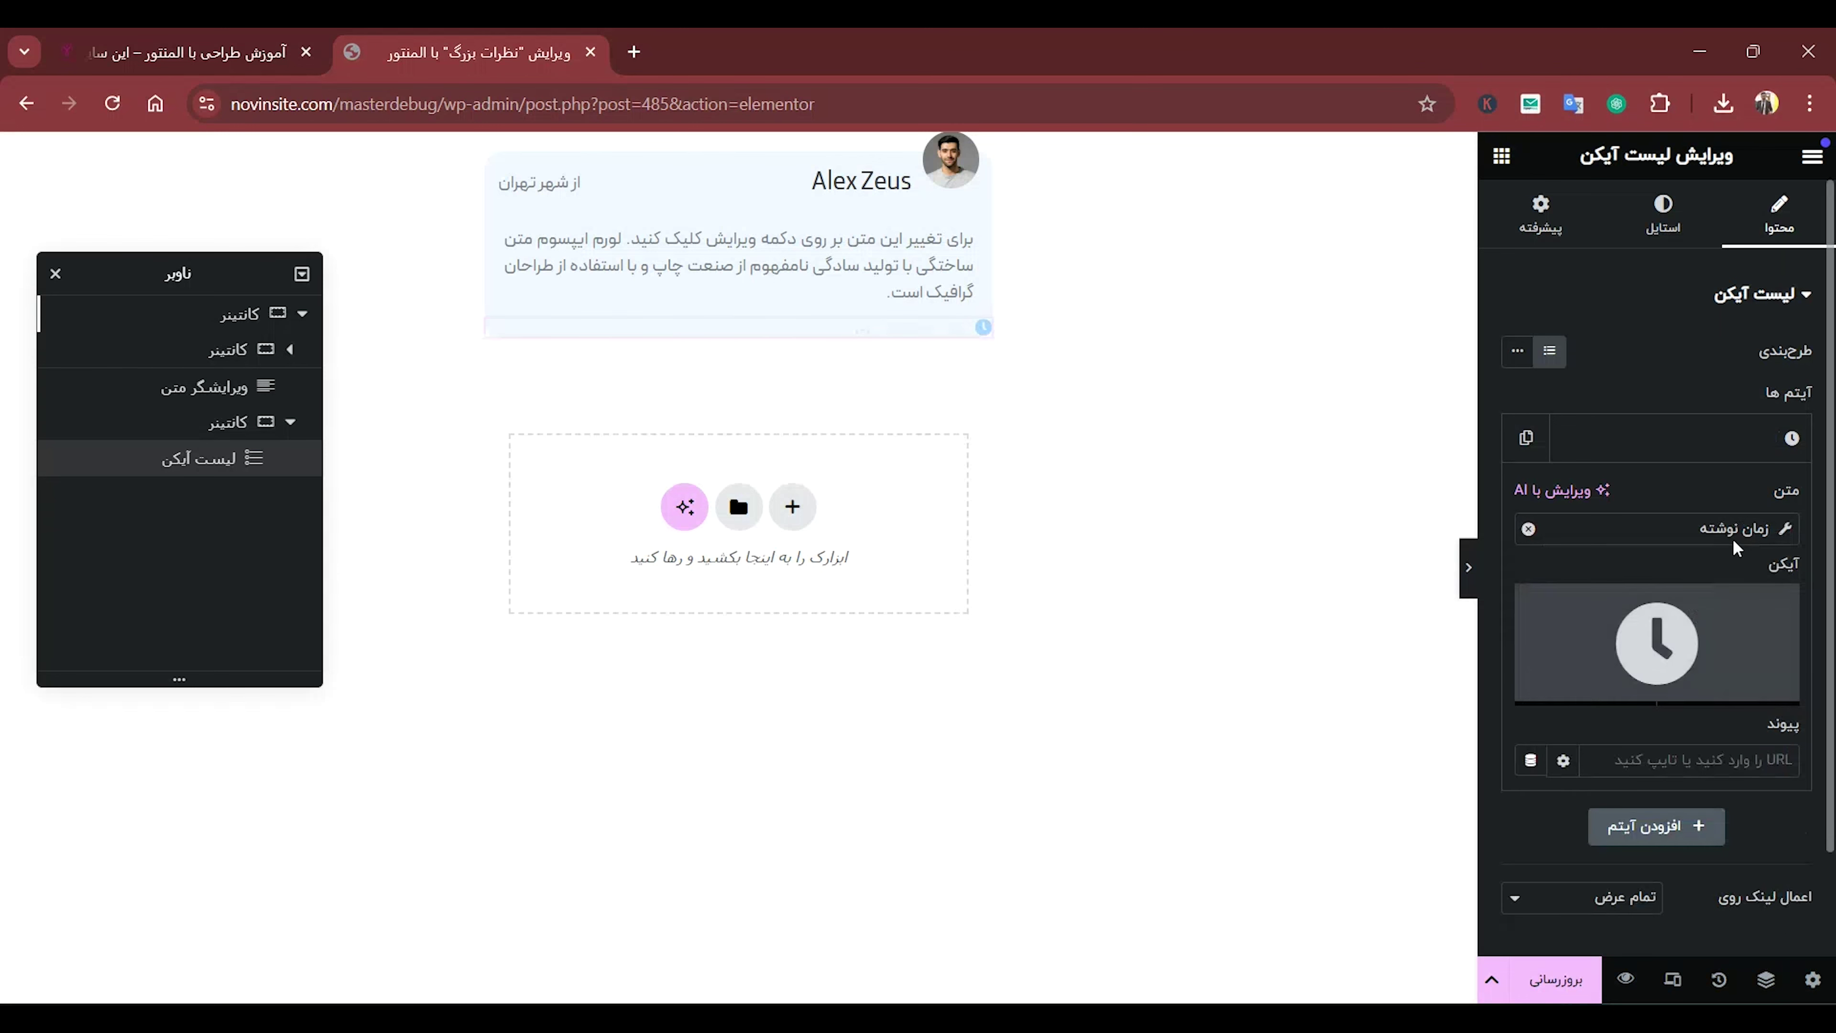
# Check the post time tag's type and format options, and remove the tag from the list item's text.
pyautogui.click(1785, 529)
pyautogui.click(1606, 638)
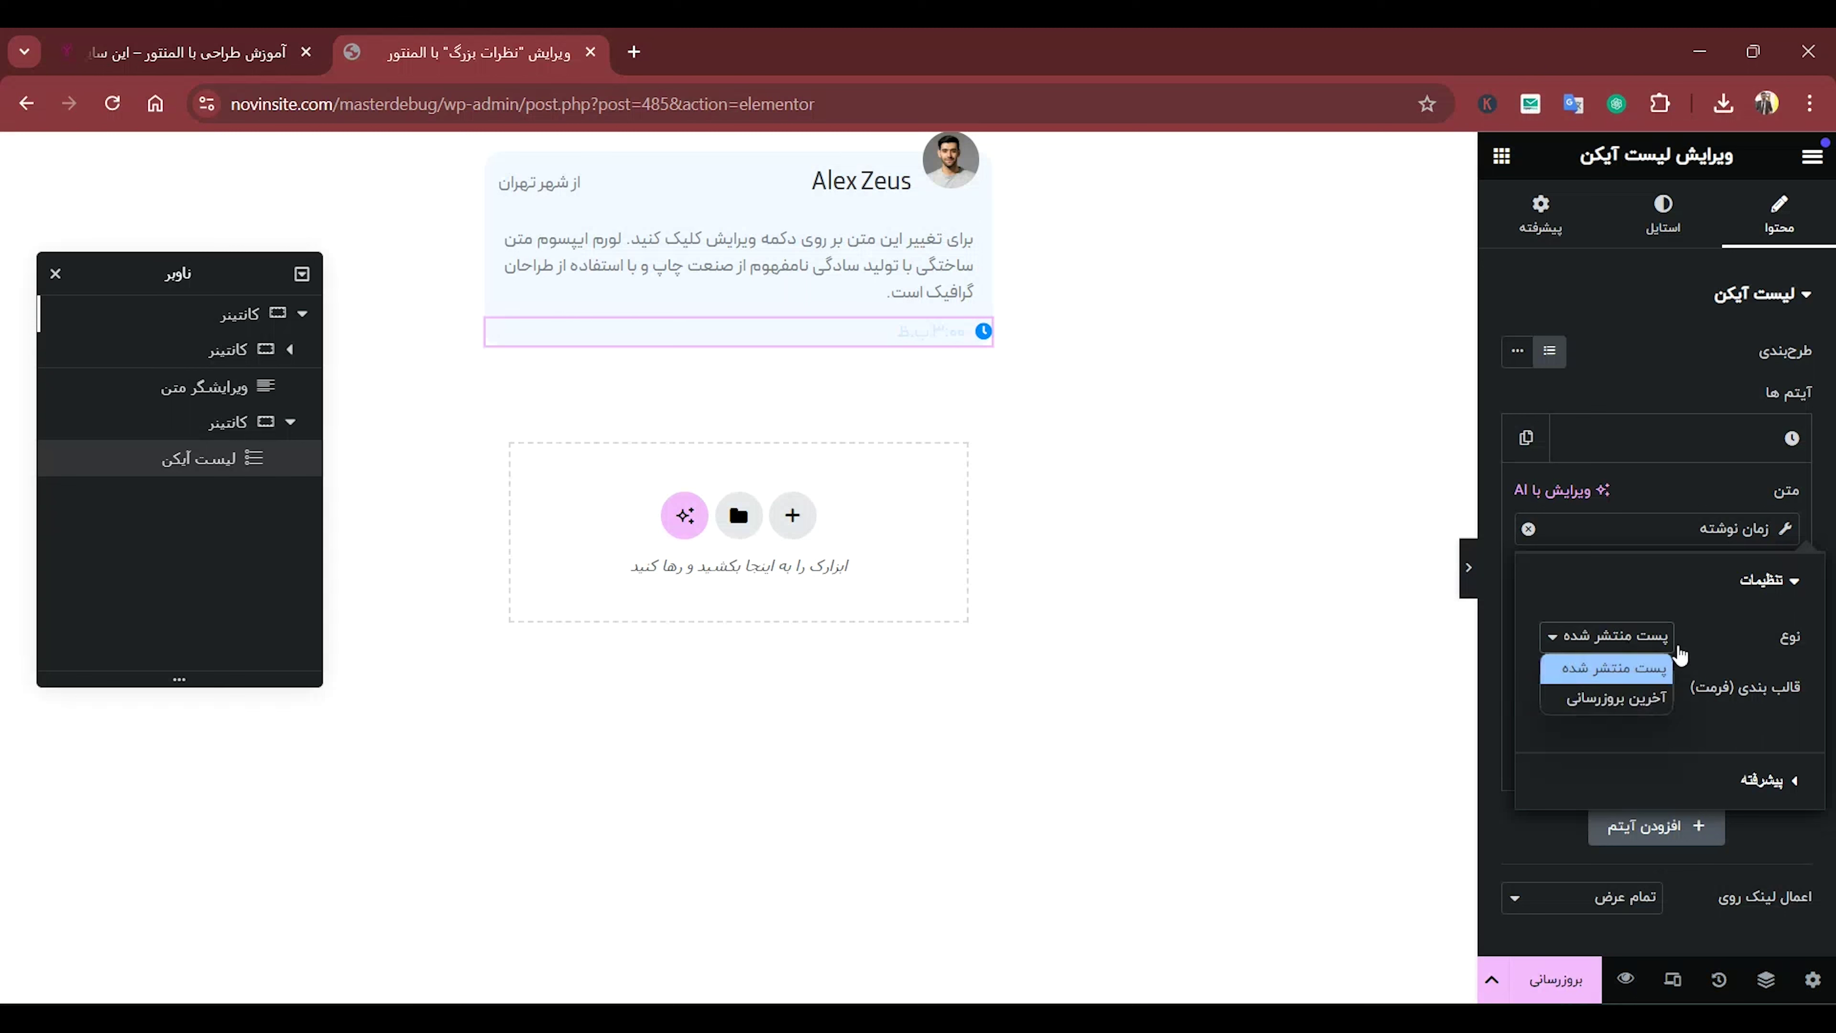
pyautogui.click(1635, 666)
pyautogui.click(1606, 687)
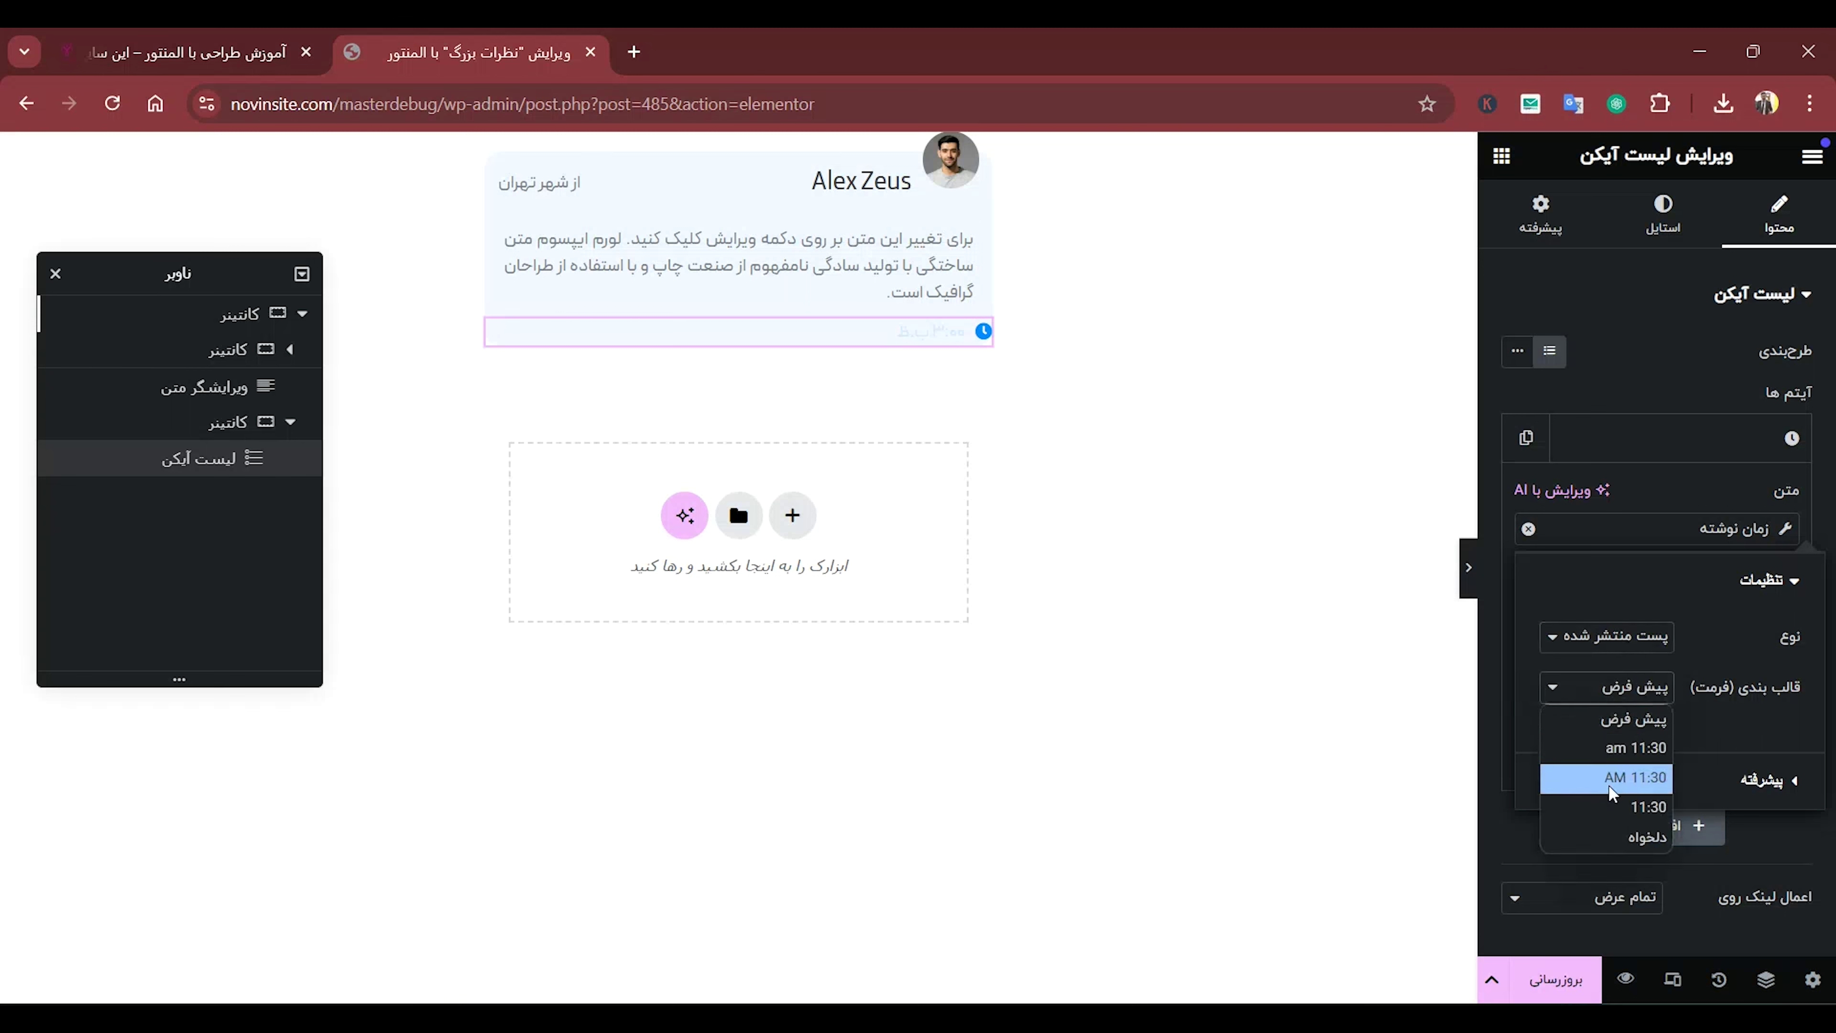
pyautogui.click(1612, 838)
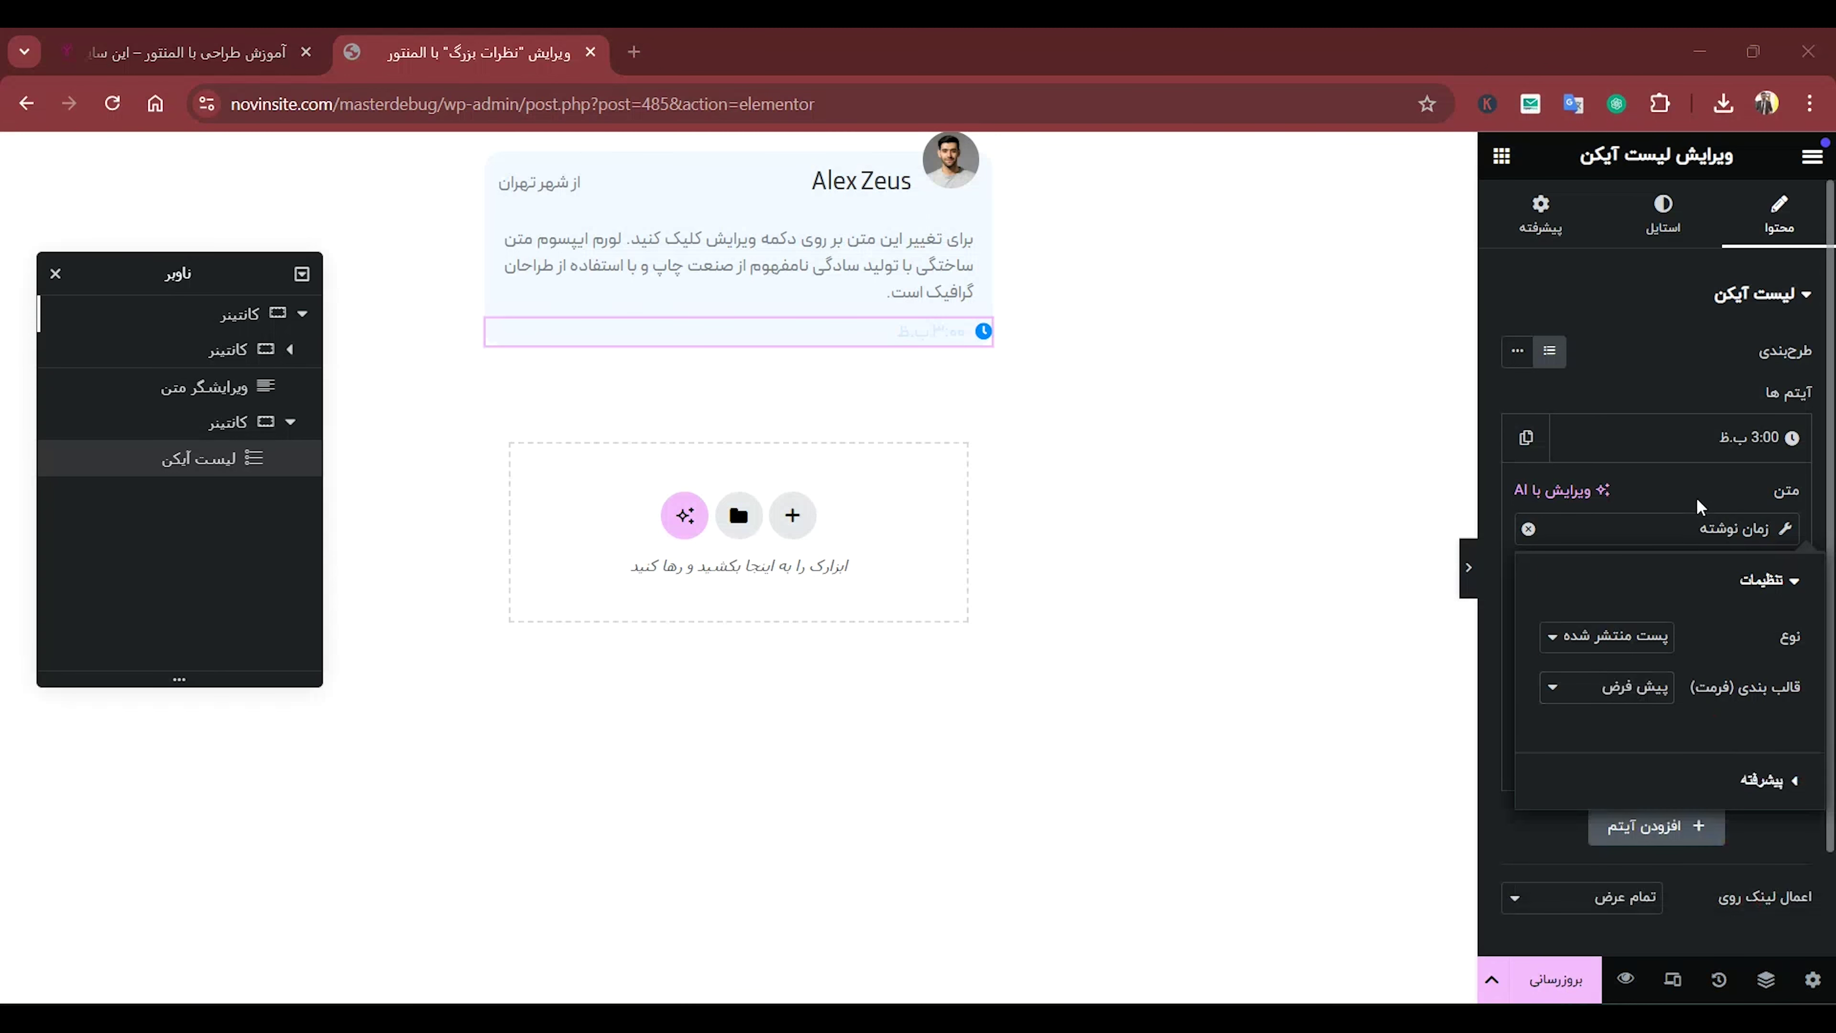
pyautogui.click(1528, 529)
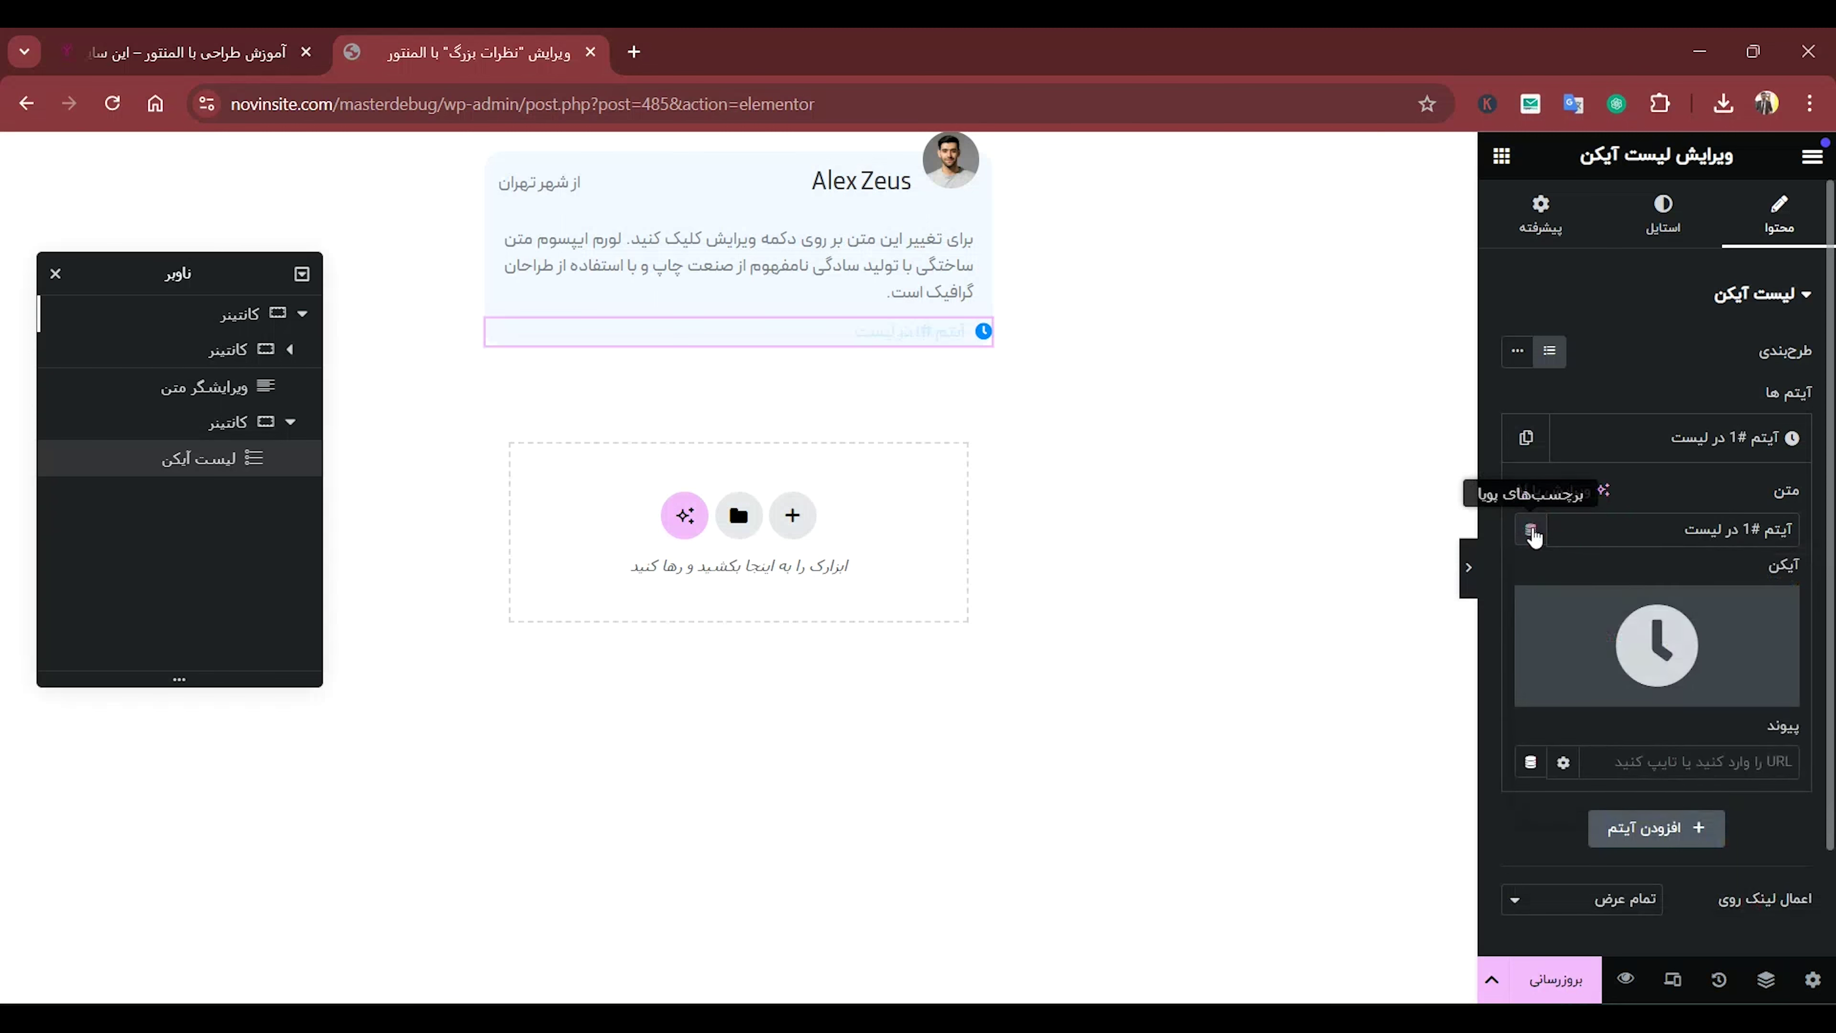
# Bind the list item's text to تاریخ نوشته with type پست منتشر شده and the human-readable format (قابل خواندن توسط انسان).
pyautogui.click(1531, 529)
pyautogui.click(1750, 631)
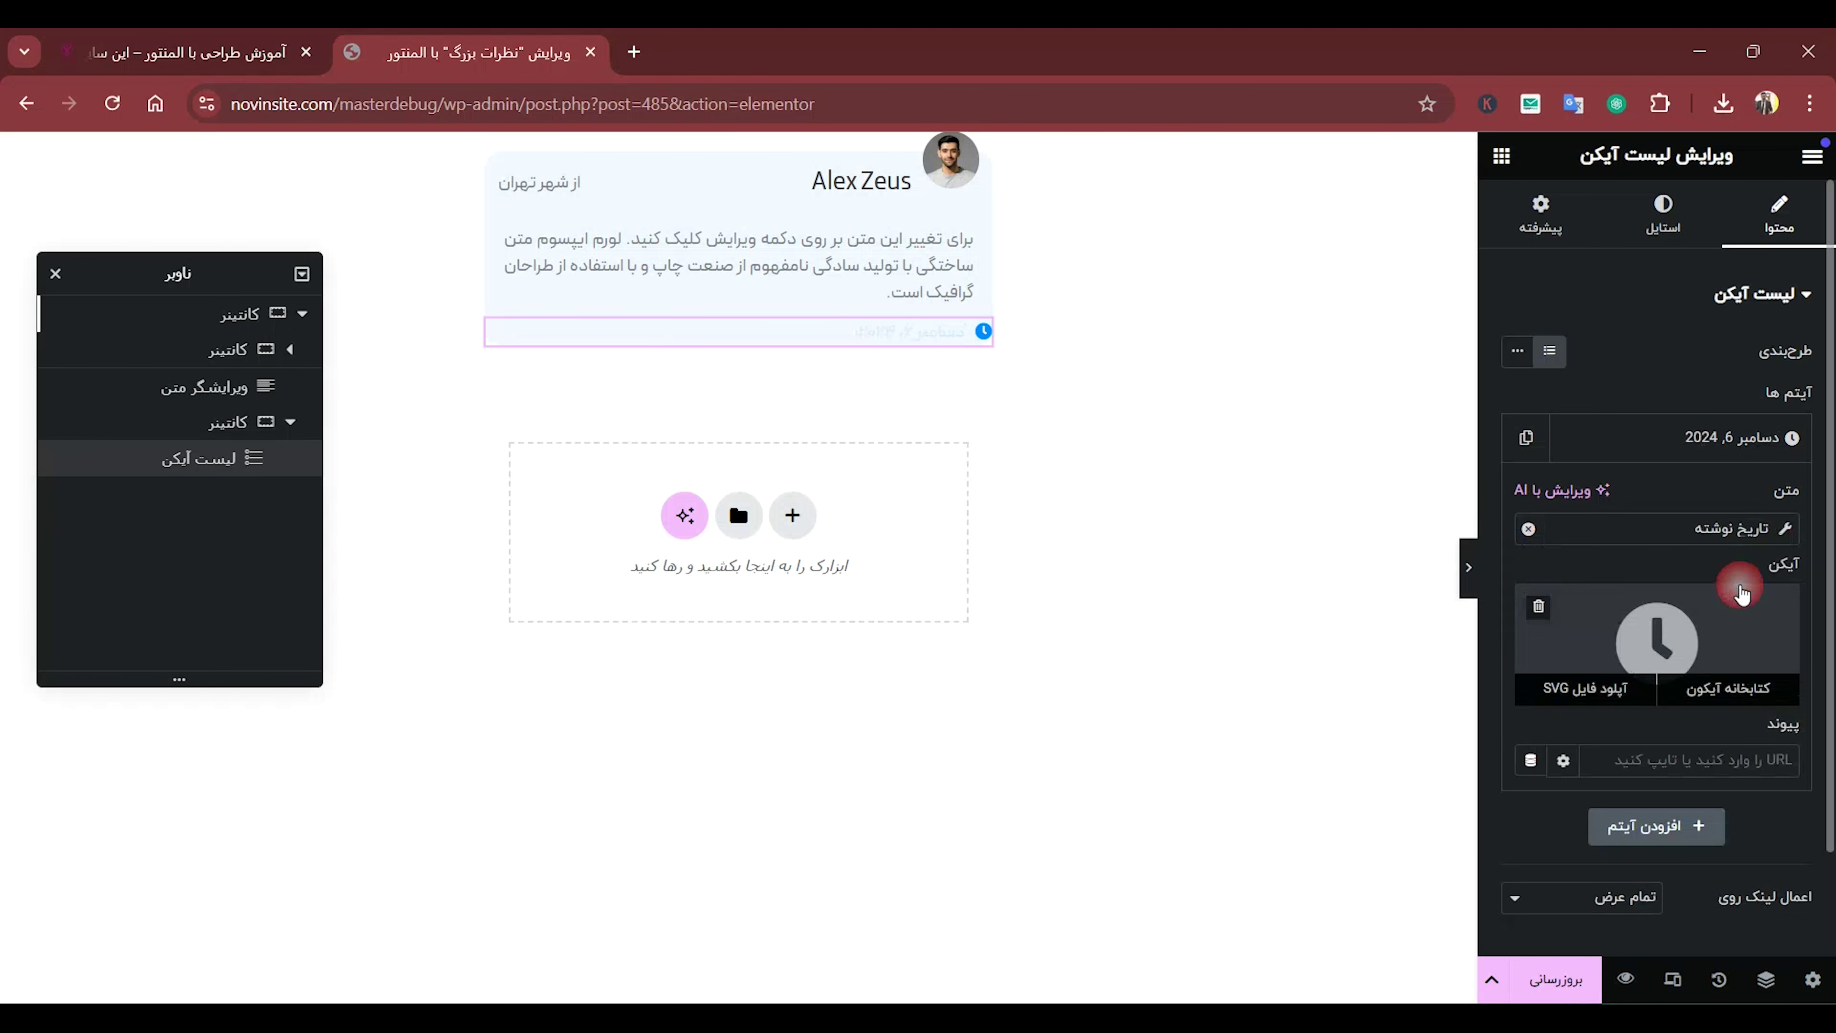
pyautogui.click(1786, 530)
pyautogui.click(1655, 640)
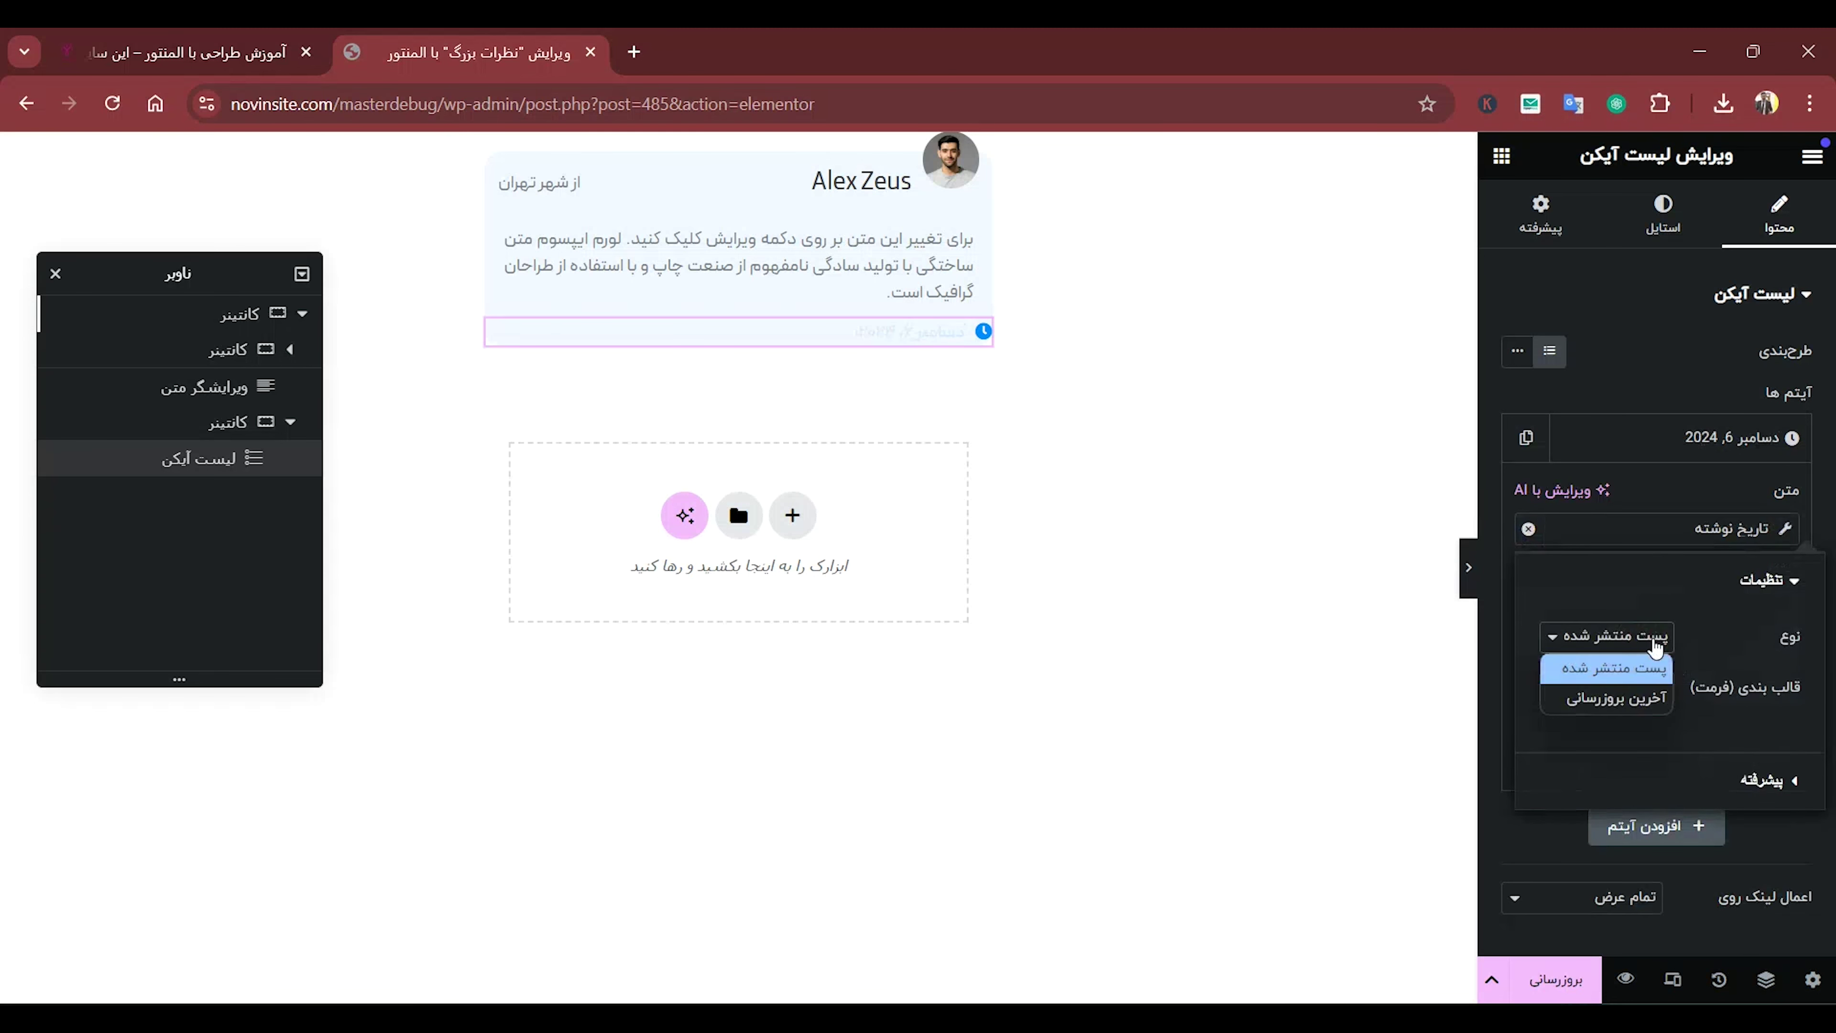
pyautogui.click(1655, 643)
pyautogui.click(1644, 689)
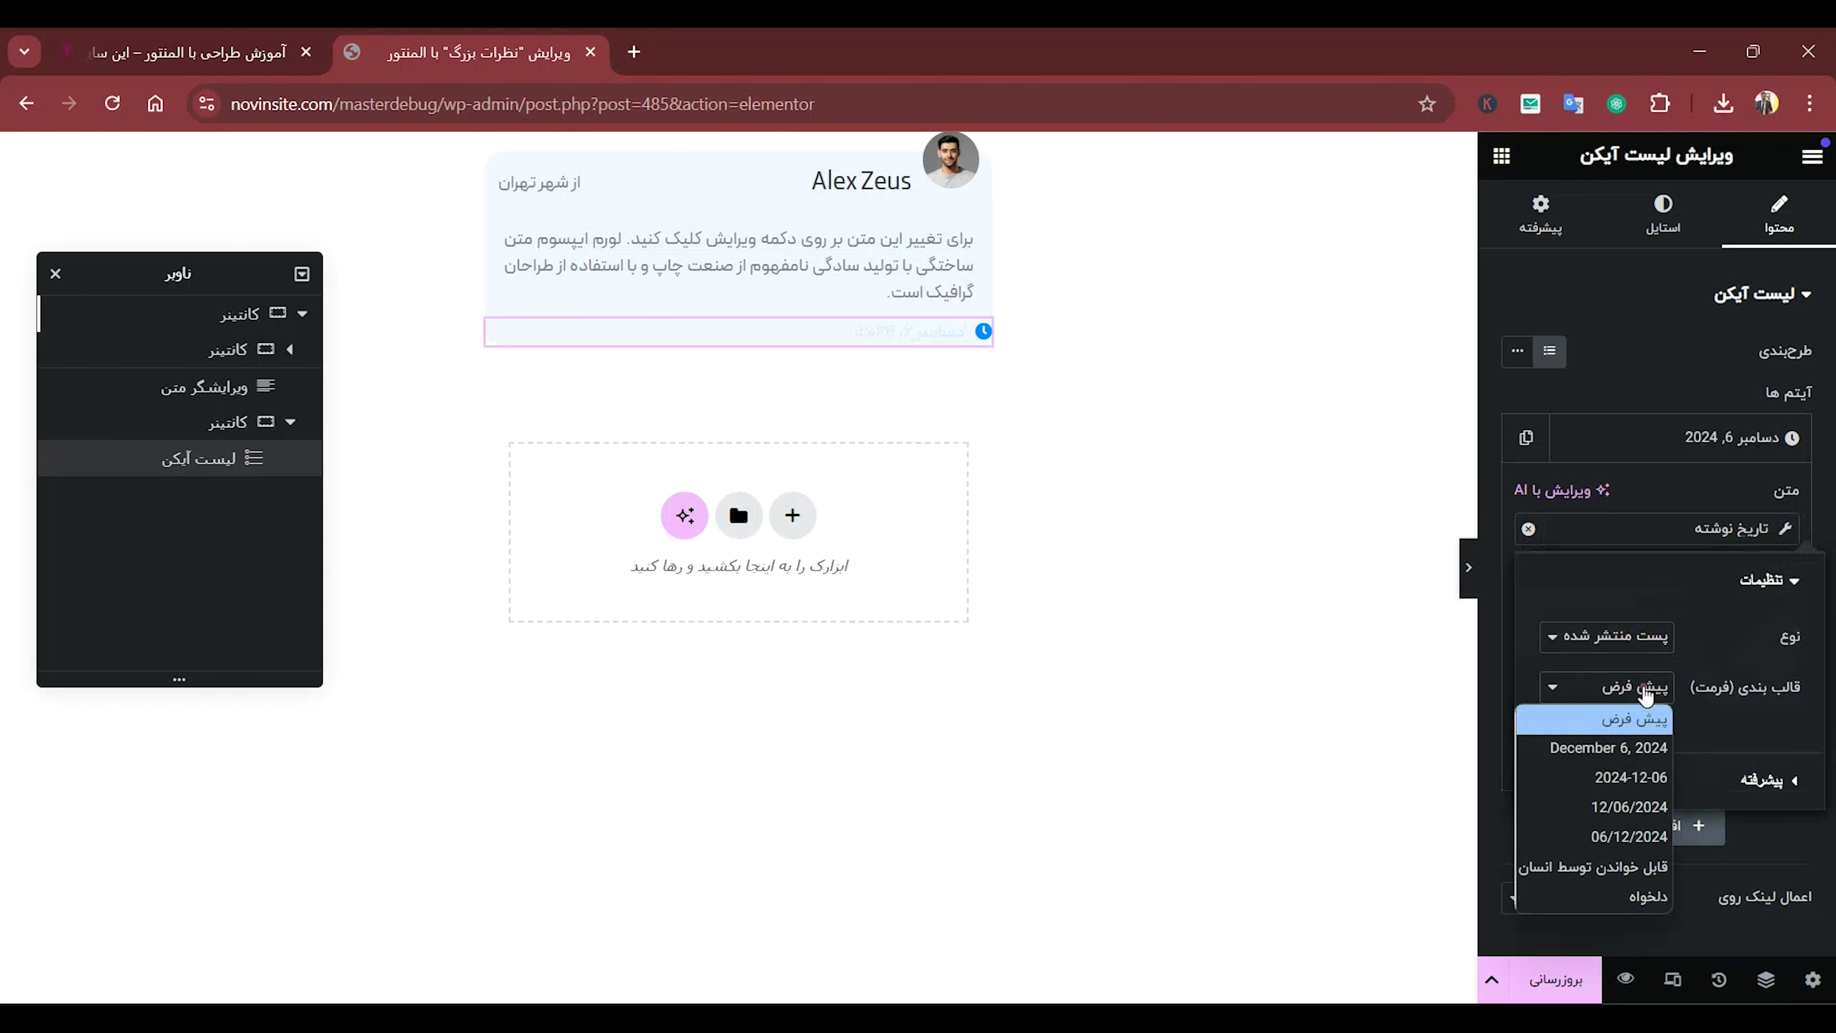
pyautogui.click(1648, 870)
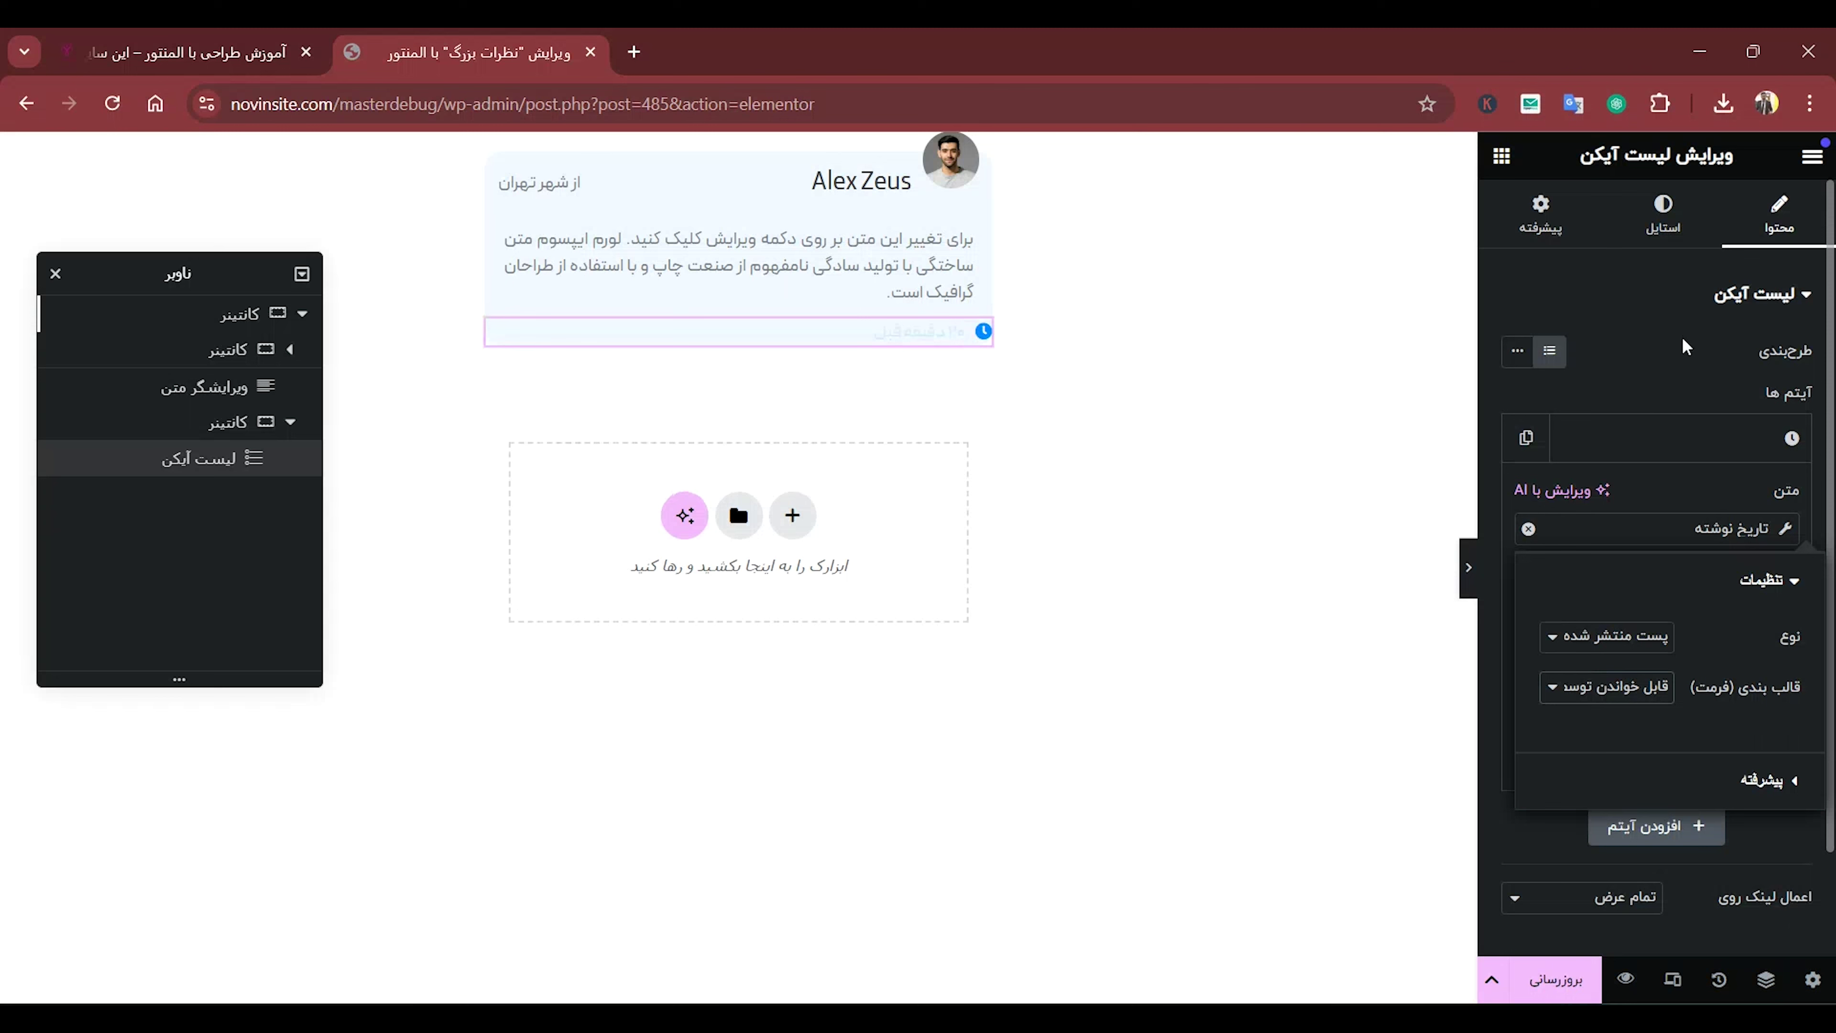
# Set the icon list's text color to the global color متن (#7A7A7A).
pyautogui.click(1663, 210)
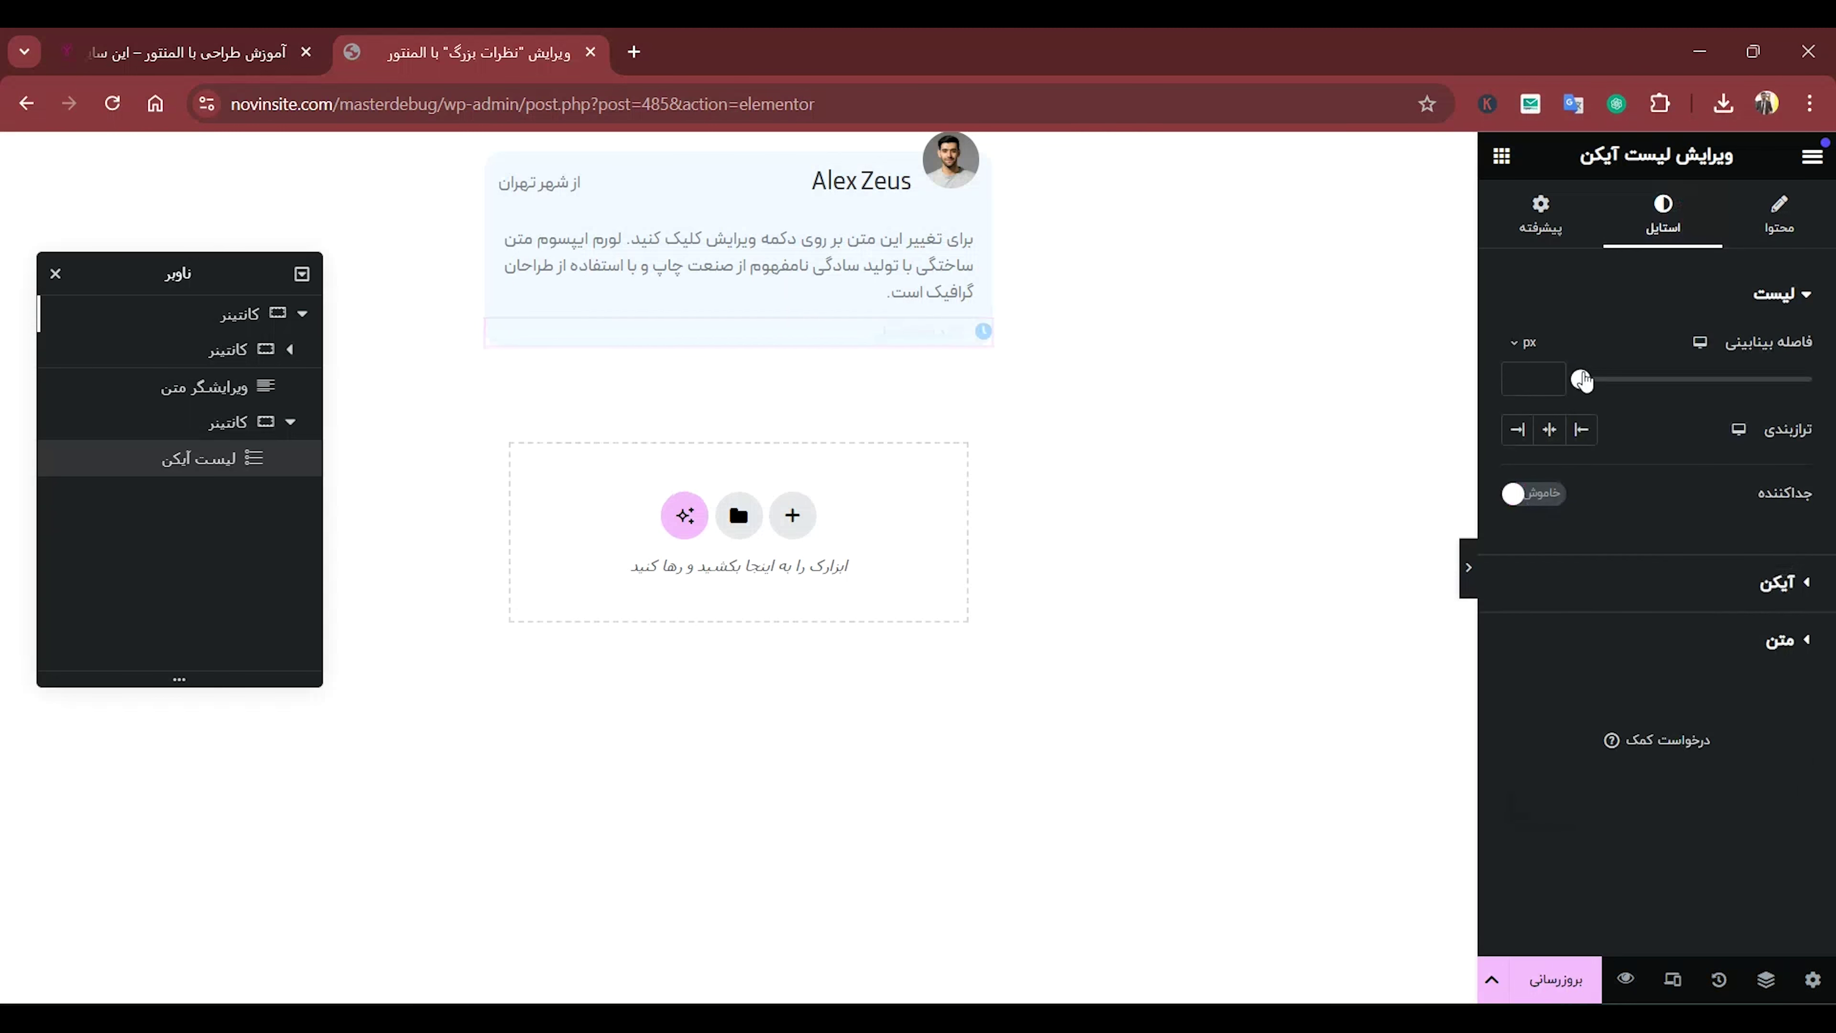
pyautogui.click(1784, 642)
pyautogui.click(1549, 616)
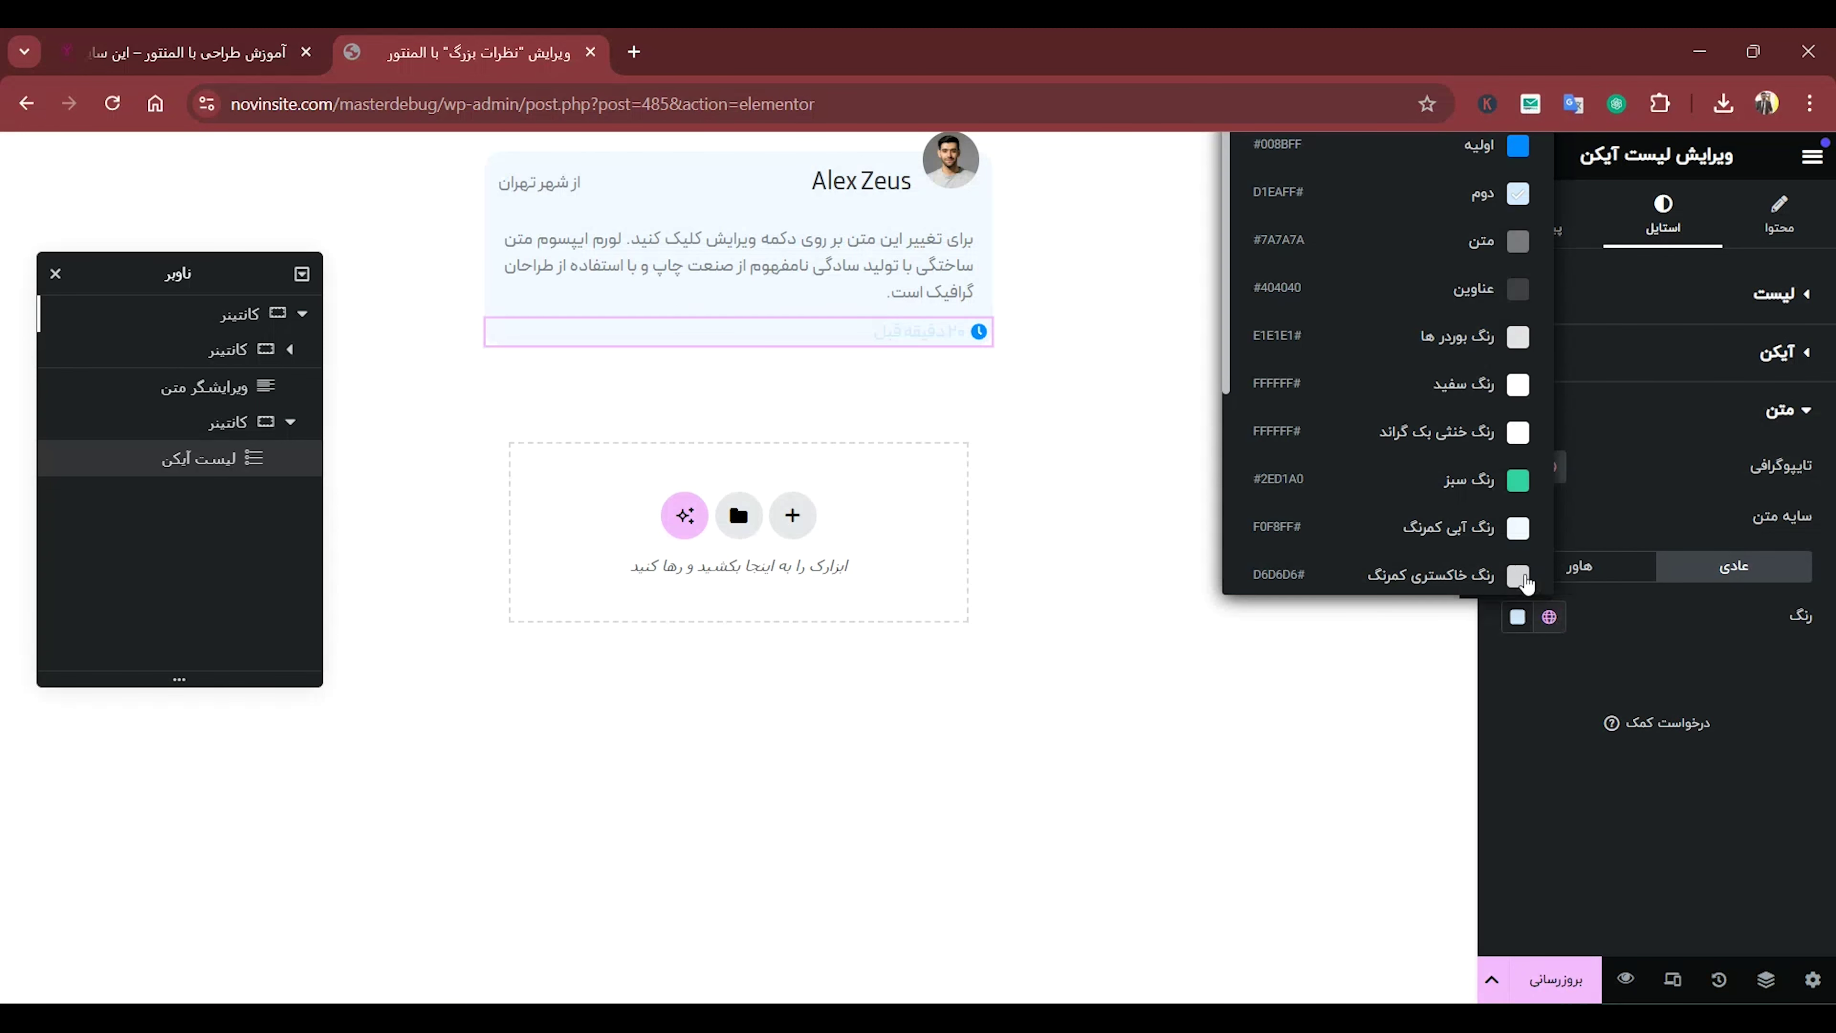
pyautogui.click(1480, 251)
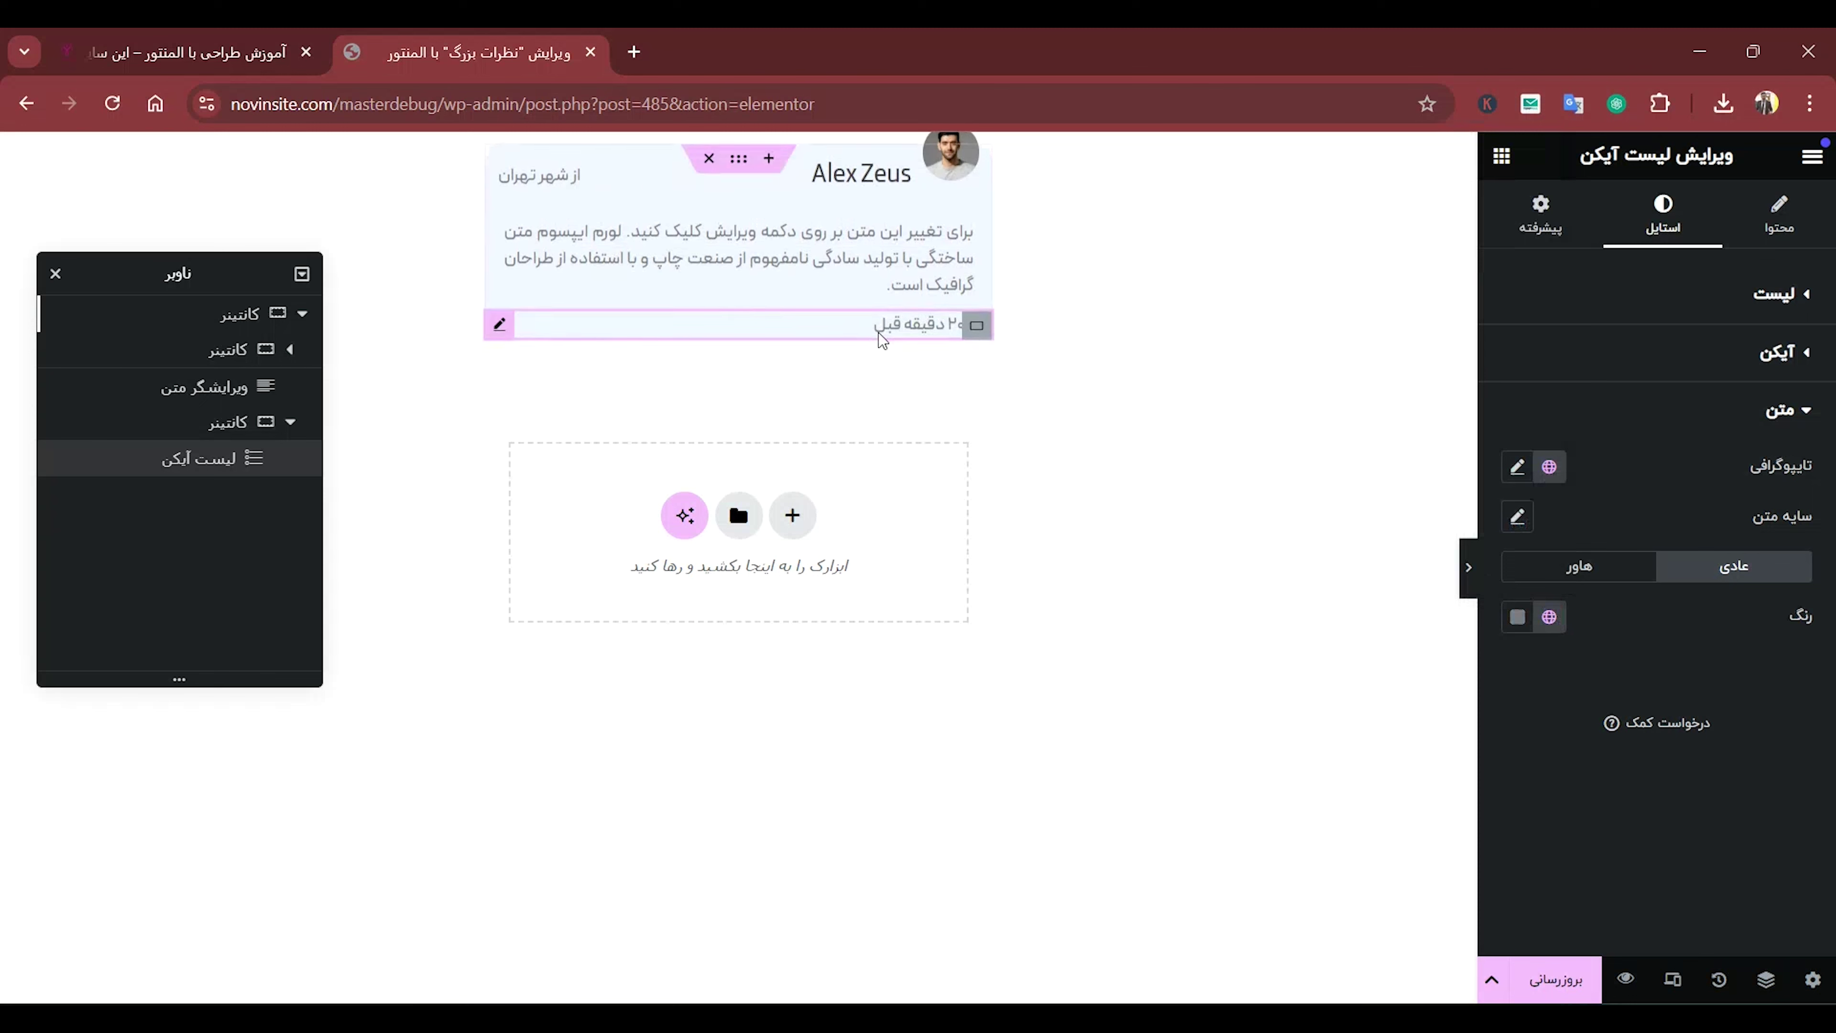
# Switch the icon list's margin to rem, unlink its sides, and set 0.5 for the top and 0 for the others.
pyautogui.click(1541, 217)
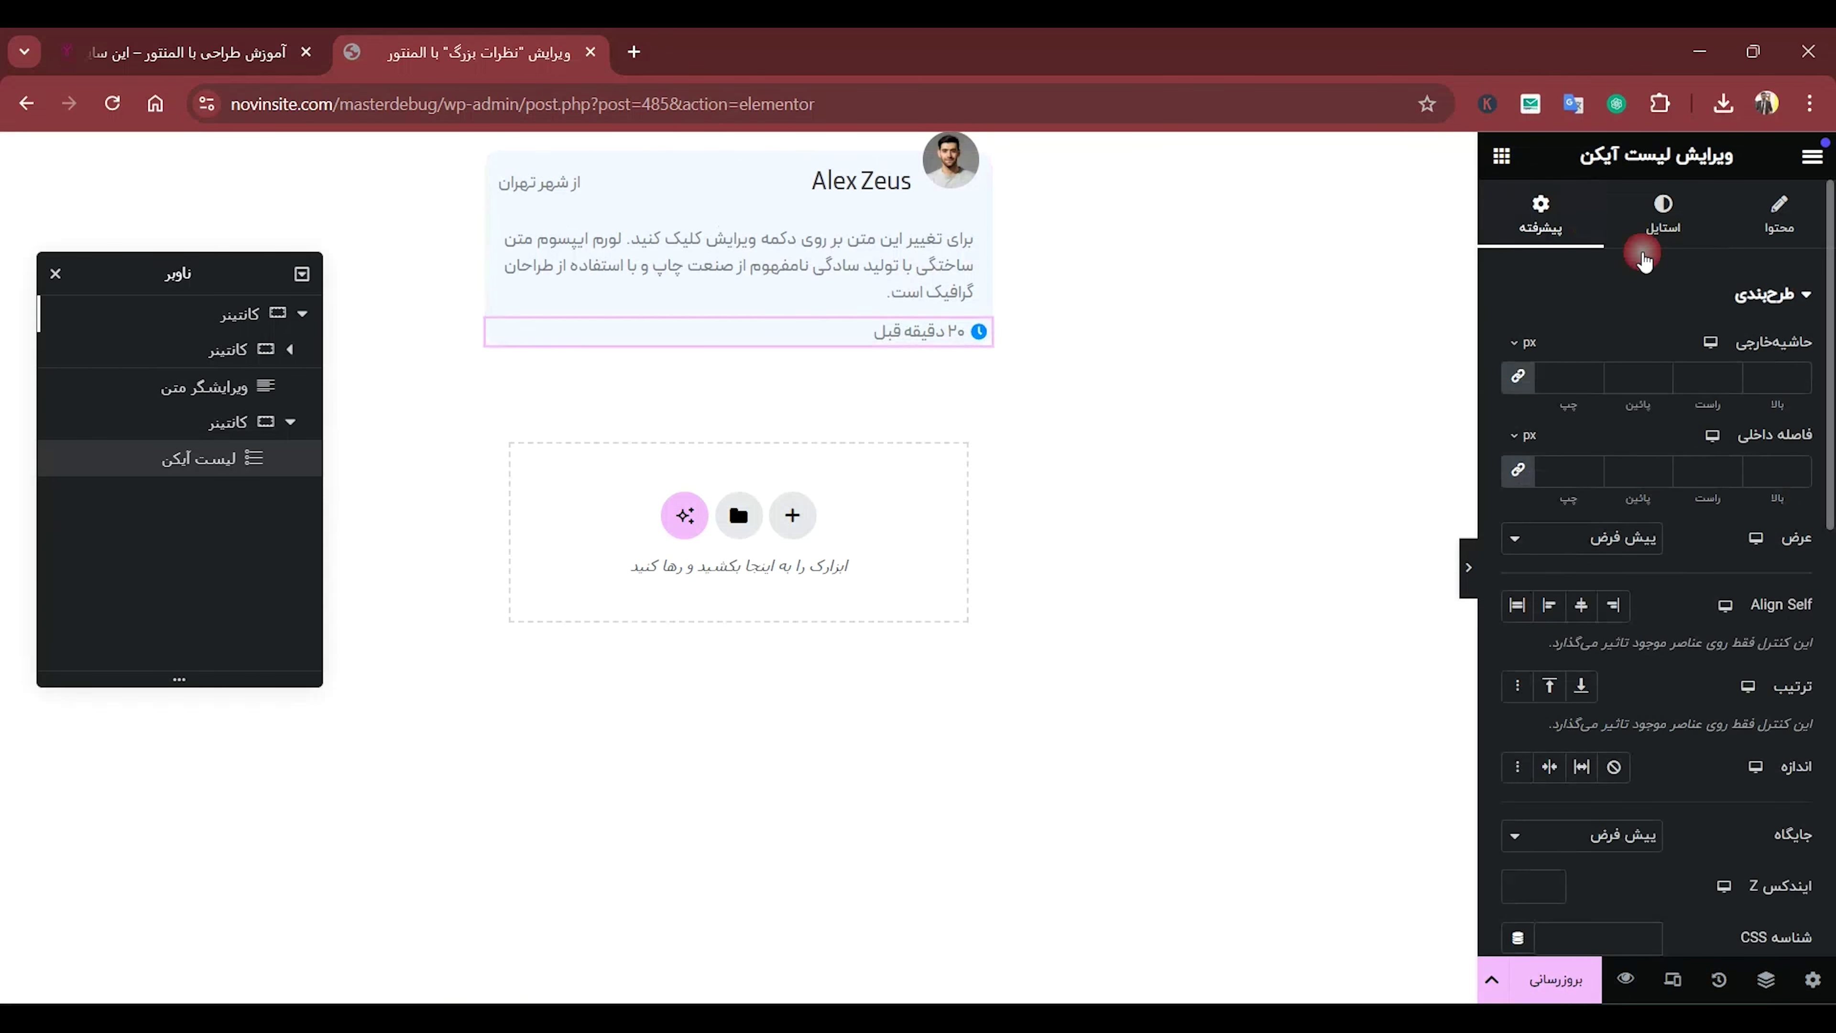
pyautogui.click(1526, 341)
pyautogui.click(1529, 447)
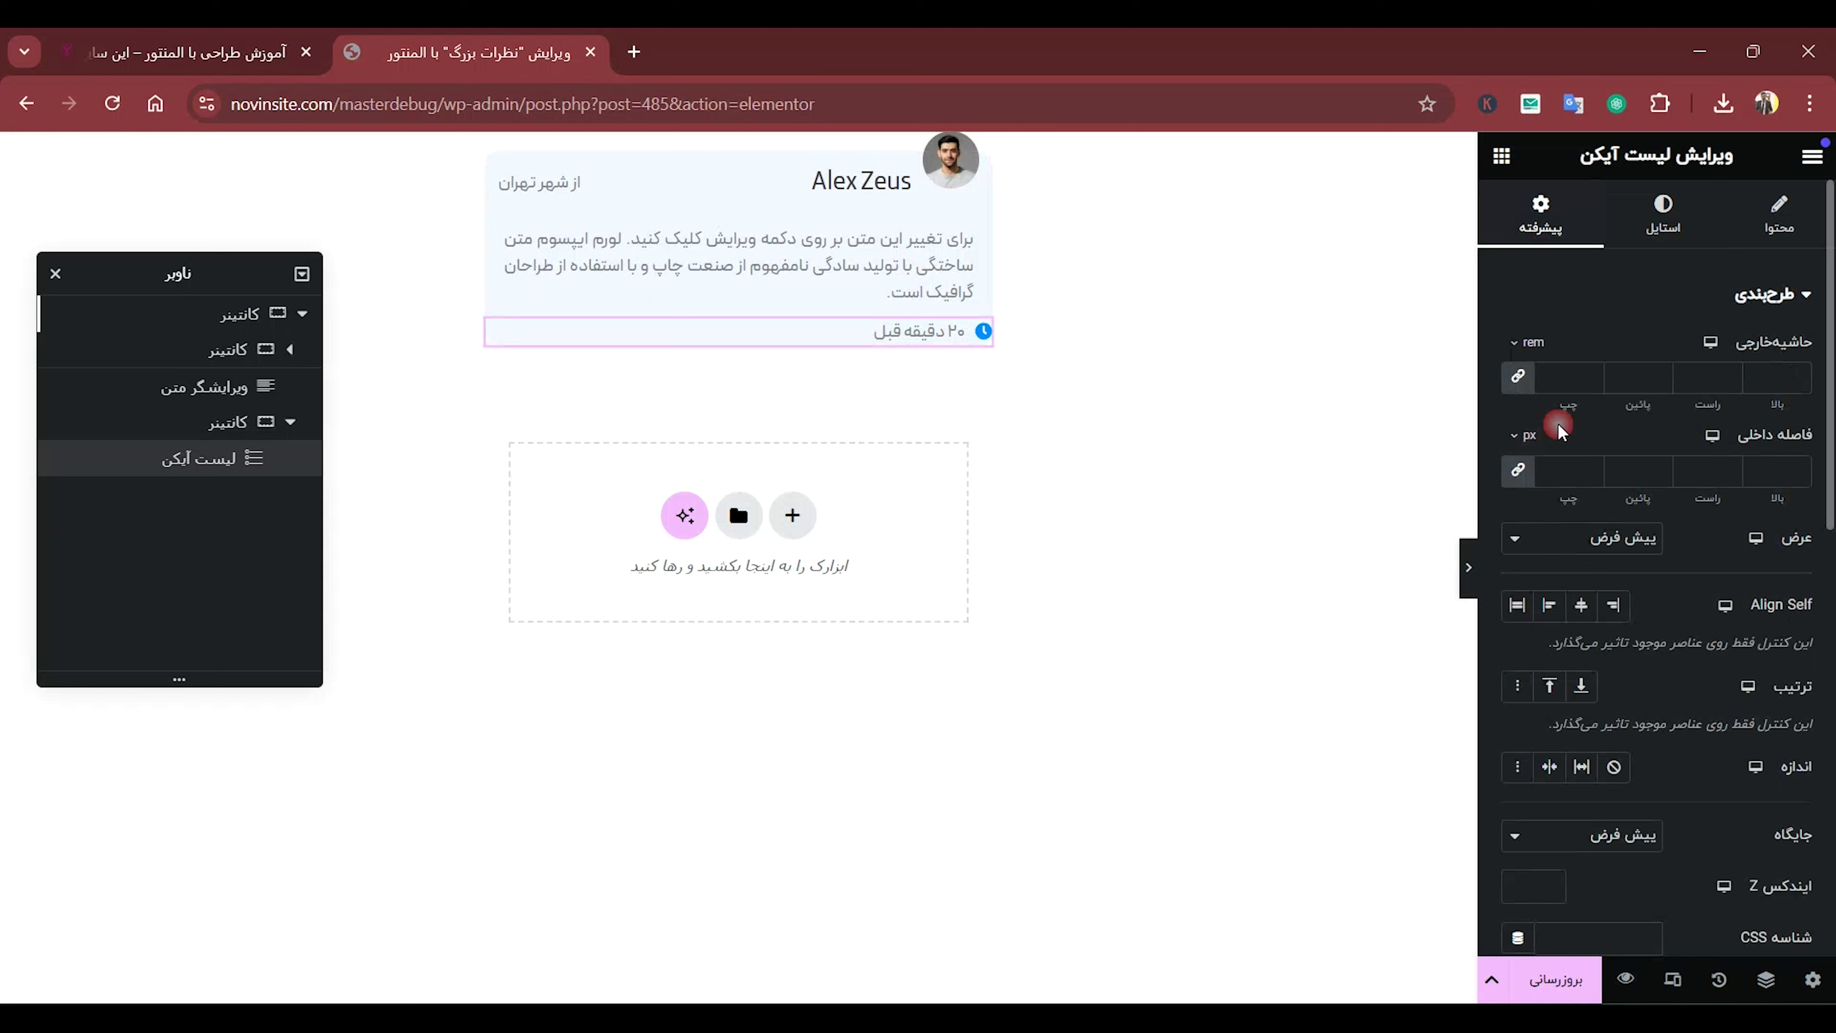
pyautogui.click(1769, 379)
pyautogui.write('0')
pyautogui.click(1518, 376)
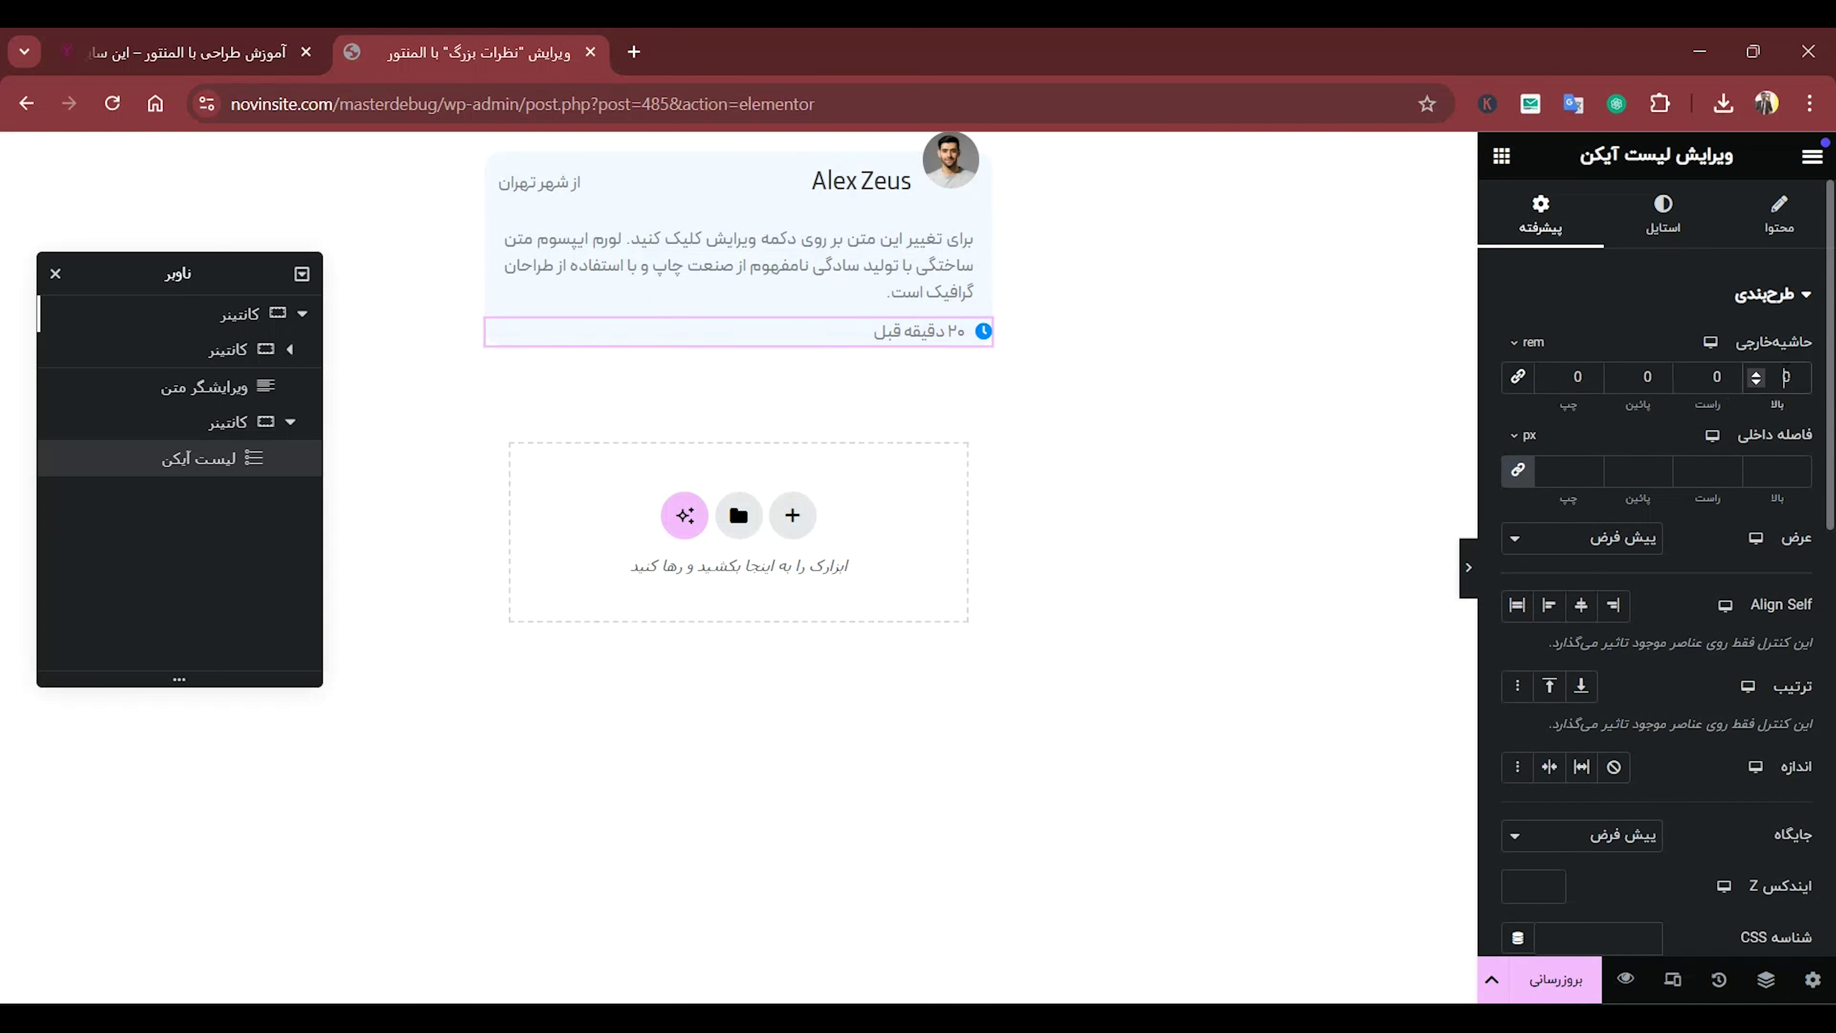
pyautogui.doubleClick(1797, 371)
pyautogui.write('1')
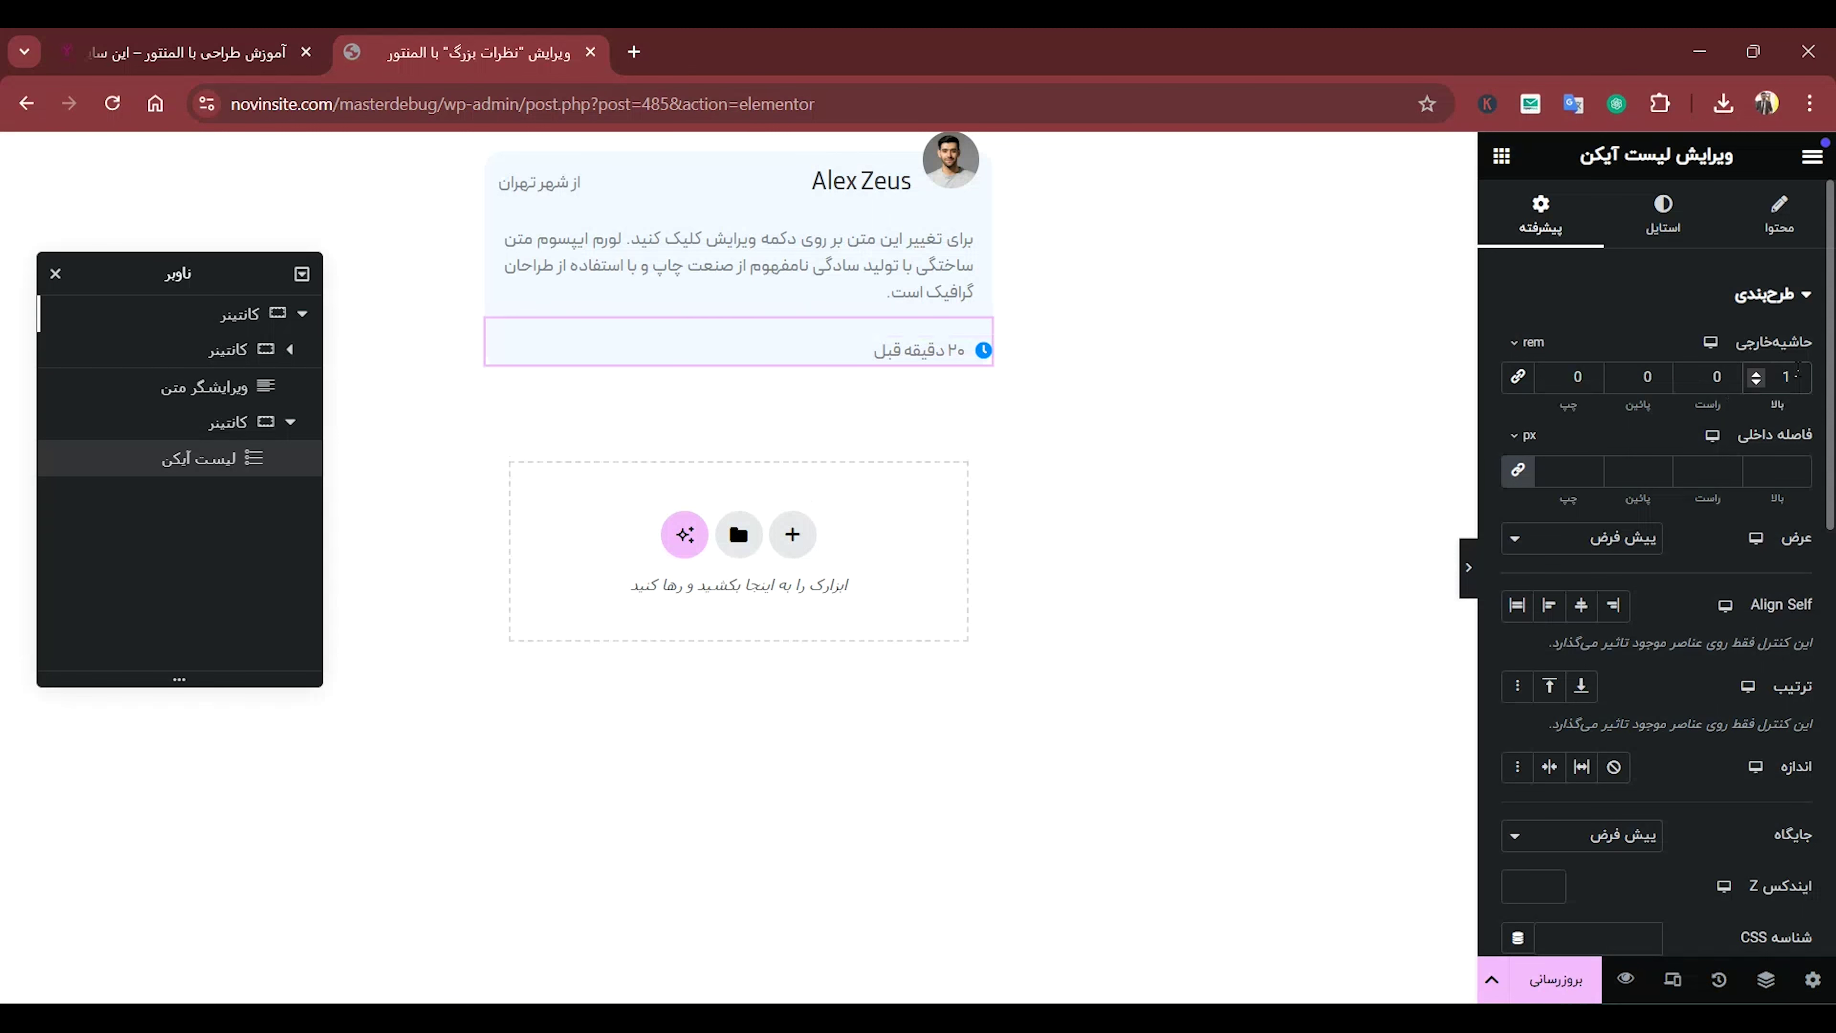
pyautogui.press('BackSpace')
pyautogui.write('0')
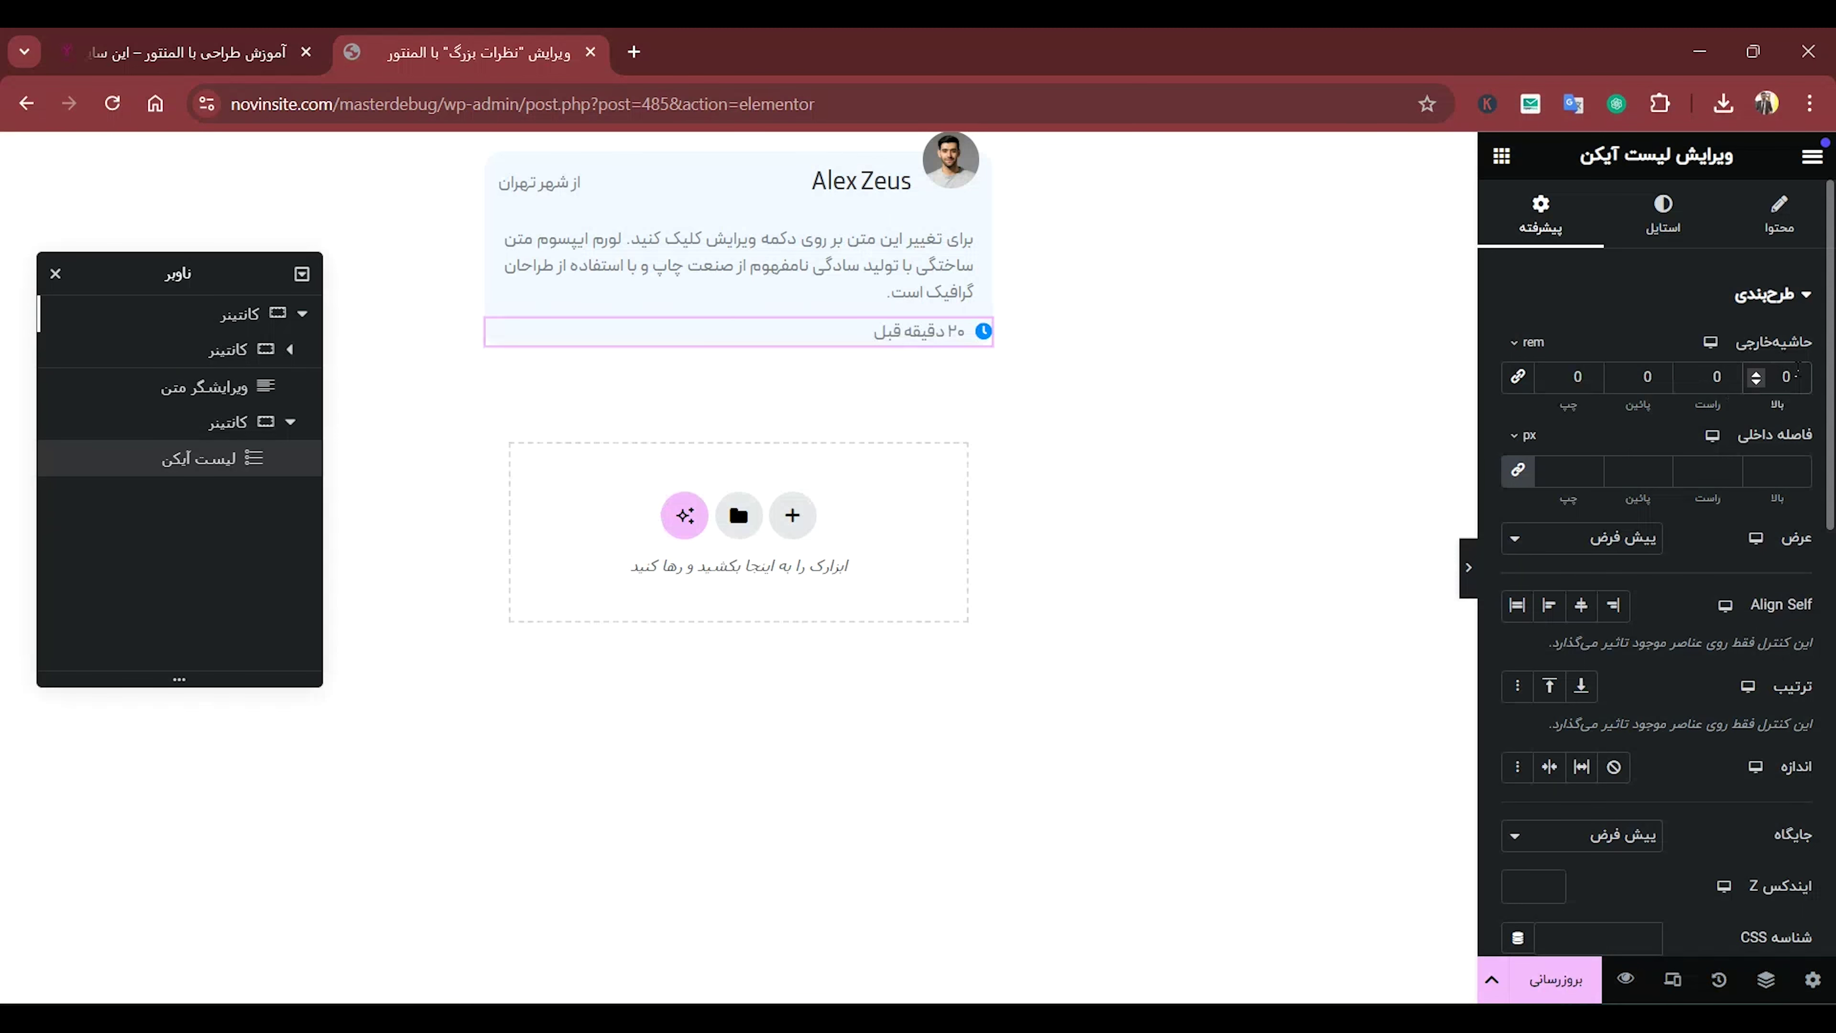
pyautogui.write('.5')
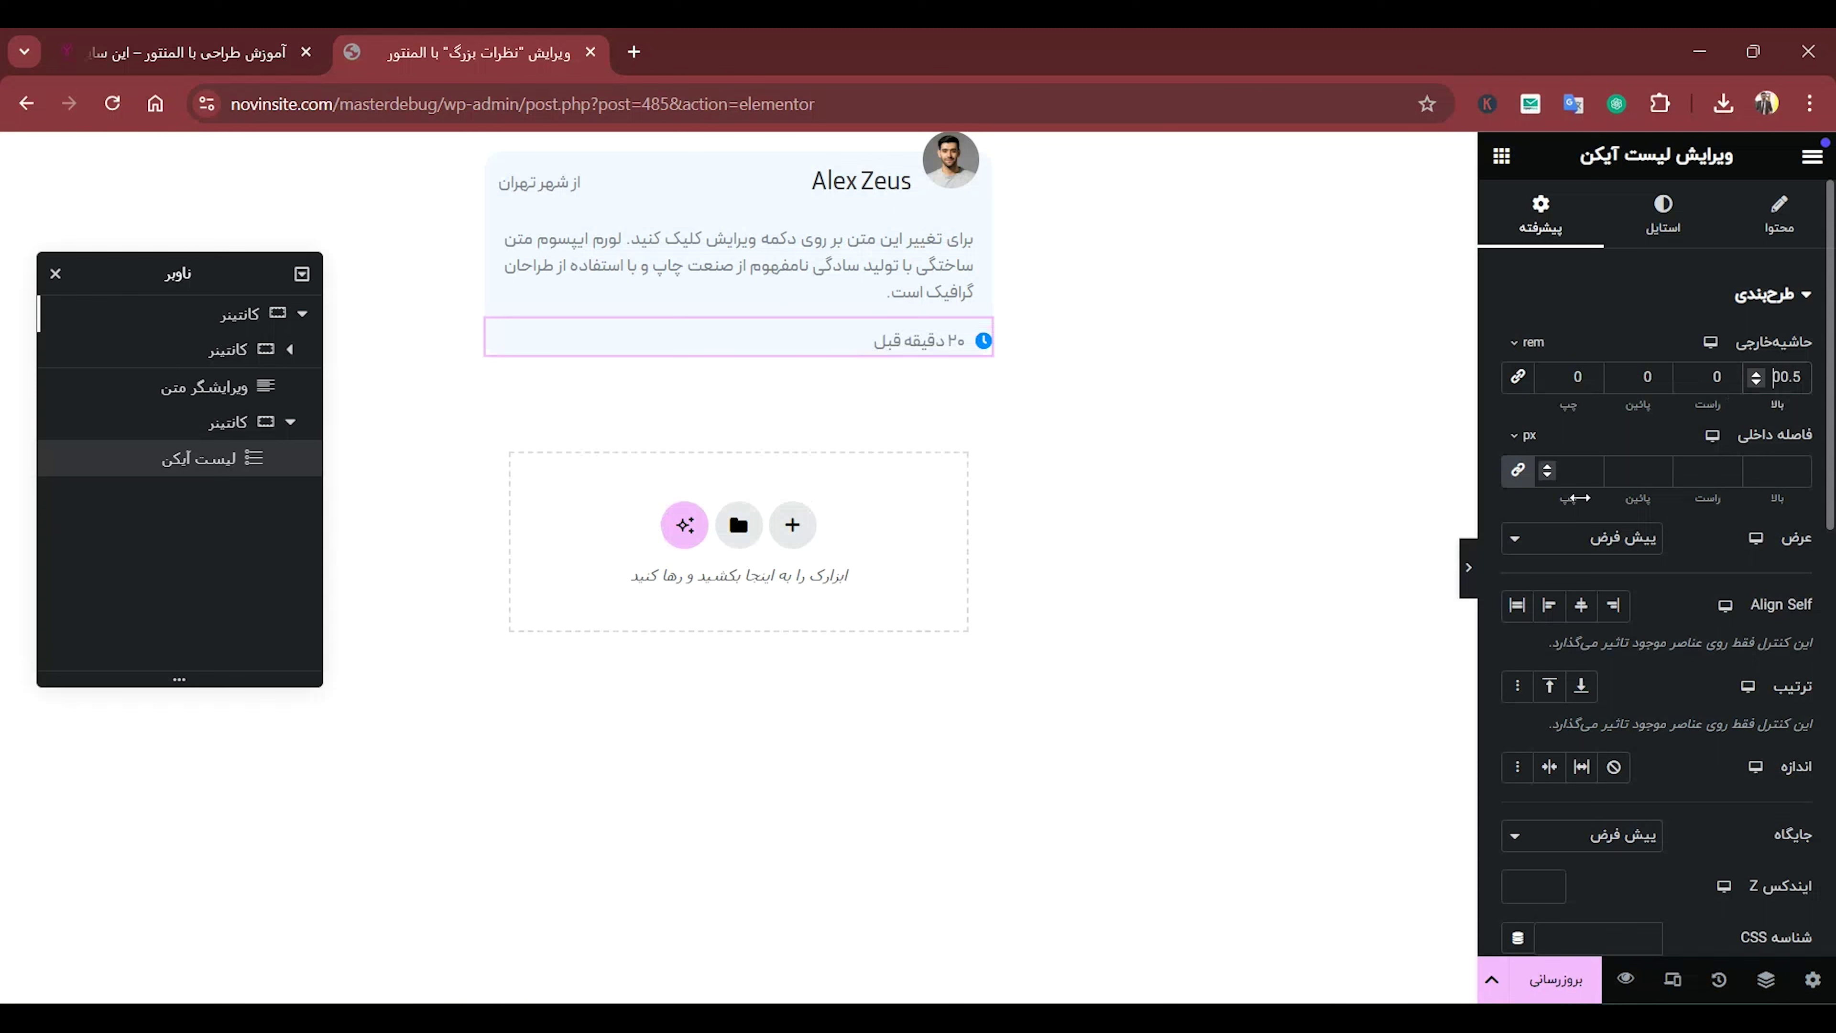
# Set the icon list's padding to 1 rem on all sides.
pyautogui.click(1574, 470)
pyautogui.write('1')
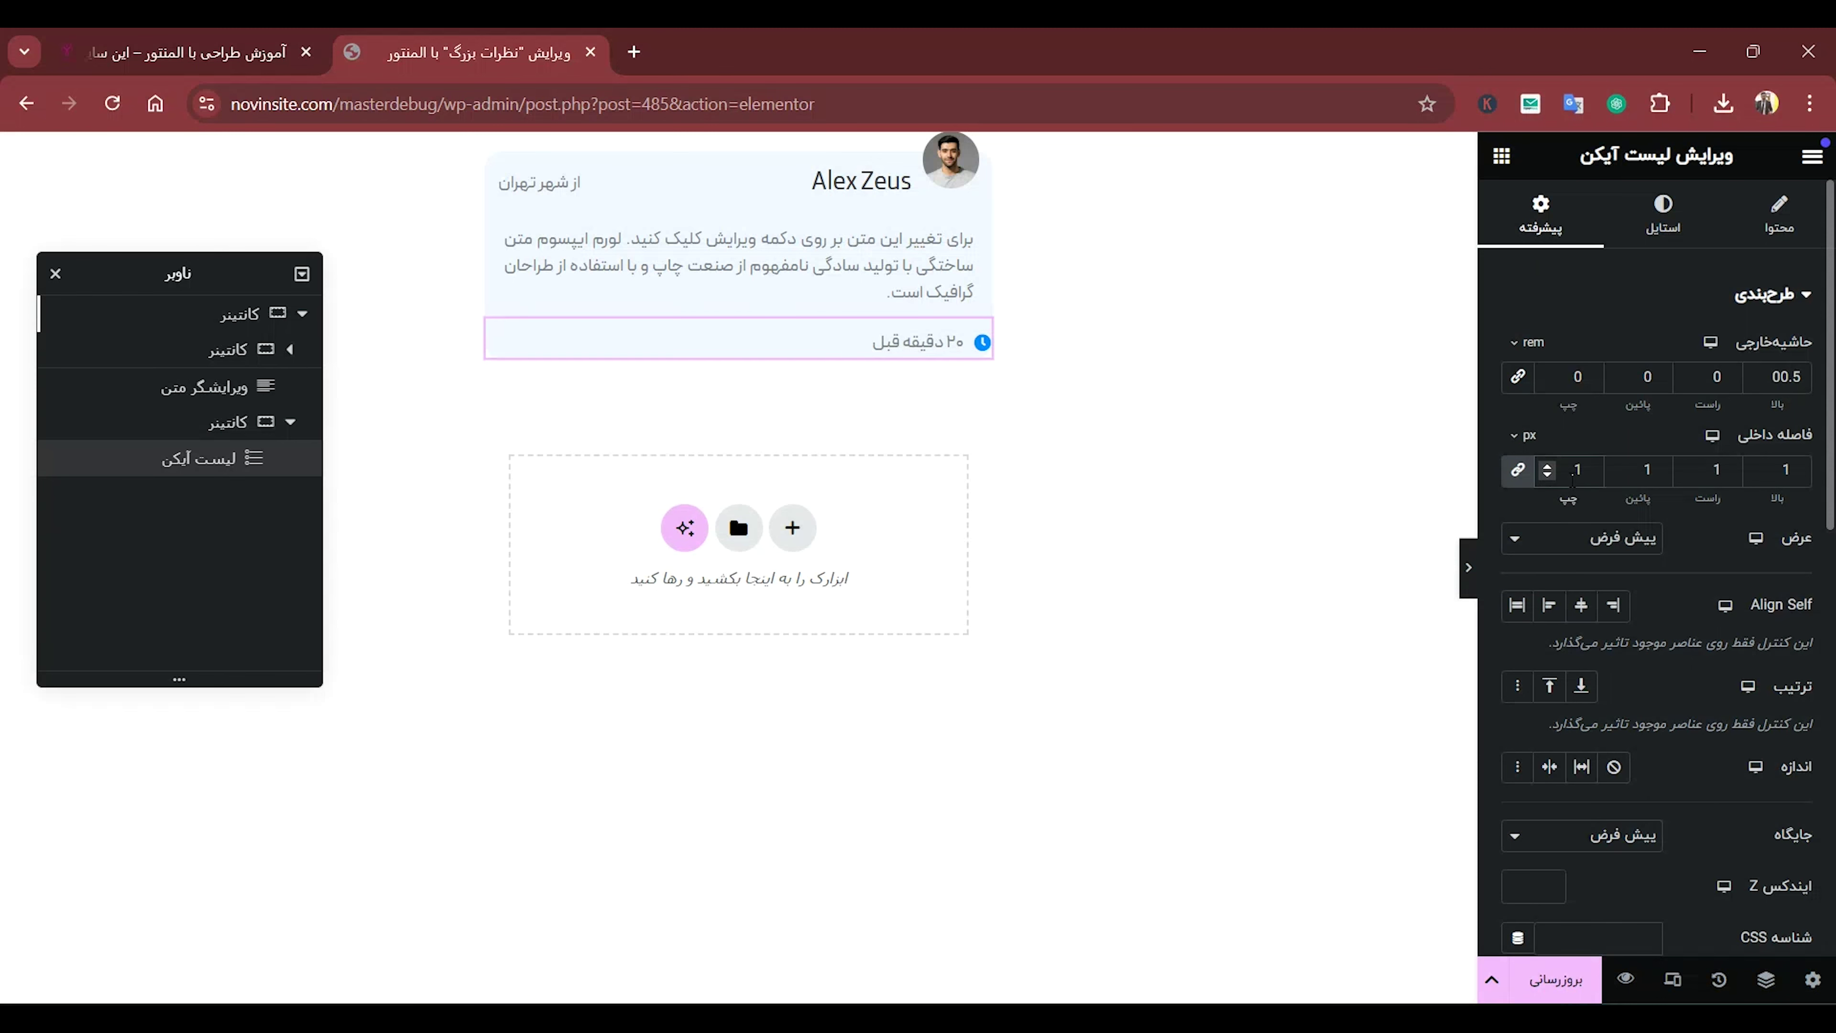
pyautogui.click(1527, 435)
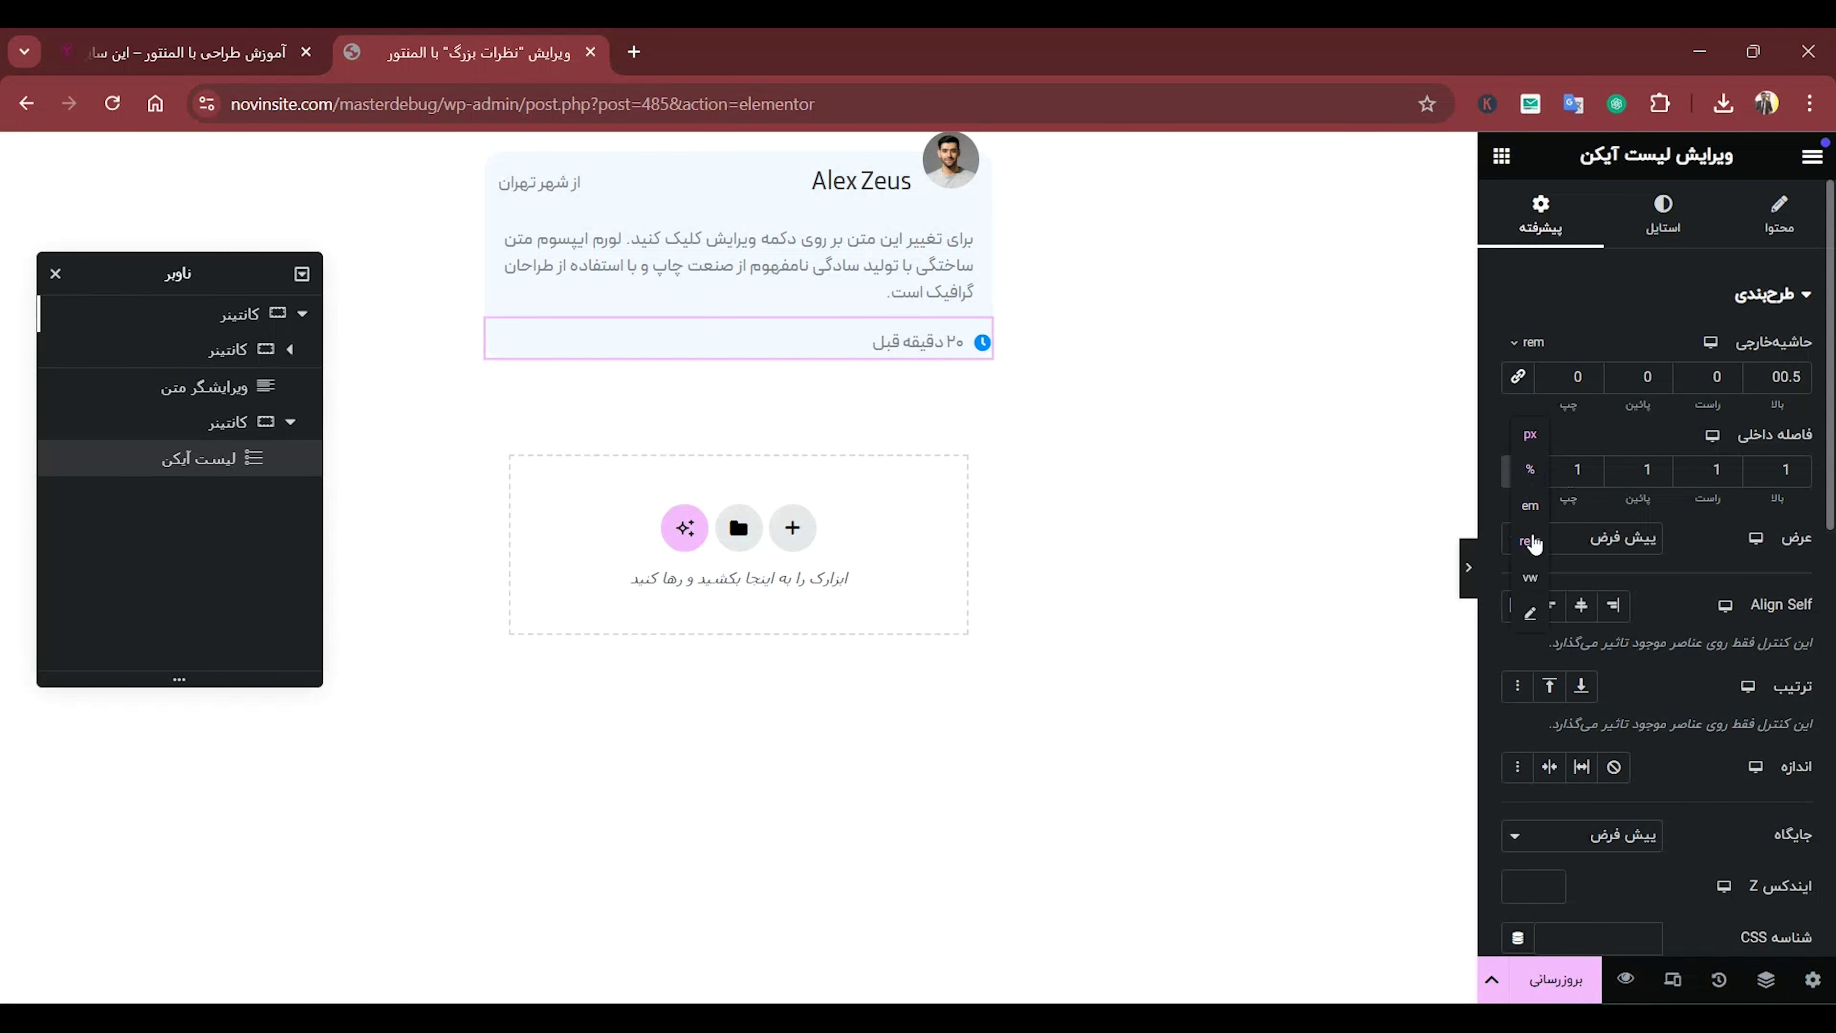
pyautogui.click(1529, 539)
pyautogui.click(1579, 472)
pyautogui.write('1')
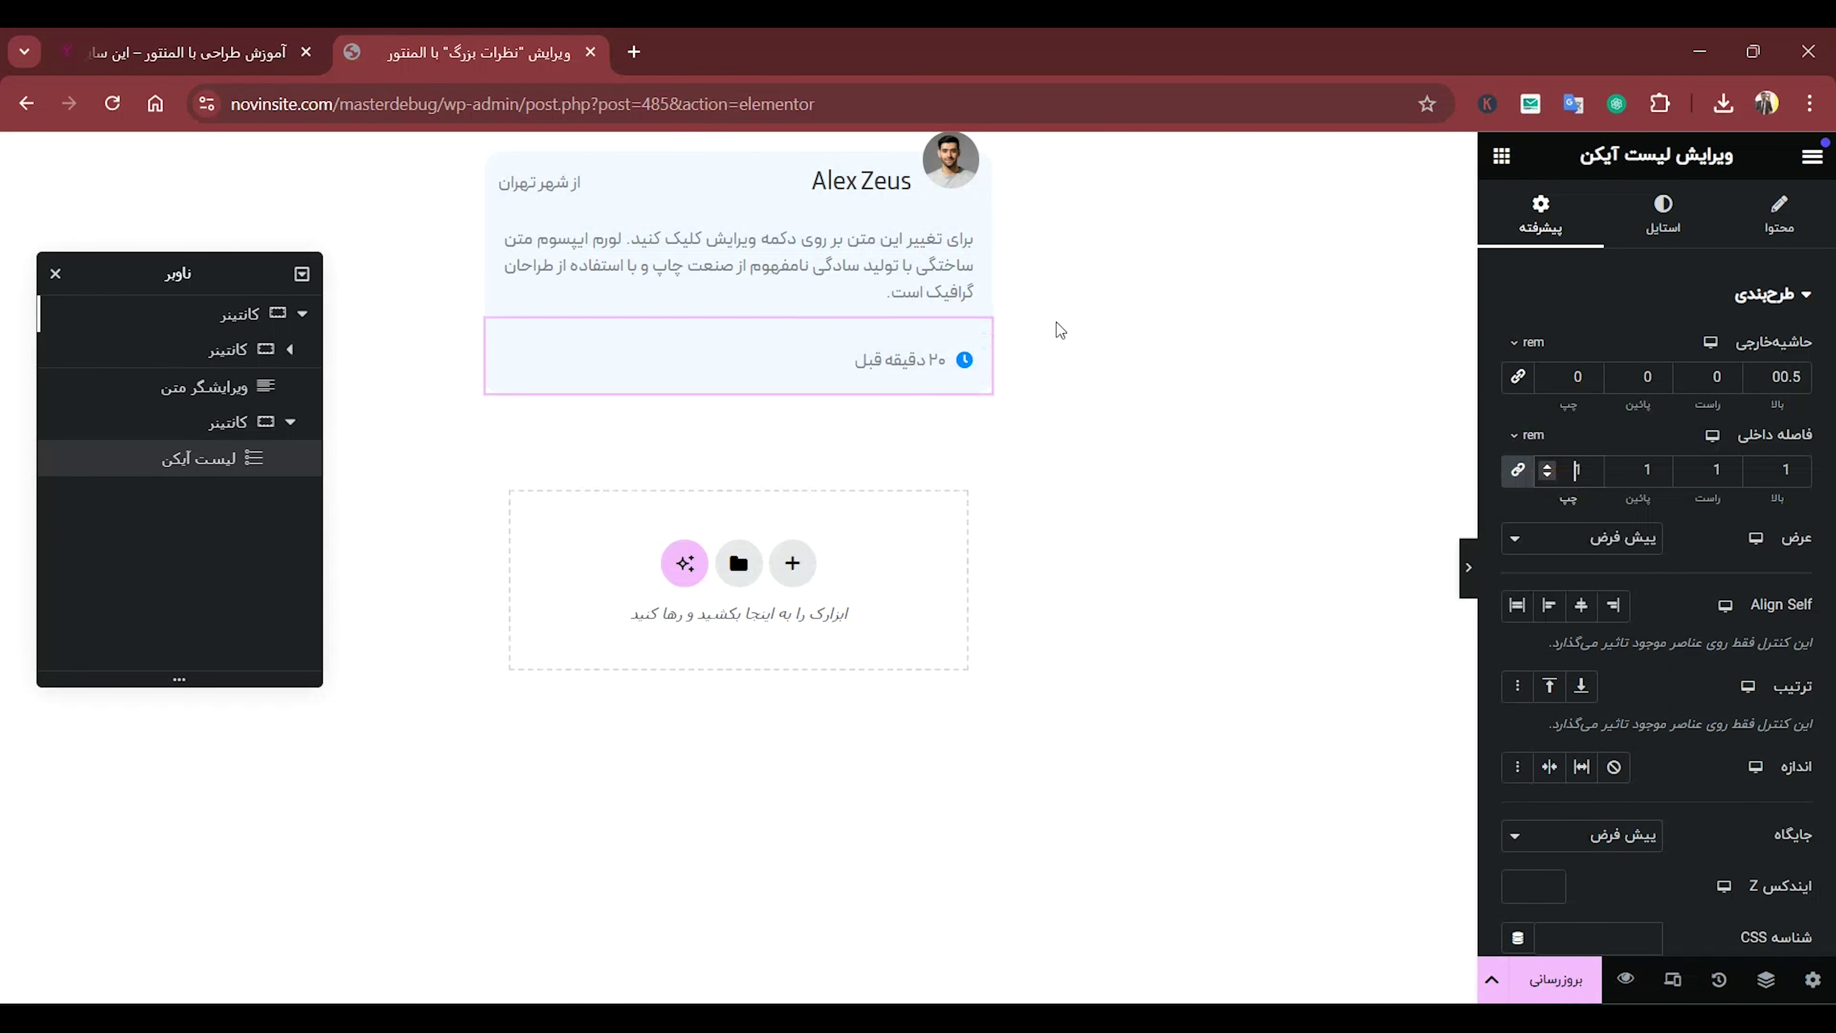
pyautogui.click(1099, 359)
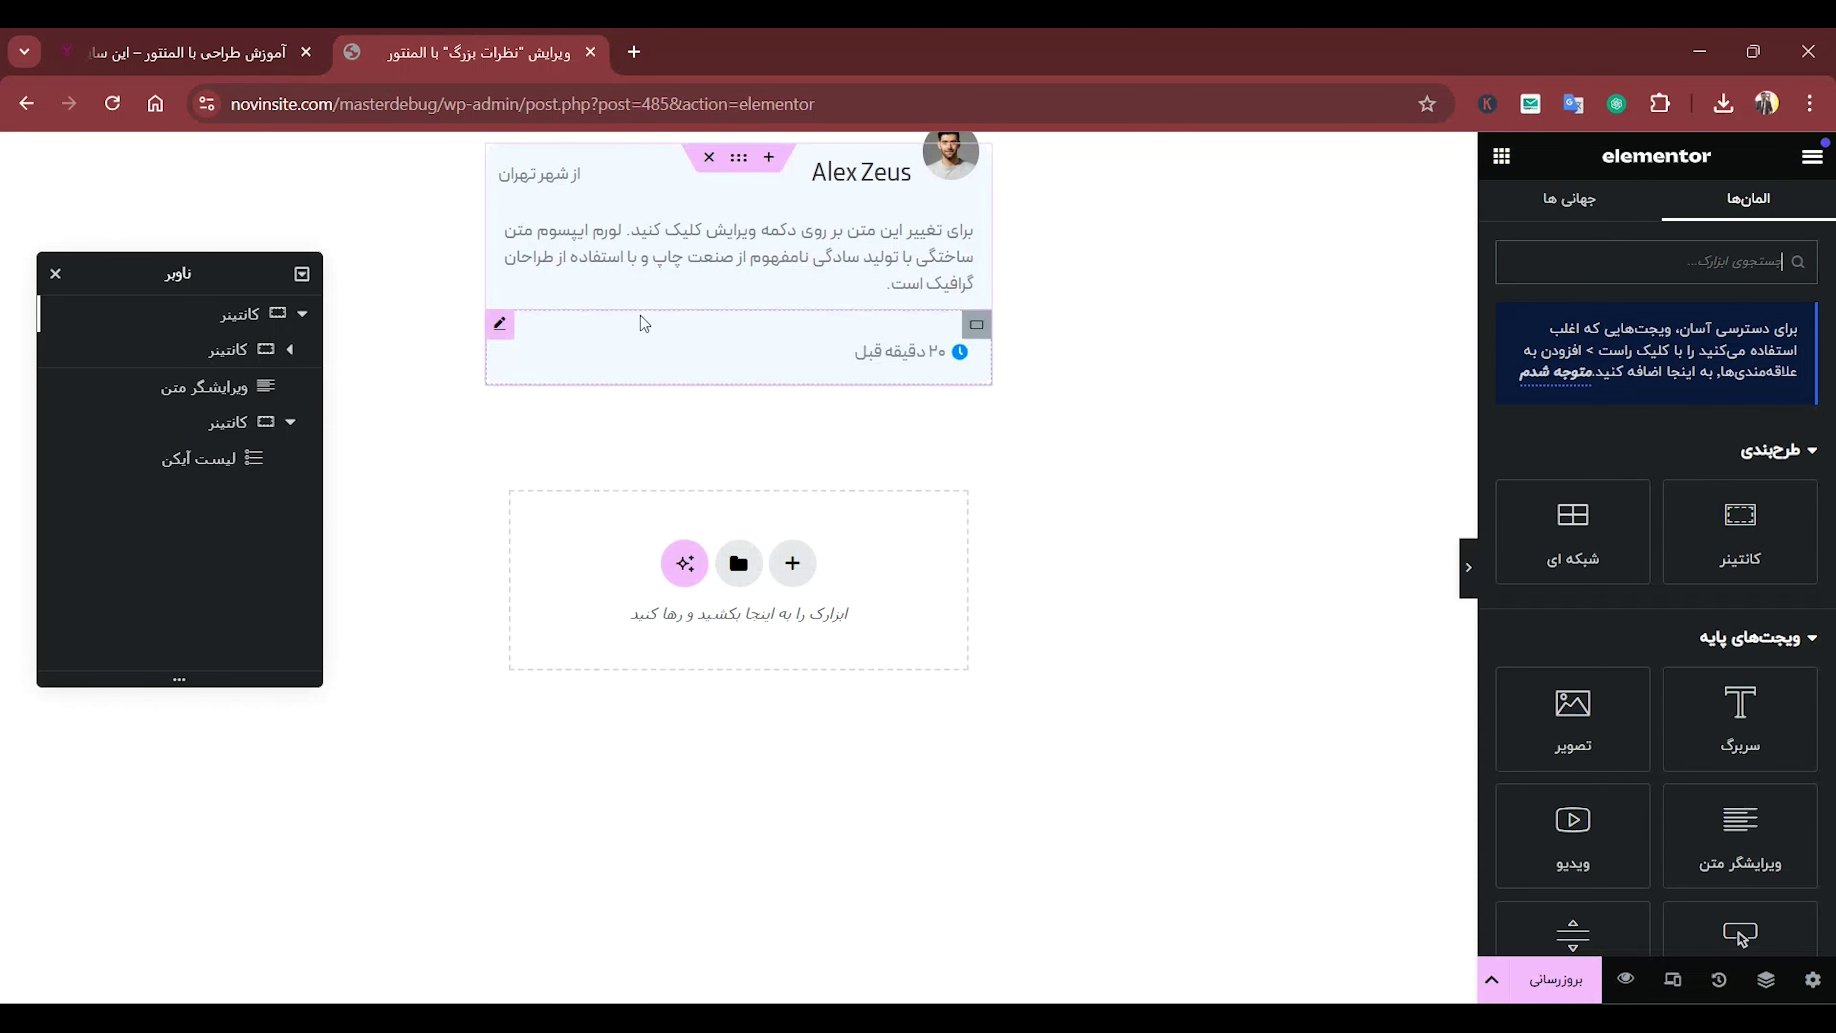
# Search the widgets for امت and add the rating widget (امتیاز دهی) below the icon list in the lower container.
pyautogui.click(889, 337)
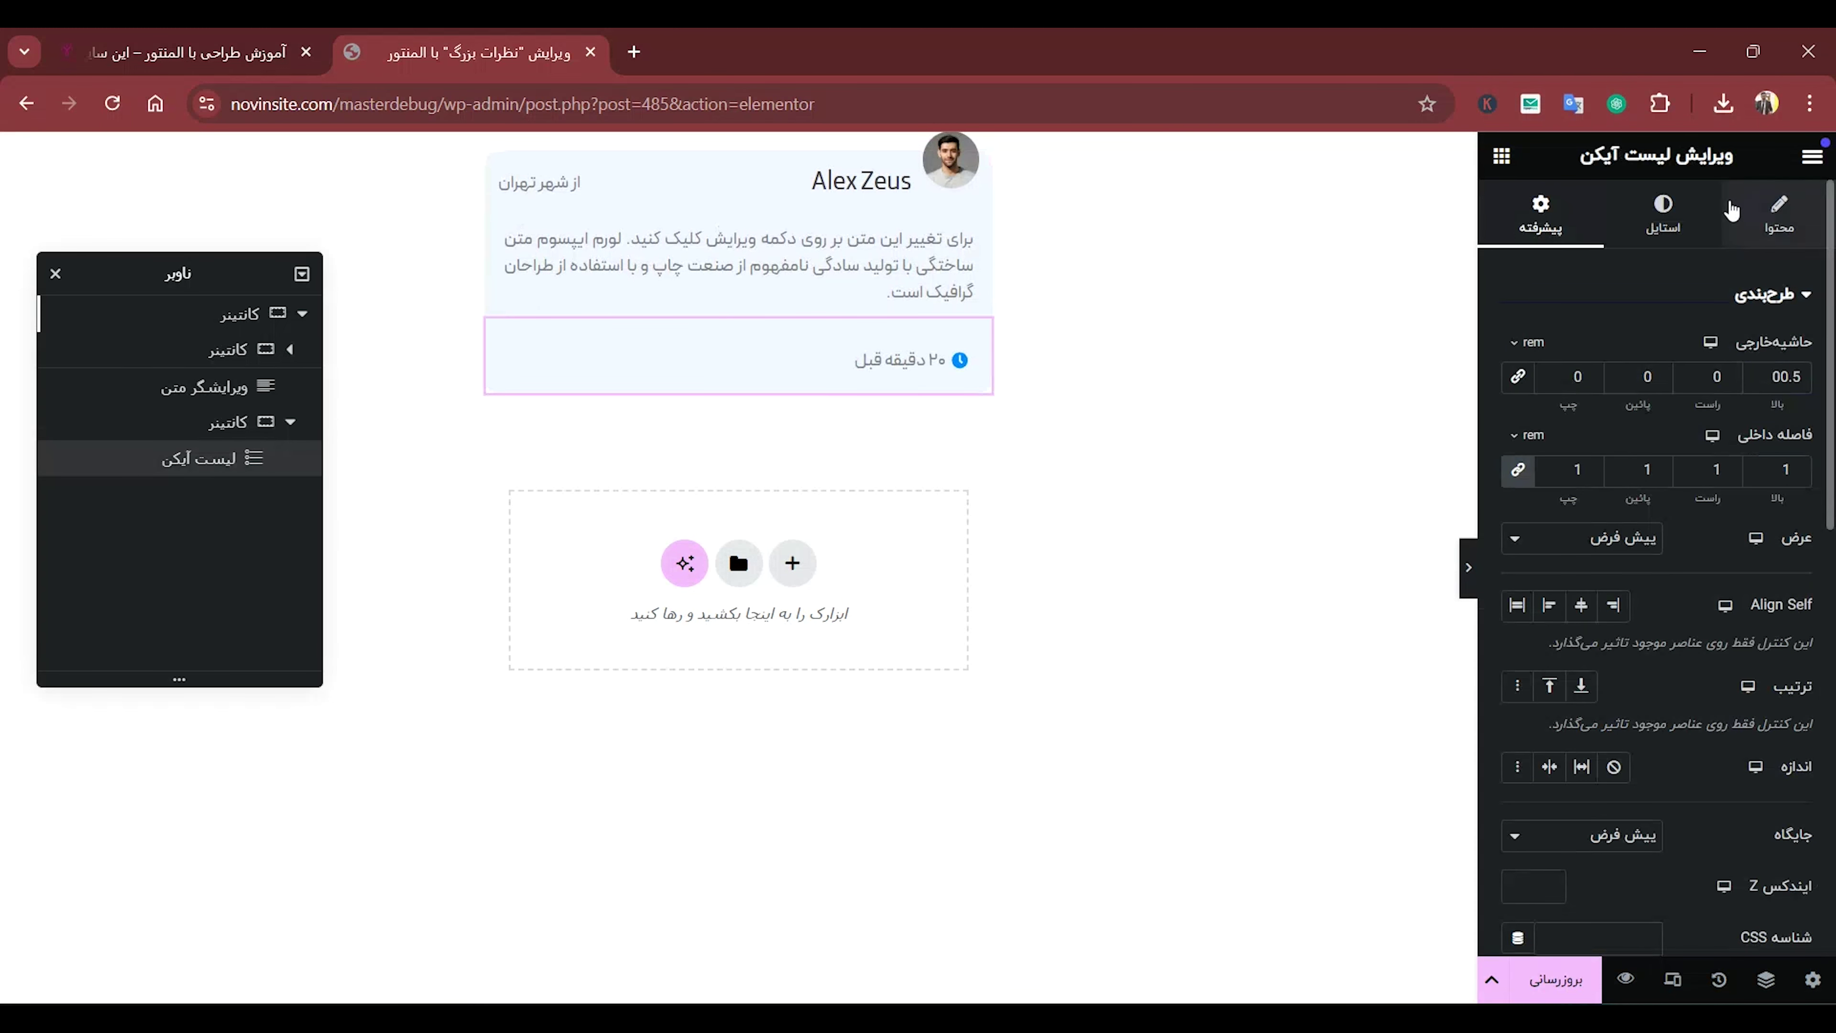
pyautogui.click(1502, 156)
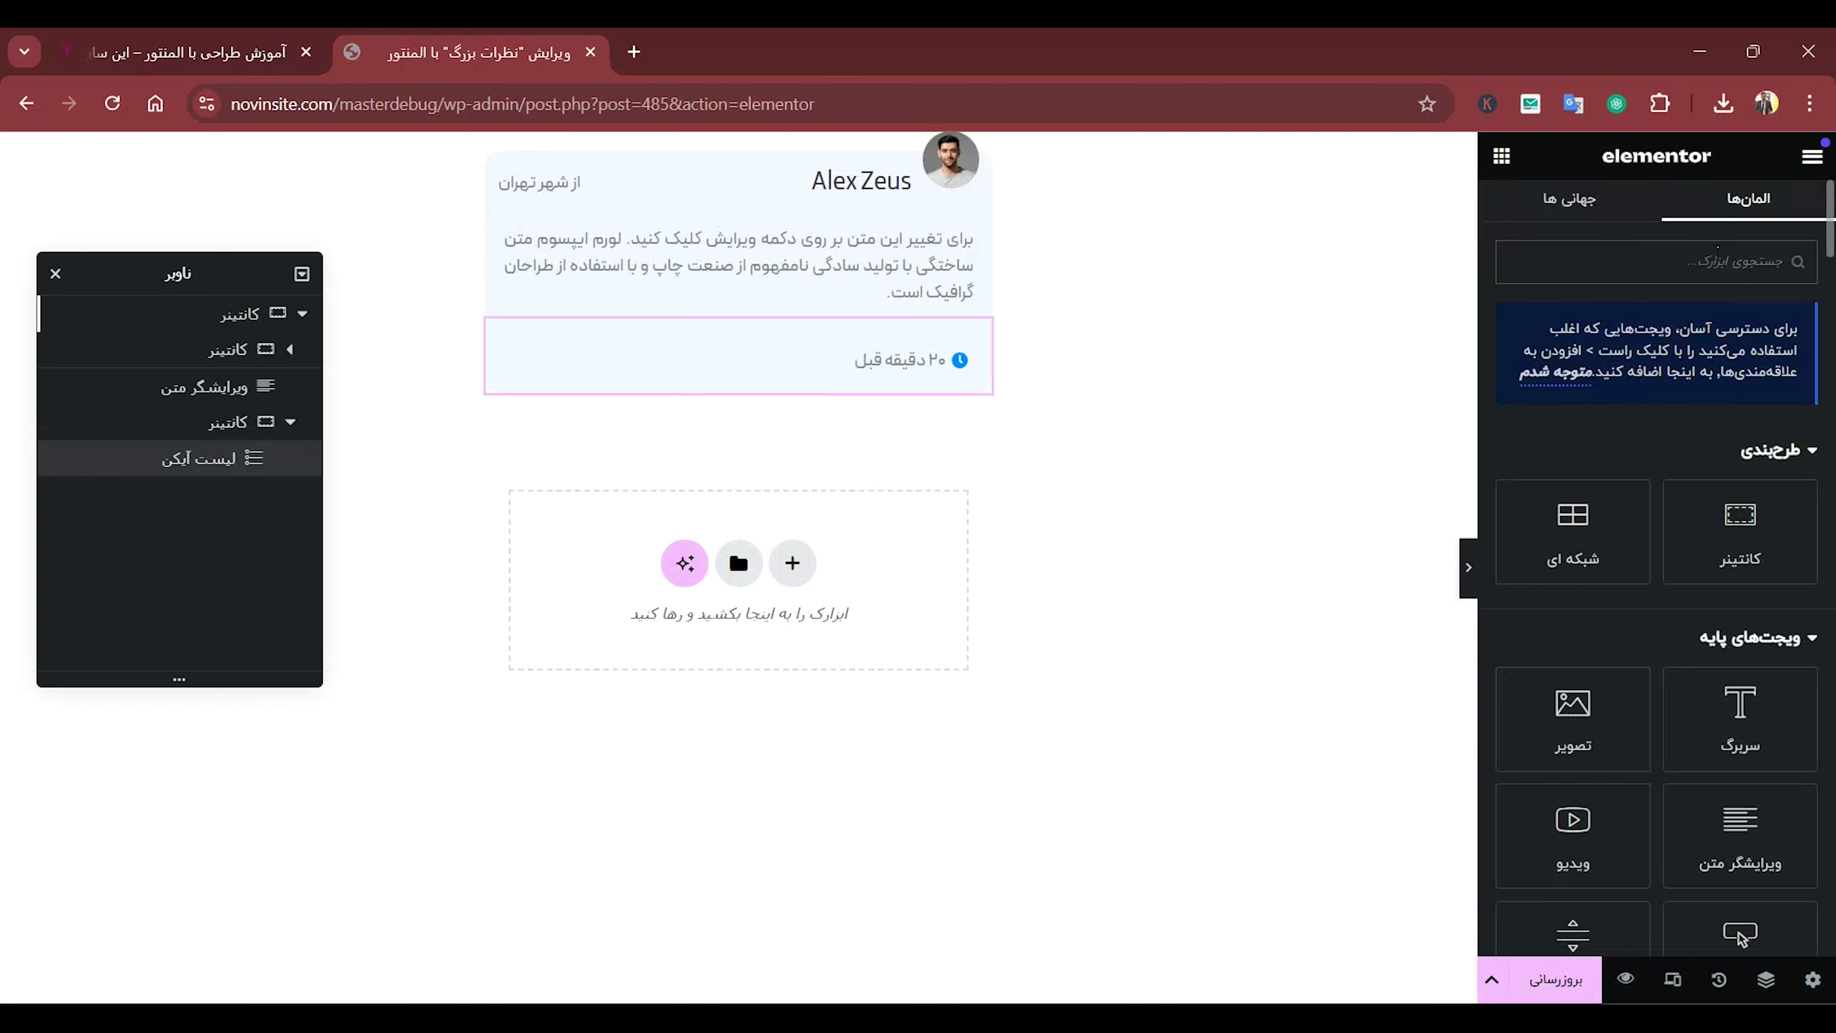
pyautogui.click(1721, 253)
pyautogui.write('امت')
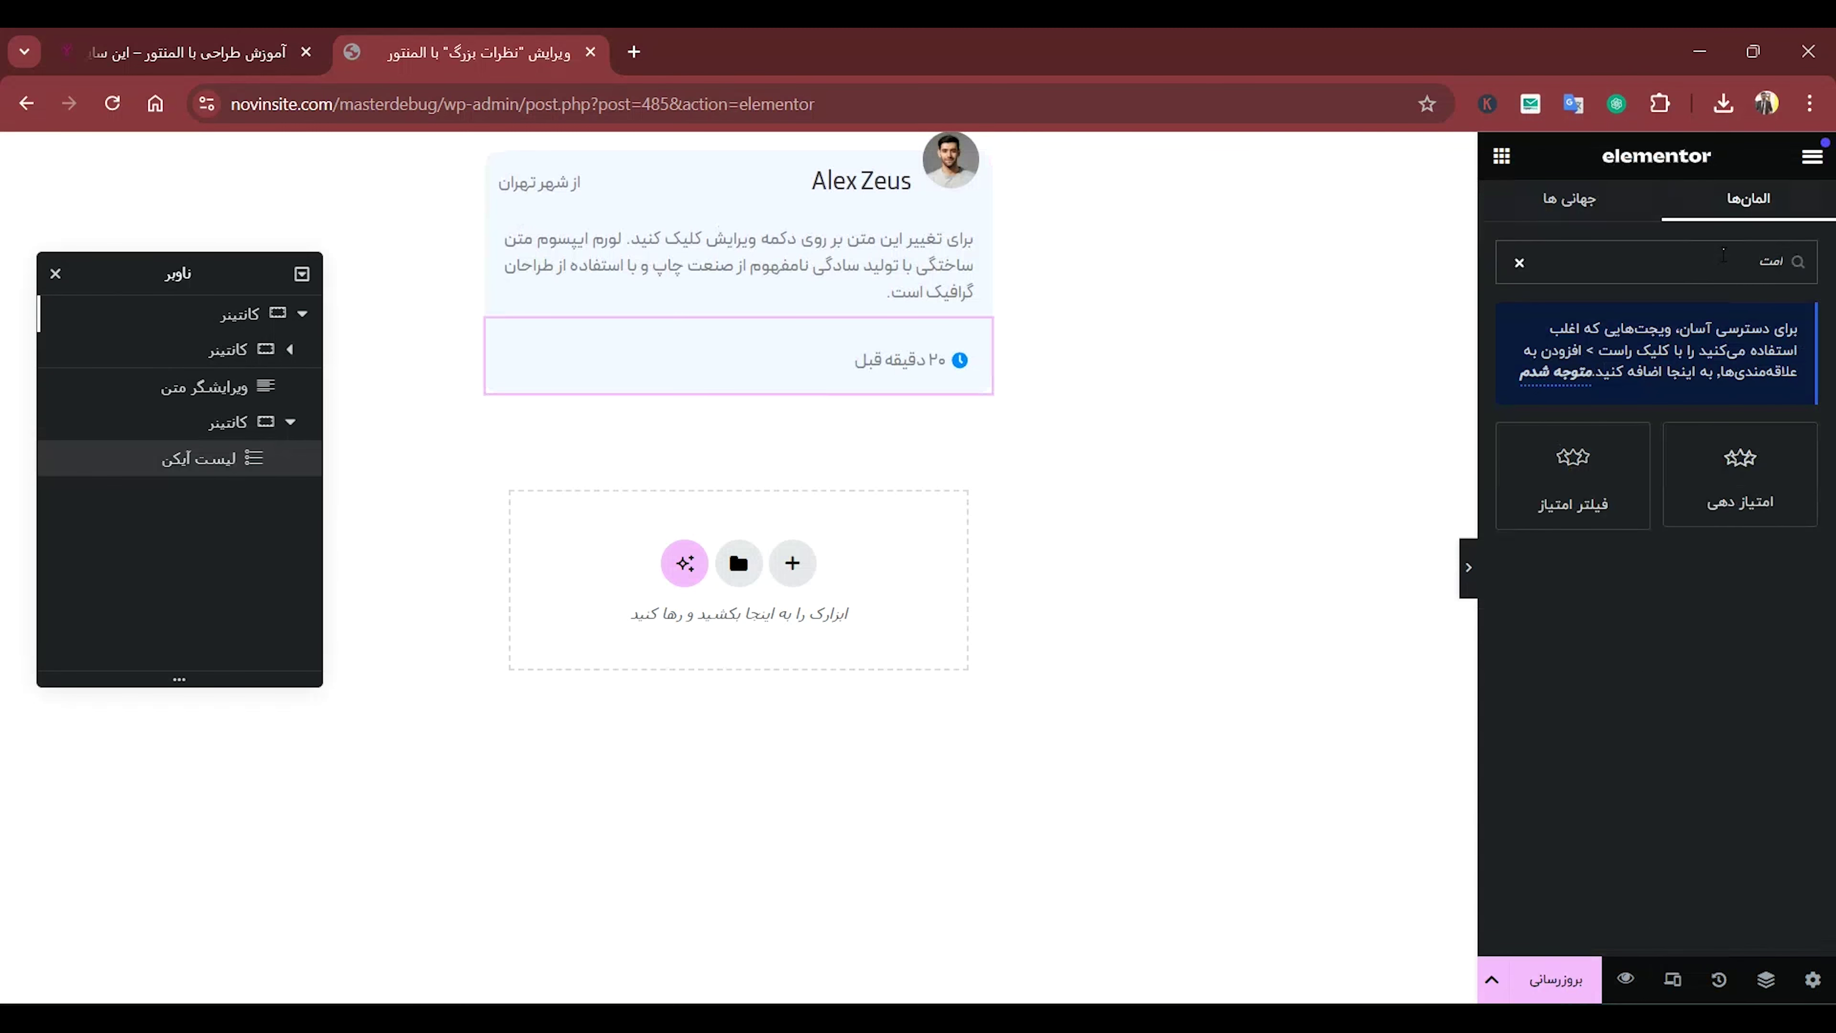
pyautogui.moveTo(1724, 448); pyautogui.dragTo(599, 365)
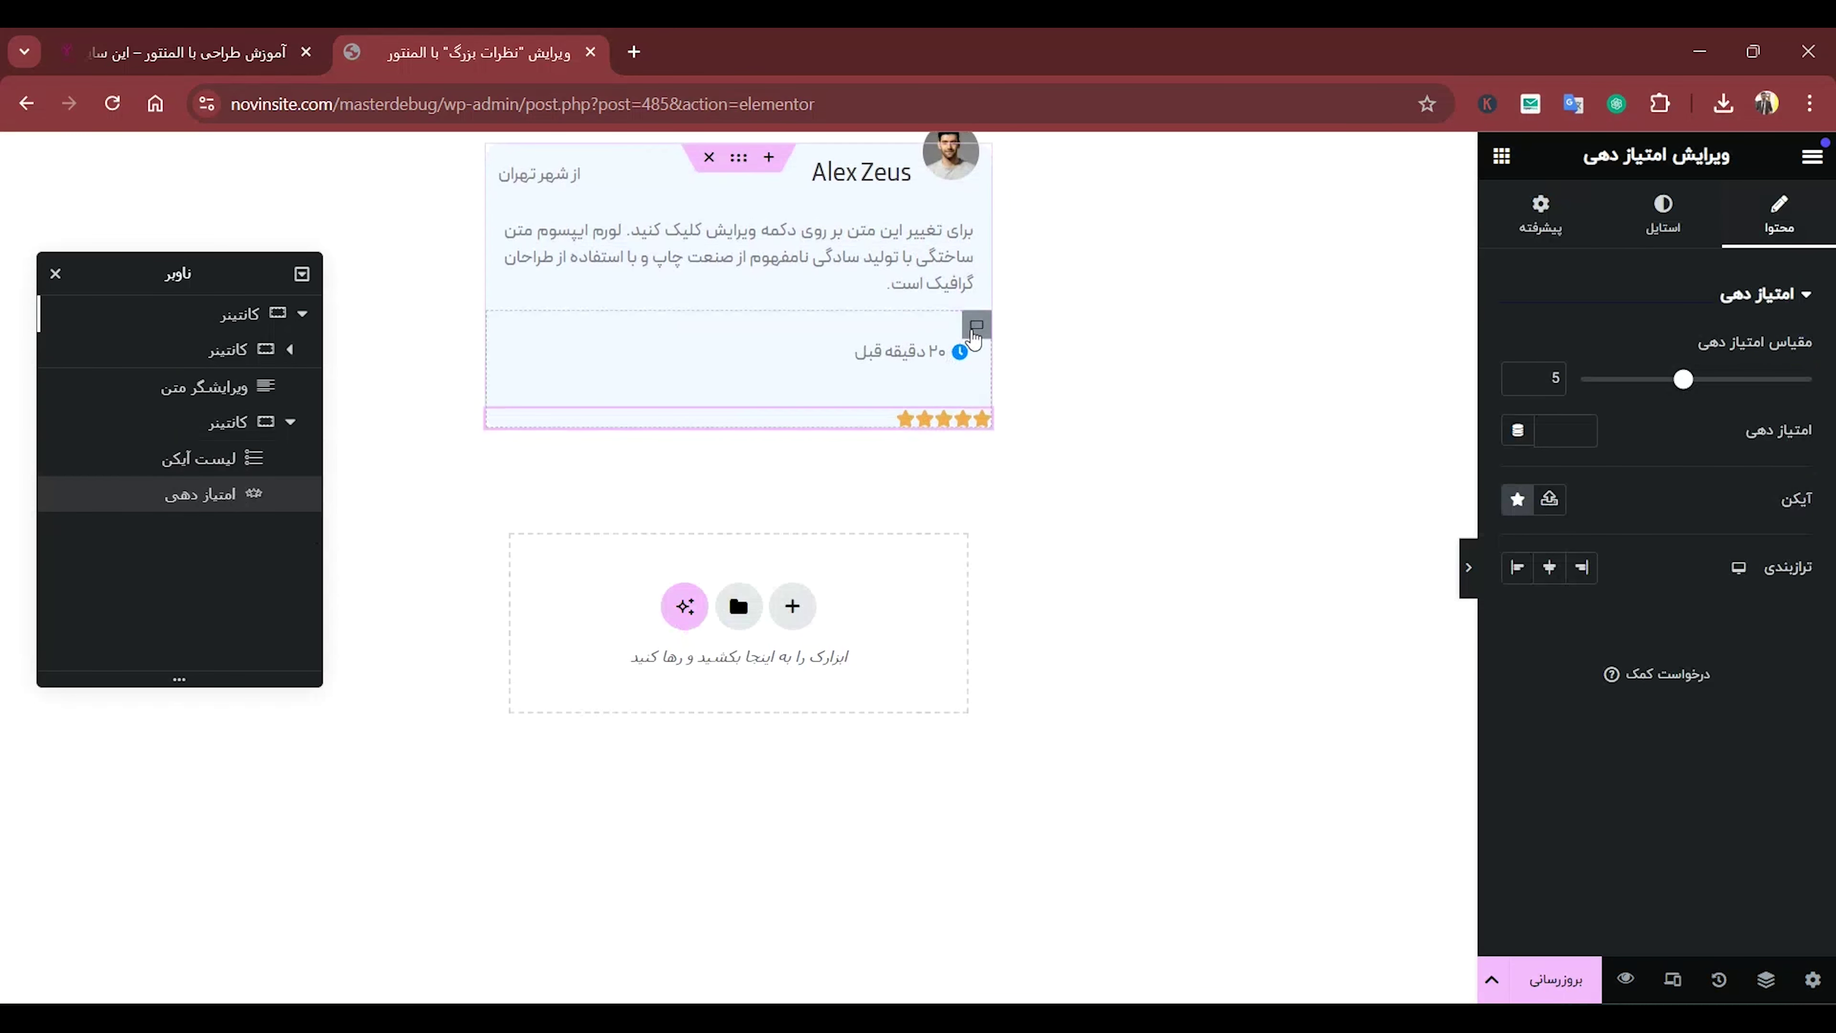
# Lay out the lower container's items in a row with space between them and center them vertically.
pyautogui.click(975, 333)
pyautogui.scroll(-8, 1582, 682)
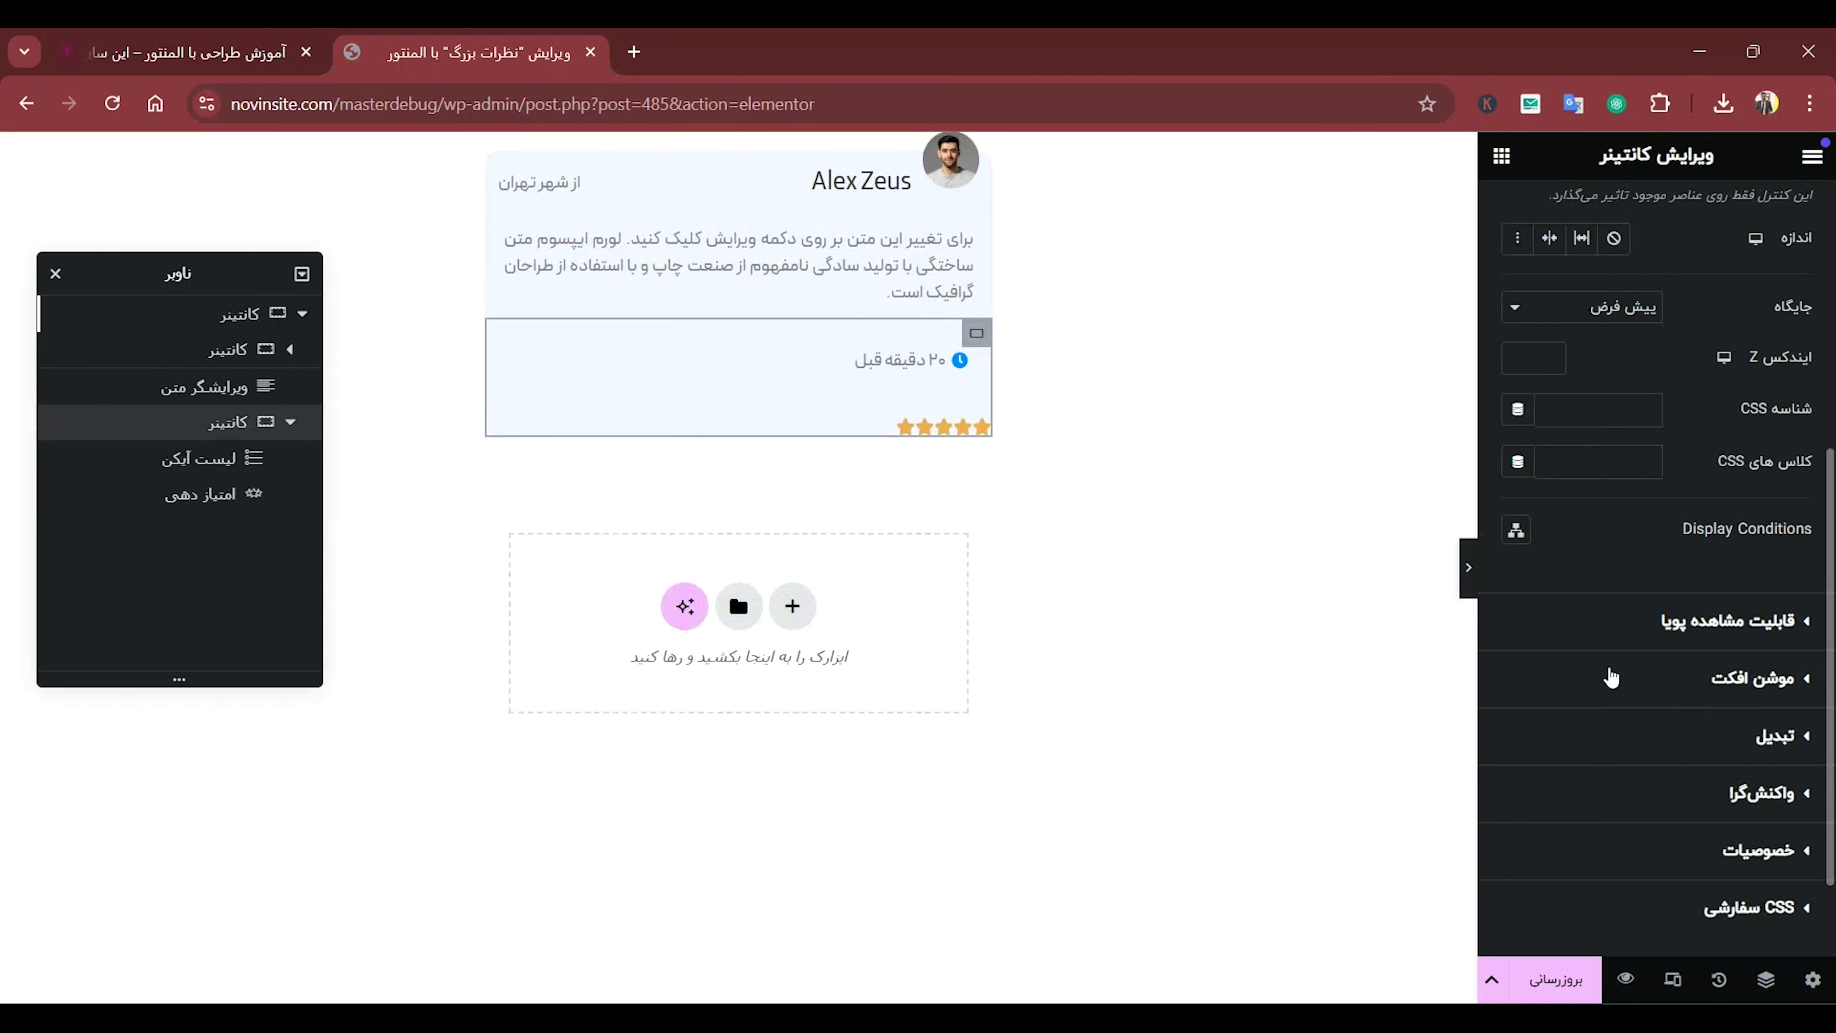
pyautogui.scroll(3, 1672, 365)
pyautogui.scroll(6, 1747, 278)
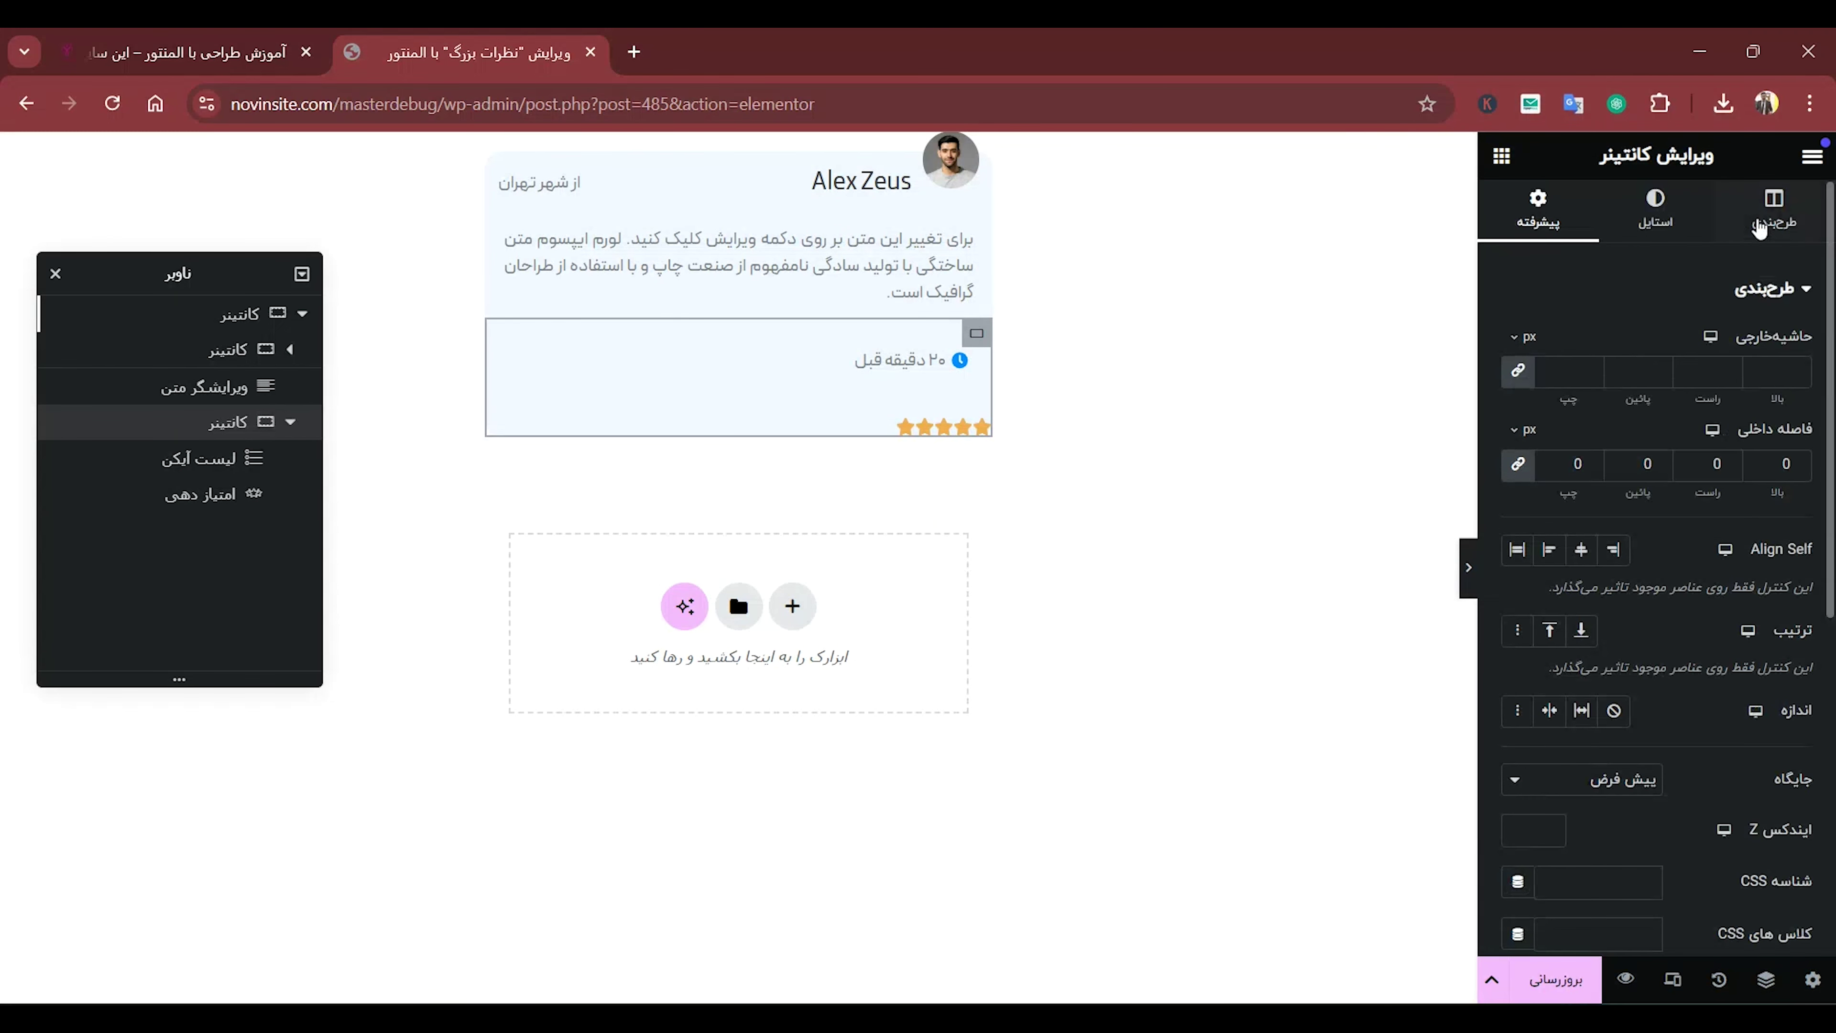
pyautogui.click(1614, 724)
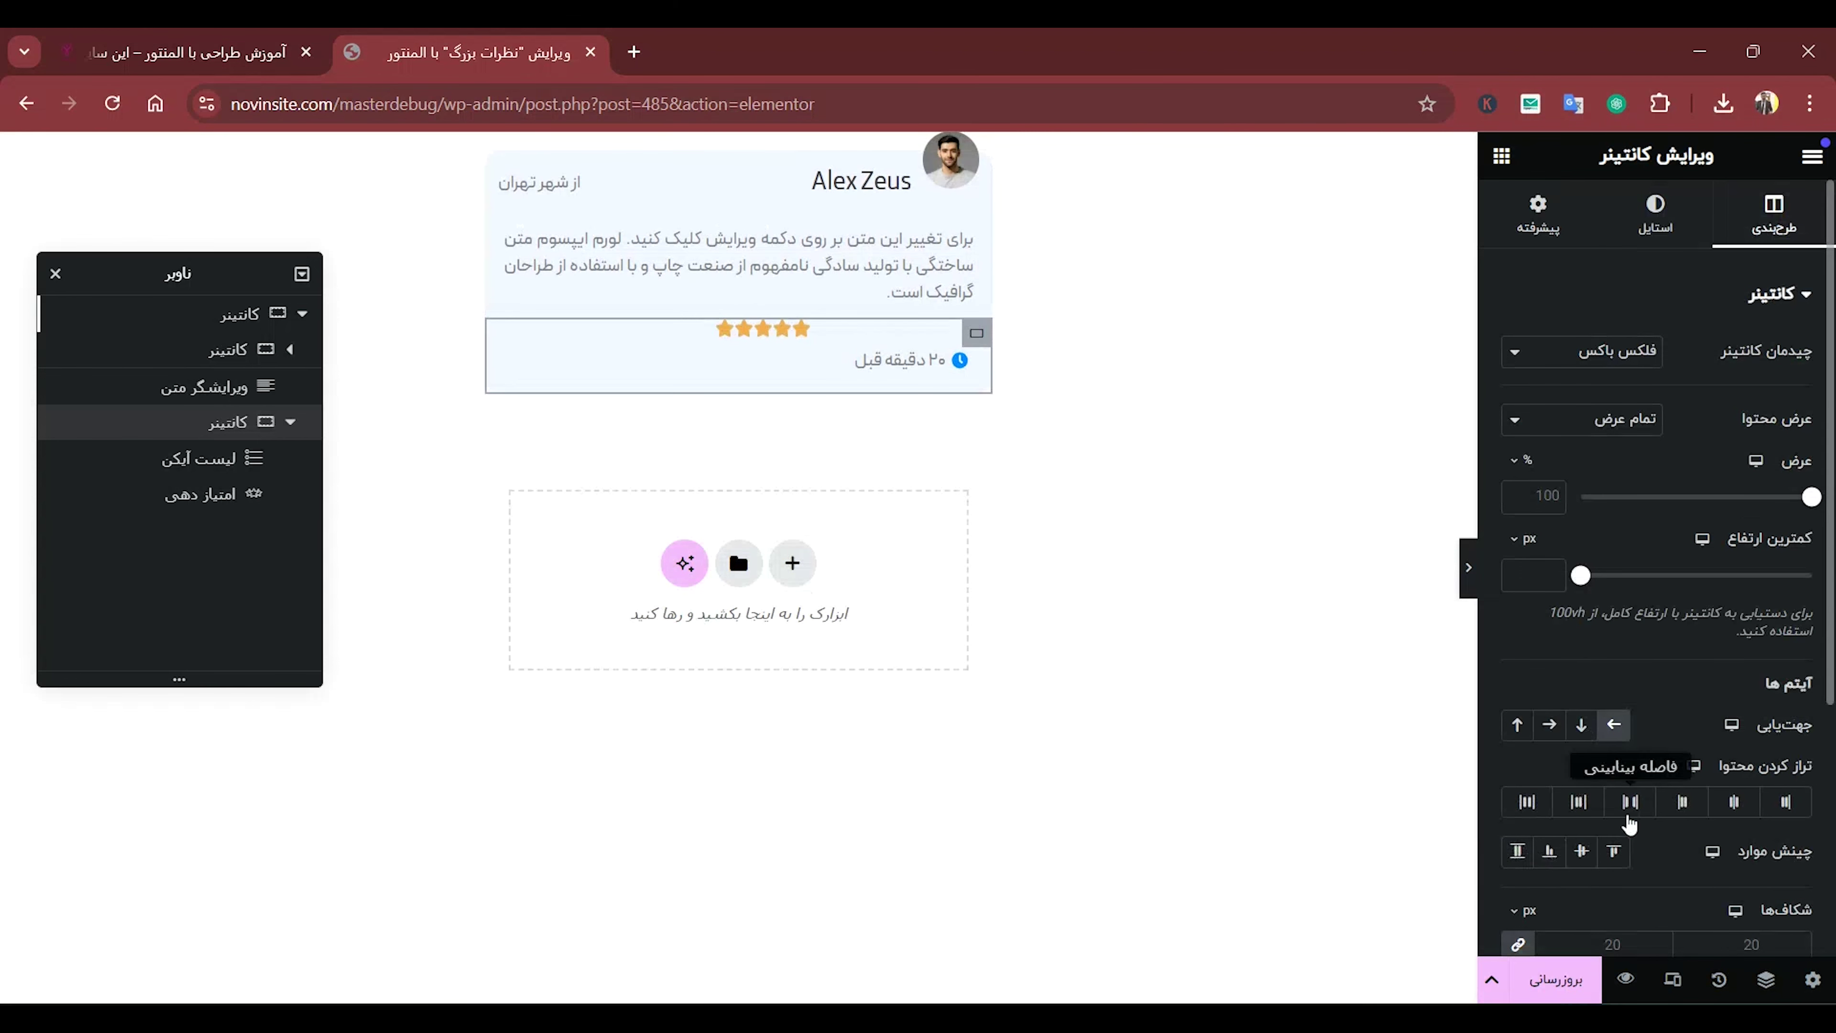
pyautogui.click(1630, 800)
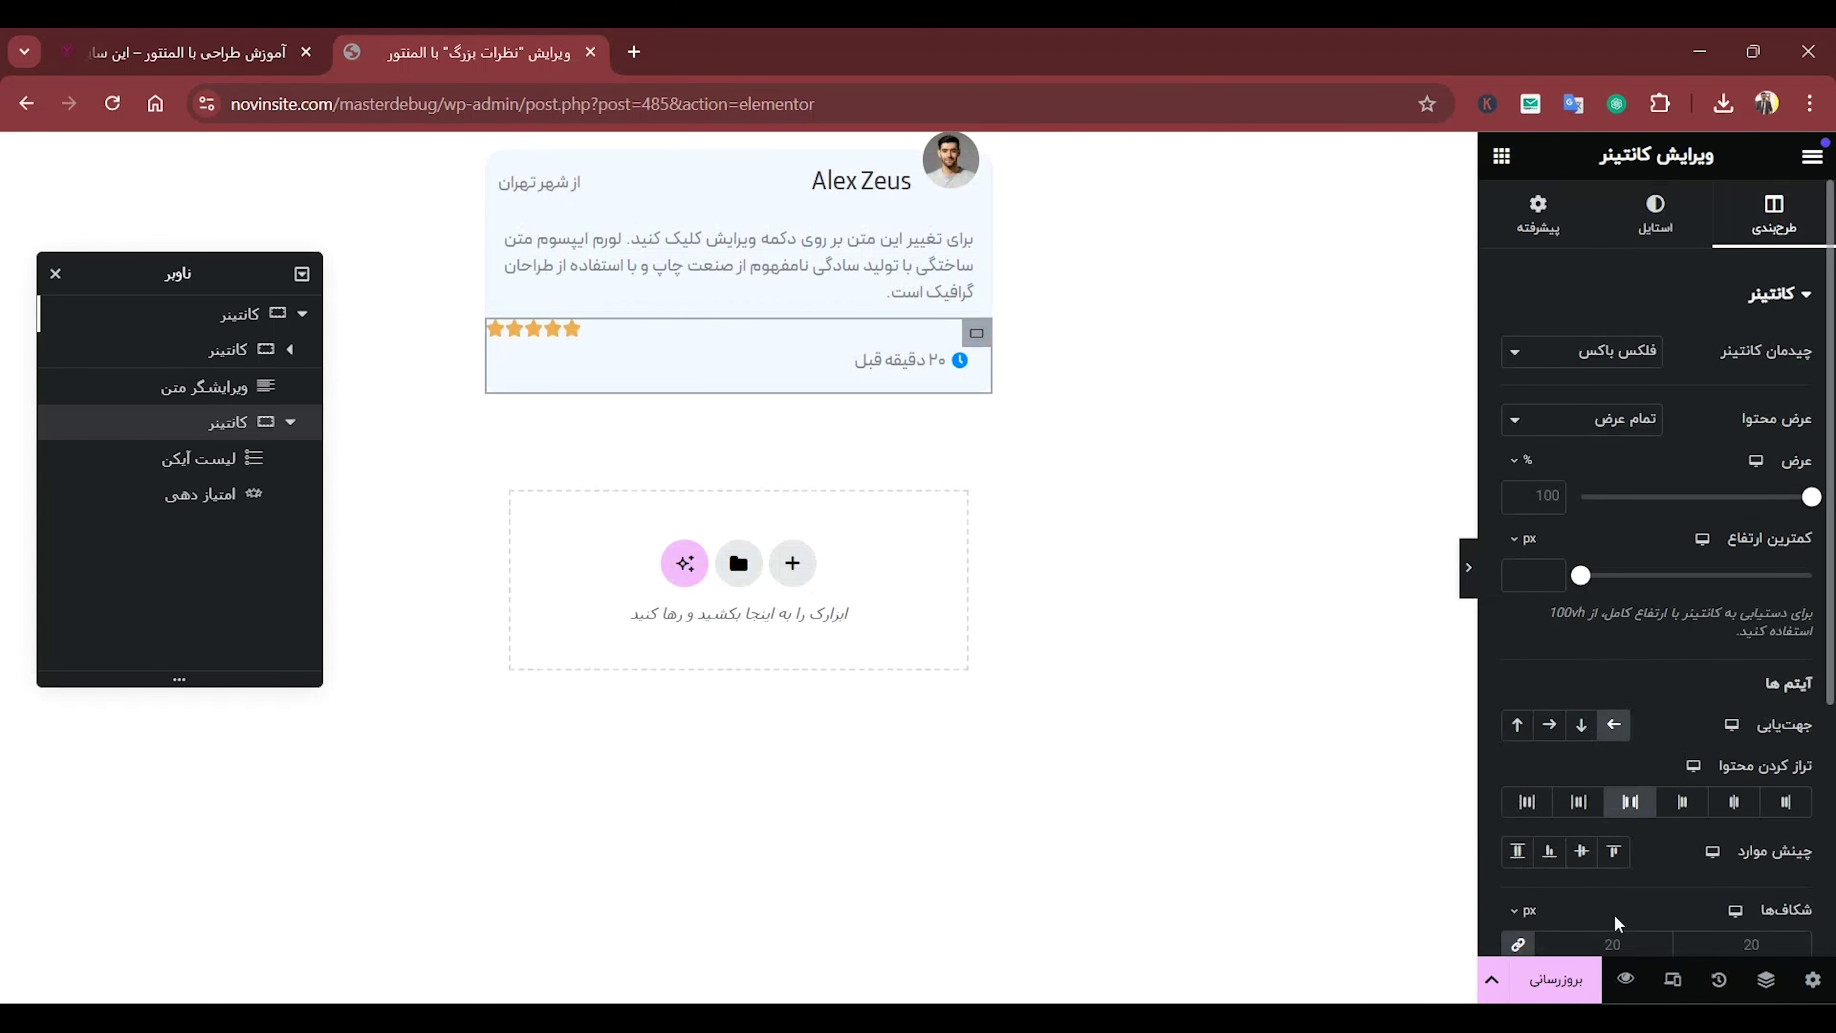
pyautogui.click(1582, 851)
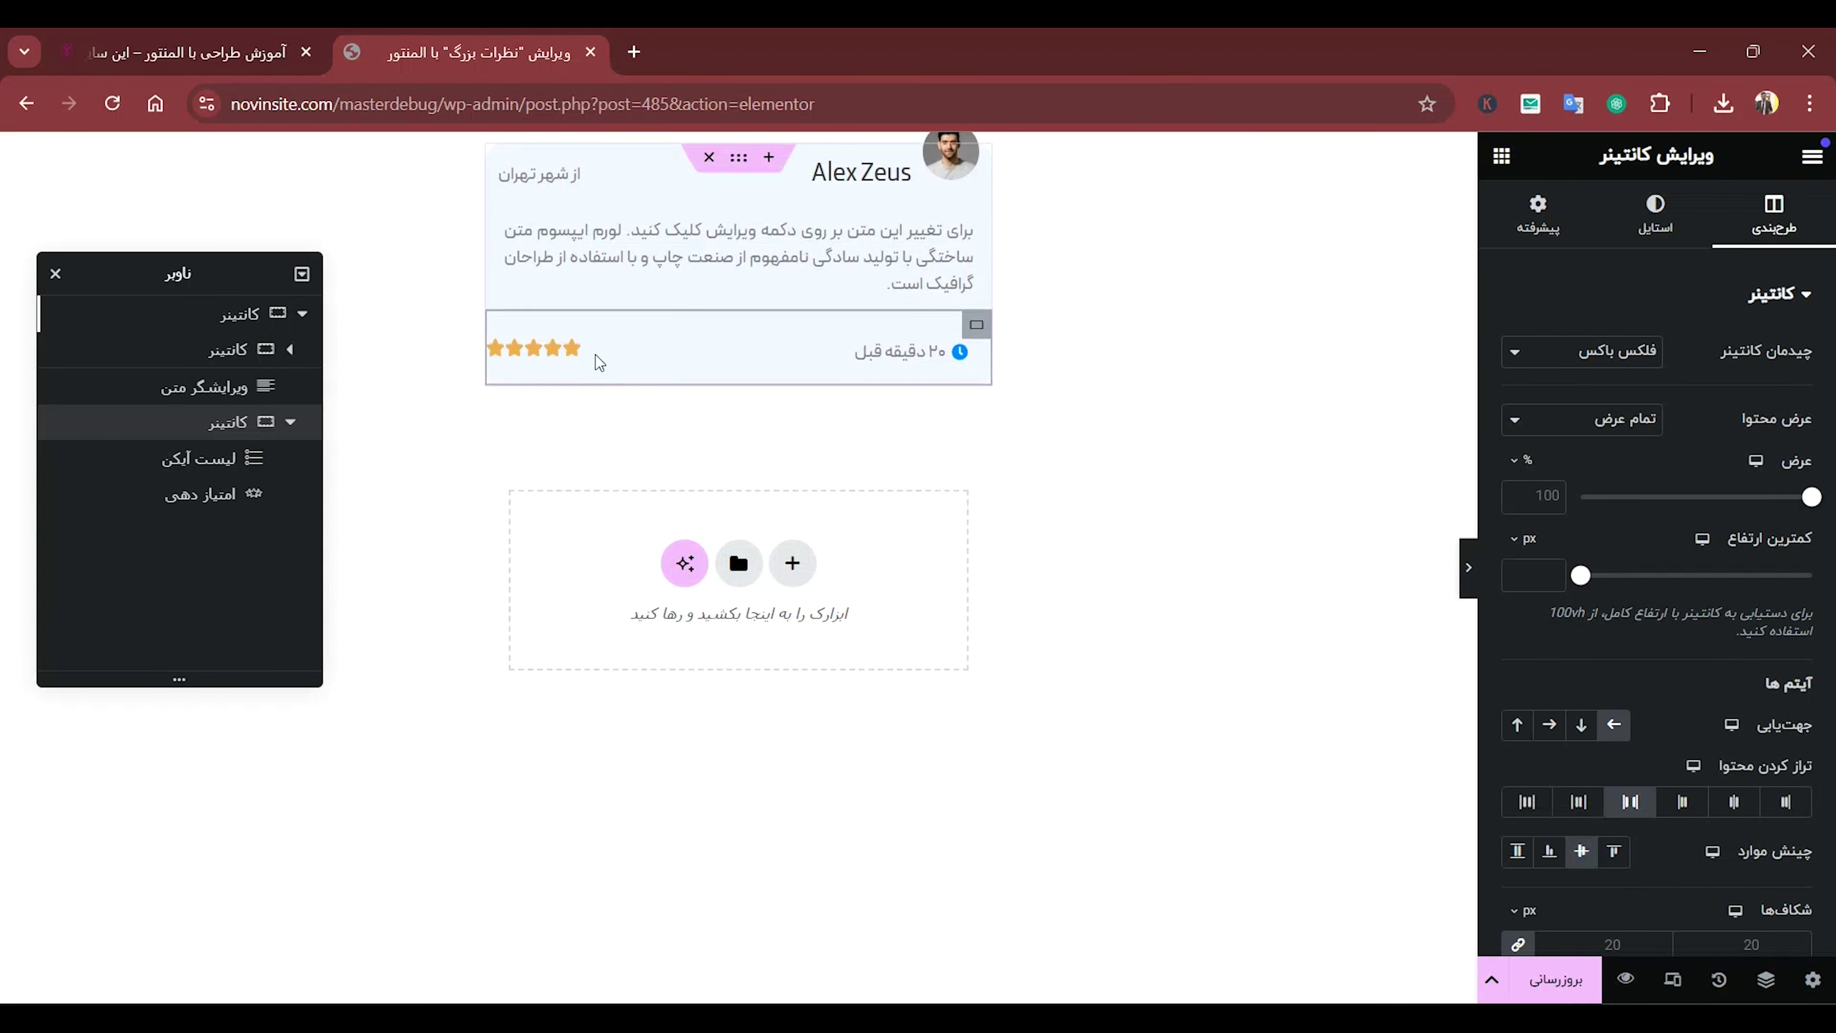
# Replace the rating widget's icon with the downloaded star.svg by uploading it to the media library and inserting it.
pyautogui.click(569, 353)
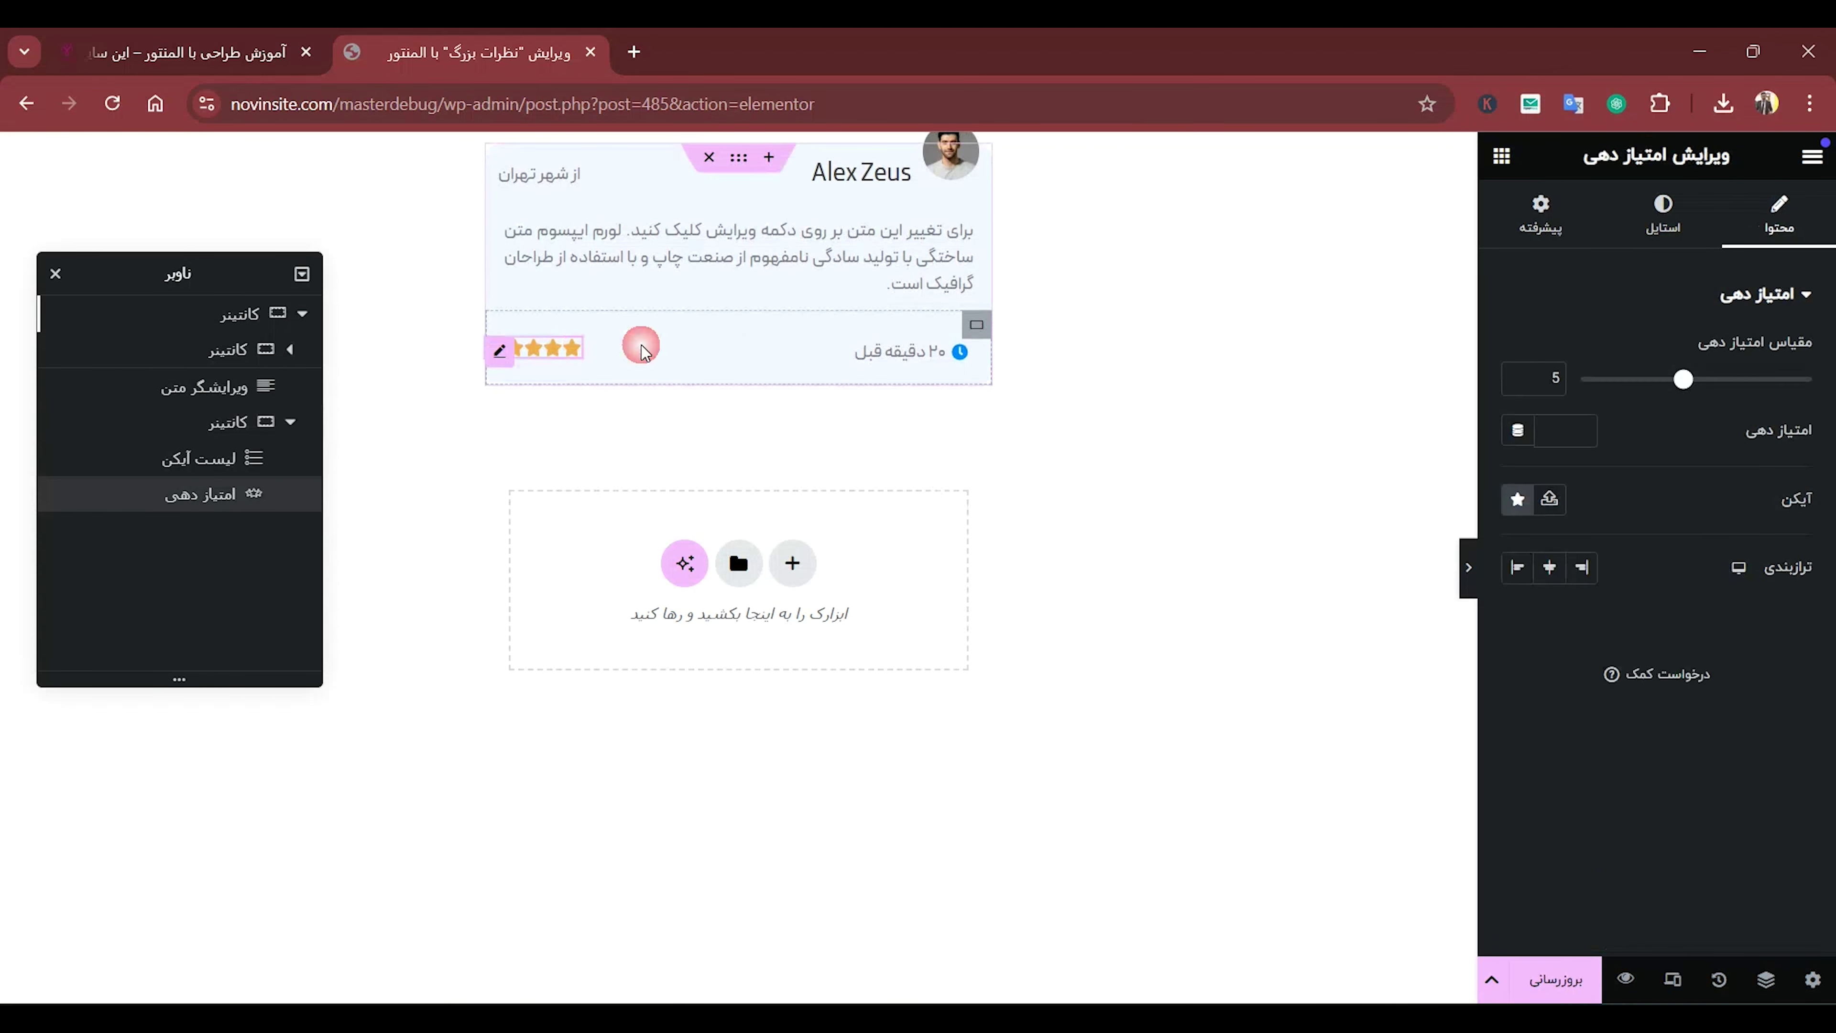
pyautogui.click(1549, 508)
pyautogui.click(1725, 103)
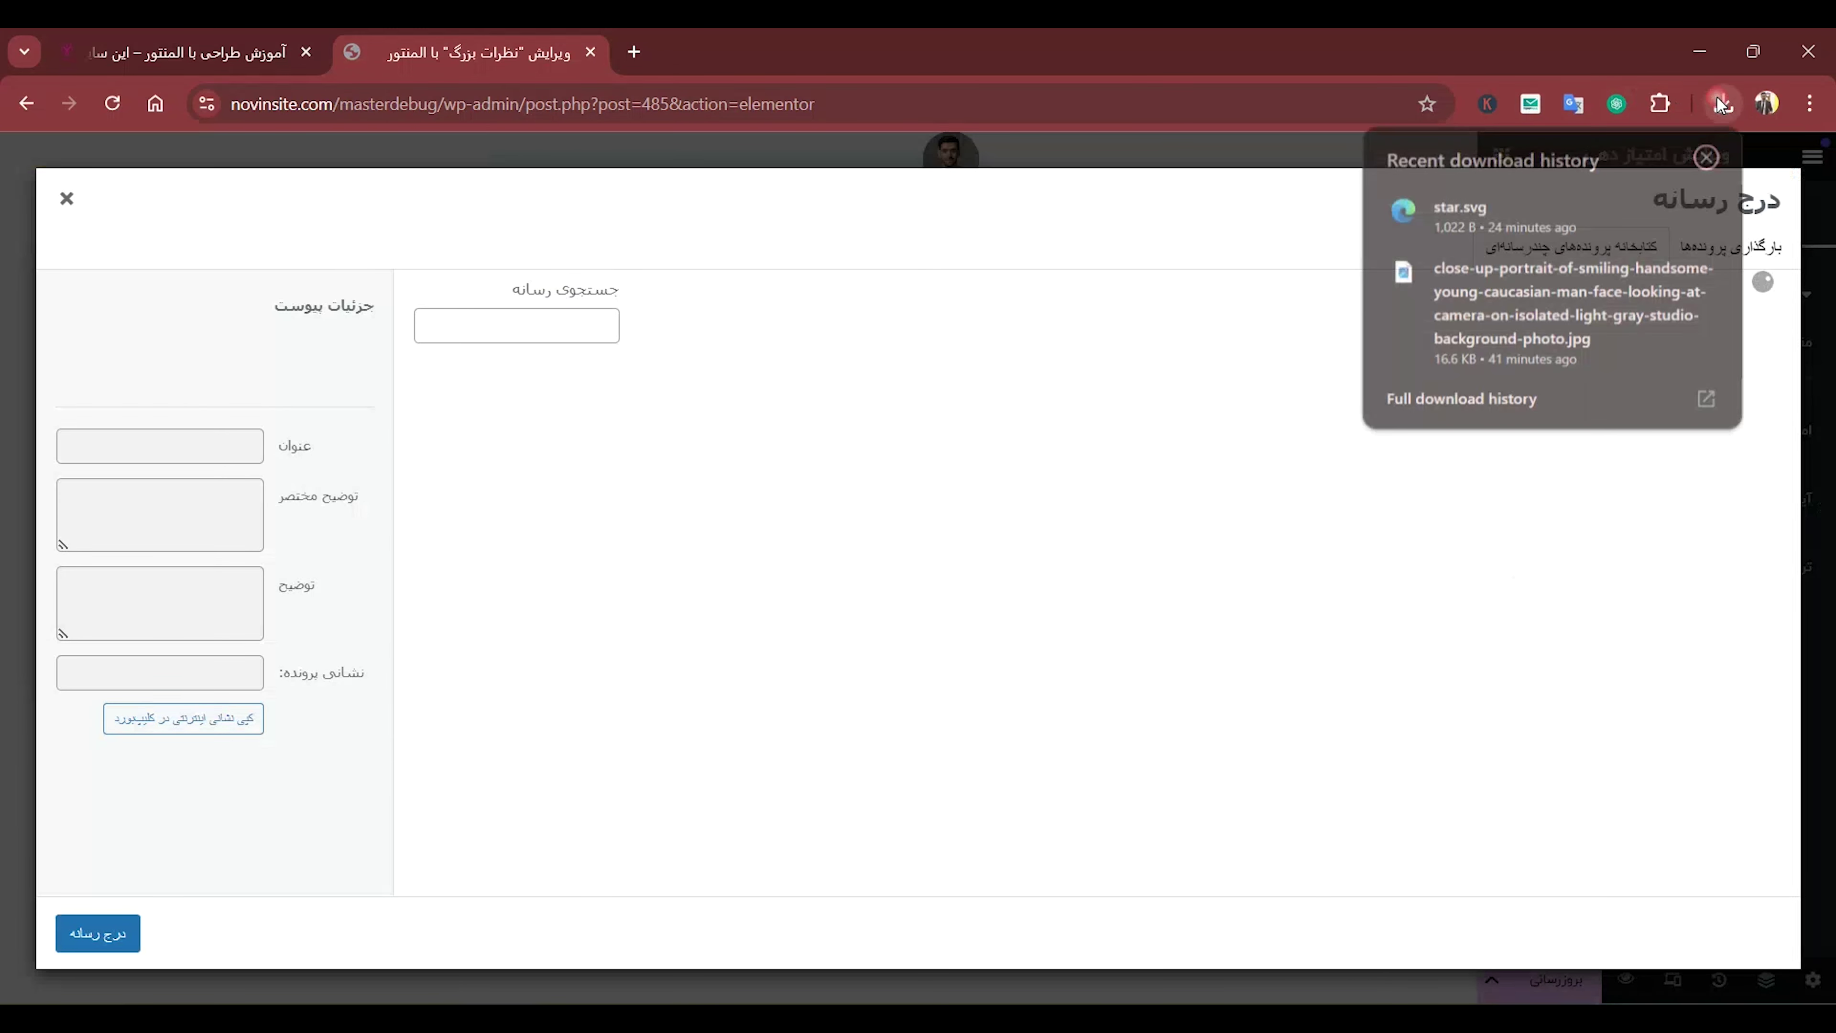
pyautogui.moveTo(1458, 210); pyautogui.dragTo(1039, 468)
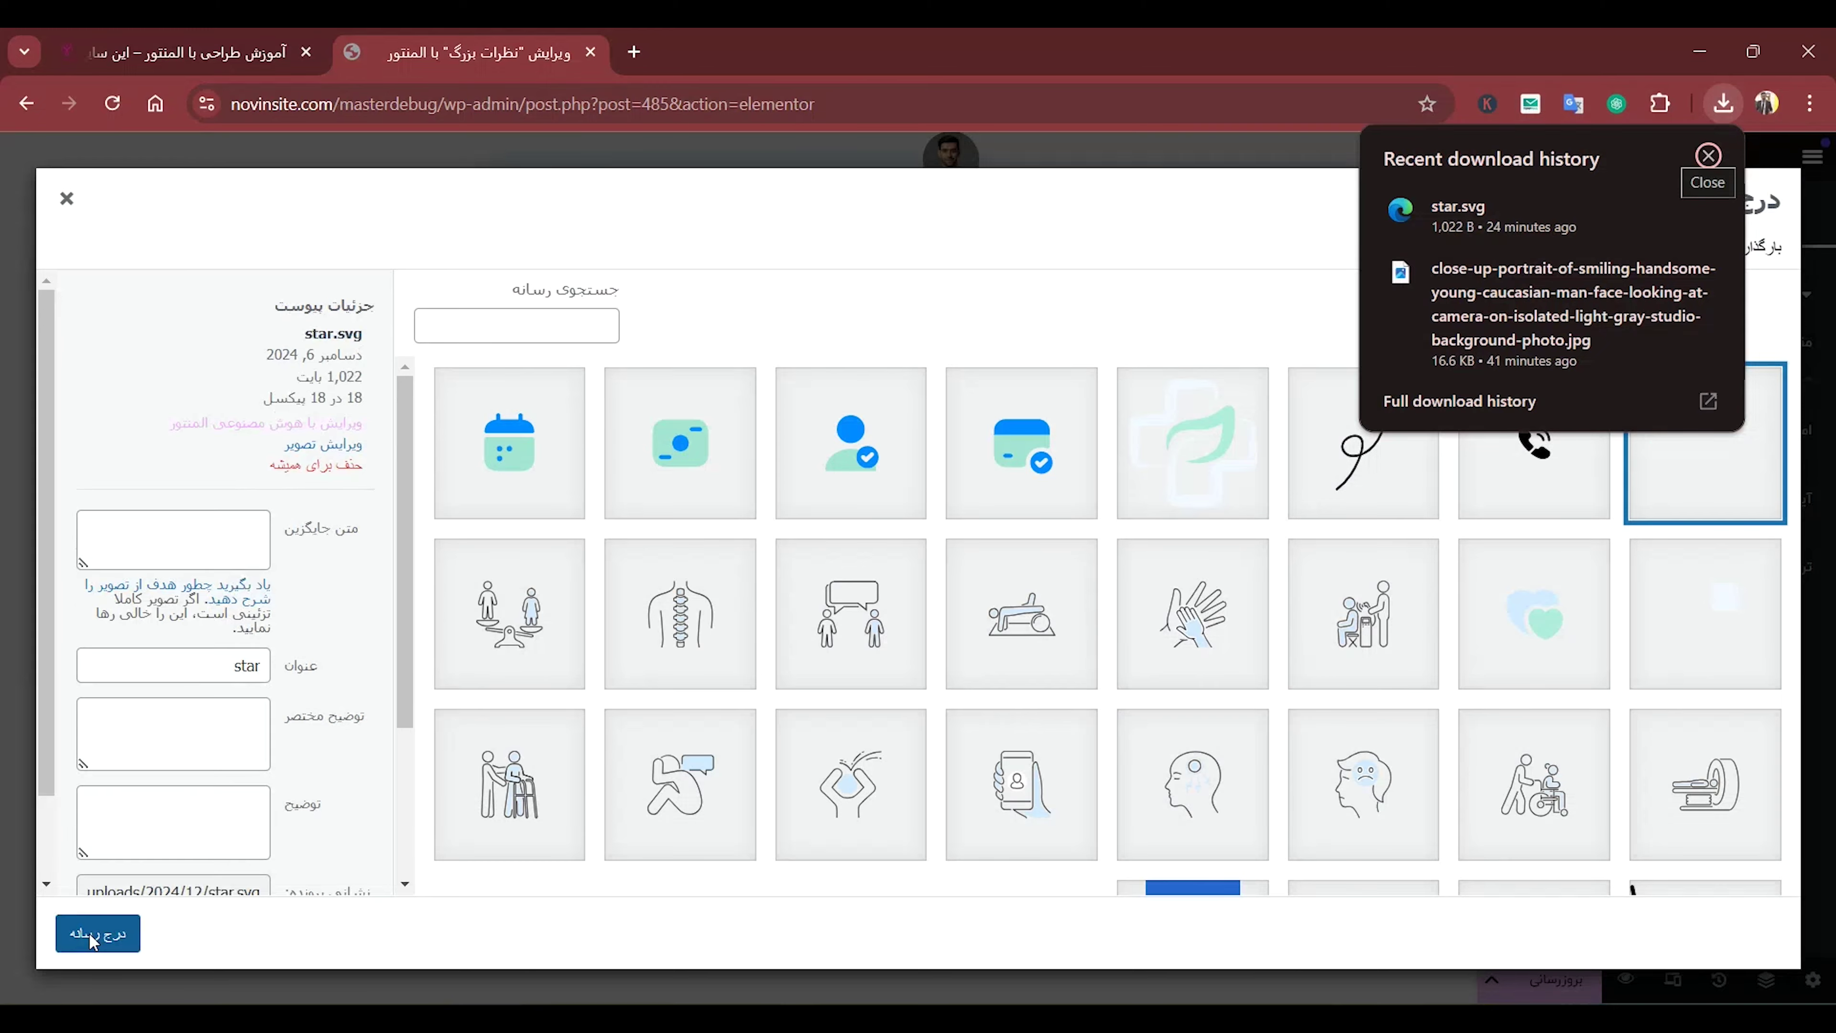
pyautogui.click(85, 940)
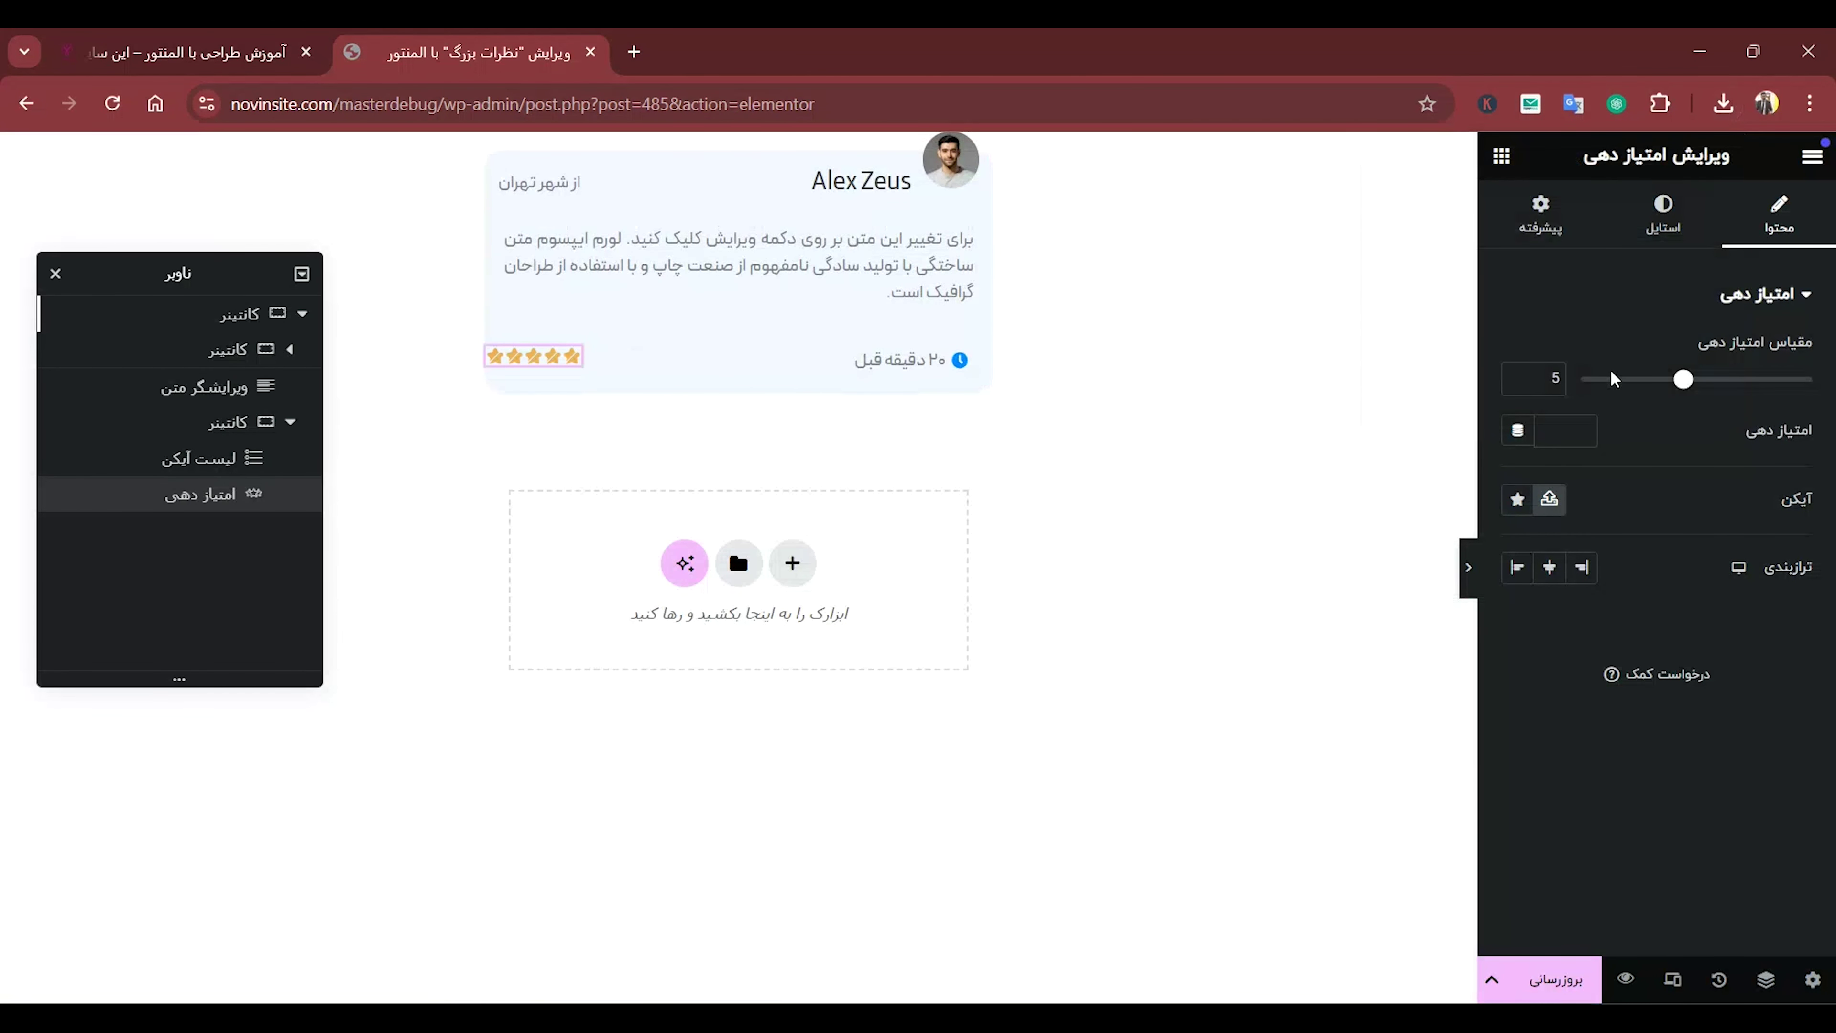
# Bind the rating value dynamically to the custom content type field (فیلد نوع محتوای سفارشی) امتیاز.
pyautogui.click(1518, 429)
pyautogui.scroll(-5, 1668, 544)
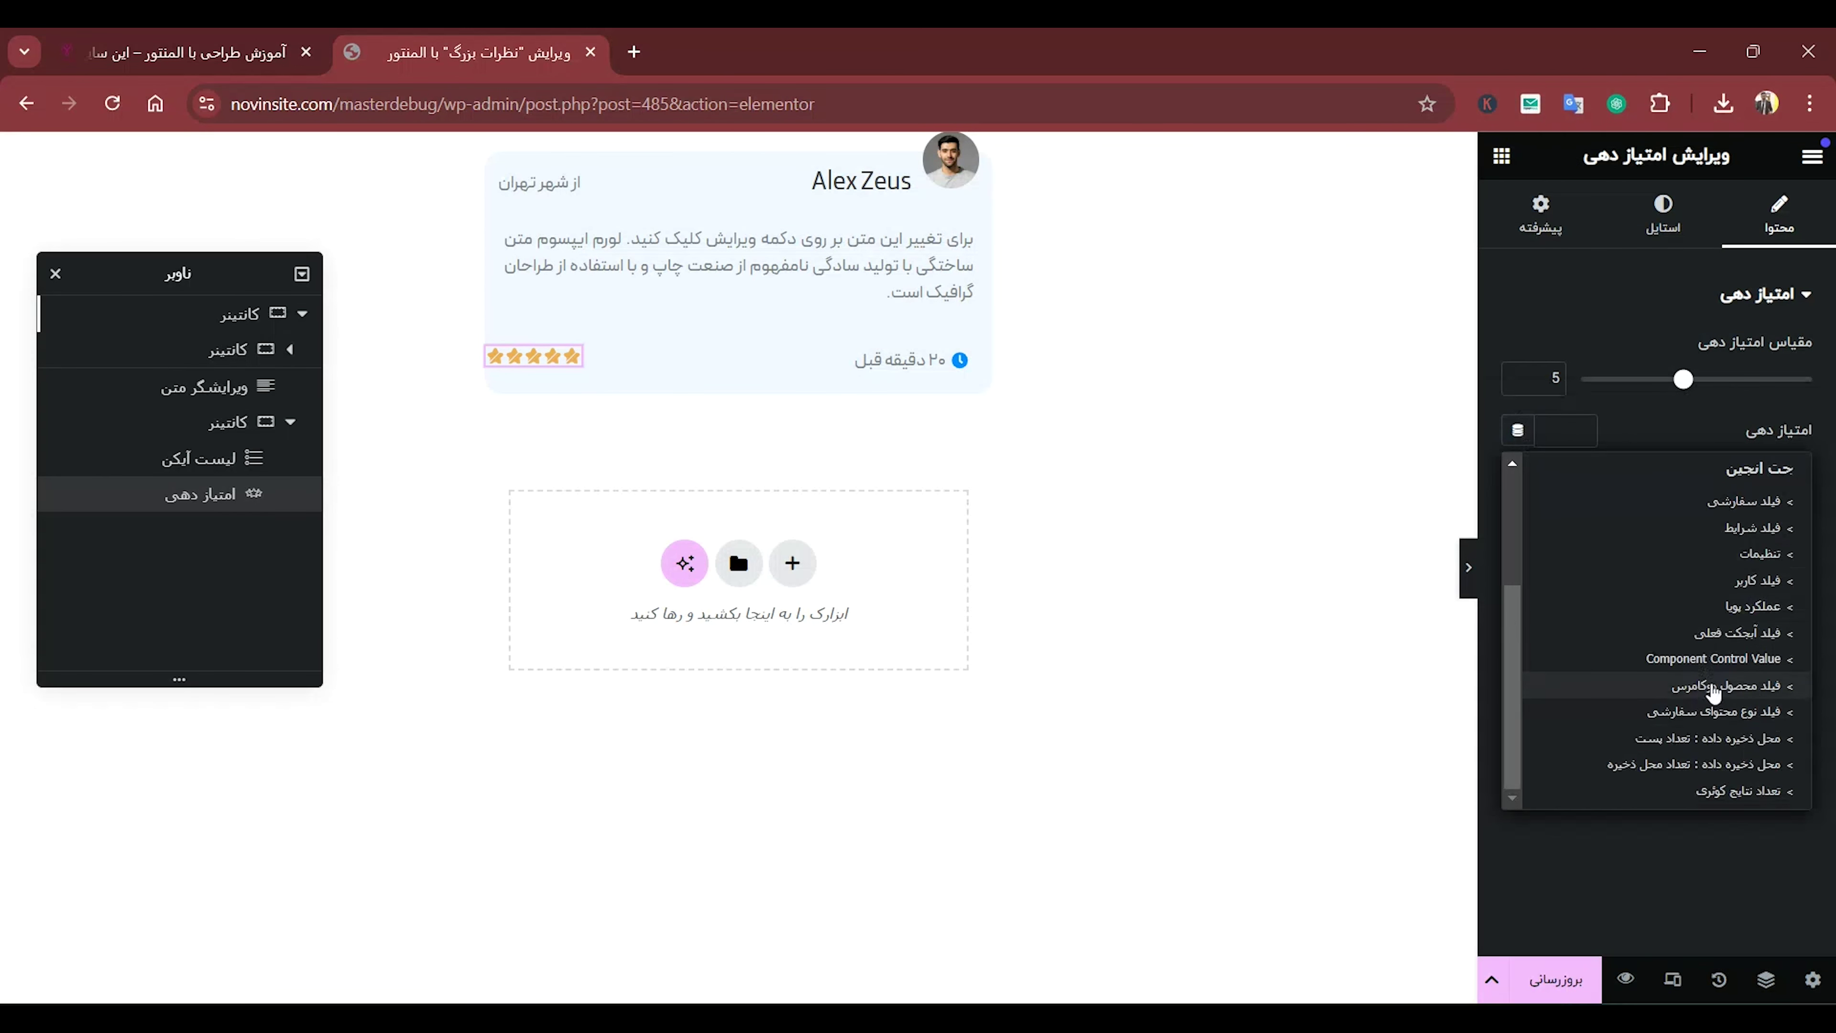
pyautogui.click(1726, 712)
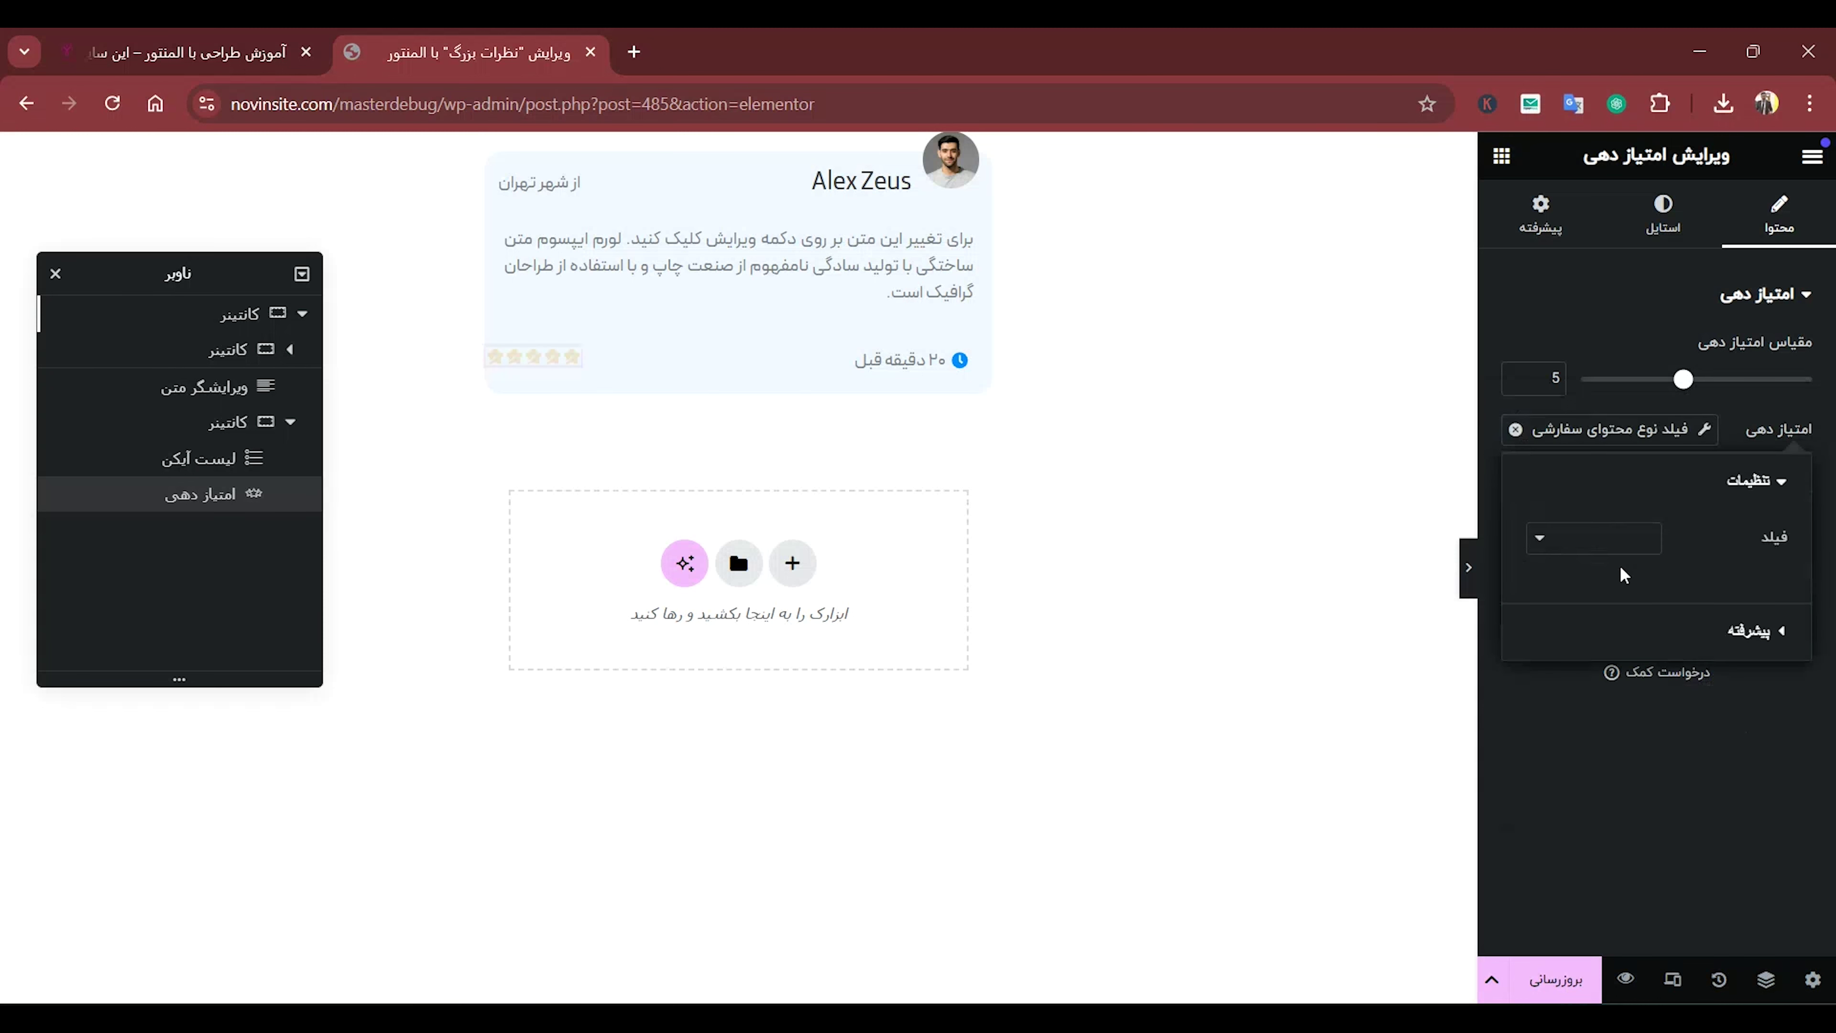
pyautogui.click(1613, 560)
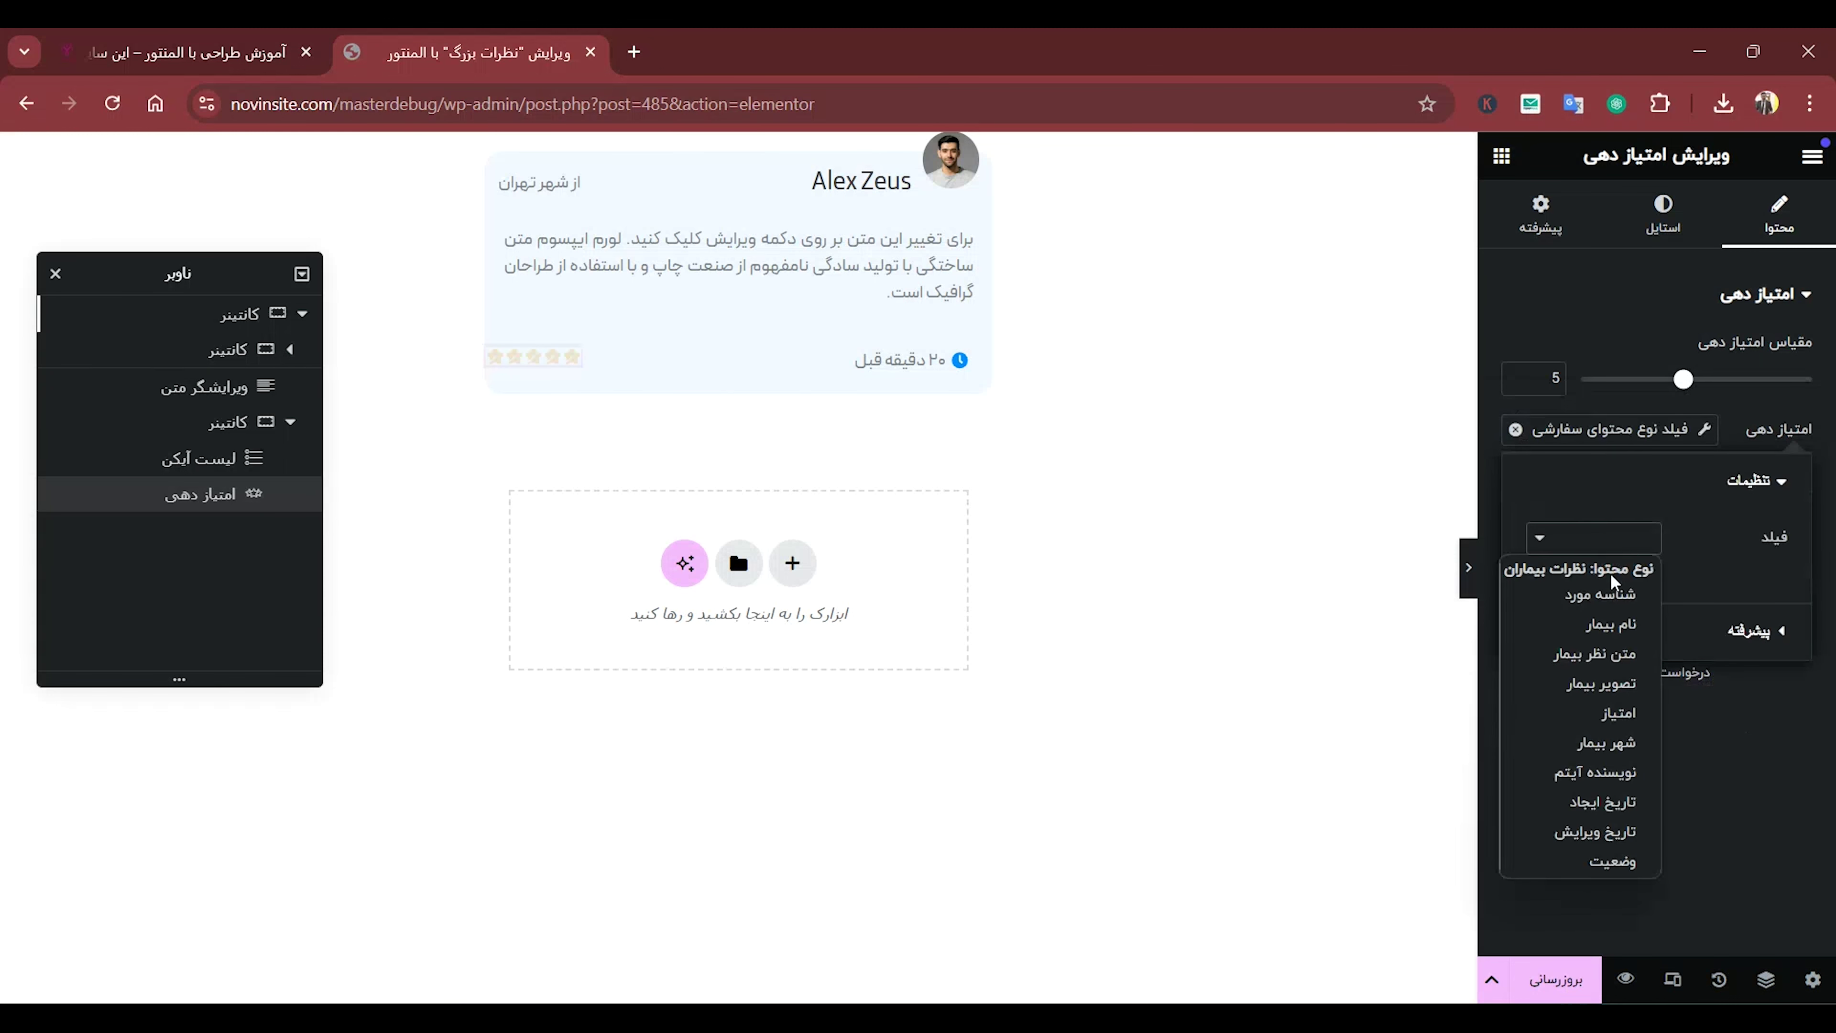
pyautogui.click(1620, 711)
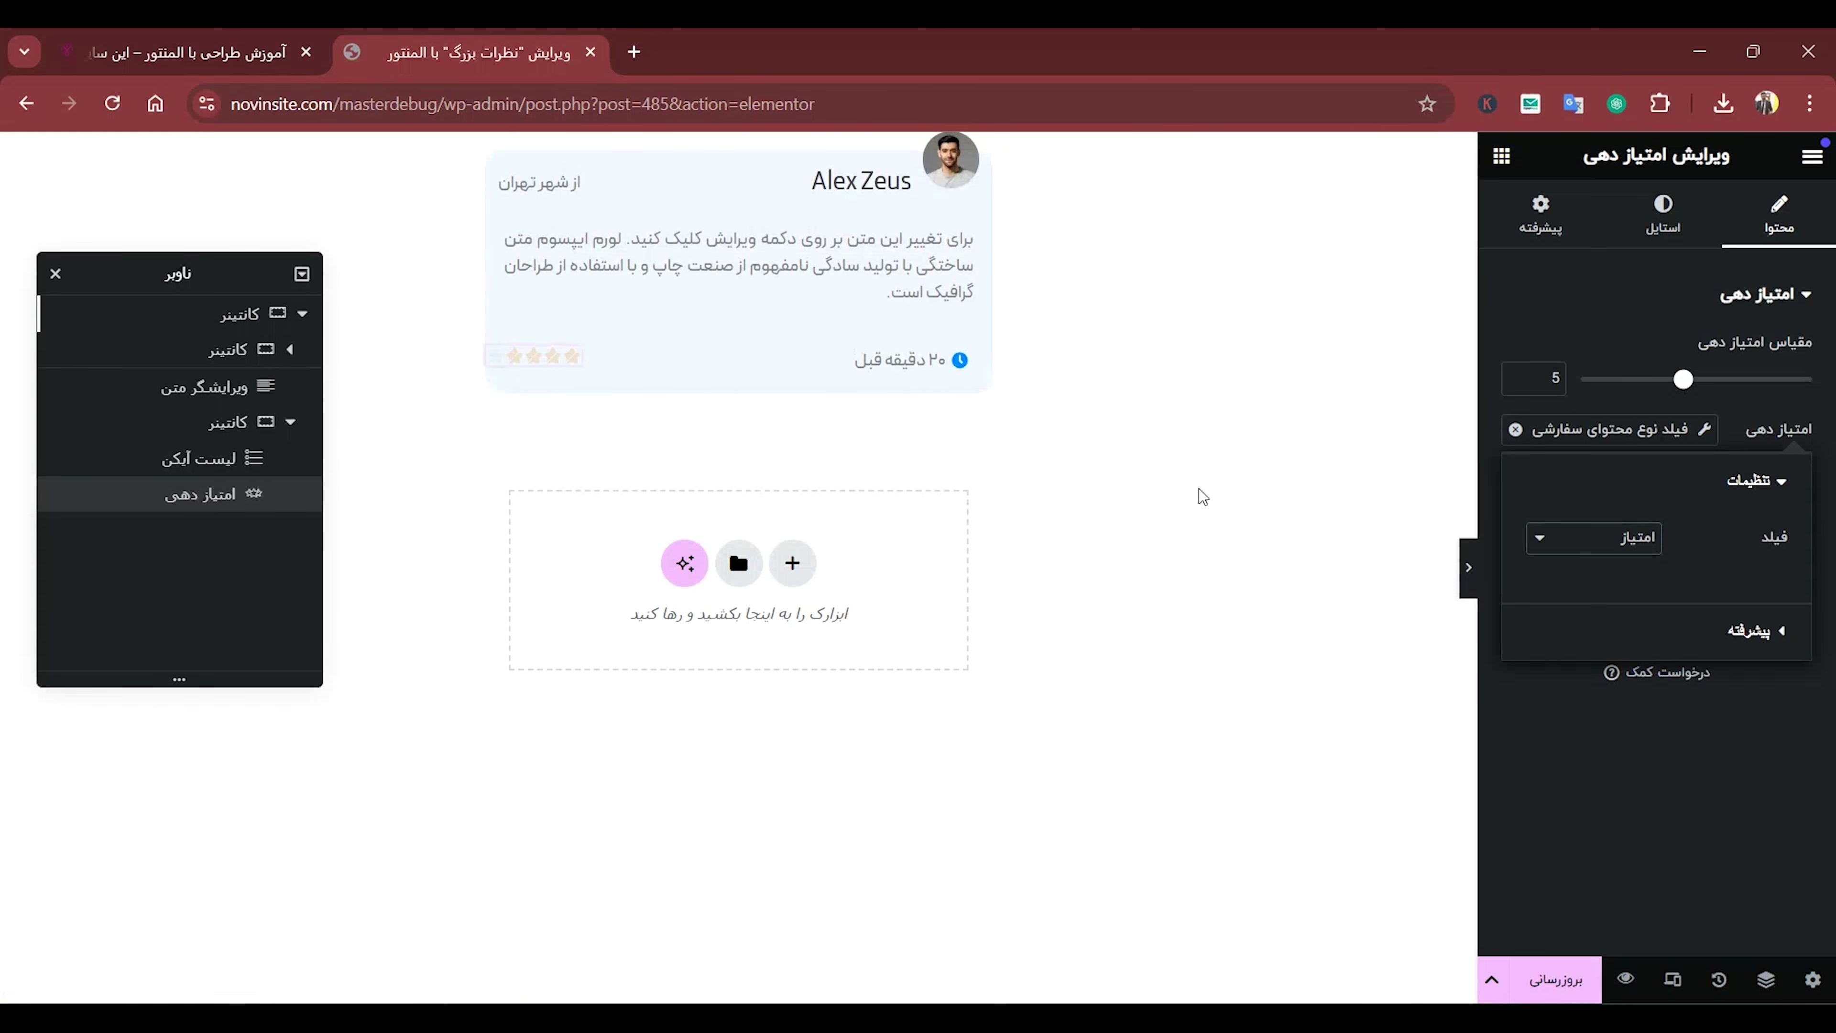
pyautogui.click(1139, 421)
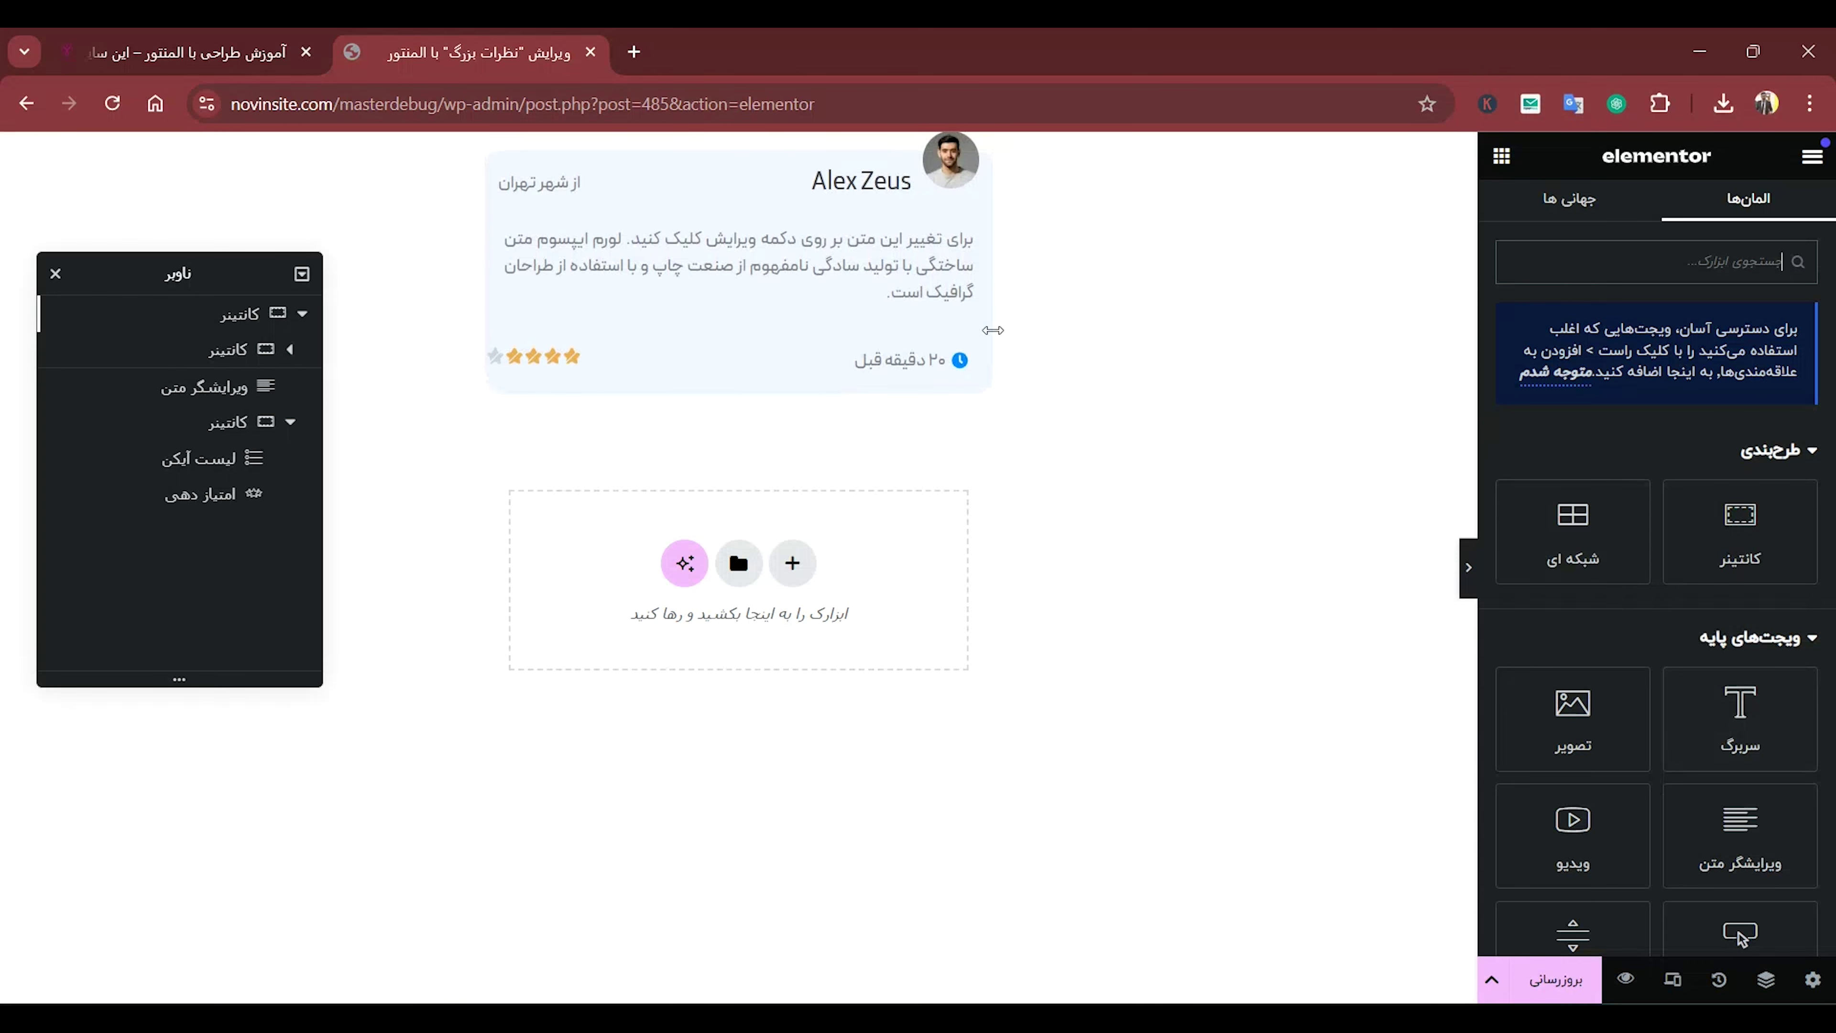
# Try 1 px padding on all sides of the lower container, and clear the padding values.
pyautogui.click(975, 329)
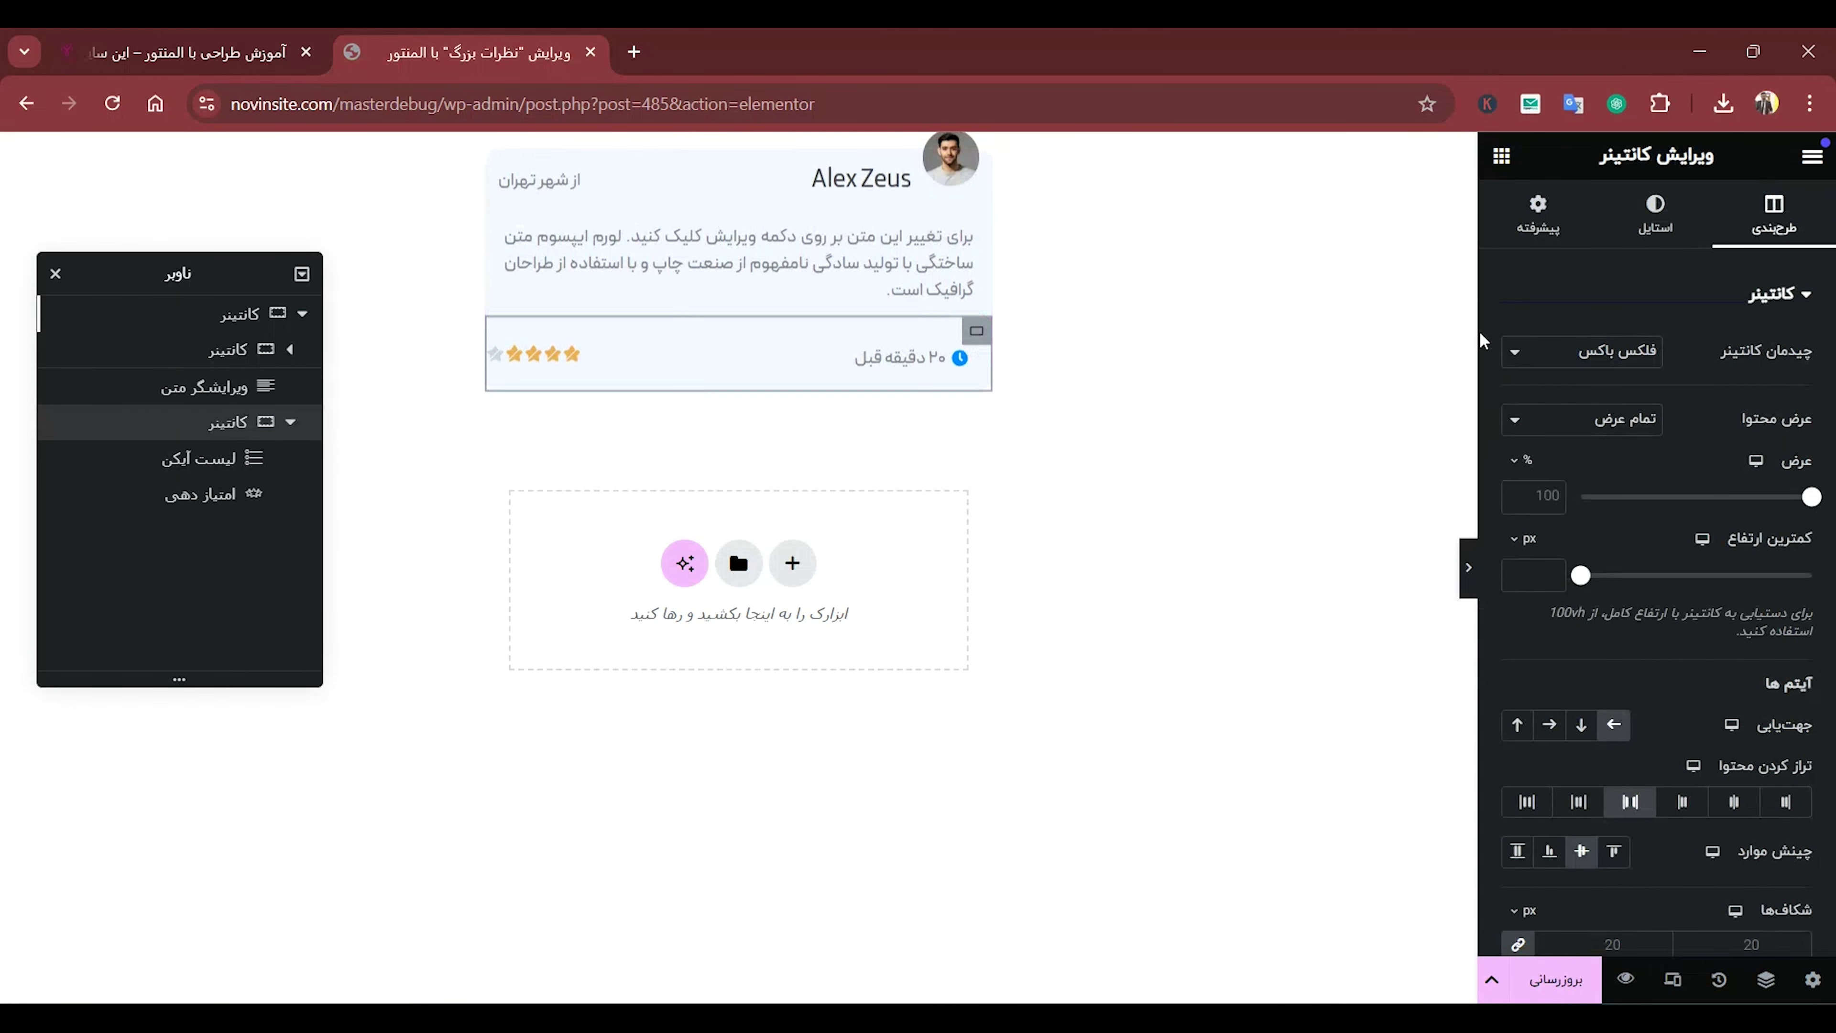
pyautogui.click(1536, 250)
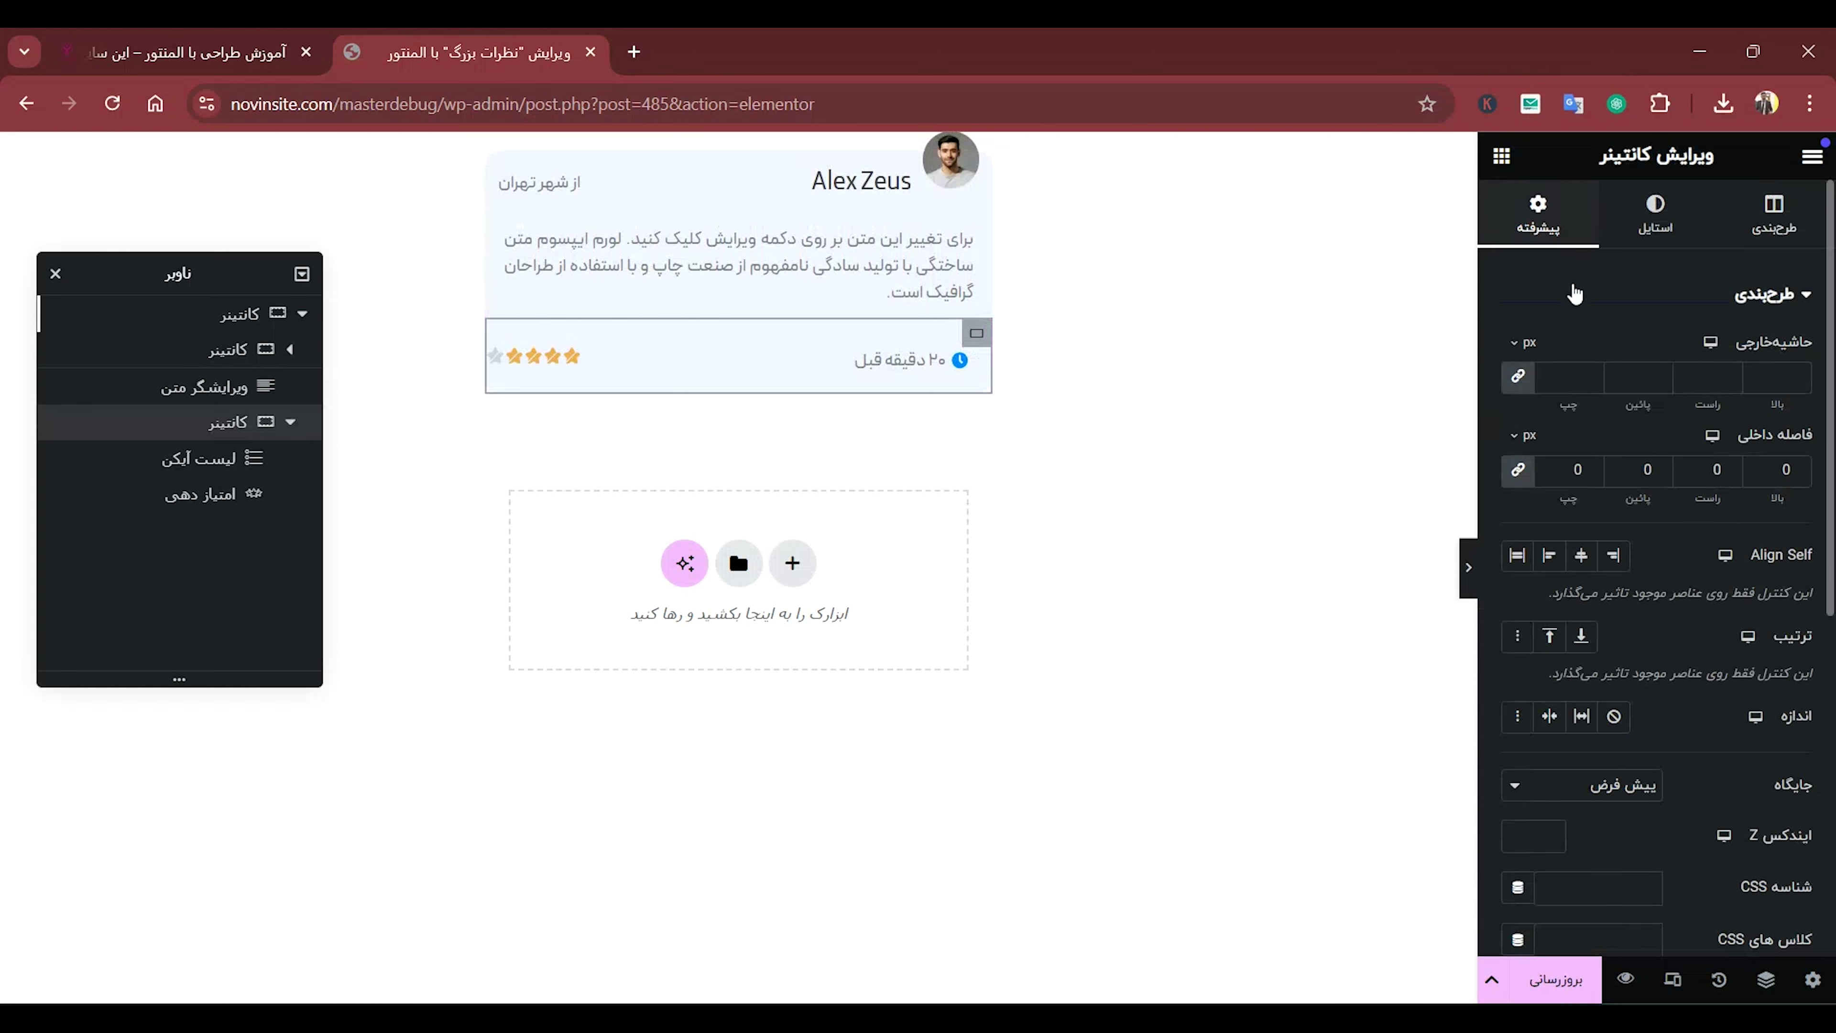
pyautogui.scroll(-2, 1671, 521)
pyautogui.scroll(2, 1603, 477)
pyautogui.moveTo(1566, 471); pyautogui.dragTo(1599, 465)
pyautogui.write('1')
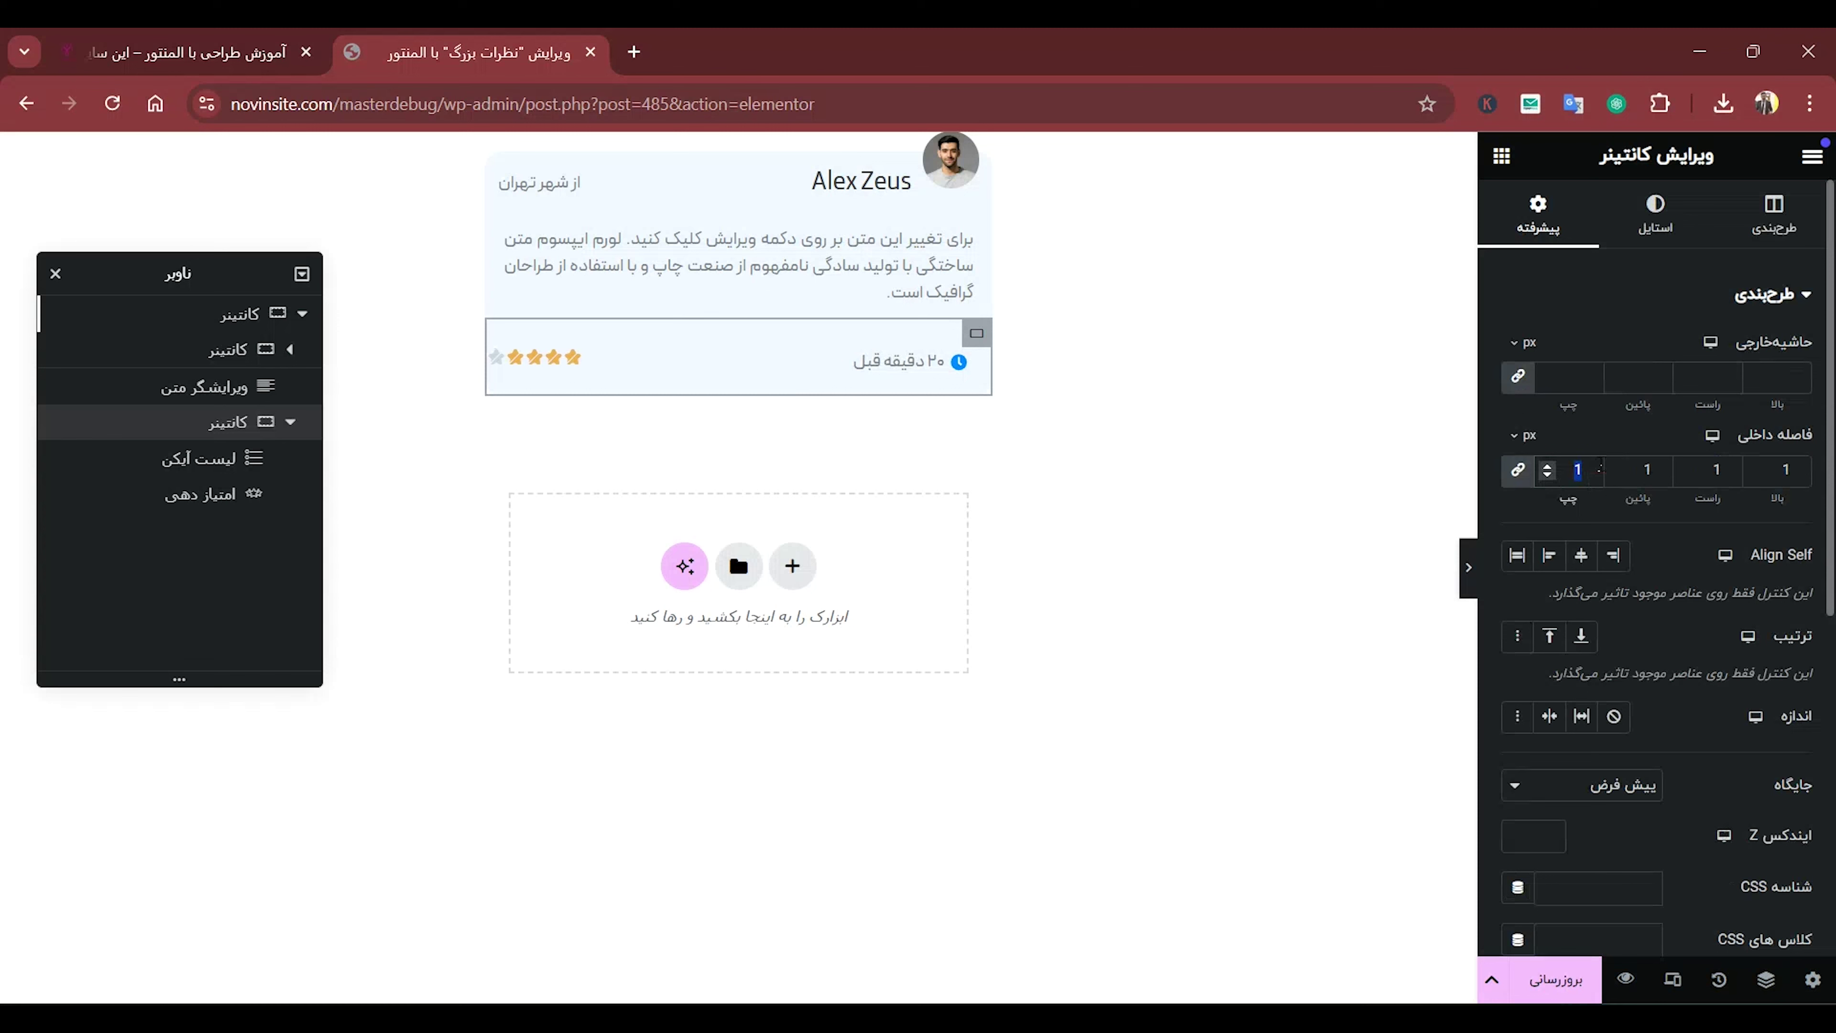
pyautogui.press('BackSpace')
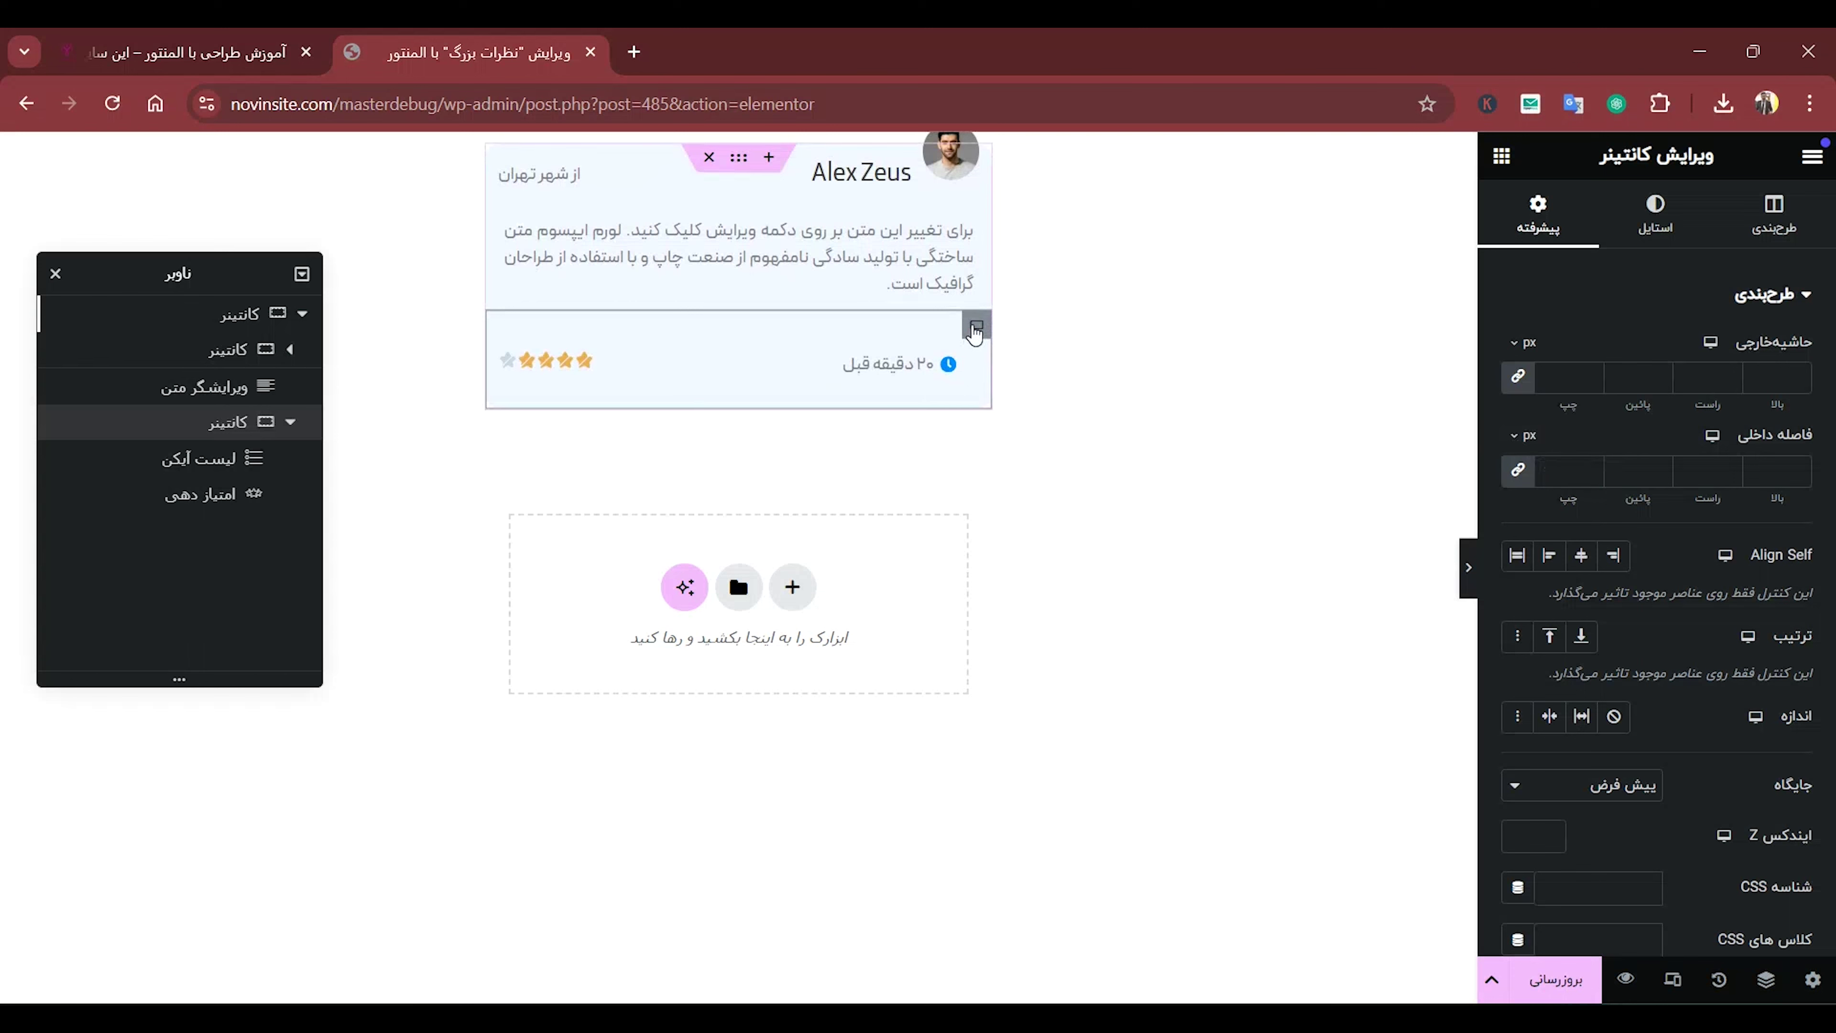
# Link the icon list's margin sides and clear all of its margin and padding values.
pyautogui.click(941, 371)
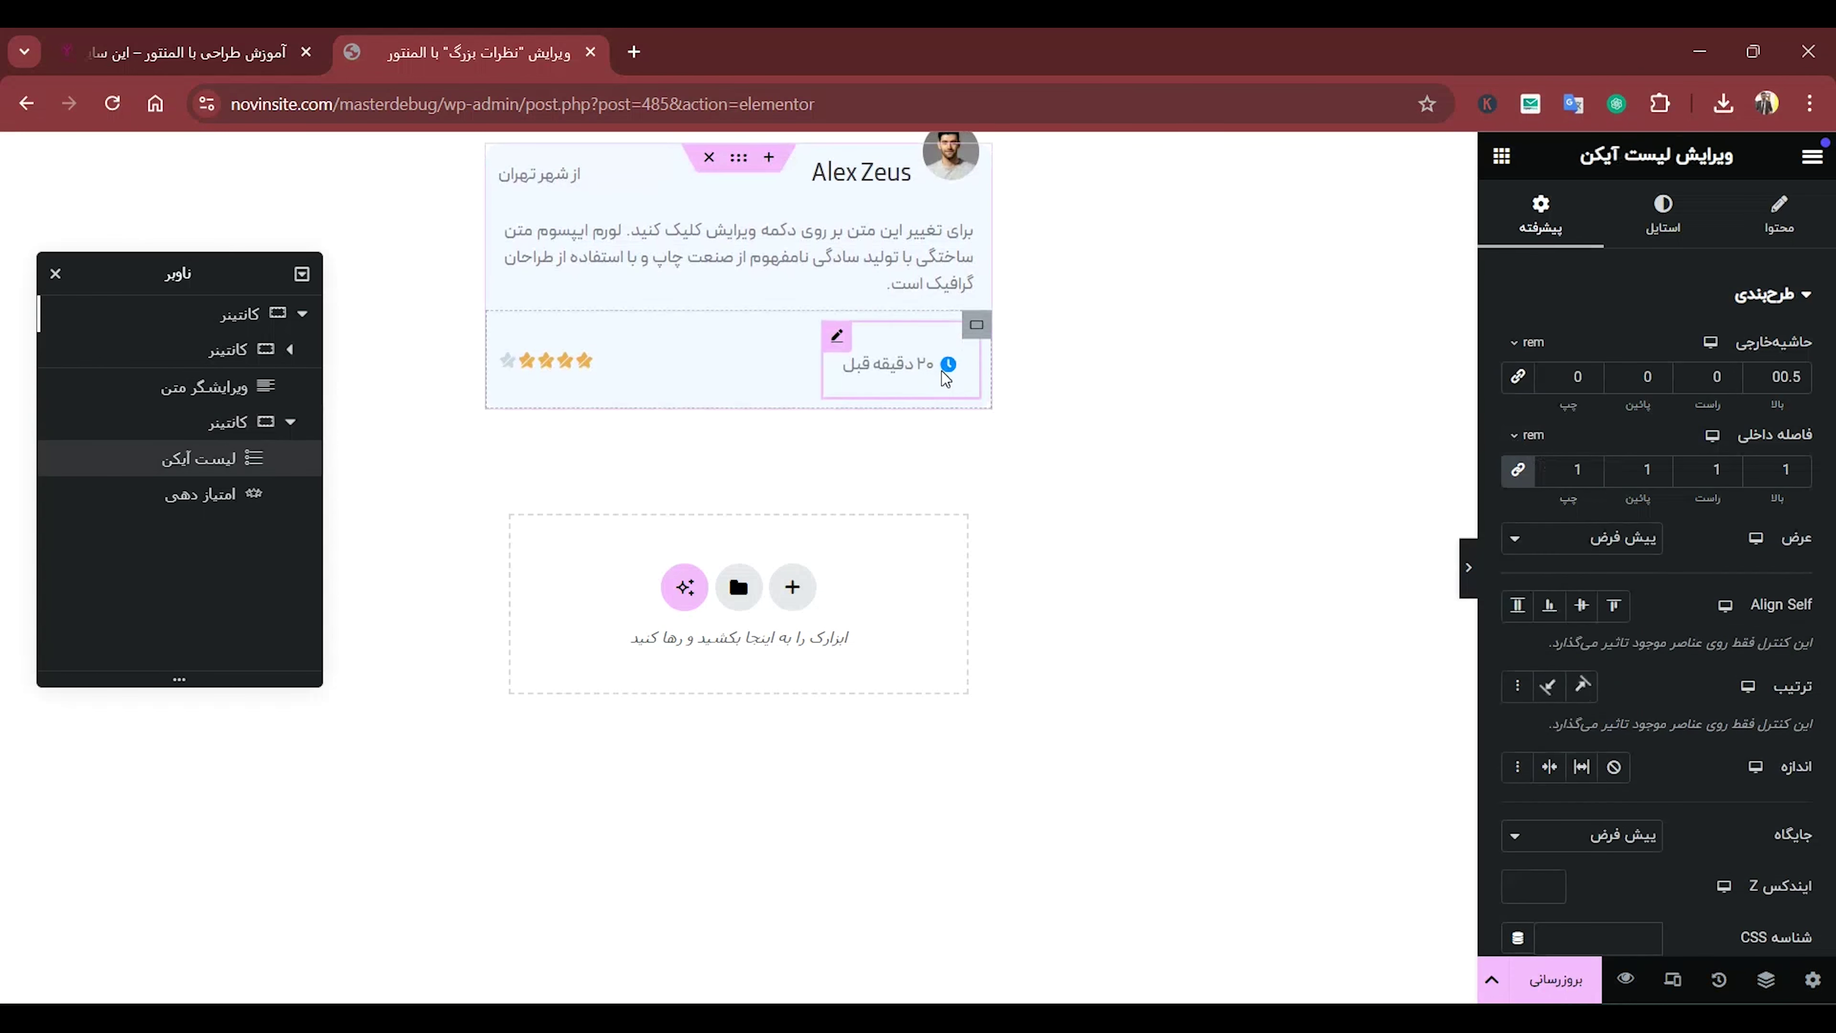
pyautogui.click(1517, 376)
pyautogui.moveTo(1559, 378); pyautogui.dragTo(1666, 353)
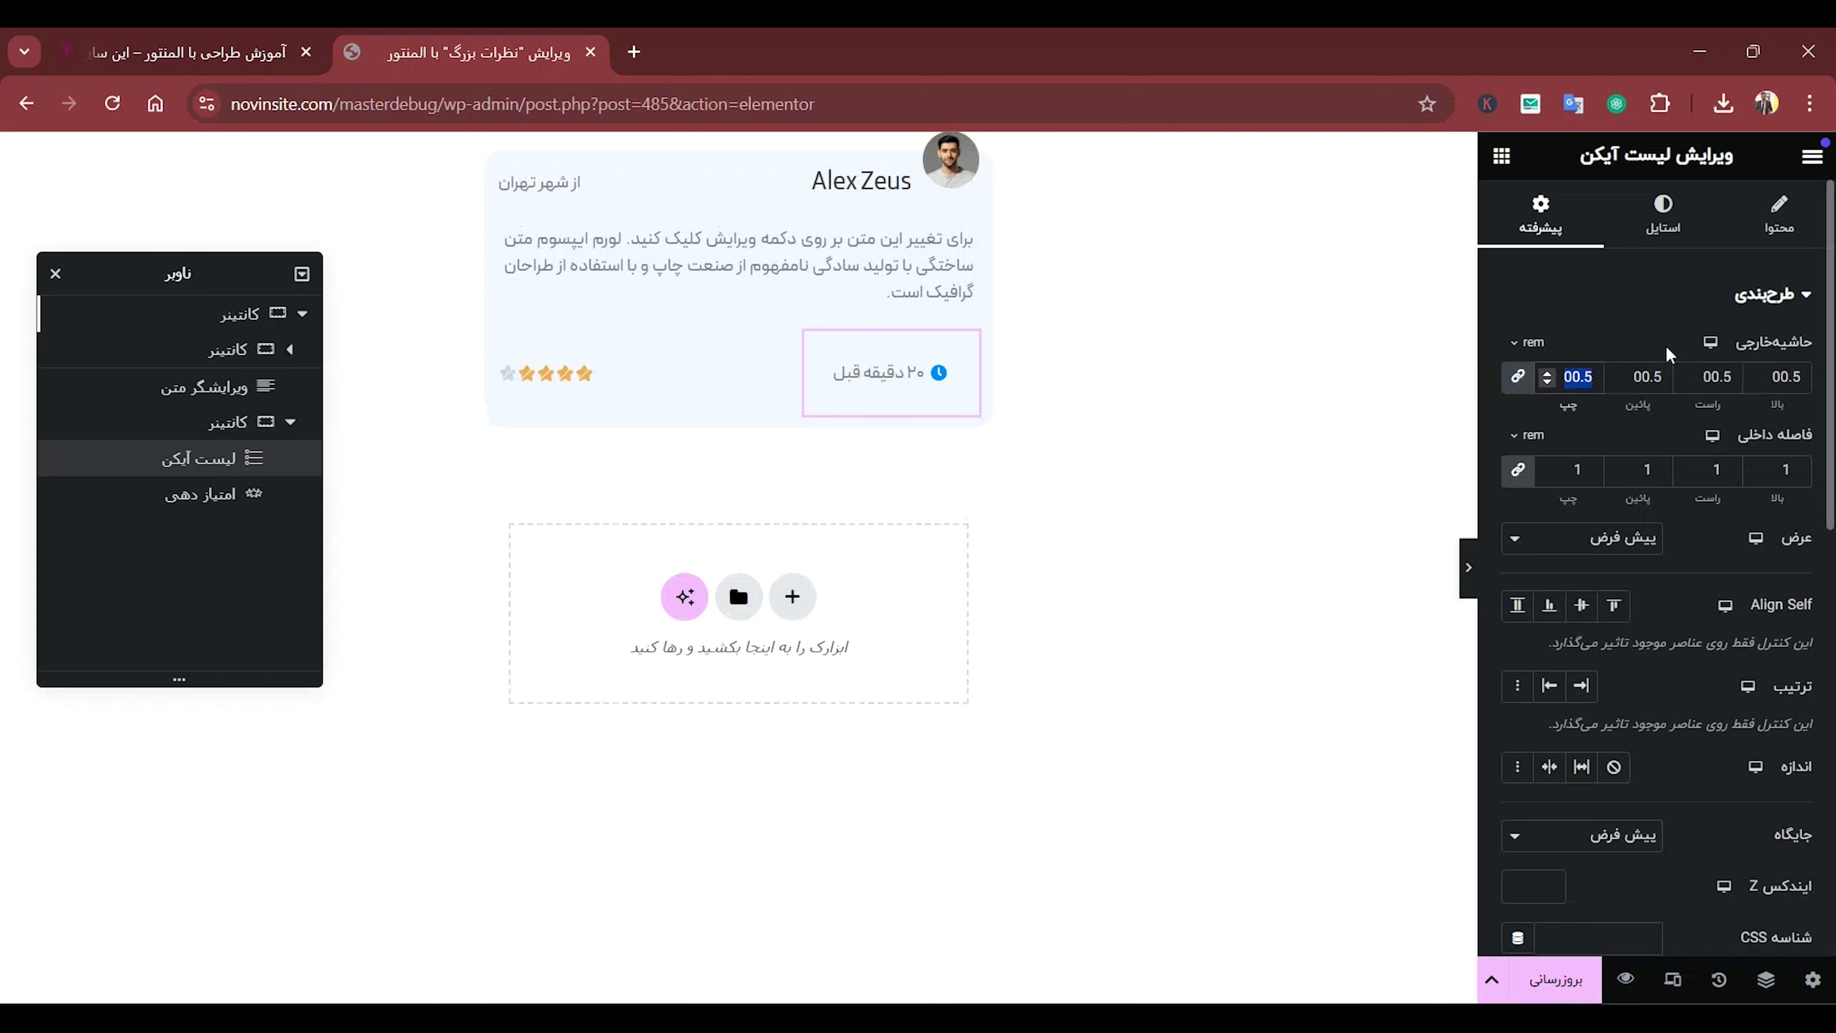
pyautogui.press('BackSpace')
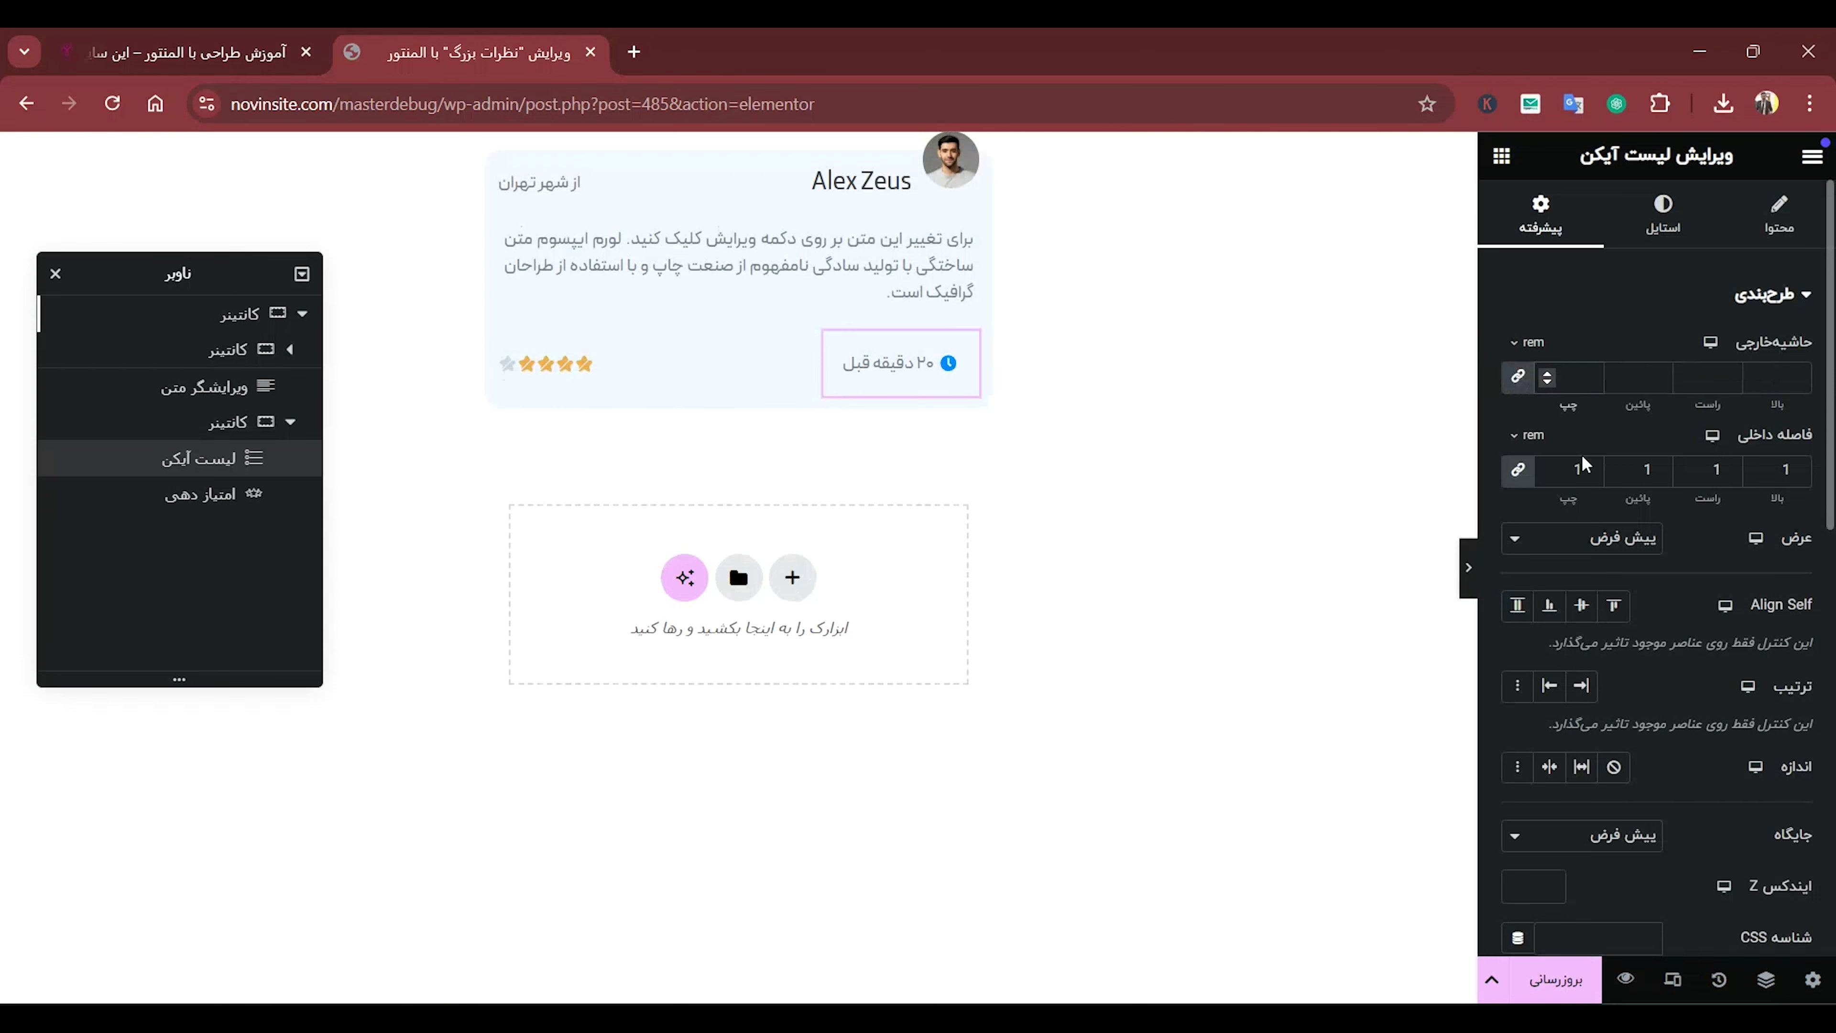
pyautogui.doubleClick(1594, 471)
pyautogui.press('BackSpace')
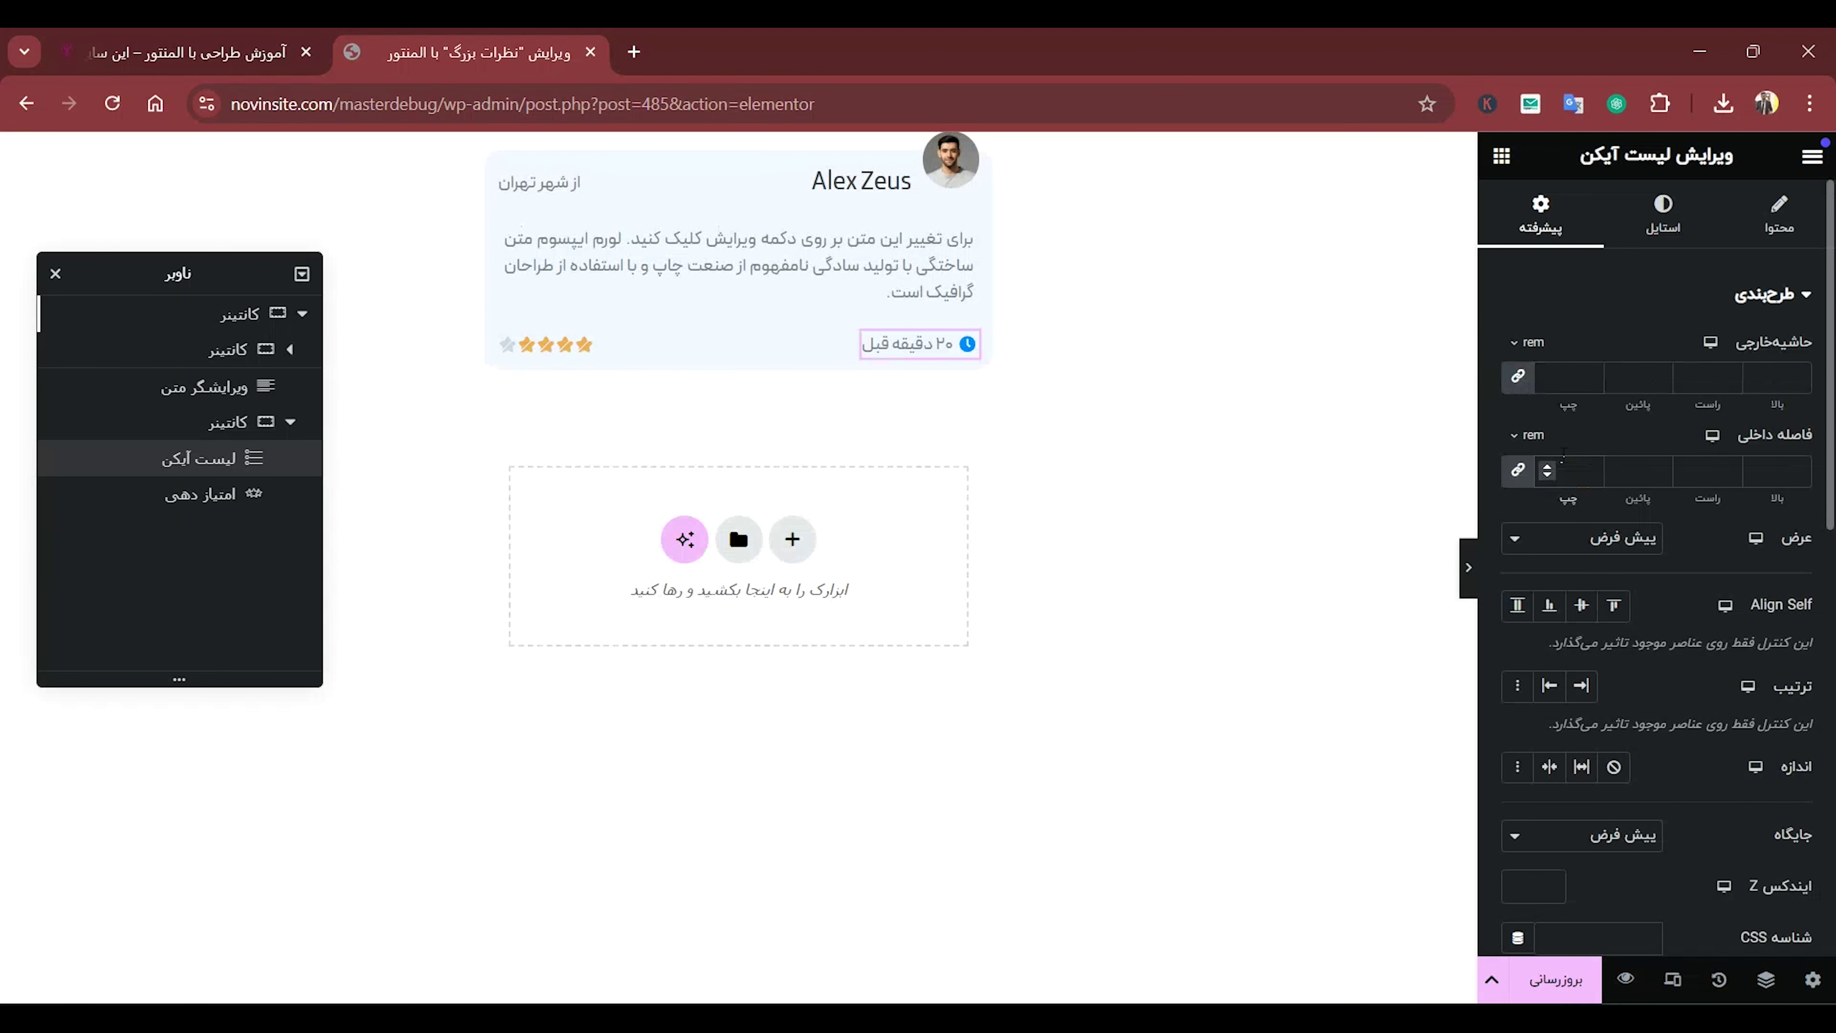
# Unlink the lower container's margin sides, switch the unit to rem, and set 0.5 for the top and 0 for the others.
pyautogui.click(976, 333)
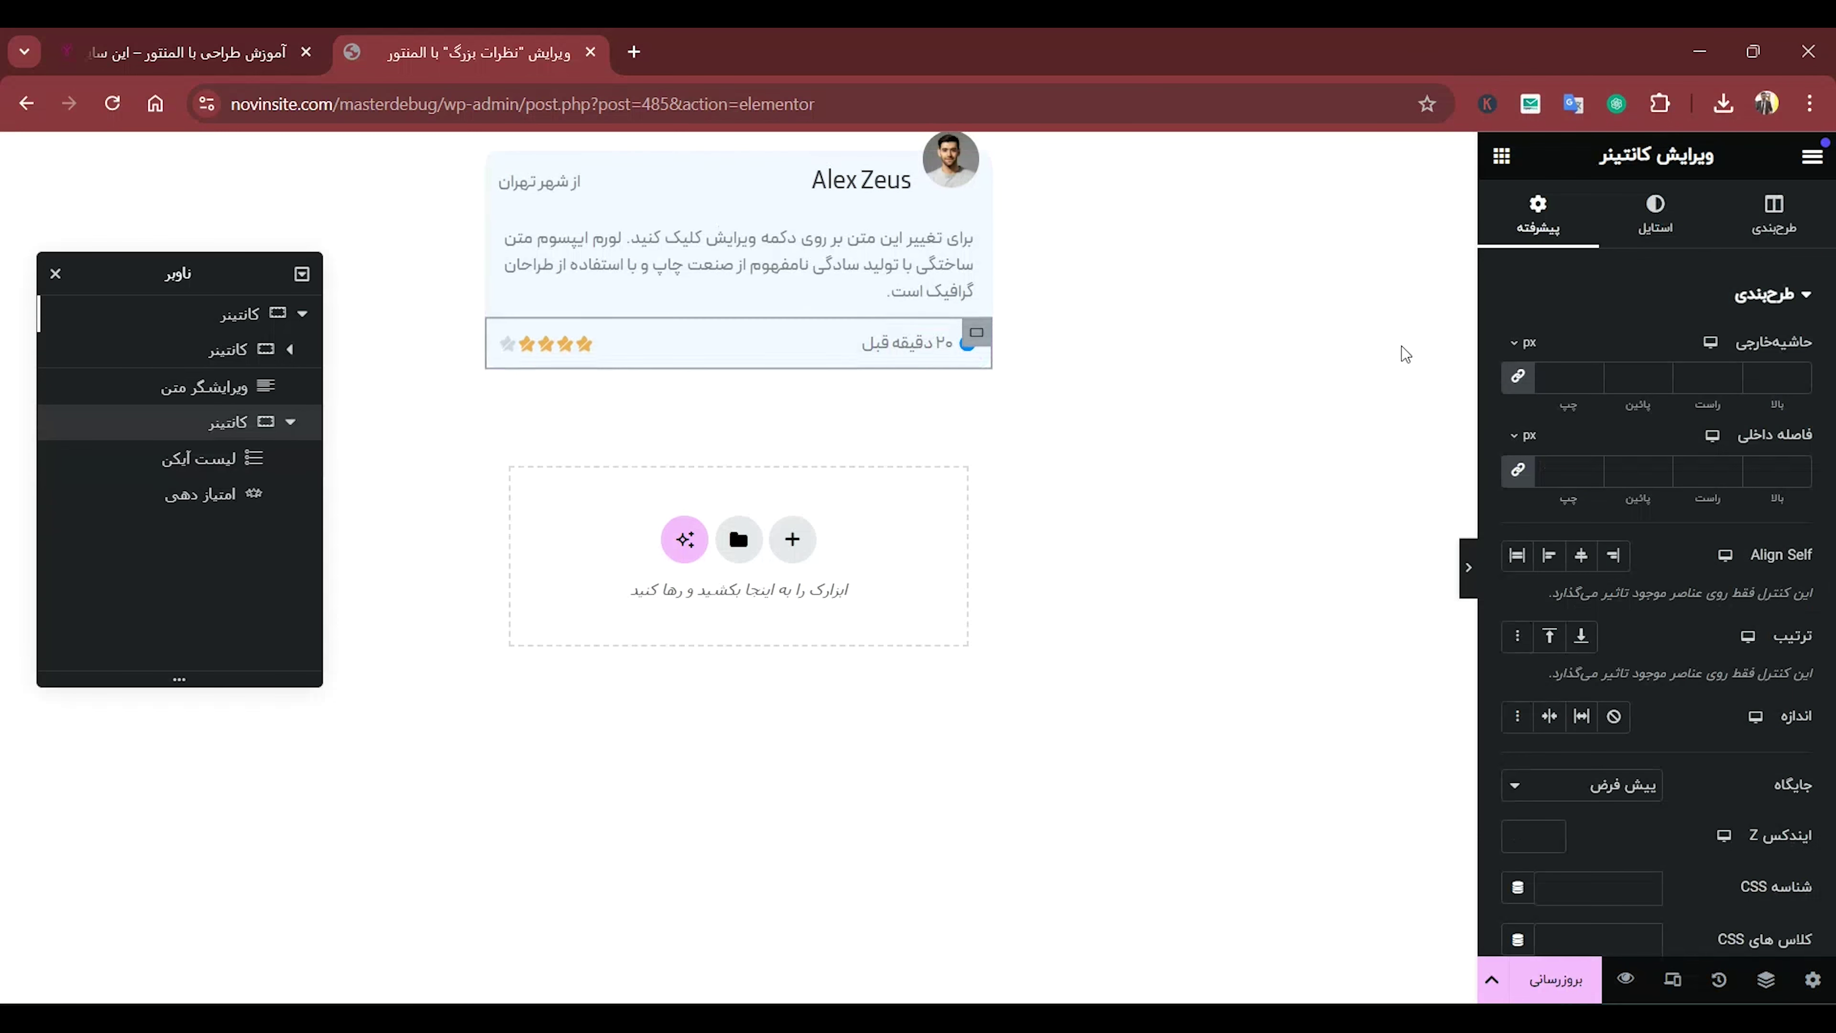
pyautogui.click(1521, 379)
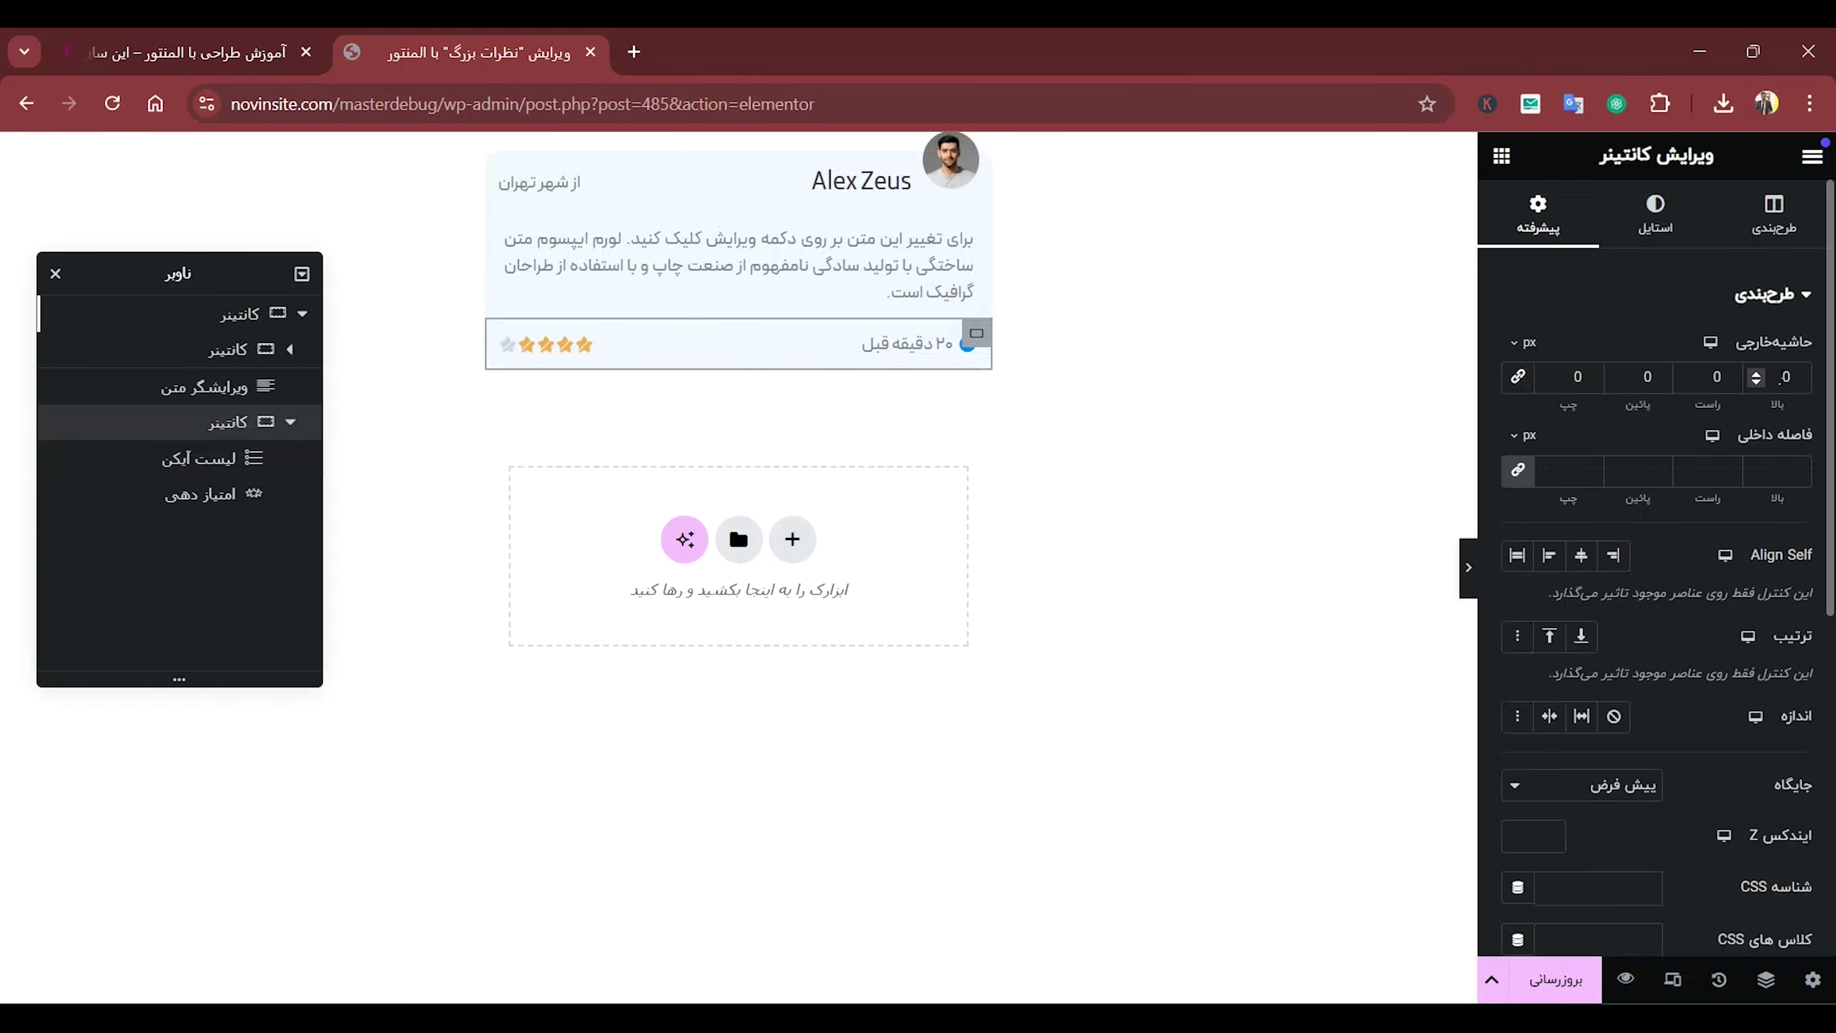
pyautogui.doubleClick(1786, 377)
pyautogui.write('0.5')
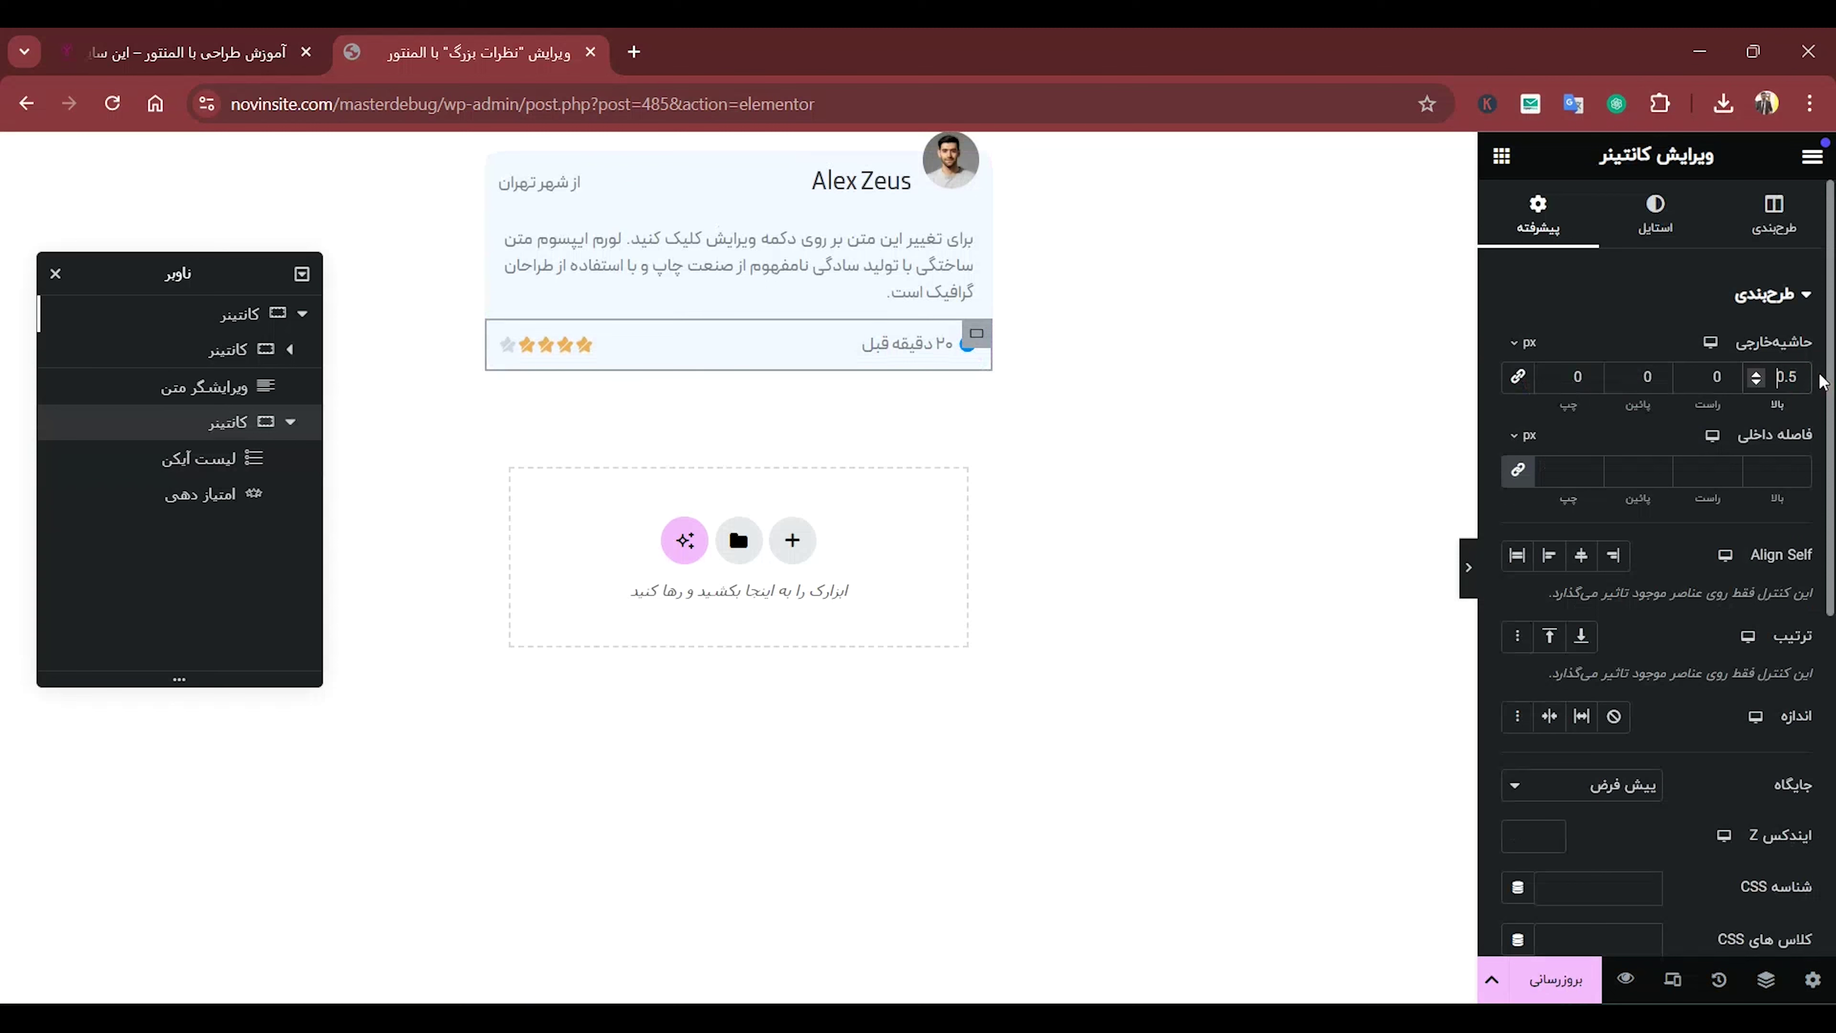
pyautogui.click(1521, 346)
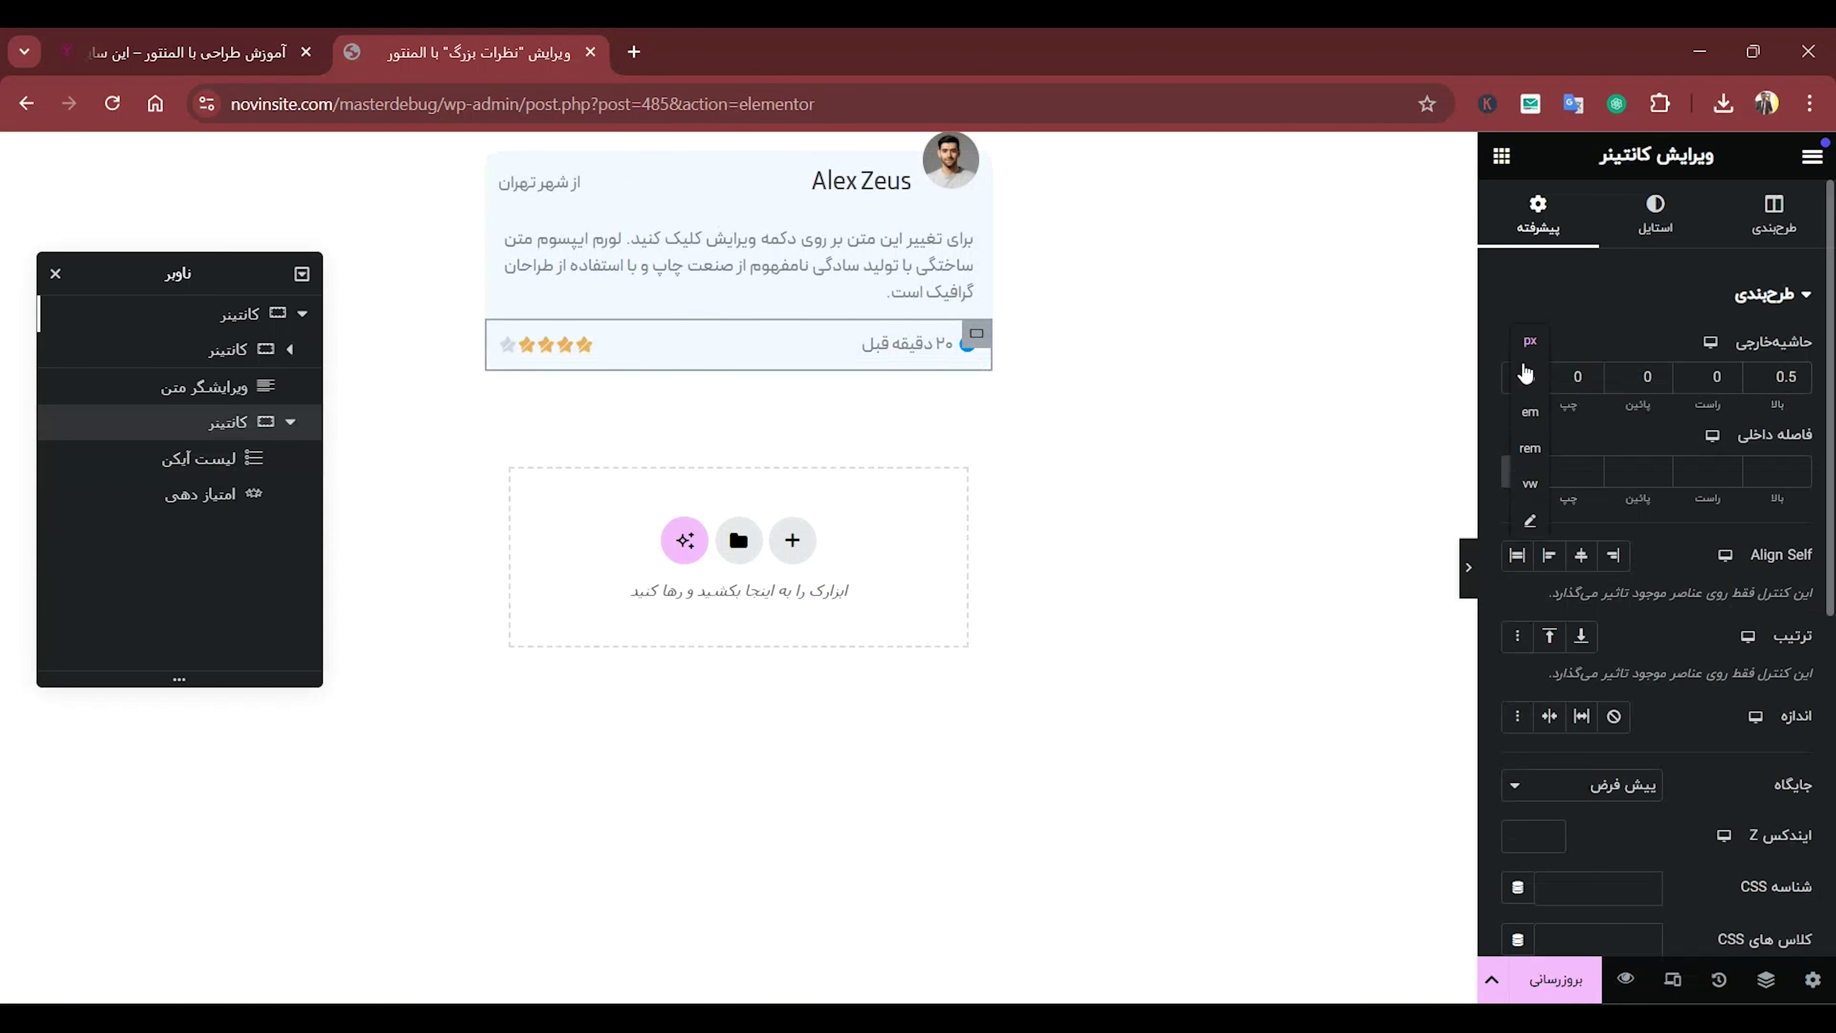
pyautogui.rightClick(1530, 452)
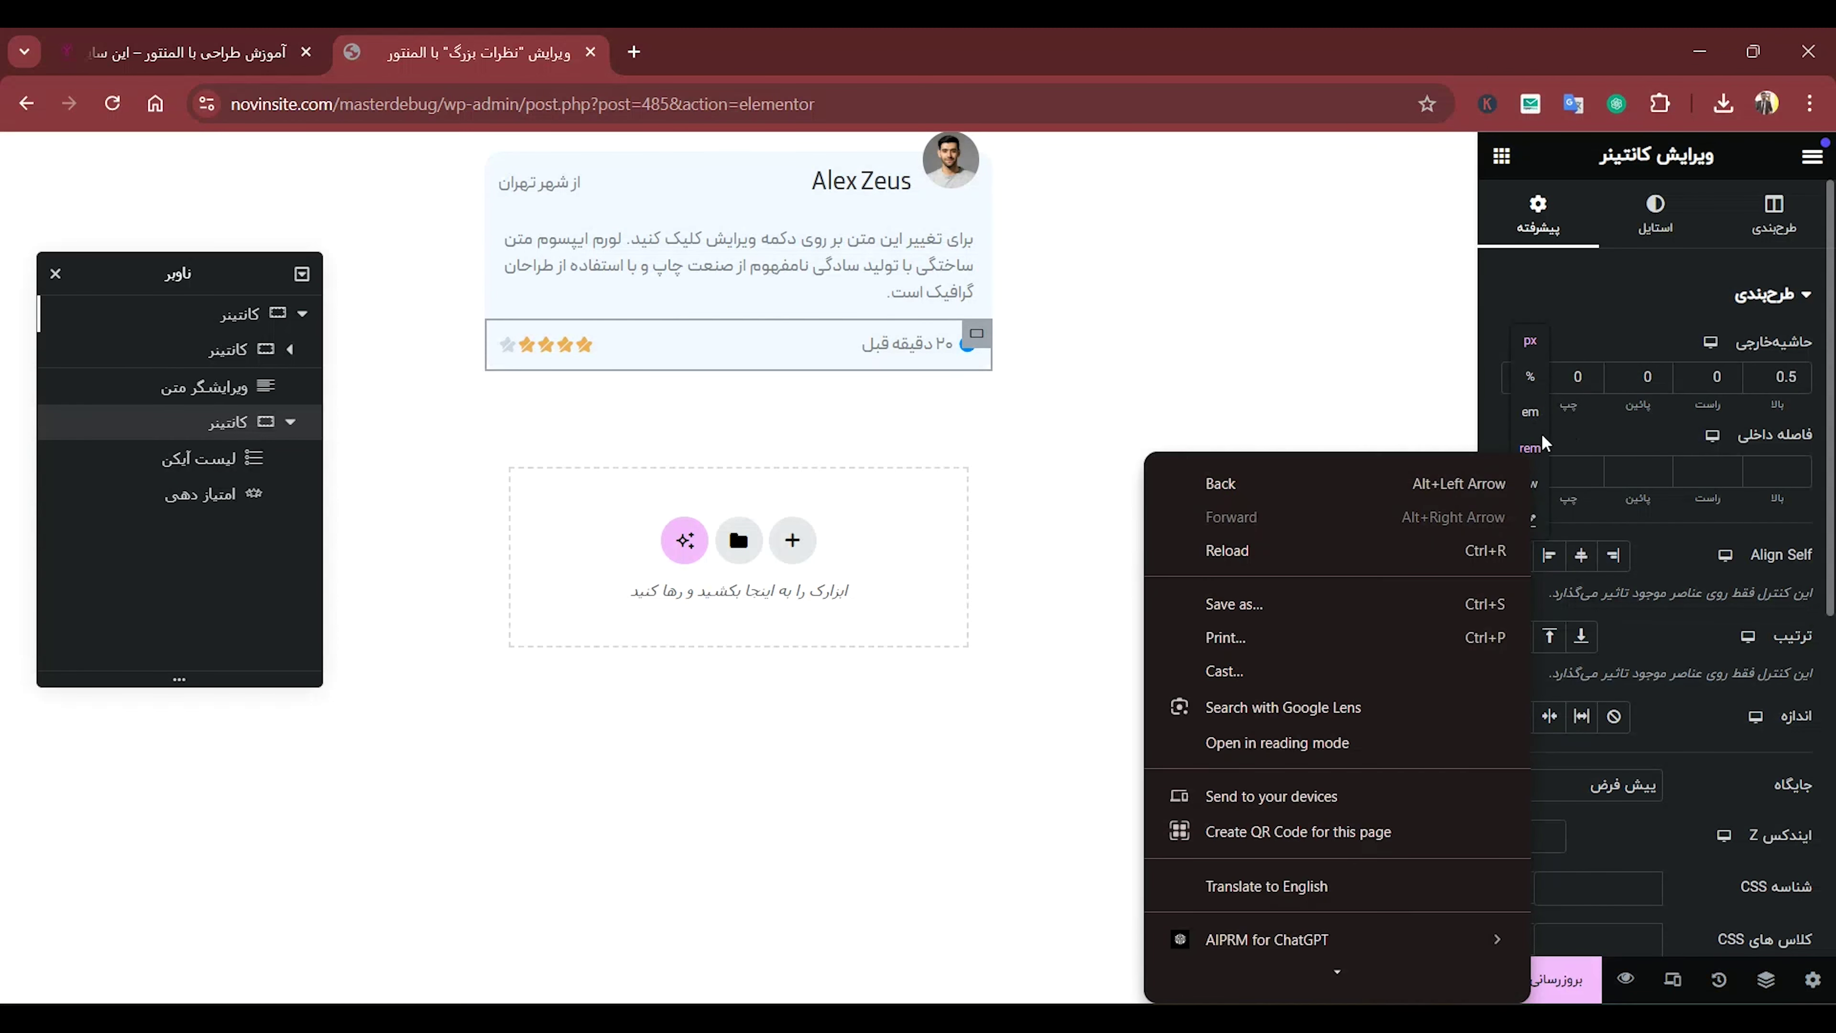
pyautogui.click(1531, 449)
pyautogui.click(1528, 449)
pyautogui.click(1794, 380)
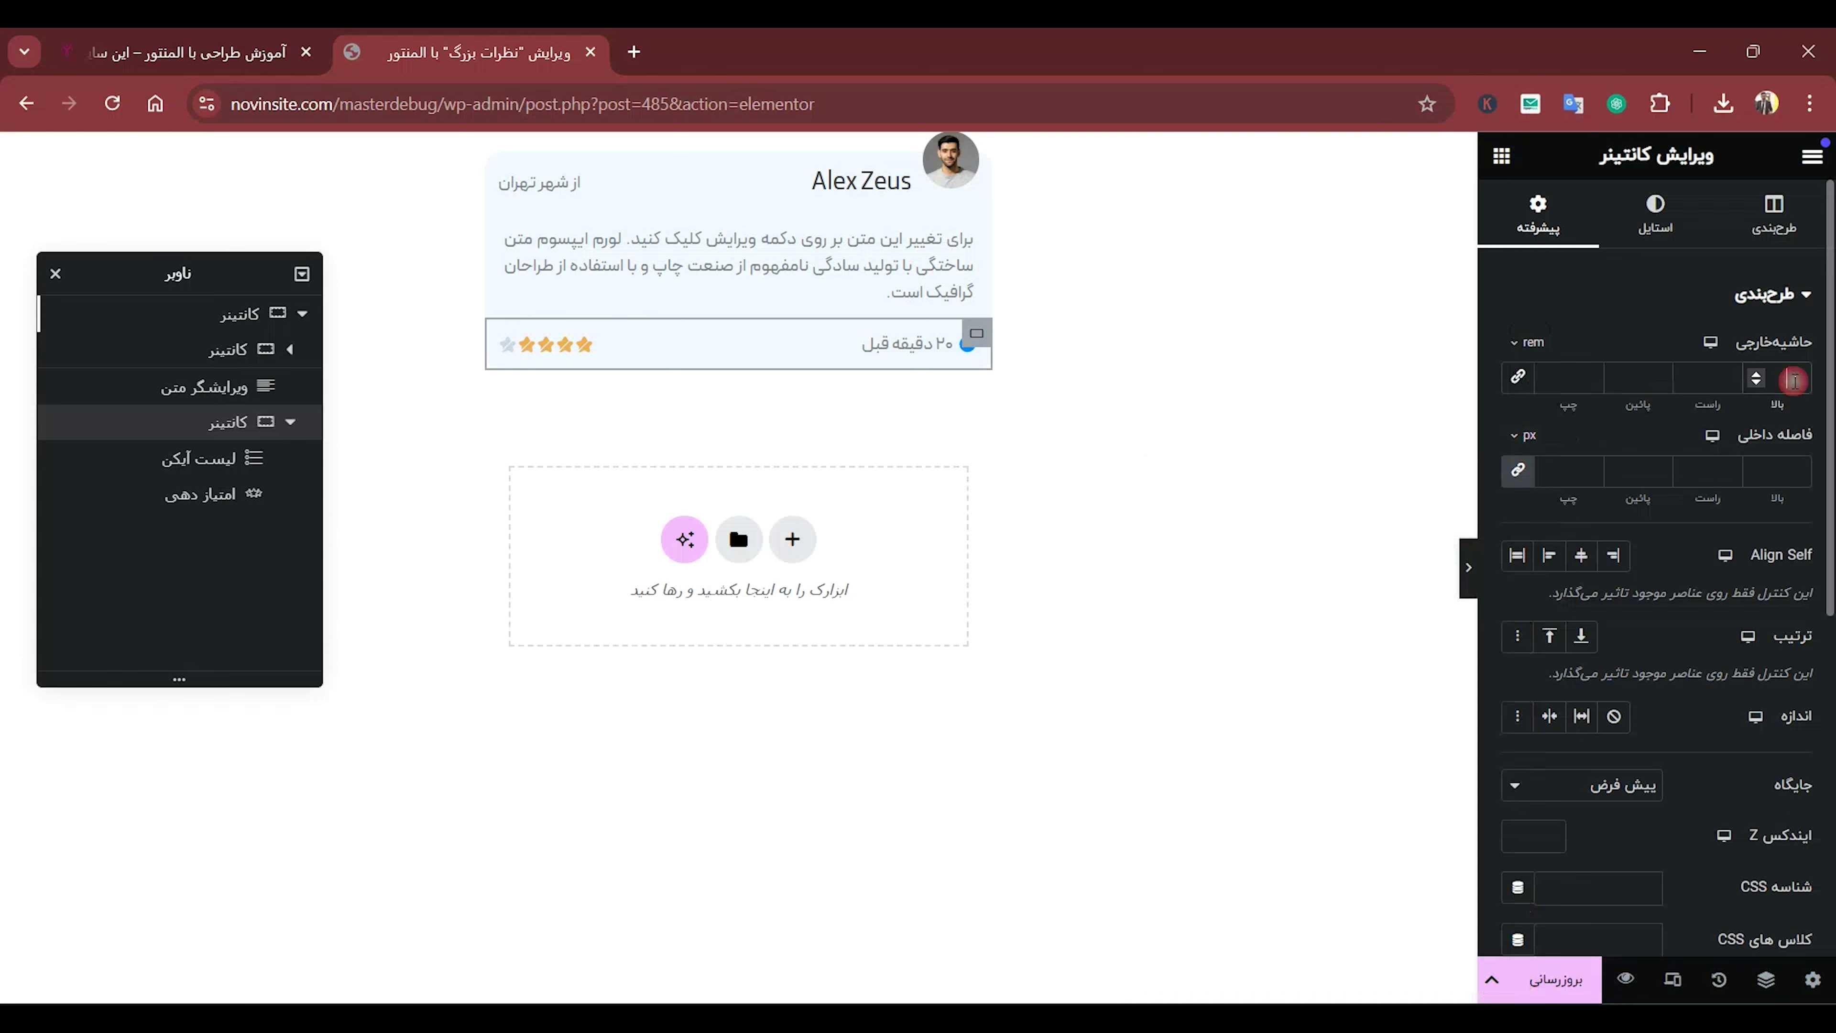
pyautogui.write('0.5')
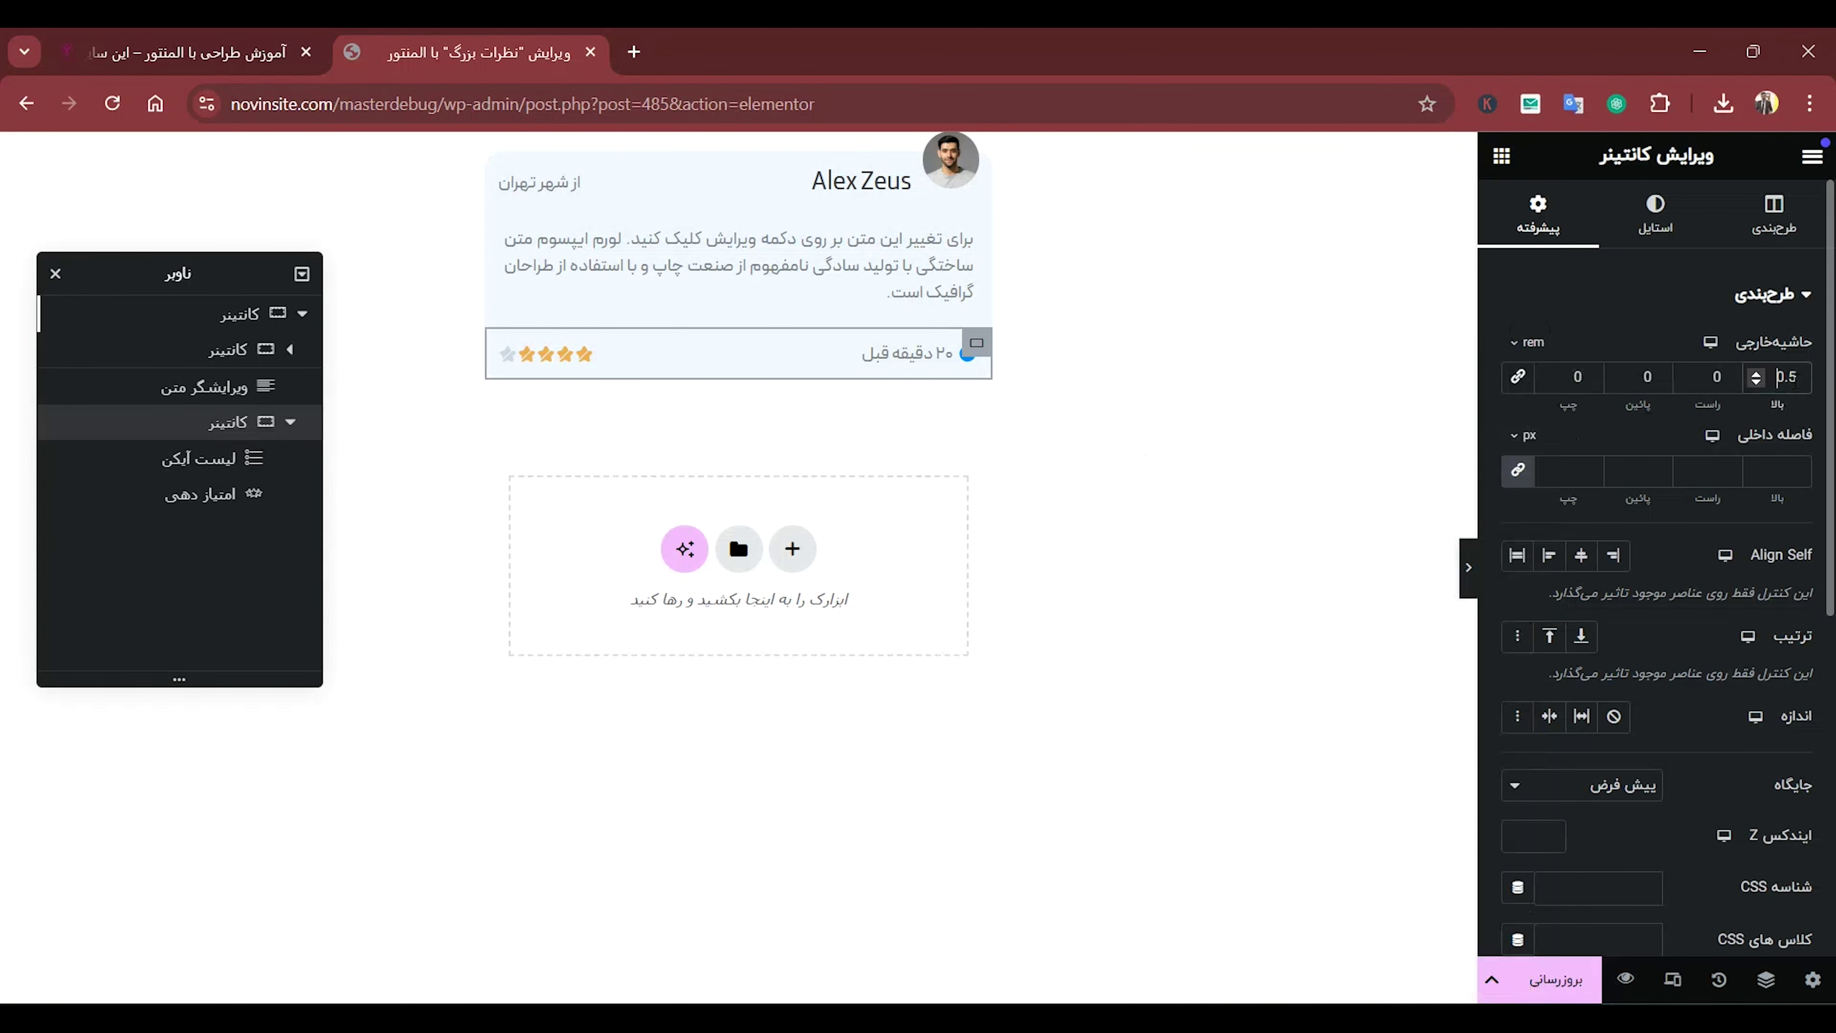
# Set the lower container's padding to 1 rem on all sides and deselect the container.
pyautogui.click(1587, 472)
pyautogui.write('1')
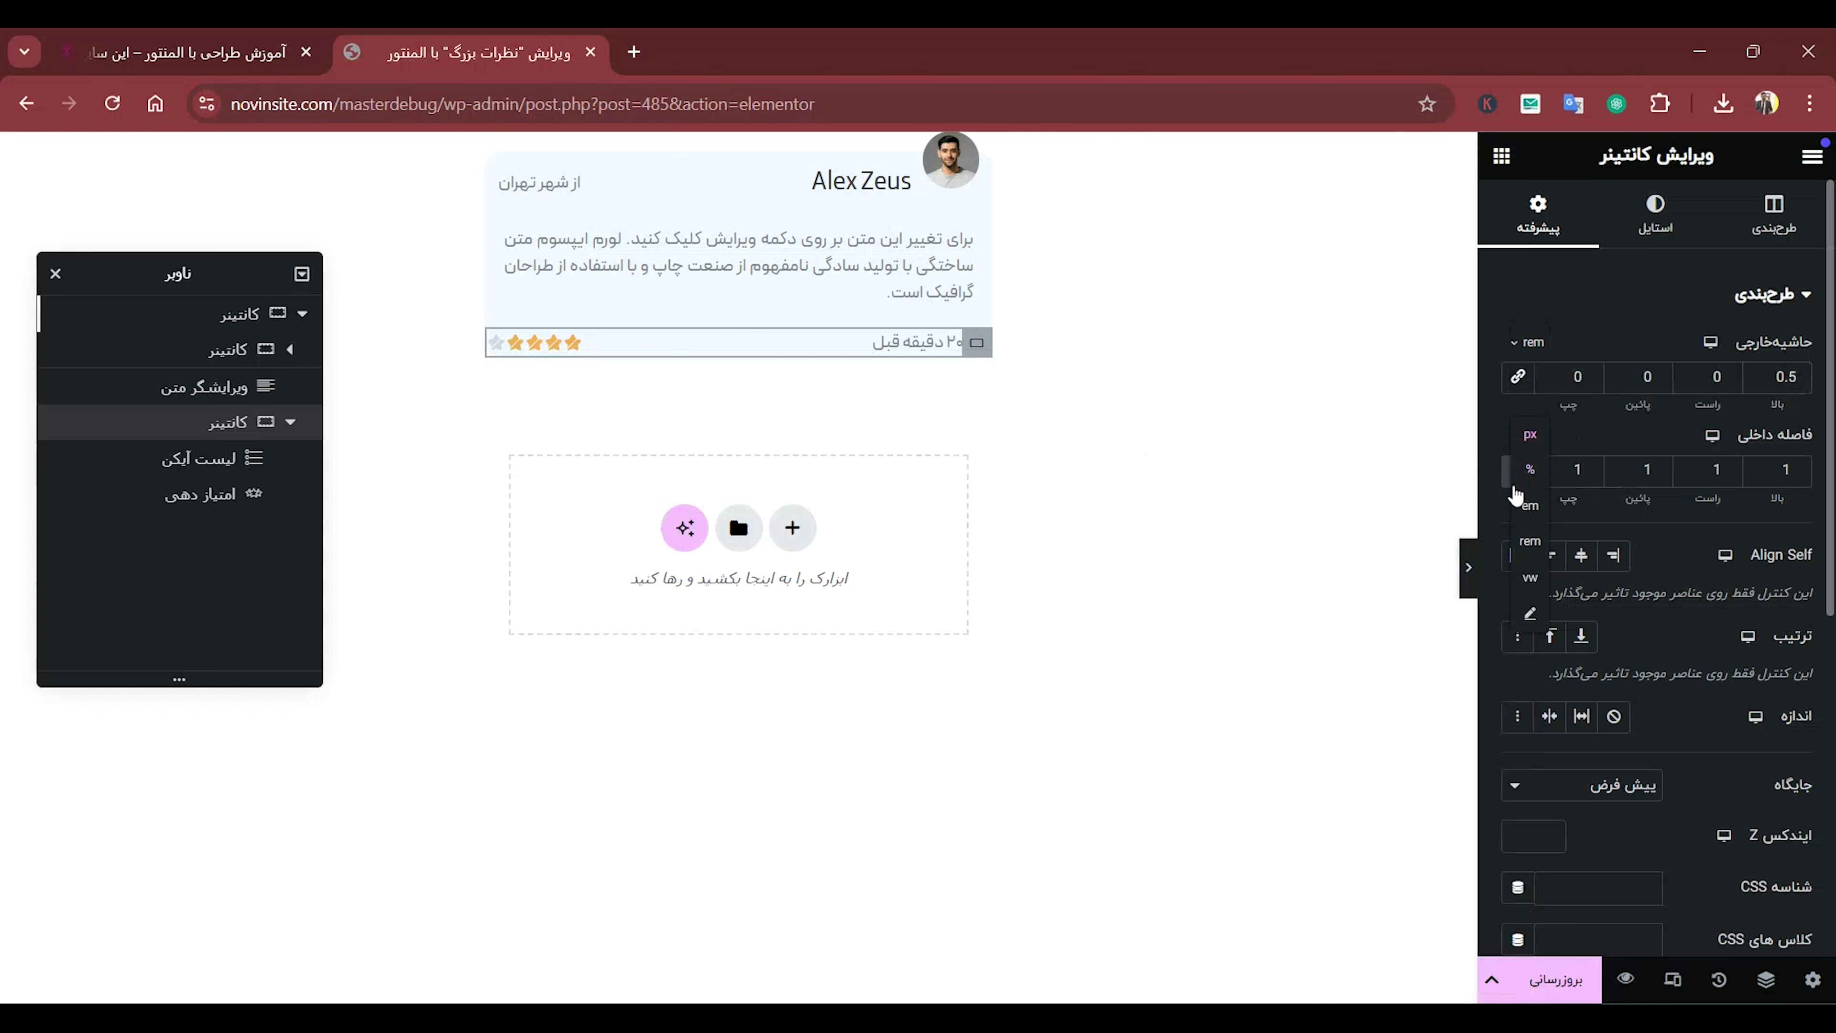
pyautogui.press('BackSpace')
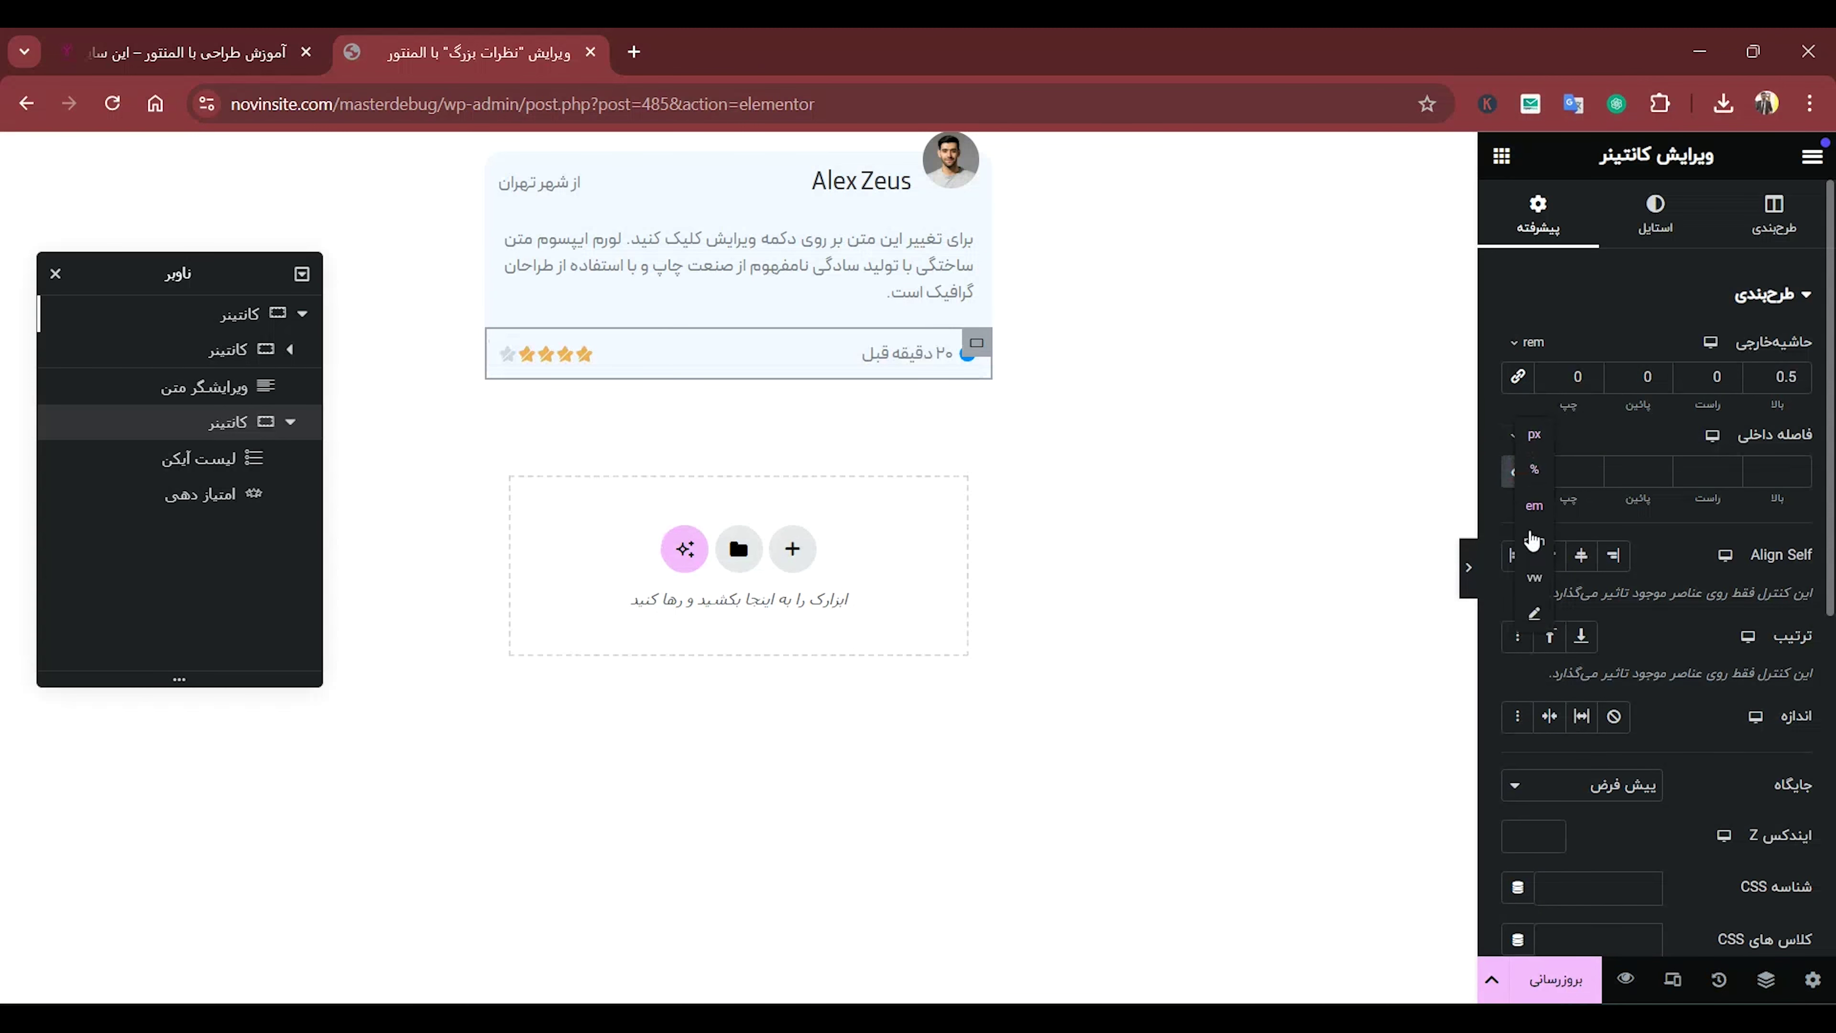
pyautogui.click(1578, 475)
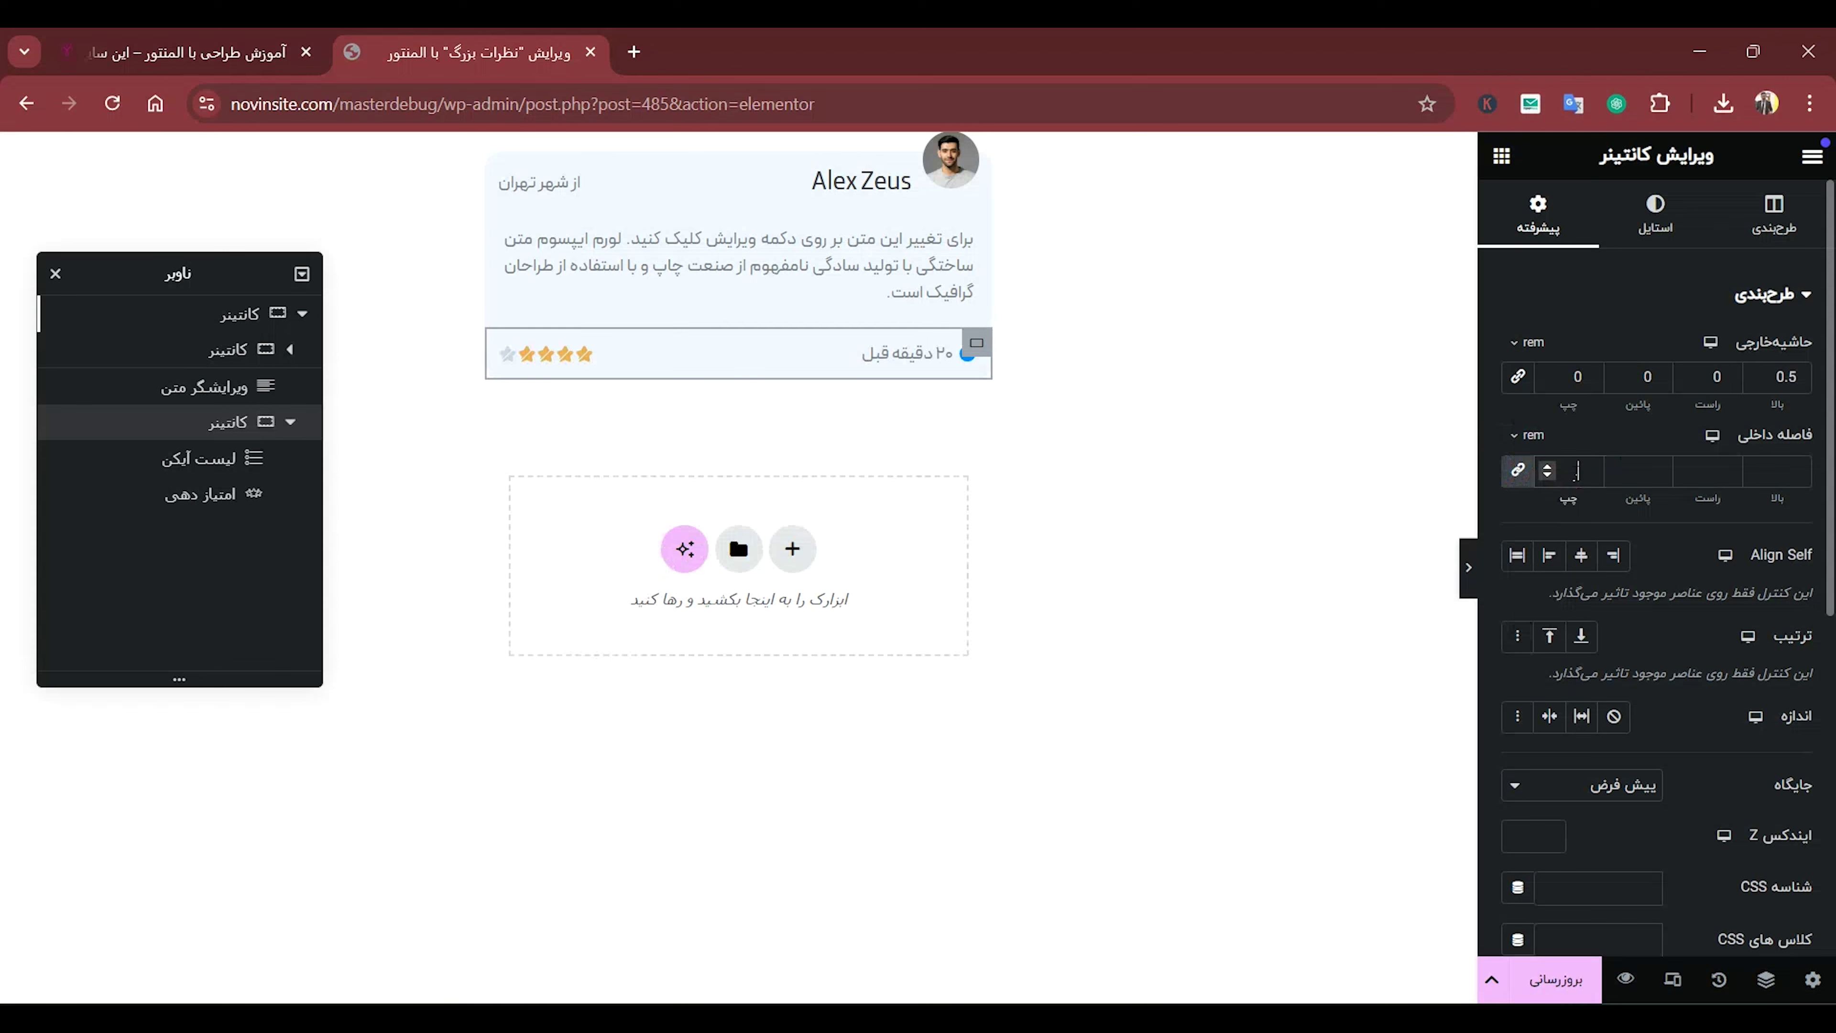
pyautogui.write('1')
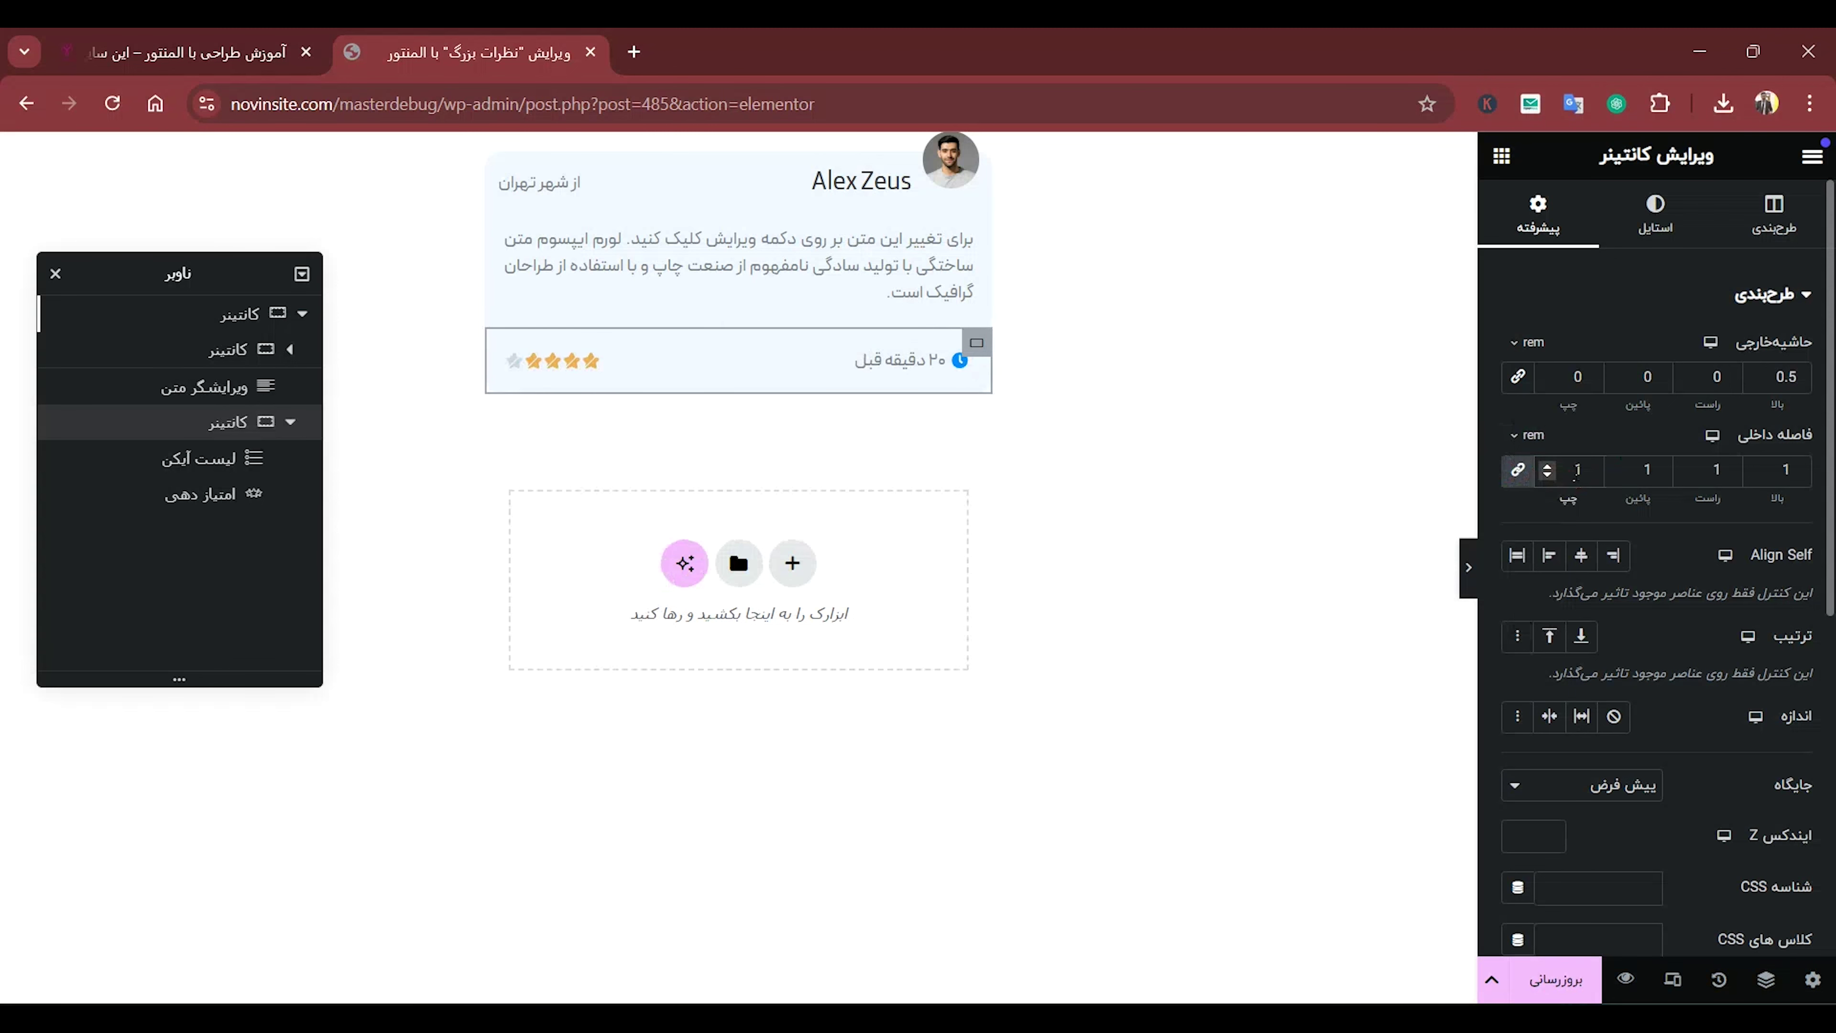
pyautogui.click(925, 416)
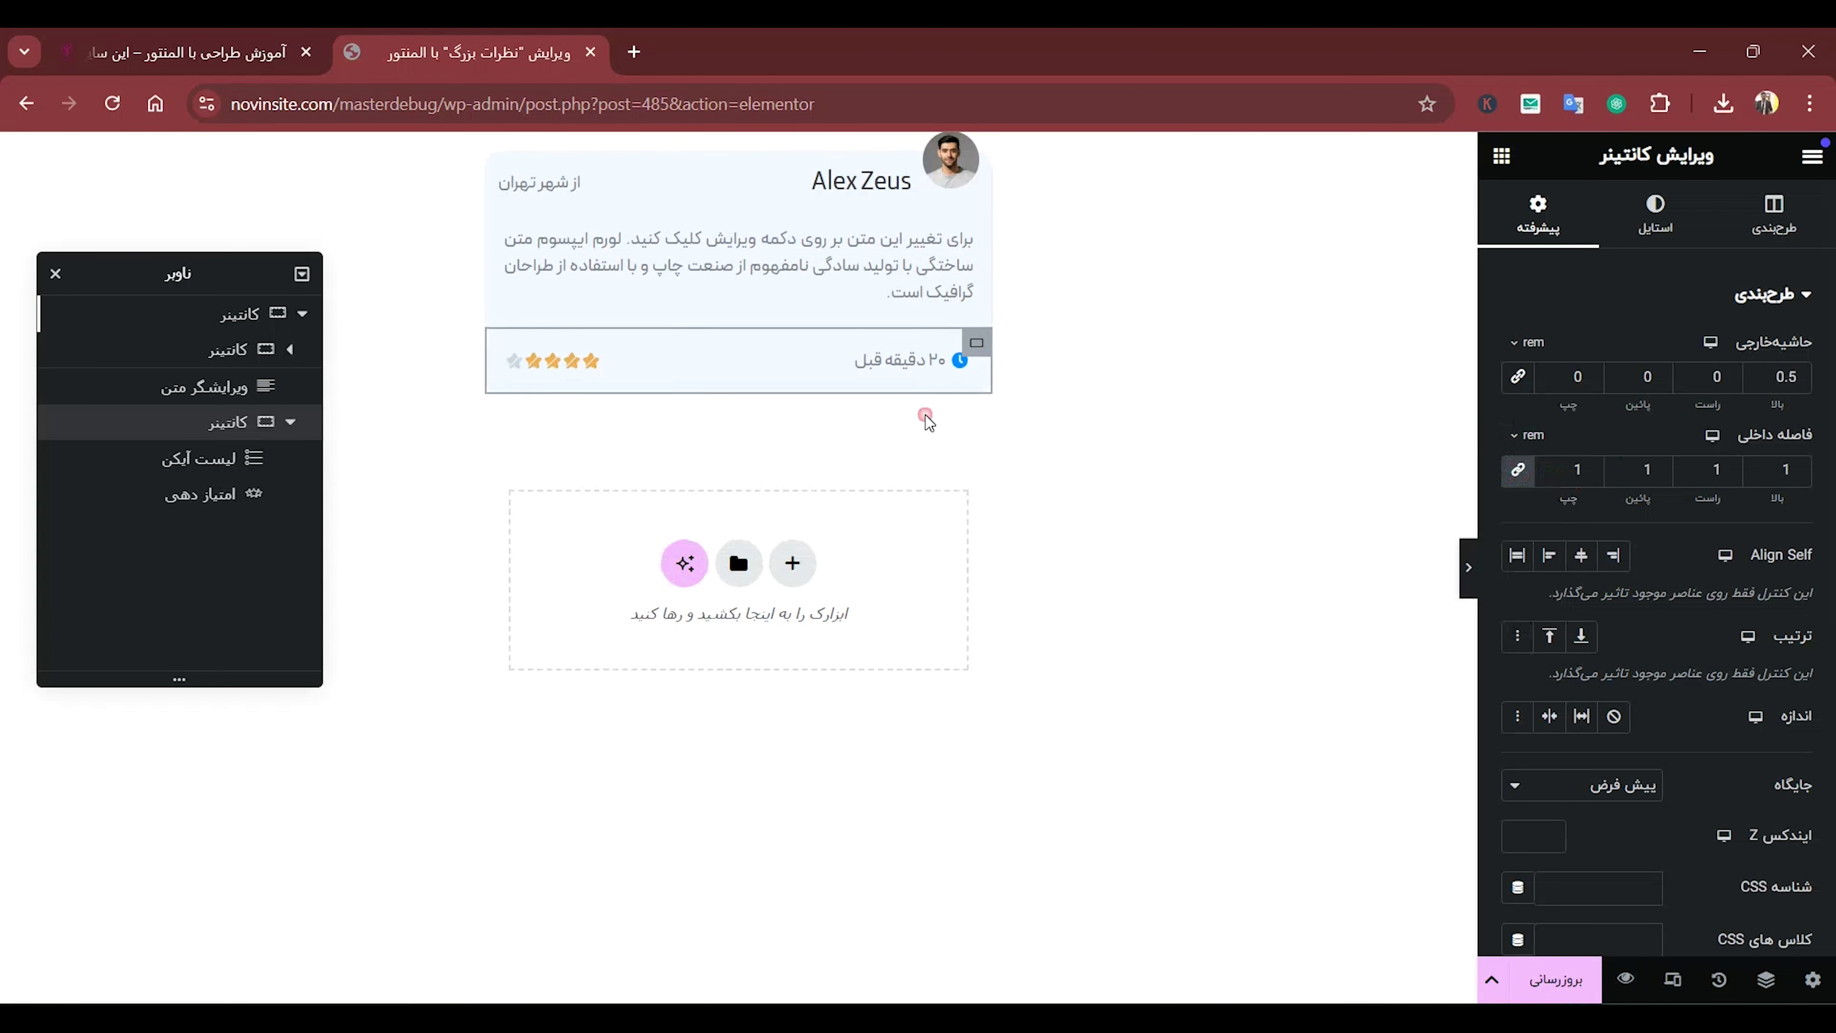
pyautogui.click(1090, 512)
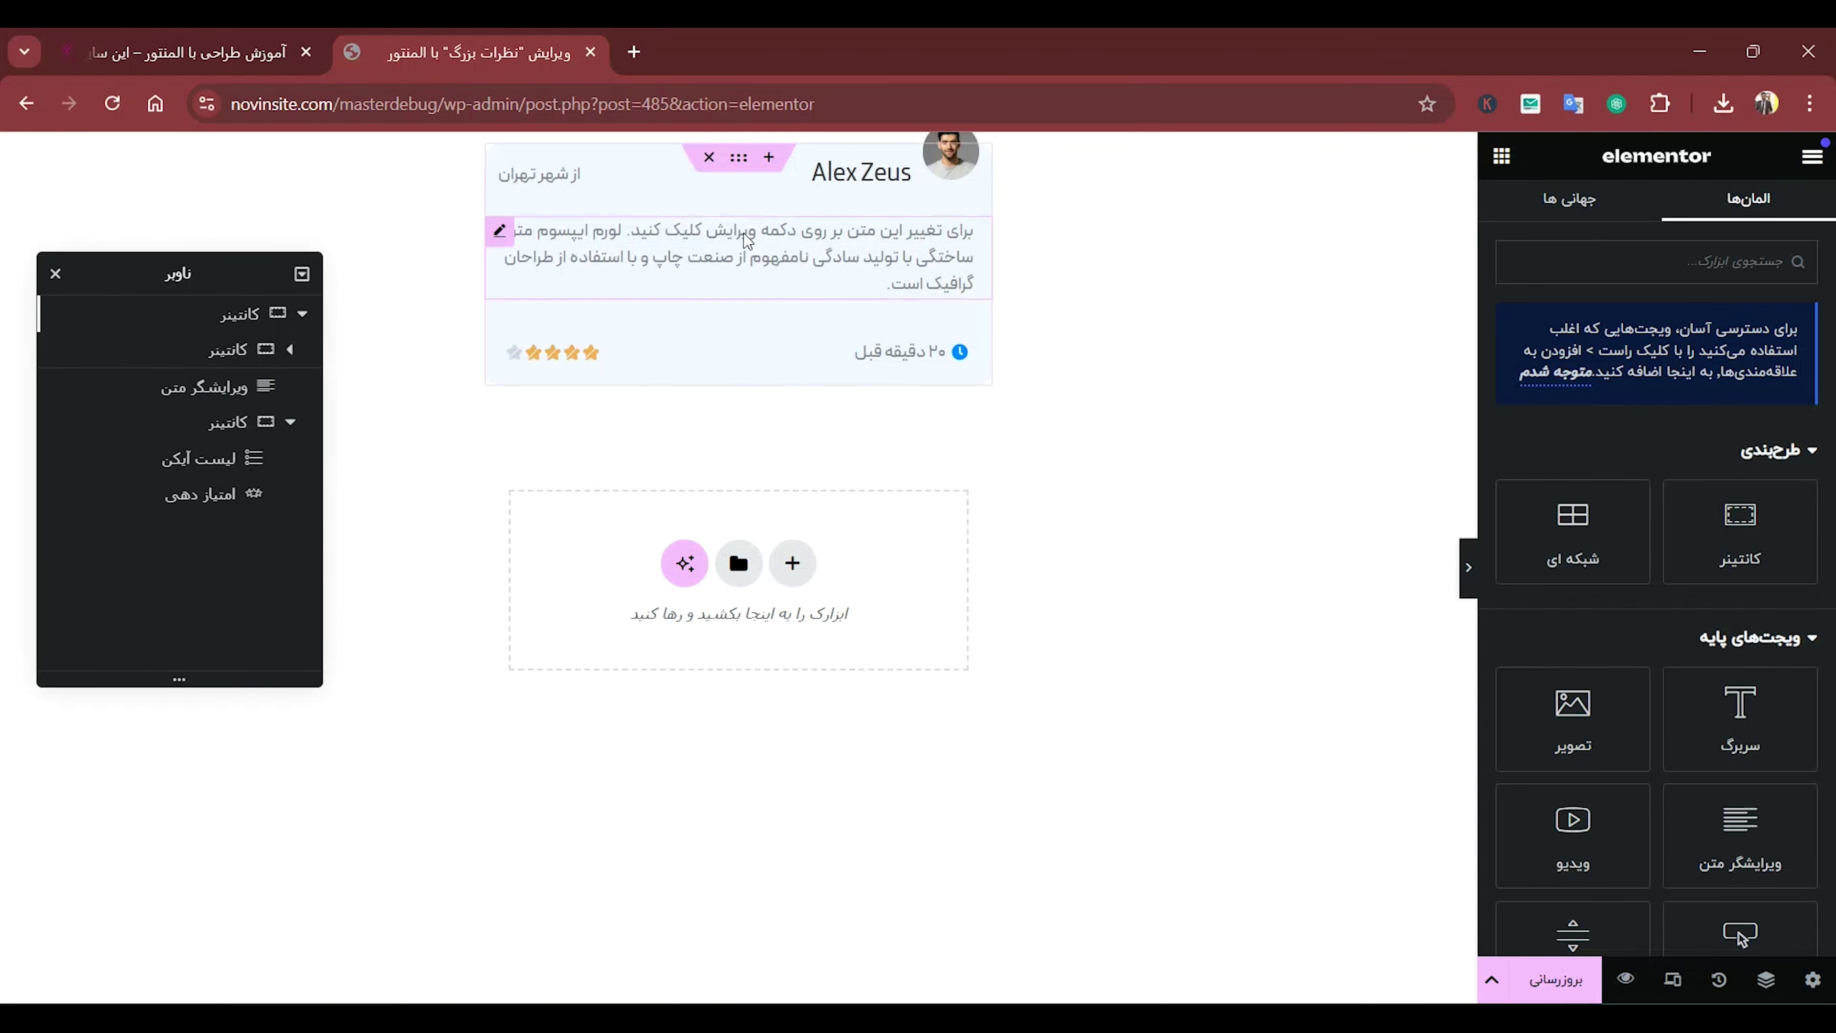